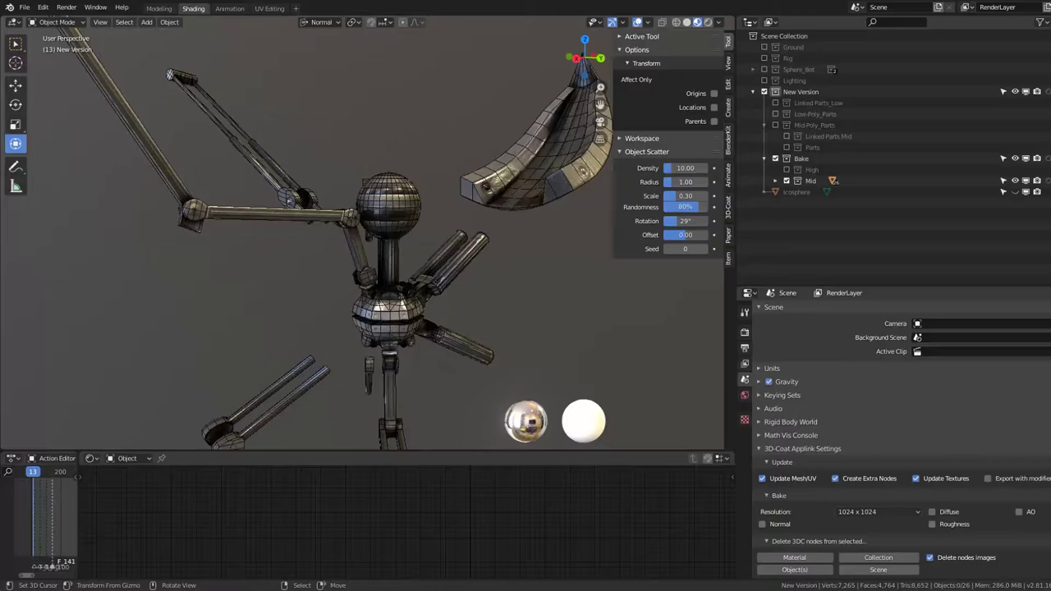
- Select all robot parts, delete their three material slots and add a new material named New_Textures
scroll(390, 214, "up", 3)
left_click(425, 182)
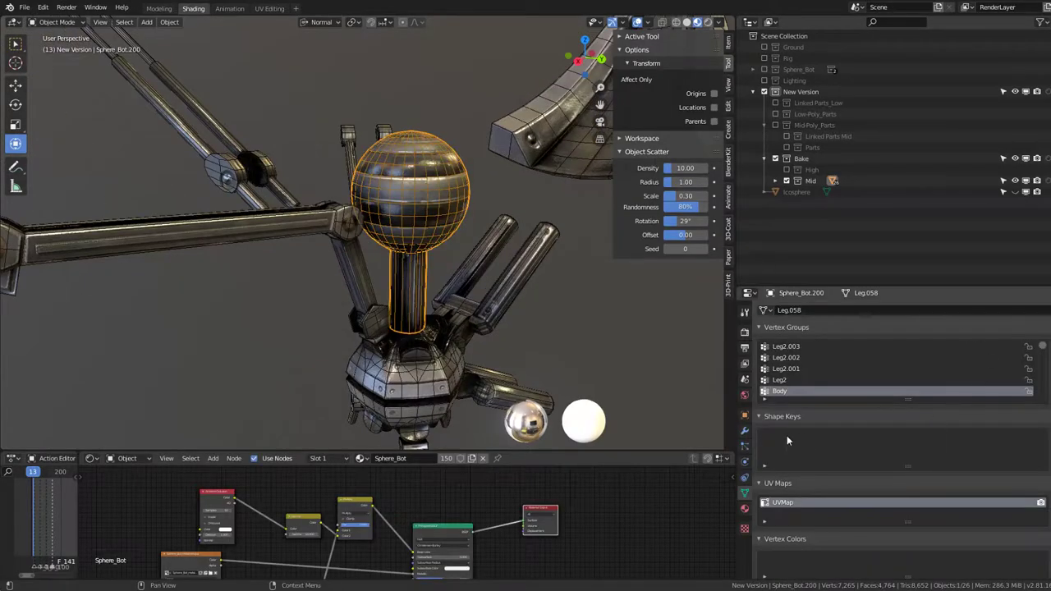
left_click(745, 510)
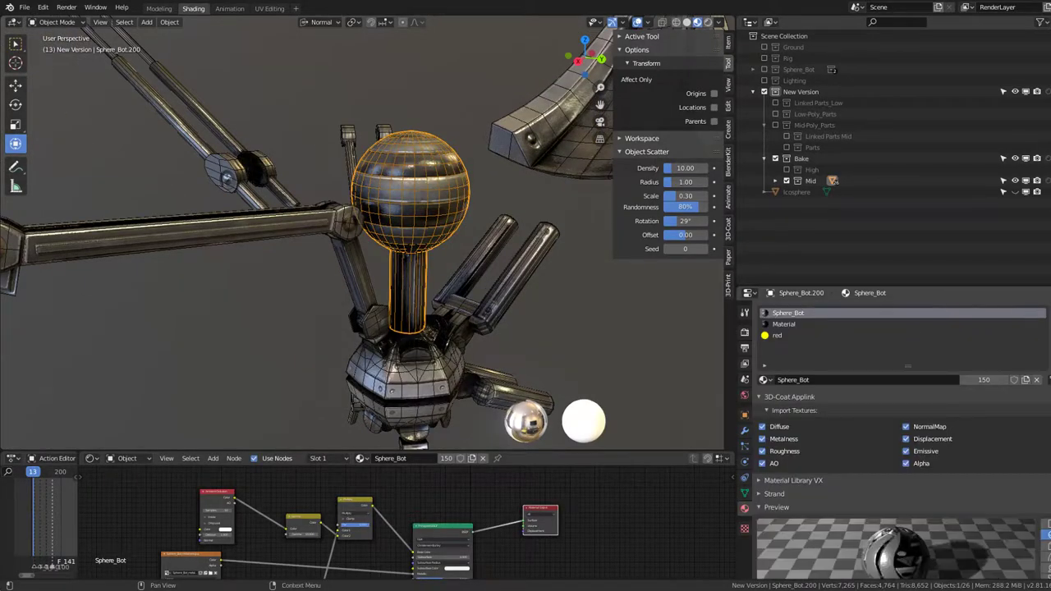
middle_click_drag(477, 194, 449, 191)
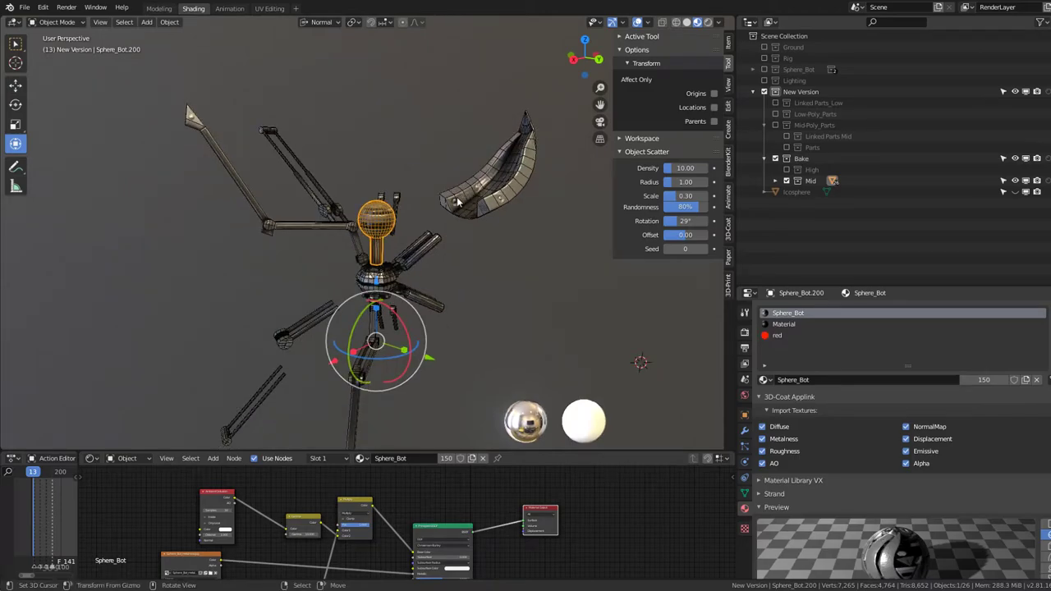
key("a")
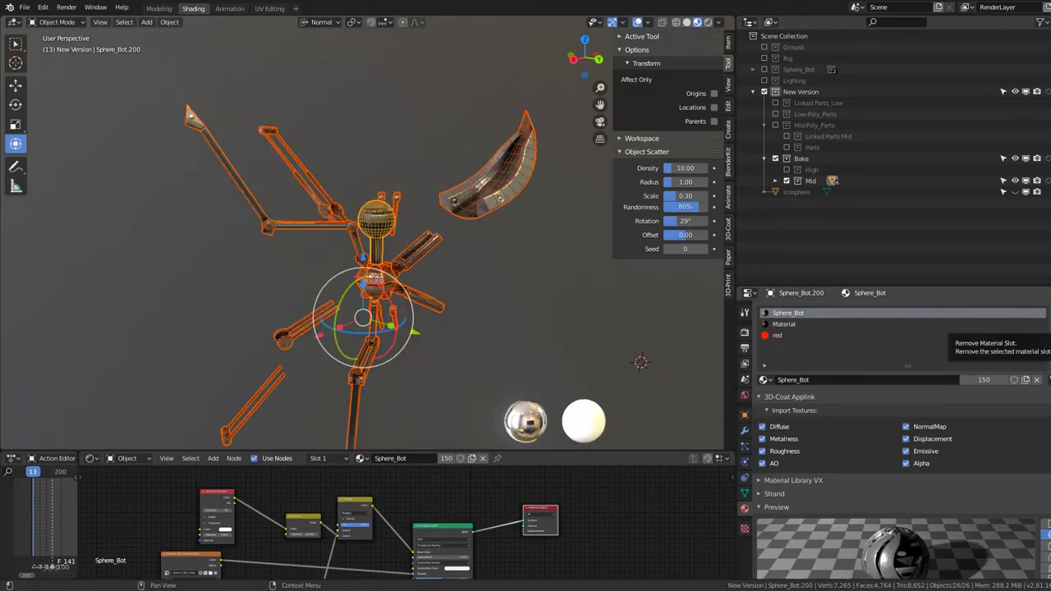
left_click(1045, 328)
left_click(1044, 328)
left_click(1044, 328)
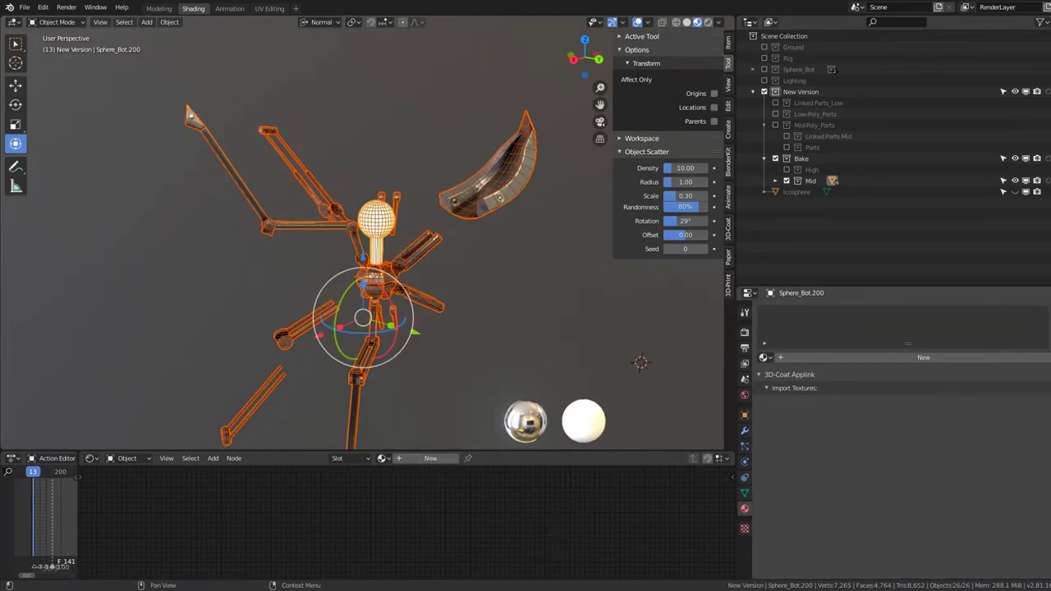
left_click(937, 354)
type("New_Textures")
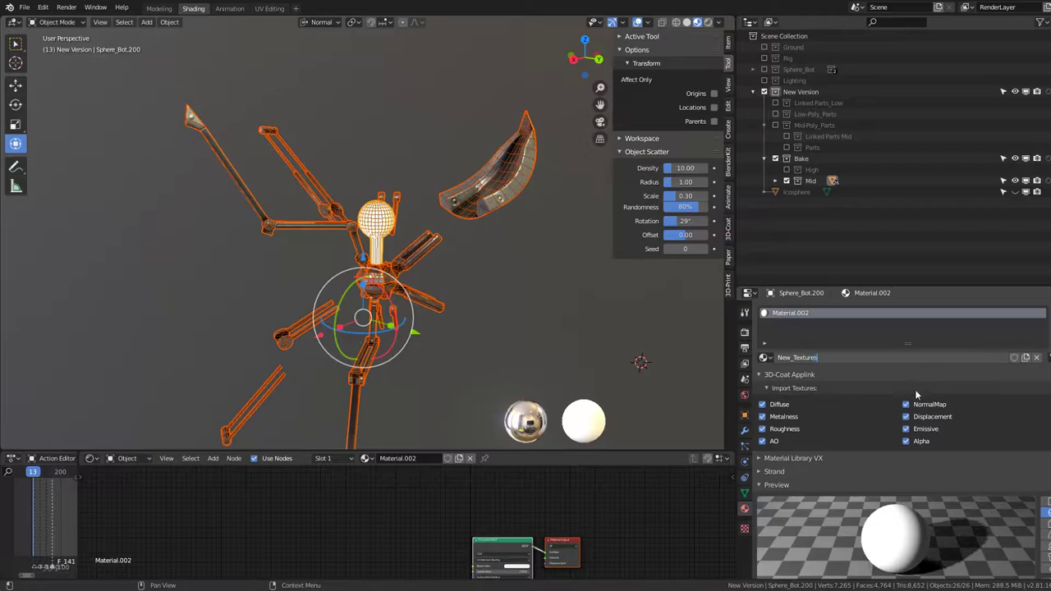
key("Return")
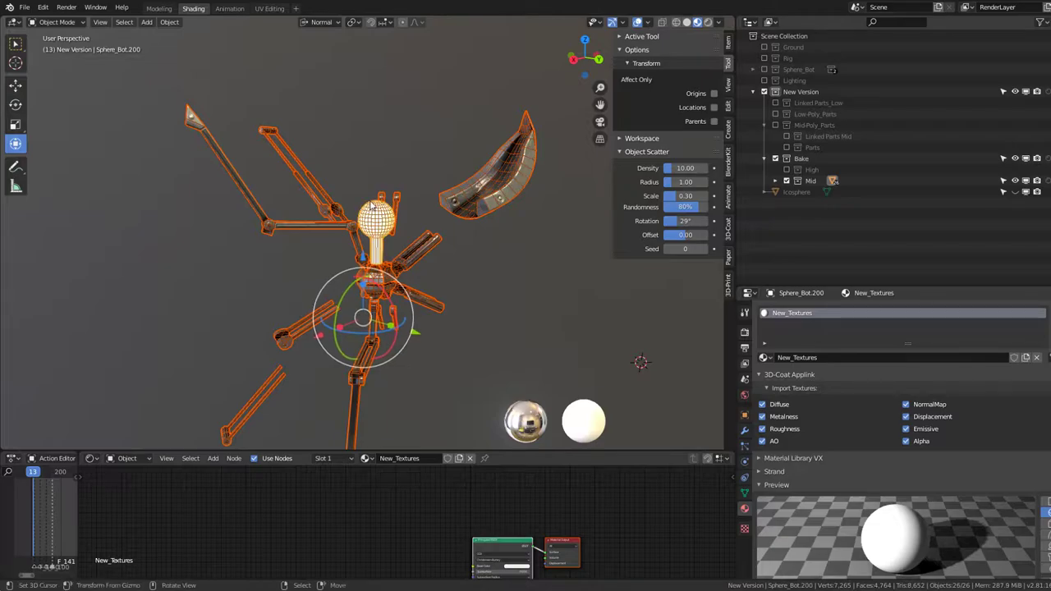
- Link the New_Textures material from the active part to all selected robot parts
key("ctrl+l")
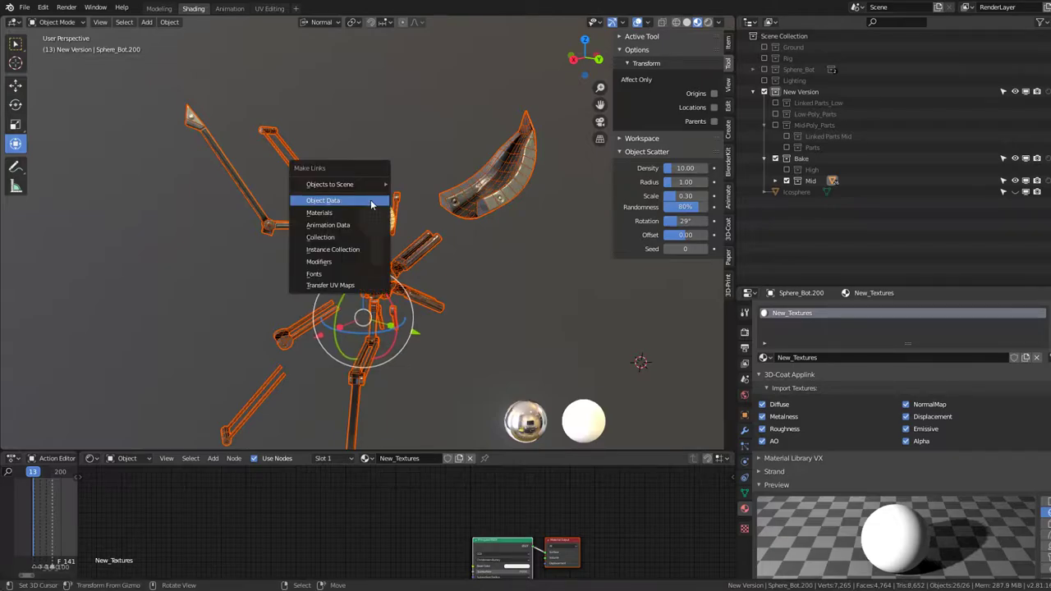
left_click(320, 212)
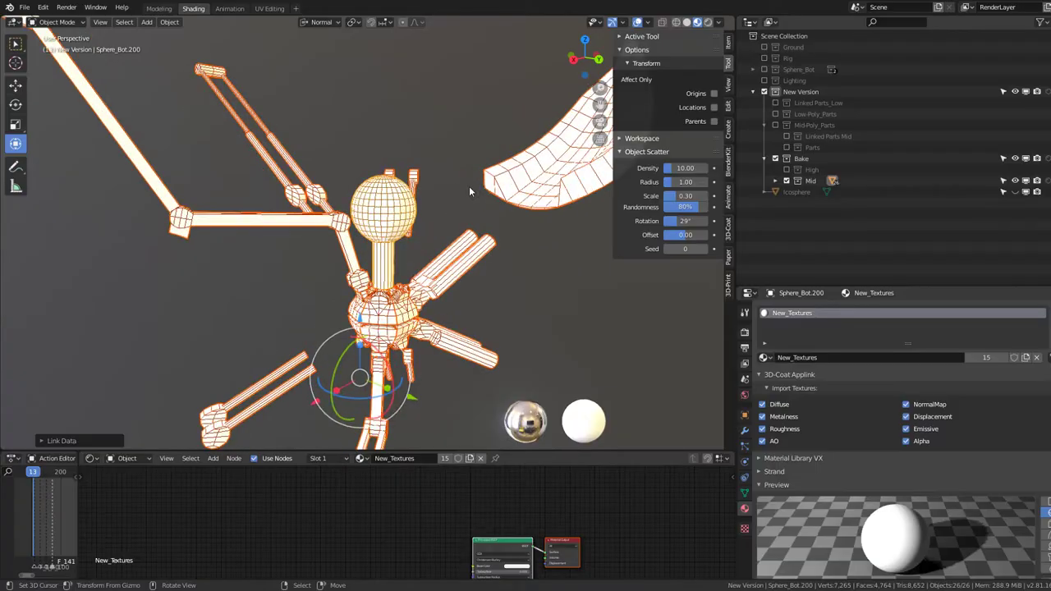
scroll(848, 458, "down", 3)
scroll(888, 506, "down", 4)
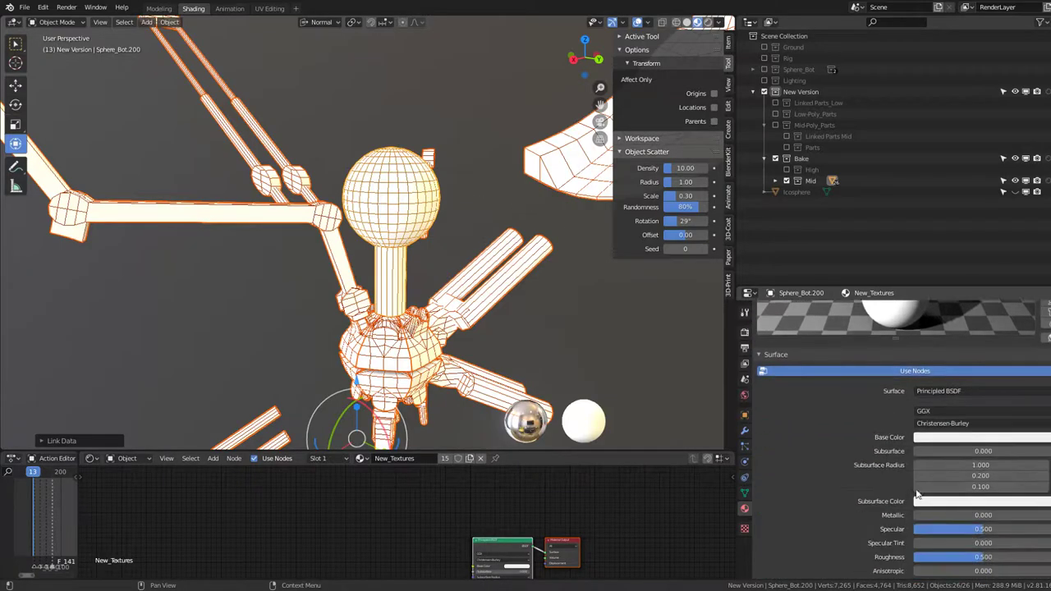
- Set the material's Base Color to a golden yellow on the colour wheel
left_click(957, 440)
mouse_move(991, 321)
left_mouse_down()
mouse_move(973, 346)
mouse_move(975, 337)
left_mouse_up()
left_click_drag(1044, 285, 1045, 306)
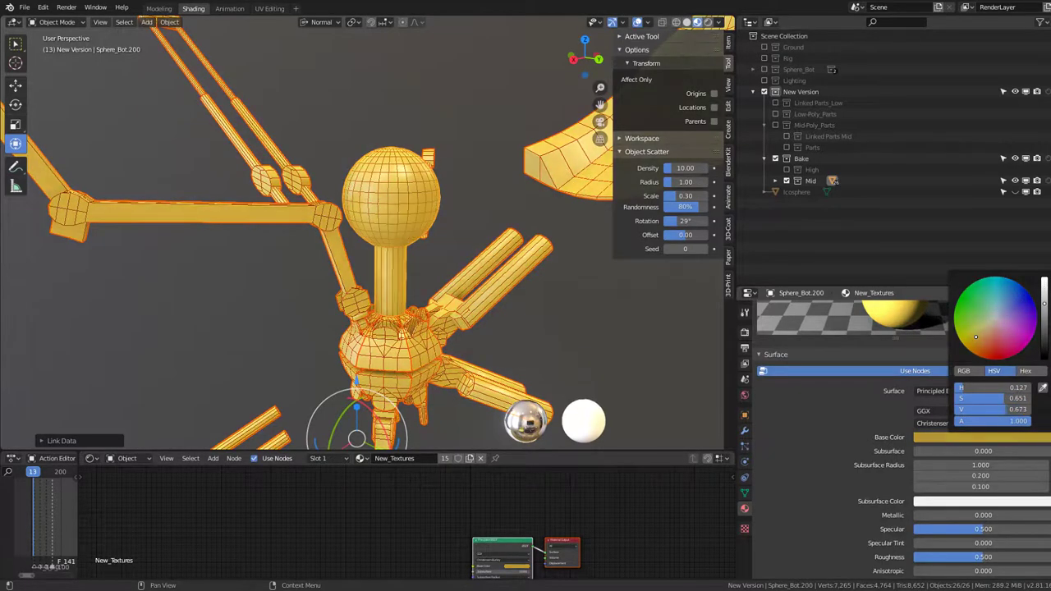
mouse_move(477, 312)
middle_mouse_down()
mouse_move(514, 316)
mouse_move(438, 236)
mouse_move(462, 228)
mouse_move(540, 235)
mouse_move(458, 236)
middle_mouse_up()
scroll(458, 237, "down", 2)
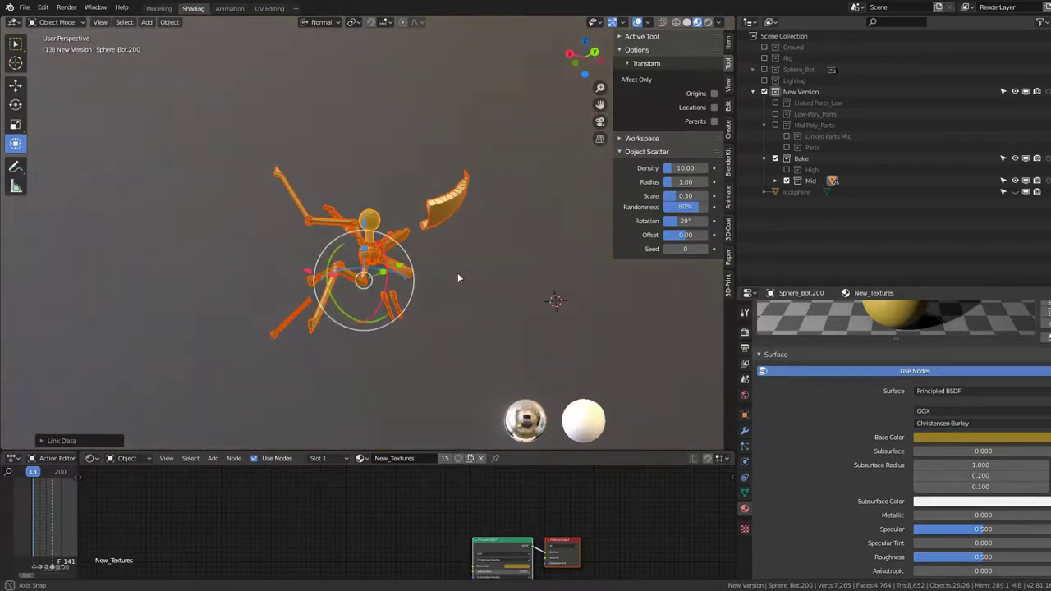
mouse_move(457, 273)
middle_mouse_down()
mouse_move(399, 231)
mouse_move(340, 260)
mouse_move(389, 263)
mouse_move(279, 199)
mouse_move(278, 169)
mouse_move(389, 232)
mouse_move(358, 246)
mouse_move(368, 210)
middle_mouse_up()
scroll(399, 231, "up", 3)
- Deselect everything, then select only the head sphere and its stem
key("alt+a")
scroll(391, 234, "up", 2)
scroll(279, 169, "down", 3)
scroll(389, 232, "up", 4)
left_click(363, 281)
scroll(363, 285, "up", 2)
scroll(359, 247, "down", 5)
scroll(430, 276, "up", 3)
- Apply Shade Smooth to the head sphere's whole mesh from Quick Favorites
key("Tab")
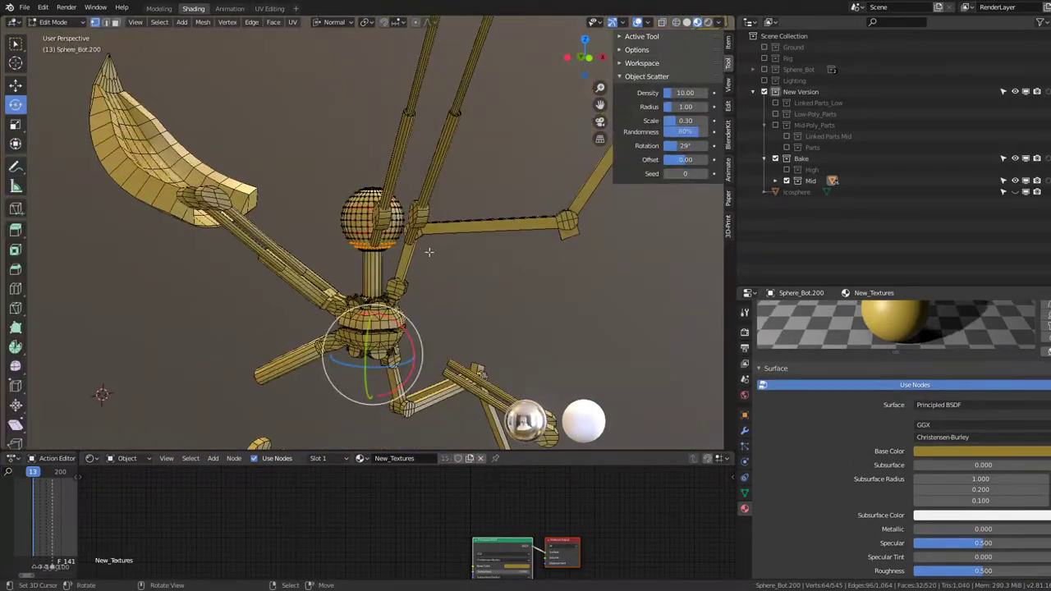
key("ctrl+l")
scroll(419, 250, "up", 4)
key("q")
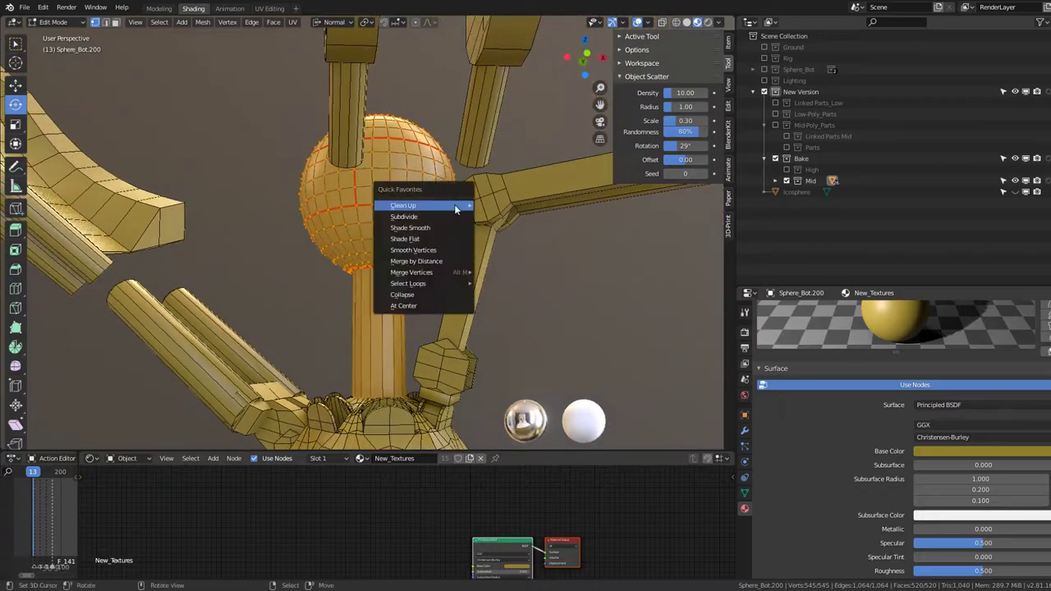
left_click(440, 227)
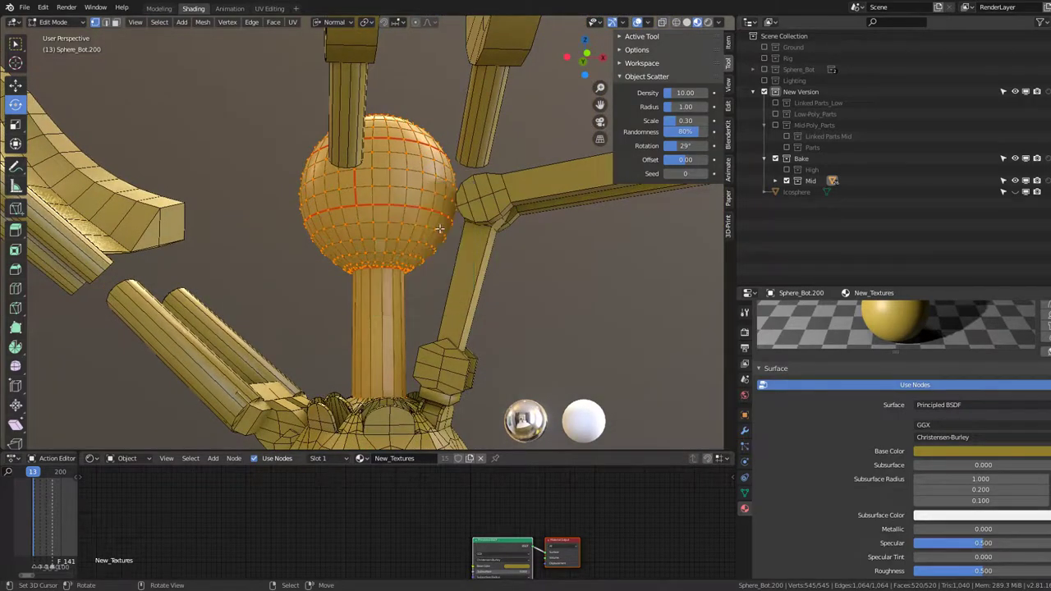
key("Tab")
- Select all robot parts and apply Shade Smooth to their meshes, returning to Object Mode
scroll(439, 233, "down", 4)
key("a")
key("Tab")
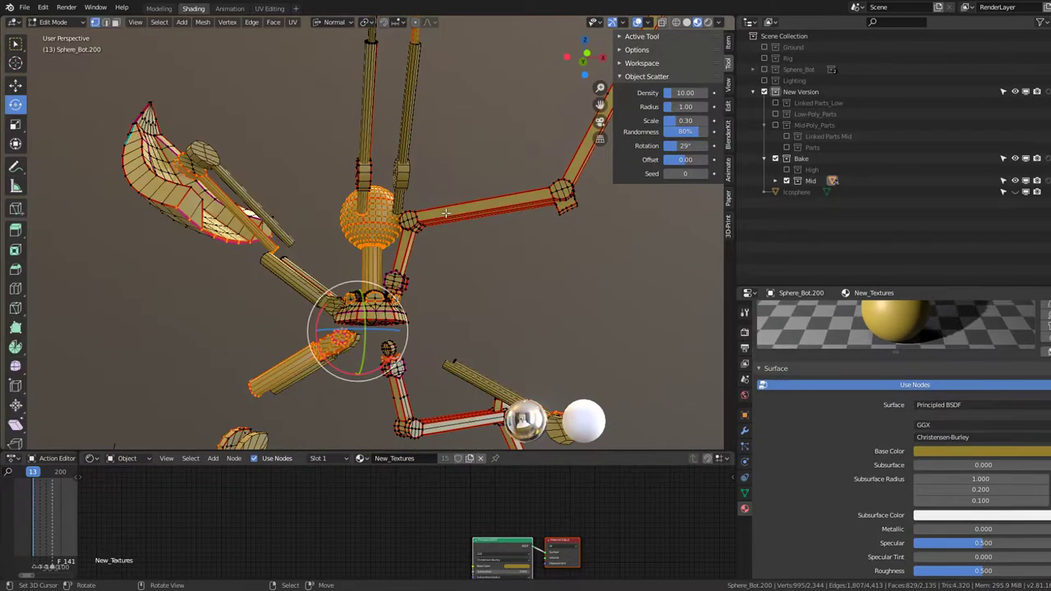
key("q")
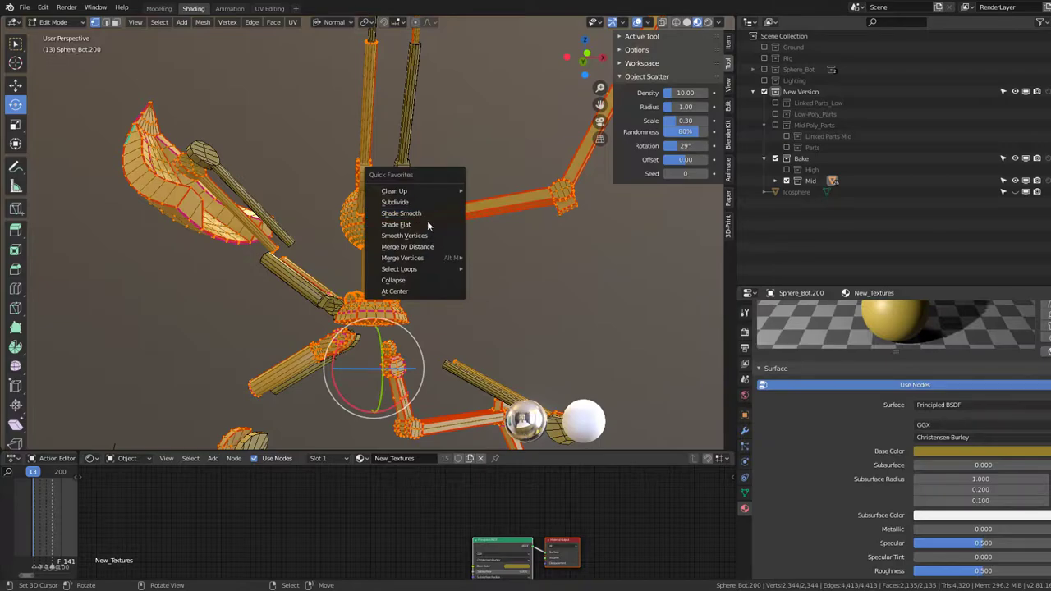
left_click(425, 215)
mouse_move(426, 215)
middle_mouse_down()
mouse_move(416, 188)
mouse_move(375, 233)
middle_mouse_up()
key("Tab")
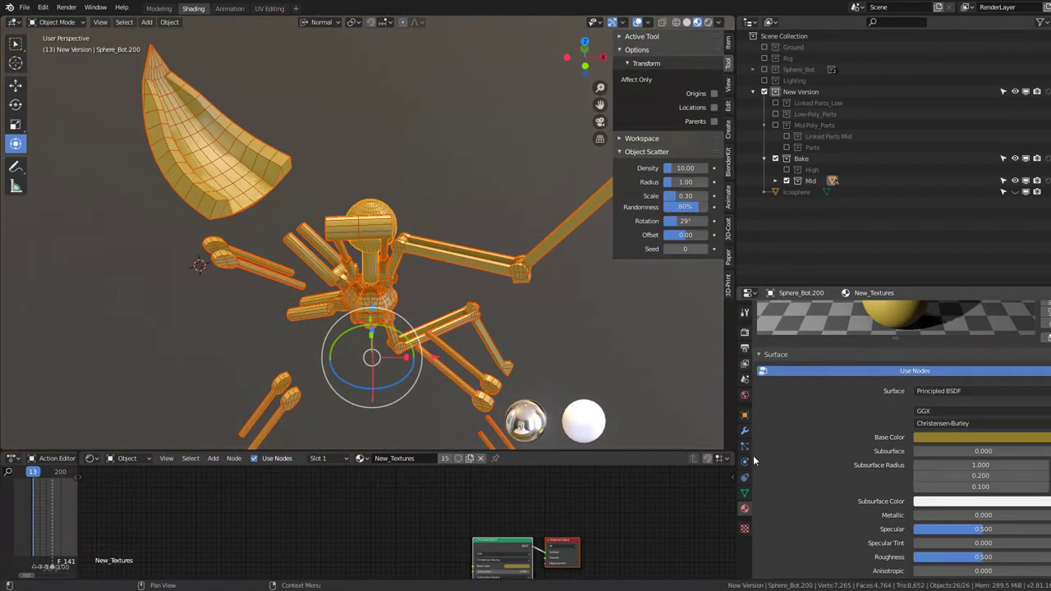
- Remove the EdgeSplit modifier from the dish cylinder, central cylinder and long arm
left_click(745, 432)
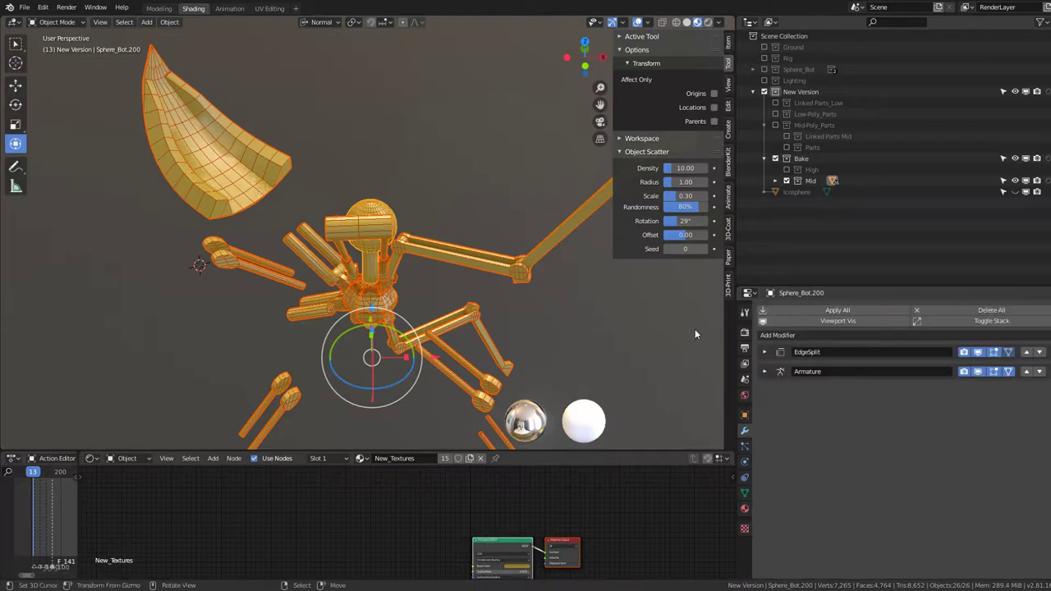
mouse_move(460, 246)
middle_mouse_down()
mouse_move(266, 93)
mouse_move(587, 199)
middle_mouse_up()
left_click(266, 93)
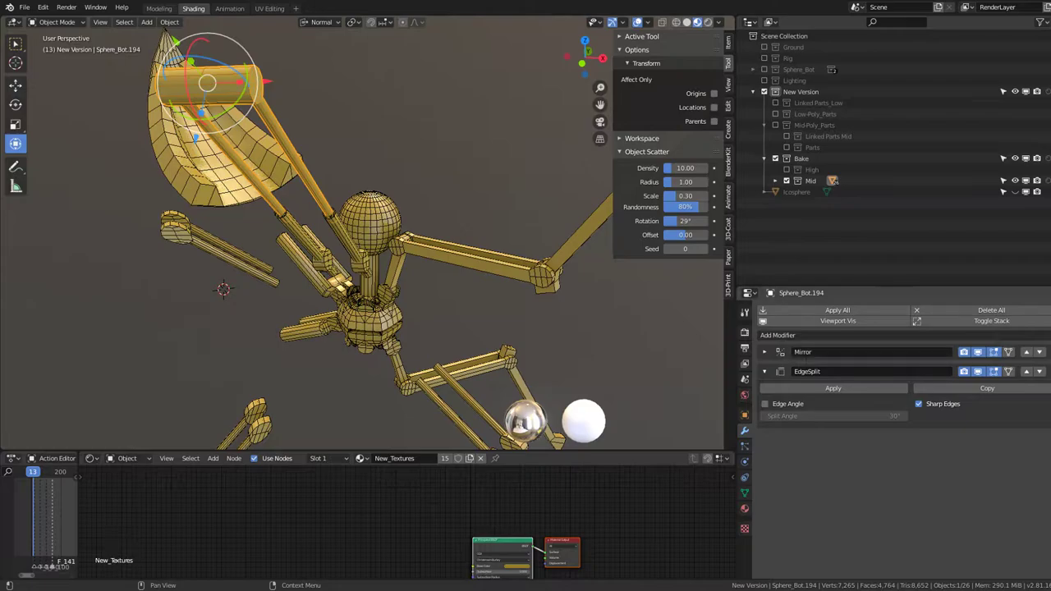
key("ctrl+x")
left_click(338, 178)
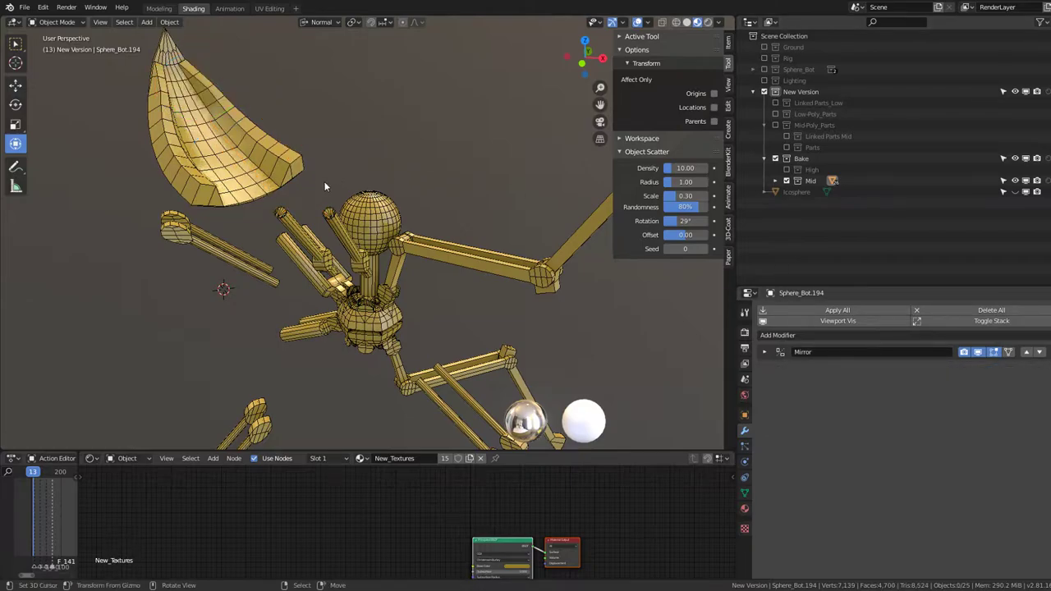
left_click(329, 218)
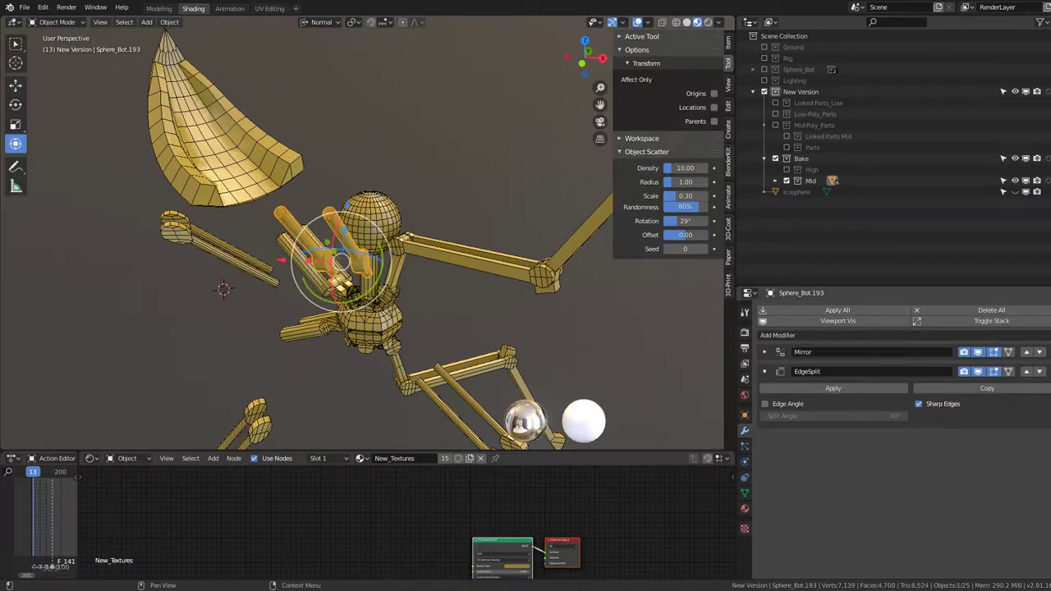
key("ctrl+x")
left_click(457, 247)
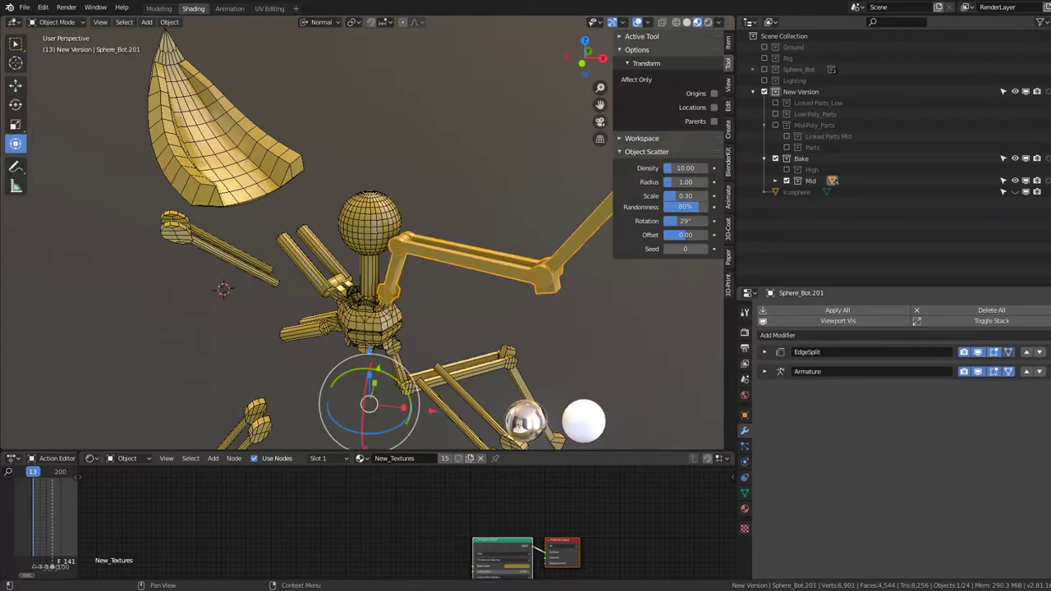
key("ctrl+x")
- Select the head sphere and the next body part, viewing the body from above
left_click(370, 220)
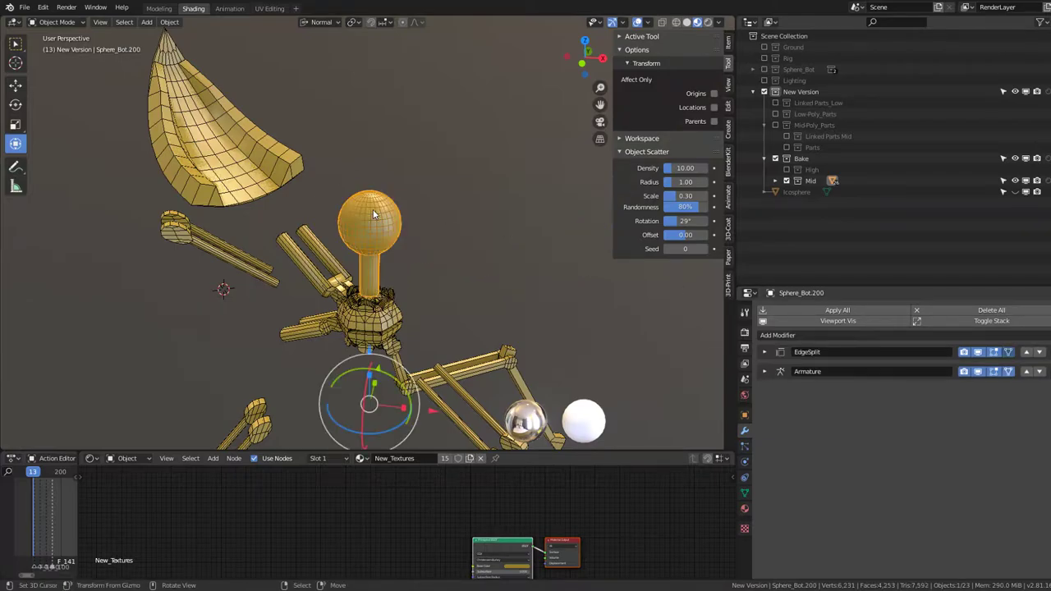
left_click(370, 320)
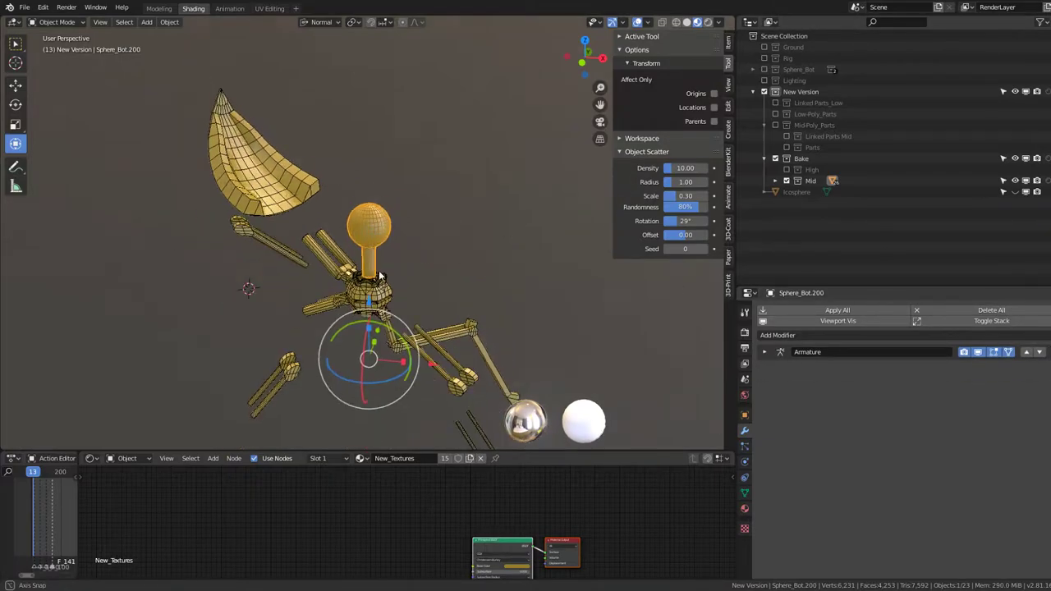
middle_click_drag(493, 246, 492, 206)
scroll(454, 295, "up", 5)
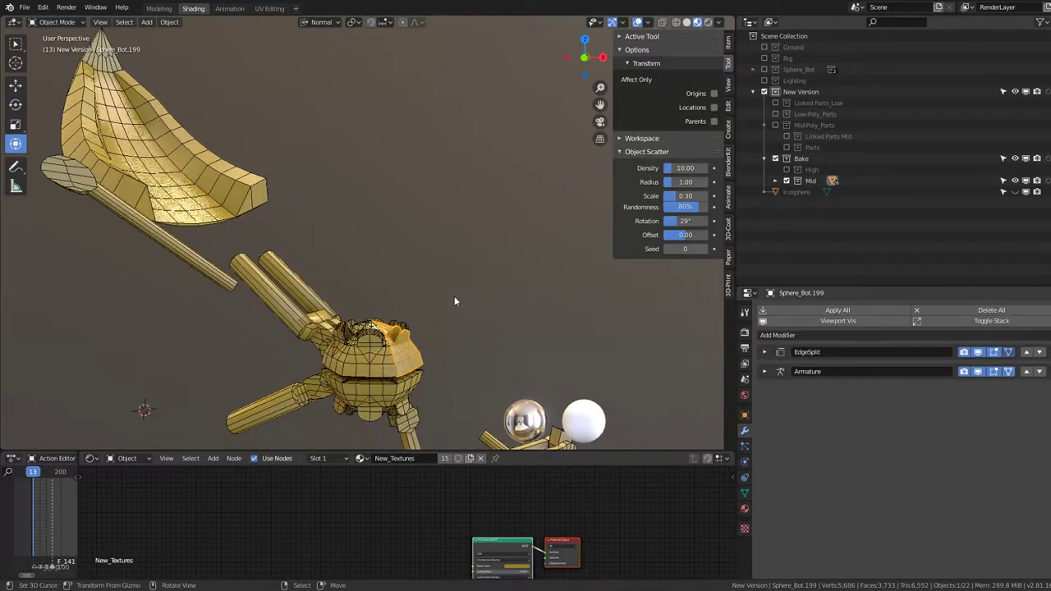
mouse_move(454, 295)
middle_mouse_down()
mouse_move(434, 210)
mouse_move(374, 288)
middle_mouse_up()
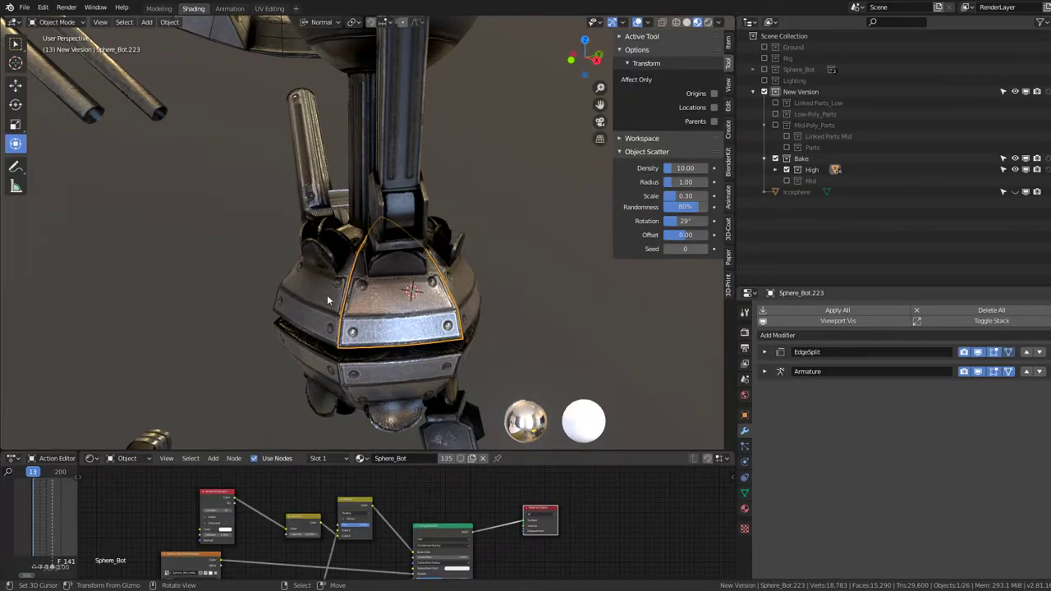
- Select the body shell parts that share linked mesh data
key("shift+l")
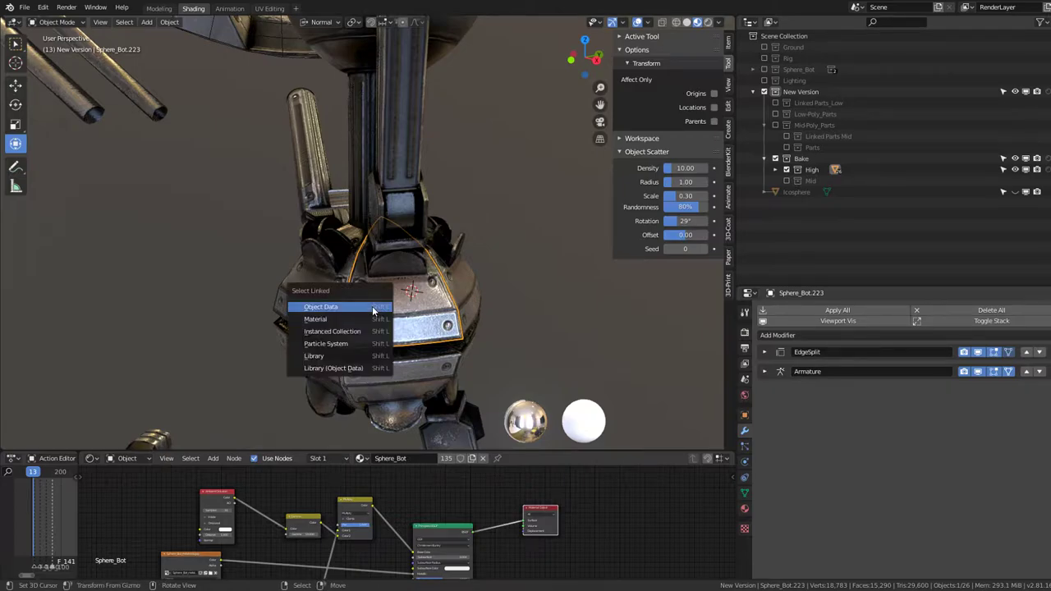
left_click(372, 306)
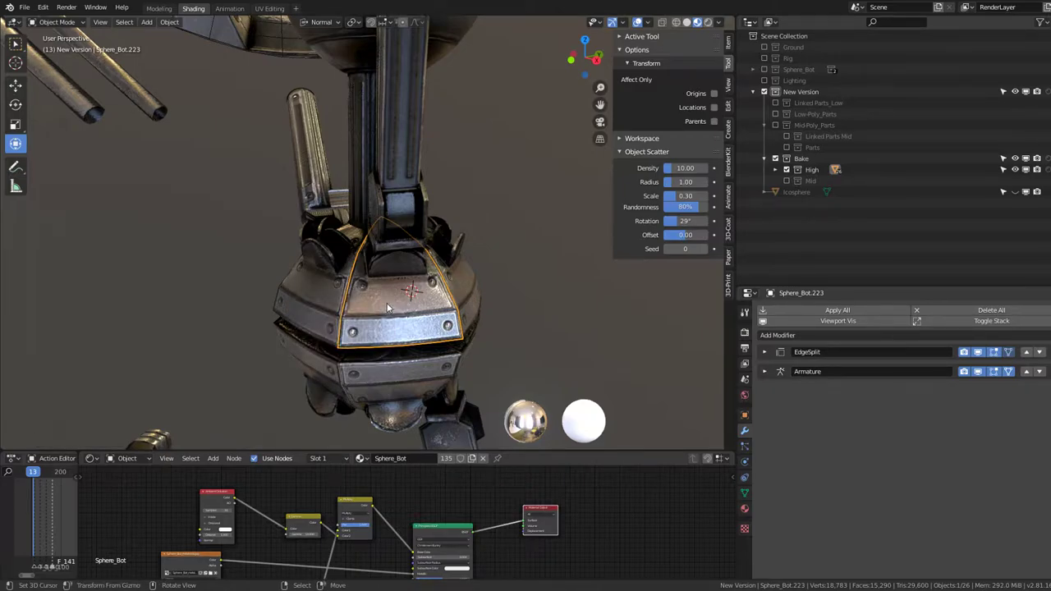
key("shift+l")
left_click(305, 308)
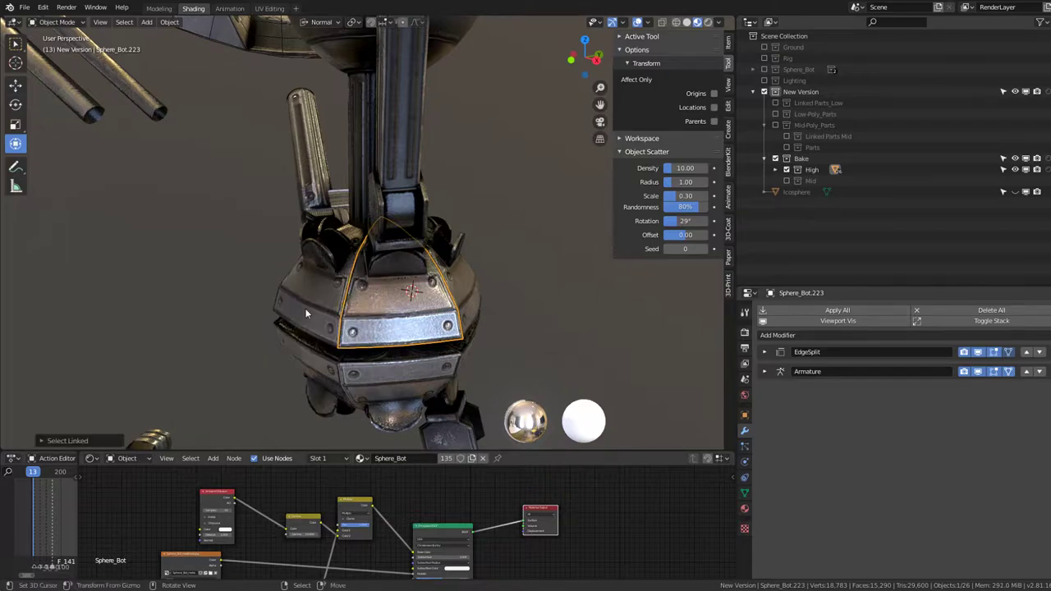
mouse_move(305, 307)
middle_mouse_down()
mouse_move(415, 277)
mouse_move(408, 262)
mouse_move(372, 329)
mouse_move(440, 273)
middle_mouse_up()
left_click(416, 277)
- Delete a leftover shell piece on the robot's body
left_click(440, 273)
key("g")
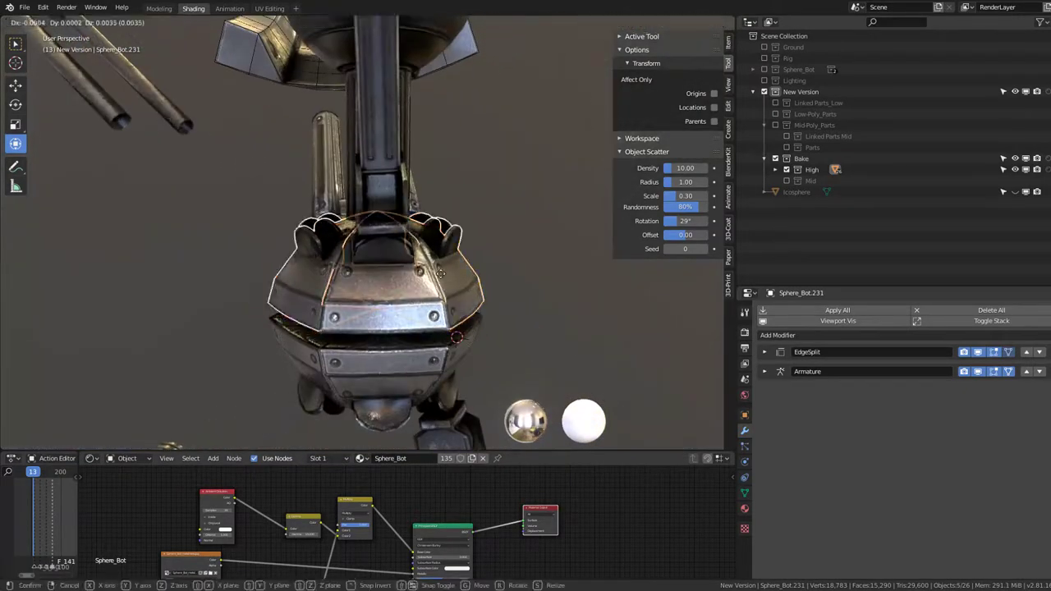
right_click(440, 273)
key("Delete")
- Select the remaining shell pieces and delete them, six pieces in this batch
mouse_move(517, 179)
middle_mouse_down()
mouse_move(526, 295)
mouse_move(374, 344)
middle_mouse_up()
left_click(480, 316)
left_click(377, 303, "shift")
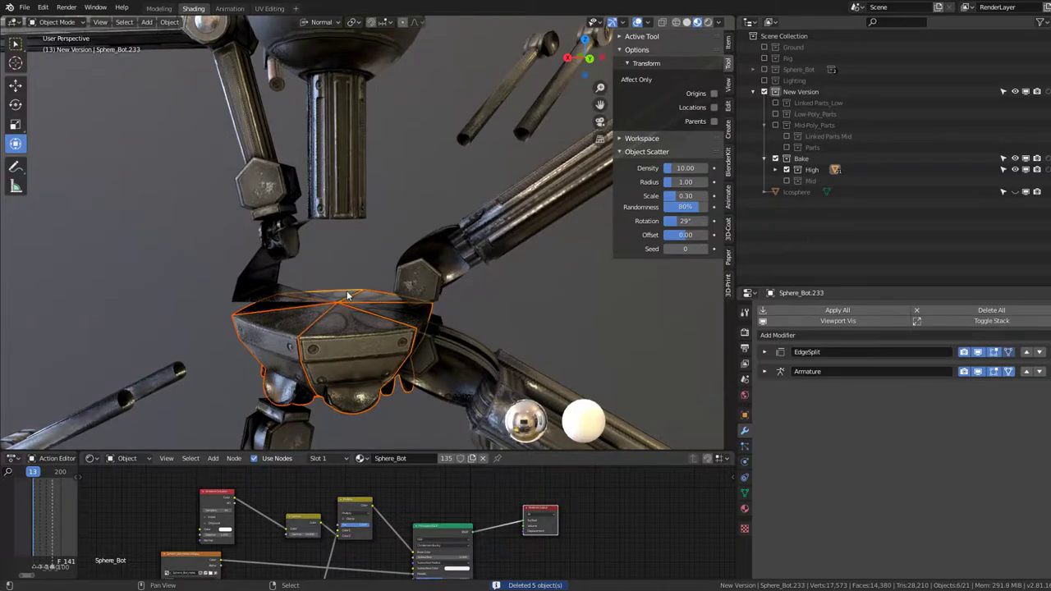
mouse_move(348, 296)
middle_mouse_down()
mouse_move(460, 201)
mouse_move(517, 212)
mouse_move(470, 203)
middle_mouse_up()
key("x")
left_click(464, 200)
- Include the Mid collection and delete its upper and lower front body pieces
left_click(788, 180)
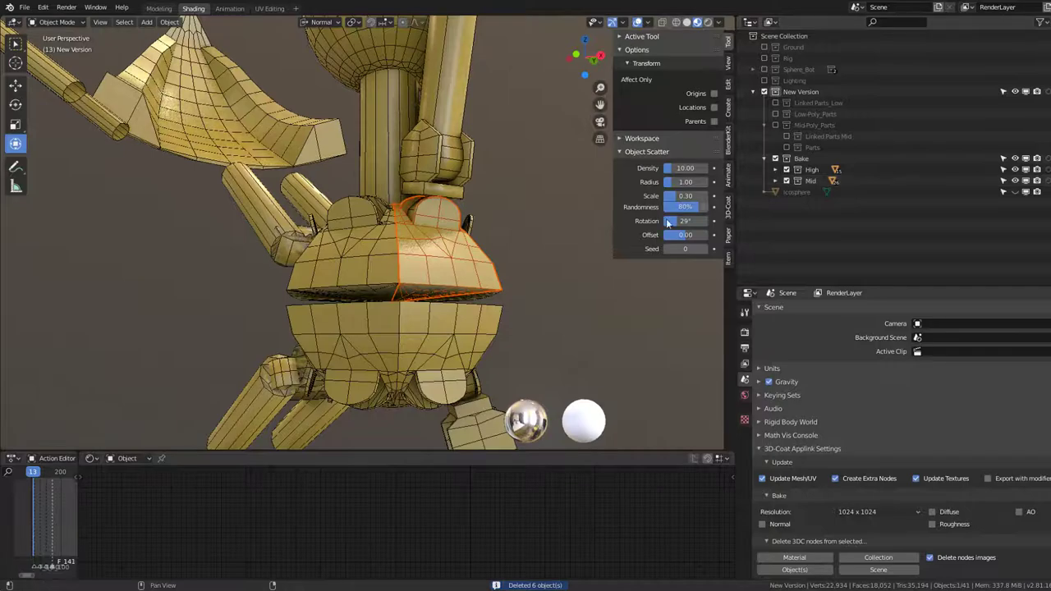
left_click(326, 281)
left_click(362, 311, "shift")
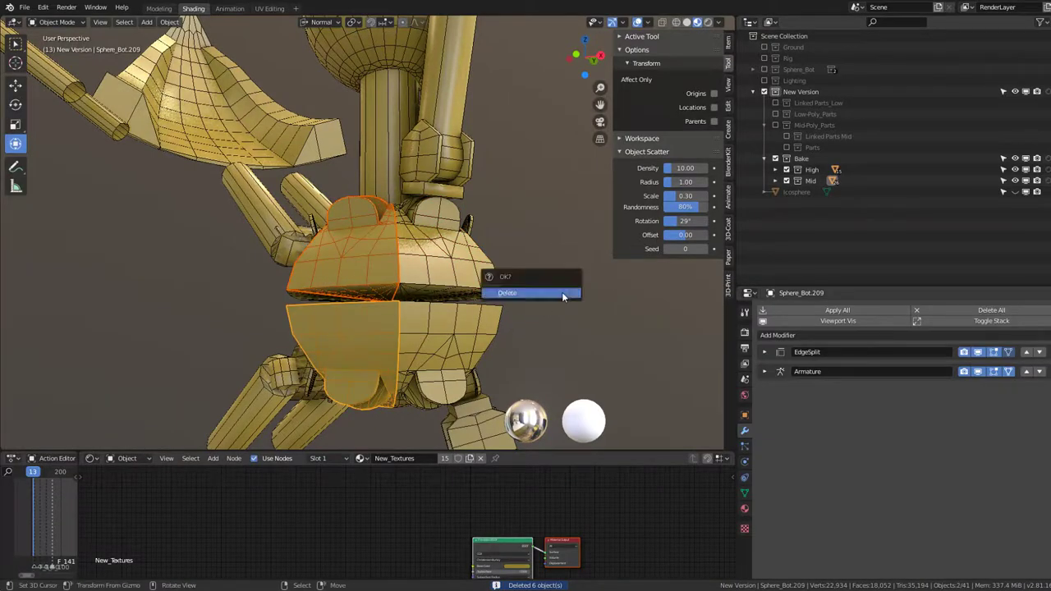
left_click(563, 293)
mouse_move(502, 298)
middle_mouse_down()
mouse_move(447, 316)
mouse_move(361, 279)
middle_mouse_up()
key("Delete")
- Delete another leftover Mid body piece and pick the next one
left_click(368, 321)
key("Delete")
left_click(362, 279)
mouse_move(493, 270)
middle_mouse_down()
mouse_move(367, 269)
mouse_move(387, 301)
mouse_move(464, 295)
mouse_move(476, 305)
middle_mouse_up()
- Delete the inner body piece together with a second piece
left_click(434, 338)
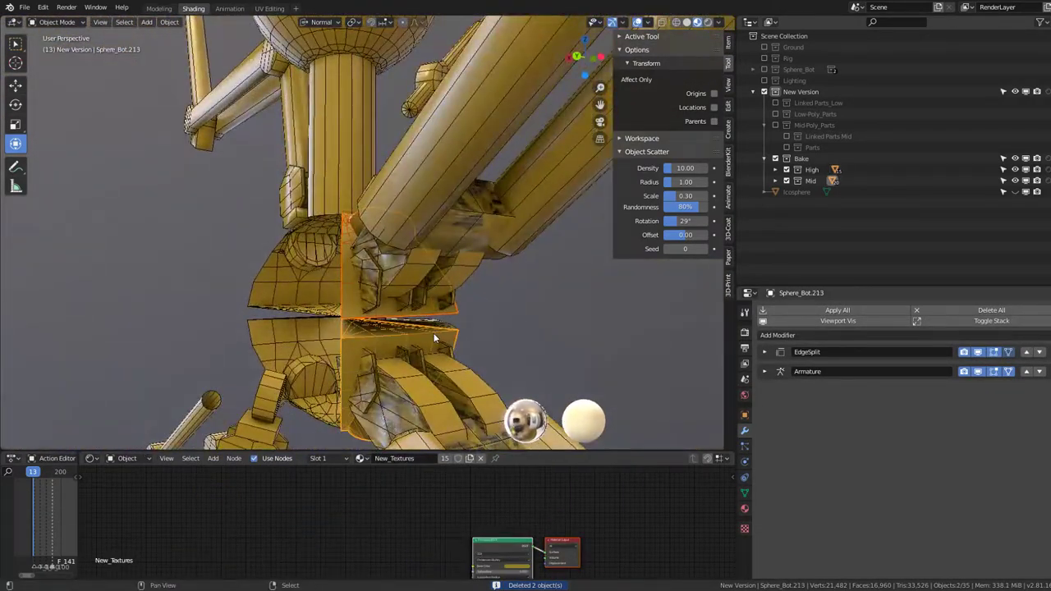
mouse_move(434, 337)
middle_mouse_down()
mouse_move(543, 263)
mouse_move(553, 217)
mouse_move(441, 242)
middle_mouse_up()
left_click(473, 296, "shift")
key("Delete")
left_click(491, 365)
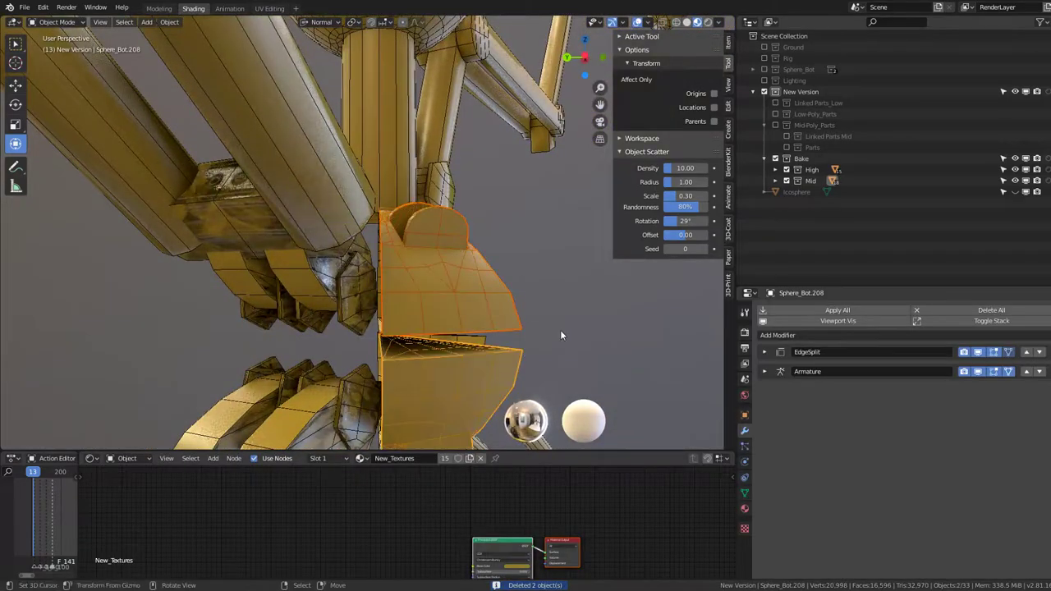
key("Delete")
- Delete the lower flap piece of the Mid body
mouse_move(583, 257)
middle_mouse_down()
mouse_move(437, 252)
mouse_move(544, 378)
middle_mouse_up()
left_click(486, 318)
left_click(544, 378)
key("x")
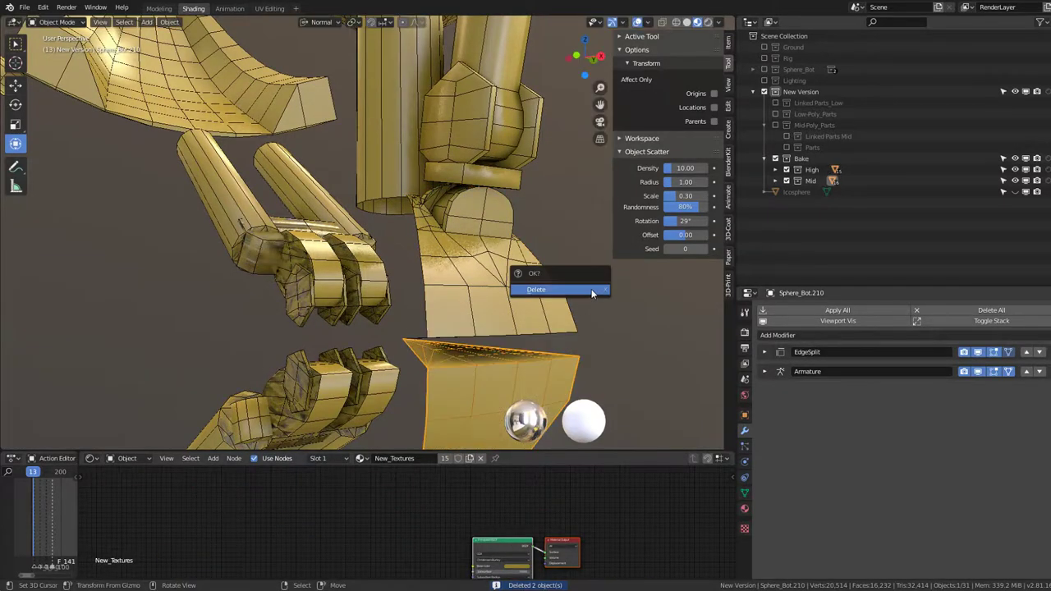
left_click(593, 293)
middle_click_drag(531, 276, 324, 271)
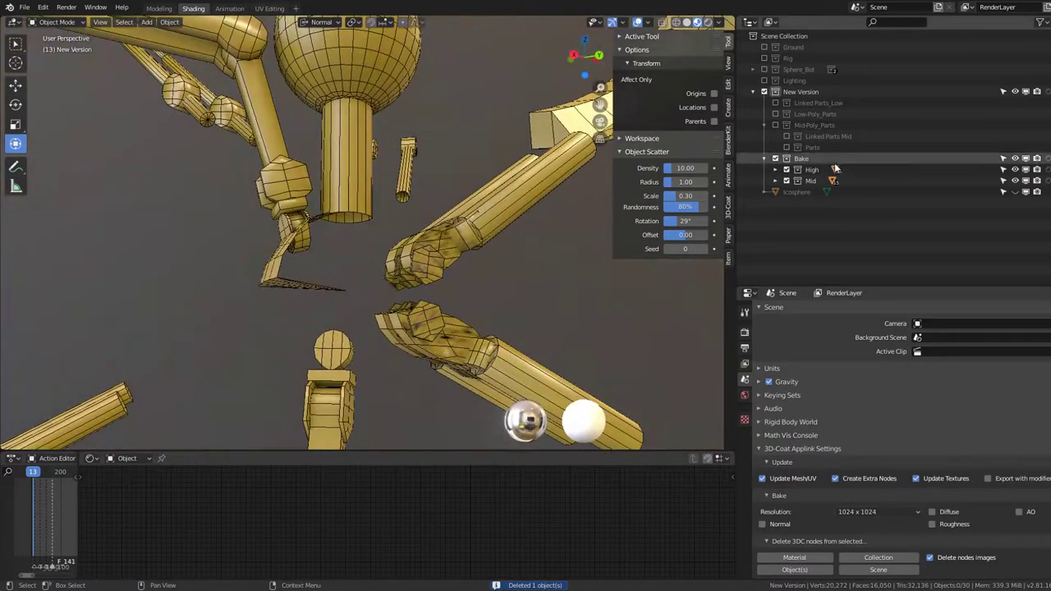
- Toggle the High and Mid collections to compare, leaving Mid excluded and High shown
left_click(786, 181)
middle_click_drag(393, 243, 448, 262)
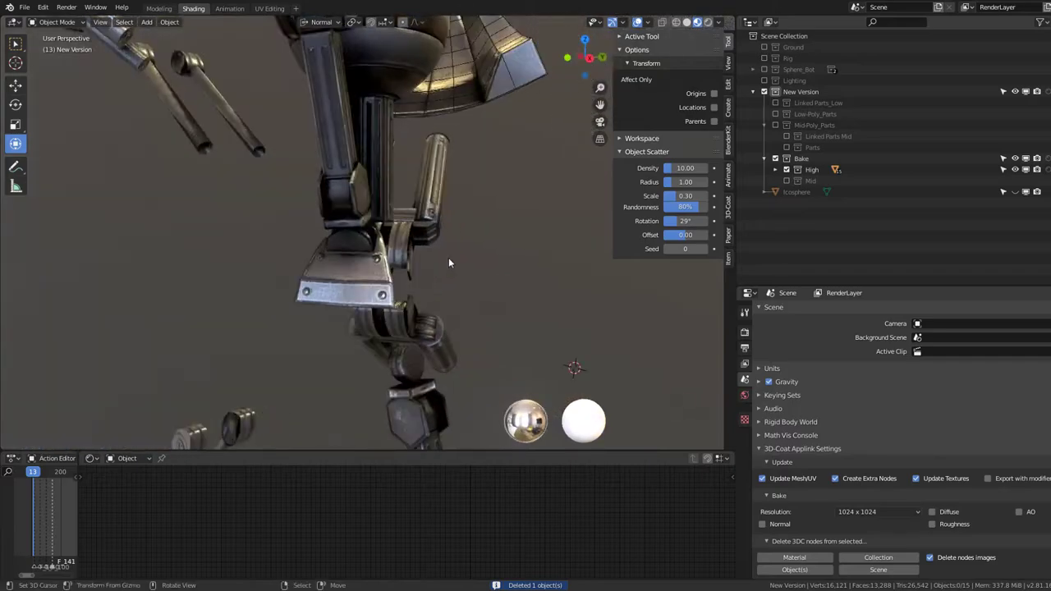
left_click(786, 181)
left_click(786, 169)
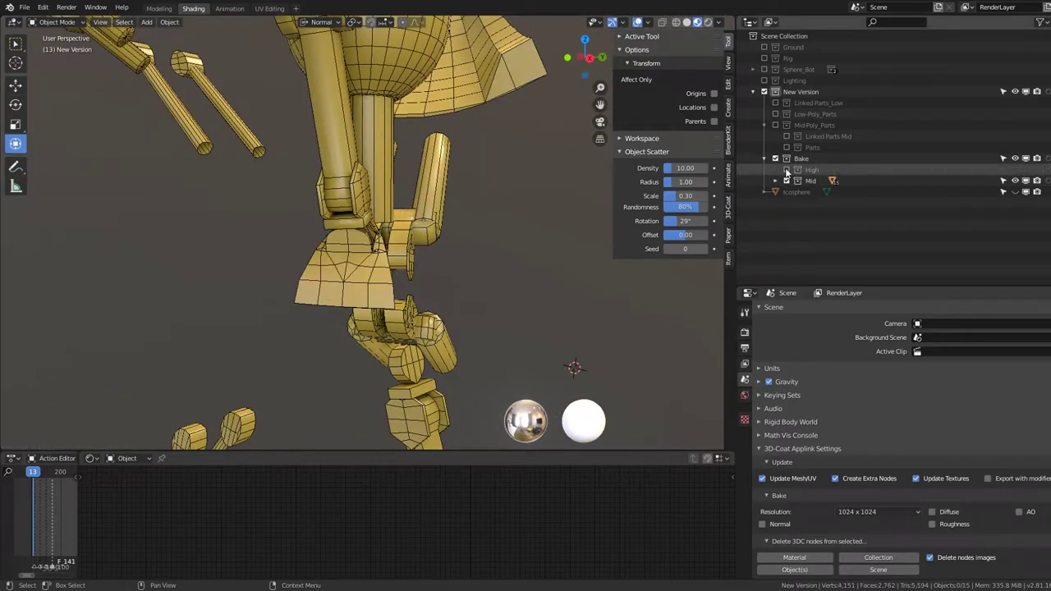
left_click(786, 170)
left_click(786, 180)
mouse_move(460, 198)
middle_mouse_down()
mouse_move(361, 189)
mouse_move(355, 204)
middle_mouse_up()
- Set the current frame to 0 and zoom in on the robot parts
scroll(345, 190, "down", 3)
scroll(369, 206, "down", 4)
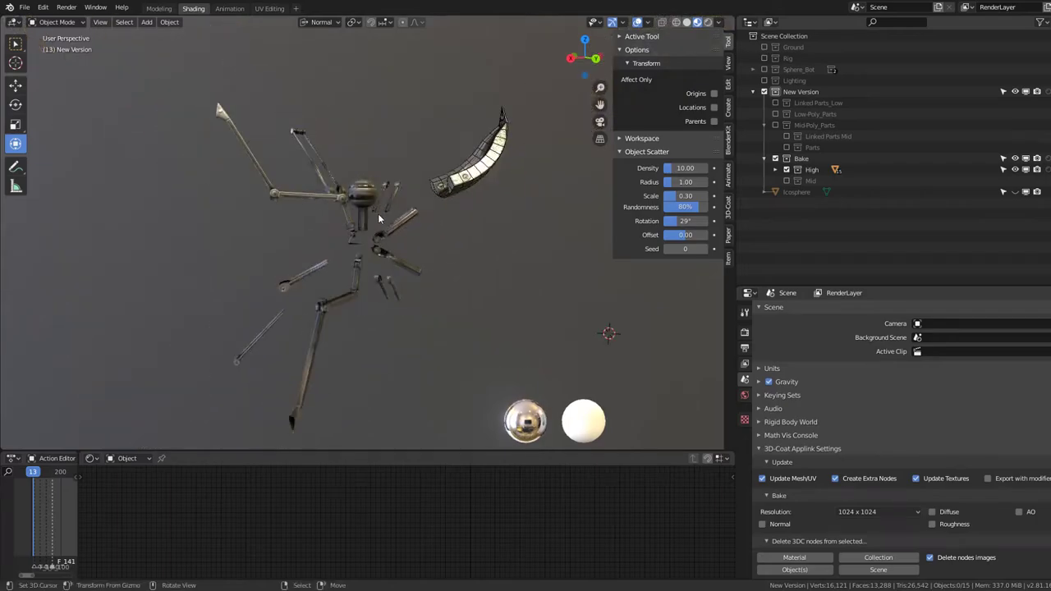
left_click(46, 472)
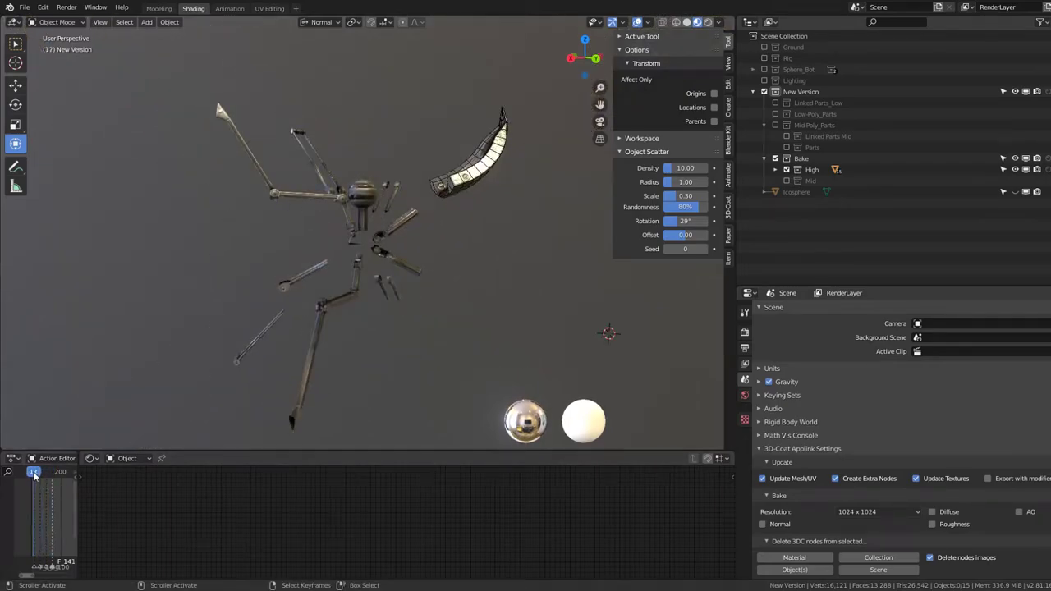
scroll(360, 236, "up", 1)
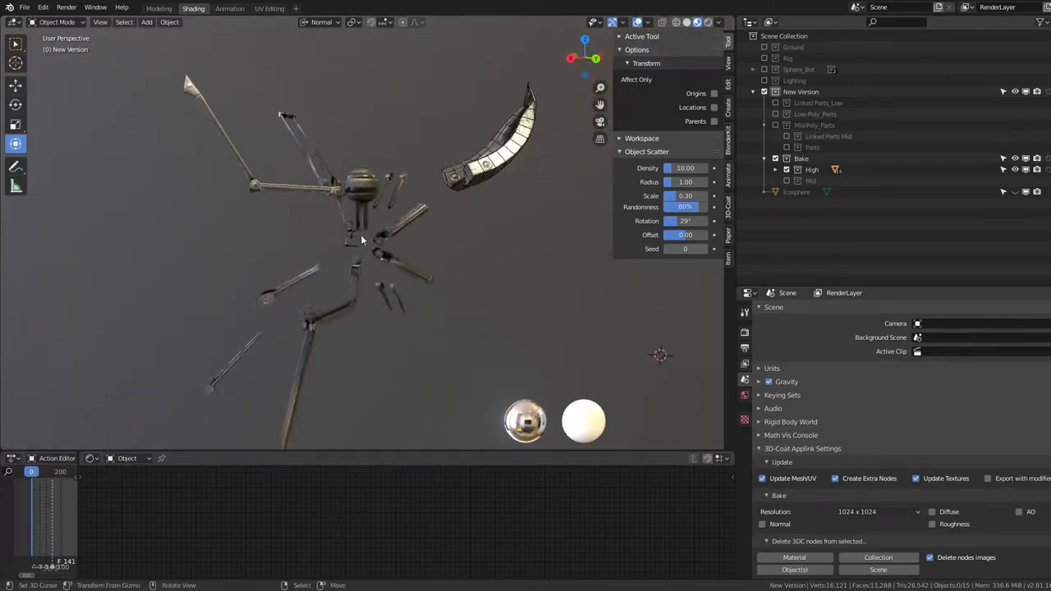
mouse_move(361, 234)
middle_mouse_down()
mouse_move(372, 217)
mouse_move(350, 236)
middle_mouse_up()
scroll(353, 217, "up", 3)
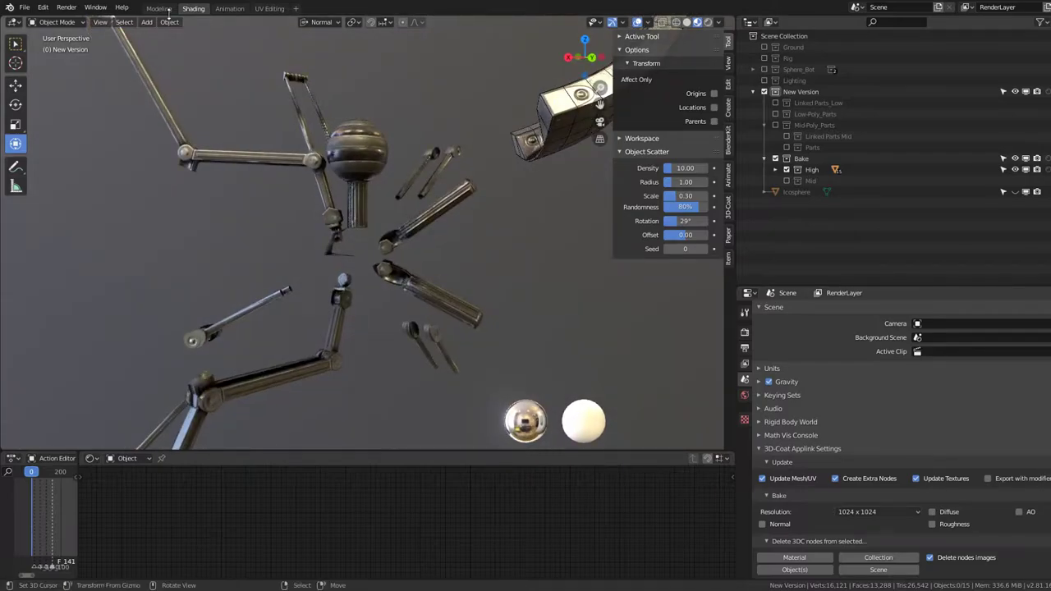
- In the Animation workspace, select the robot's Armature and enter Pose Mode
left_click(226, 9)
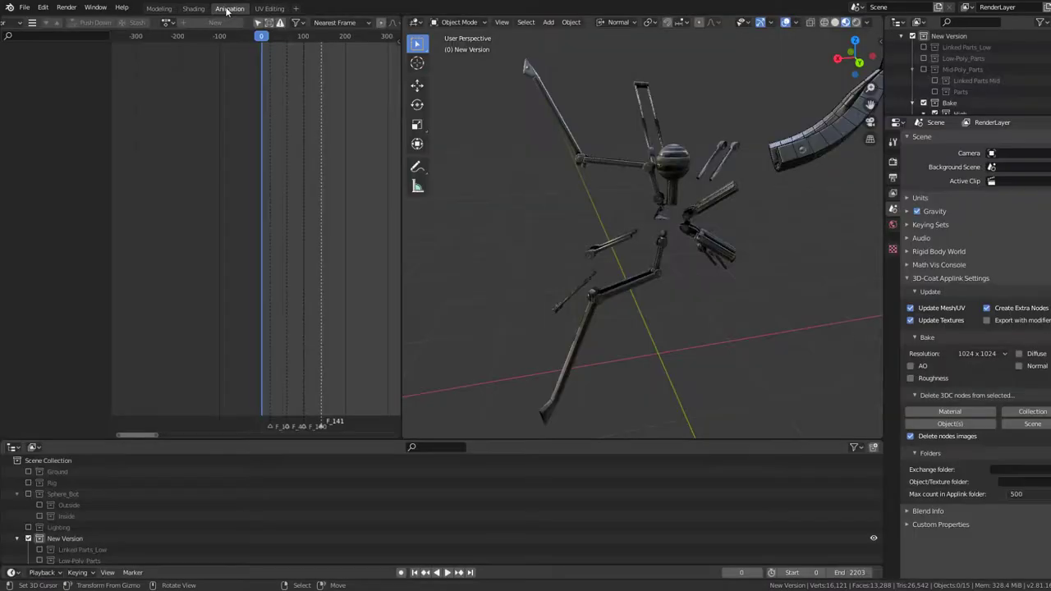
scroll(928, 78, "up", 3)
left_click(919, 55)
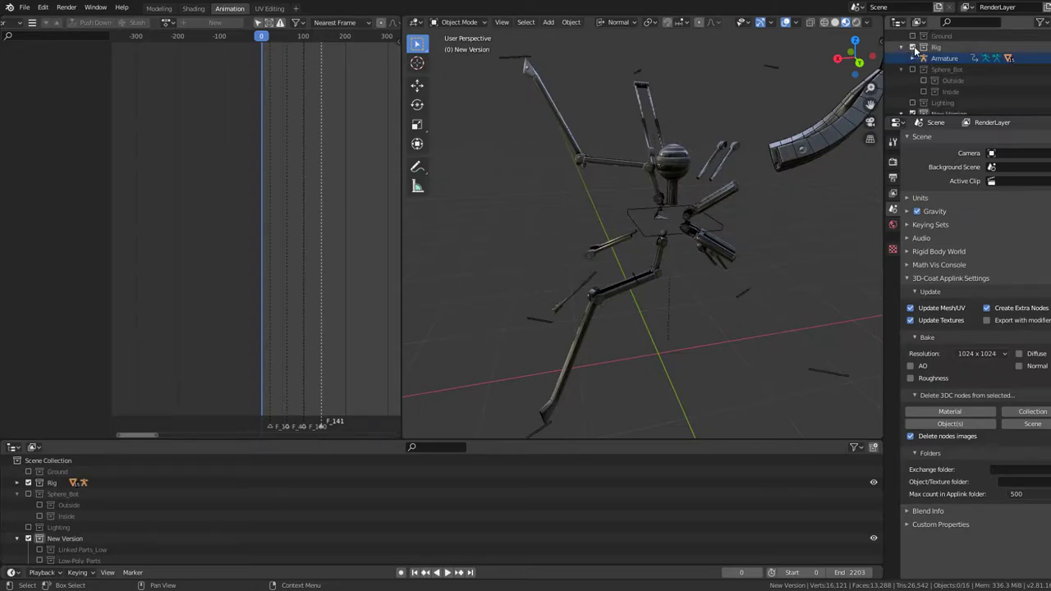
left_click(465, 25)
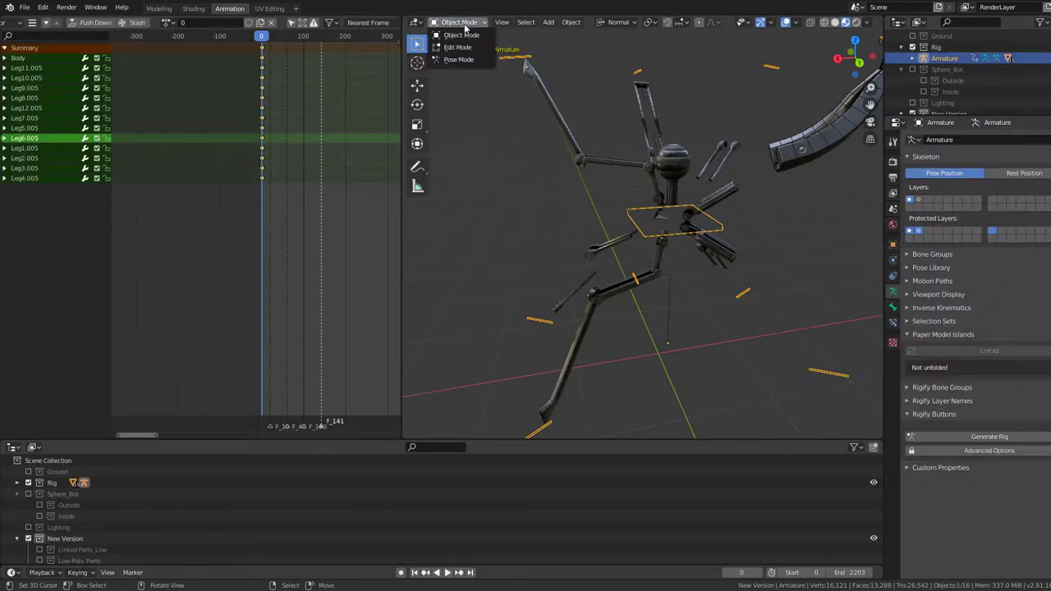
left_click(463, 60)
- Move the Leg7.005 and Leg6.005 bones outward to spread those legs
left_click(510, 62)
middle_click_drag(510, 62, 627, 95)
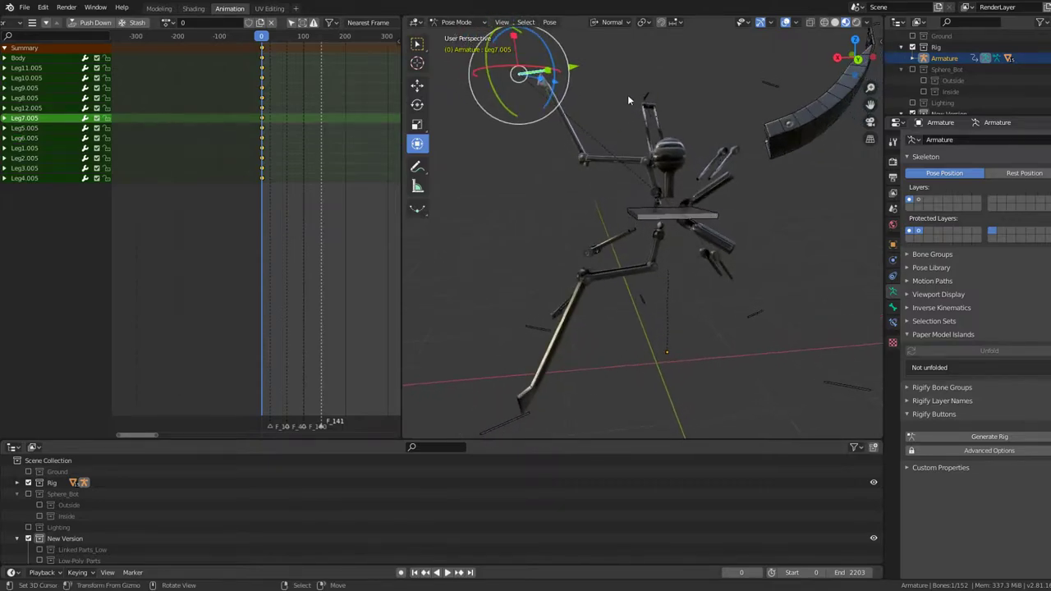
key("g")
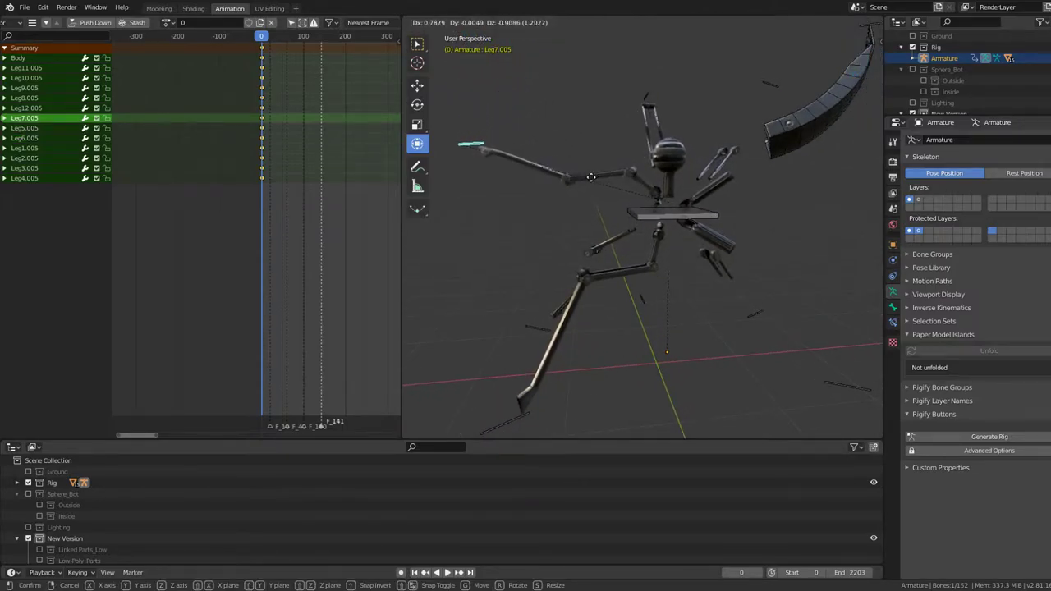
middle_click_drag(589, 175, 711, 195)
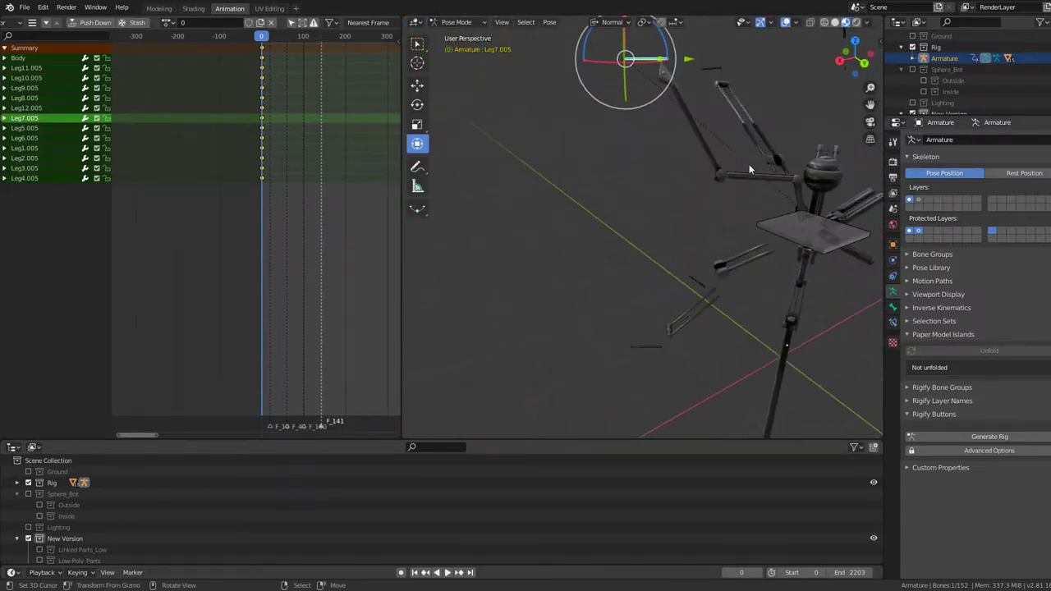
left_click(687, 215)
mouse_move(685, 215)
middle_mouse_down()
mouse_move(735, 160)
mouse_move(629, 172)
mouse_move(775, 147)
mouse_move(753, 343)
middle_mouse_up()
left_click(753, 342)
key("g")
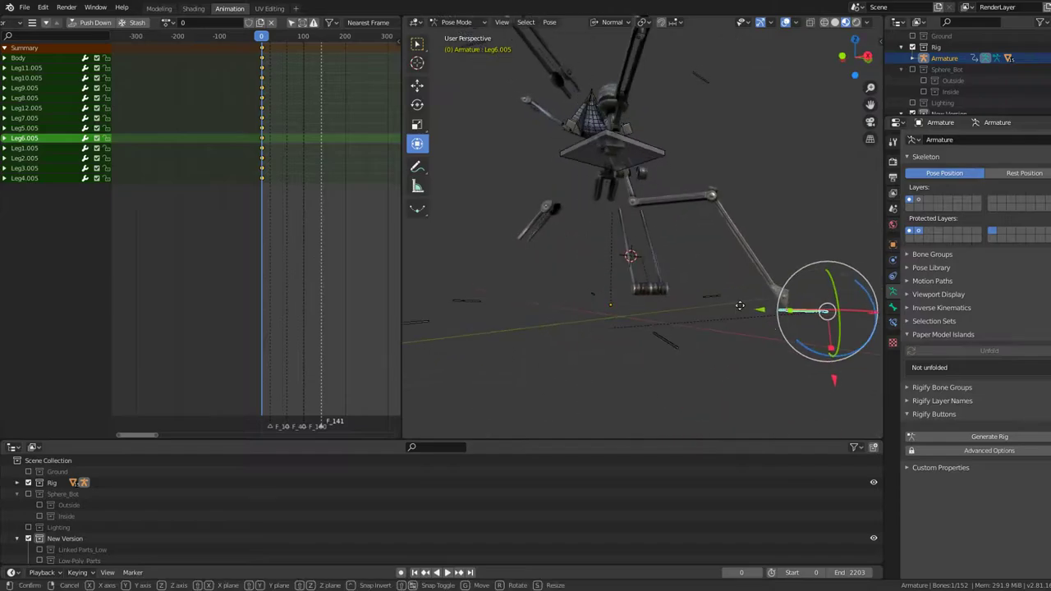
left_click(761, 297)
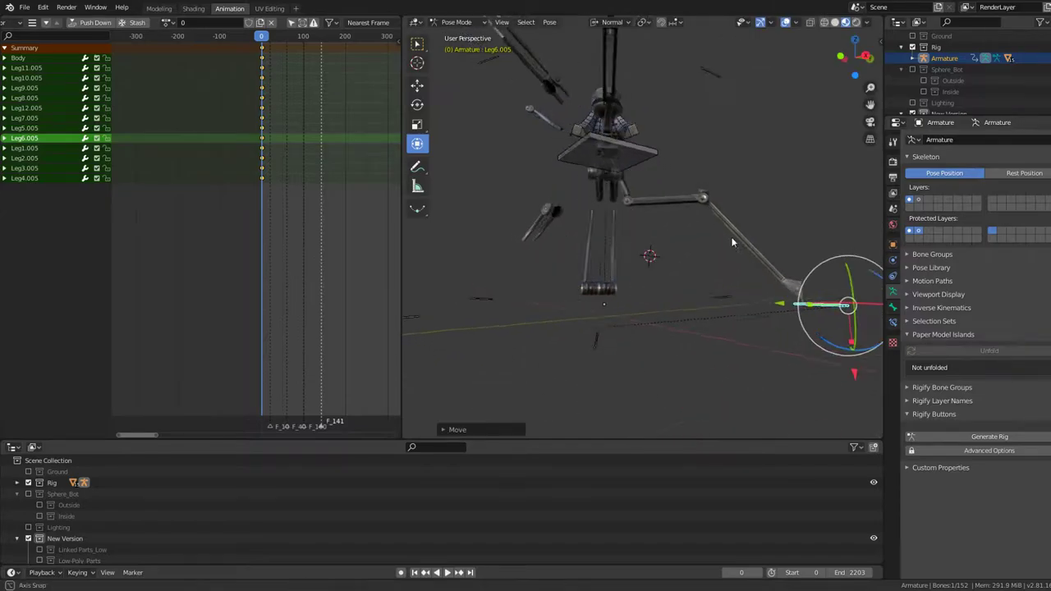
- Move the Leg4.005 and Leg3.005 bones outward to spread those legs
mouse_move(731, 237)
middle_mouse_down()
mouse_move(589, 254)
mouse_move(669, 215)
mouse_move(677, 277)
mouse_move(818, 371)
mouse_move(779, 277)
mouse_move(785, 357)
middle_mouse_up()
left_click(809, 361)
key("g")
left_click(765, 328)
left_click(818, 292)
key("g")
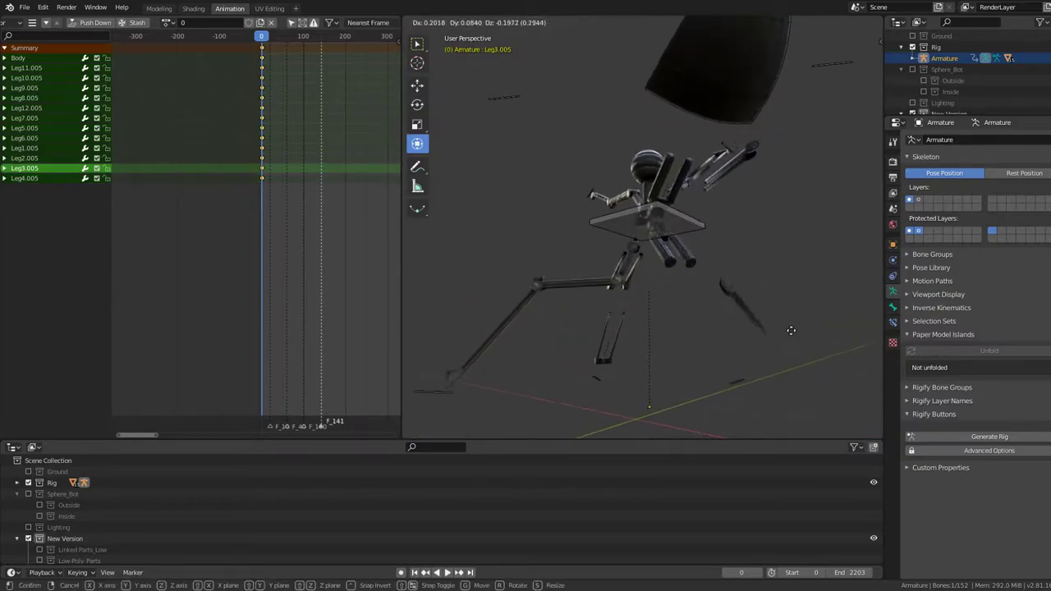
left_click(788, 312)
mouse_move(788, 312)
middle_mouse_down()
mouse_move(624, 292)
mouse_move(509, 231)
mouse_move(658, 264)
middle_mouse_up()
- Keyframe location, rotation and scale for all bones at frame 0, then preview playback
key("a")
key("i")
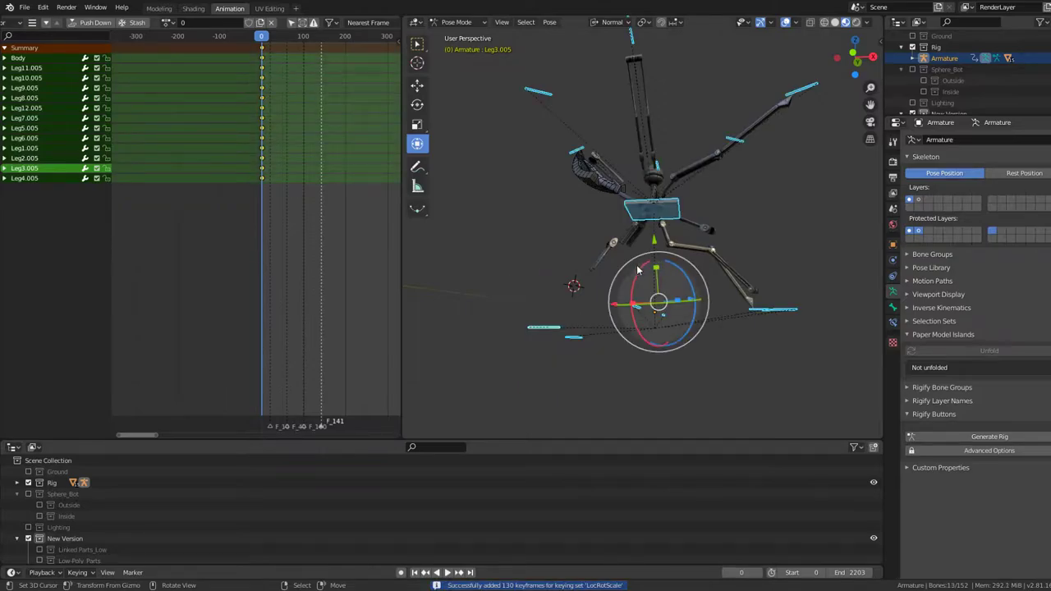
key("space")
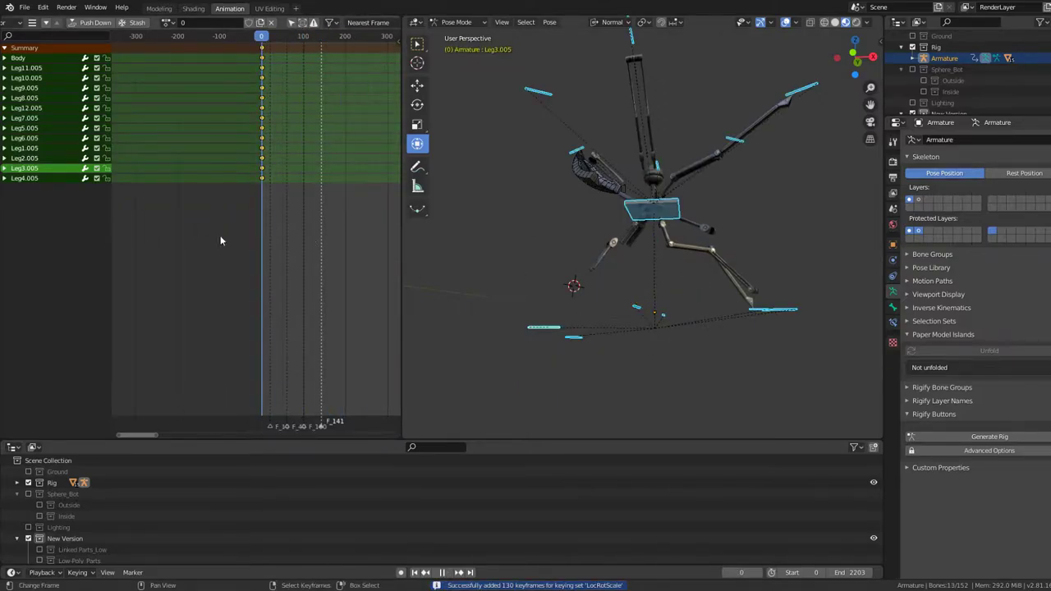
key("Escape")
middle_click_drag(575, 185, 830, 160)
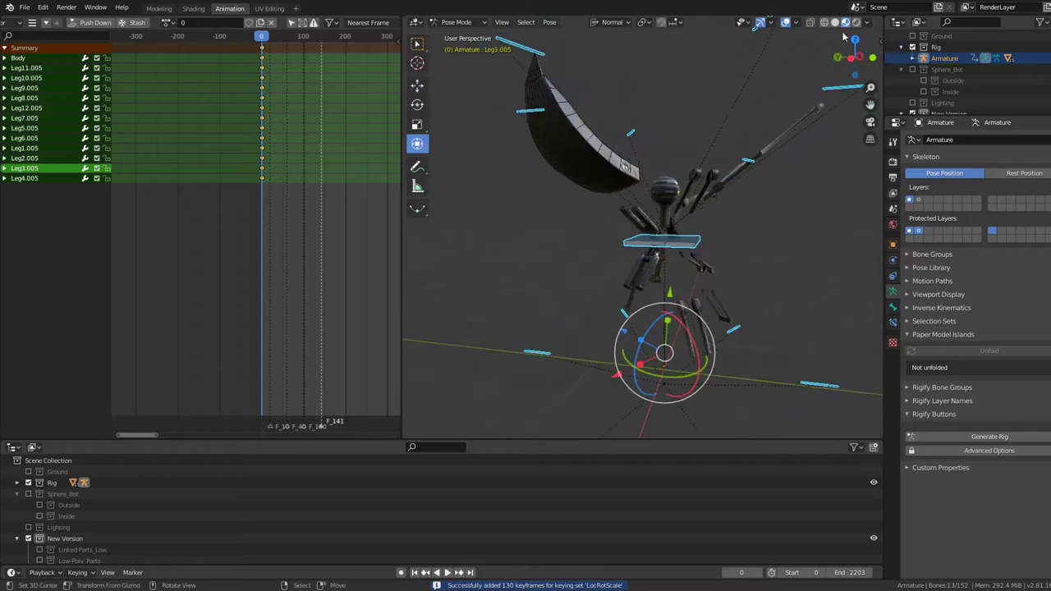
- Back in the shading layout, exclude the Rig and High collections so only the Mid robot shows
left_click(193, 8)
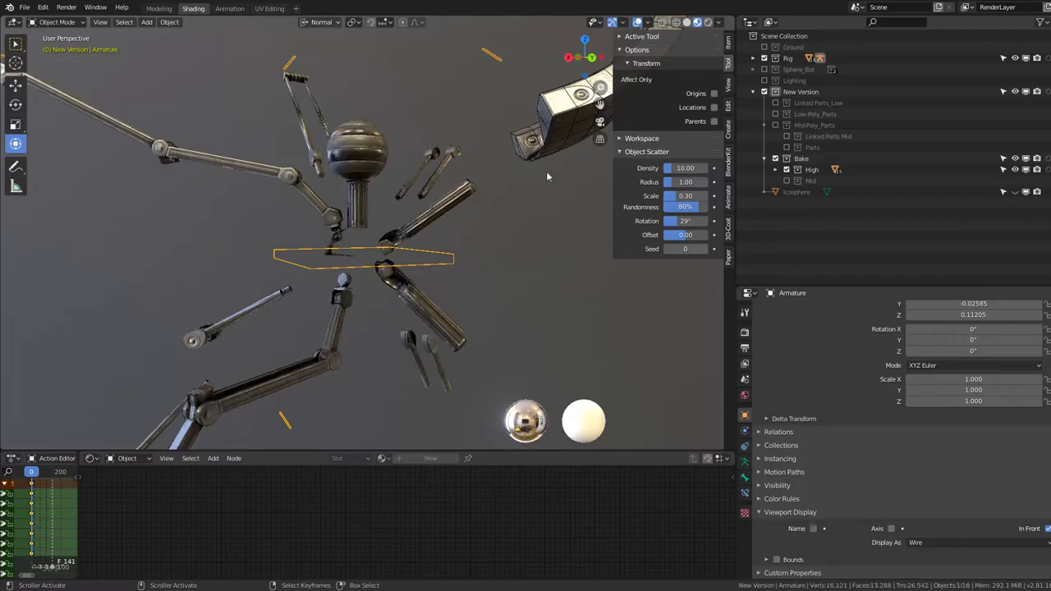
middle_click_drag(434, 265, 401, 230)
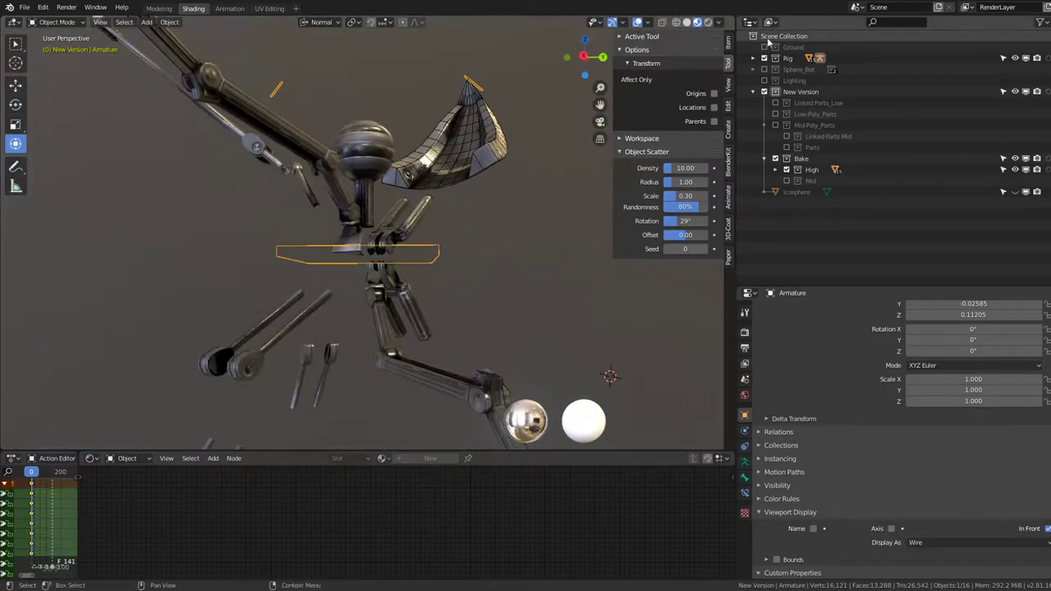
left_click(764, 58)
left_click(787, 169)
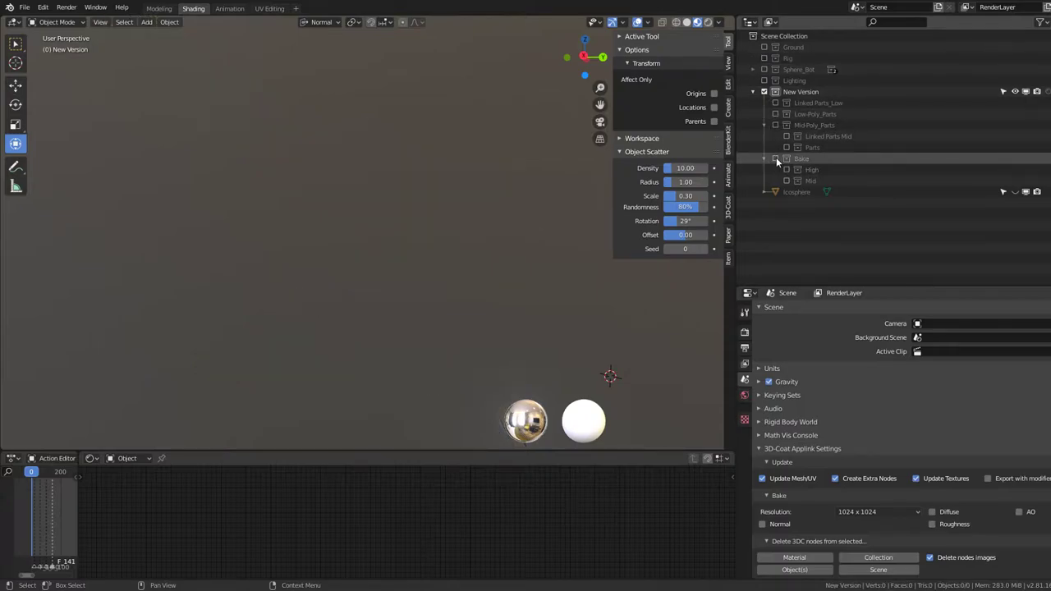
left_click(786, 180)
left_click(787, 181)
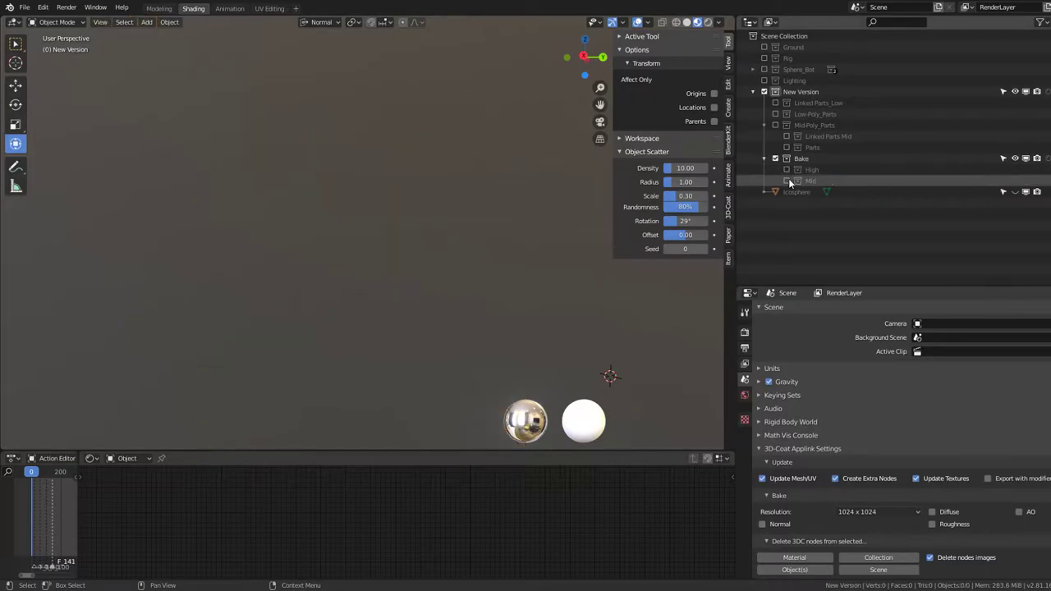
left_click(786, 170)
left_click(787, 170)
left_click(787, 181)
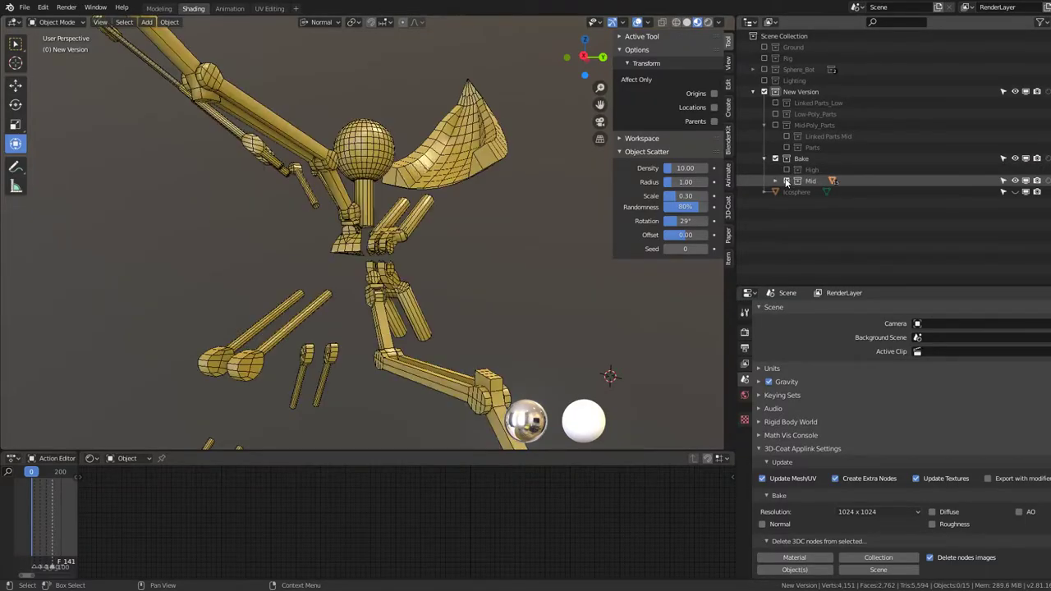
mouse_move(369, 246)
middle_mouse_down()
mouse_move(333, 214)
mouse_move(362, 172)
mouse_move(416, 185)
middle_mouse_up()
scroll(333, 213, "down", 3)
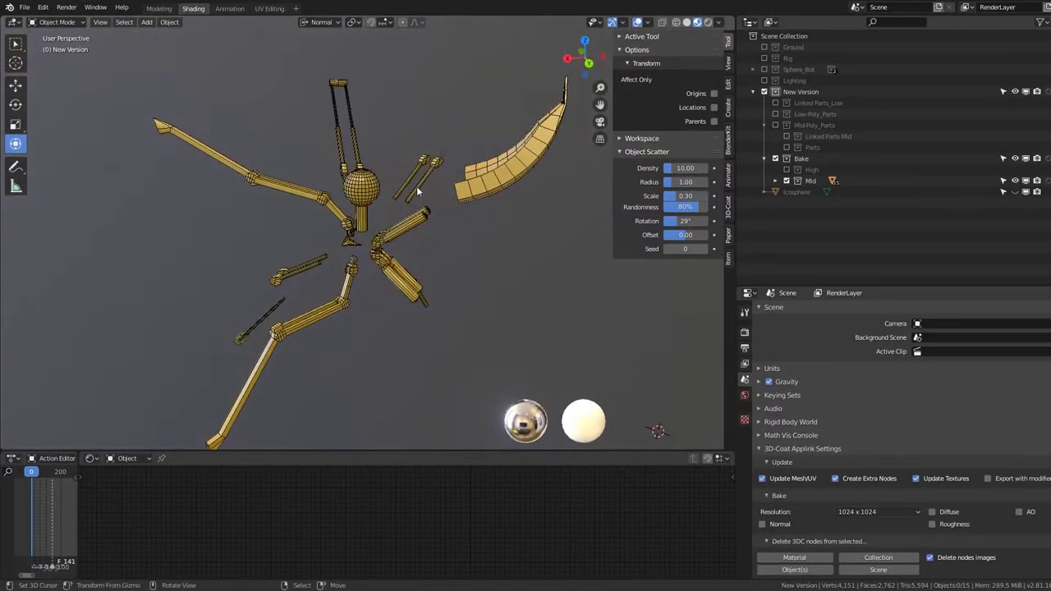
- Select all mid-poly parts and make Sphere_Leg_2.040 active to show its New_Textures nodes
key("a")
scroll(551, 241, "up", 2)
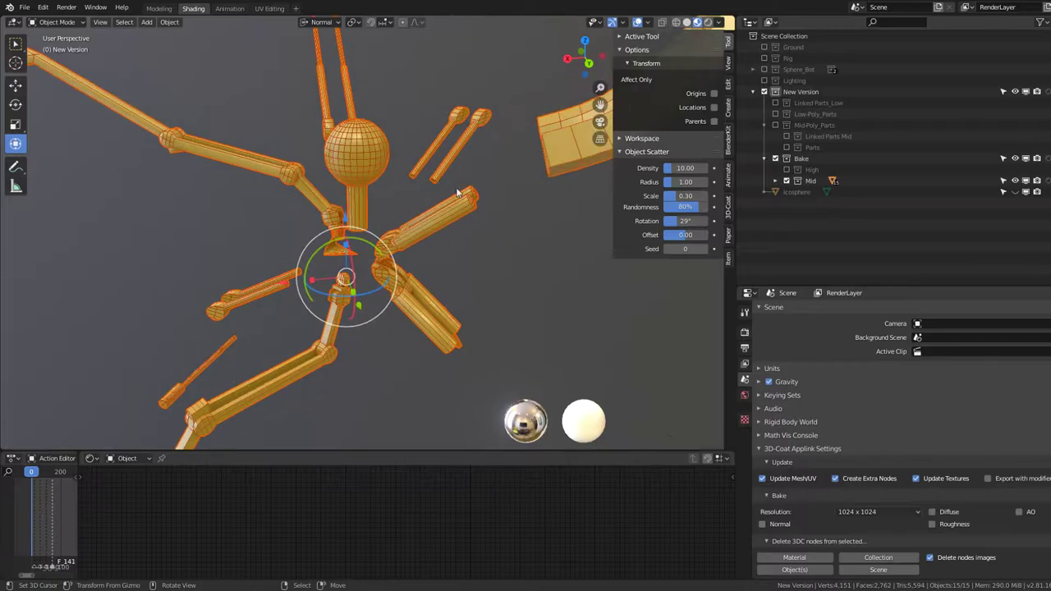
left_click(745, 395)
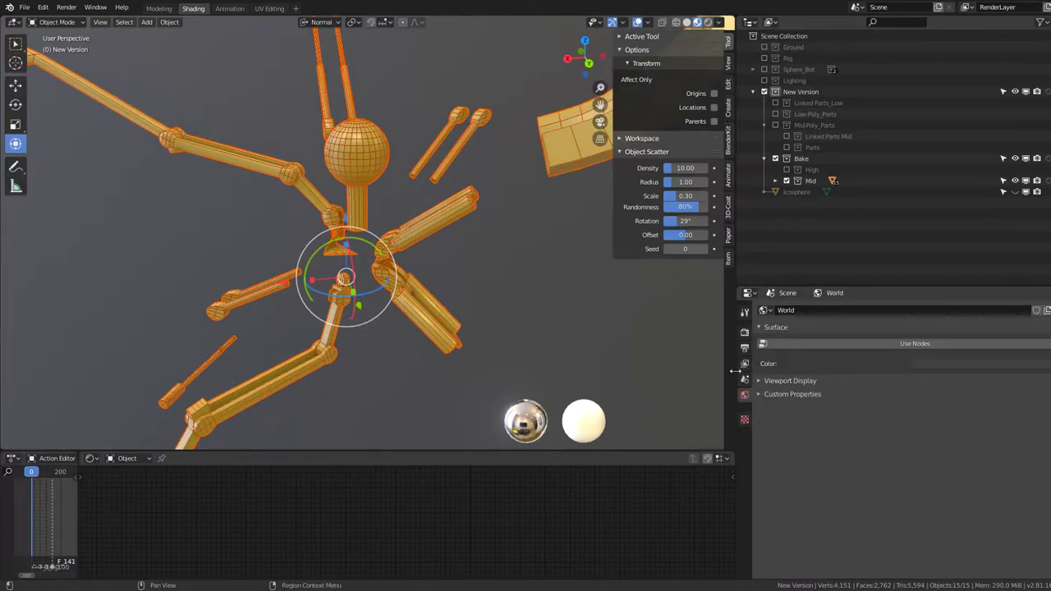
left_click(559, 154, "shift")
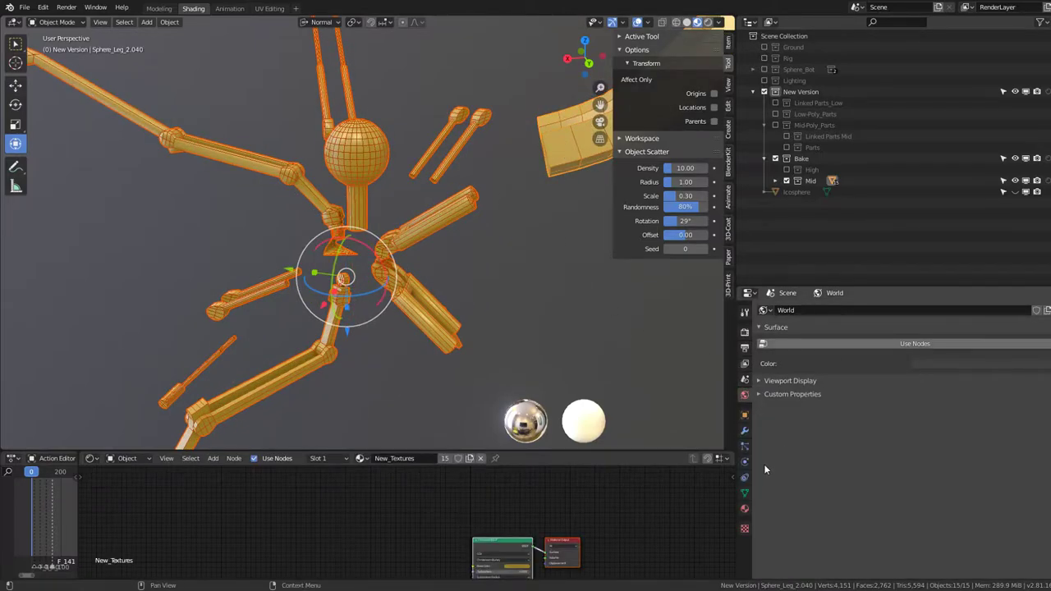
- Inspect the plank's object properties and the modifiers of Sphere_Bot.201 and Sphere_Bot.195
left_click(744, 416)
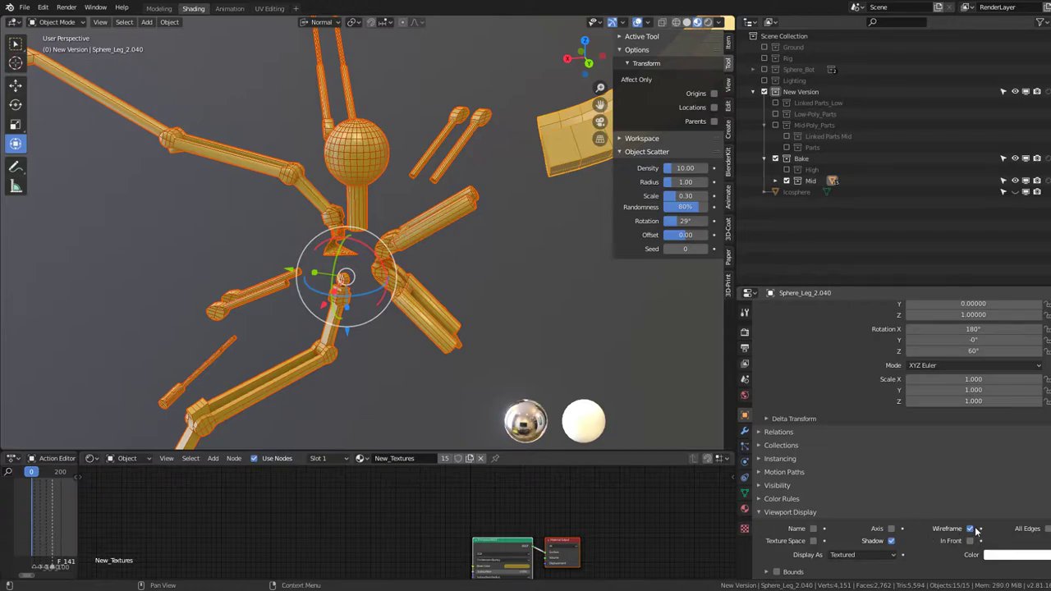
mouse_move(430, 218)
middle_mouse_down("shift")
mouse_move(365, 165)
mouse_move(383, 308)
mouse_move(383, 243)
middle_mouse_up("shift")
left_click(364, 165)
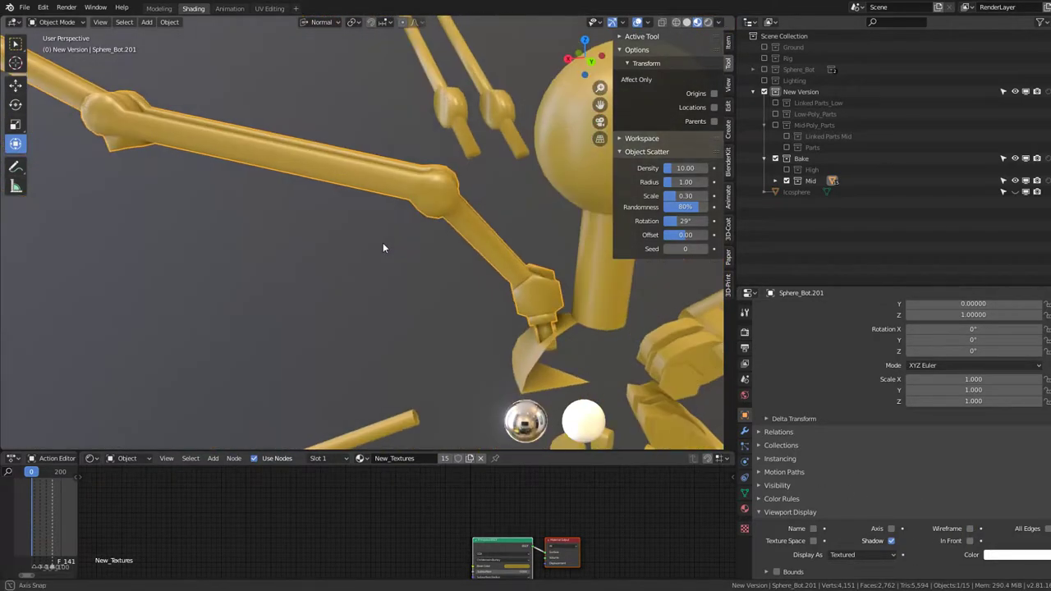
left_click(744, 431)
scroll(499, 212, "down", 2)
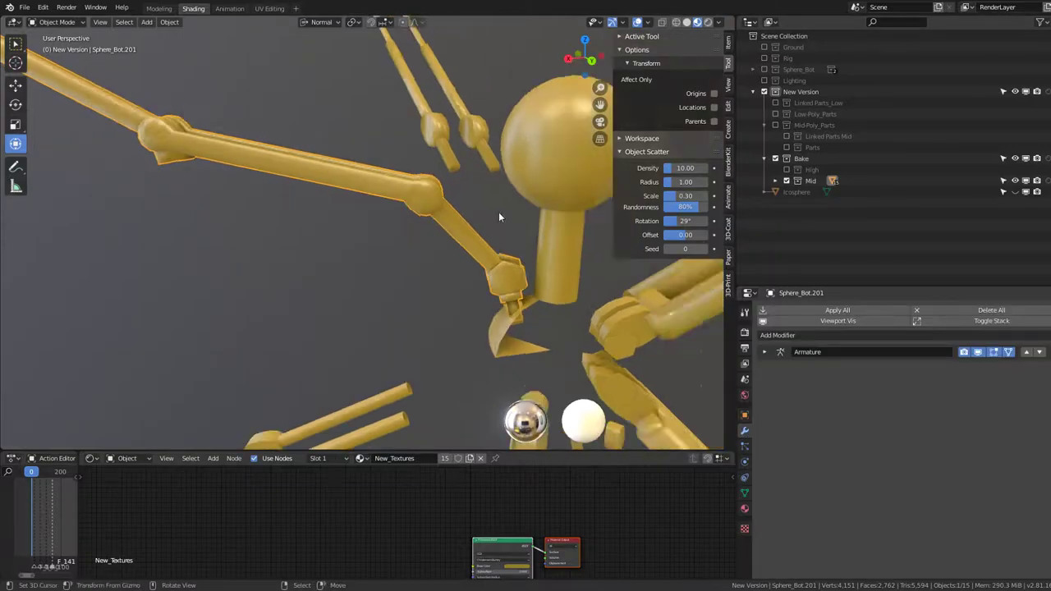
scroll(499, 212, "down", 3)
left_click(345, 333)
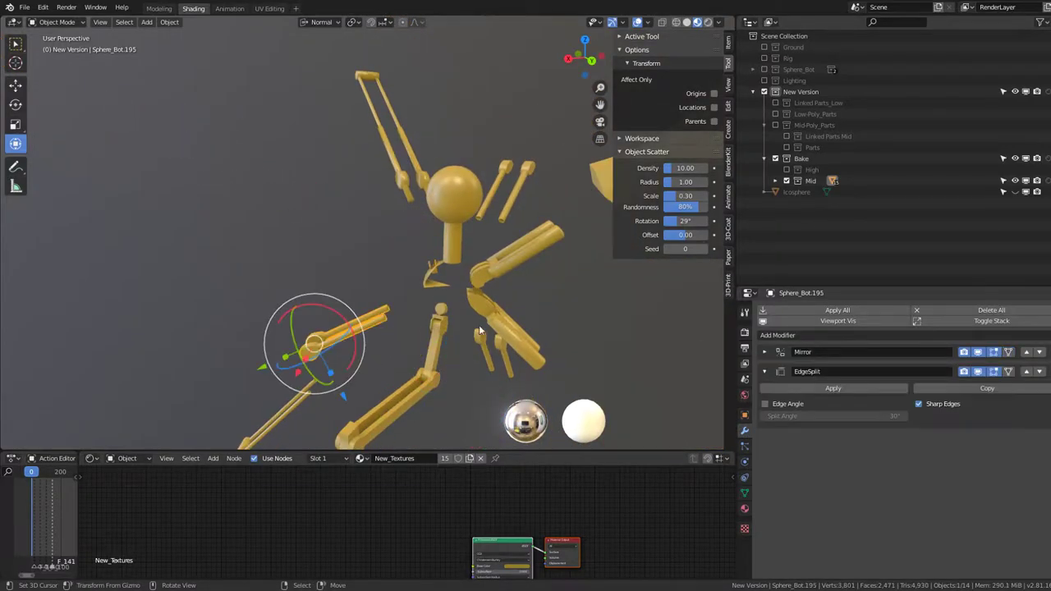
middle_click_drag(479, 324, 464, 362)
- Step through undo states for Sphere_Bot.202's EdgeSplit removal and the plank's Armature modifier
key("ctrl+z")
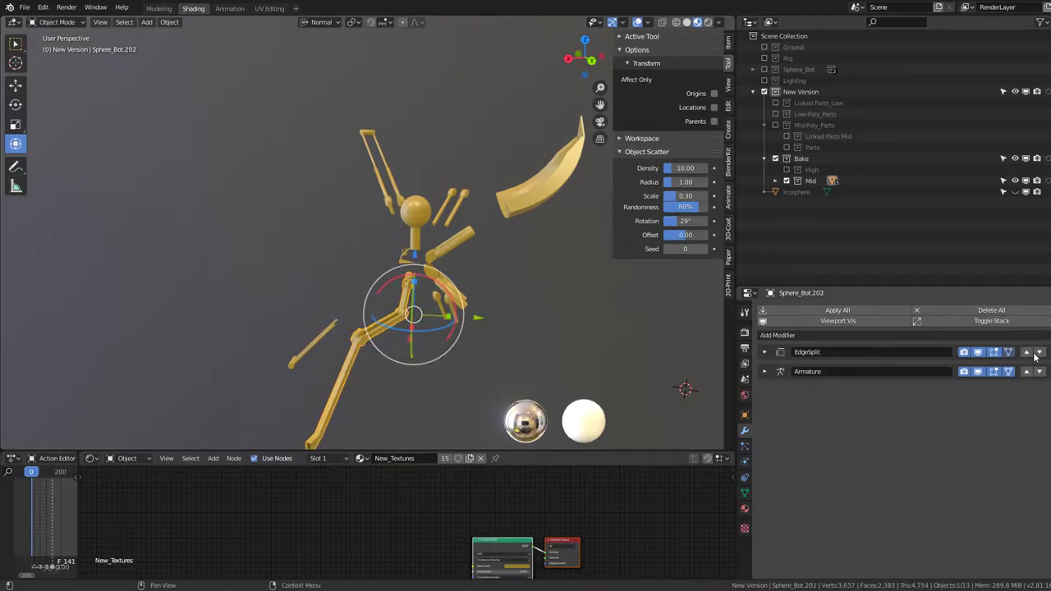
key("ctrl+x")
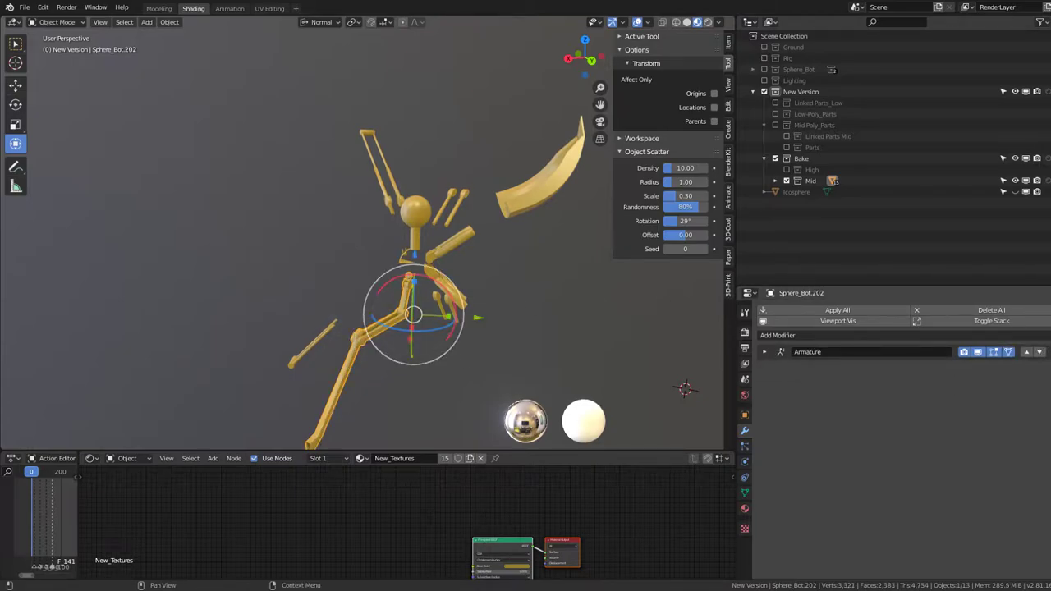
key("ctrl+z")
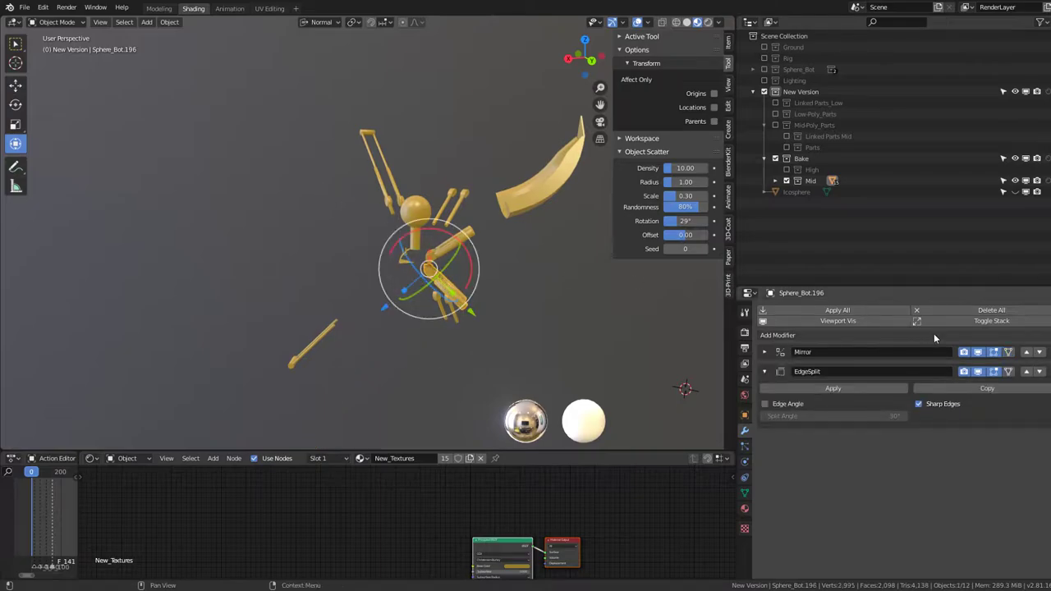
key("ctrl+z")
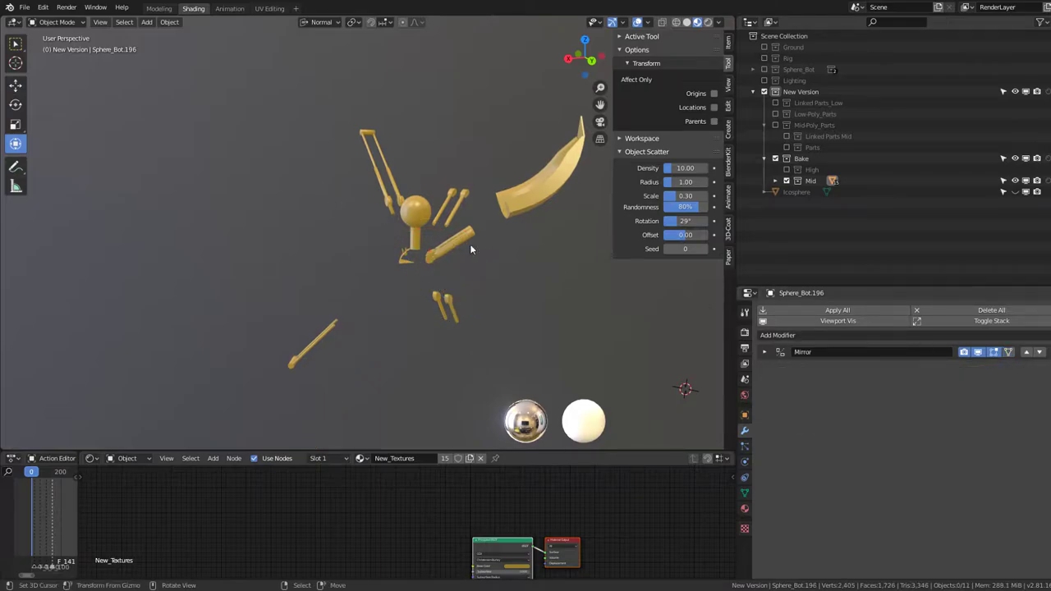
key("ctrl+z")
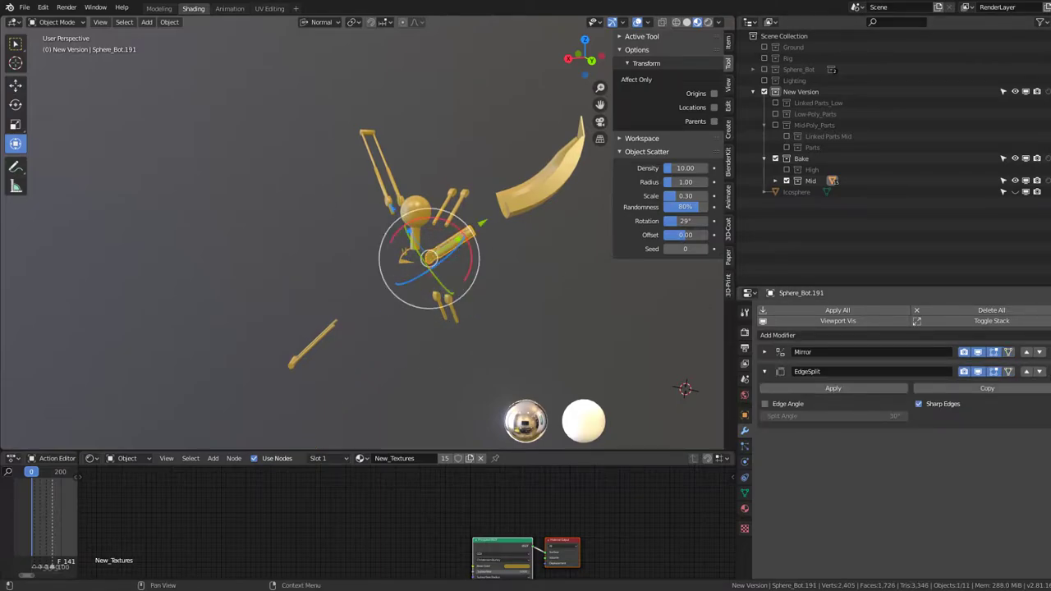
key("ctrl+z")
scroll(435, 214, "up", 5)
middle_click_drag(434, 214, 219, 135)
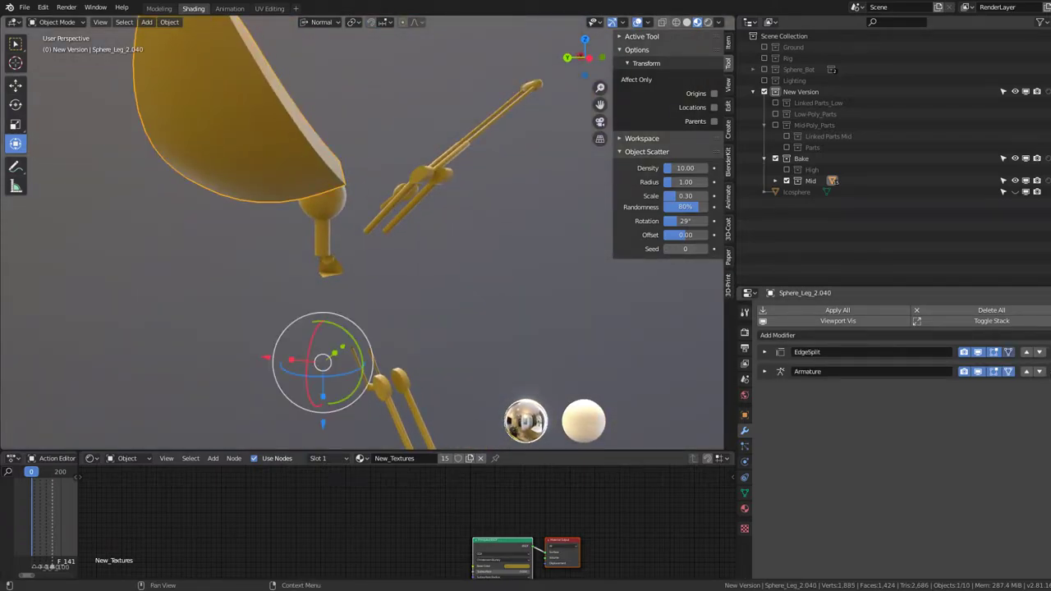
key("ctrl+z")
scroll(383, 175, "down", 3)
- Step back through undo states covering EdgeSplit removal on Sphere_Bot.198, .192 and .194
key("ctrl+z")
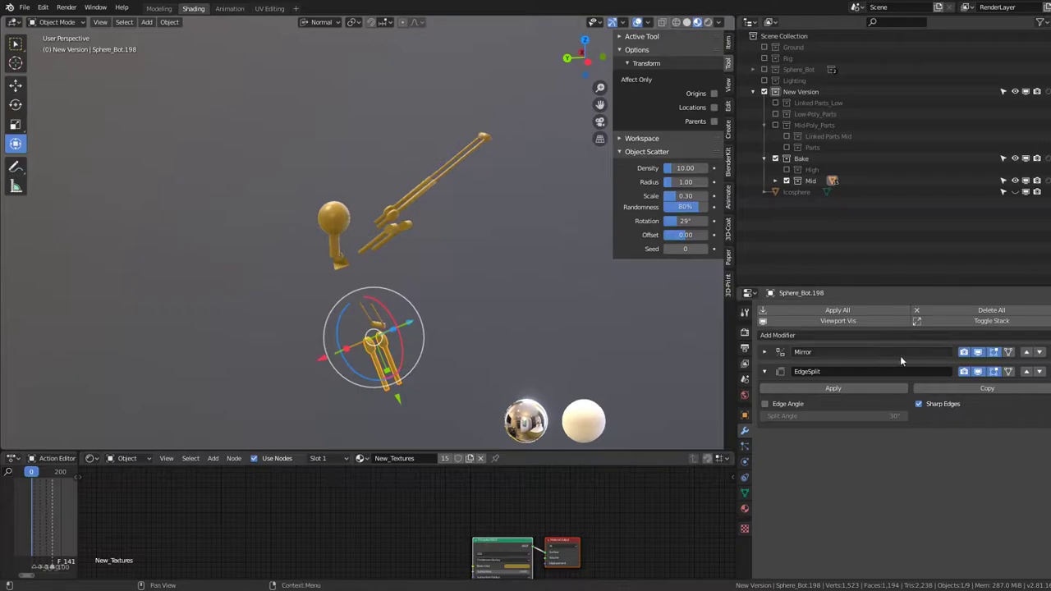
key("ctrl+z")
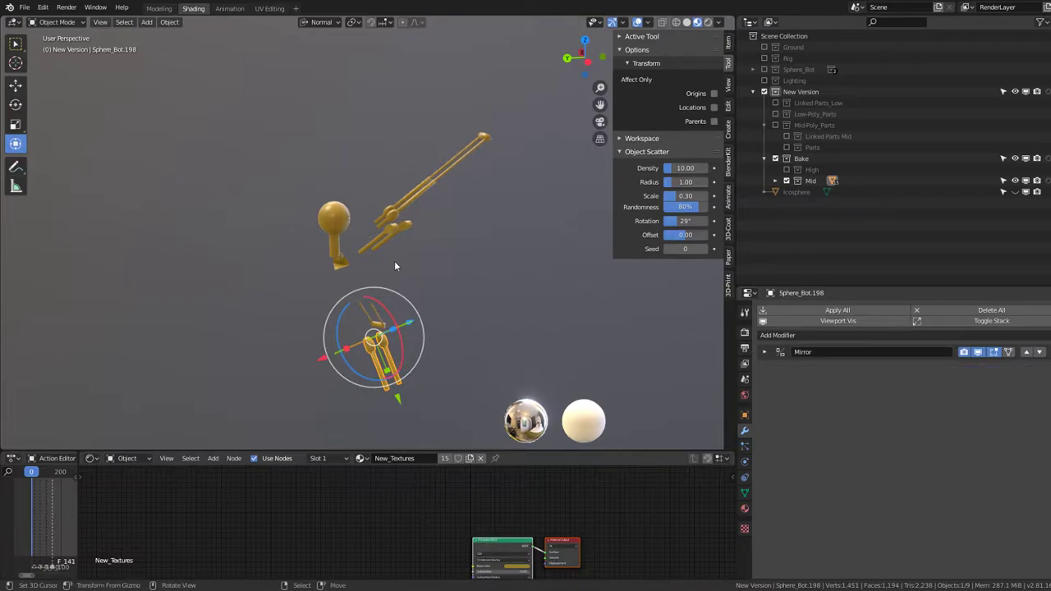
key("ctrl+z")
key("ctrl+z")
key("ctrl+z")
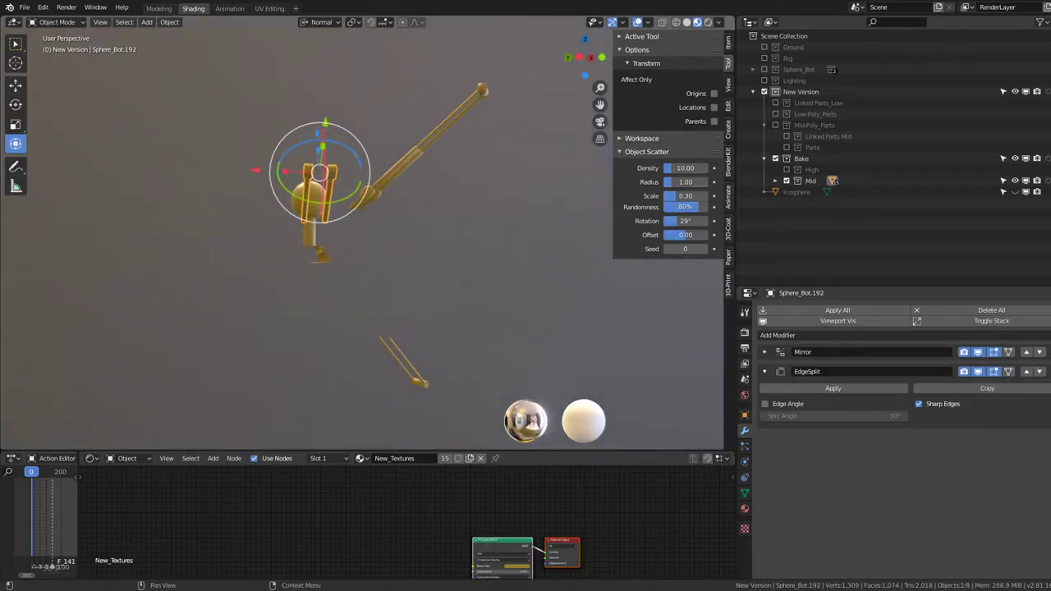
key("ctrl+z")
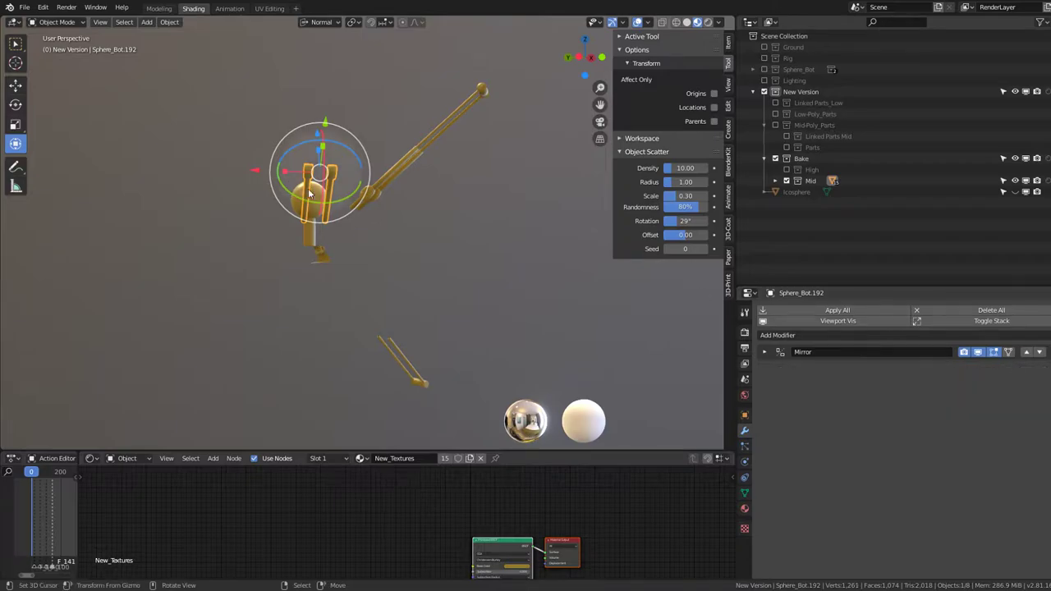
key("ctrl+z")
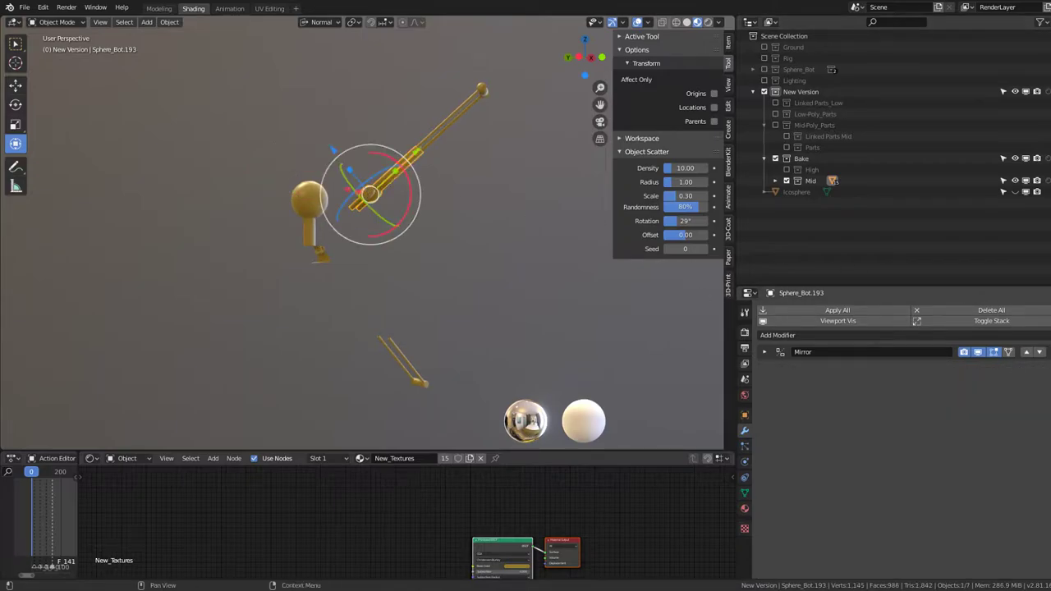
key("ctrl+z")
key("ctrl+z")
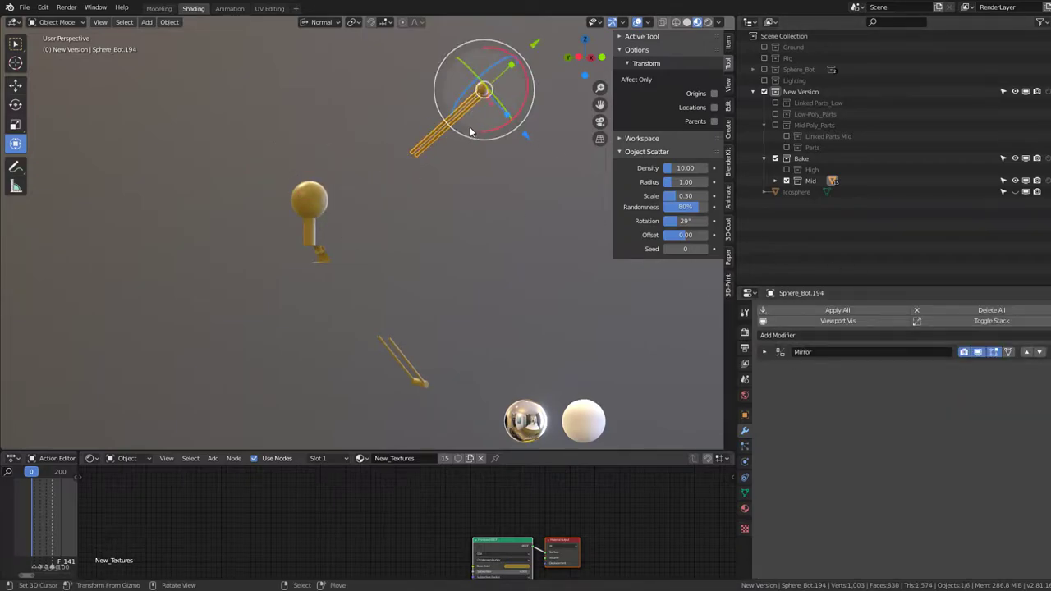
key("ctrl+z")
key("ctrl+z")
key("ctrl+z")
key("ctrl+z")
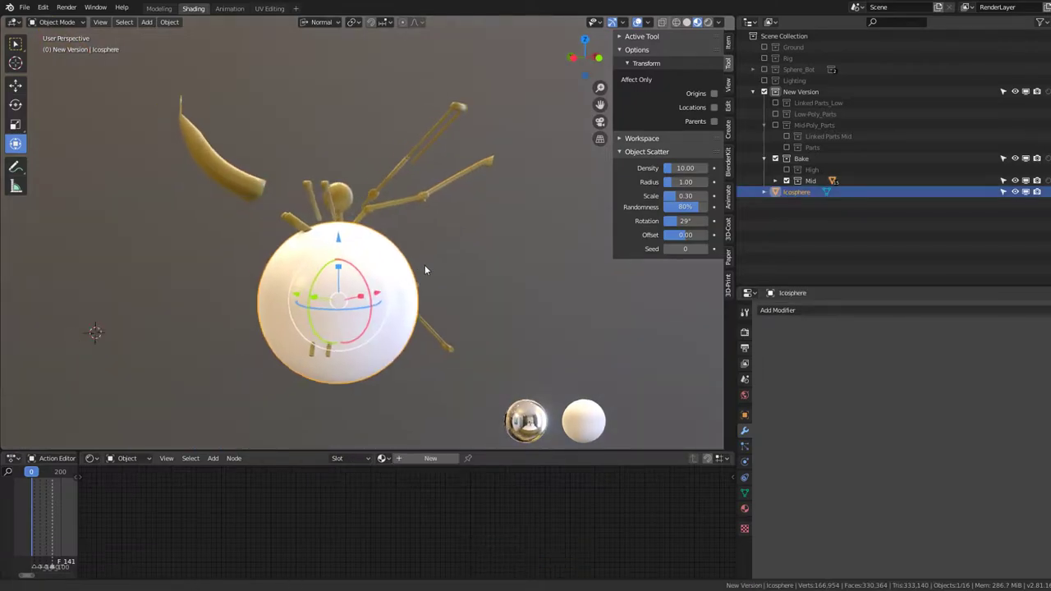
key("ctrl+z")
- Delete the stray Icosphere and revisit the EdgeSplit removal on Sphere_Bot.197
key("ctrl+shift+z")
key("x")
left_click(469, 195)
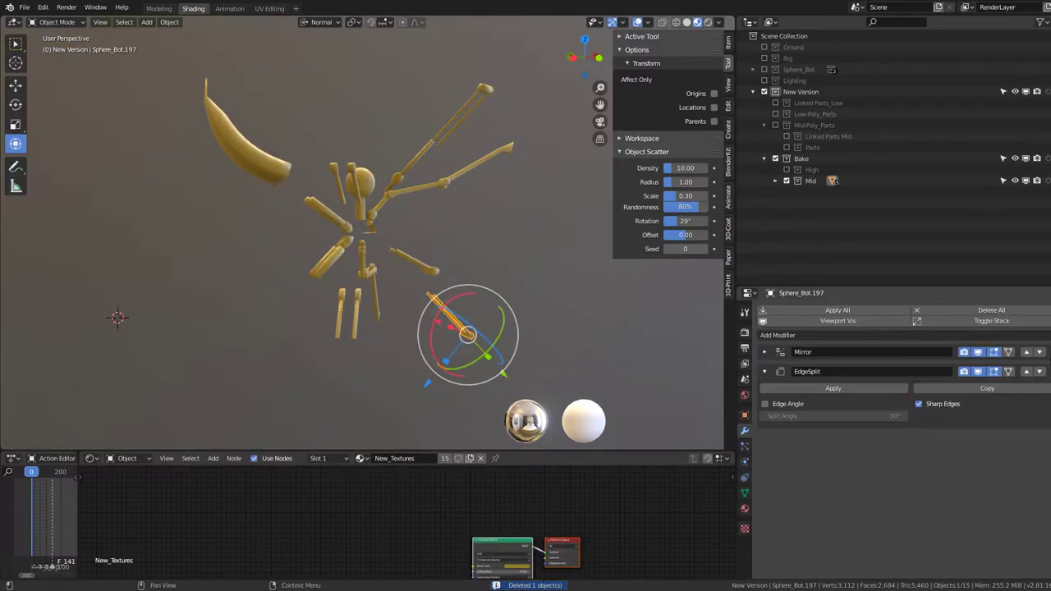
key("ctrl+z")
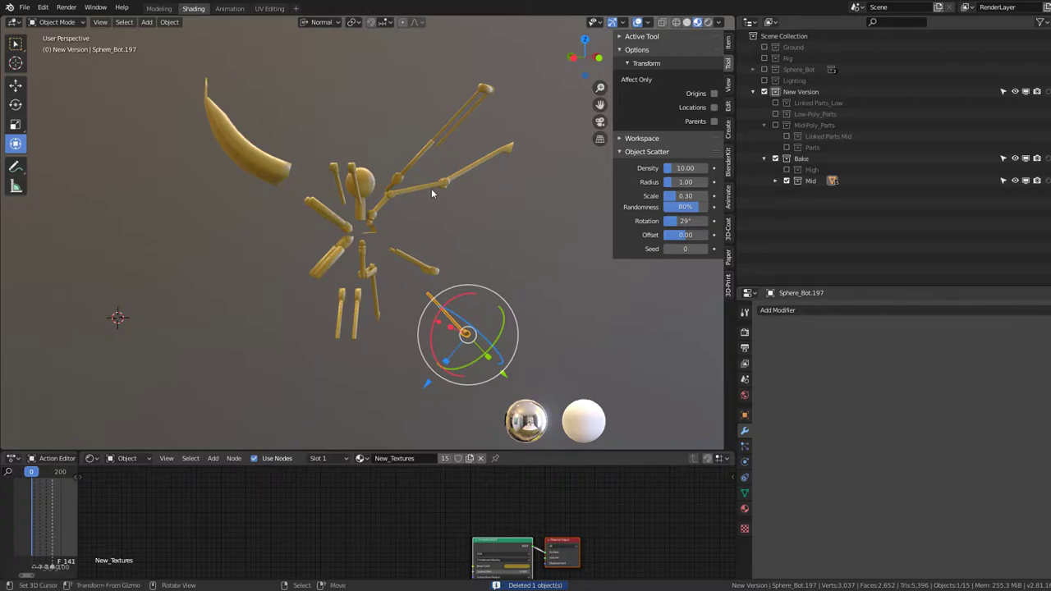
key("ctrl+z")
key("ctrl+z")
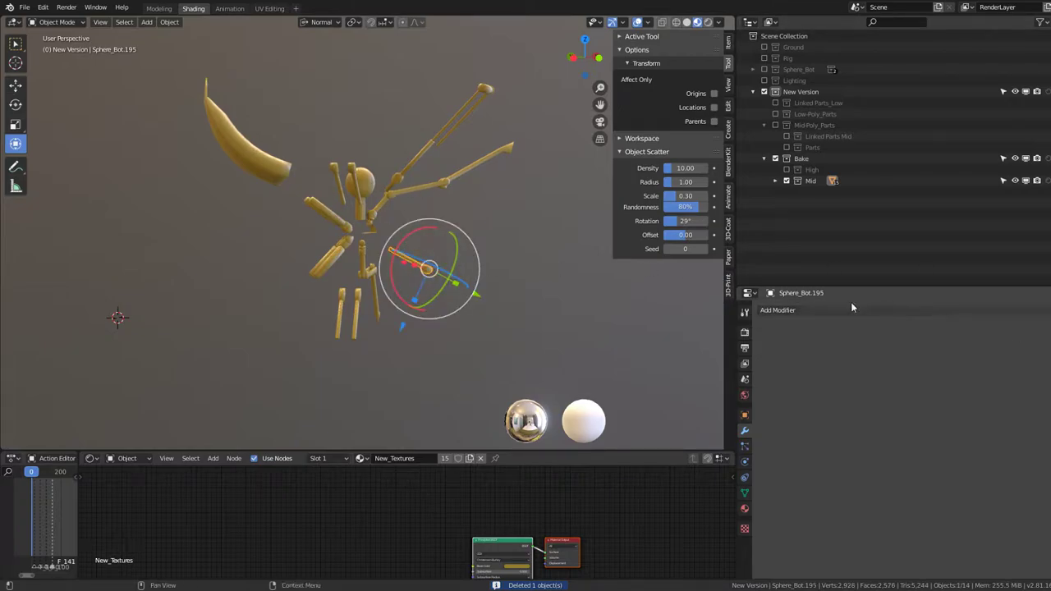
key("ctrl+z")
key("ctrl+z")
key("ctrl+z")
key("ctrl+z")
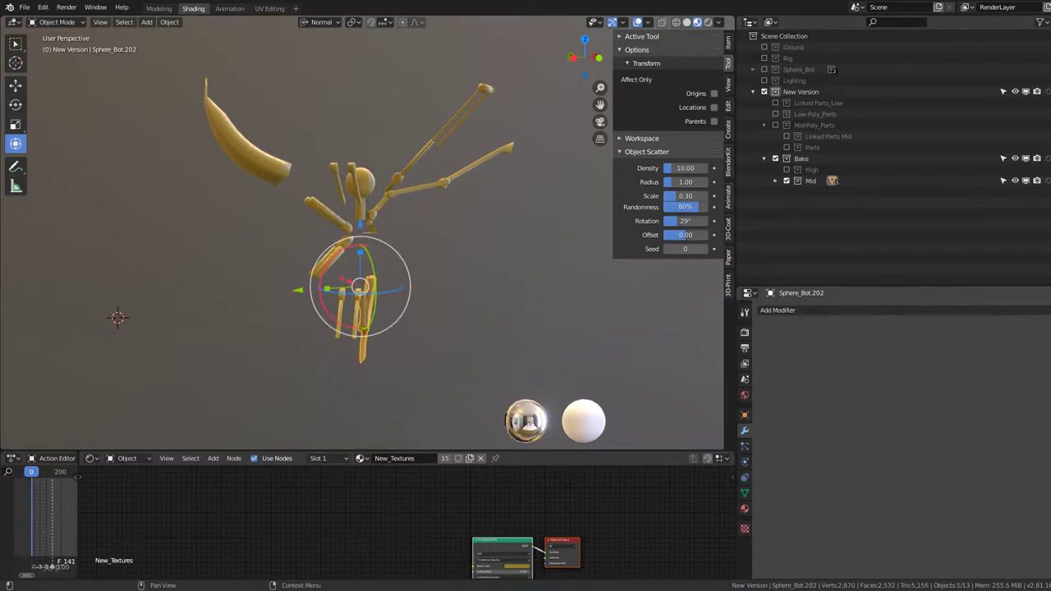
- Redo and undo the hide and modifier changes on Sphere_Bot.202, .198 and .196
key("ctrl+shift+z")
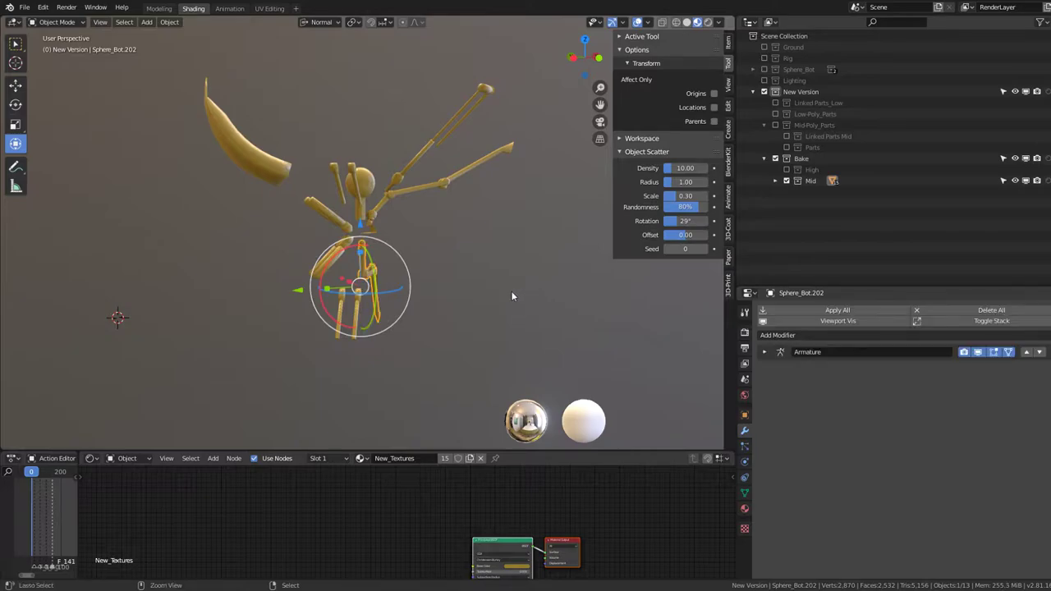
key("ctrl+shift+z")
key("ctrl+z")
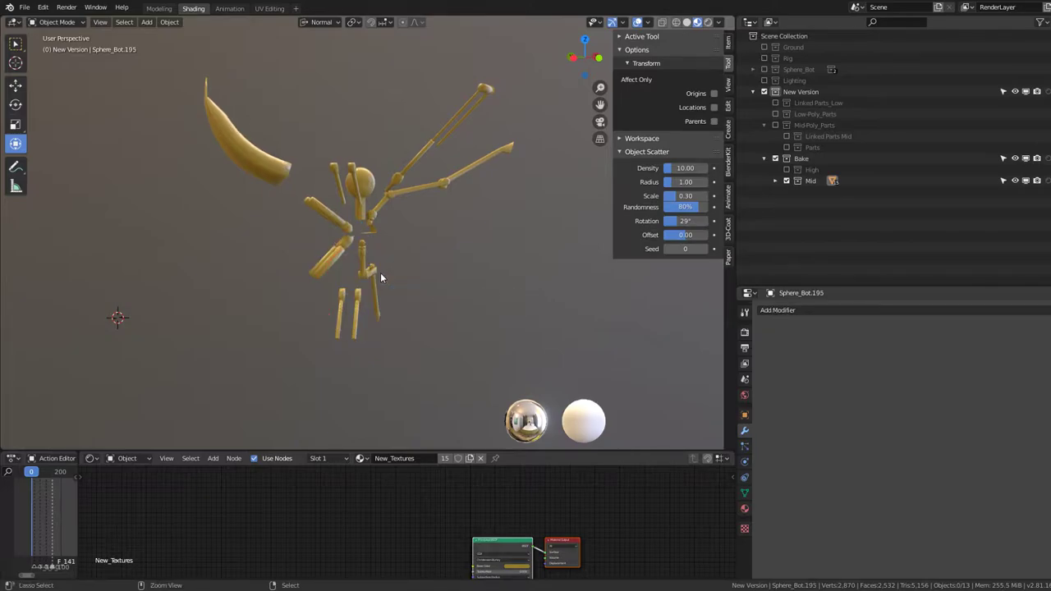
key("ctrl+z")
key("ctrl+z")
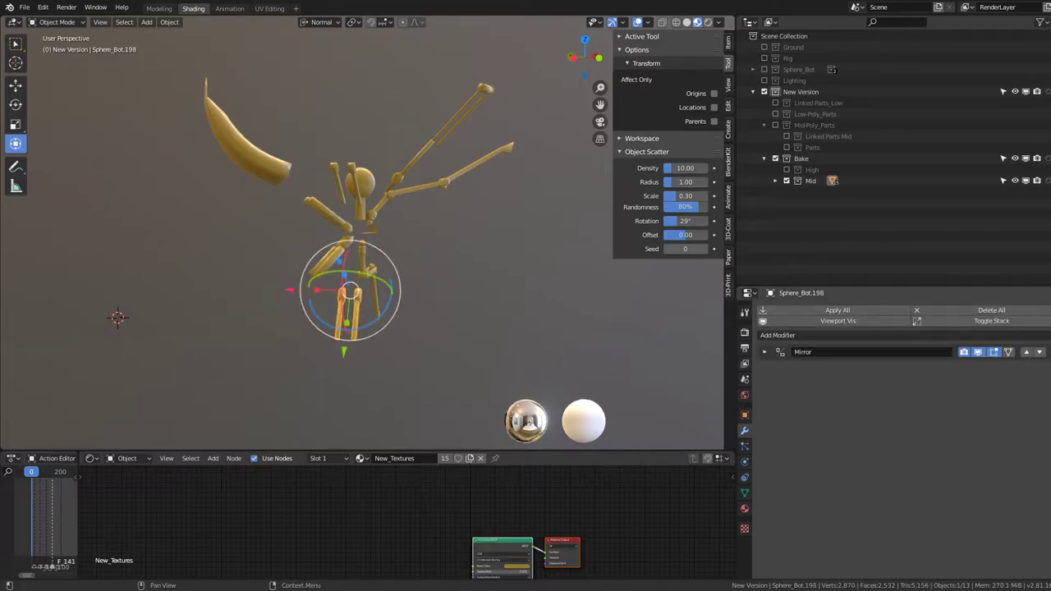
key("ctrl+z")
key("ctrl+z")
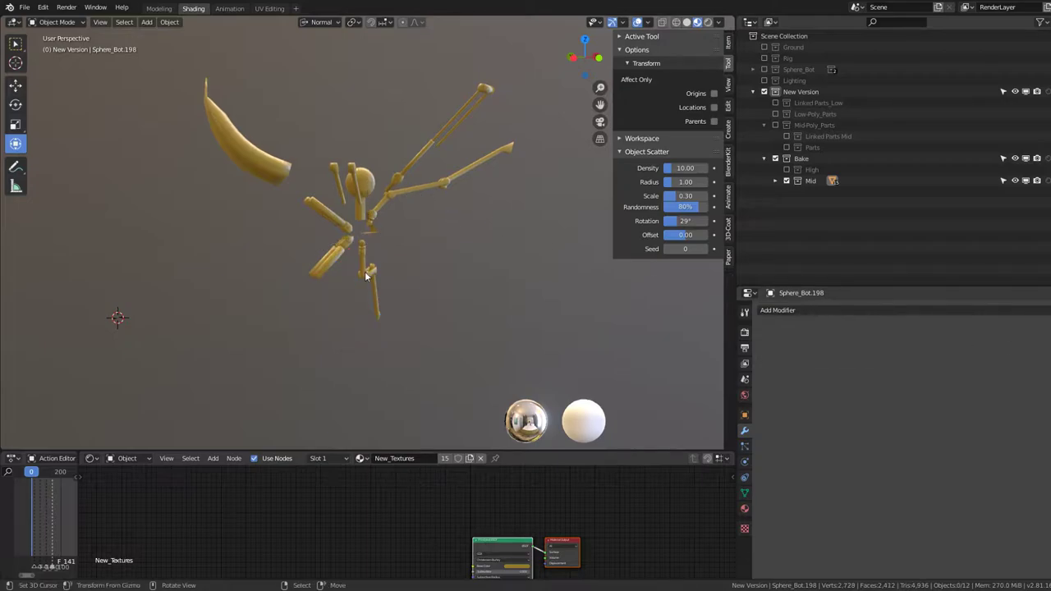
key("ctrl+z")
key("ctrl+z")
key("ctrl+z")
key("ctrl+z")
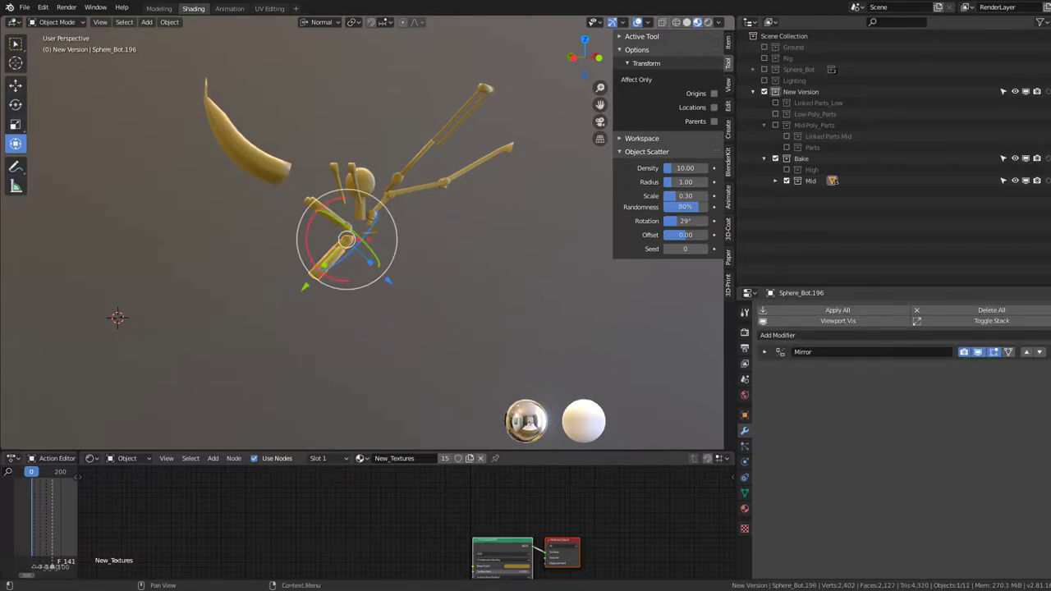
key("ctrl+z")
key("ctrl+z")
key("ctrl+z")
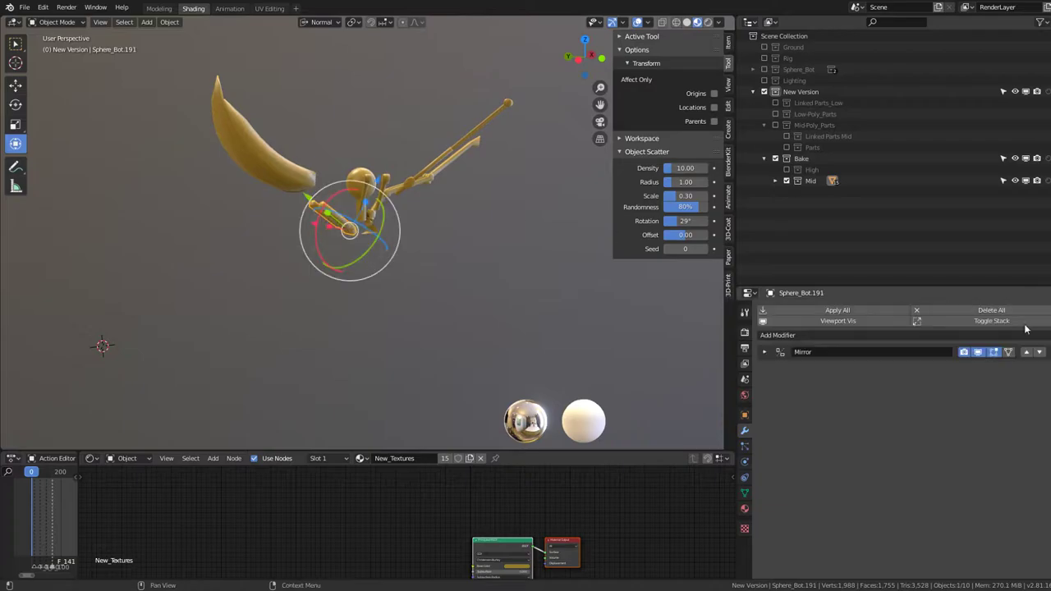
key("ctrl+z")
key("ctrl+z")
- Undo back to the earlier state with Sphere_Bot.199 still carrying its EdgeSplit modifier
key("ctrl+z")
key("ctrl+z")
key("ctrl+z")
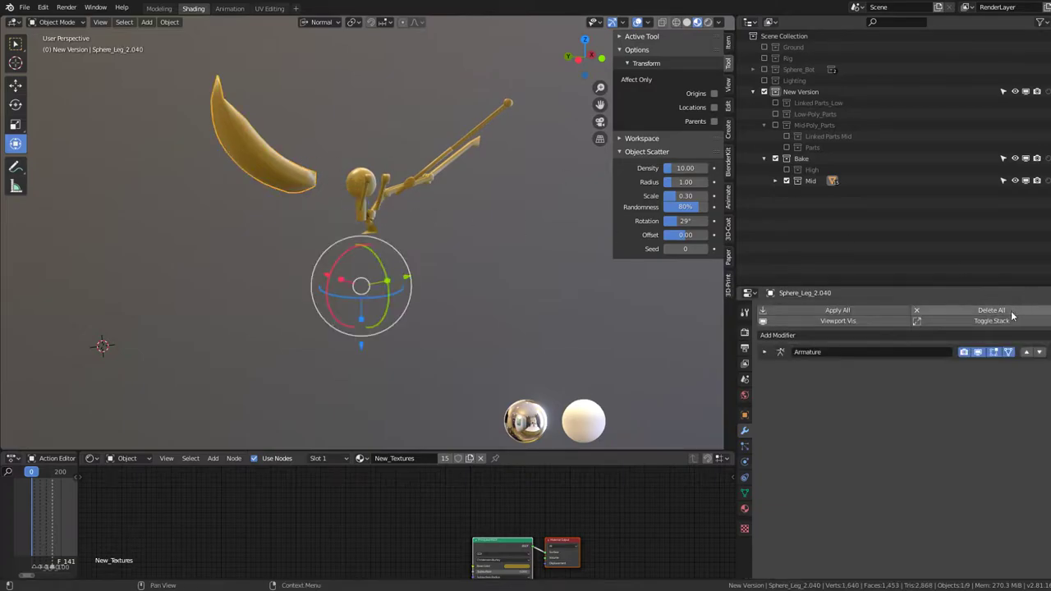
key("ctrl+z")
mouse_move(331, 144)
middle_mouse_down()
mouse_move(475, 207)
mouse_move(361, 294)
middle_mouse_up()
key("ctrl+z")
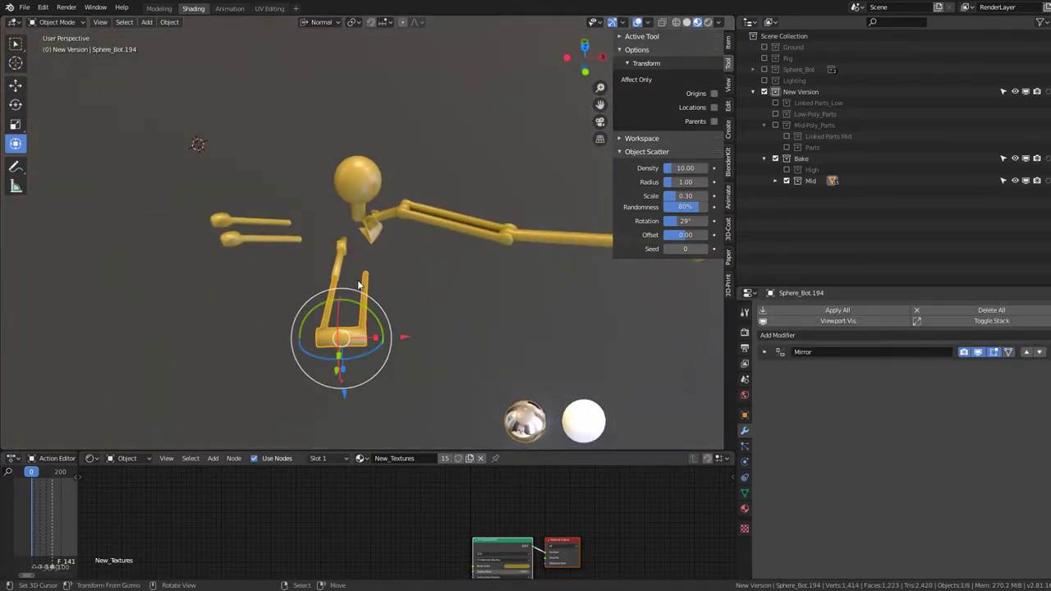
key("ctrl+z")
key("ctrl+z")
key("ctrl+z")
key("ctrl+z")
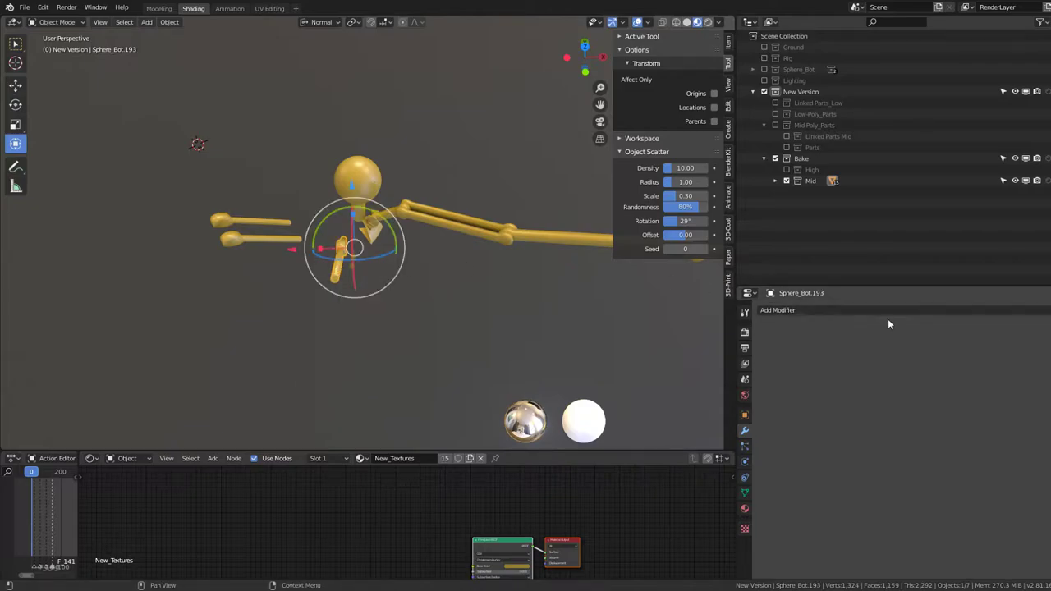
key("ctrl+z")
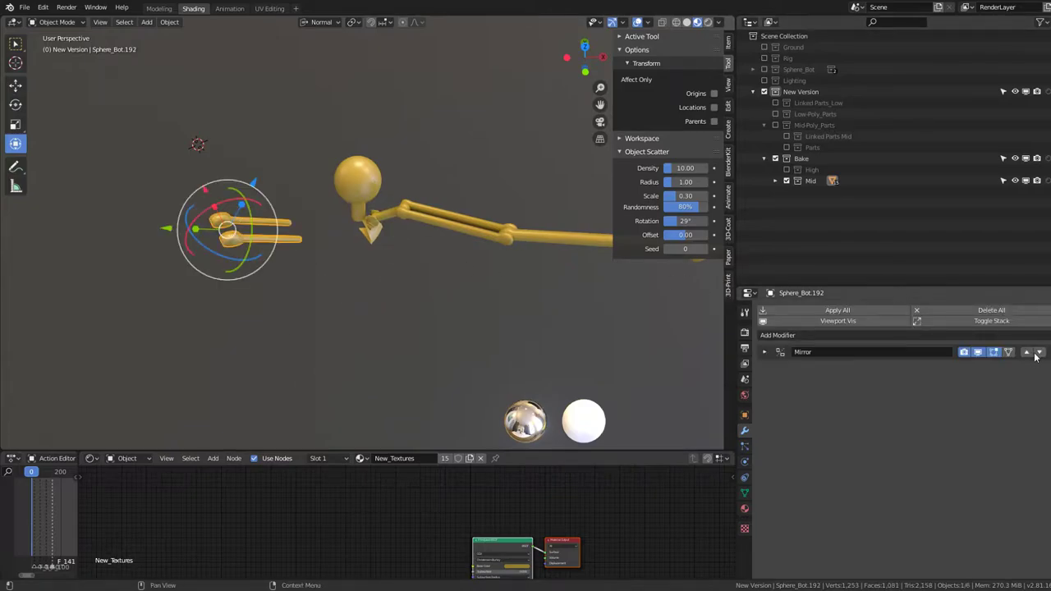
key("ctrl+shift+z")
key("ctrl+shift+z")
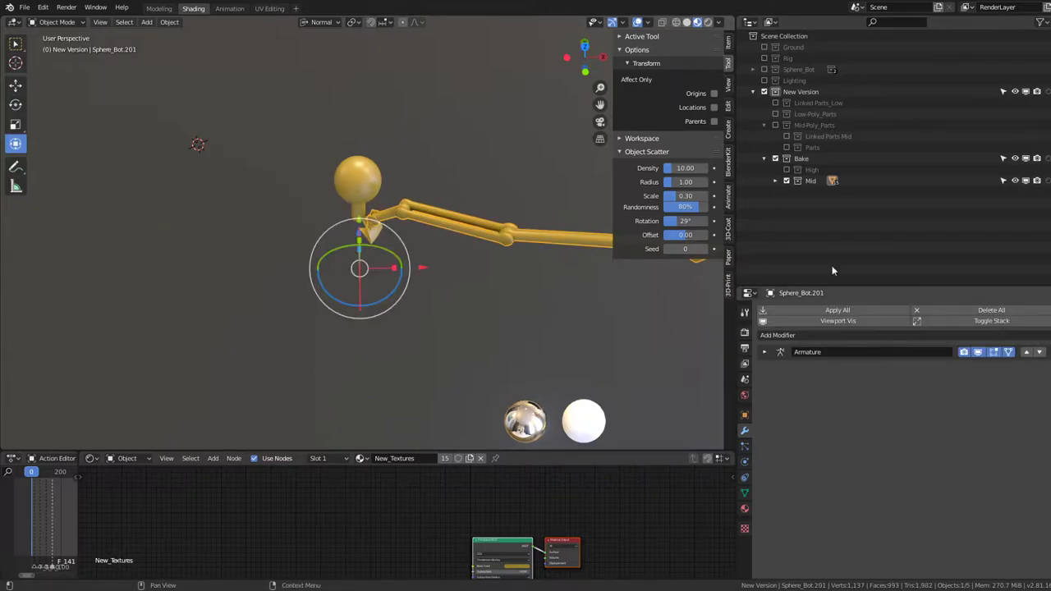
key("ctrl+shift+z")
- Remove Sphere_Bot.199's EdgeSplit modifier, leaving only Armature, and unhide all robot parts
key("h")
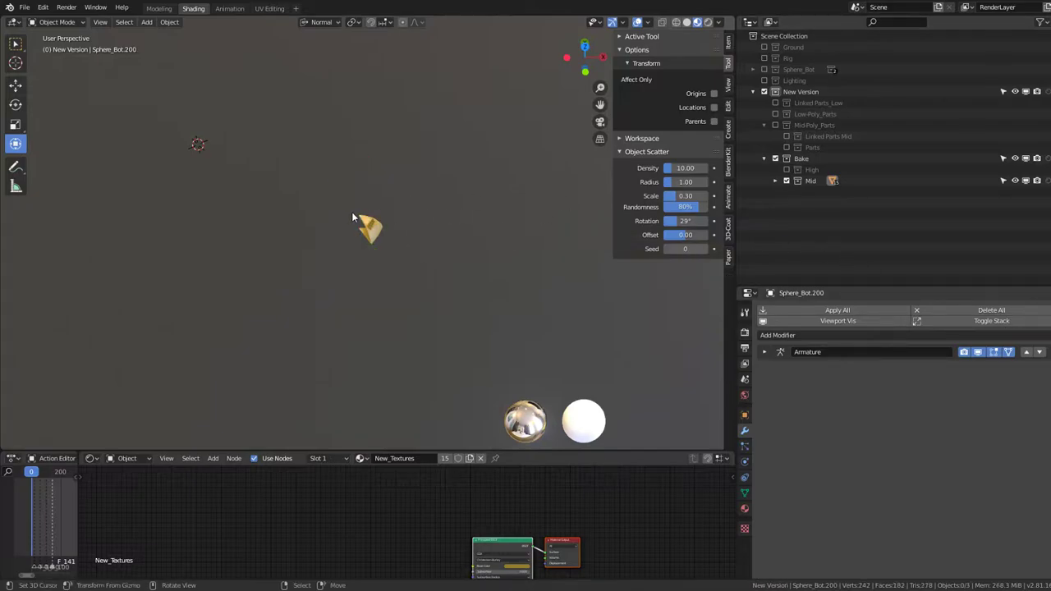
key("ctrl+z")
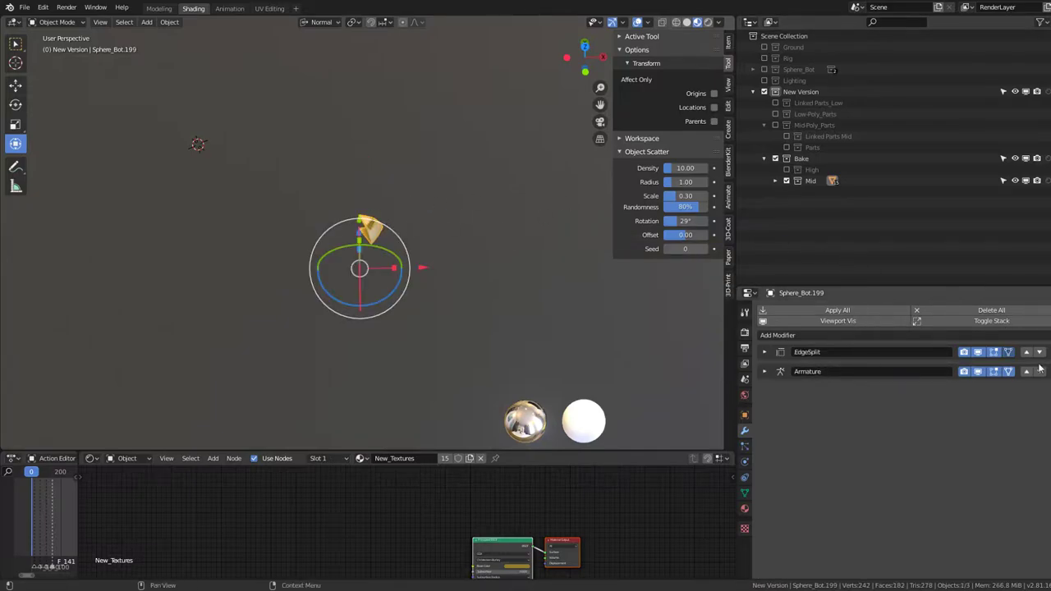
key("ctrl+z")
key("alt+h")
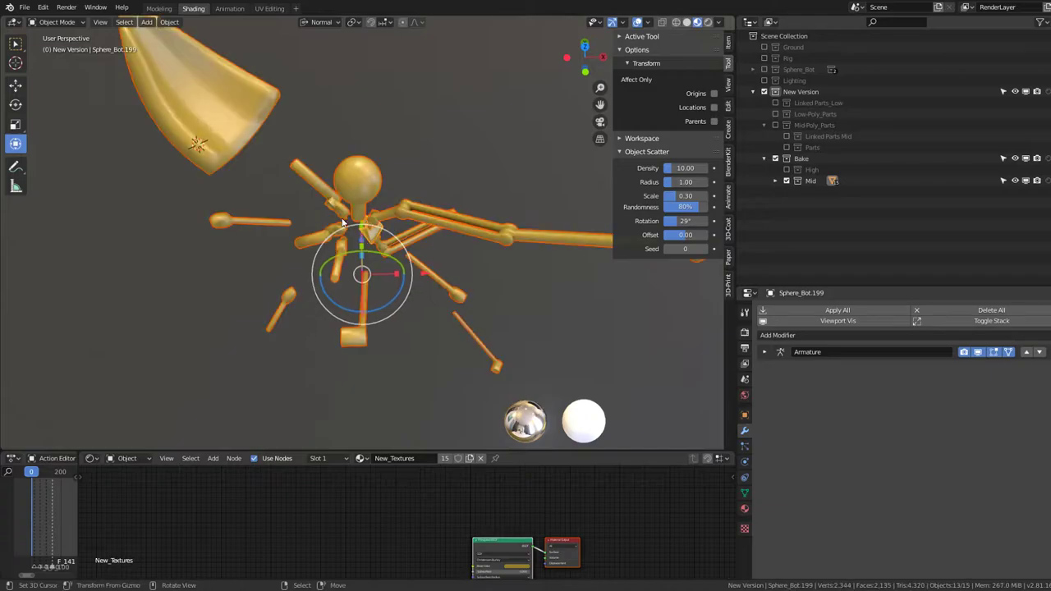
mouse_move(419, 195)
middle_mouse_down()
mouse_move(379, 179)
mouse_move(373, 162)
mouse_move(440, 207)
mouse_move(392, 203)
mouse_move(422, 202)
middle_mouse_up()
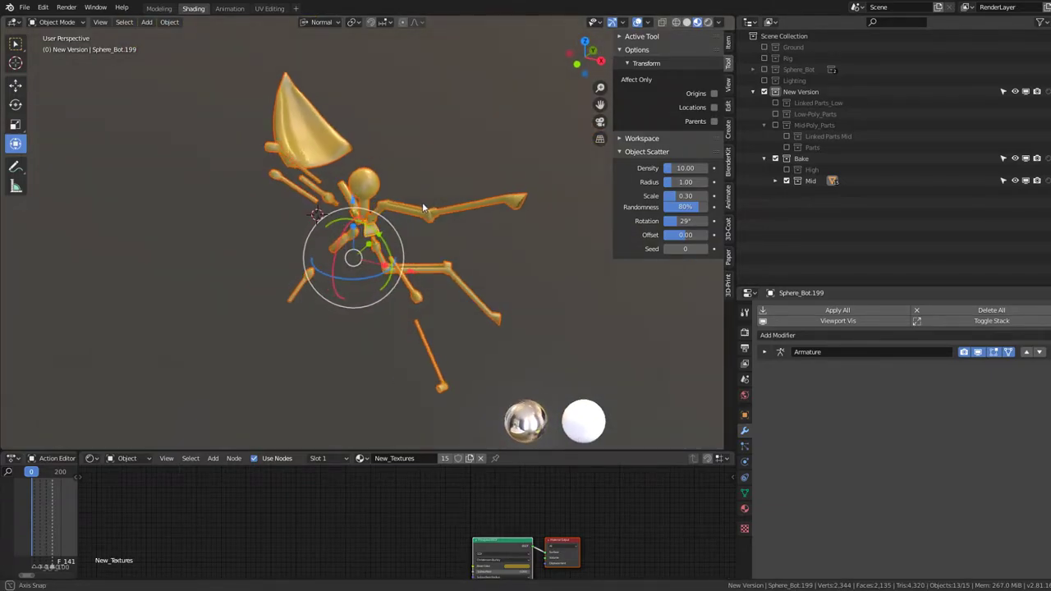
- Show the Rig collection and put its armature into Pose Mode
left_click(765, 58)
left_click(312, 171)
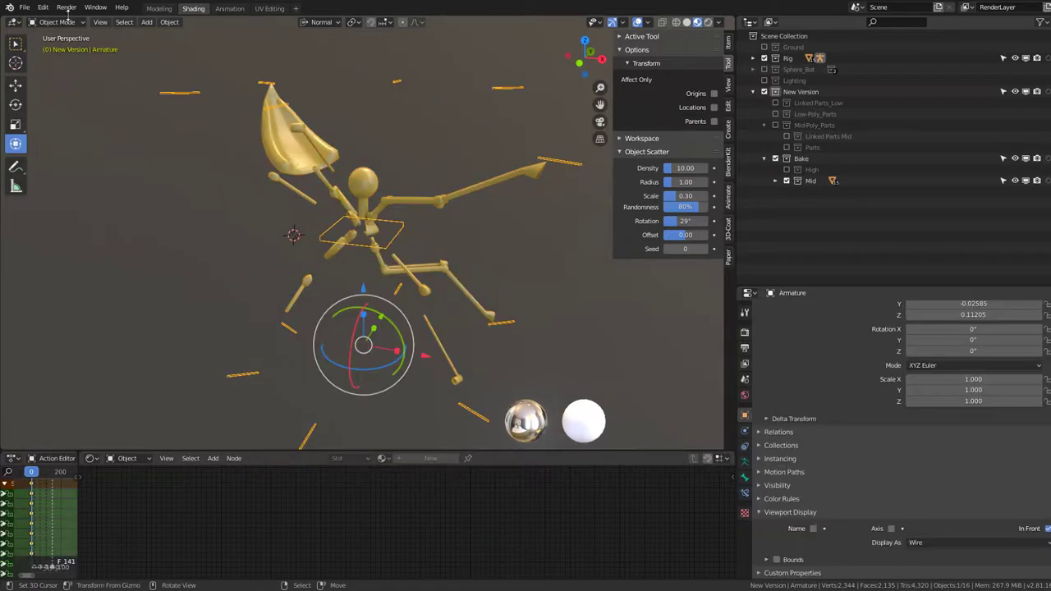
left_click(59, 21)
left_click(56, 59)
left_click(561, 164)
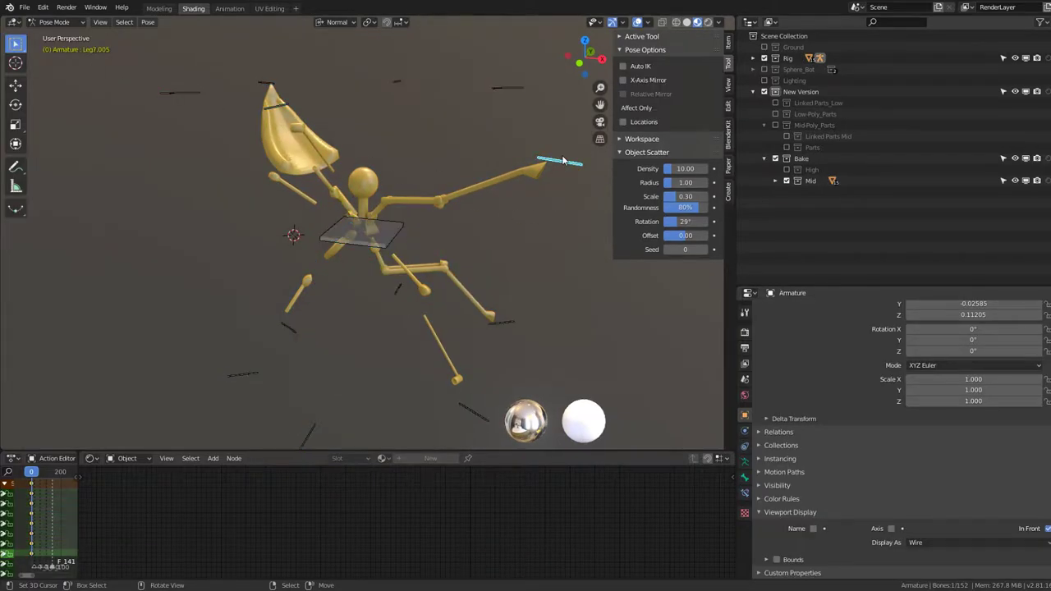
- Rotate the Body bone around Z to check the parts follow, then exclude Rig again
left_click(374, 238)
key("r")
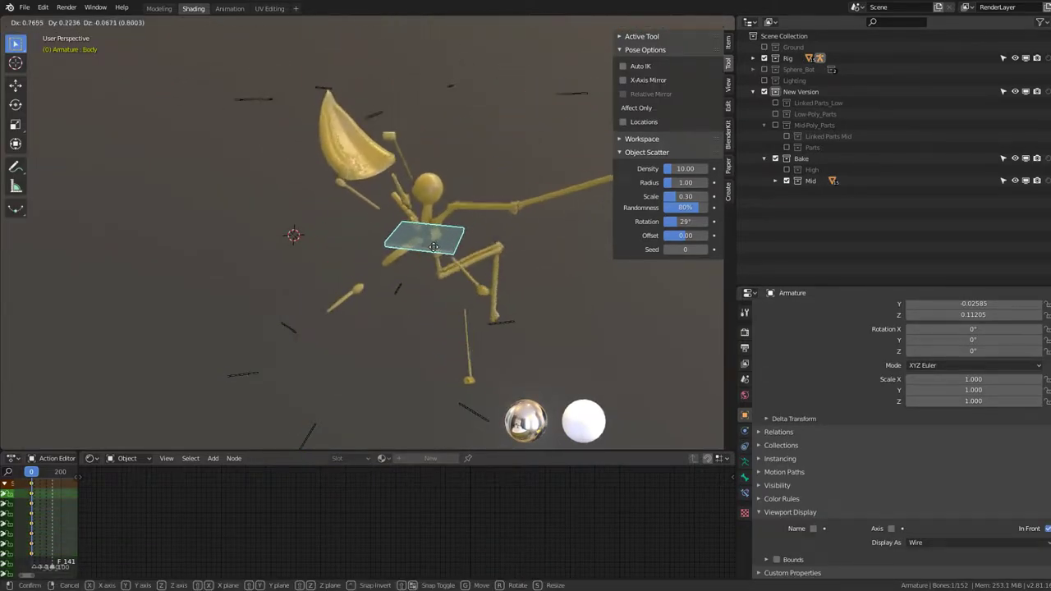
key("Escape")
key("r")
key("z")
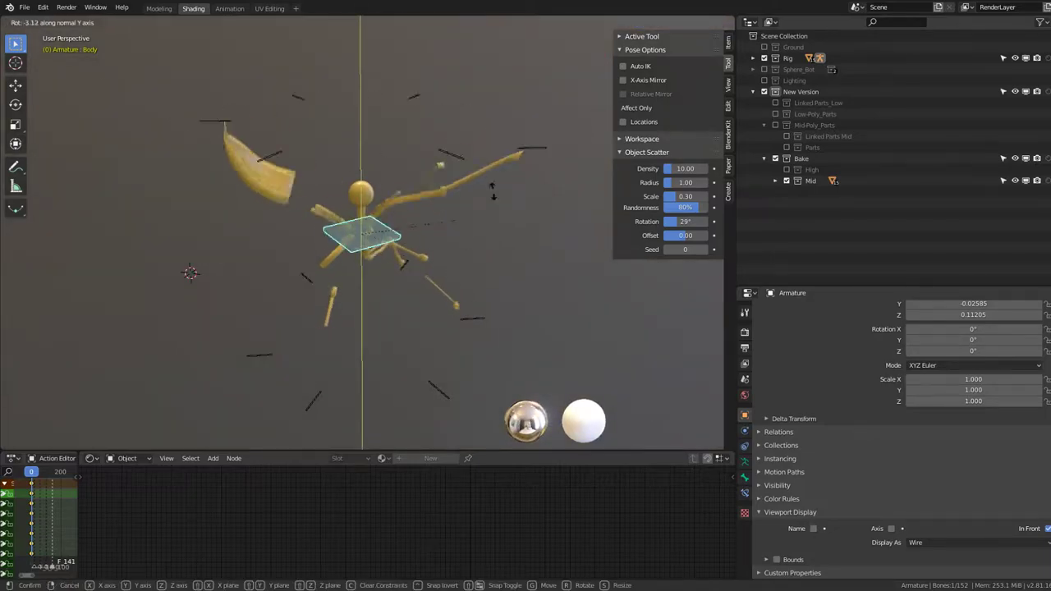
key("Escape")
middle_click_drag(374, 238, 428, 164)
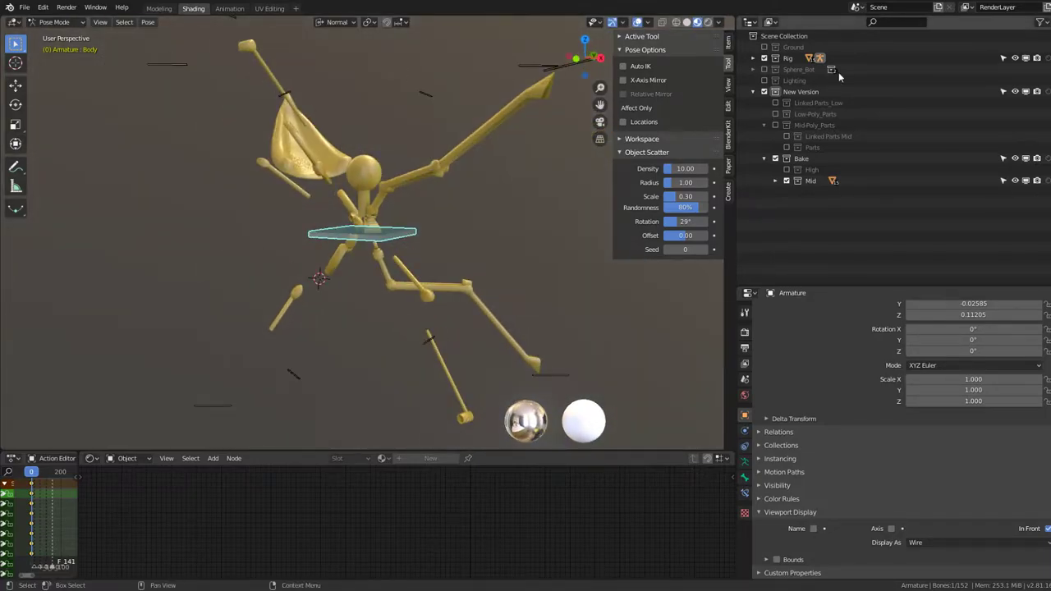
left_click(765, 58)
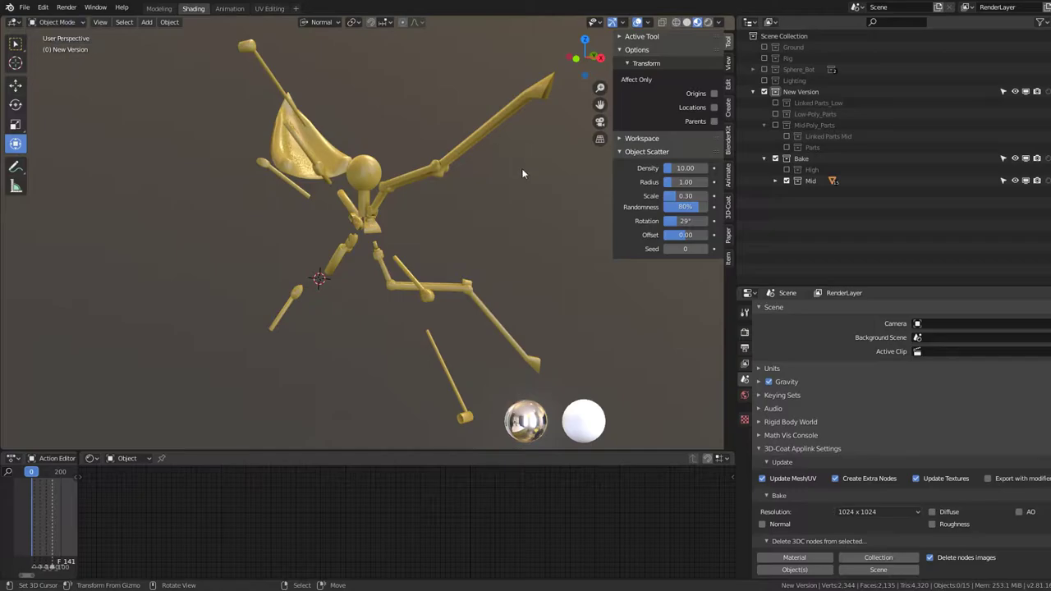
- Select a Sphere_Bot leg part and inspect it, briefly entering and leaving Edit Mode
left_click(484, 127)
middle_click_drag(463, 128, 281, 101)
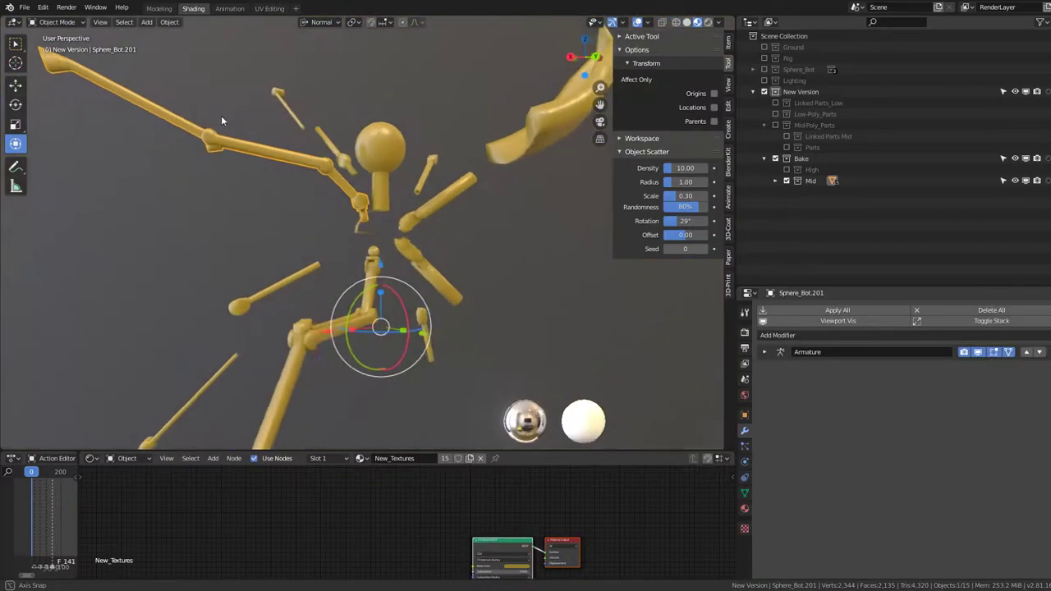
scroll(336, 147, "up", 5)
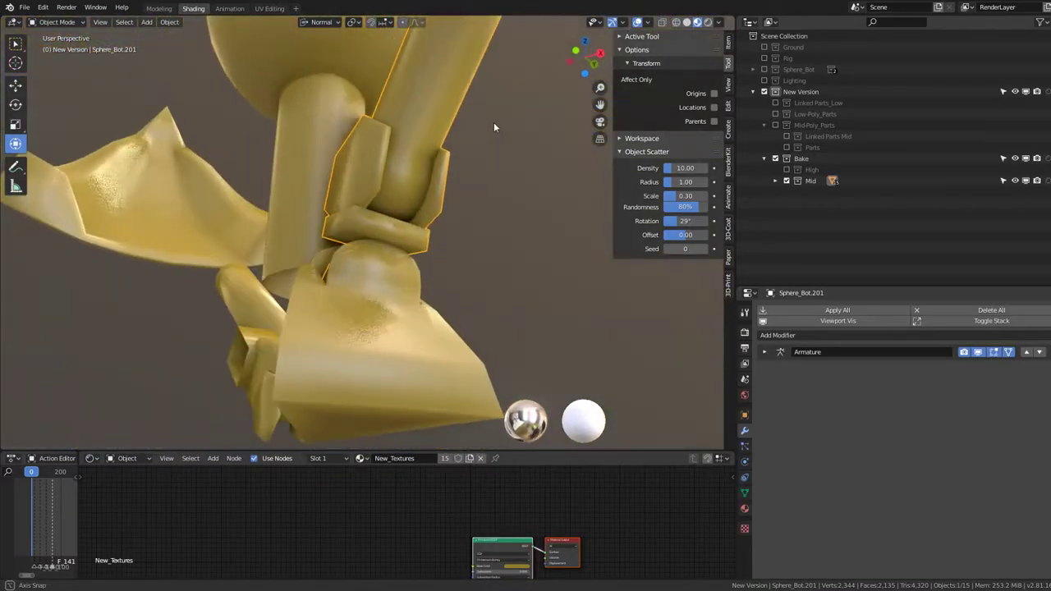
middle_click_drag(378, 141, 388, 140)
scroll(388, 139, "down", 6)
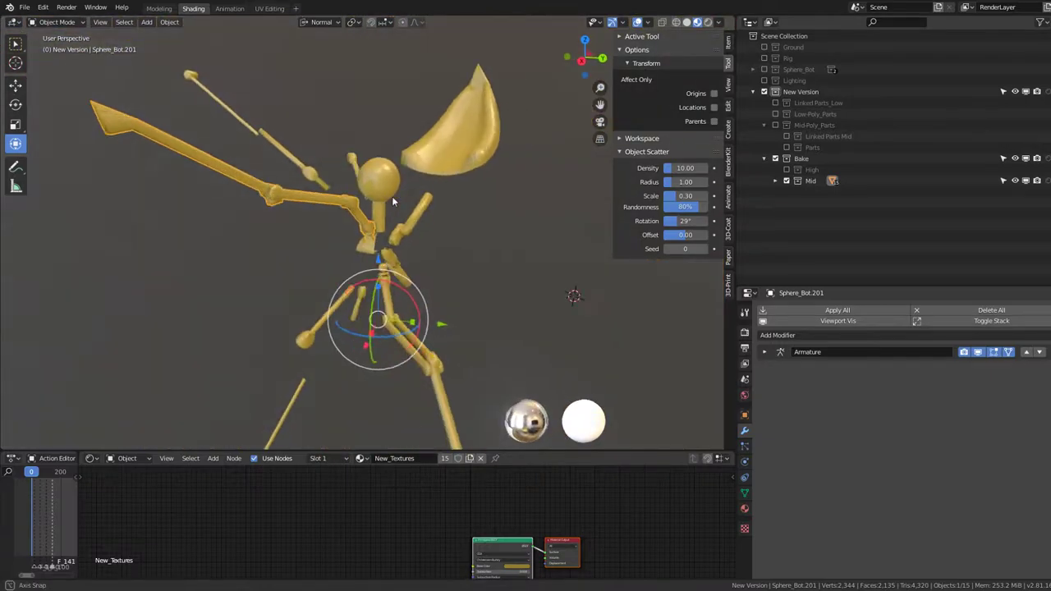
mouse_move(392, 196)
middle_mouse_down()
mouse_move(501, 207)
mouse_move(557, 227)
mouse_move(481, 197)
mouse_move(467, 148)
middle_mouse_up()
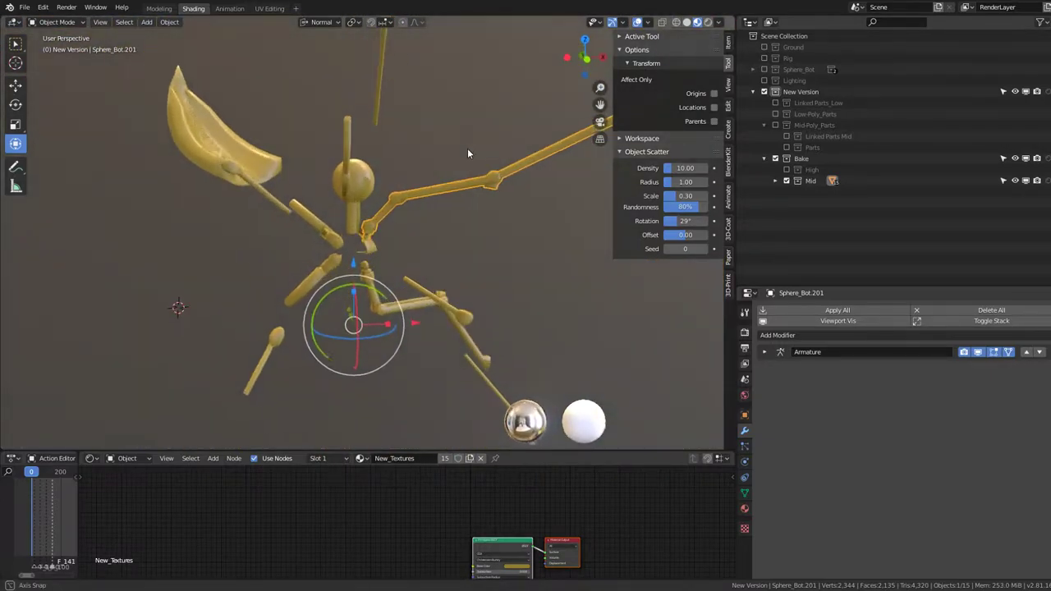
key("Tab")
scroll(466, 144, "up", 2)
key("Tab")
- Join all parts into Sphere_Bot.201 with Ctrl+J and edit it, undoing a test triangulation
key("a")
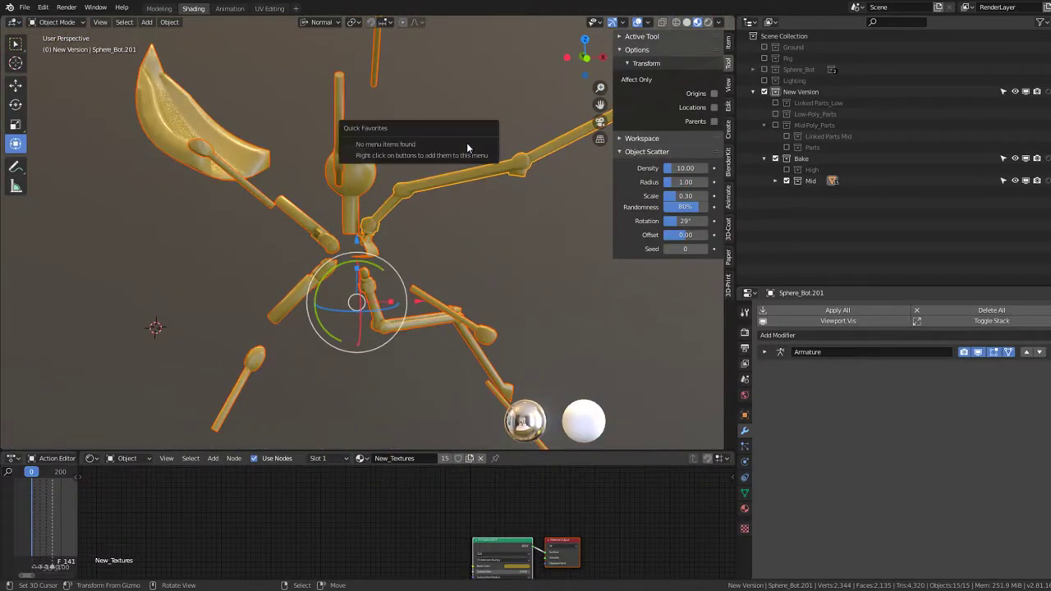
key("ctrl+j")
key("Tab")
mouse_move(486, 194)
middle_mouse_down()
mouse_move(488, 305)
mouse_move(274, 194)
mouse_move(336, 211)
middle_mouse_up()
scroll(336, 211, "up", 3)
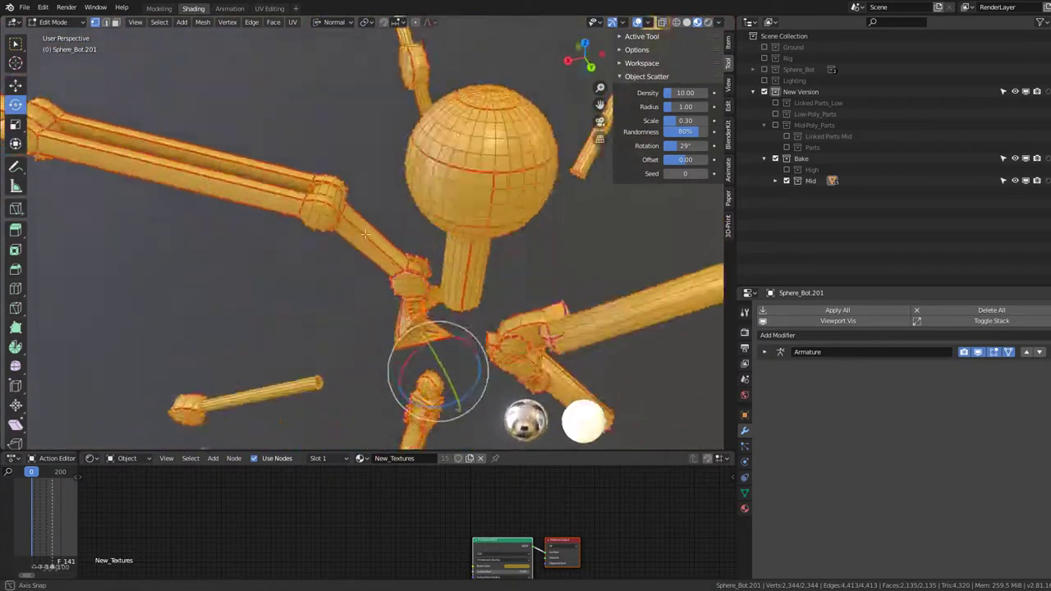
middle_click_drag(352, 258, 472, 243)
key("ctrl+t")
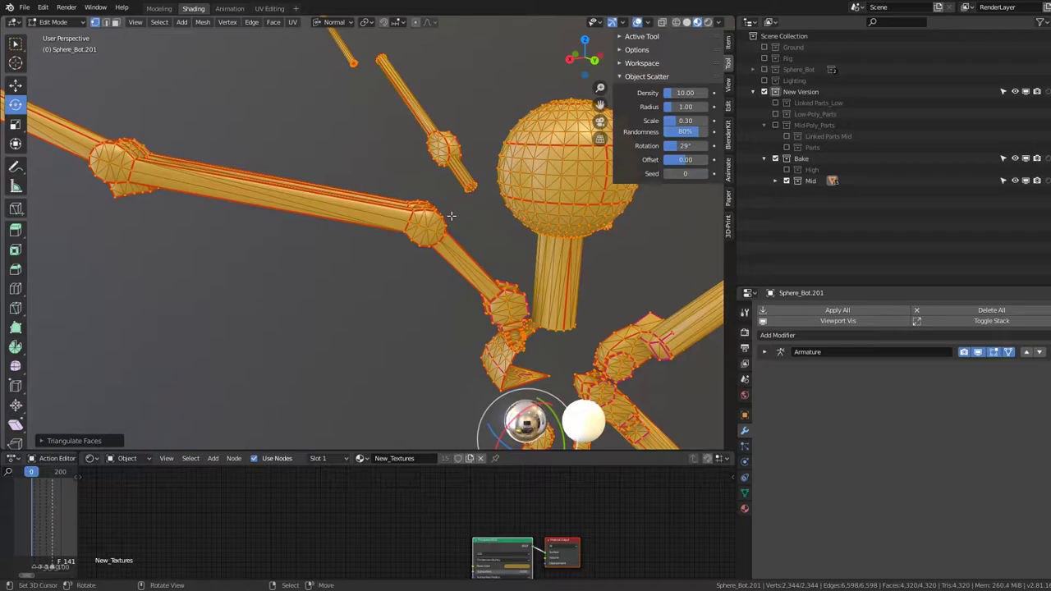
key("ctrl+z")
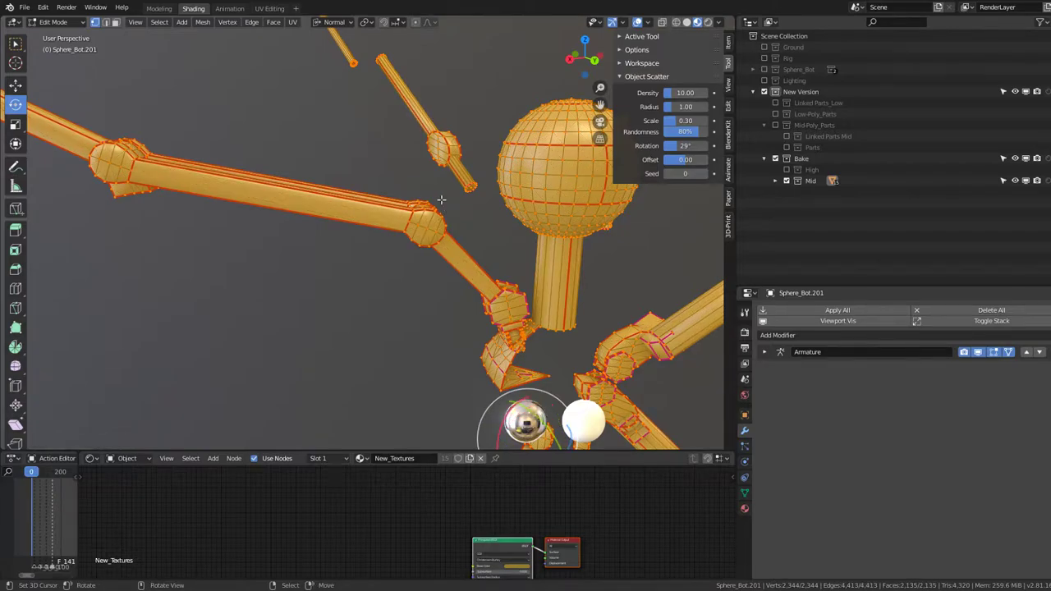
mouse_move(442, 200)
middle_mouse_down()
mouse_move(318, 183)
mouse_move(349, 198)
middle_mouse_up()
- Maximize the 3D view and make a first knife cut on the robot's mesh
key("ctrl+space")
scroll(610, 254, "up", 2)
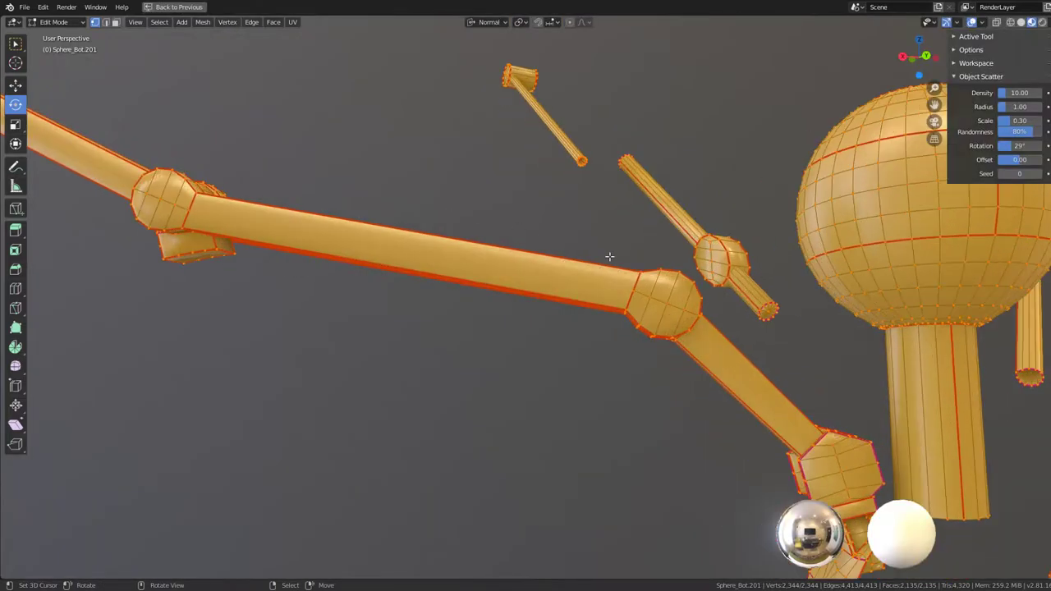
scroll(526, 244, "up", 1)
key("k")
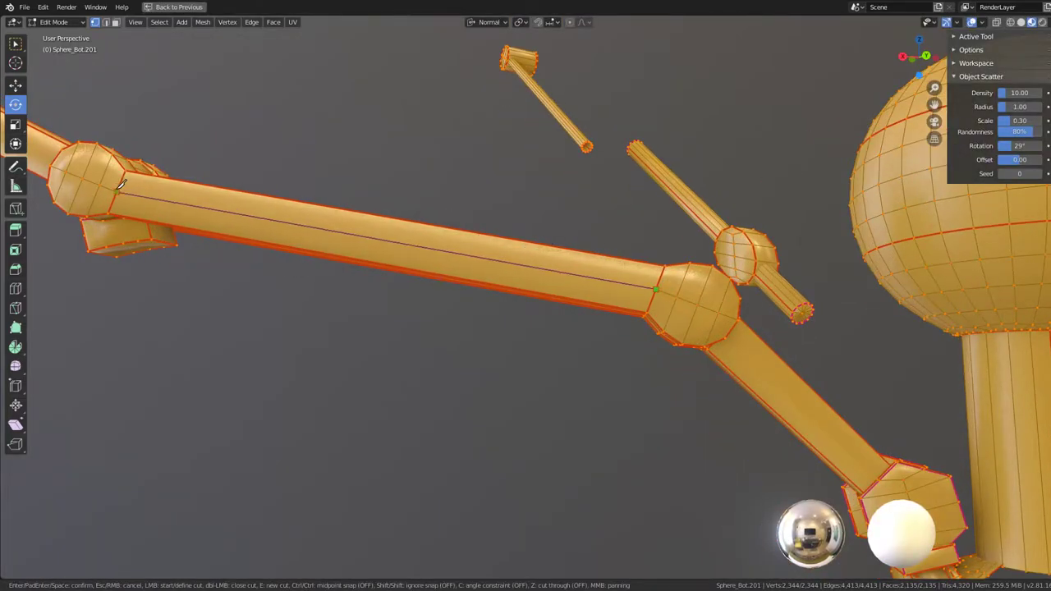
scroll(119, 187, "down", 3)
mouse_move(119, 187)
middle_mouse_down()
mouse_move(426, 283)
mouse_move(803, 309)
middle_mouse_up()
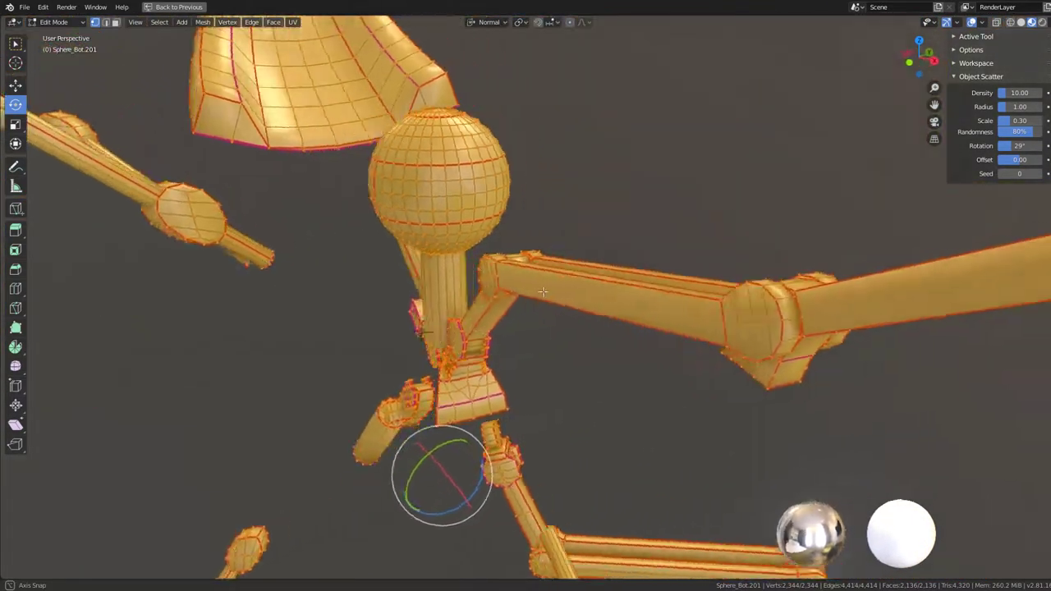
- Make a second knife cut running along the robot's arm
key("k")
scroll(764, 285, "up", 5)
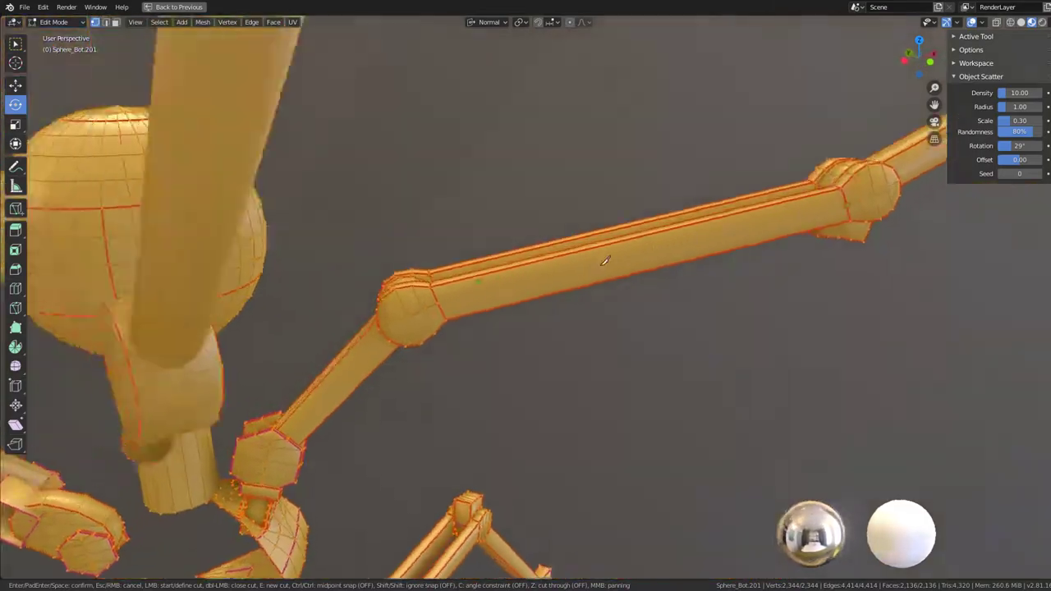
mouse_move(764, 285)
middle_mouse_down()
mouse_move(419, 301)
mouse_move(413, 276)
mouse_move(564, 280)
middle_mouse_up()
scroll(410, 305, "down", 5)
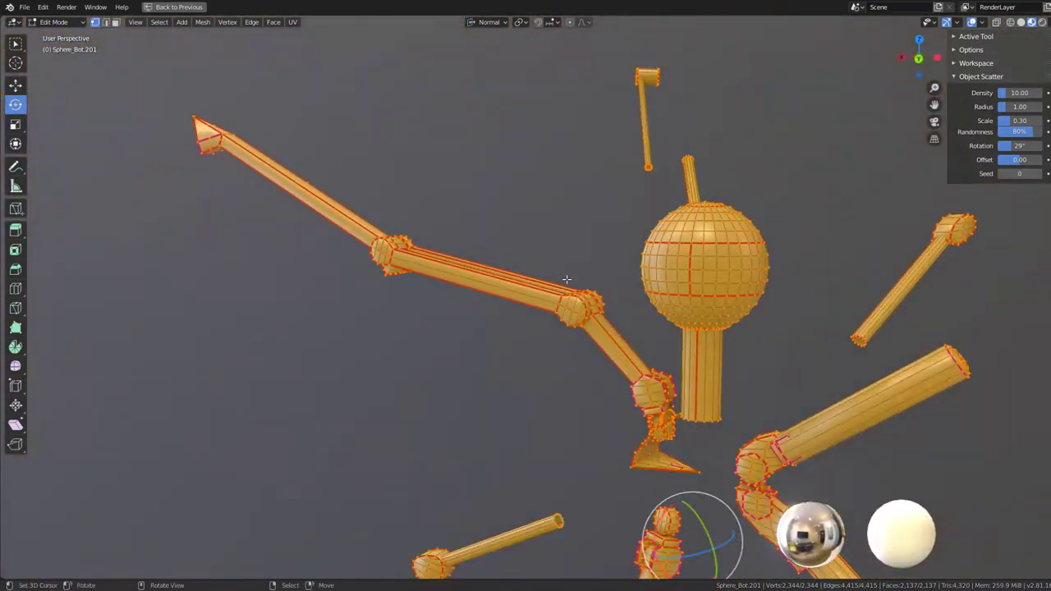
middle_click_drag(452, 260, 507, 239)
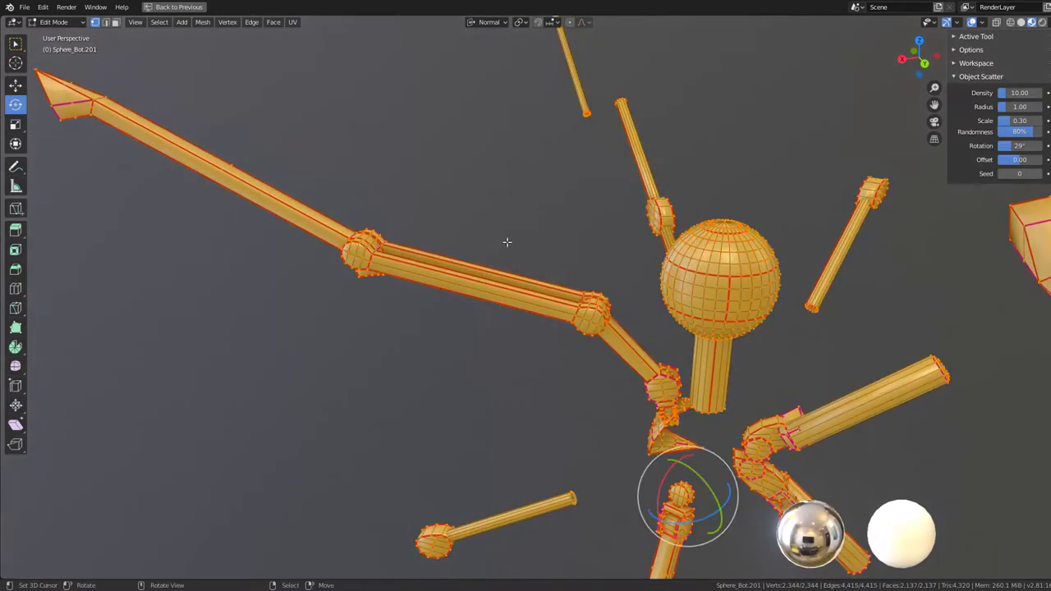
key("q")
mouse_move(457, 220)
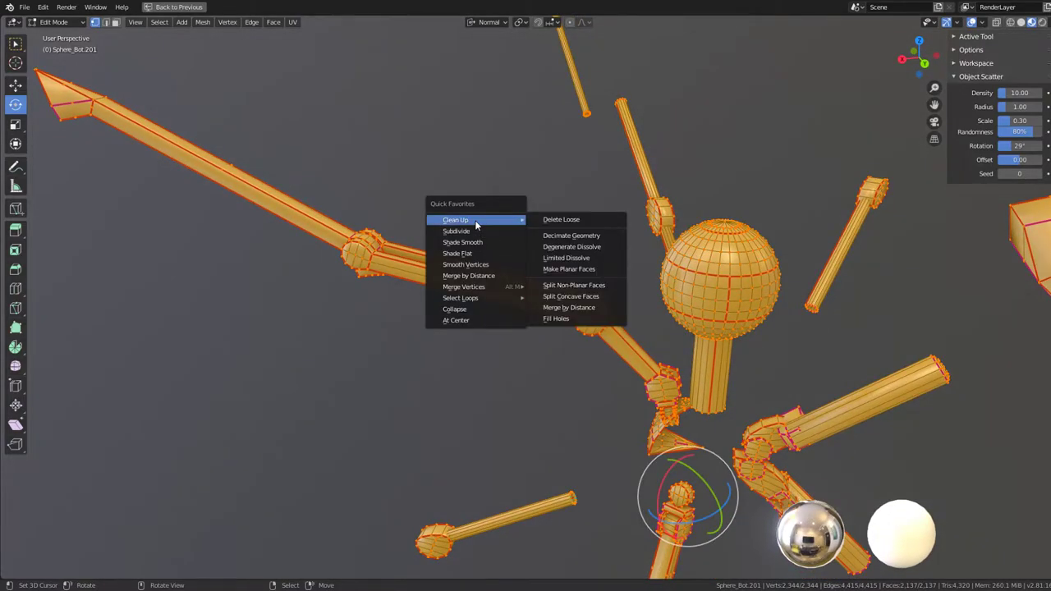
- Run Limited Dissolve delimited by Seam and set its Max Angle to 0.1°
left_click(577, 257)
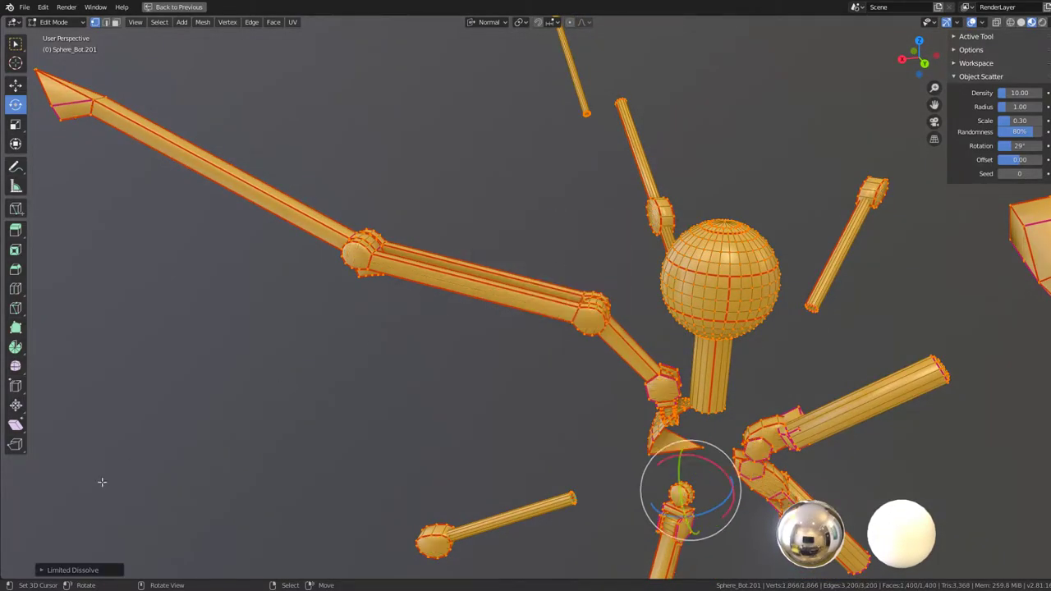
left_click(39, 570)
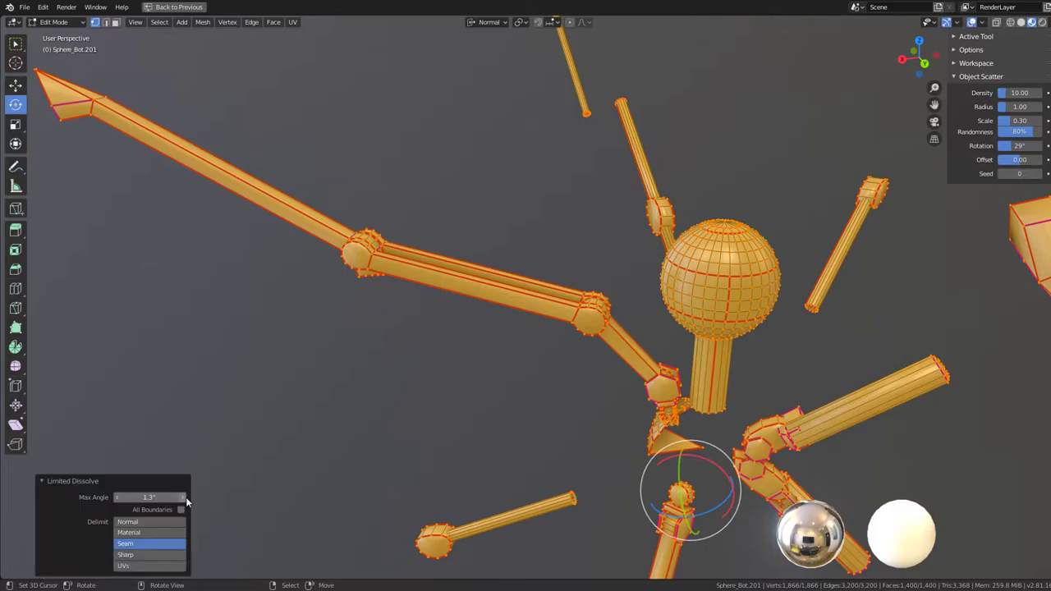
left_click_drag(186, 502, 123, 502)
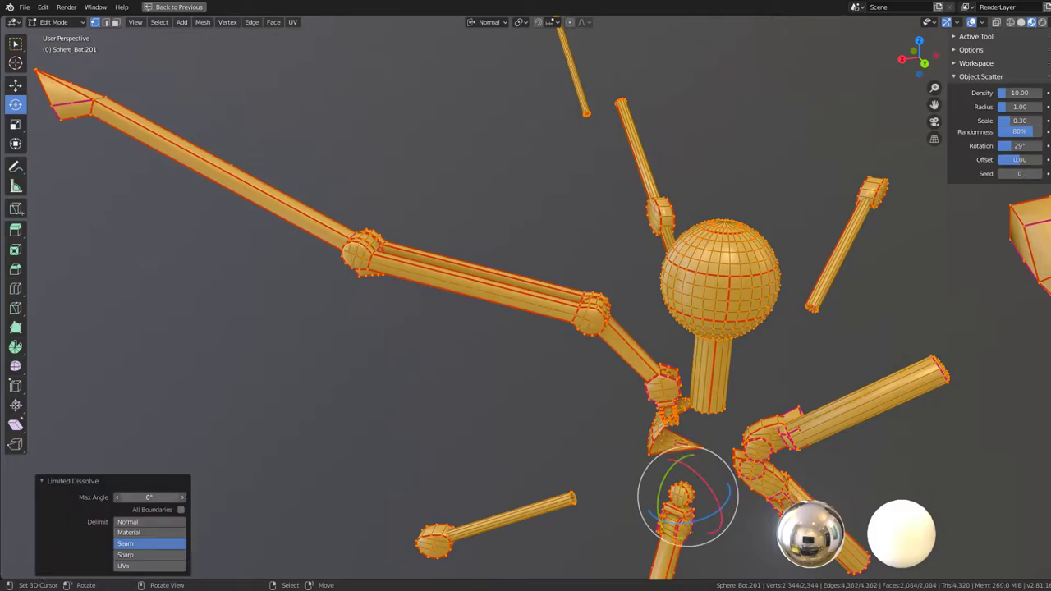
left_click(181, 498)
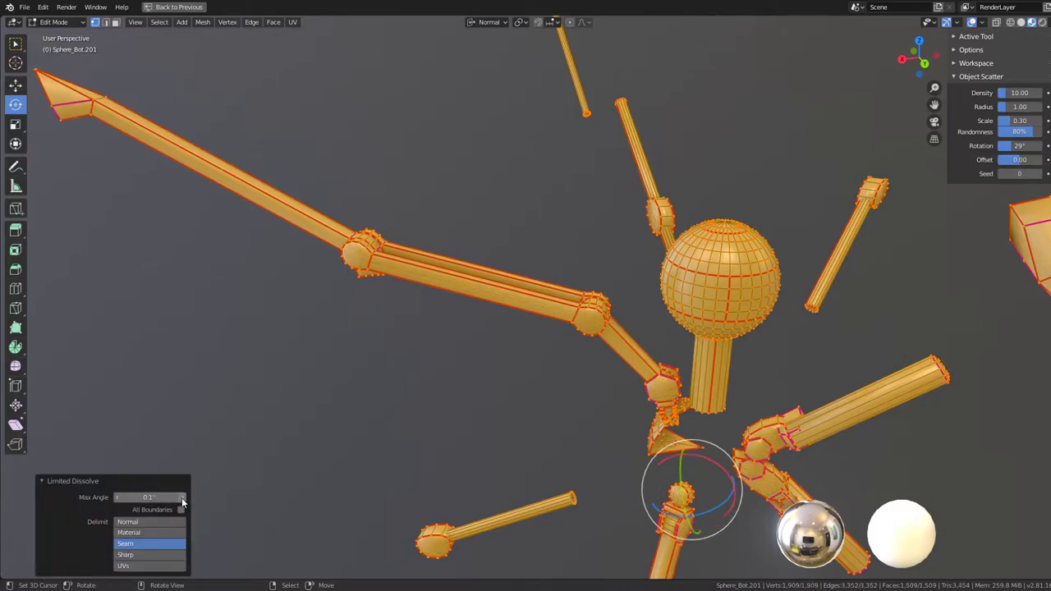
scroll(571, 346, "up", 2)
mouse_move(572, 346)
middle_mouse_down()
mouse_move(458, 304)
mouse_move(399, 304)
mouse_move(316, 372)
middle_mouse_up()
- Compare larger Max Angle values up to 0.8° on the feet and arm, then lower it again
mouse_move(170, 498)
left_mouse_down()
mouse_move(215, 498)
mouse_move(170, 498)
left_mouse_up()
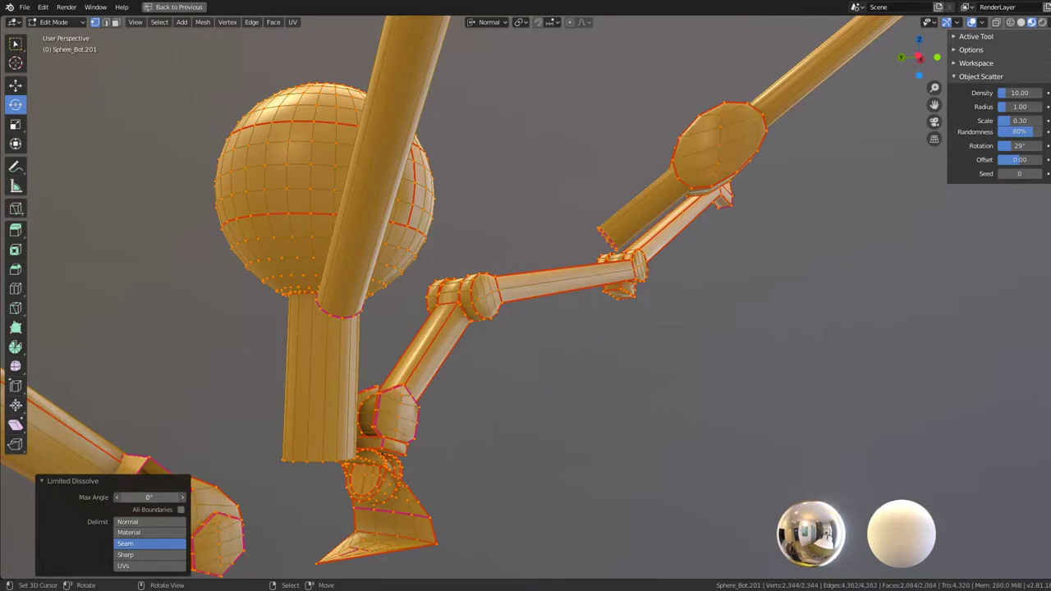
left_click(184, 499)
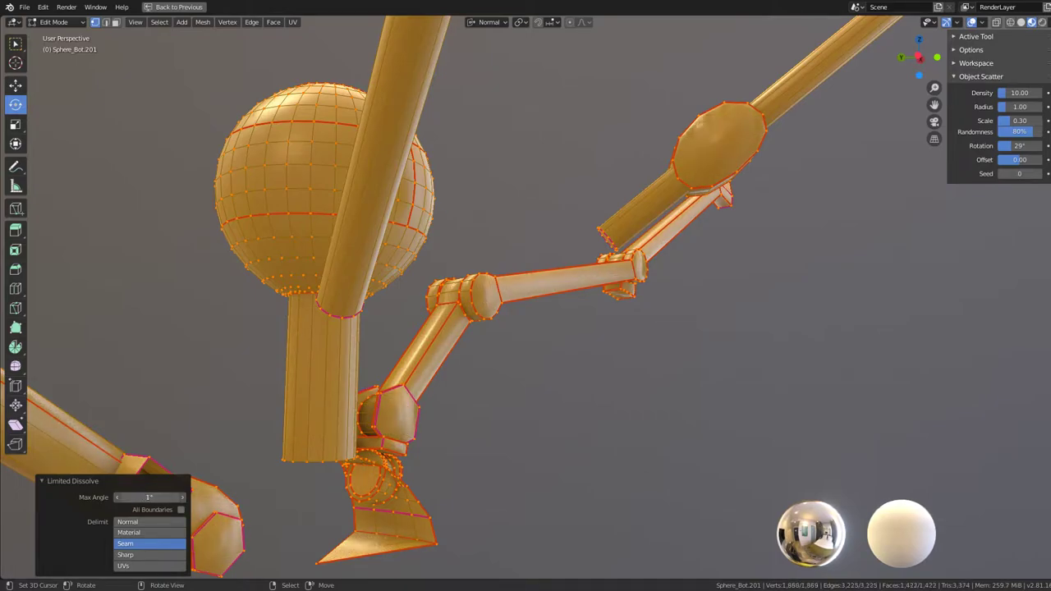
mouse_move(173, 499)
left_mouse_down()
mouse_move(185, 498)
mouse_move(152, 498)
left_mouse_up()
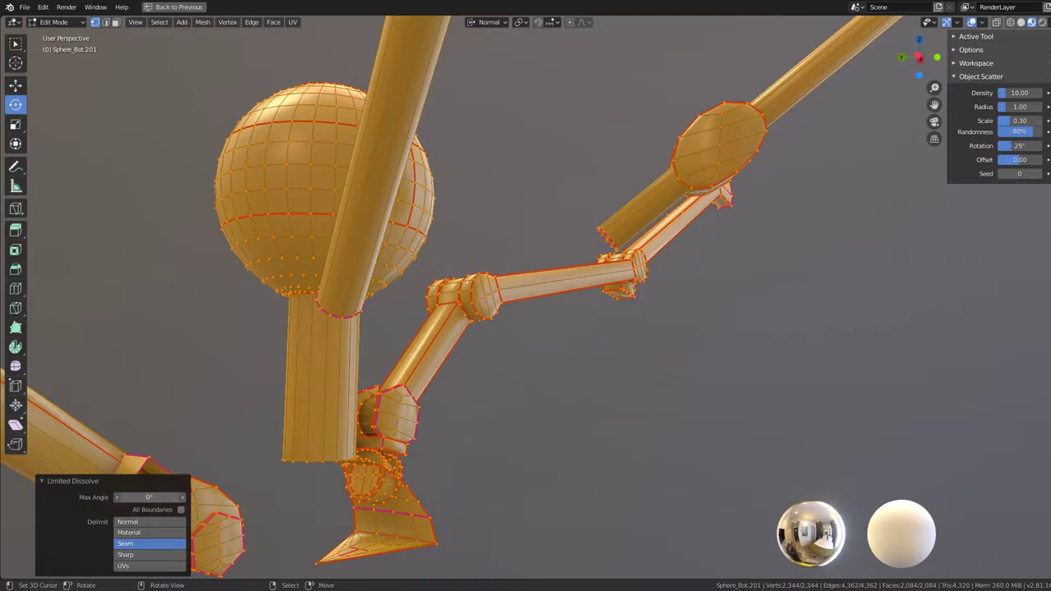
left_click_drag(149, 498, 153, 498)
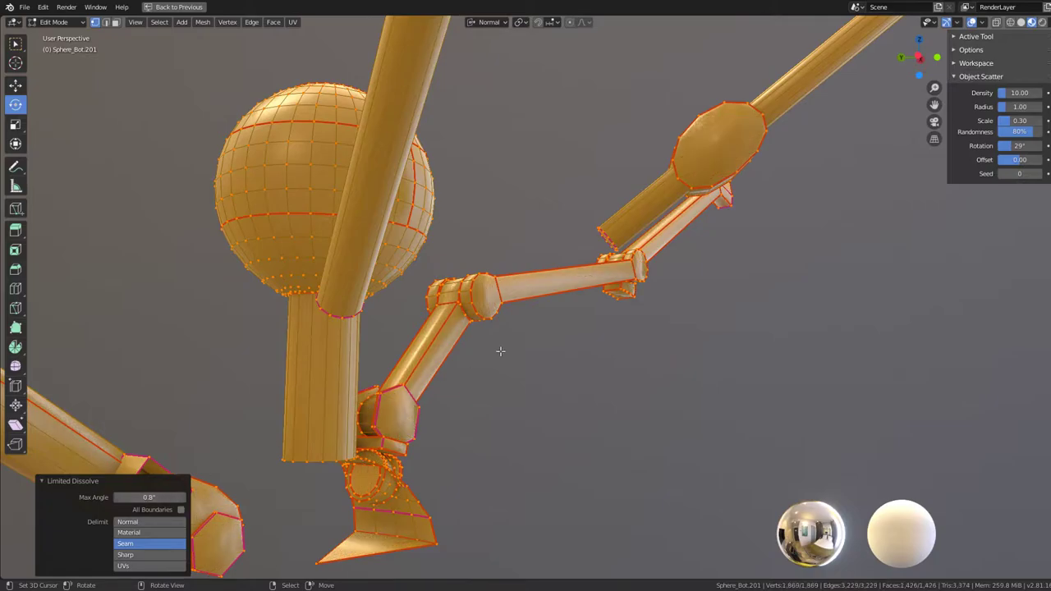
mouse_move(501, 351)
middle_mouse_down()
mouse_move(401, 361)
mouse_move(525, 312)
mouse_move(225, 204)
mouse_move(586, 351)
mouse_move(506, 315)
mouse_move(427, 205)
mouse_move(464, 157)
mouse_move(464, 118)
mouse_move(365, 239)
mouse_move(534, 202)
middle_mouse_up()
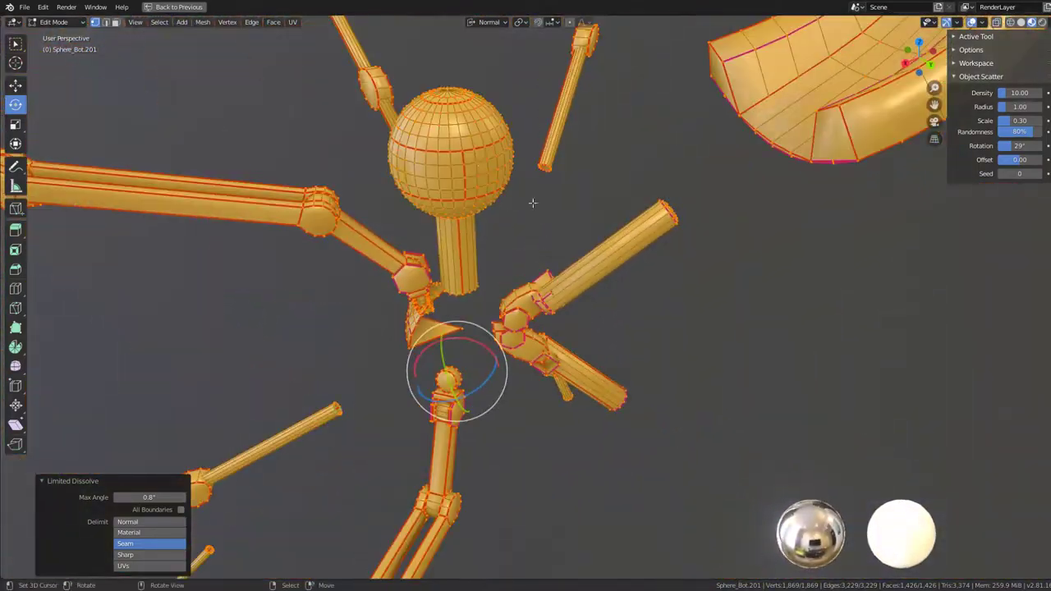
mouse_move(479, 171)
middle_mouse_down()
mouse_move(706, 254)
mouse_move(643, 257)
mouse_move(662, 306)
mouse_move(624, 359)
mouse_move(701, 274)
mouse_move(831, 367)
mouse_move(659, 437)
mouse_move(627, 418)
mouse_move(387, 385)
mouse_move(400, 364)
mouse_move(317, 324)
mouse_move(392, 375)
mouse_move(491, 349)
mouse_move(569, 237)
mouse_move(519, 233)
mouse_move(464, 261)
mouse_move(533, 277)
mouse_move(568, 254)
mouse_move(197, 367)
mouse_move(722, 255)
mouse_move(600, 301)
mouse_move(647, 341)
middle_mouse_up()
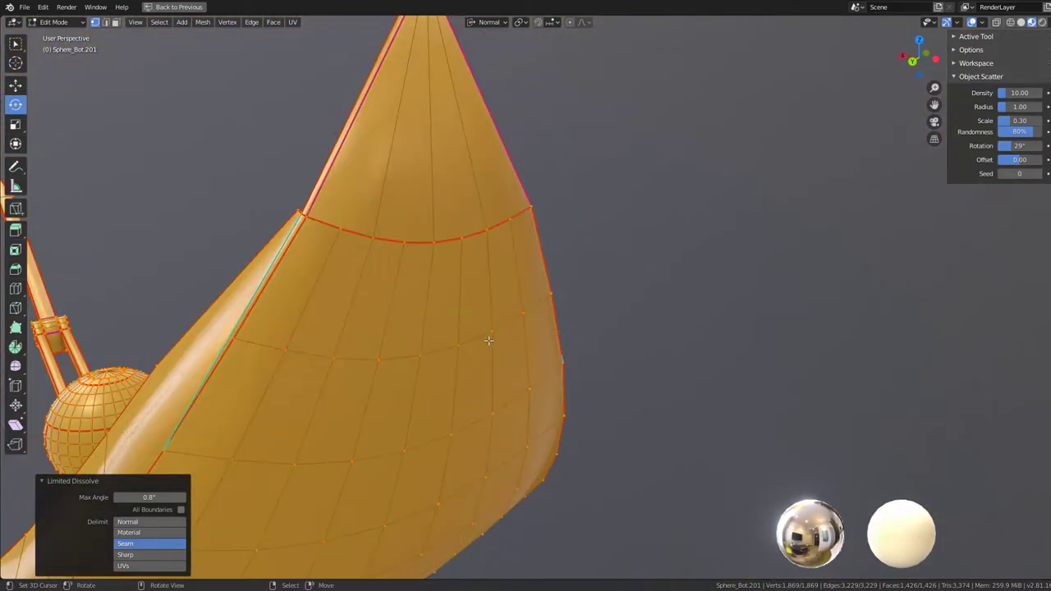
left_click_drag(149, 494, 135, 495)
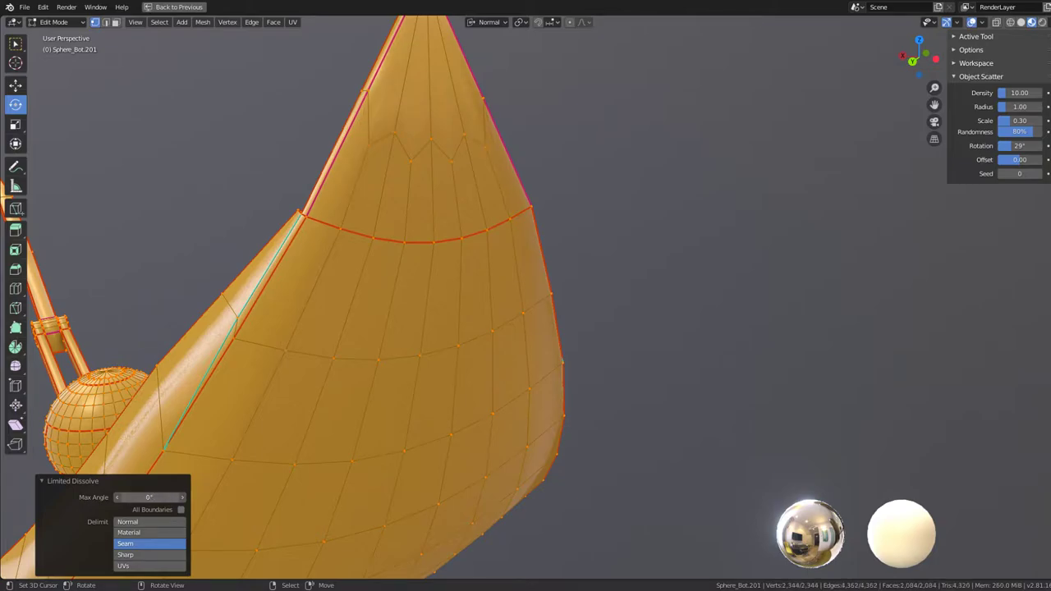
- Orbit around the cone to inspect the final 0.1° seam-delimited dissolve
mouse_move(499, 276)
middle_mouse_down()
mouse_move(492, 232)
mouse_move(709, 369)
mouse_move(713, 395)
mouse_move(583, 304)
middle_mouse_up()
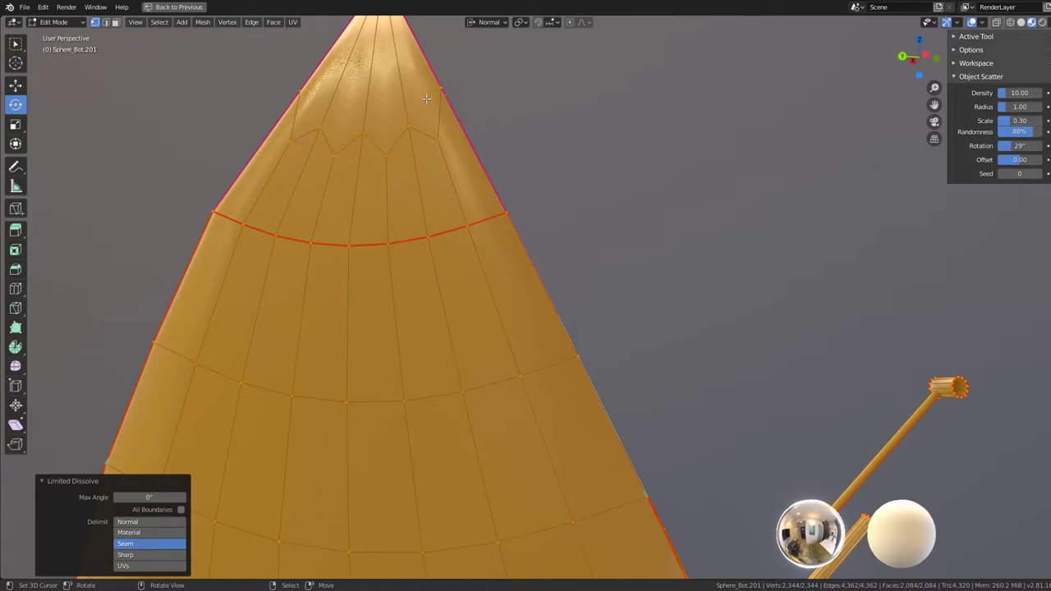
scroll(426, 98, "down", 3)
middle_click_drag(426, 99, 428, 137)
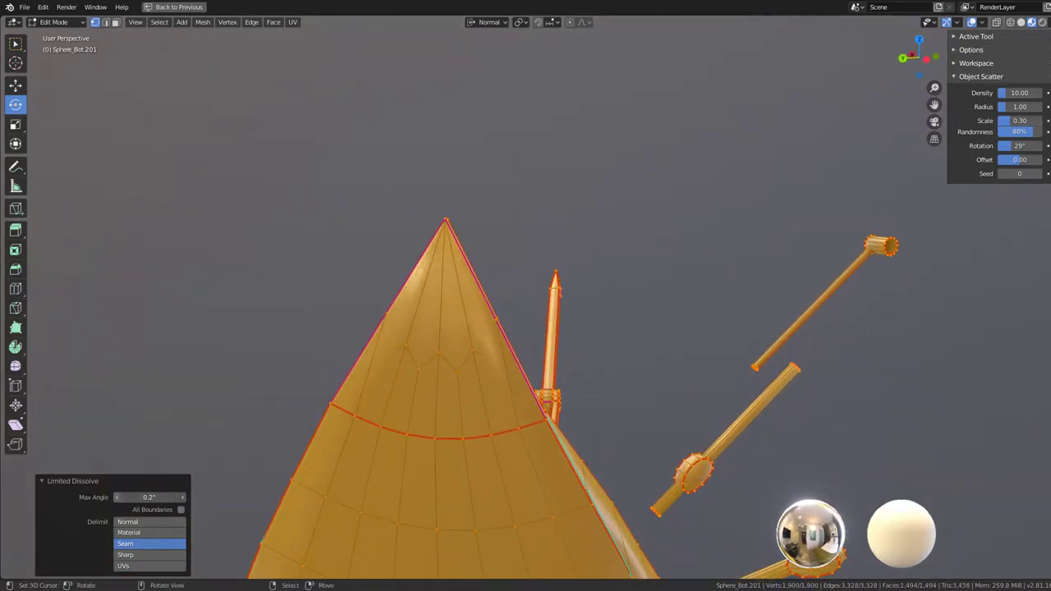
middle_click_drag(370, 328, 305, 408)
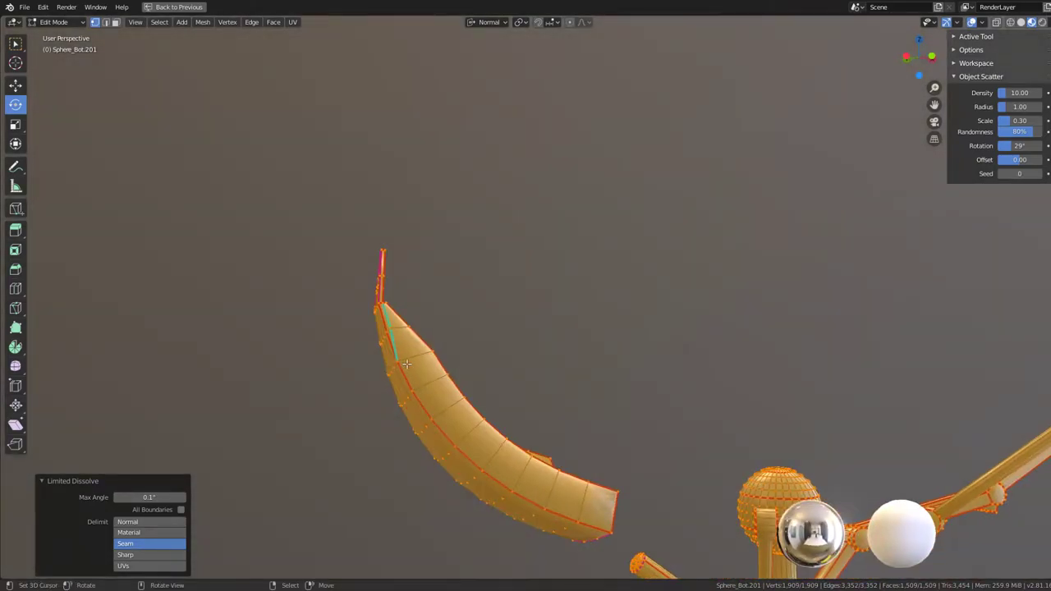
- Select the linked Sphere_Leg_2.040 part, hide it to check it, then reveal all geometry
key("alt+a")
key("l")
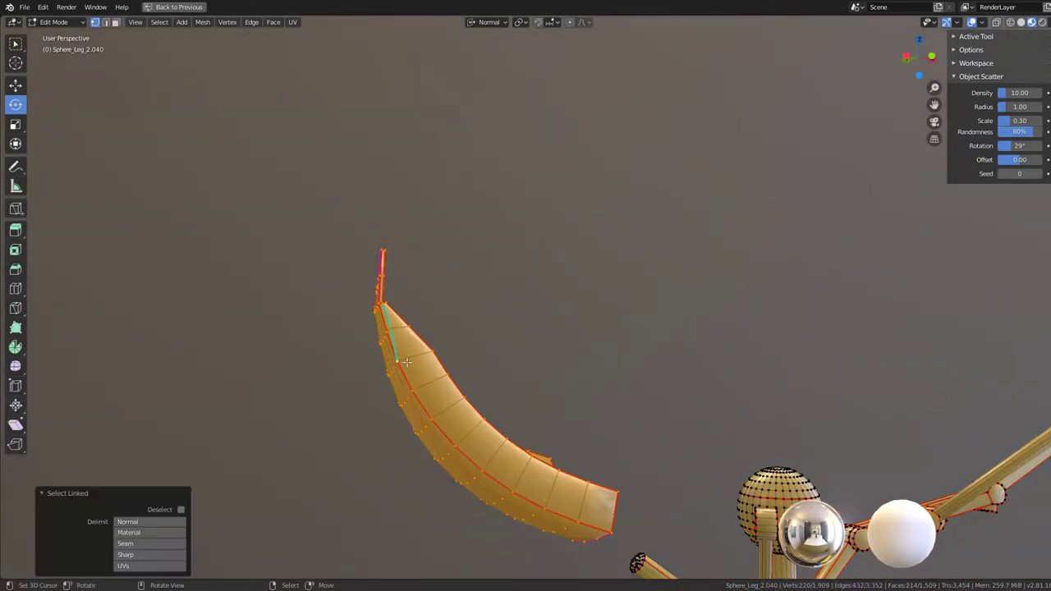
key("h")
key("alt+h")
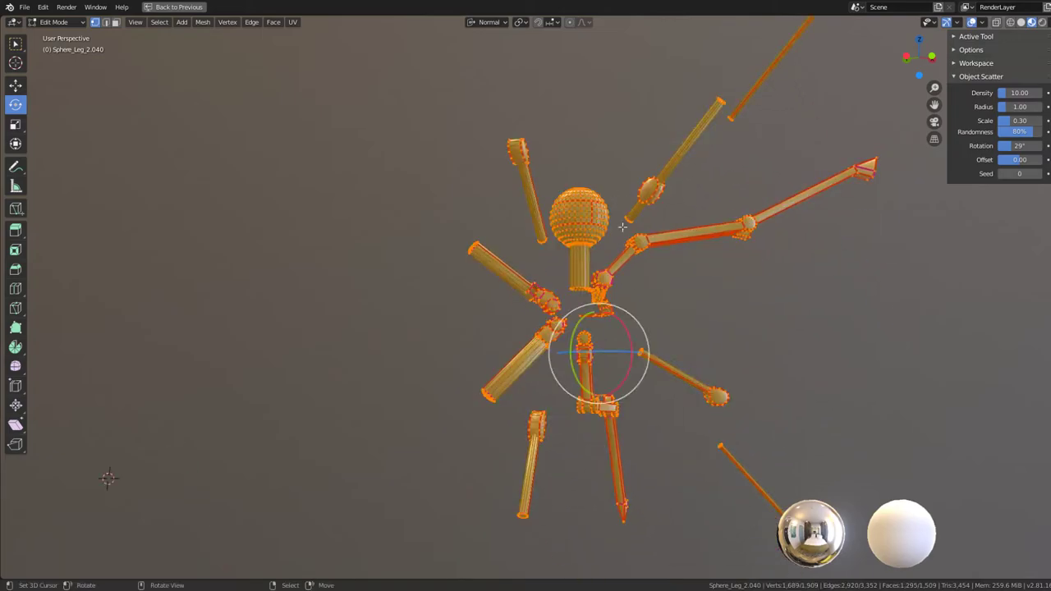
- Apply a Limited Dissolve to all the geometry with the Max Angle raised to 0.3°
middle_click_drag(689, 345, 542, 234)
scroll(561, 242, "up", 3)
scroll(629, 266, "up", 2)
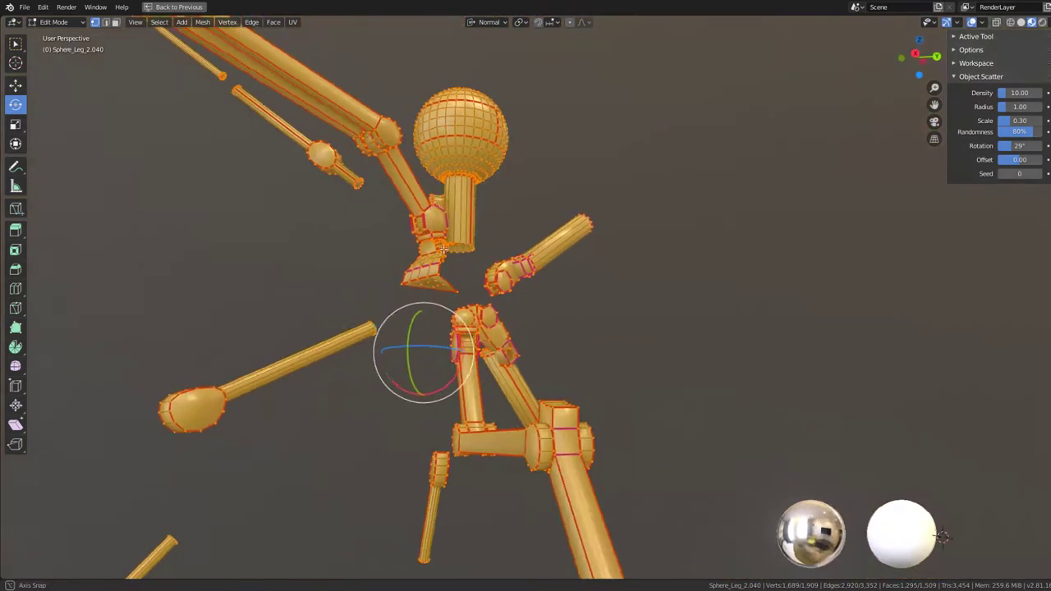
mouse_move(629, 266)
middle_mouse_down()
mouse_move(488, 238)
mouse_move(514, 147)
middle_mouse_up()
scroll(514, 147, "up", 2)
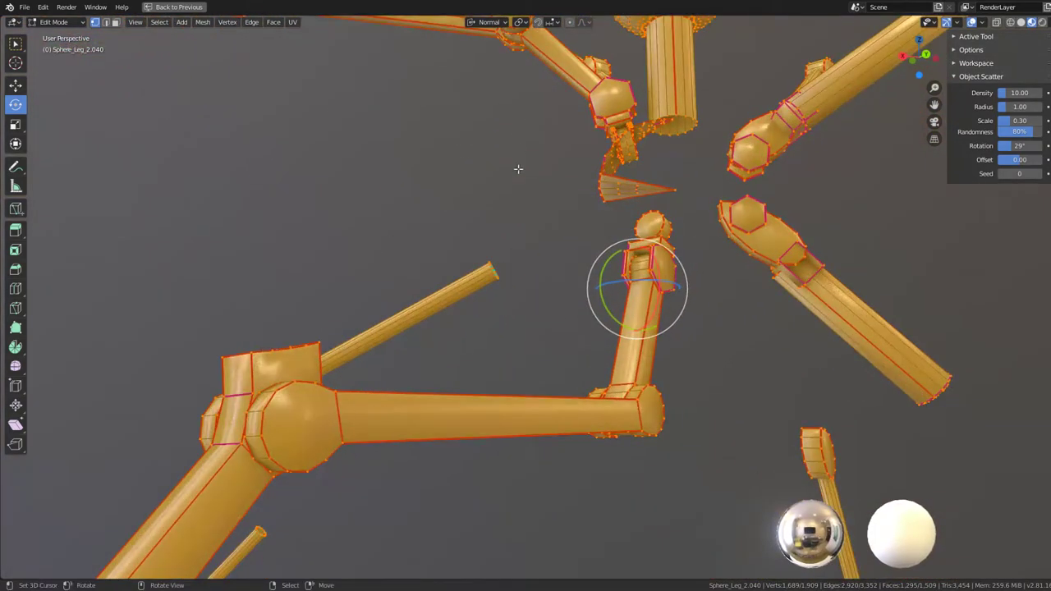
key("q")
left_click(596, 210)
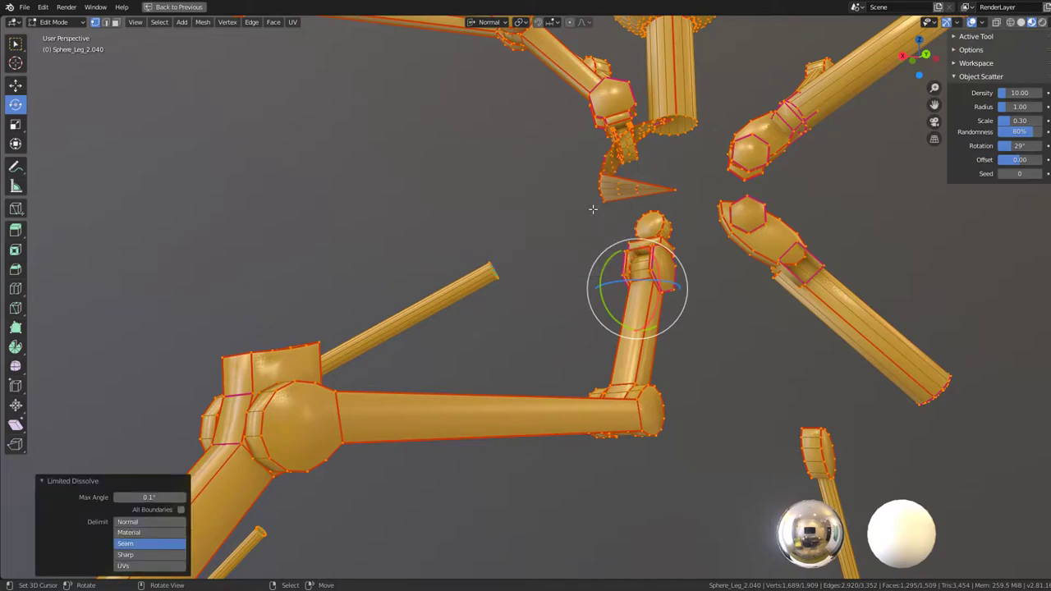
left_click(182, 498)
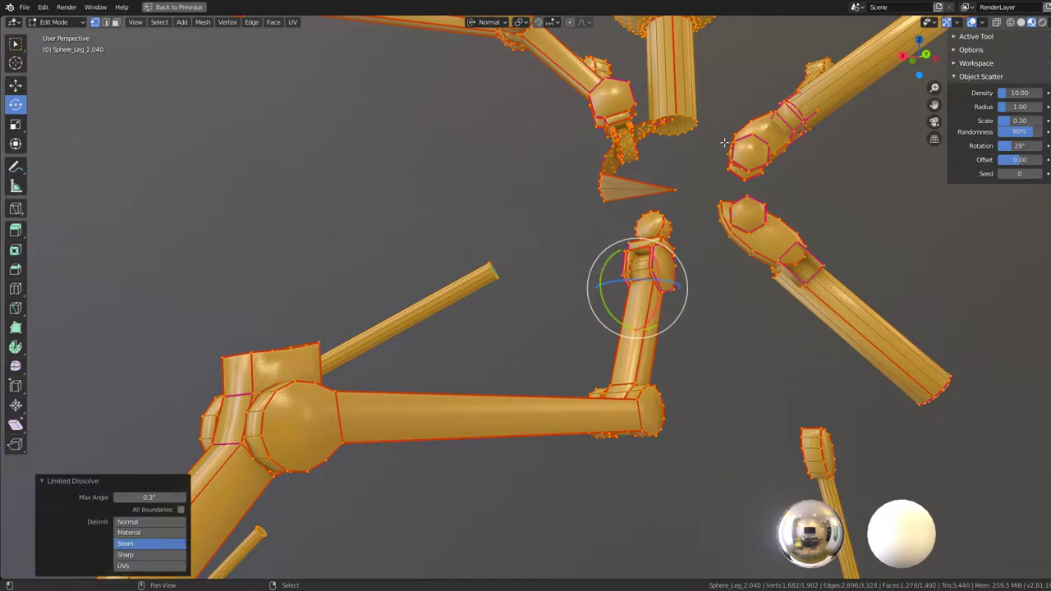
- Orbit so the sphere head sits on top and select a vertex on the cylinder cap
mouse_move(575, 345)
middle_mouse_down()
mouse_move(616, 326)
mouse_move(514, 303)
mouse_move(460, 311)
mouse_move(587, 340)
mouse_move(670, 422)
mouse_move(526, 247)
middle_mouse_up()
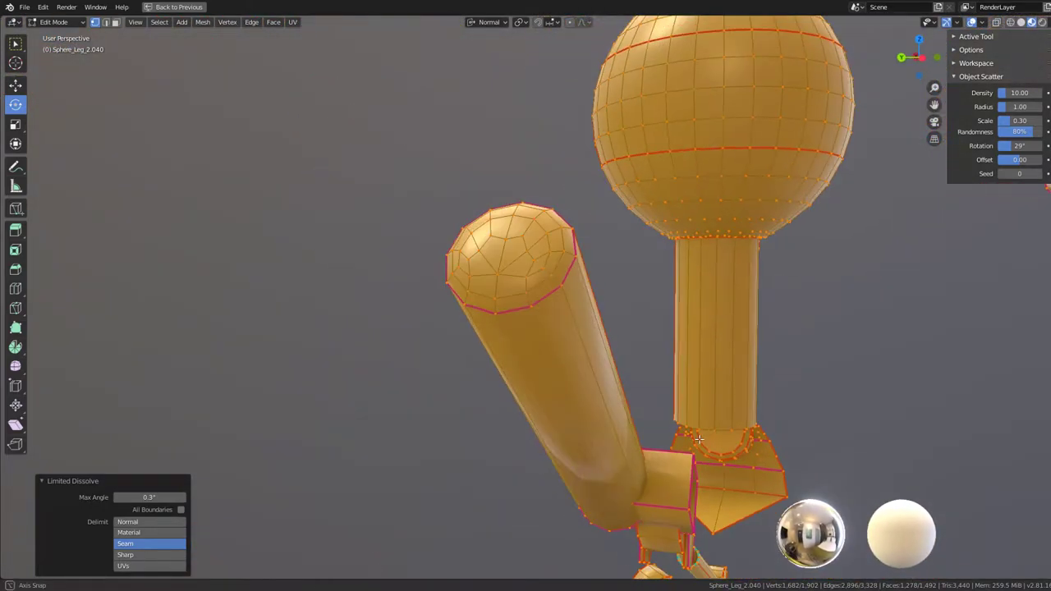
scroll(526, 246, "up", 2)
left_click(511, 190)
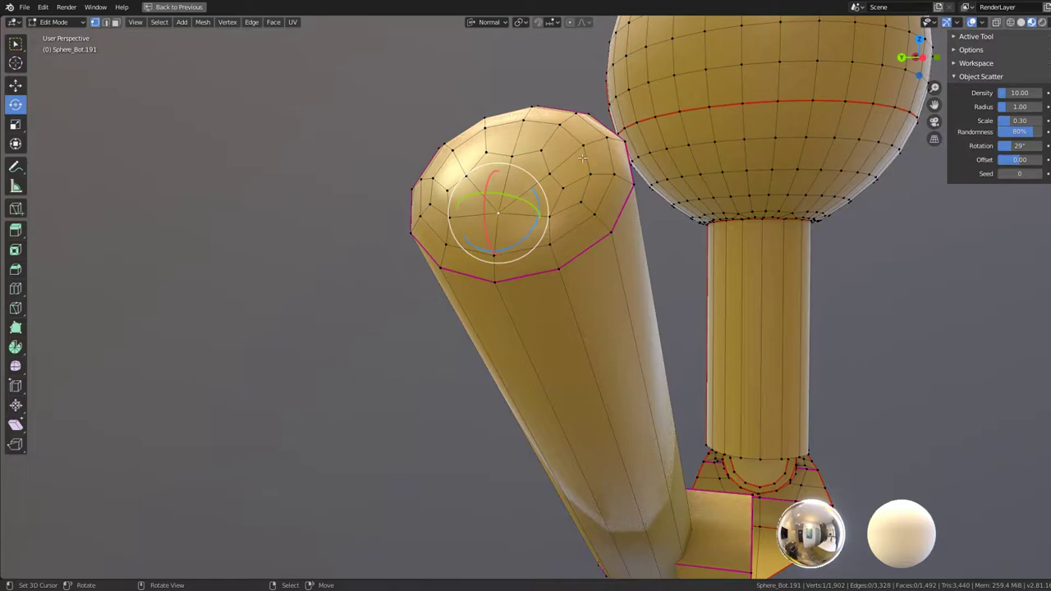
- In face select mode, pick the Sphere_Bot.191 cylinder cap faces and grow the selection outward
left_click(116, 22)
scroll(526, 246, "down", 2)
left_click(516, 234)
left_click(526, 226, "shift")
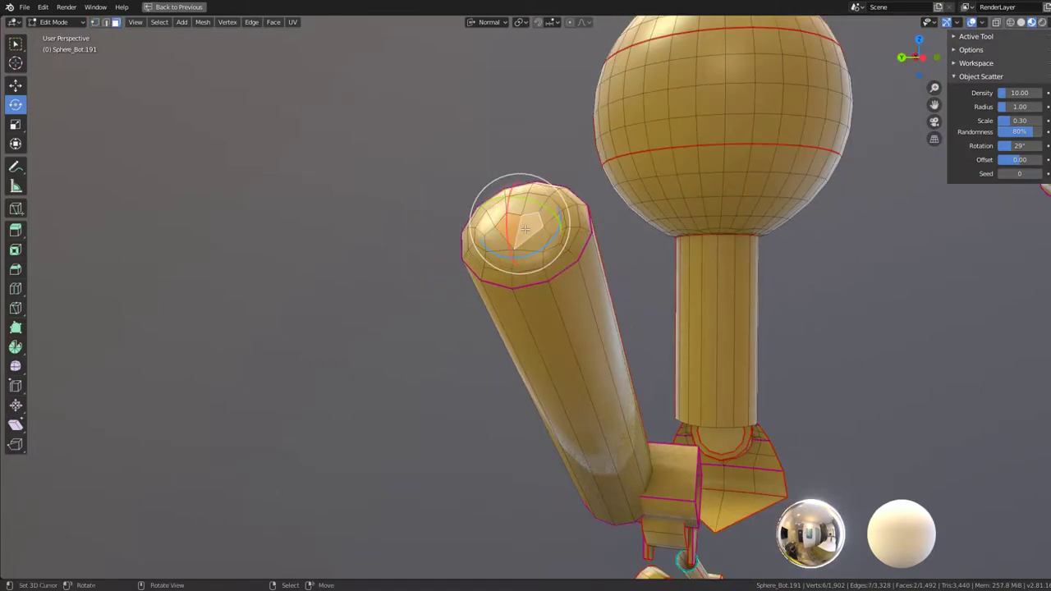
key("ctrl+KP_Add")
key("ctrl+KP_Add")
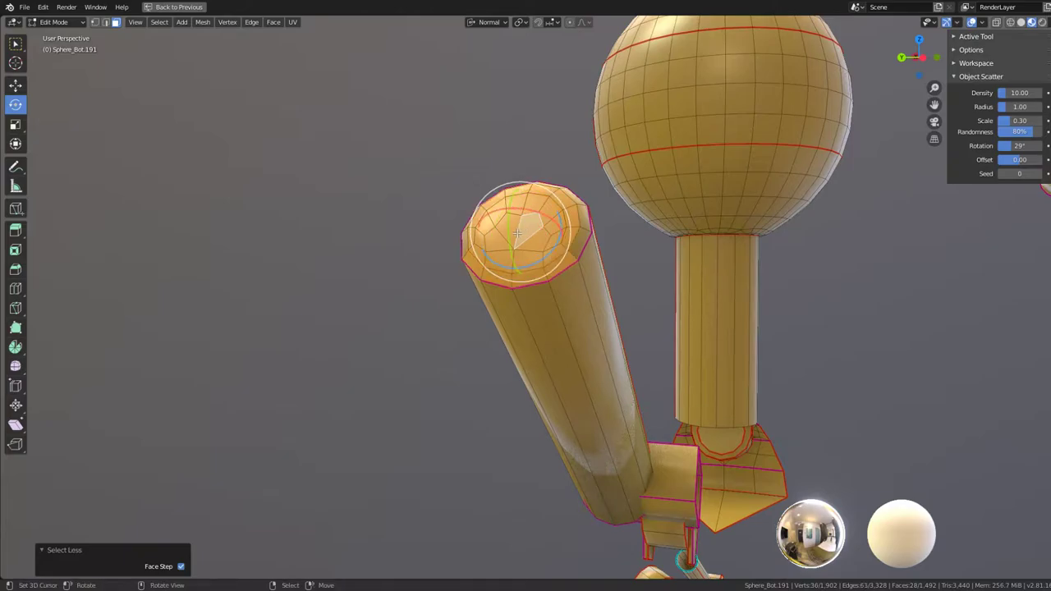
middle_click_drag(569, 257, 712, 253)
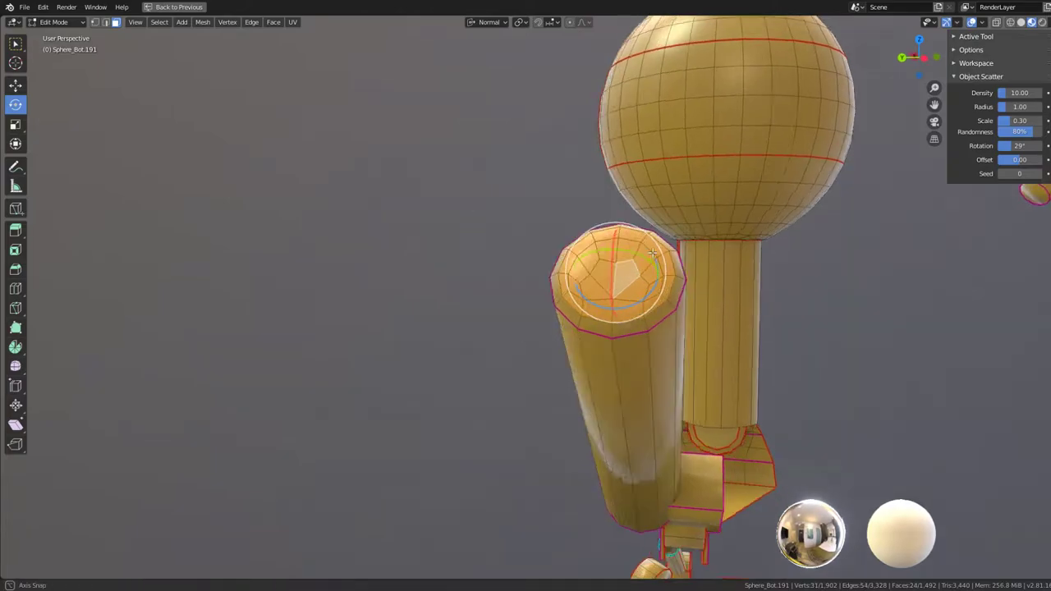
- Limited Dissolve the domed cap with a 38° Max Angle so it becomes one face
key("q")
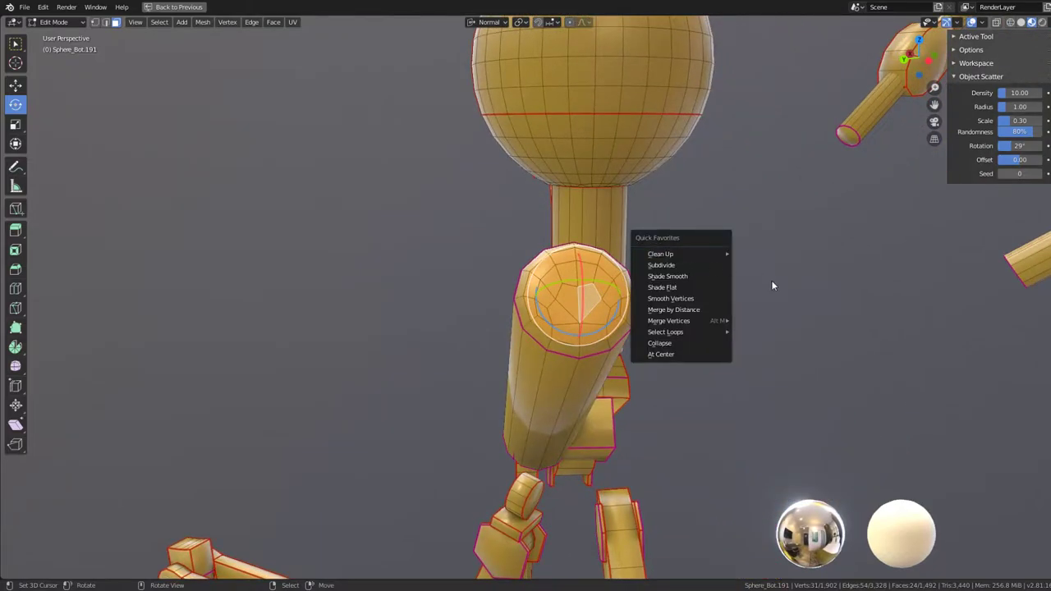
mouse_move(661, 254)
left_click(772, 293)
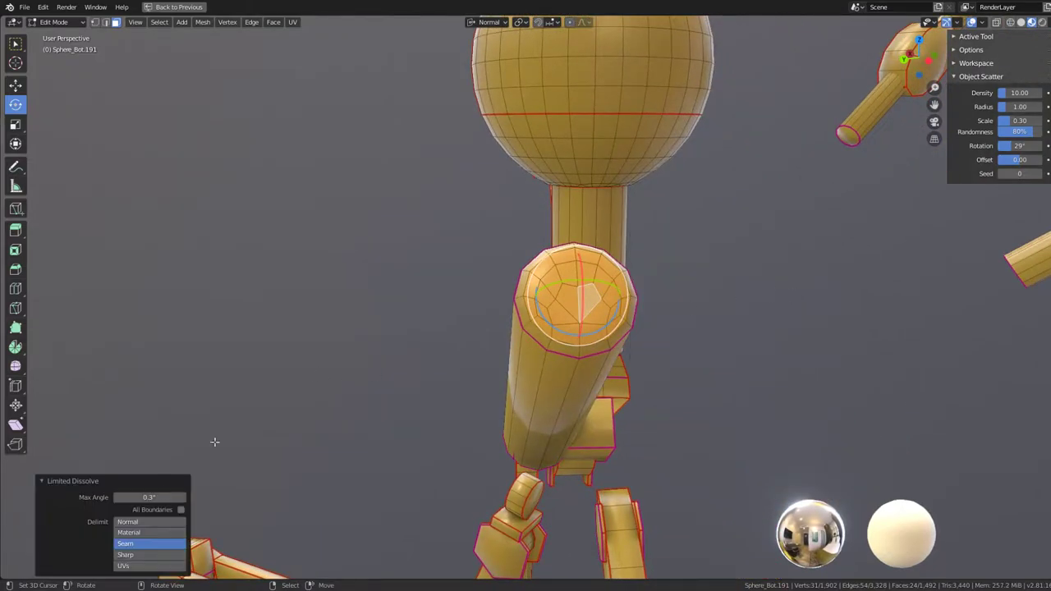
left_click_drag(182, 499, 238, 498)
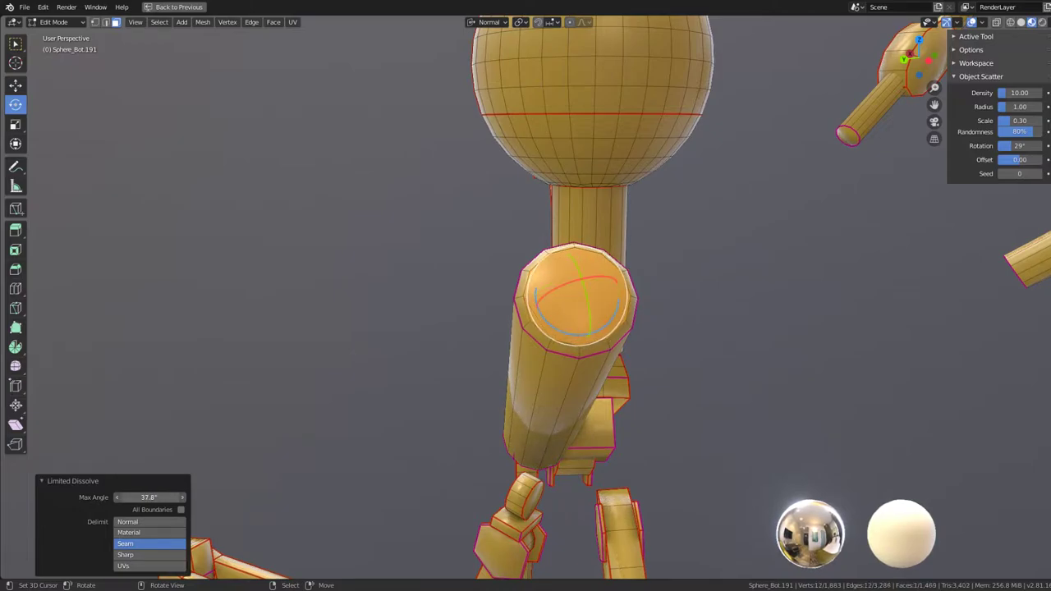
mouse_move(512, 268)
middle_mouse_down()
mouse_move(628, 245)
mouse_move(553, 248)
middle_mouse_up()
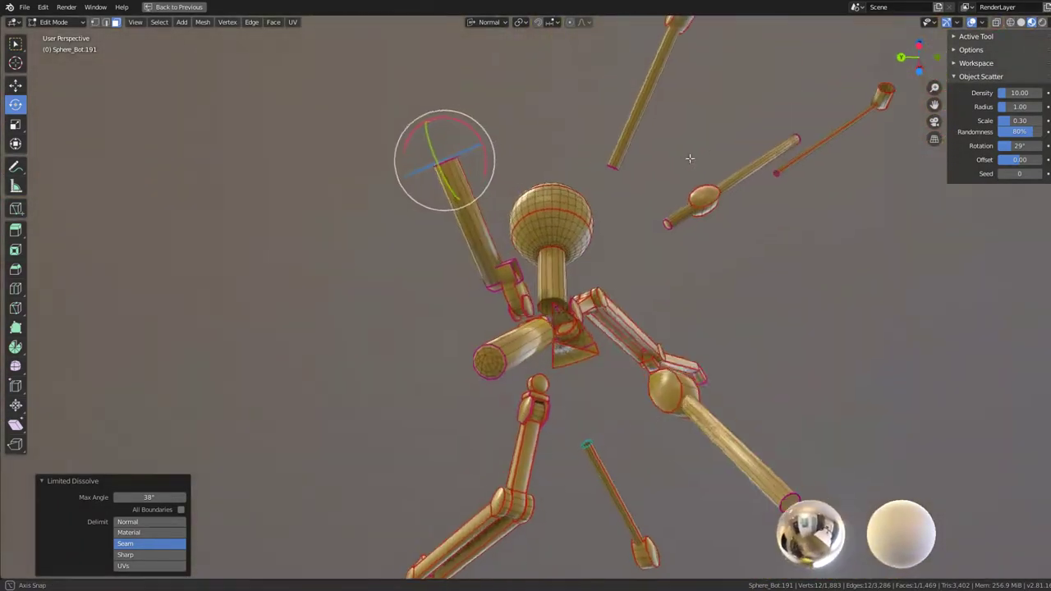
mouse_move(553, 248)
middle_mouse_down()
mouse_move(725, 157)
mouse_move(628, 246)
middle_mouse_up()
- Select the linked shoulder end cap, limited-dissolve it and convert its triangles to quads
left_click(605, 367)
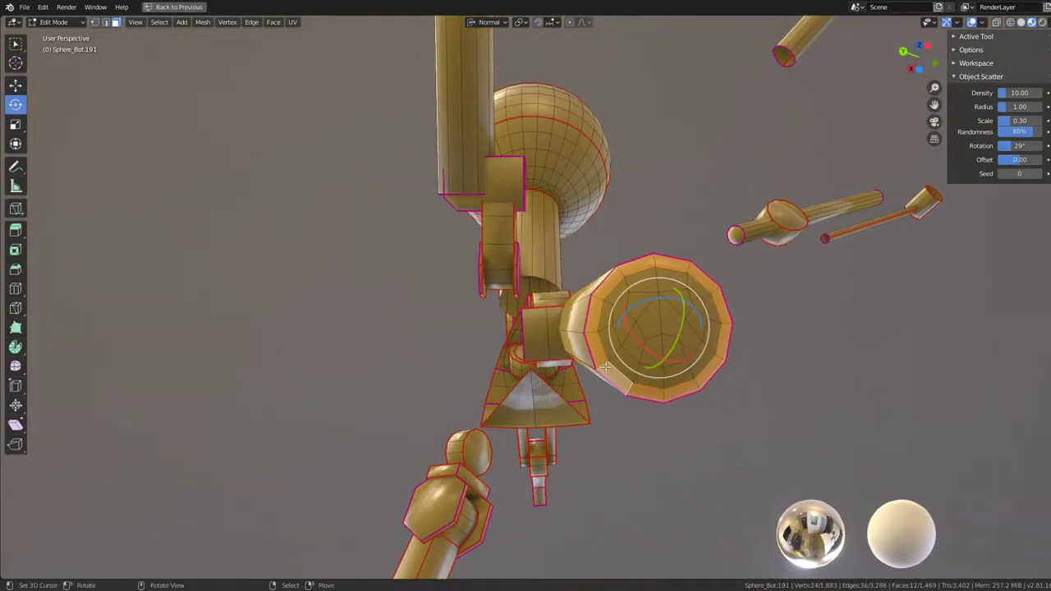
key("l")
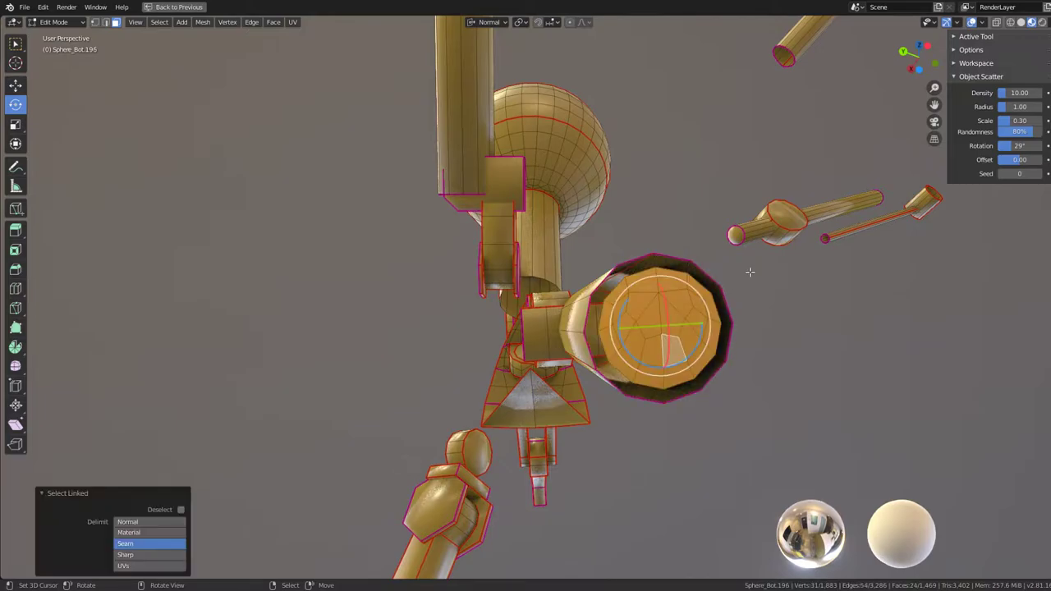
key("q")
left_click(792, 311)
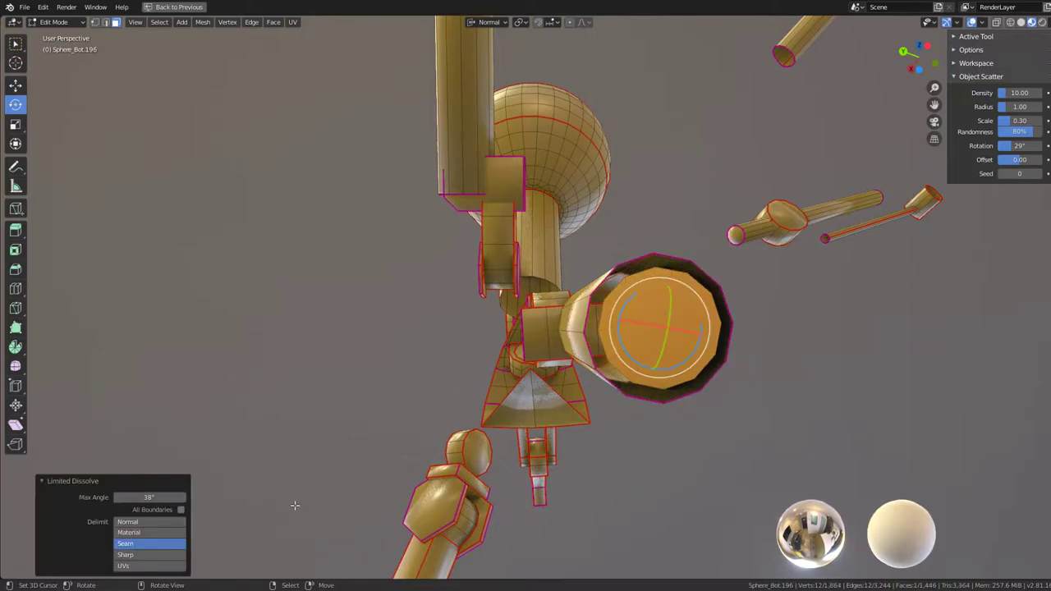
key("alt+j")
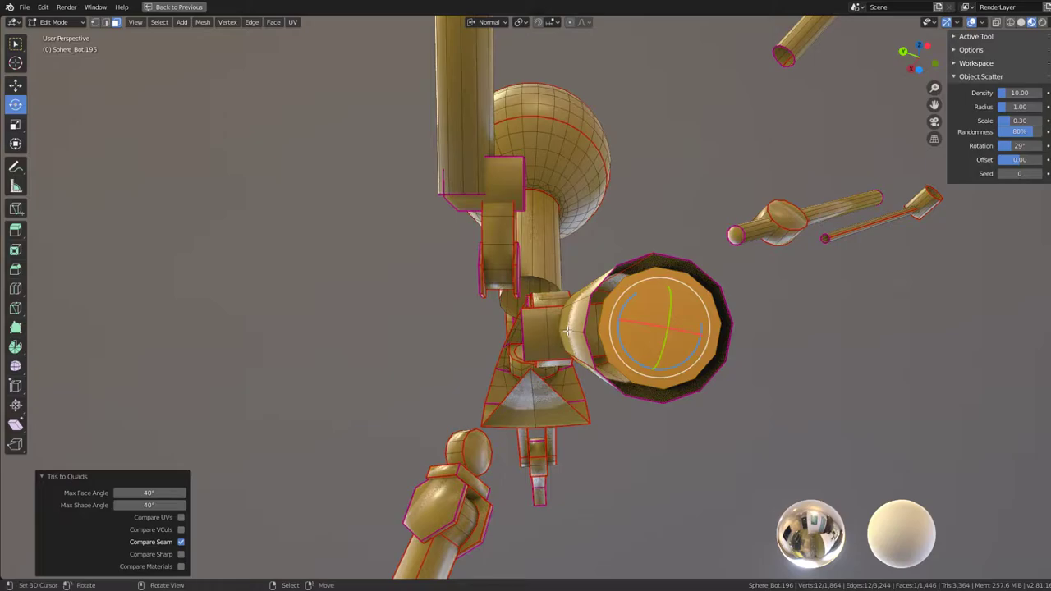
scroll(588, 319, "down", 5)
scroll(588, 318, "up", 3)
- Triangulate the whole Sphere_Bot.196 mesh, then rejoin it as quads with Compare Seam and 57.1° Max Shape Angle
key("alt+h")
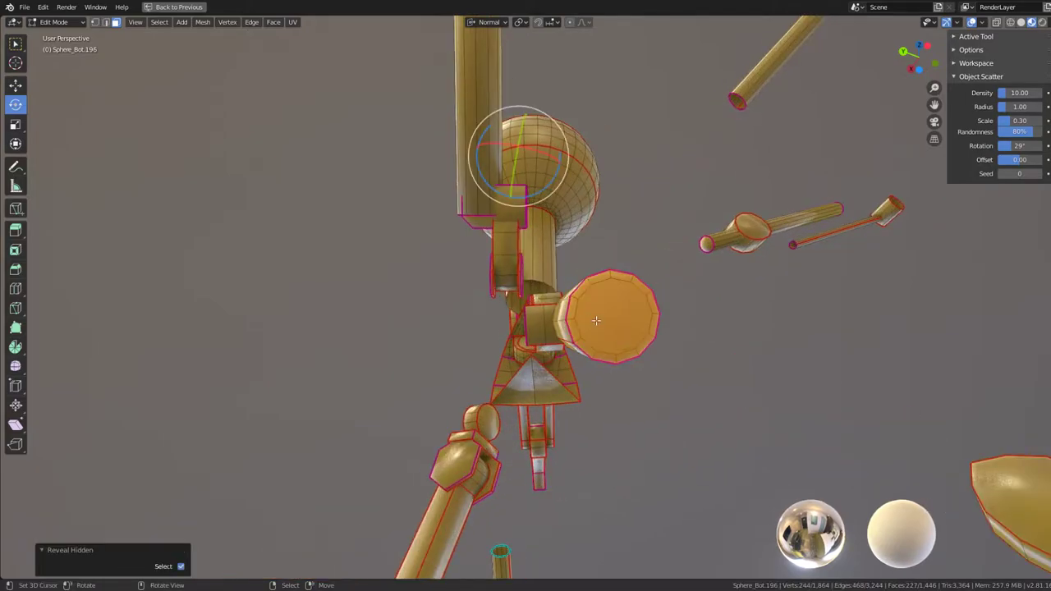
mouse_move(595, 320)
middle_mouse_down()
mouse_move(579, 414)
mouse_move(490, 365)
mouse_move(417, 300)
middle_mouse_up()
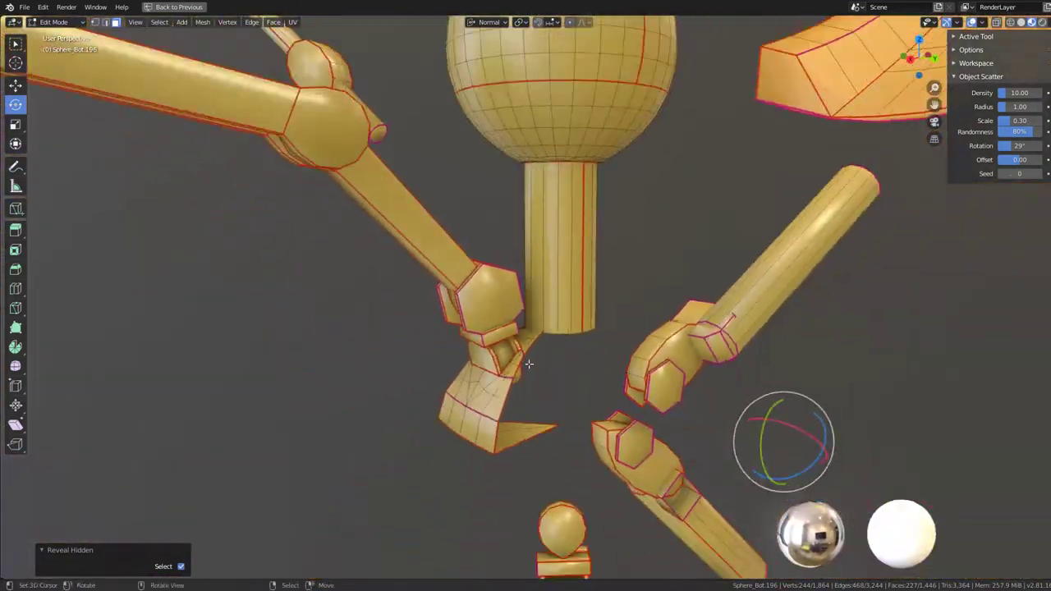
mouse_move(417, 300)
middle_mouse_down()
mouse_move(609, 272)
mouse_move(575, 284)
middle_mouse_up()
key("a")
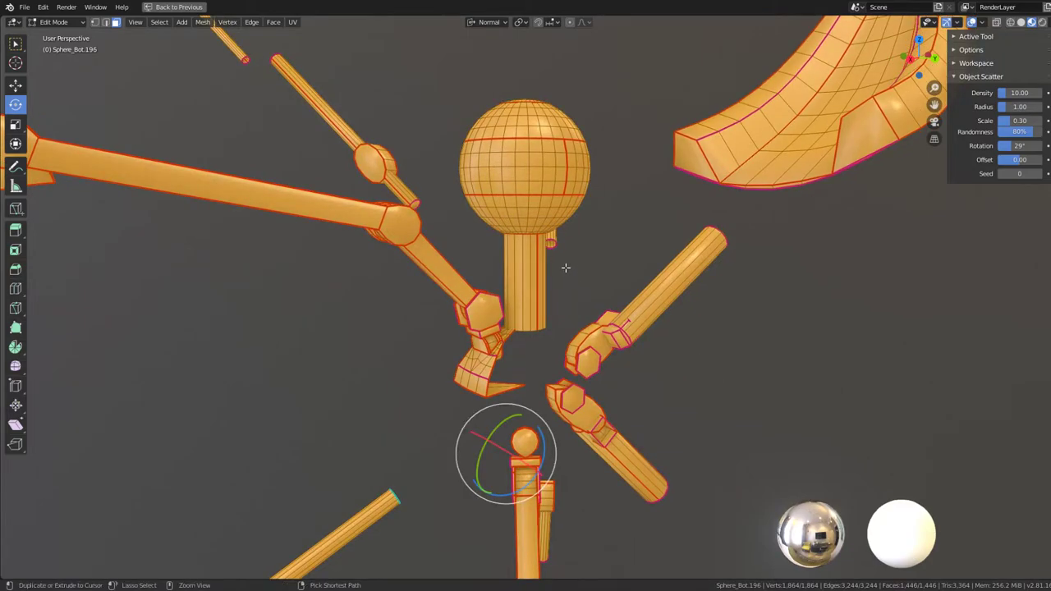
key("ctrl+t")
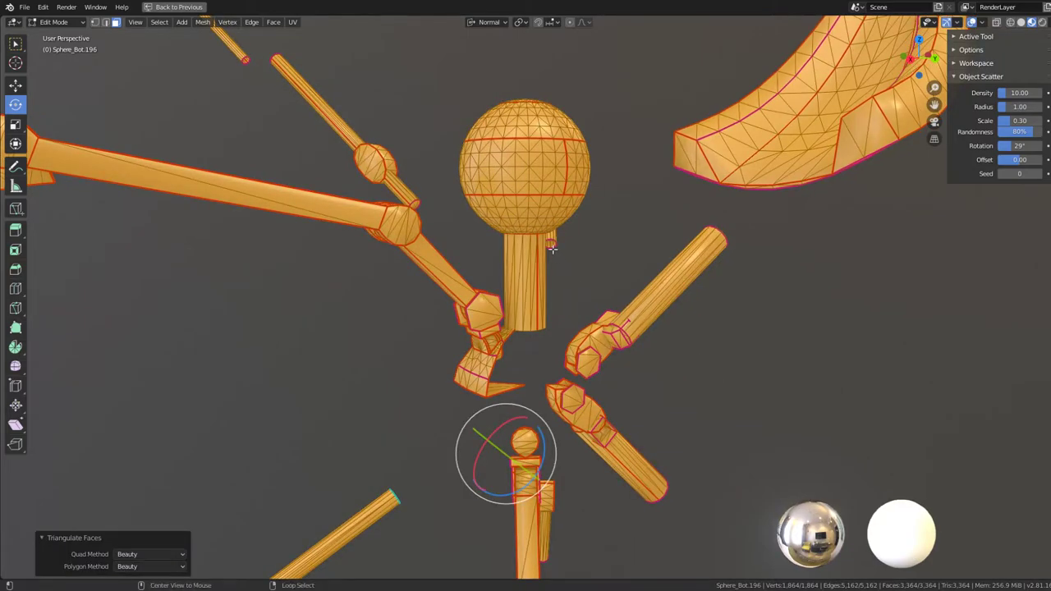
key("alt+h")
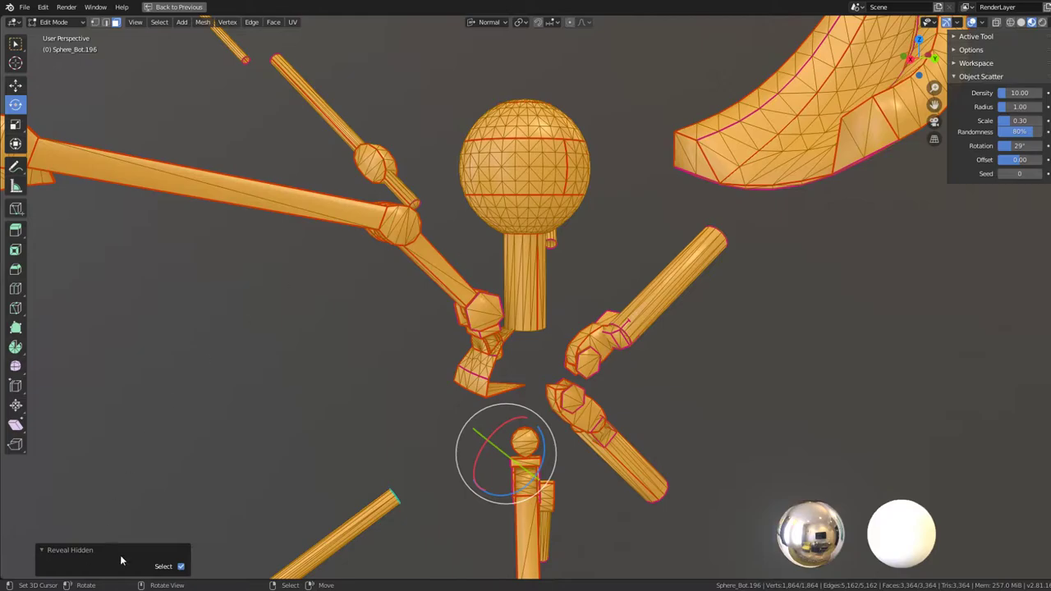
key("alt+j")
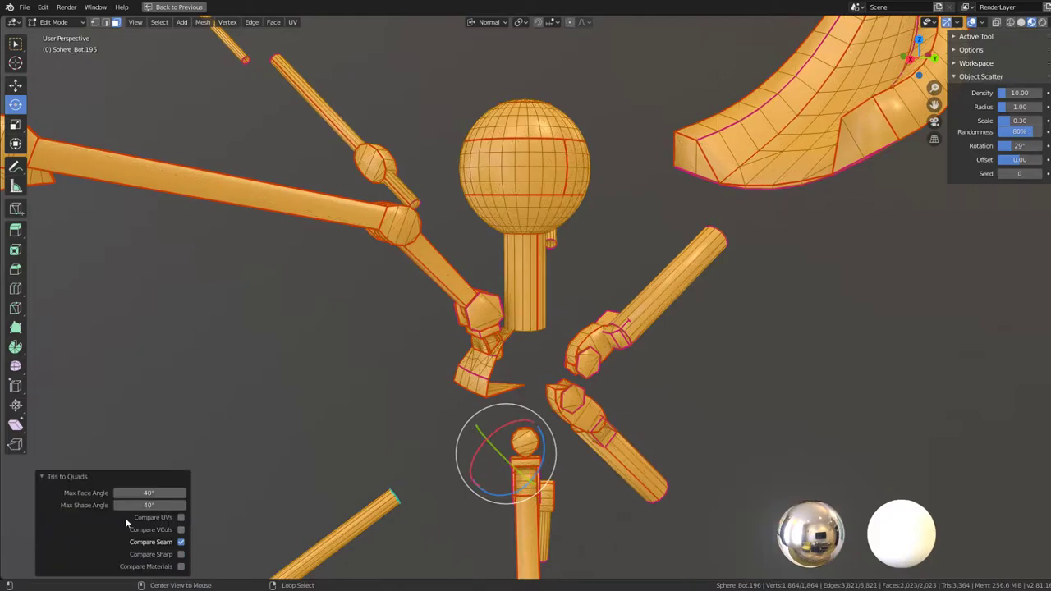
left_click(182, 544)
mouse_move(149, 505)
left_mouse_down()
mouse_move(115, 505)
mouse_move(205, 505)
mouse_move(178, 505)
left_mouse_up()
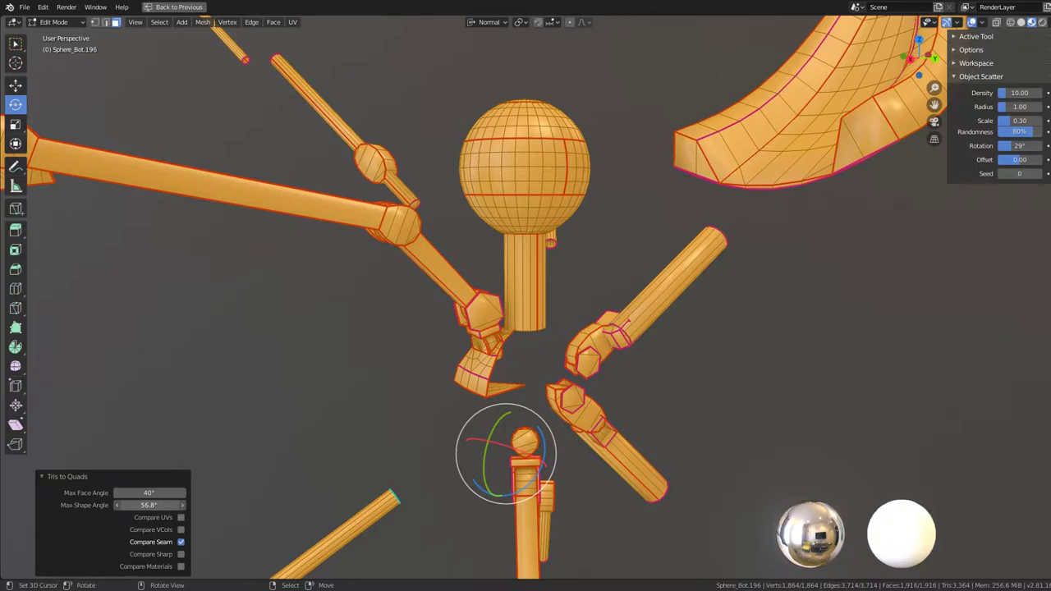
left_click_drag(150, 505, 151, 505)
- Isolate Sphere_Bot.199's triangular holed plate by selecting it linked and hiding everything else
mouse_move(526, 328)
middle_mouse_down()
mouse_move(653, 357)
mouse_move(575, 312)
middle_mouse_up()
scroll(542, 287, "up", 6)
left_click(523, 273)
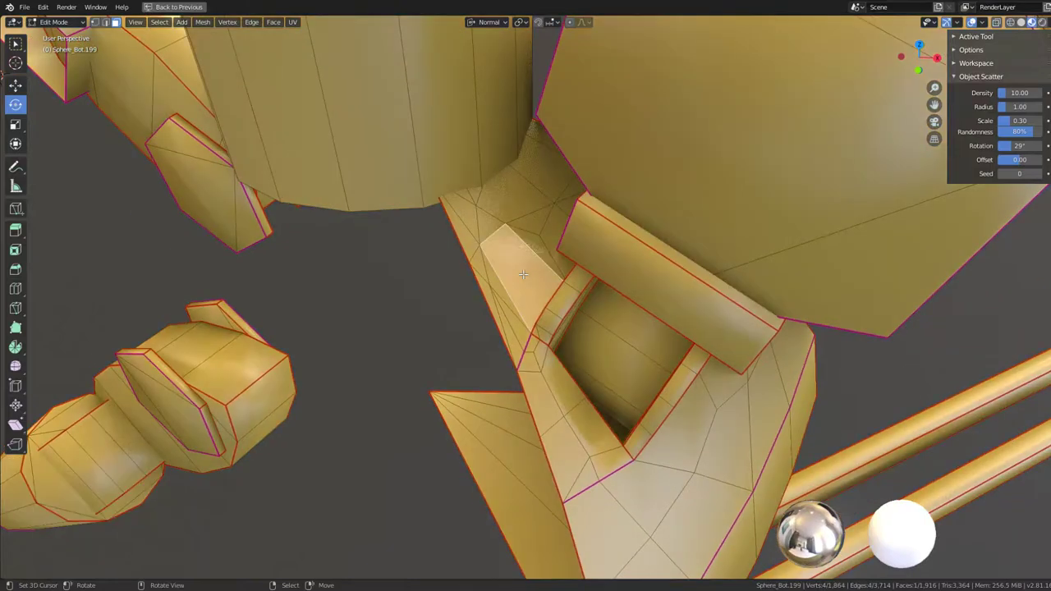
key("l")
key("shift+h")
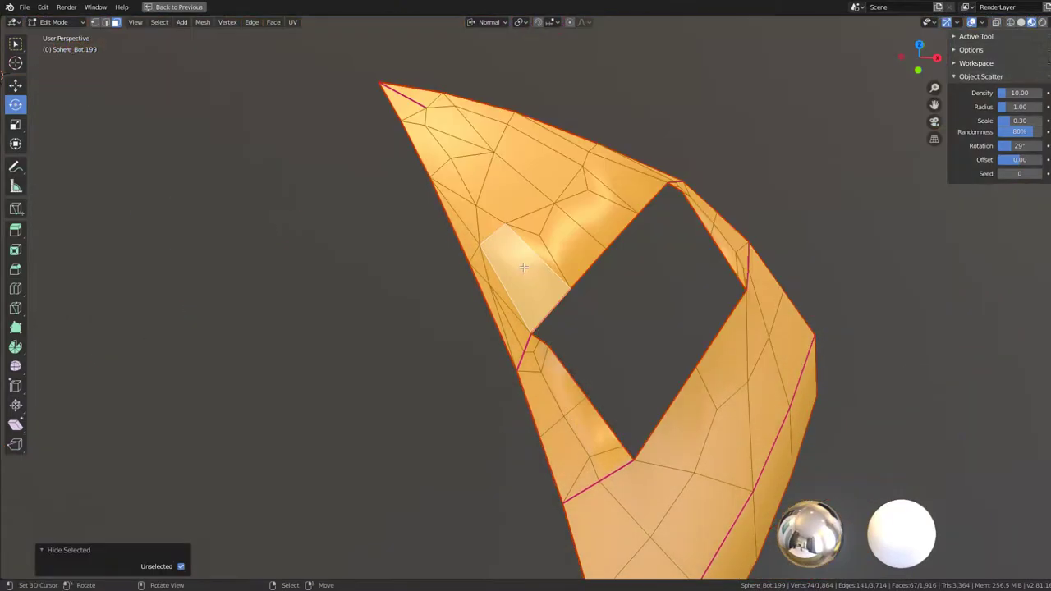
mouse_move(524, 268)
middle_mouse_down()
mouse_move(492, 252)
mouse_move(498, 156)
mouse_move(535, 233)
mouse_move(519, 325)
middle_mouse_up()
- Box-select the upper plate faces and add a knife cut at the pointed tip
key("b")
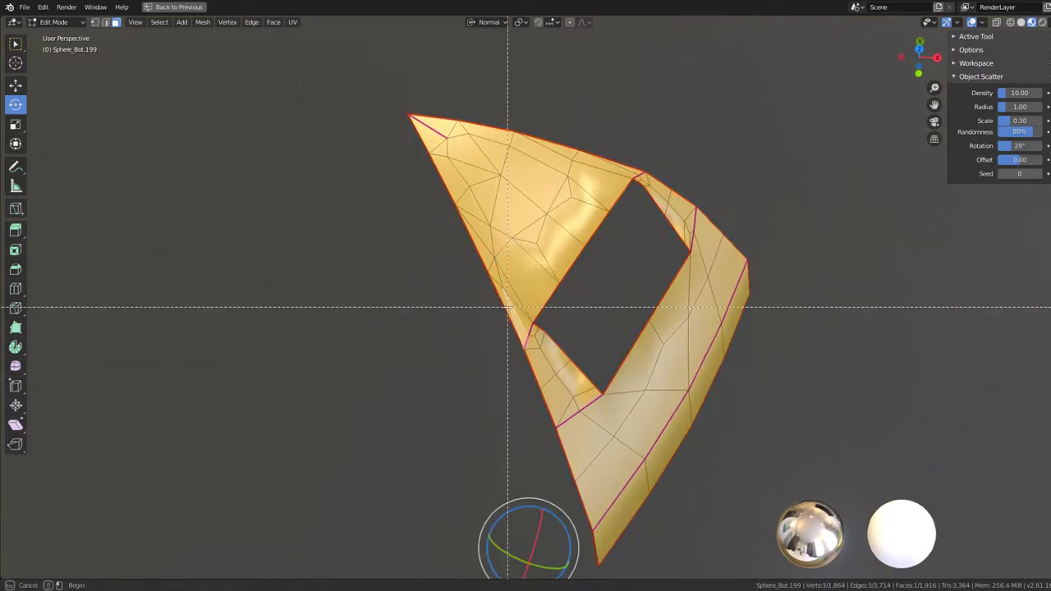
mouse_move(509, 294)
left_mouse_down()
mouse_move(505, 270)
mouse_move(514, 300)
left_mouse_up()
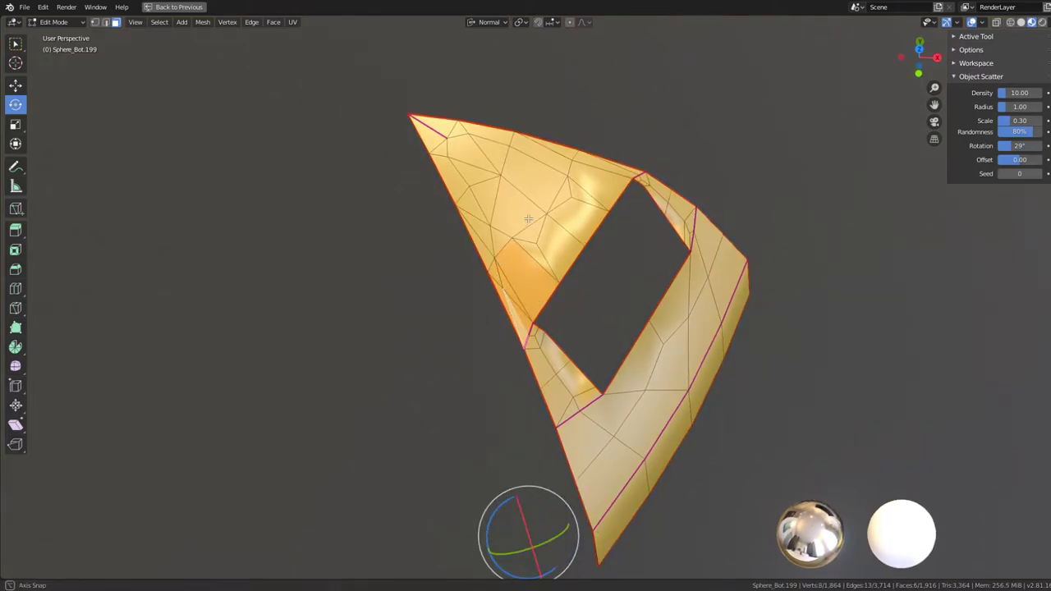
mouse_move(513, 300)
middle_mouse_down()
mouse_move(489, 174)
mouse_move(528, 131)
mouse_move(569, 211)
middle_mouse_up()
key("k")
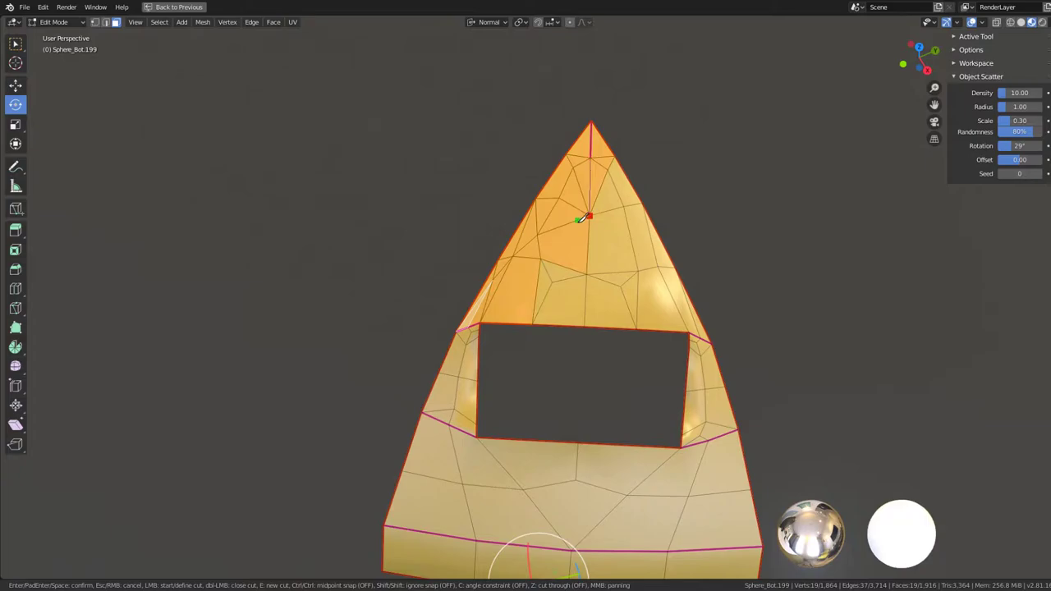
key("Return")
- Box-select the plate faces above the hole
left_click(533, 274)
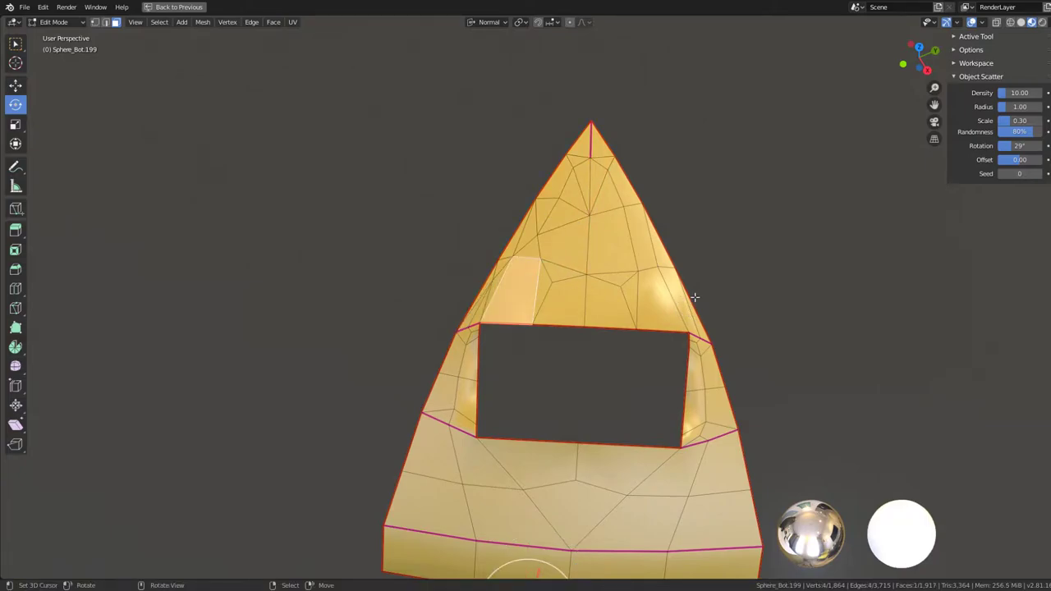
key("b")
left_click_drag(420, 299, 744, 103)
mouse_move(744, 103)
middle_mouse_down()
mouse_move(591, 178)
mouse_move(600, 192)
middle_mouse_up()
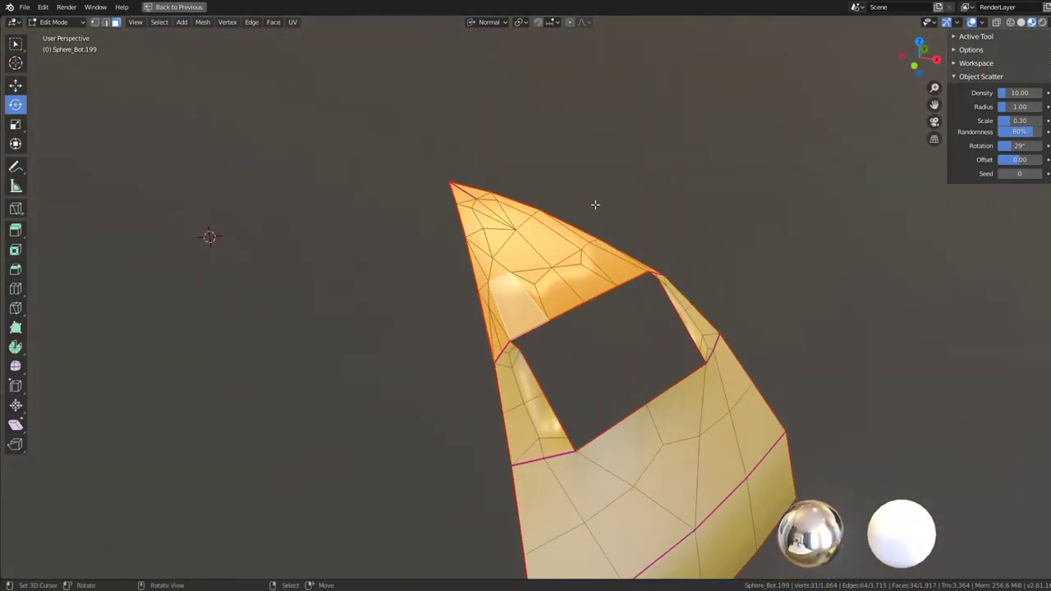
- Limited Dissolve the faces above the hole, lowering the Max Angle to 0°
key("q")
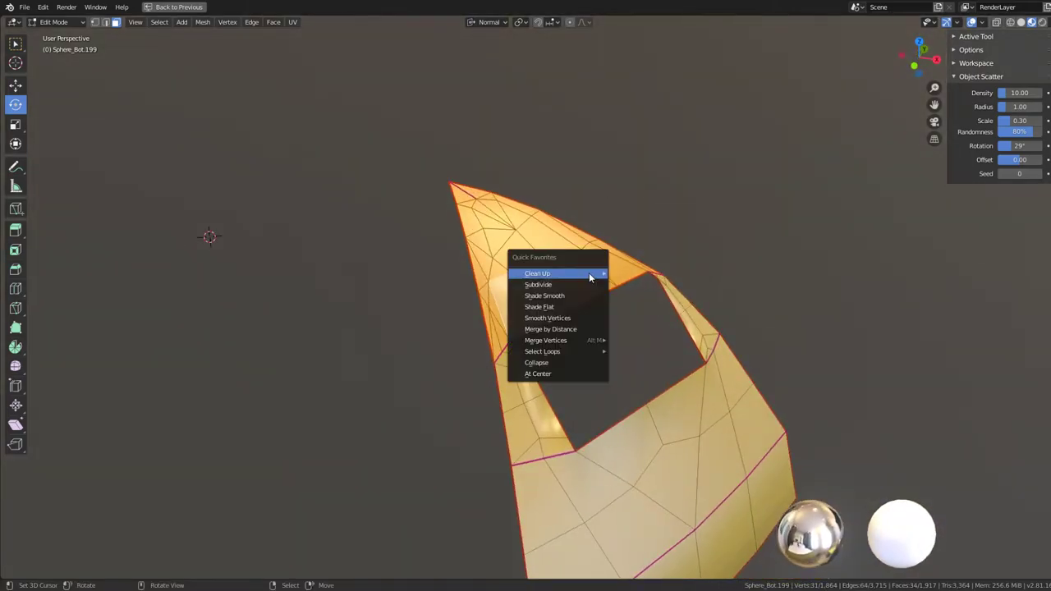
left_click(658, 311)
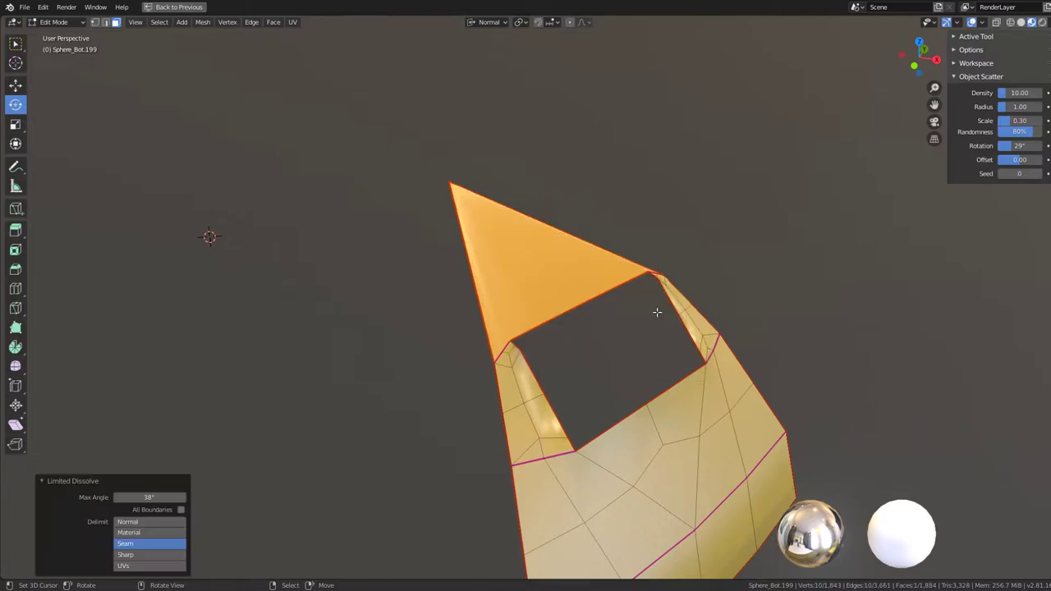
left_click_drag(164, 497, 144, 497)
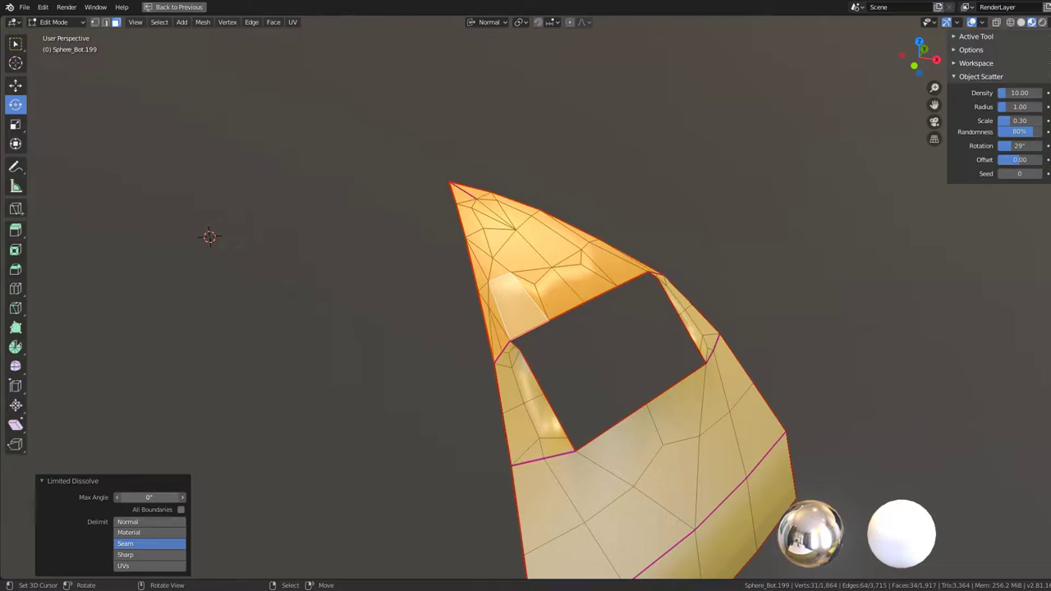
mouse_move(243, 456)
middle_mouse_down()
mouse_move(307, 387)
mouse_move(320, 411)
mouse_move(479, 423)
middle_mouse_up()
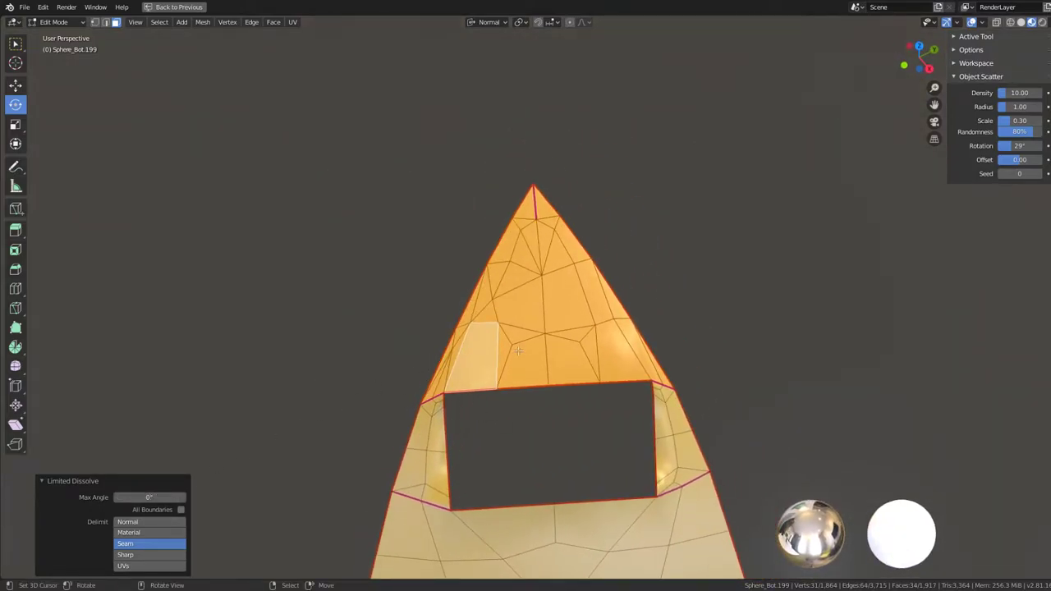
middle_click_drag(479, 422, 662, 109)
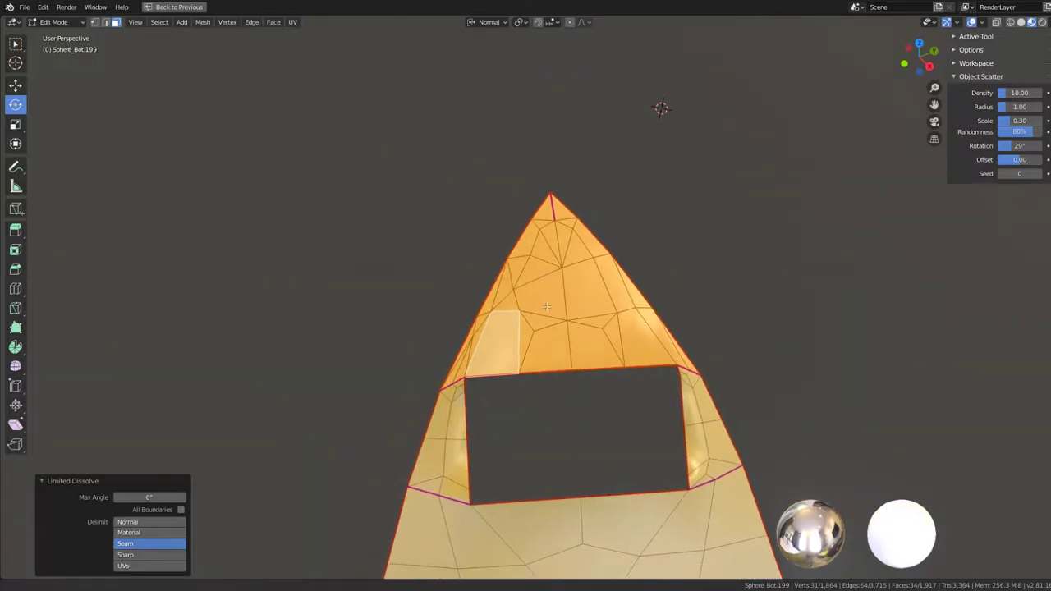
middle_click_drag(546, 306, 555, 308)
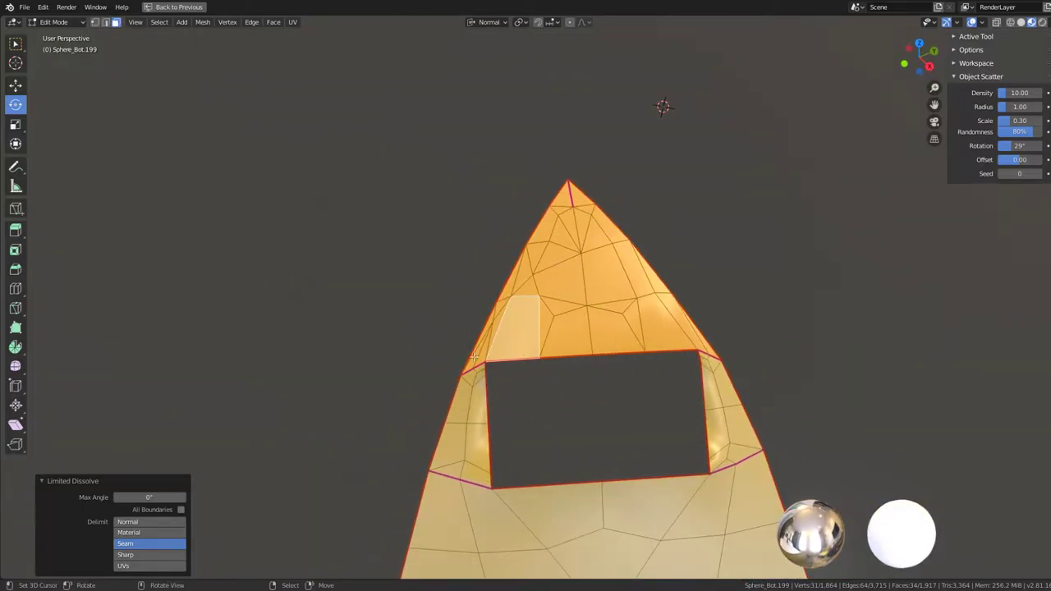
- Select the face above the hole plus a left-edge face and dissolve them into one
left_click(475, 355)
scroll(476, 353, "up", 2)
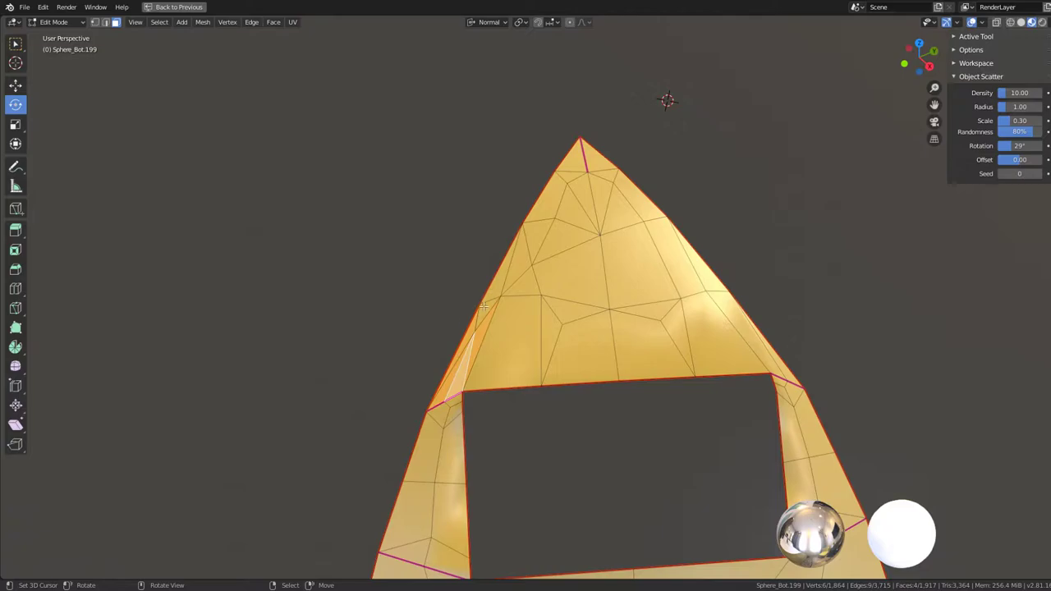
left_click(477, 320, "shift")
key("ctrl+x")
- Select the narrow strip along the plate's right edge and Limited Dissolve it
middle_click_drag(477, 314, 731, 383)
left_click(732, 425, "shift")
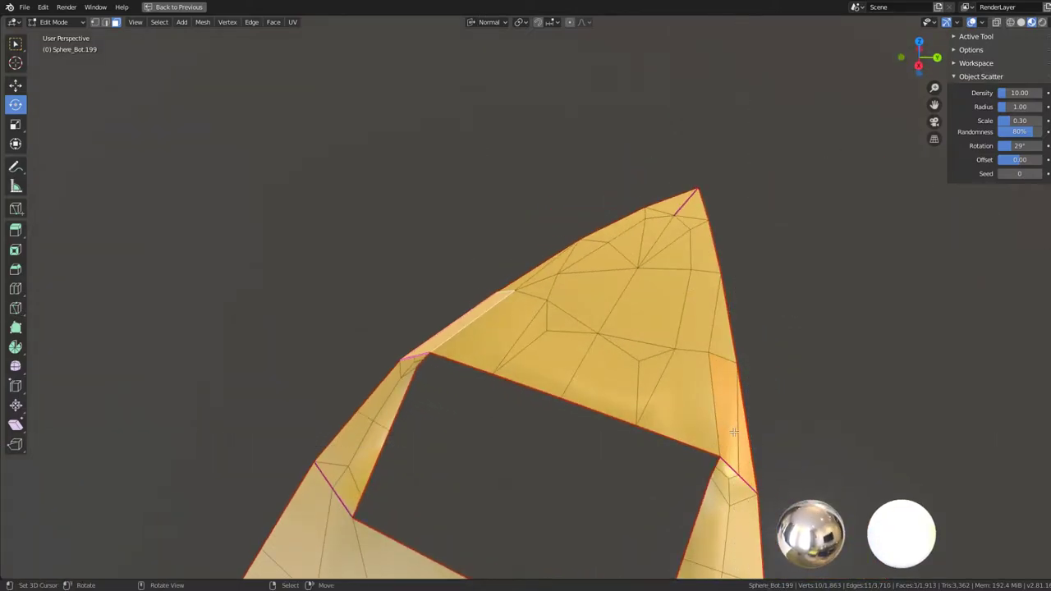
middle_click_drag(576, 352, 762, 441)
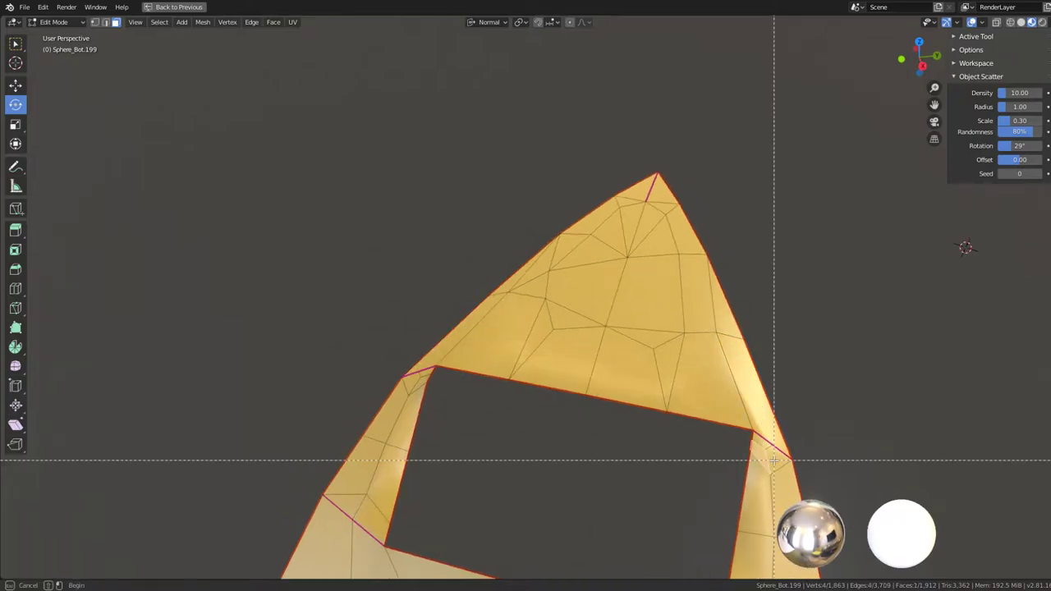
left_click(790, 403, "shift")
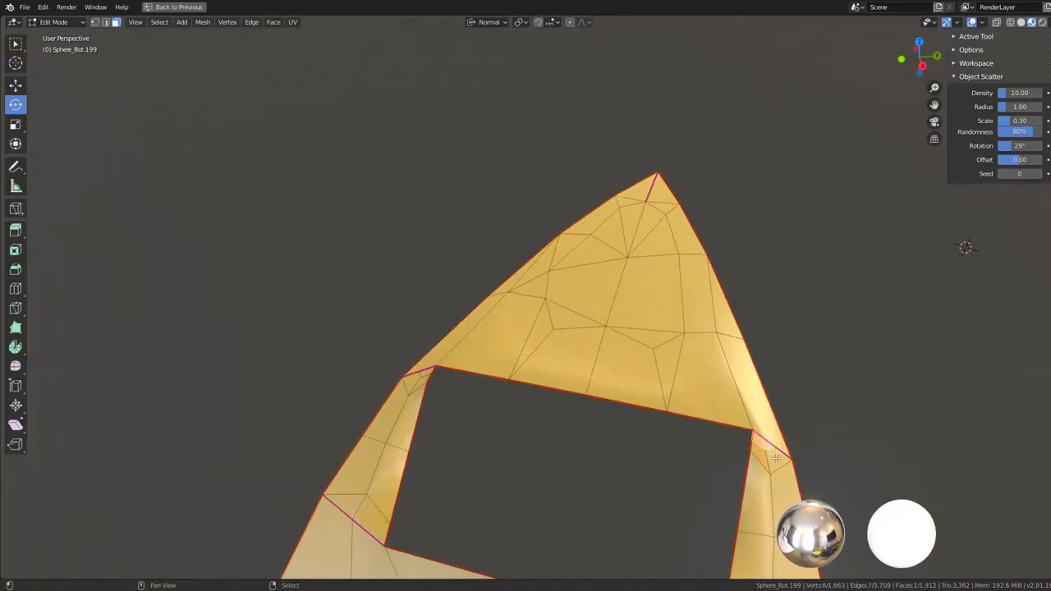
key("q")
left_click(844, 439)
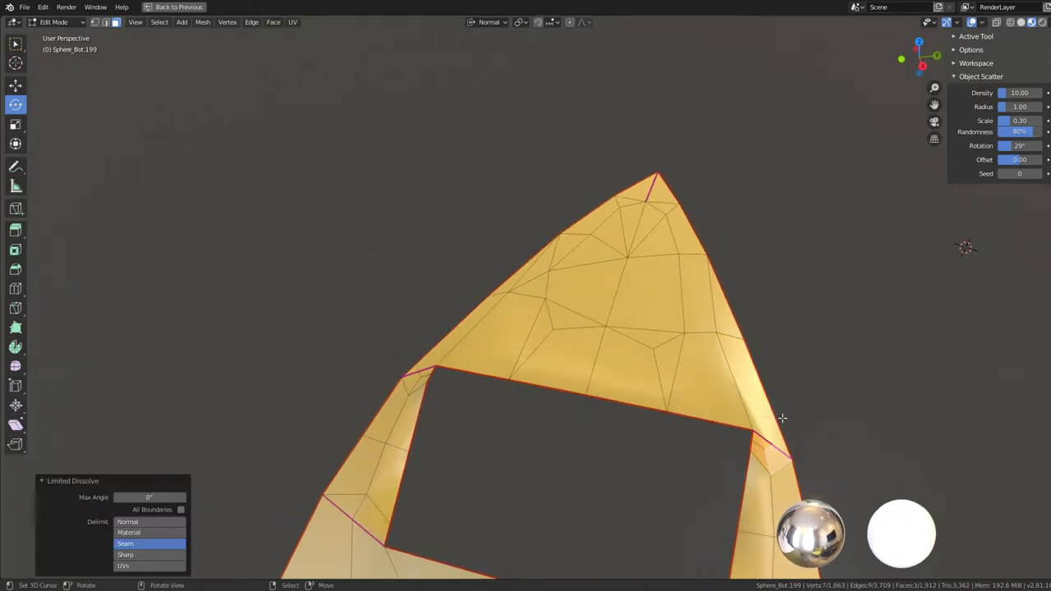
- Add another right-edge face and Limited Dissolve, setting Max Angle to 1.4° then 22.5°
left_click(765, 425, "shift")
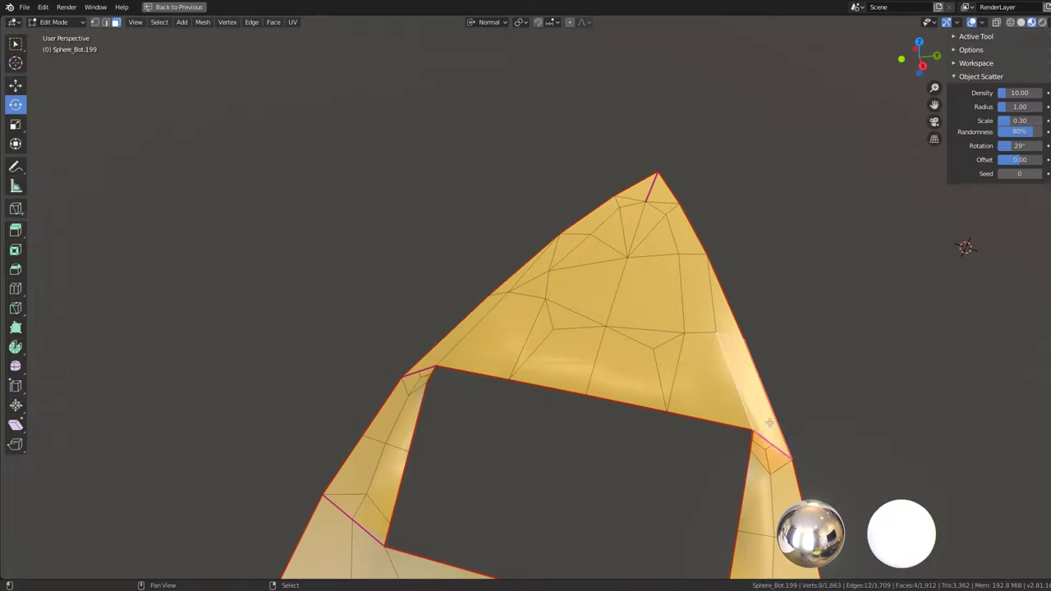
key("q")
left_click(950, 428)
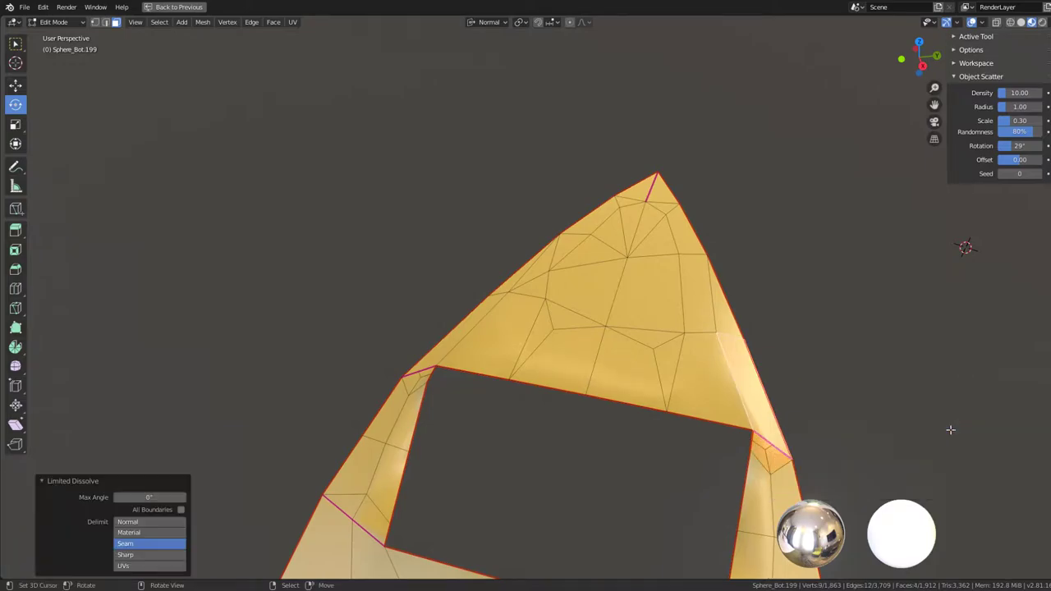
left_click(124, 497)
type("1.4")
key("Return")
left_click_drag(149, 497, 180, 497)
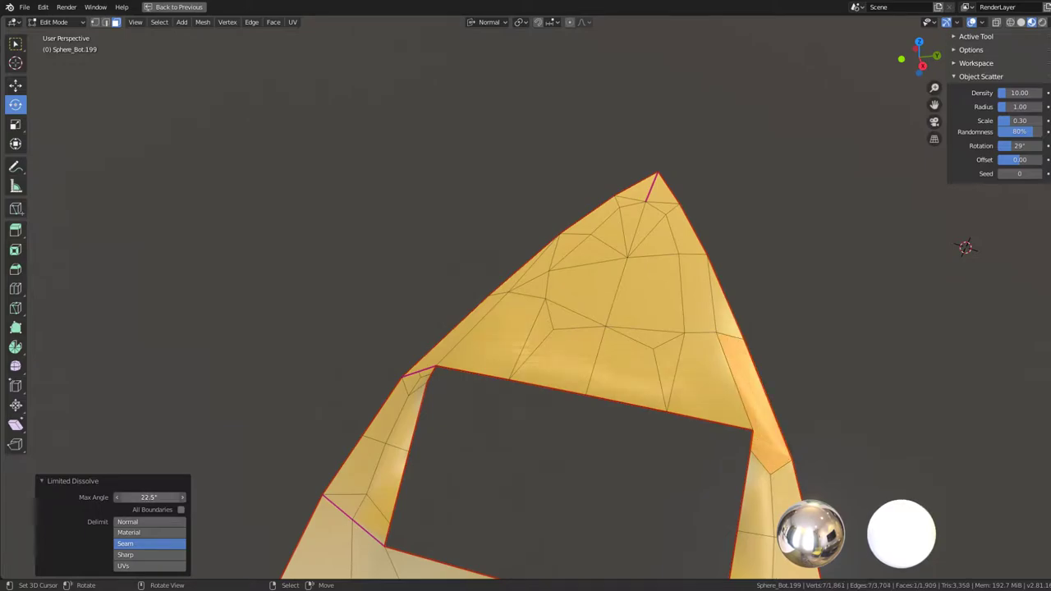
- Triangulate the selected faces and rejoin them as quads
key("ctrl+t")
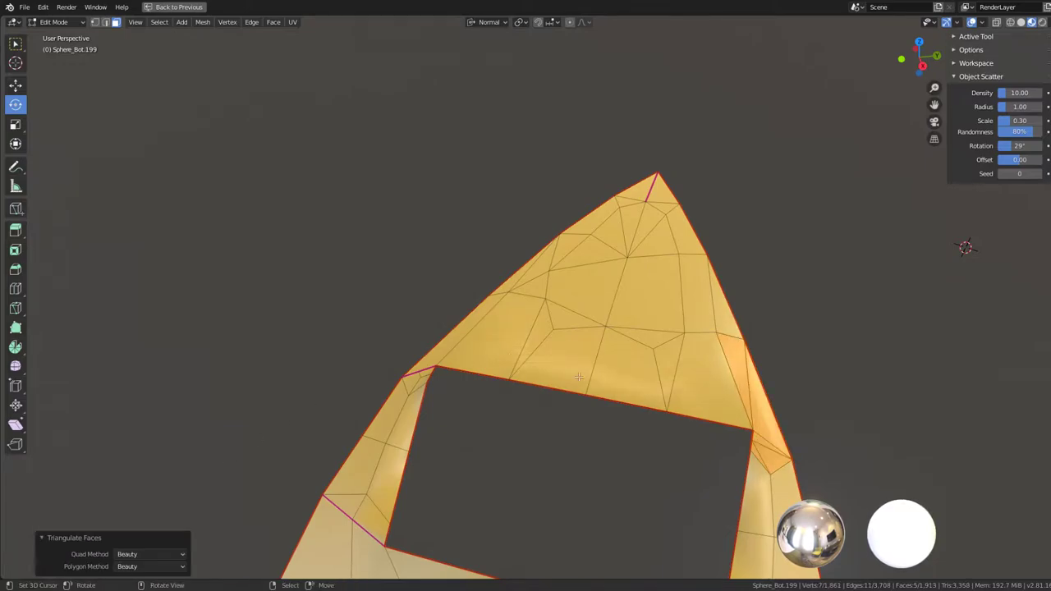
key("alt+j")
left_click(811, 497)
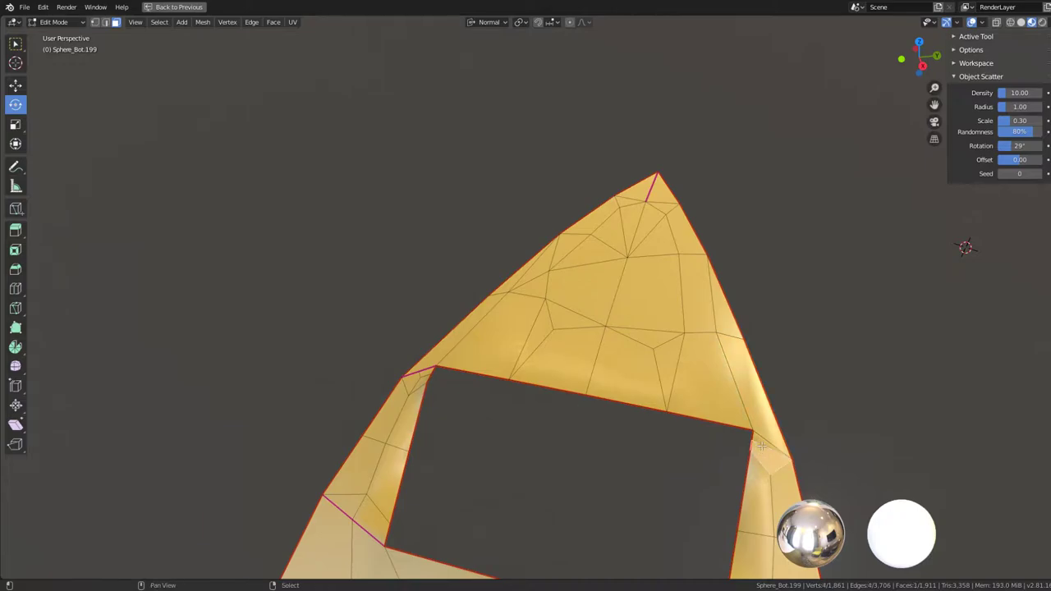
middle_click_drag(811, 496, 521, 401)
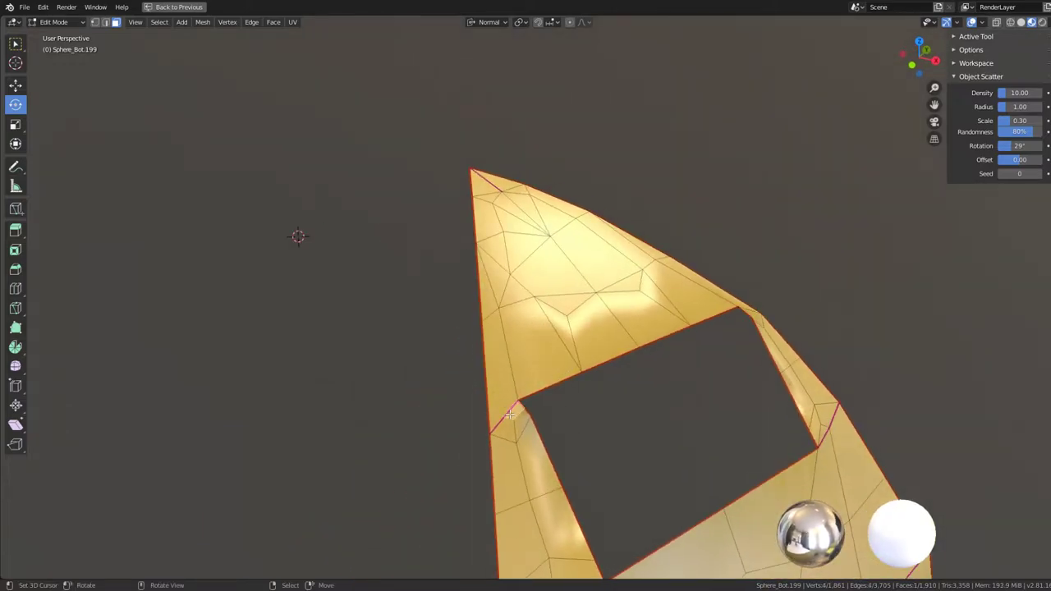
- Select the strip beside the hole's lower-left corner and limited-dissolve it
left_click(507, 411, "shift")
key("q")
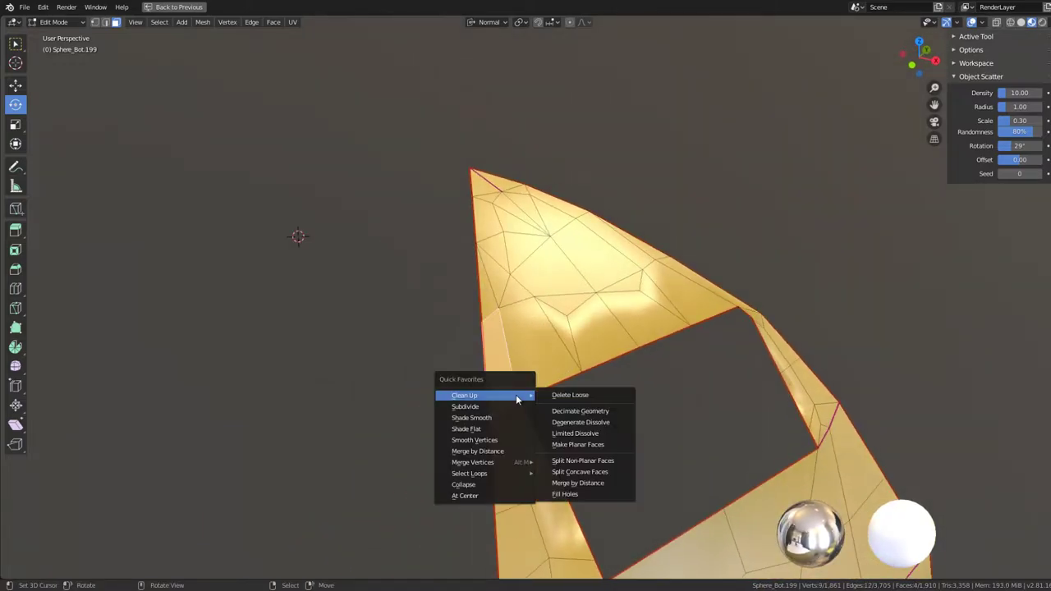
left_click(571, 430)
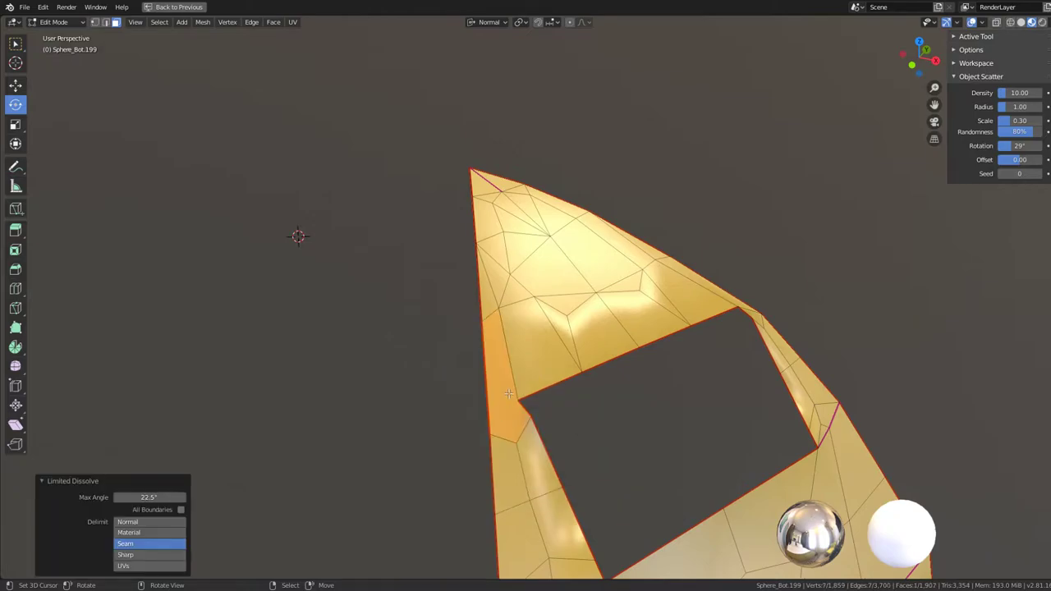
key("k")
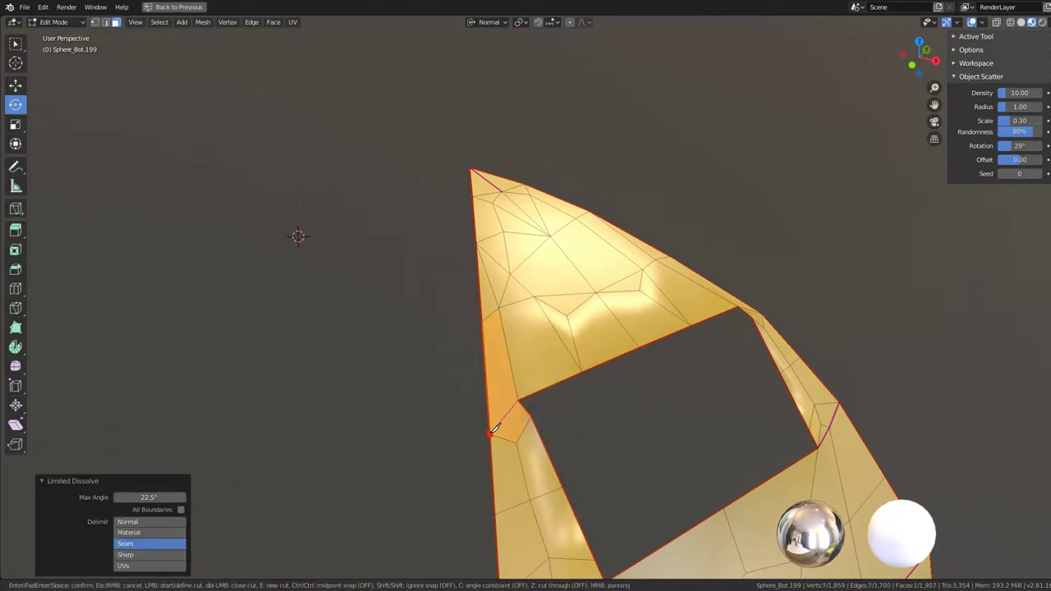
mouse_move(574, 349)
middle_mouse_down()
mouse_move(557, 366)
mouse_move(572, 339)
middle_mouse_up()
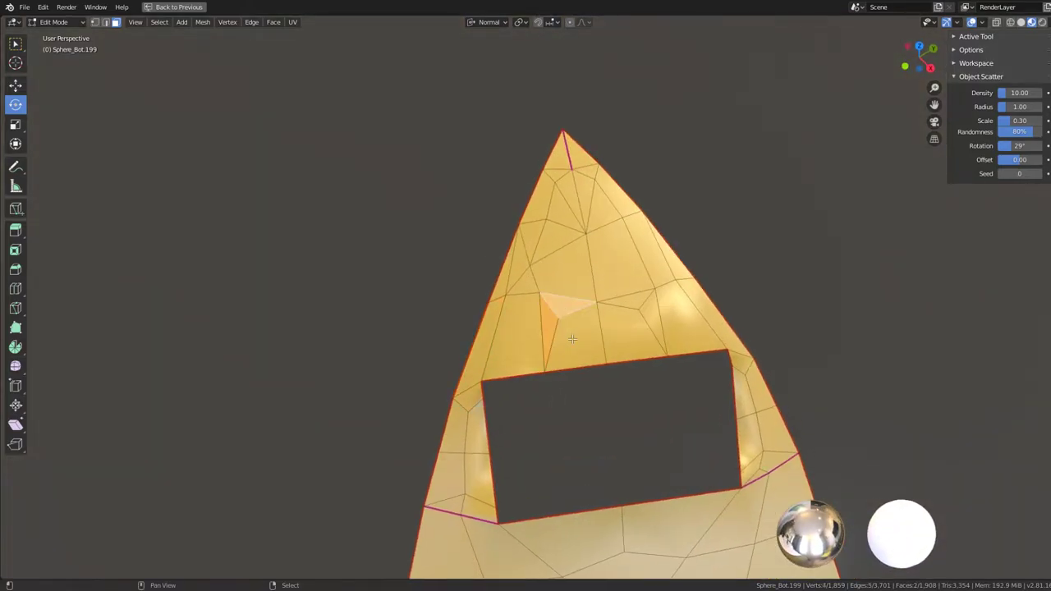
- Dissolve redundant edges on the part and run Limited Dissolve on the faces
key("q")
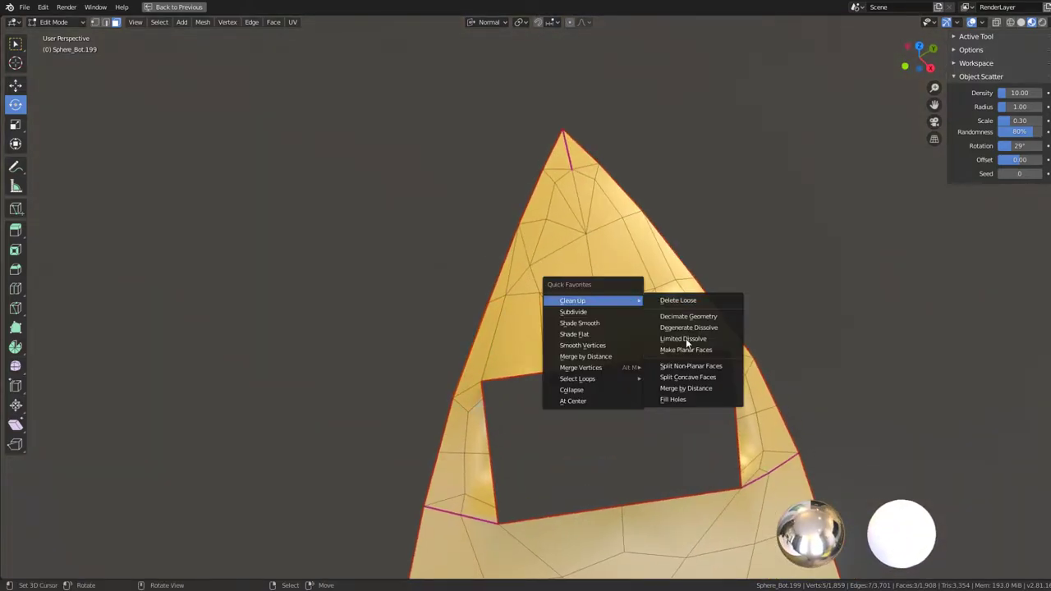
left_click(685, 339)
left_click(632, 324)
key("q")
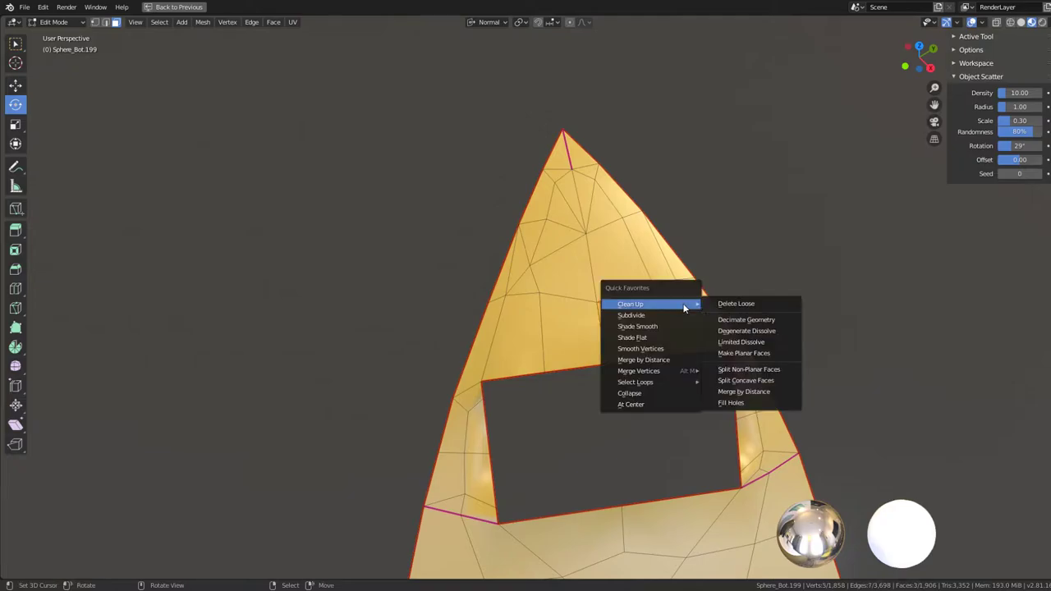
left_click(755, 342)
middle_click_drag(723, 353, 525, 345)
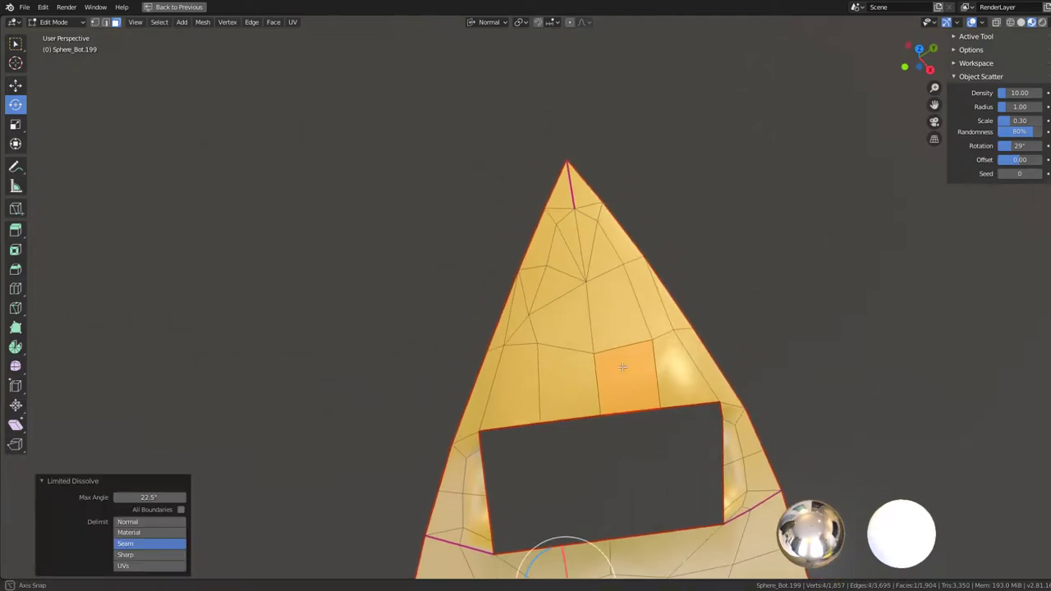
- Select the faces above the window opening and switch to vertex selection, test-moving without committing
left_click(512, 339)
left_click(549, 334)
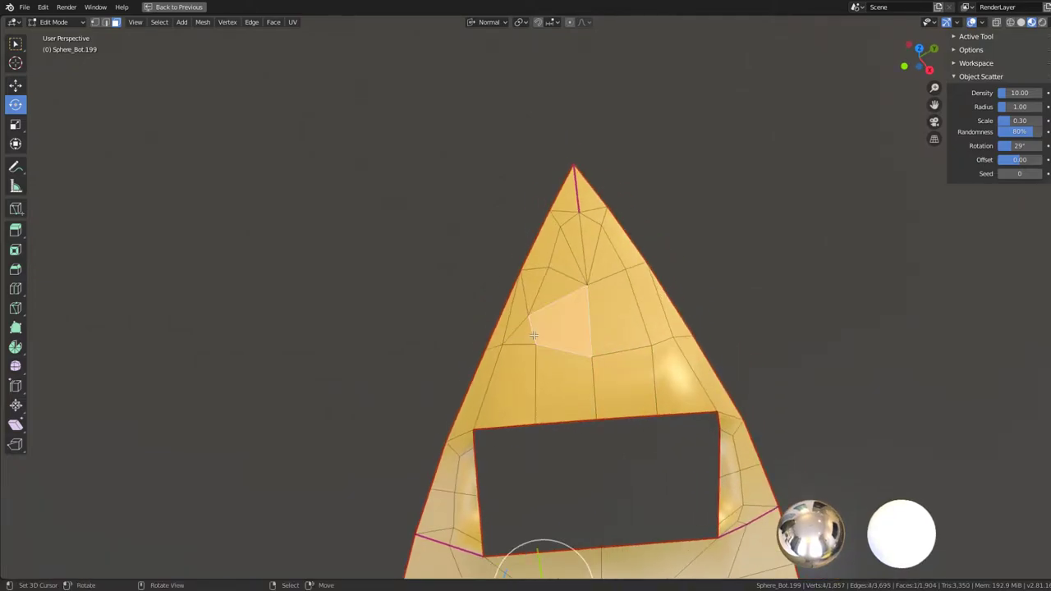
left_click(94, 23)
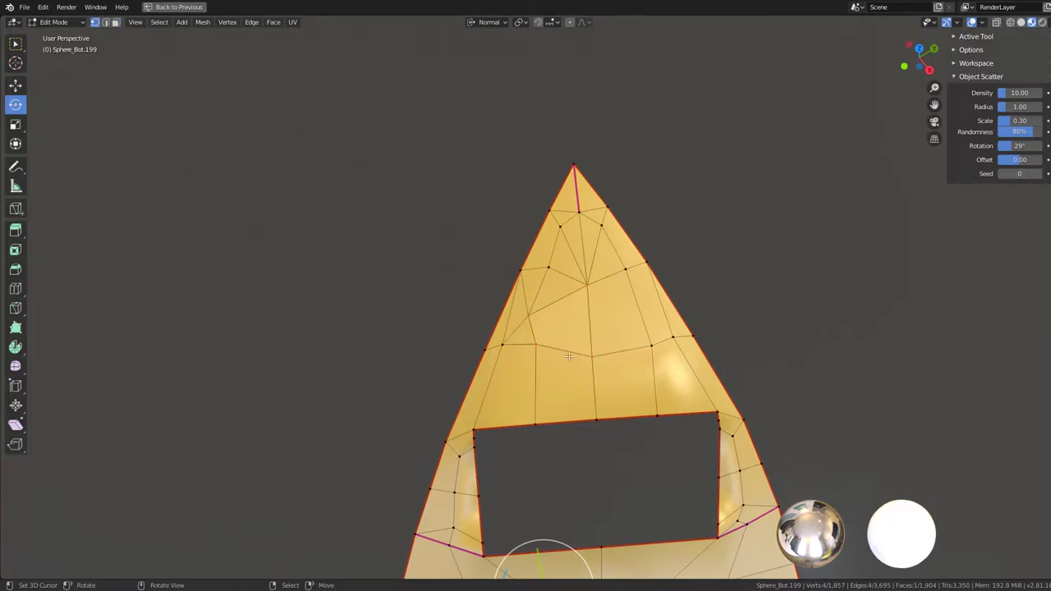
mouse_move(536, 361)
middle_mouse_down()
mouse_move(581, 278)
mouse_move(537, 347)
mouse_move(545, 288)
mouse_move(540, 348)
middle_mouse_up()
key("g")
right_click(537, 347)
key("g")
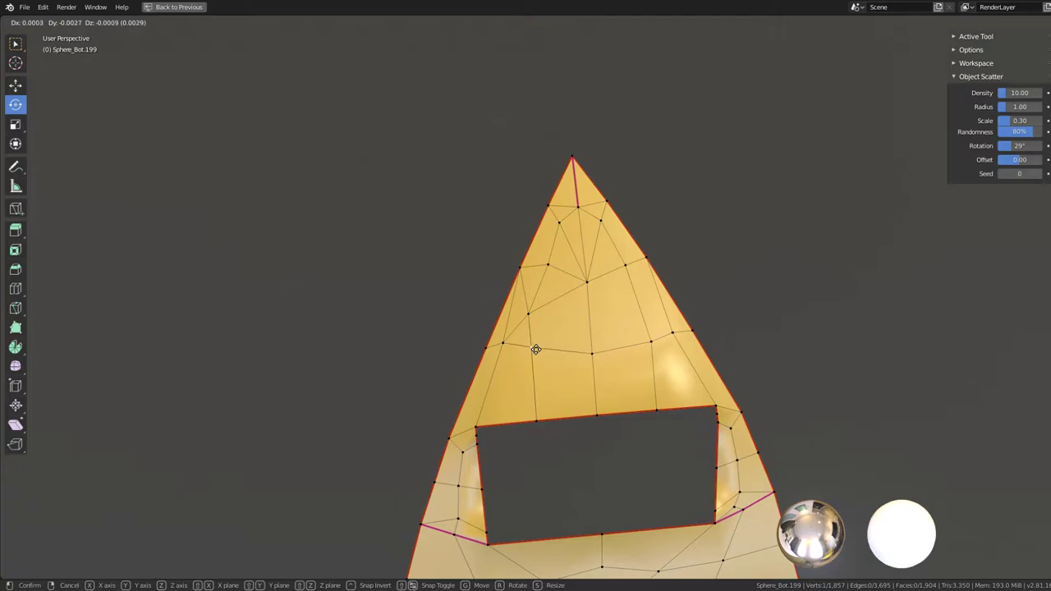
right_click(536, 350)
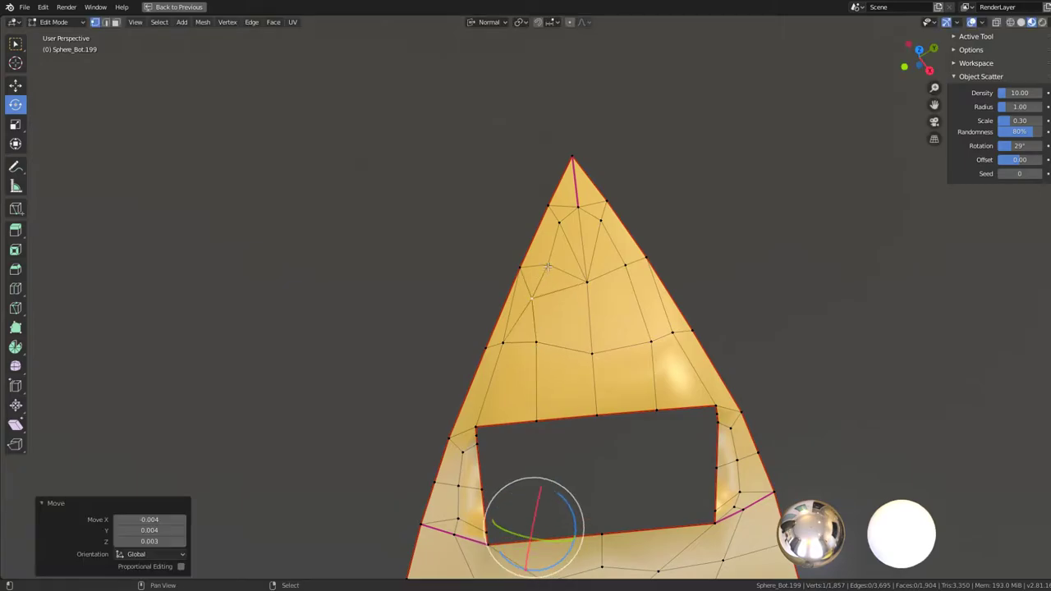
- Merge the two close vertices At Center and select the whole connected part
key("q")
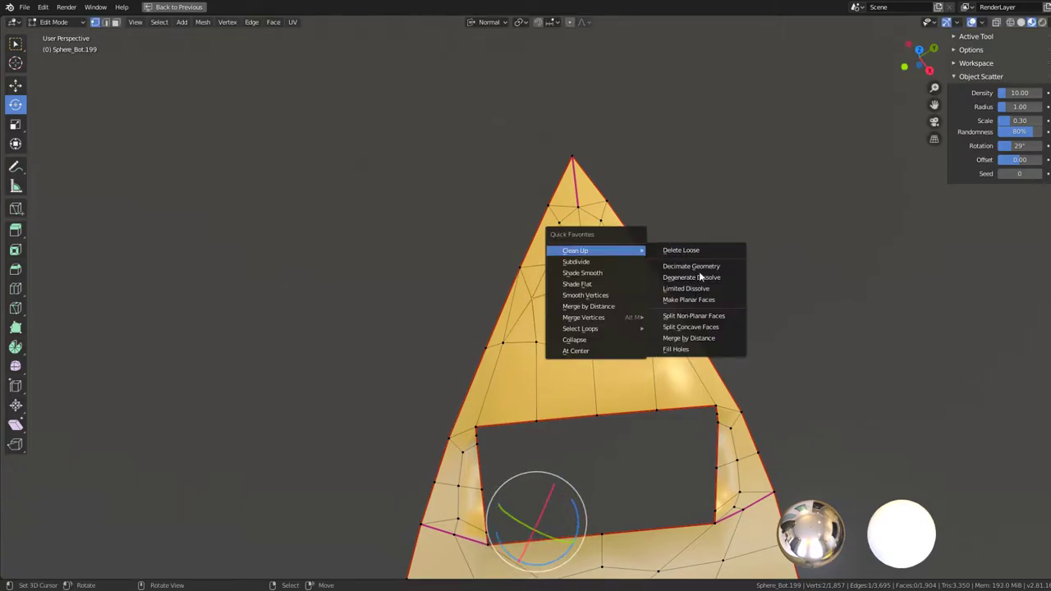
mouse_move(584, 317)
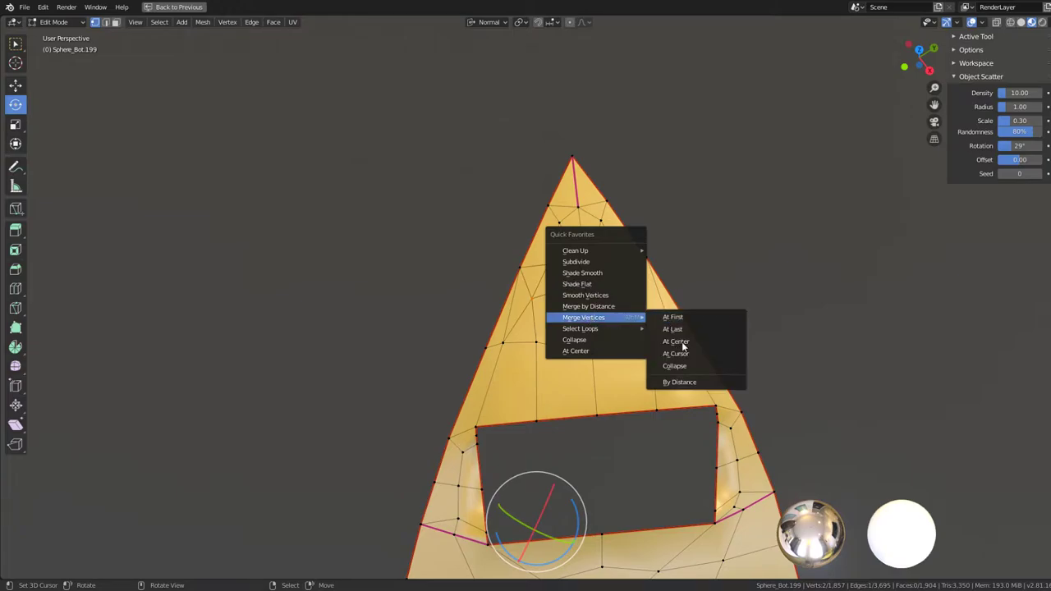
left_click(682, 342)
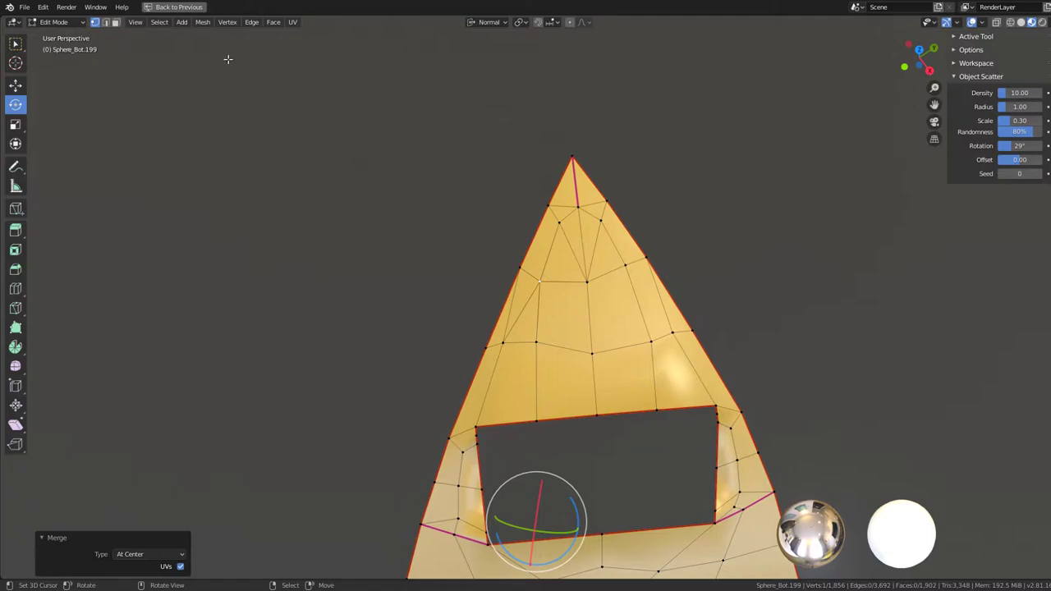
scroll(662, 312, "down", 4)
key("ctrl+l")
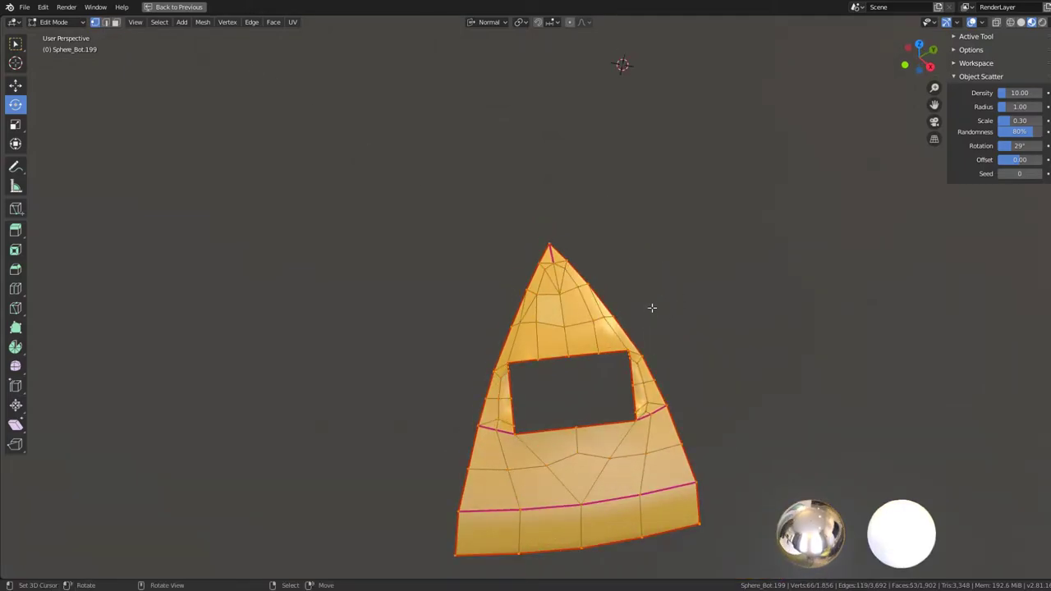
- Convert the cleaned part's triangles to quads and leave Edit Mode to view the robot
key("alt+j")
mouse_move(649, 303)
middle_mouse_down()
mouse_move(584, 305)
mouse_move(597, 245)
middle_mouse_up()
key("Tab")
scroll(606, 274, "down", 3)
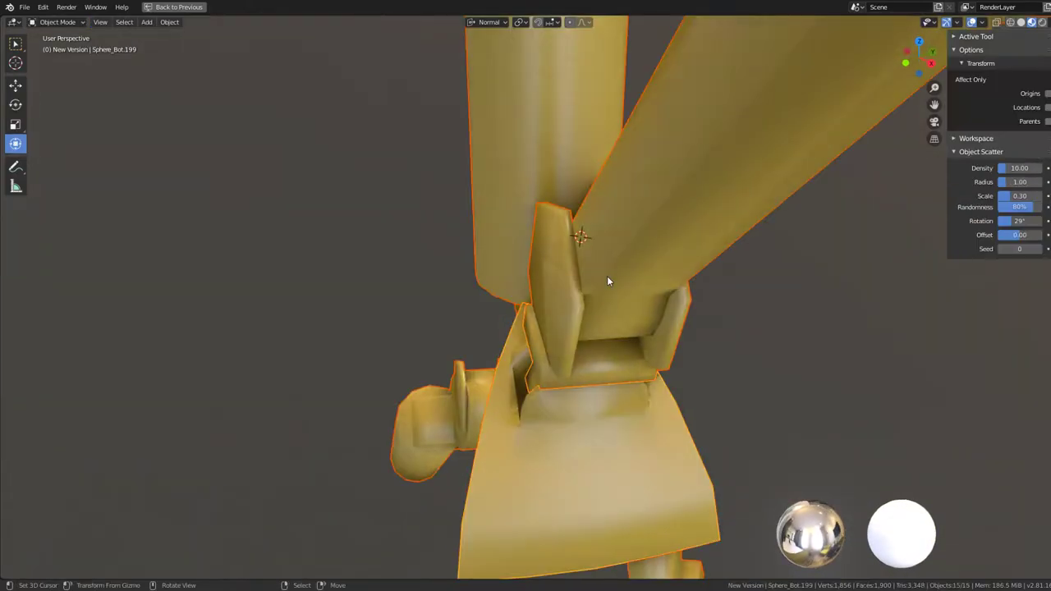
scroll(612, 286, "down", 3)
scroll(558, 279, "down", 3)
middle_click_drag(470, 265, 462, 201)
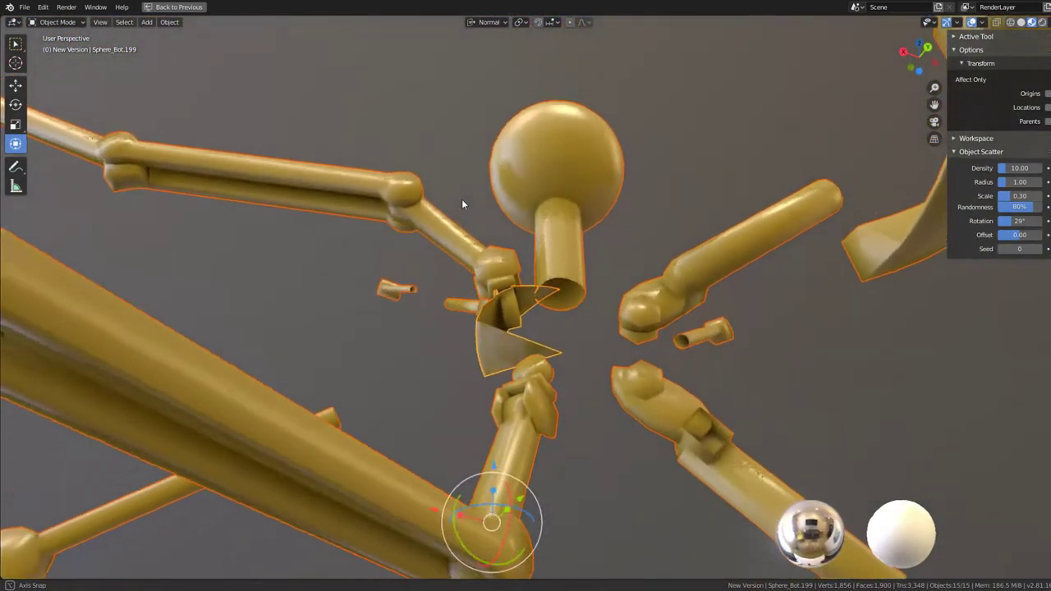
- Re-enter Edit Mode, reveal all hidden geometry and inspect the robot around the sphere head
key("Tab")
key("alt+h")
scroll(519, 243, "up", 3)
mouse_move(518, 243)
middle_mouse_down()
mouse_move(541, 302)
mouse_move(593, 255)
mouse_move(567, 325)
middle_mouse_up()
scroll(593, 255, "up", 5)
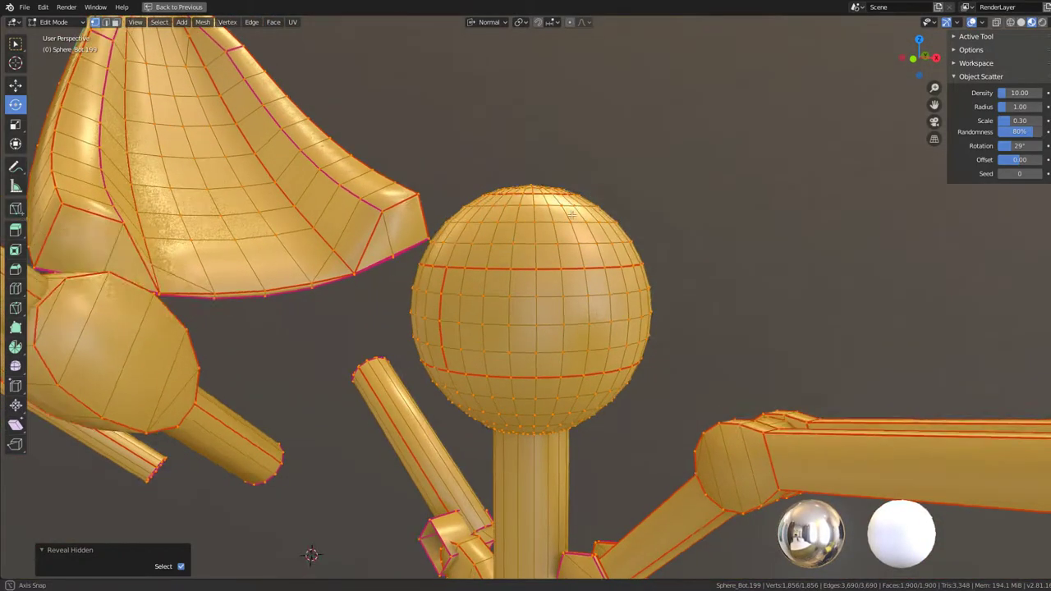
middle_click_drag(192, 100, 573, 280)
scroll(574, 280, "up", 3)
scroll(574, 280, "up", 2)
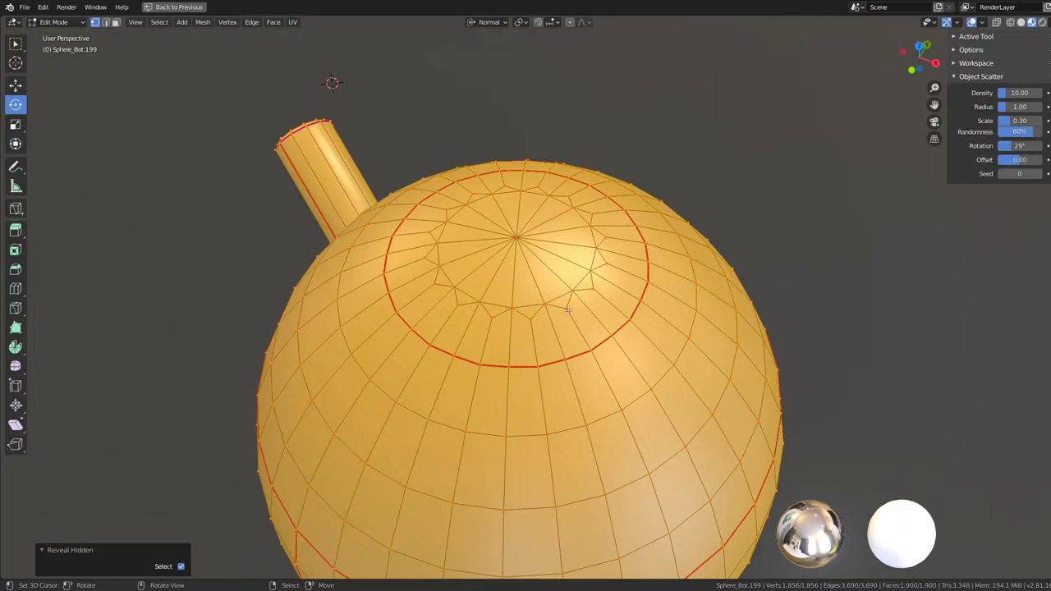
scroll(542, 342, "down", 3)
mouse_move(542, 343)
middle_mouse_down()
mouse_move(554, 176)
mouse_move(559, 197)
middle_mouse_up()
scroll(553, 175, "up", 3)
scroll(553, 175, "down", 5)
- Restore the normal layout, edit all parts and switch to the UV Editing workspace
key("Tab")
scroll(558, 197, "up", 3)
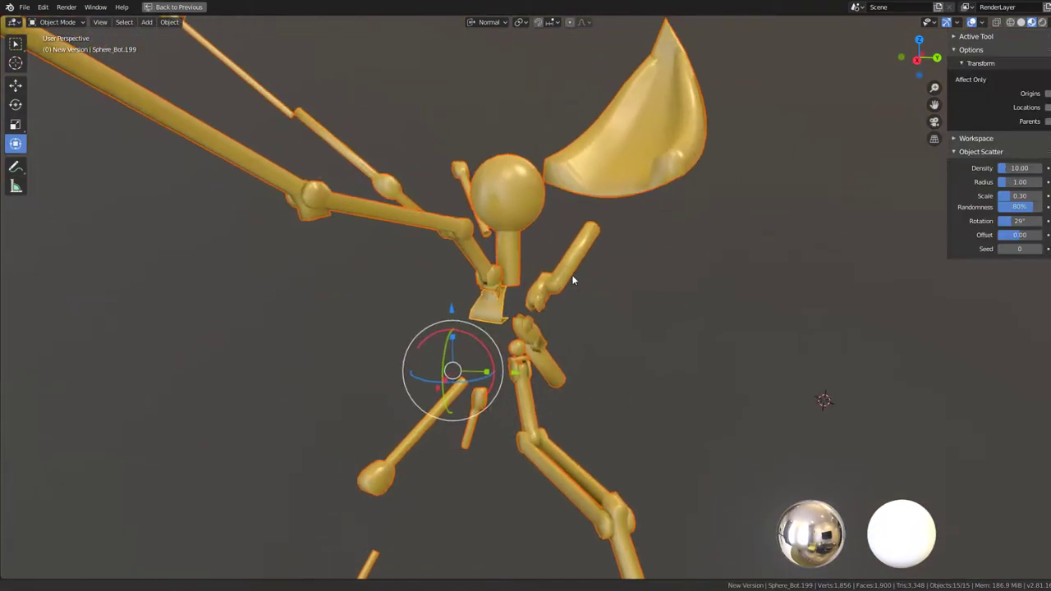
scroll(572, 274, "up", 3)
scroll(513, 241, "up", 2)
mouse_move(478, 237)
middle_mouse_down()
mouse_move(307, 258)
mouse_move(444, 253)
middle_mouse_up()
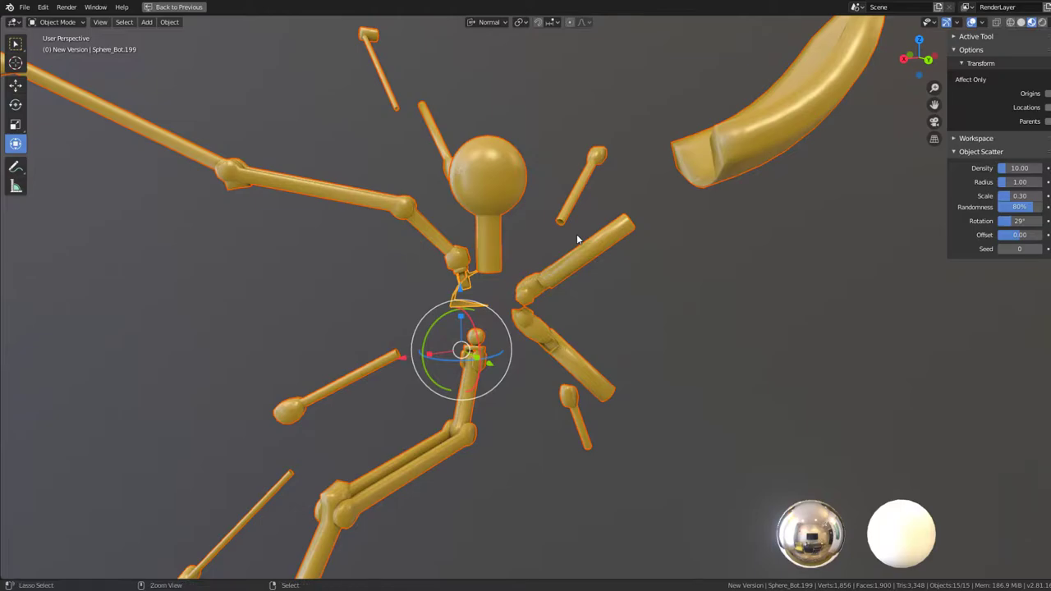
key("ctrl+space")
key("Tab")
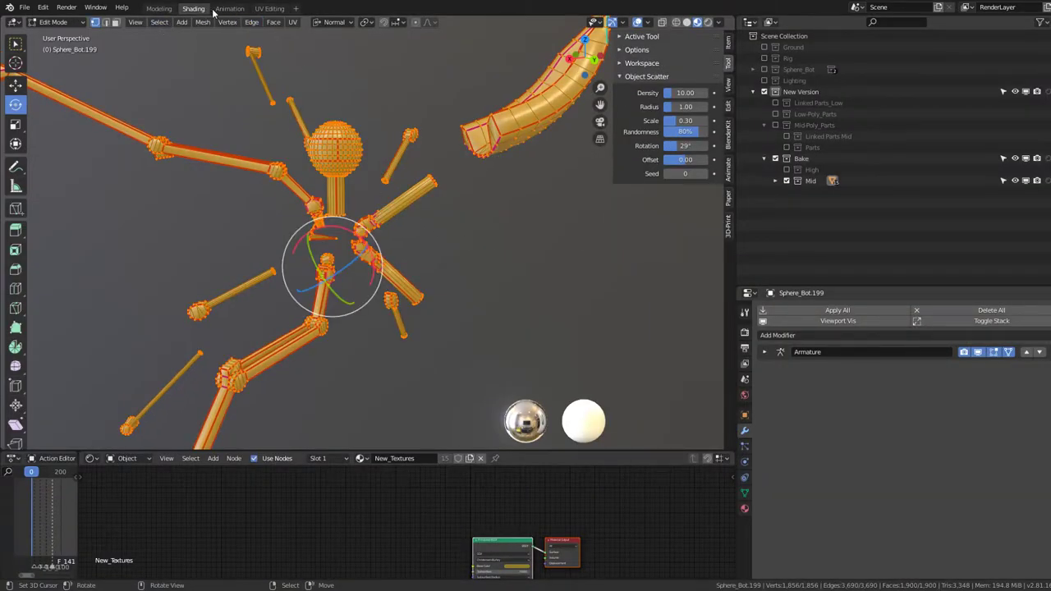
left_click(267, 8)
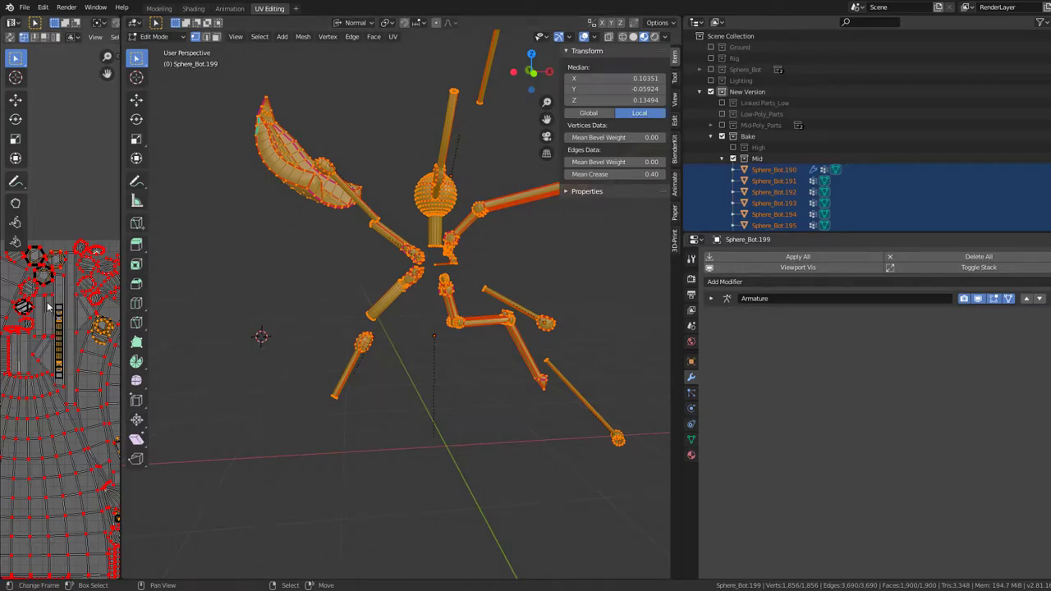
- Maximize the UV editor and zoom around Sphere_Bot.199's UV islands to inspect the layout
key("ctrl+space")
scroll(635, 246, "up", 1)
scroll(634, 246, "up", 4)
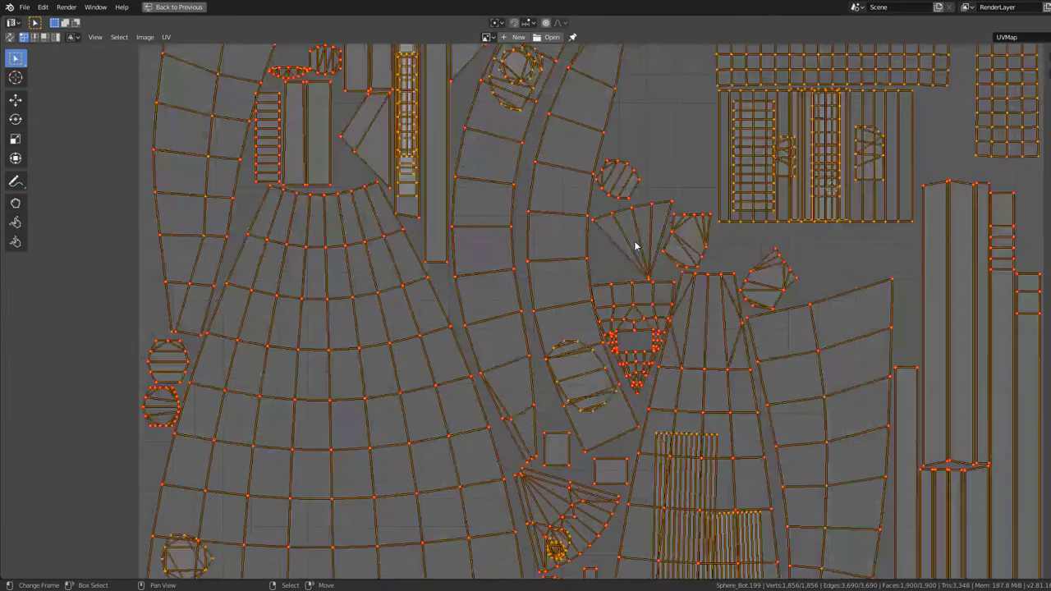
scroll(635, 244, "up", 1)
scroll(575, 170, "up", 1)
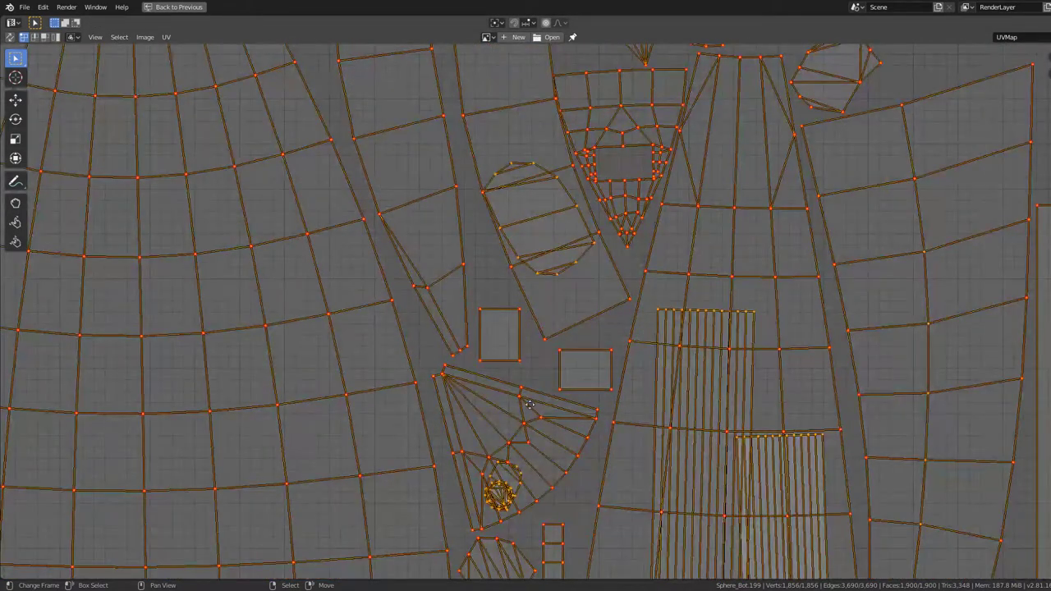
scroll(558, 123, "down", 4)
scroll(559, 134, "down", 2)
scroll(629, 106, "down", 1)
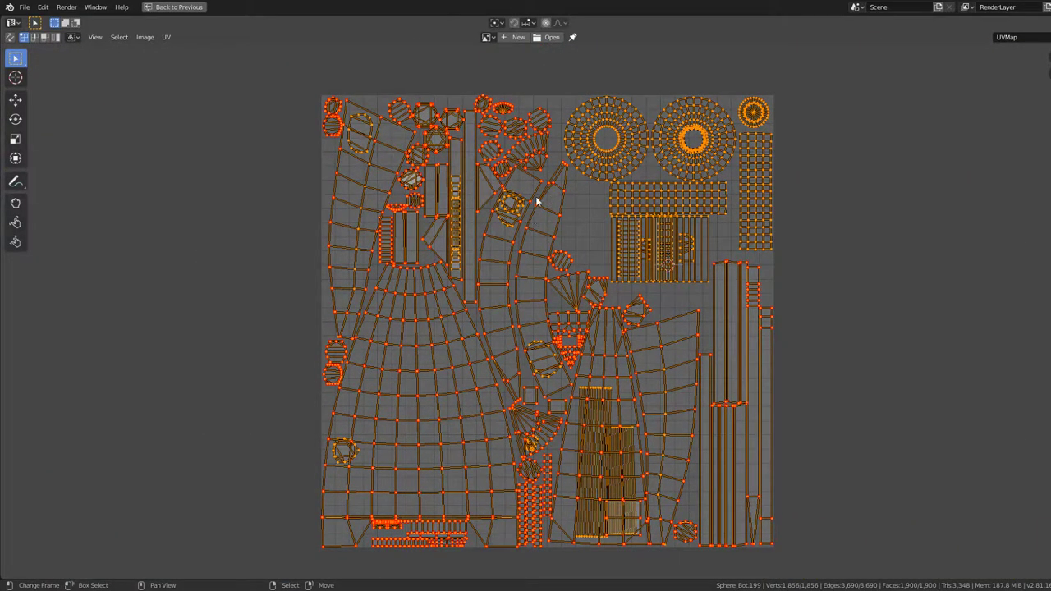
scroll(542, 271, "up", 3)
scroll(585, 279, "up", 1)
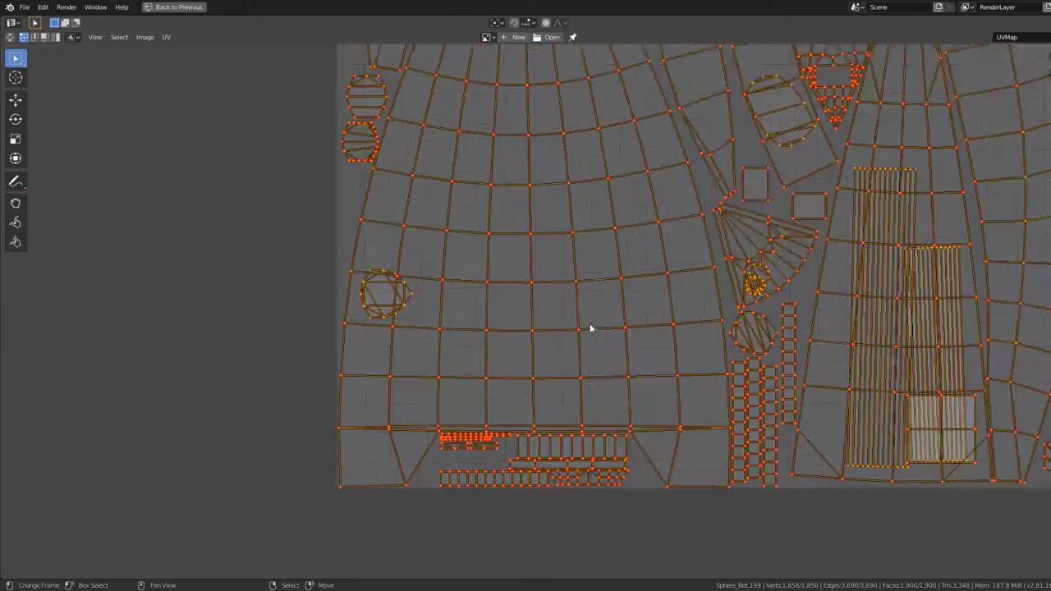
scroll(532, 304, "up", 1)
- Move the small round UV island into an empty spot
key("l")
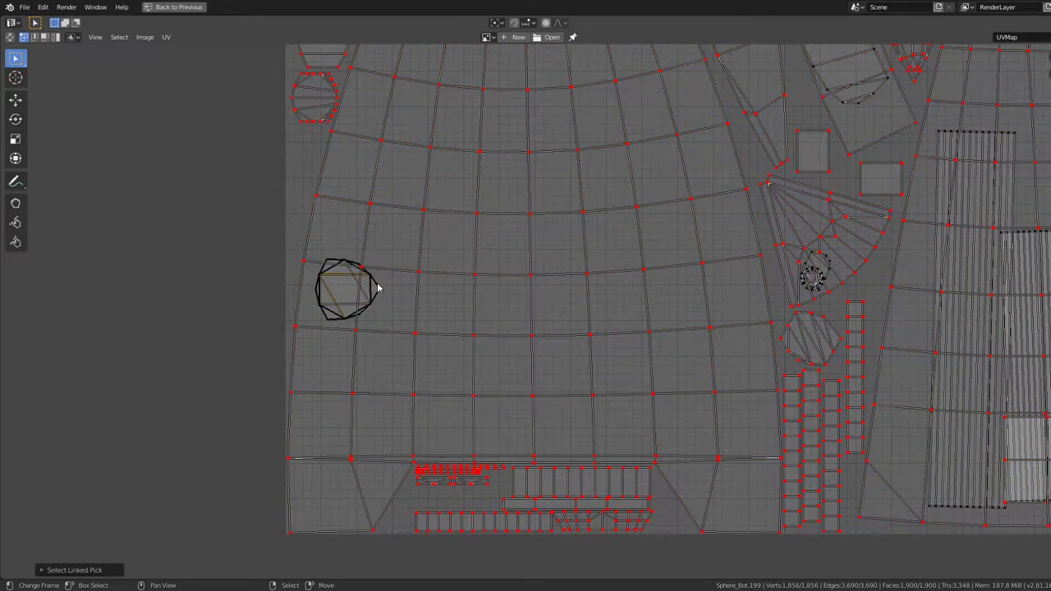
key("g")
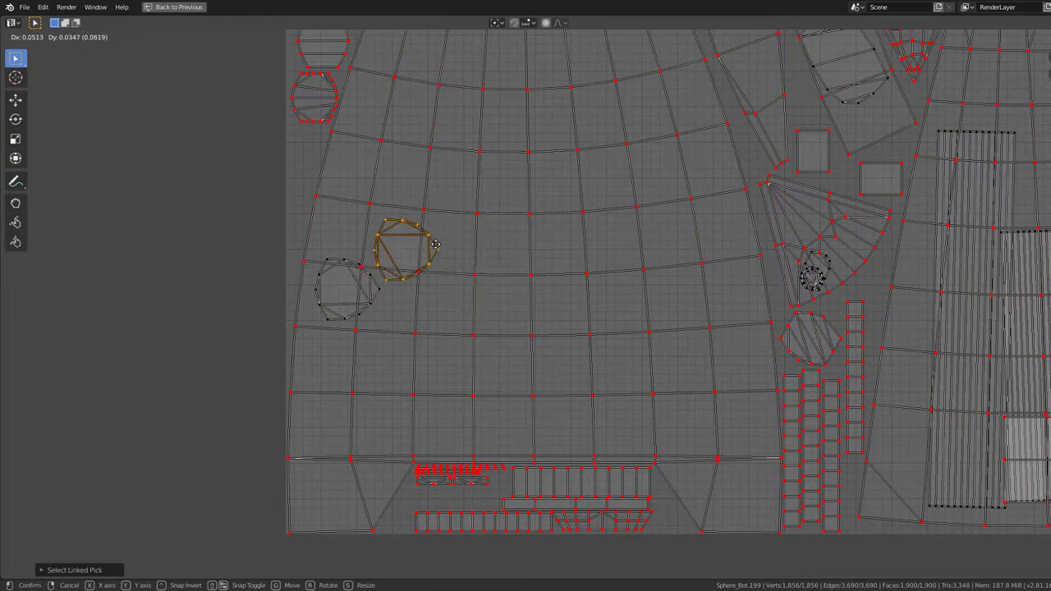
scroll(517, 246, "down", 3)
left_click(634, 142)
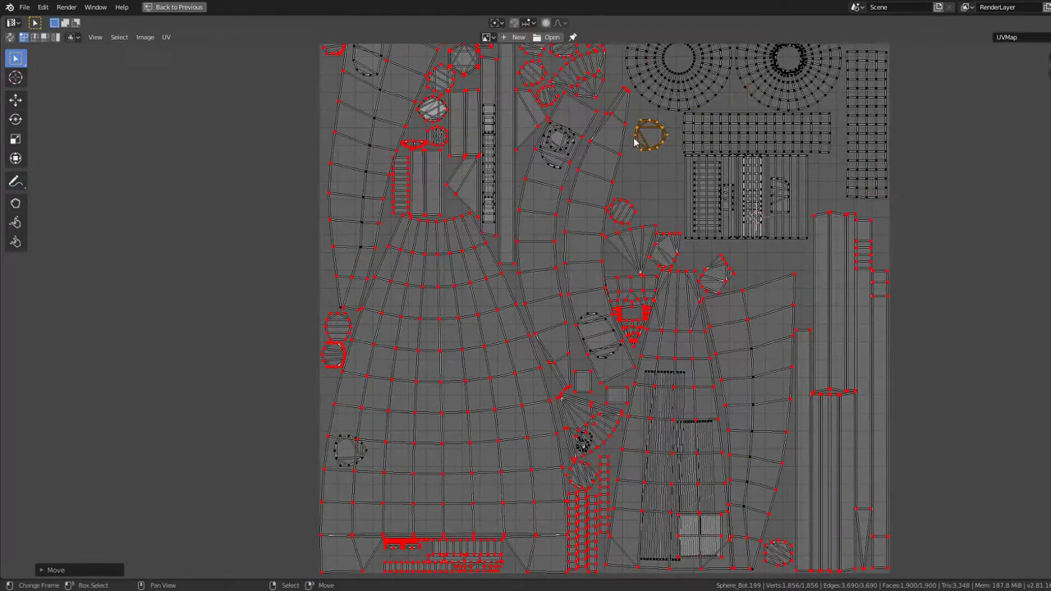
- Select the round island at lower left and try repositioning it
key("g")
key("Escape")
left_click(368, 457)
key("g")
key("Escape")
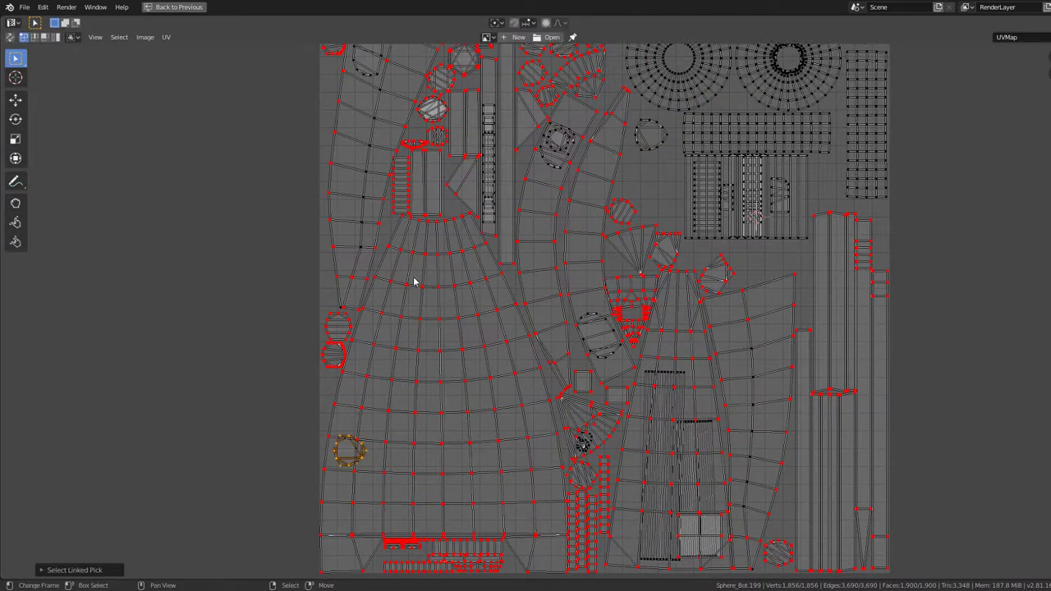
scroll(416, 282, "down", 4)
scroll(428, 218, "up", 4)
key("g")
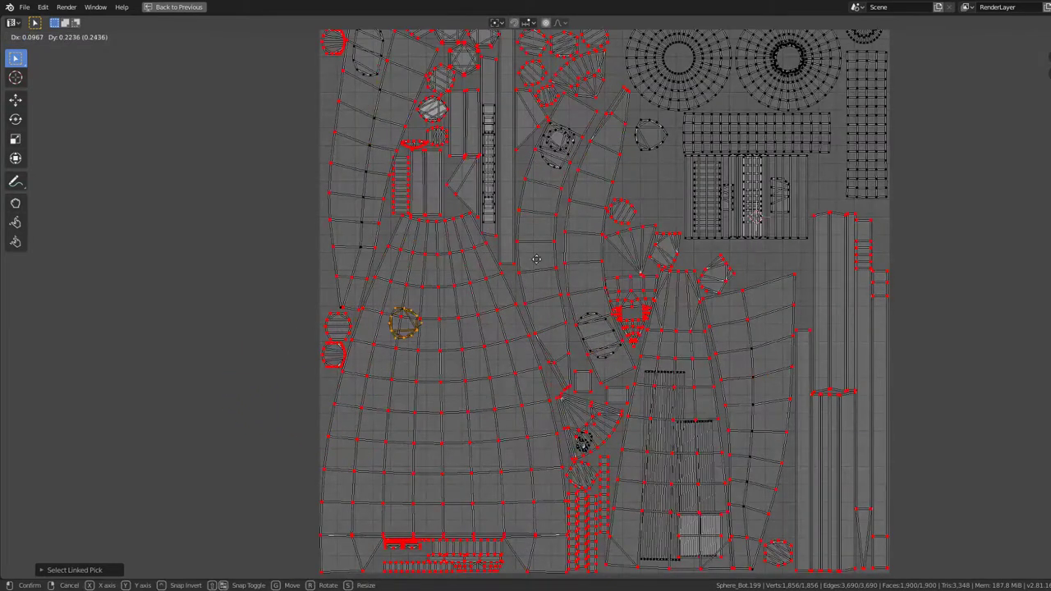
key("Escape")
scroll(727, 134, "down", 2)
scroll(565, 312, "up", 2)
scroll(547, 329, "down", 4)
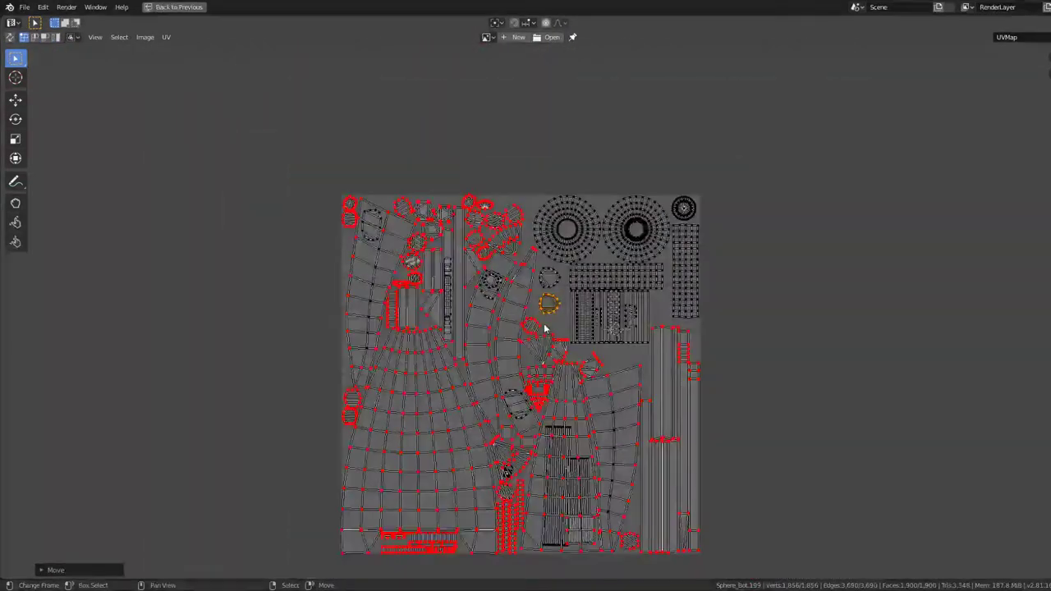
scroll(386, 386, "up", 5)
- Move the octagon island to a free position on the right
key("l")
key("g")
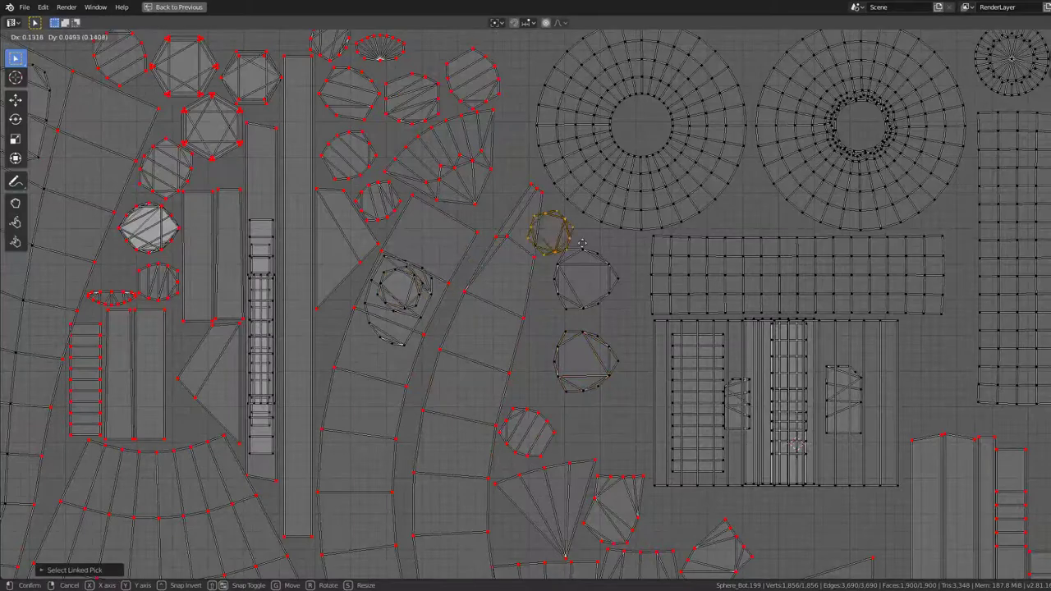
key("Escape")
key("l")
key("g")
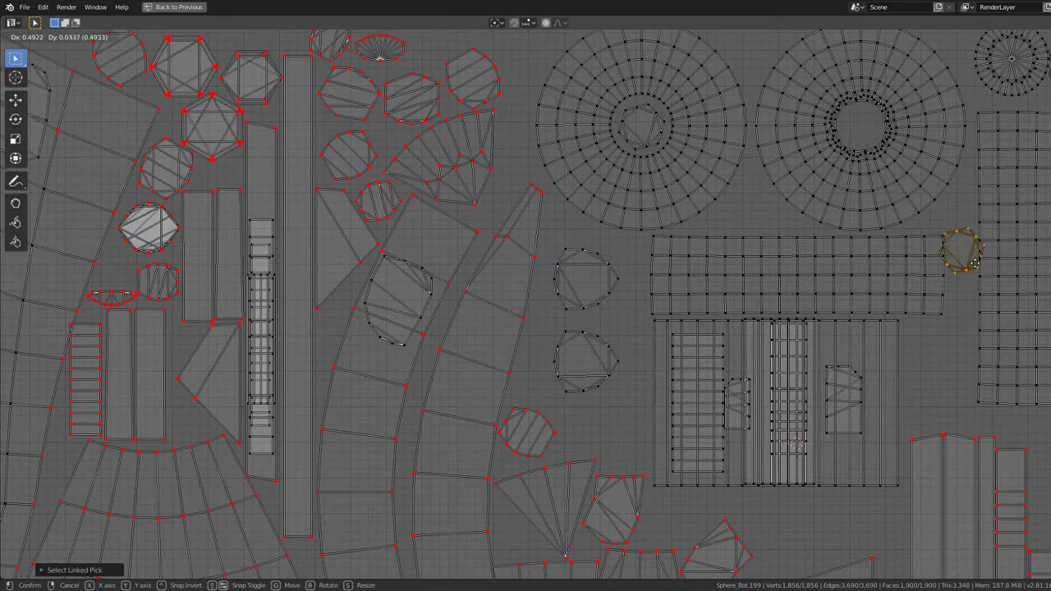
left_click(951, 363)
- Drop another island into free space up-left and rotate it slightly
key("l")
key("g")
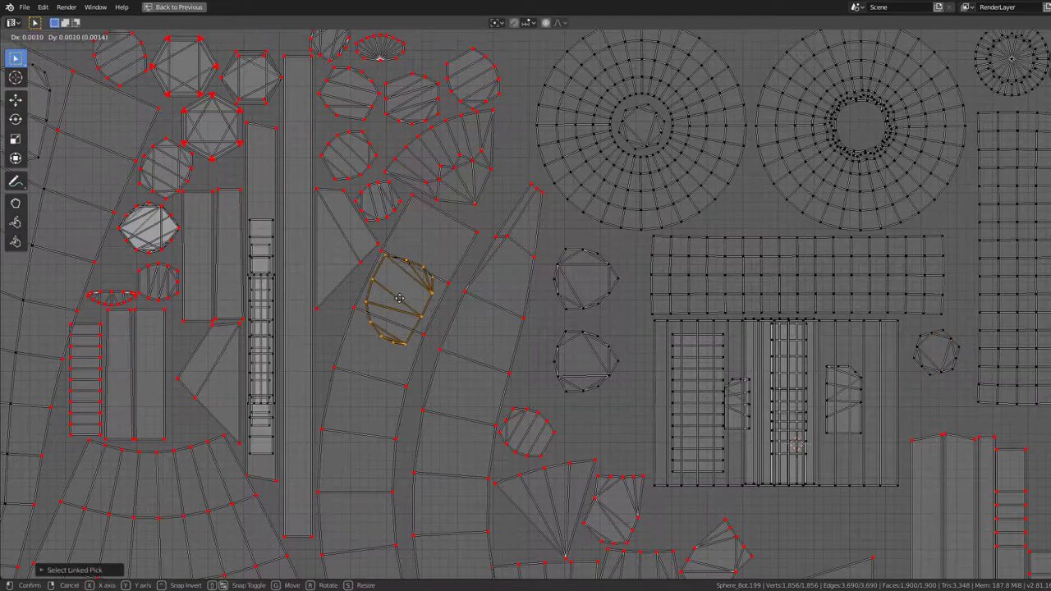
key("Escape")
scroll(622, 340, "down", 1)
key("g")
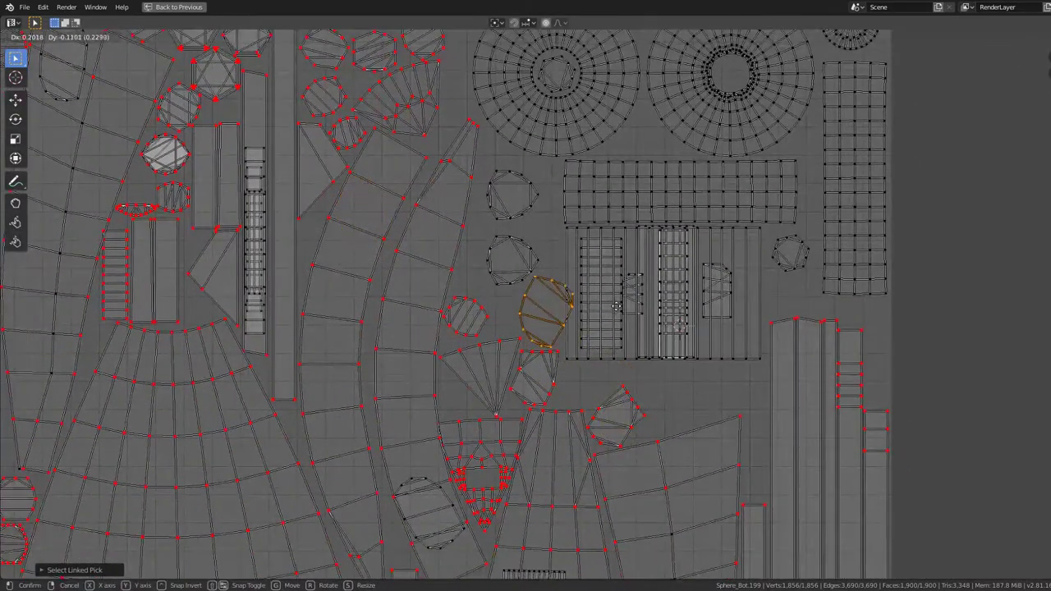
left_click(612, 305)
scroll(633, 292, "up", 1)
scroll(635, 289, "up", 2)
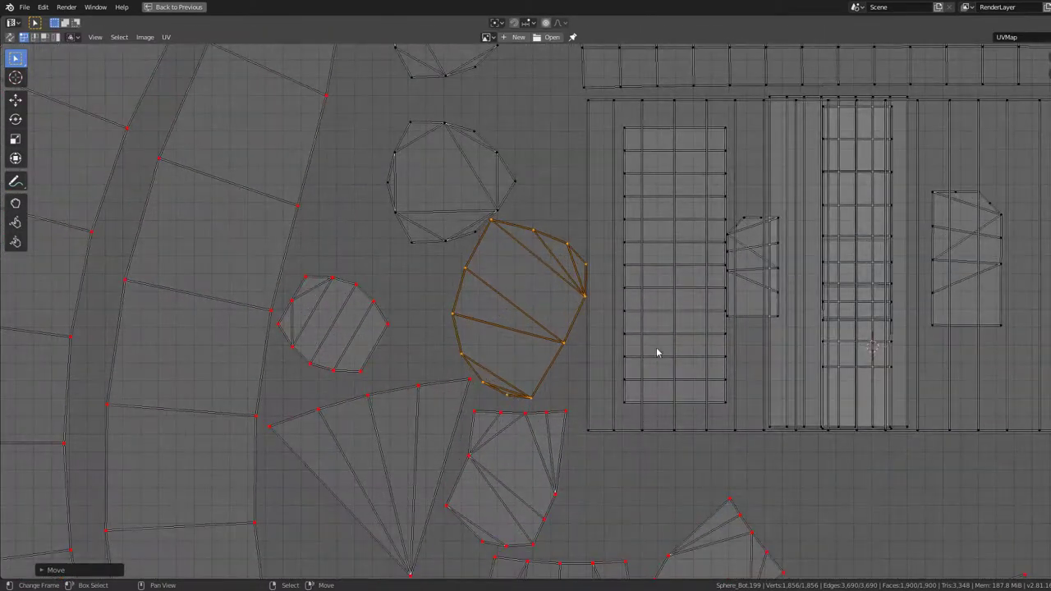
key("r")
left_click(669, 289)
- Select the small strip island and test moving it beside the other strips
scroll(661, 287, "down", 2)
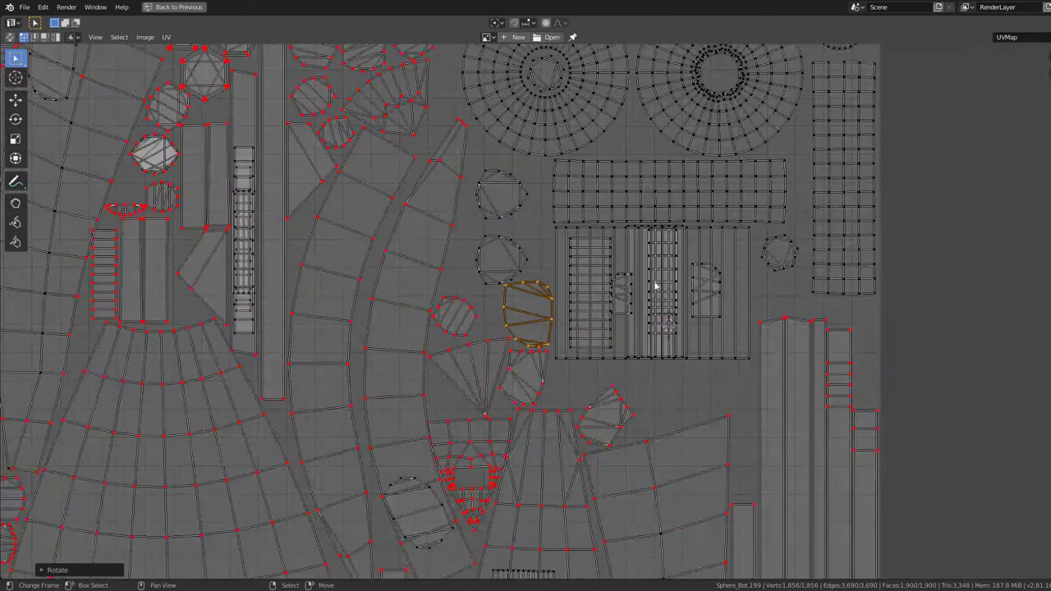
scroll(654, 287, "down", 1)
middle_click_drag(291, 231, 566, 290)
left_click(476, 195)
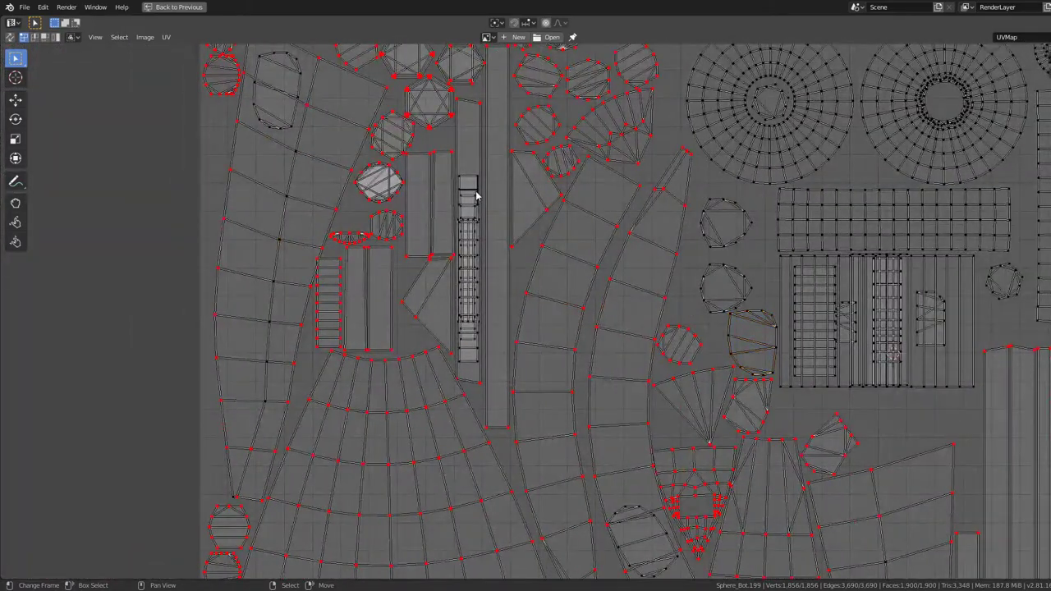
key("l")
middle_click_drag(538, 203, 460, 264)
key("g")
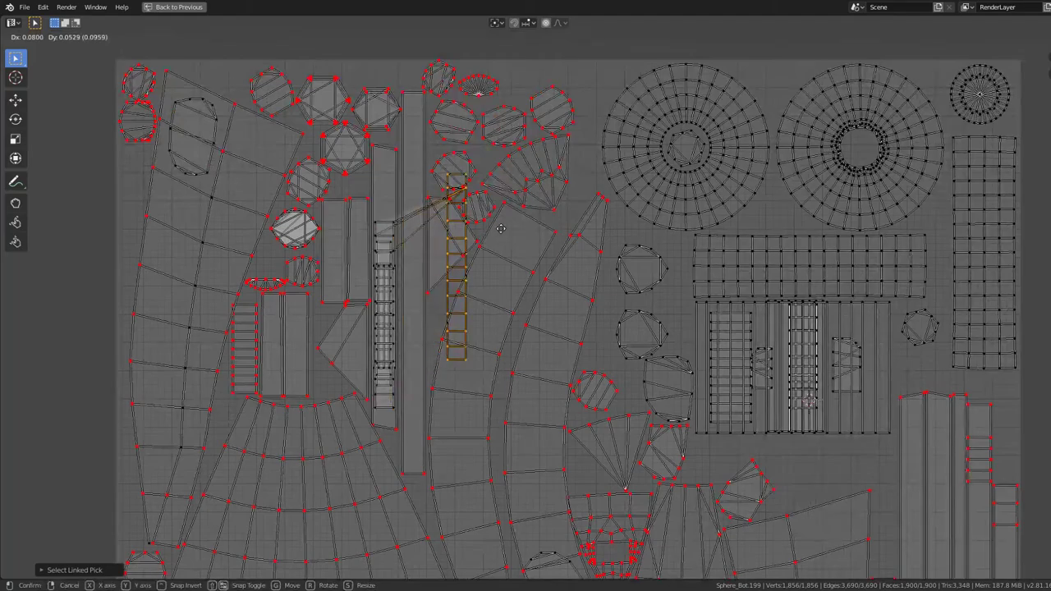
key("Escape")
scroll(477, 335, "up", 3)
key("g")
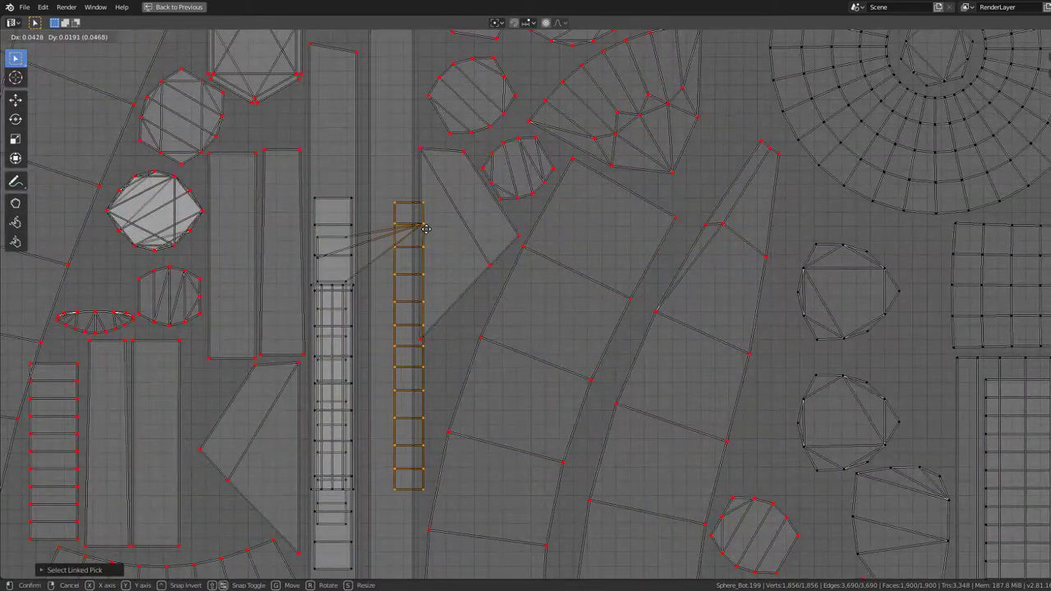
key("Escape")
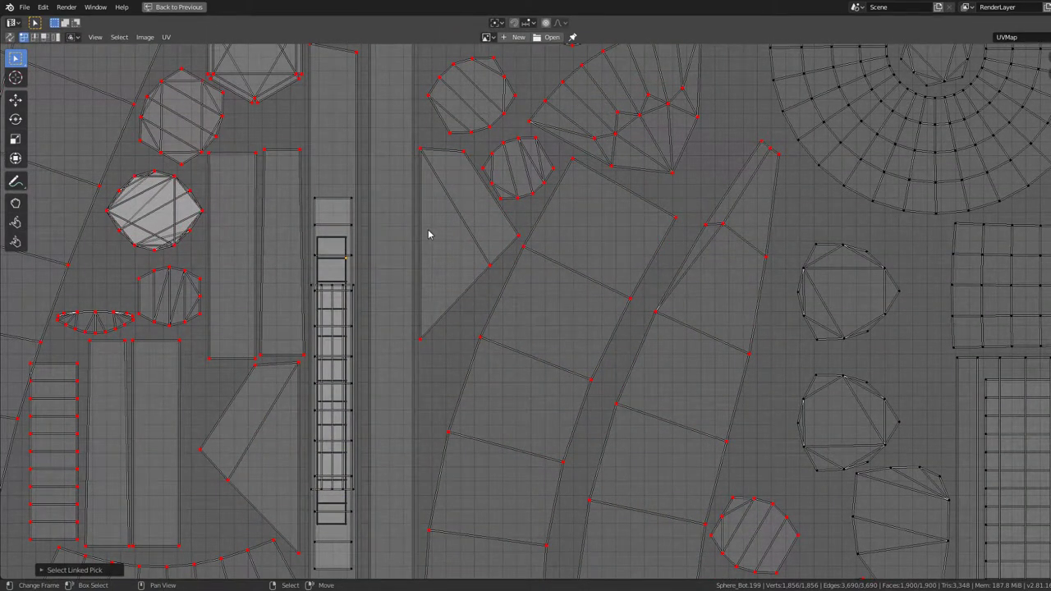
- Pan and zoom over the left-side islands to check for remaining overlaps
scroll(428, 235, "down", 5)
scroll(428, 234, "up", 3)
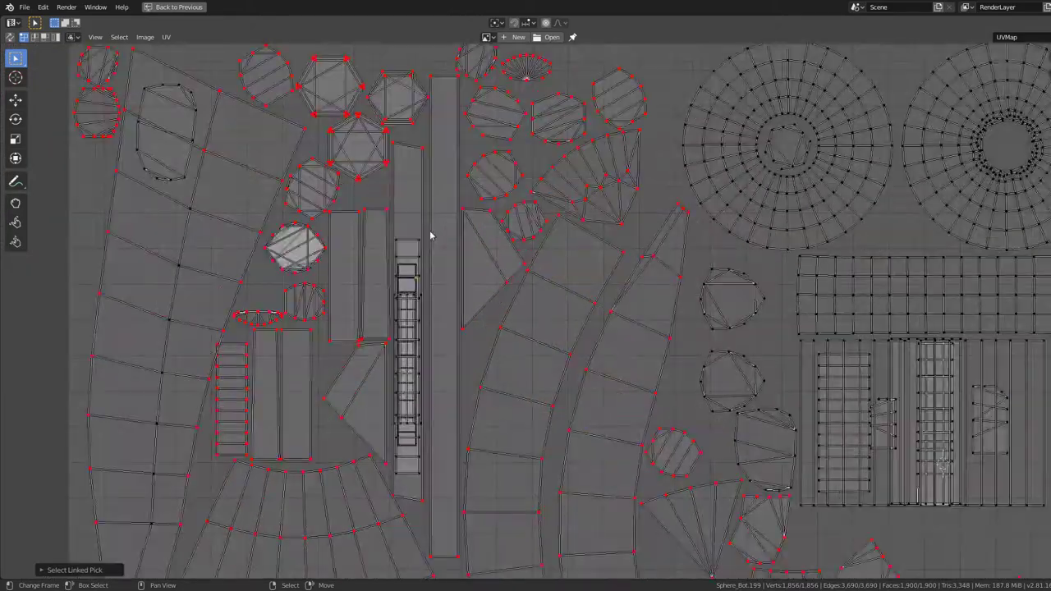
scroll(428, 234, "up", 1)
mouse_move(390, 255)
middle_mouse_down()
mouse_move(622, 319)
mouse_move(570, 453)
middle_mouse_up()
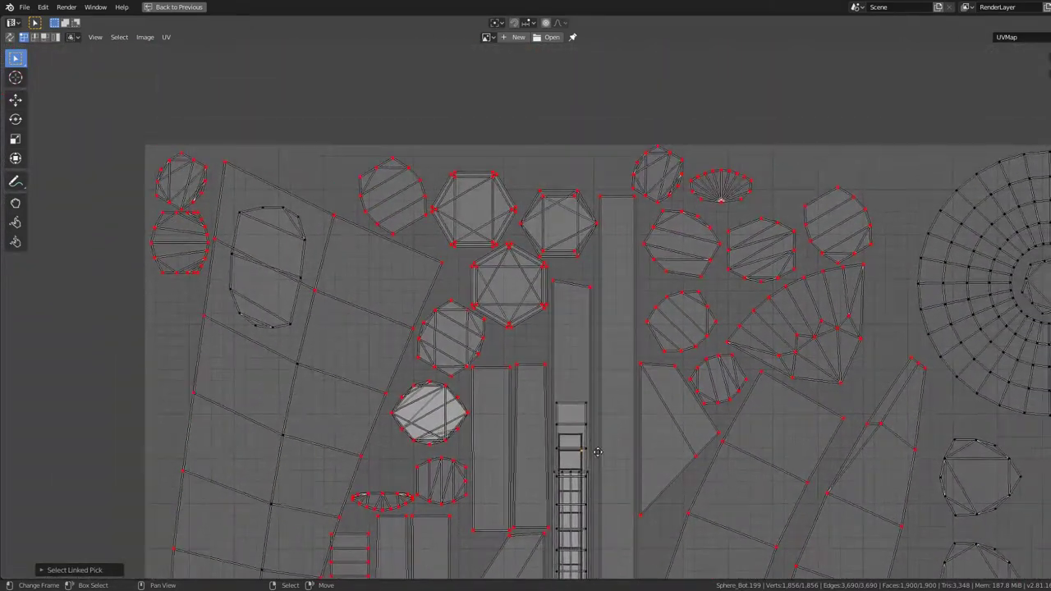
scroll(570, 453, "up", 2)
scroll(550, 396, "up", 2)
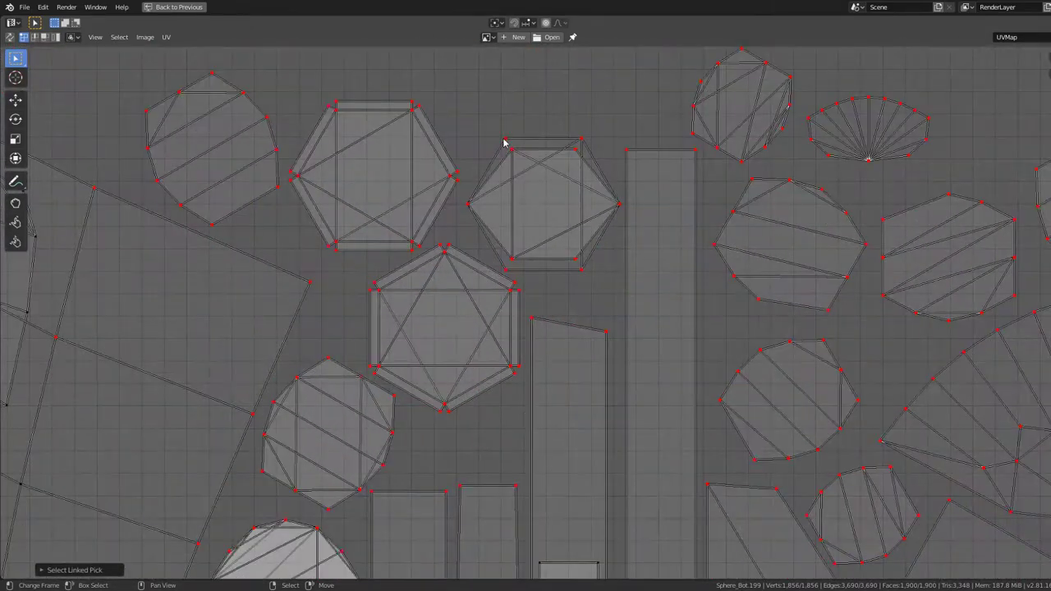
scroll(327, 199, "down", 7)
scroll(569, 168, "down", 5)
scroll(586, 153, "up", 4)
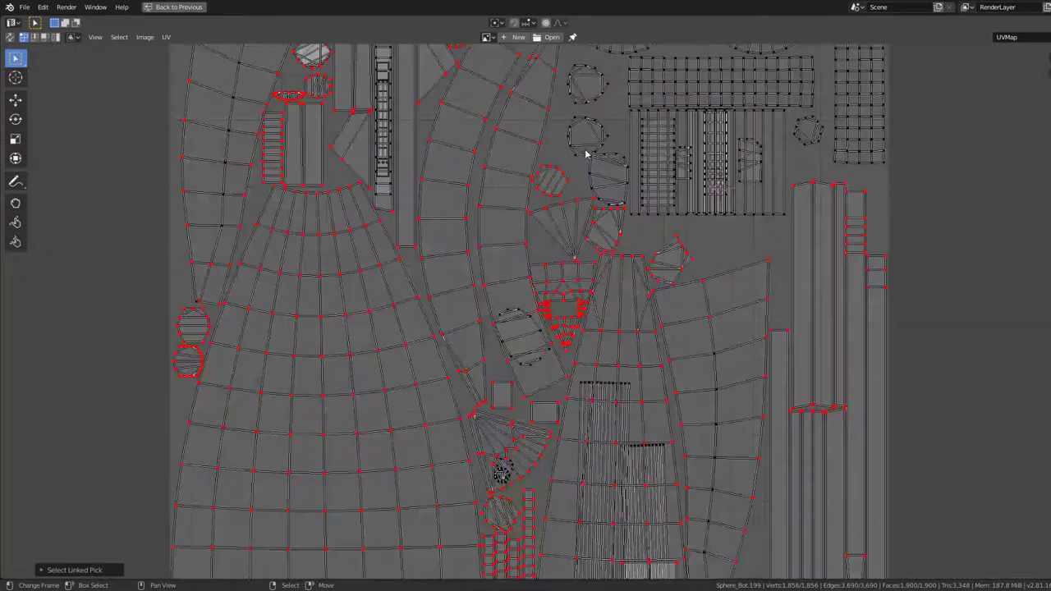
scroll(587, 153, "down", 3)
- Select all UV islands and pack them into the tile with Ctrl+P
key("s")
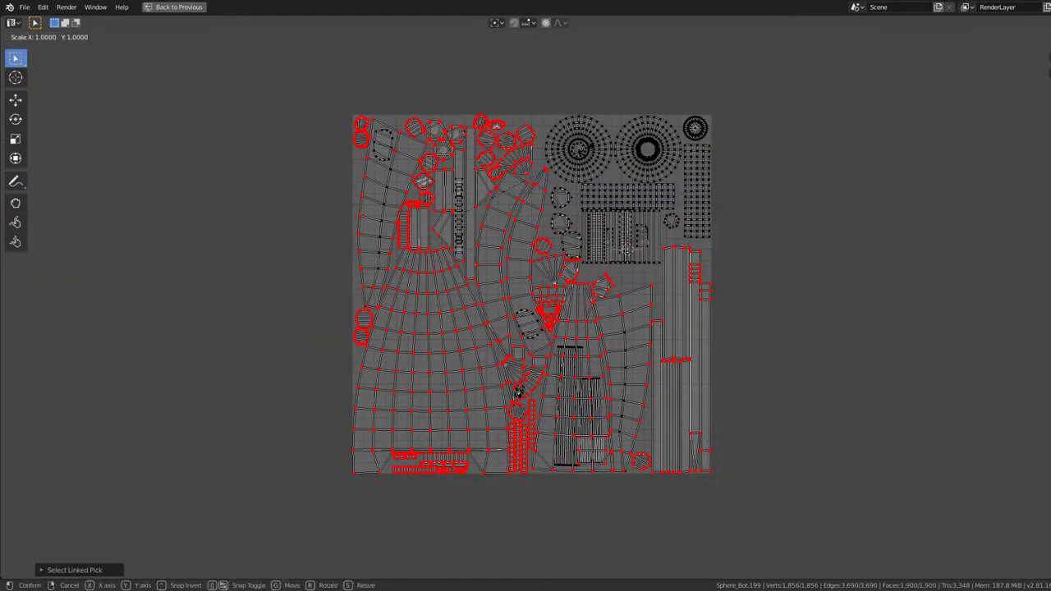
key("Escape")
key("a")
key("ctrl+p")
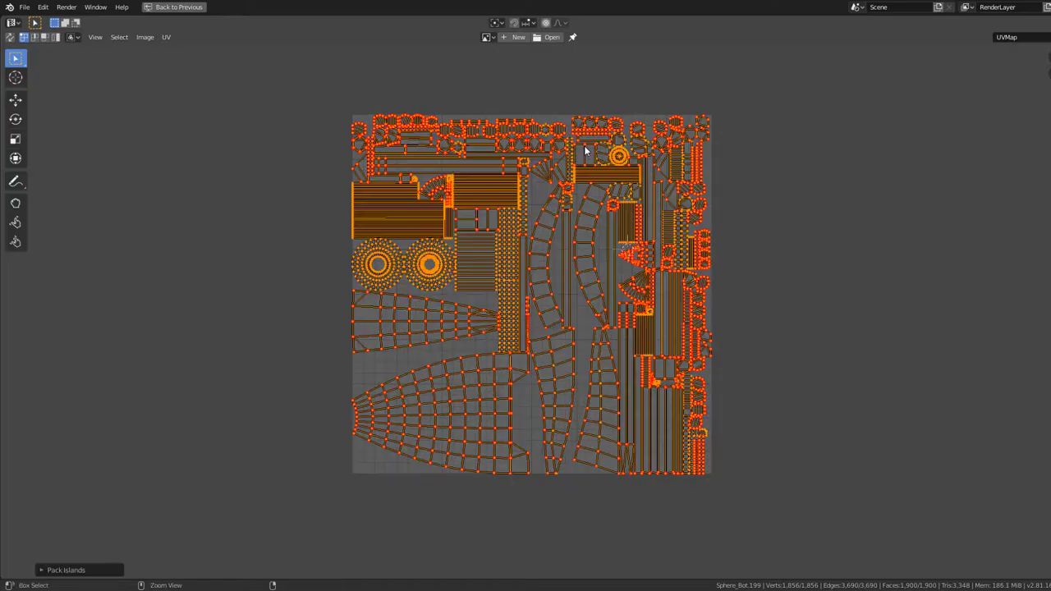
scroll(585, 150, "up", 1)
middle_click_drag(584, 151, 493, 183)
scroll(492, 184, "up", 2)
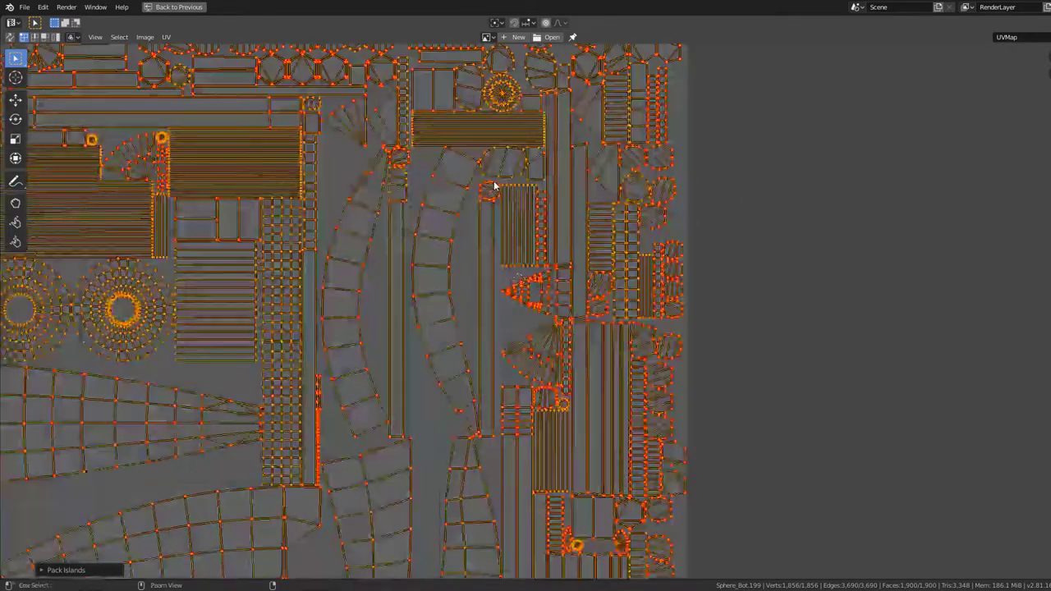
scroll(456, 231, "up", 1)
middle_click_drag(456, 231, 630, 218)
- Repack the islands three more times and inspect the new arrangement
key("ctrl+p")
key("ctrl+p")
key("ctrl+p")
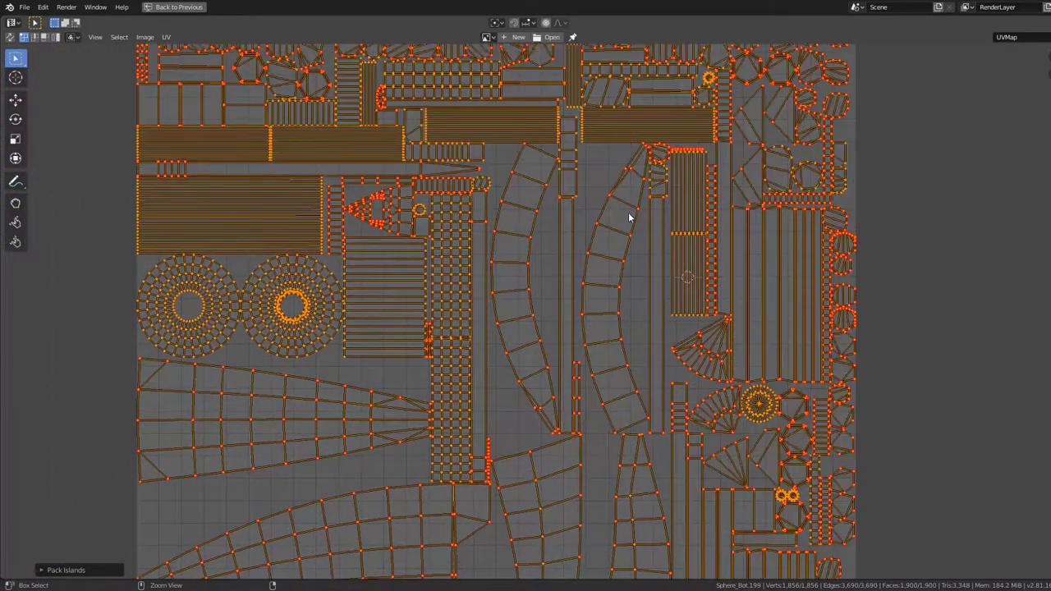
key("ctrl+p")
key("ctrl+p")
key("ctrl+p")
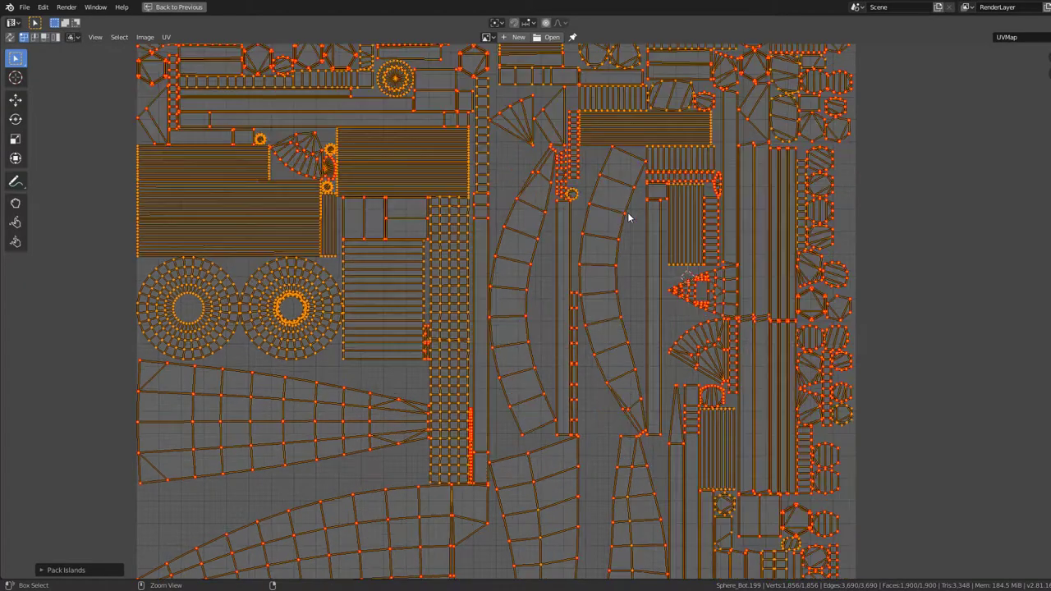
key("ctrl+p")
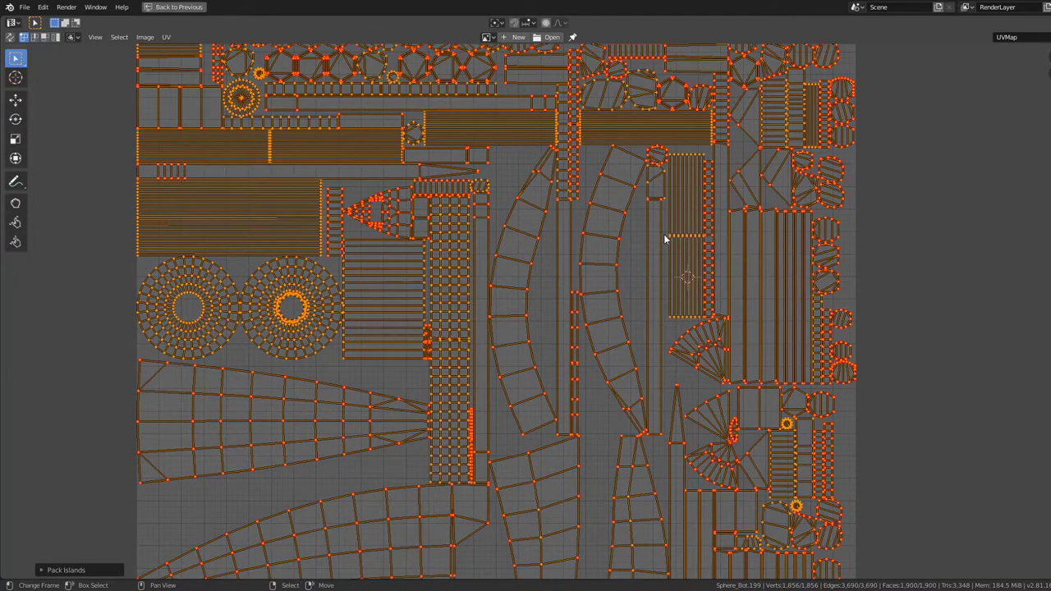
scroll(645, 293, "up", 2)
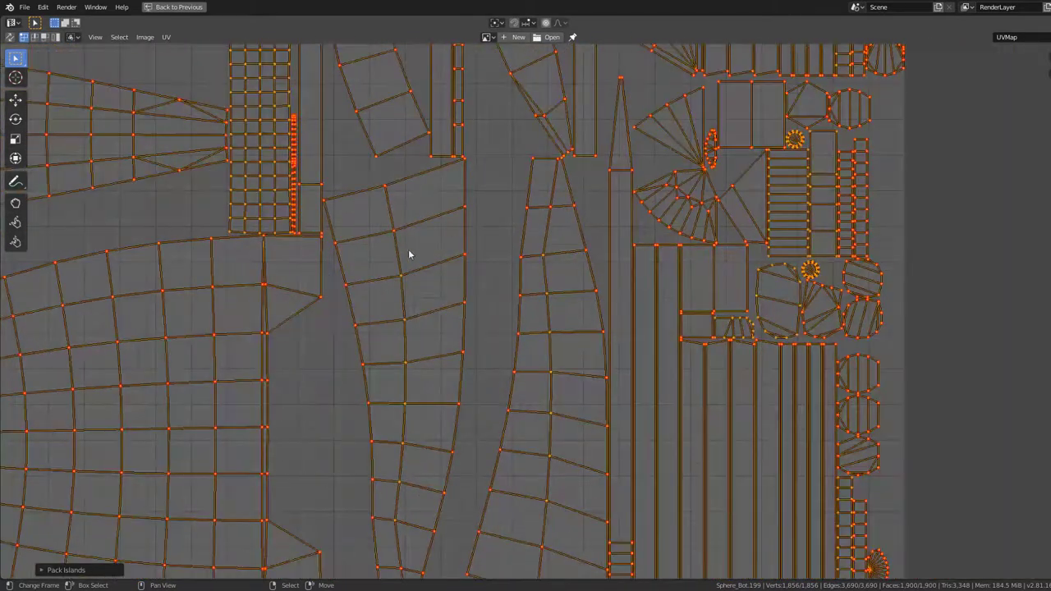
middle_click_drag(409, 254, 633, 359)
scroll(580, 335, "down", 3)
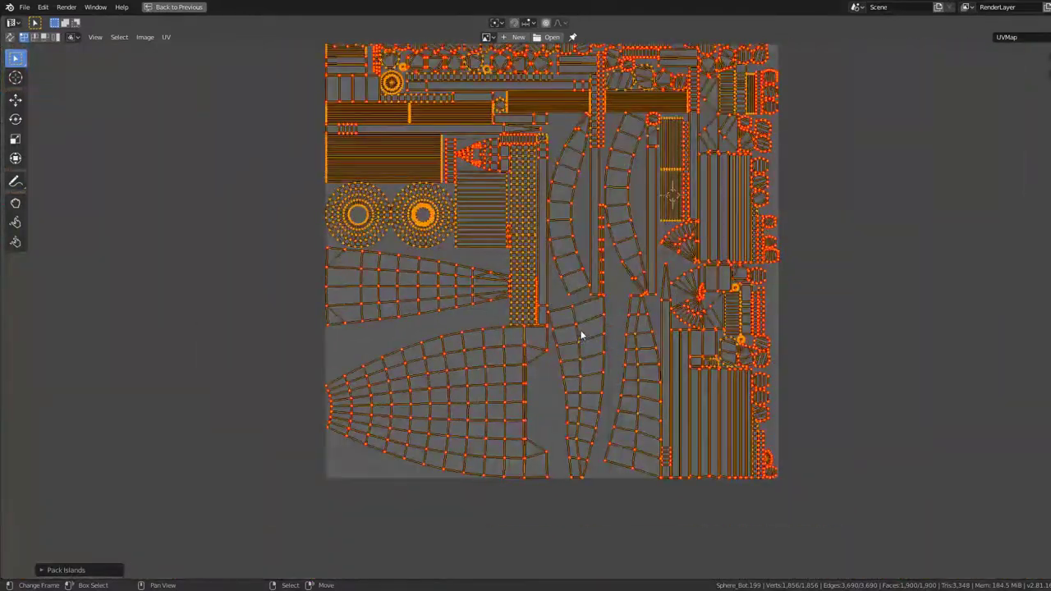
scroll(509, 387, "up", 3)
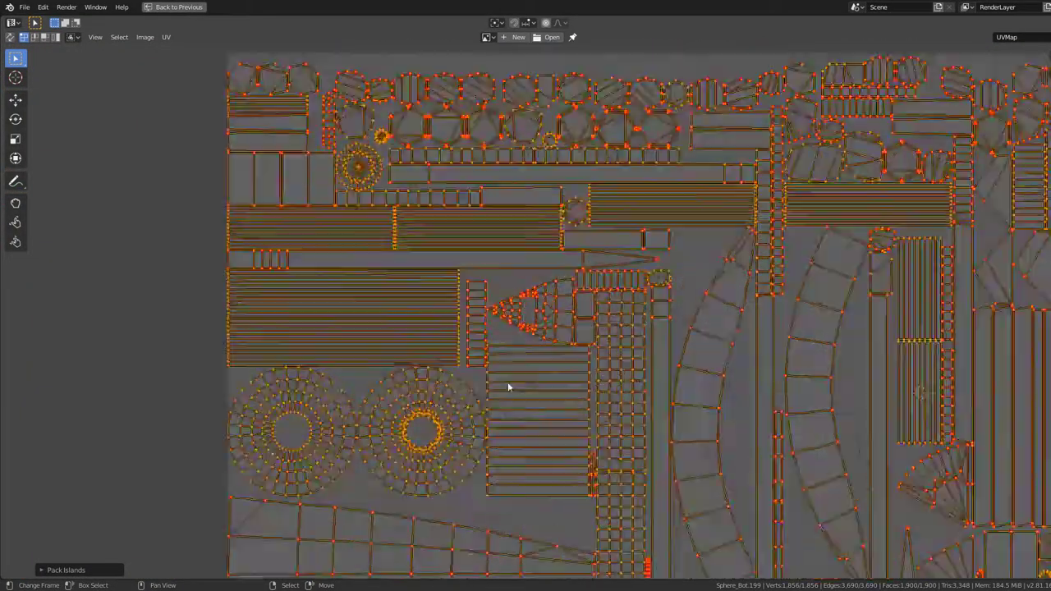
scroll(512, 383, "up", 2)
scroll(457, 195, "up", 3)
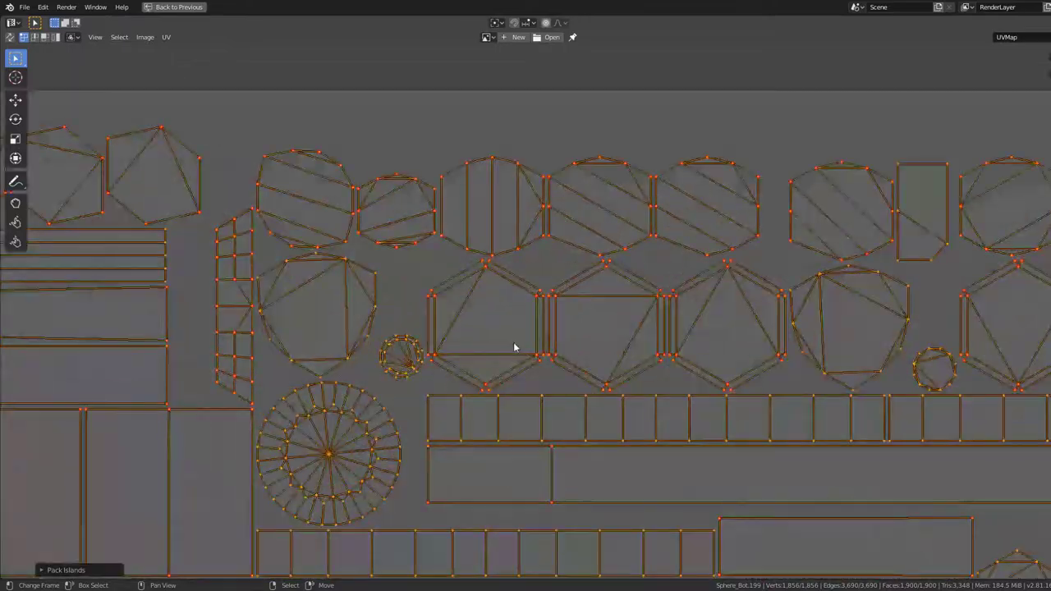
- Inspect the lower-left packed islands and expand the Pack Islands settings
scroll(514, 348, "right", 3)
scroll(598, 252, "right", 3)
scroll(564, 311, "down", 4)
scroll(563, 311, "down", 1)
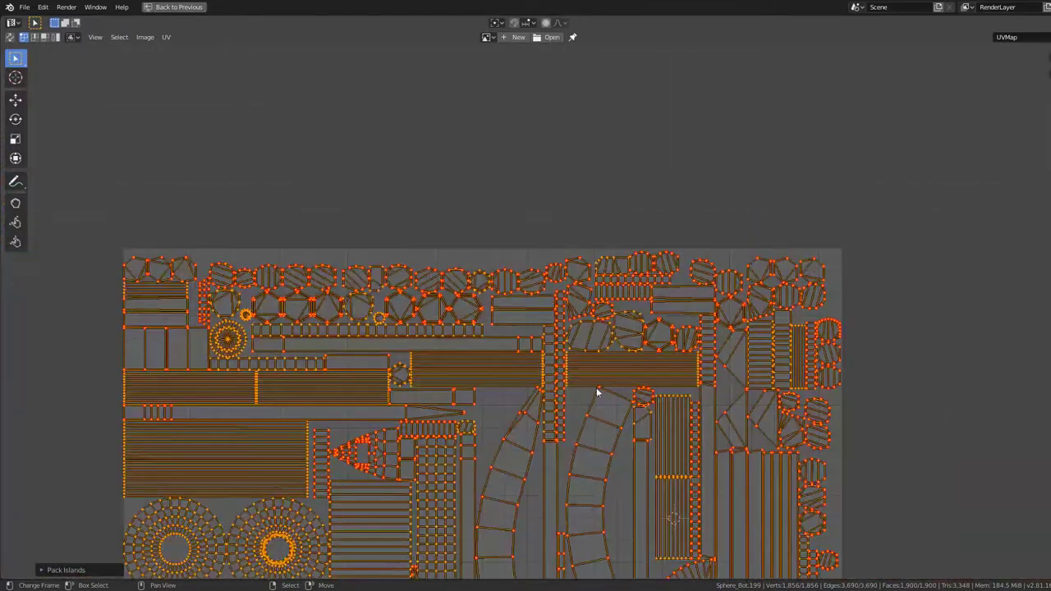
mouse_move(599, 391)
middle_mouse_down()
mouse_move(566, 367)
mouse_move(564, 254)
middle_mouse_up()
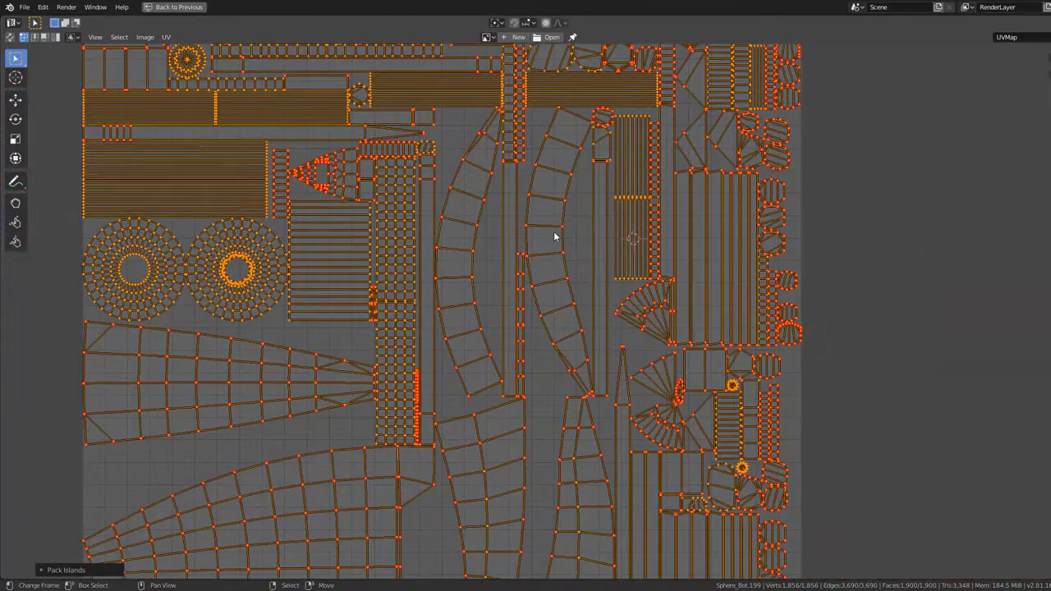
scroll(527, 354, "up", 3)
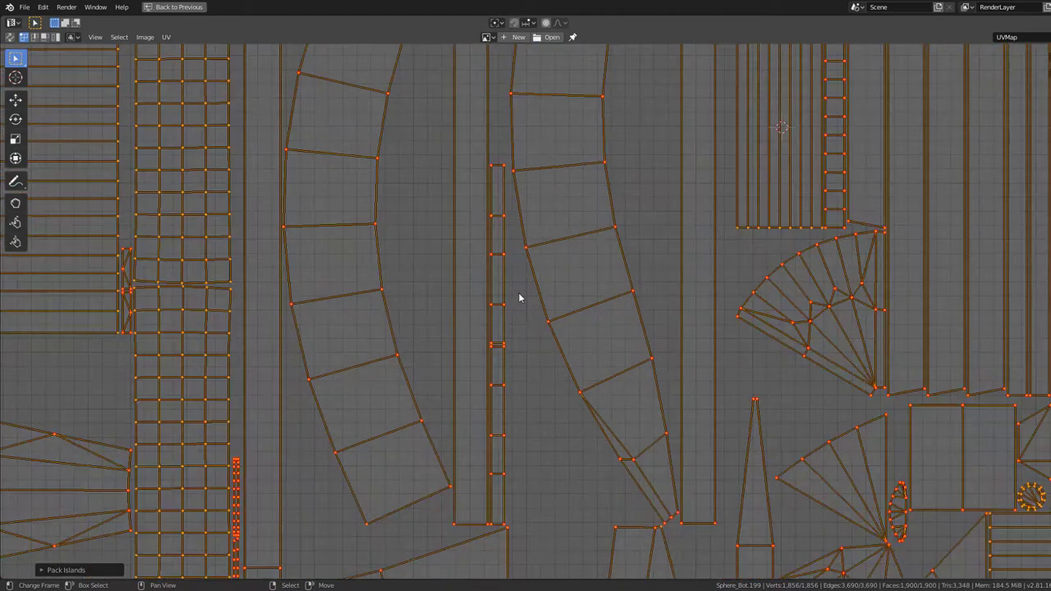
scroll(520, 298, "down", 2)
left_click(41, 572)
type("0.003")
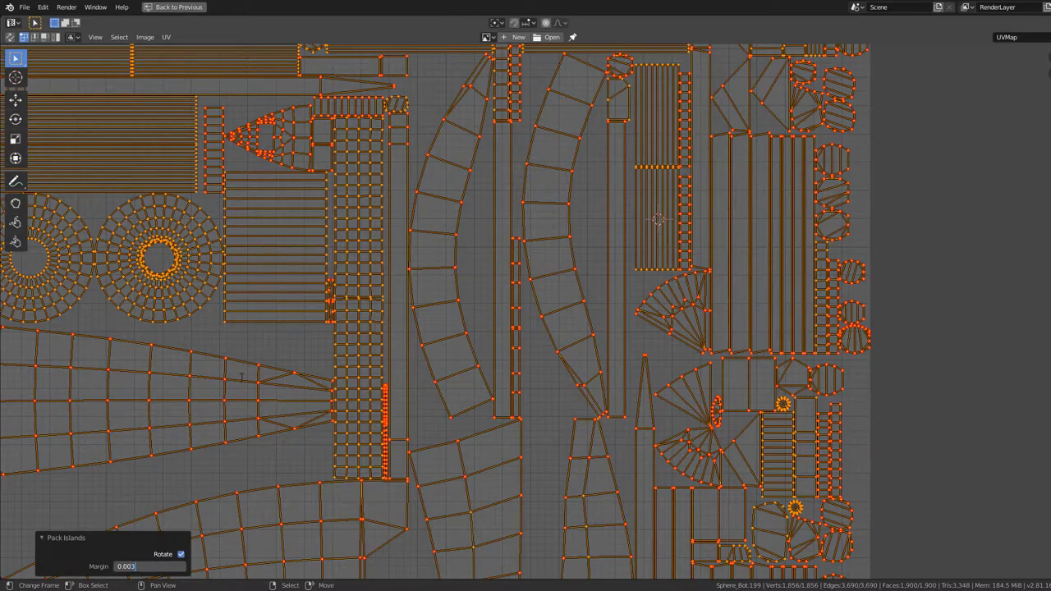
- Apply the 0.003 margin repack and check the lower-left islands
key("Return")
scroll(365, 319, "down", 3)
scroll(491, 307, "up", 1)
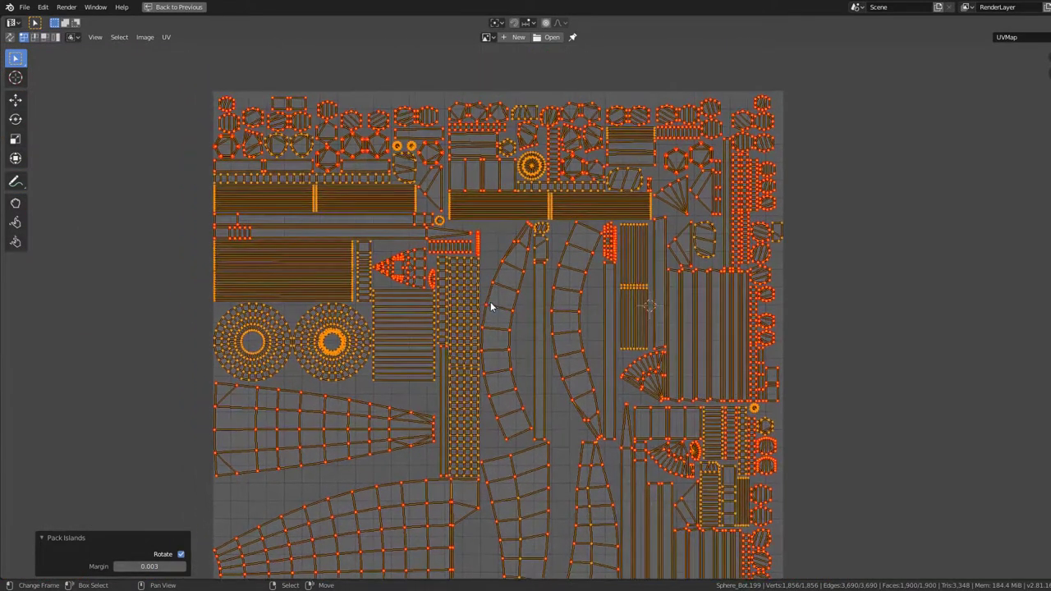
scroll(491, 307, "up", 2)
middle_click_drag(491, 307, 536, 199)
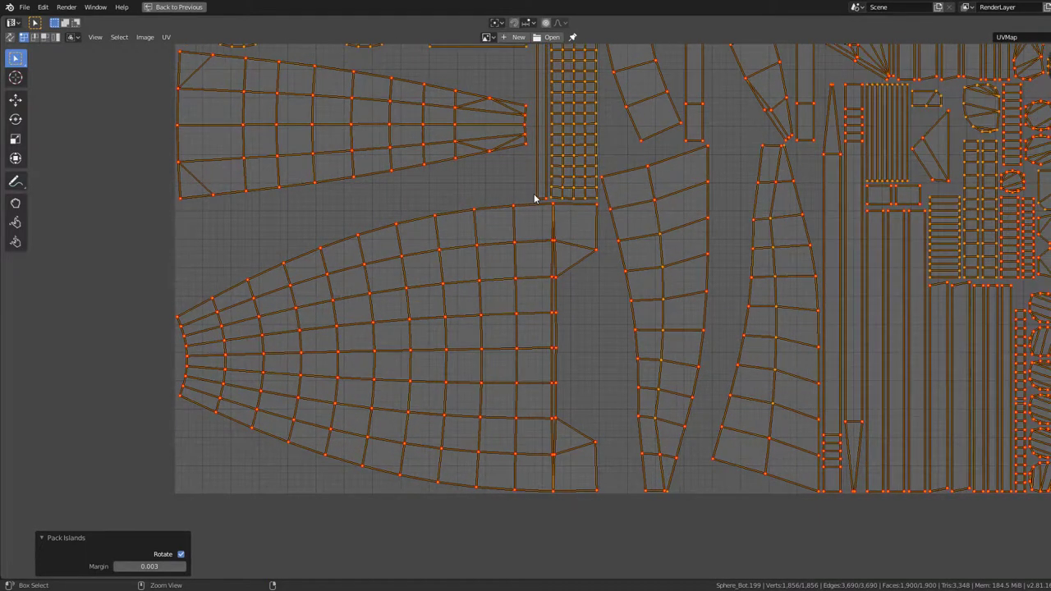
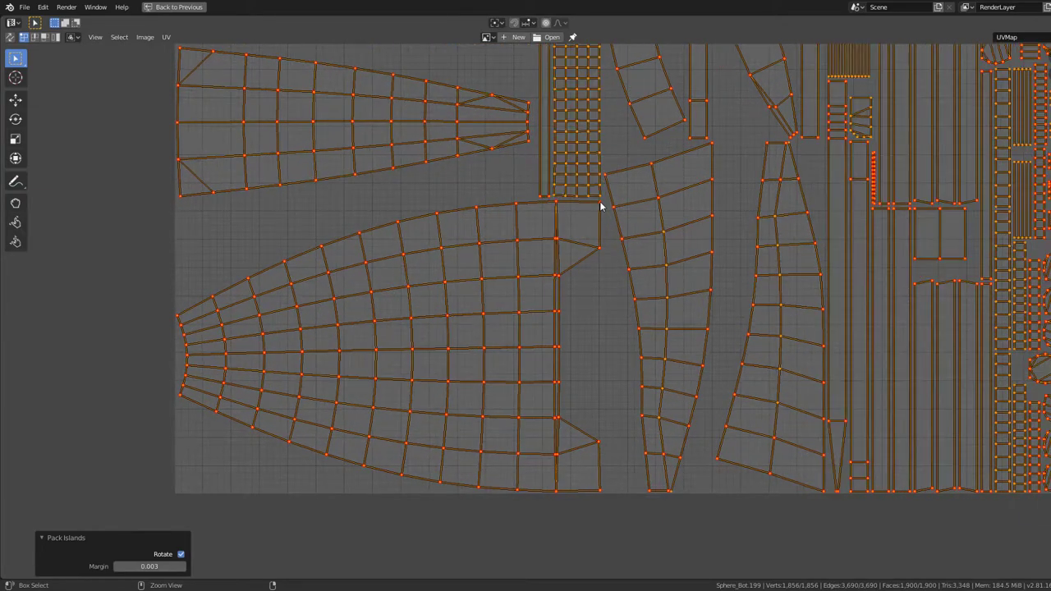
- Repack the UV islands with a 0.002 island margin
scroll(646, 190, "down", 5)
scroll(558, 140, "up", 4)
scroll(453, 329, "up", 1)
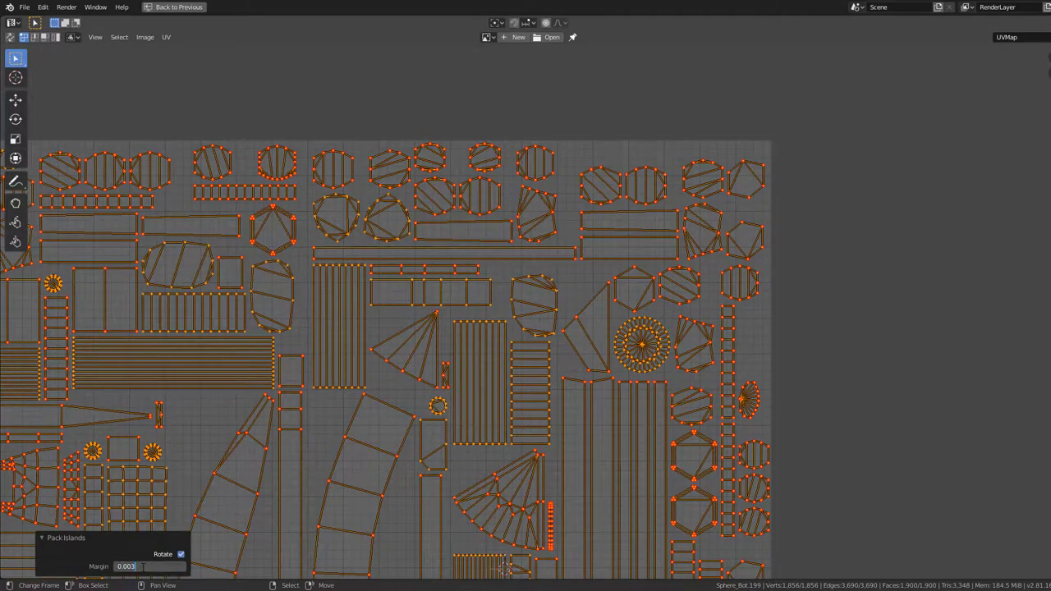
type("2")
key("Return")
- Inspect the repacked islands across the UV layout, then restore the normal UV Editing layout
scroll(387, 411, "down", 4)
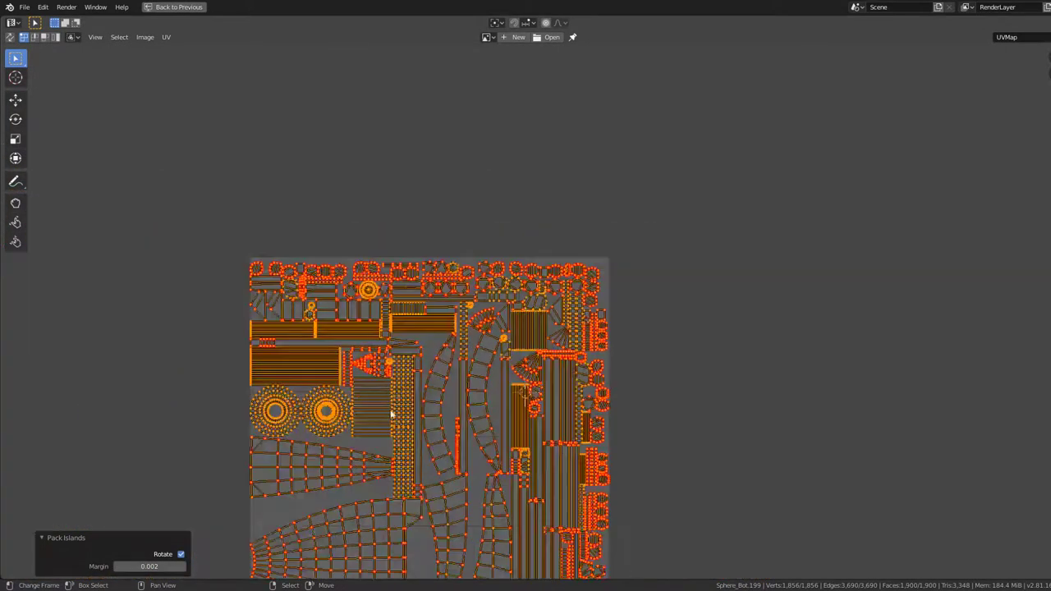
scroll(495, 424, "up", 4)
middle_click_drag(495, 425, 491, 337)
scroll(532, 272, "up", 3)
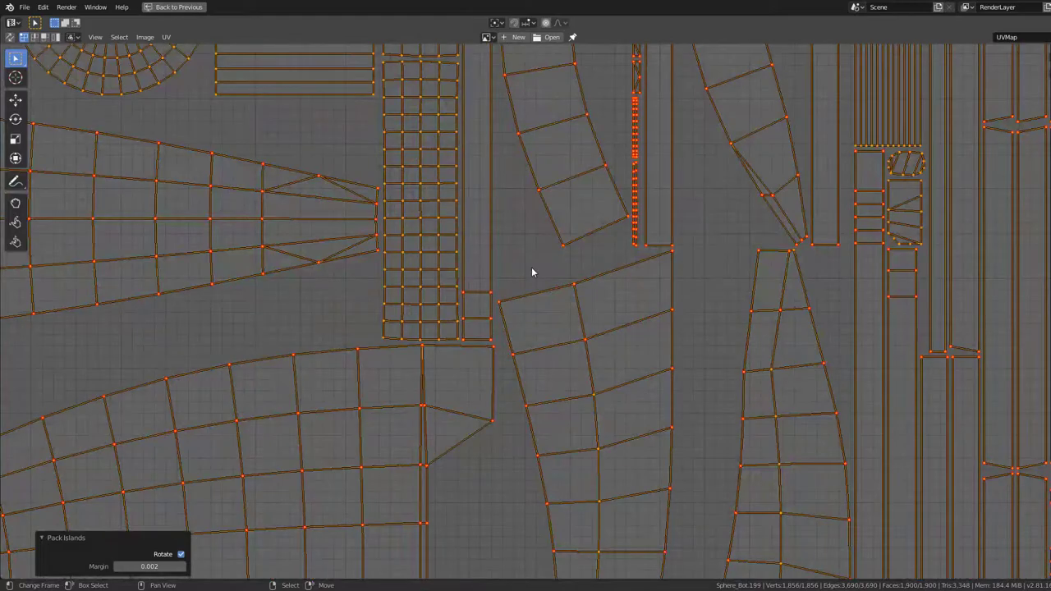
middle_click_drag(533, 270, 490, 463)
scroll(525, 413, "up", 2)
scroll(532, 396, "up", 1)
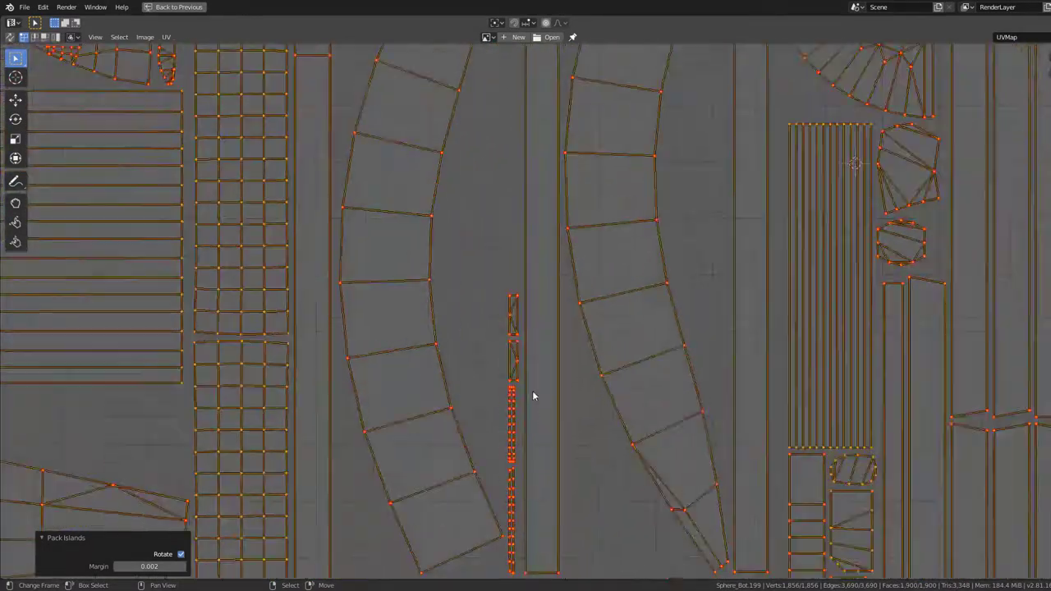
scroll(532, 396, "down", 3)
key("ctrl+space")
- Return to Object Mode and look over the robot parts in a larger 3D view
key("Tab")
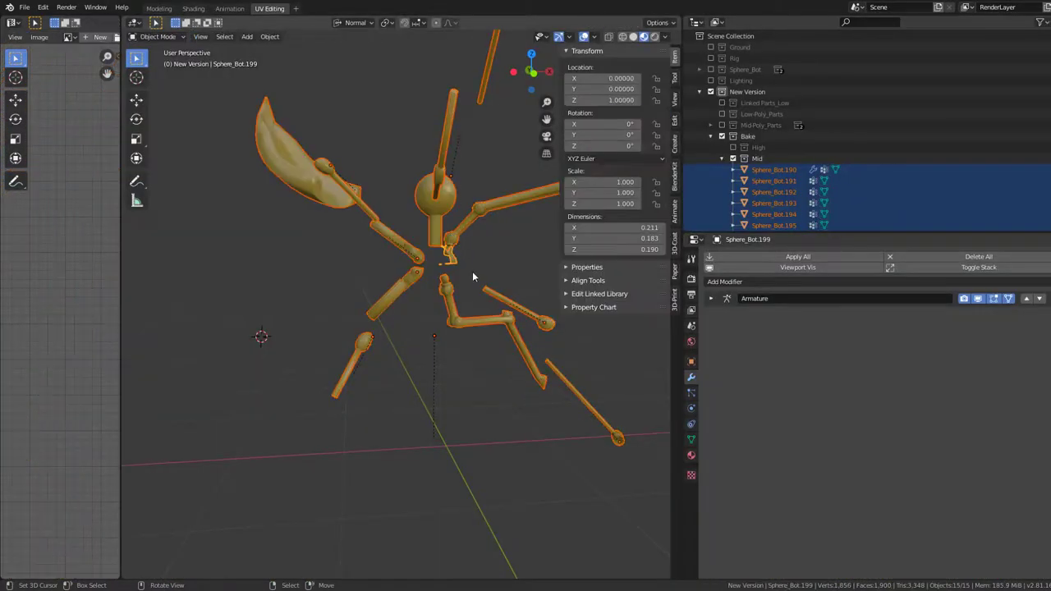
mouse_move(473, 271)
middle_mouse_down()
mouse_move(257, 301)
mouse_move(345, 382)
mouse_move(405, 394)
middle_mouse_up()
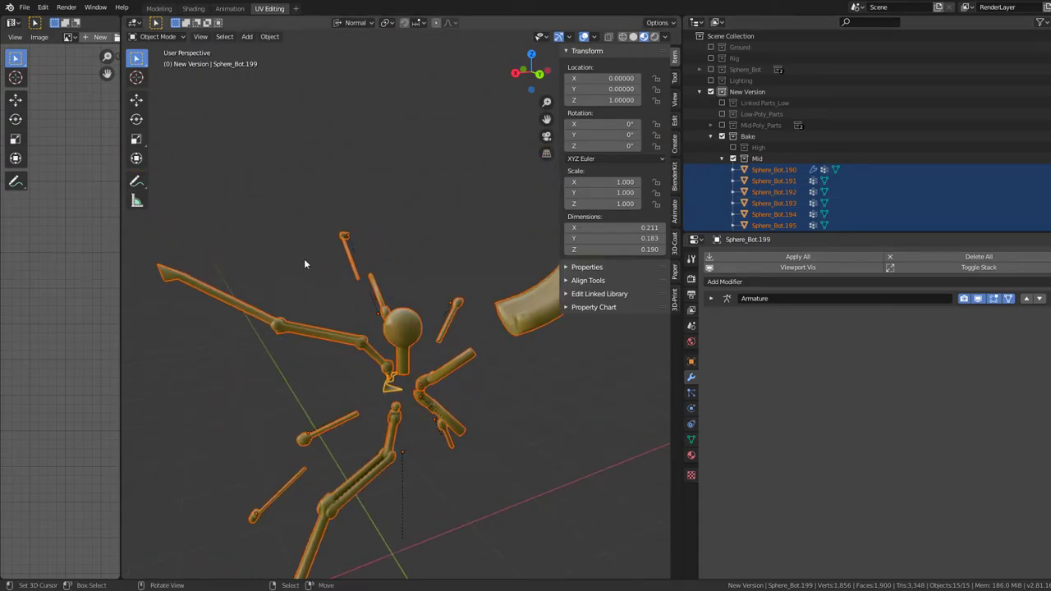
left_click_drag(118, 232, 18, 221)
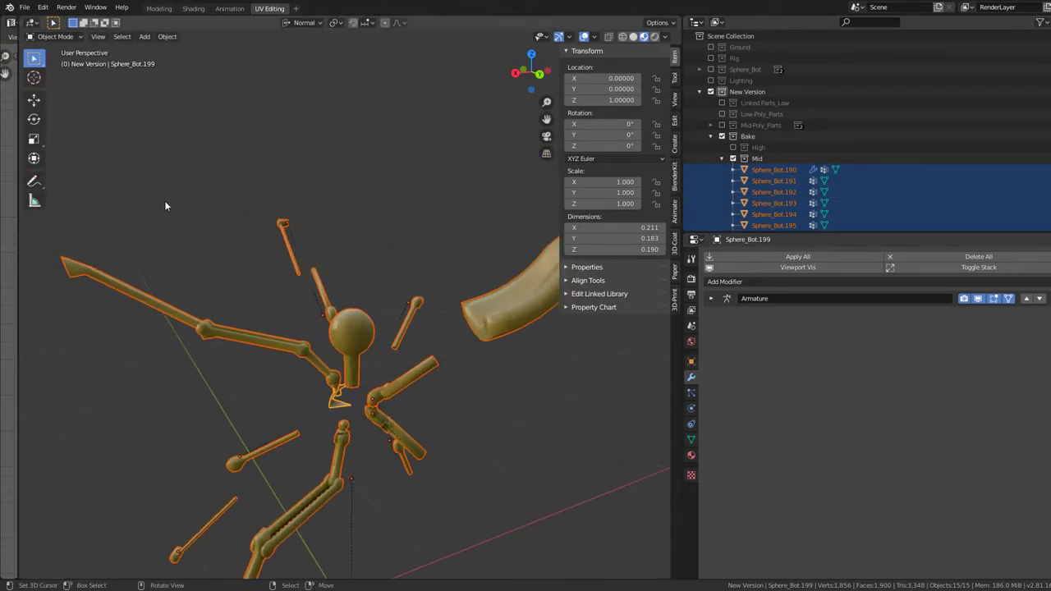
mouse_move(164, 200)
middle_mouse_down()
mouse_move(328, 235)
mouse_move(575, 197)
middle_mouse_up()
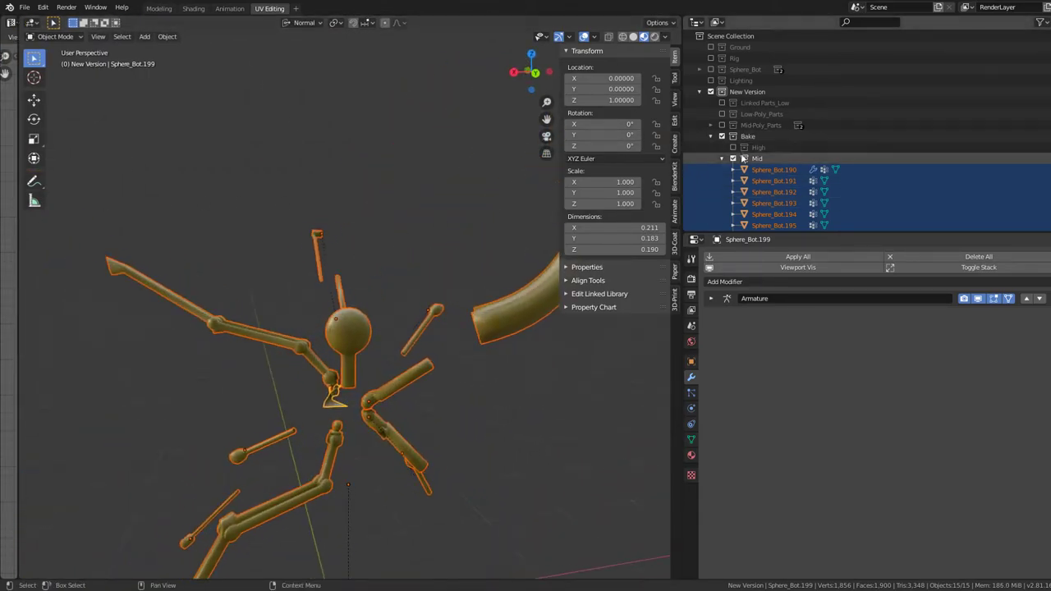
left_click(720, 162)
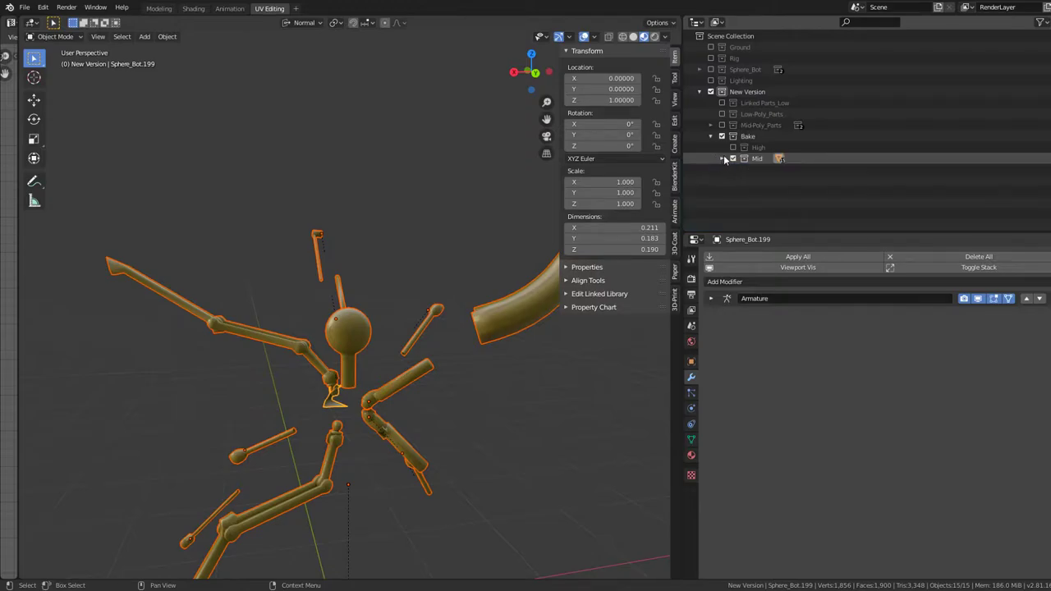
left_click(722, 159)
mouse_move(394, 246)
middle_mouse_down()
mouse_move(346, 270)
mouse_move(355, 294)
mouse_move(352, 219)
mouse_move(265, 254)
mouse_move(359, 310)
mouse_move(344, 271)
middle_mouse_up()
- In the Shading workspace, add an Image Texture node to the New_Textures material
left_click(194, 8)
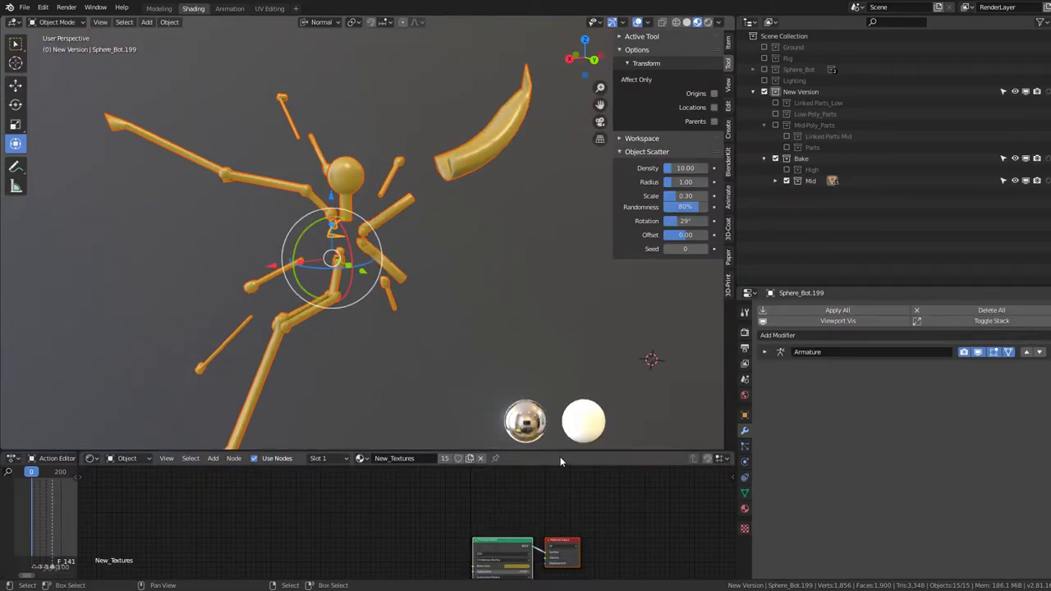
left_click_drag(557, 451, 493, 318)
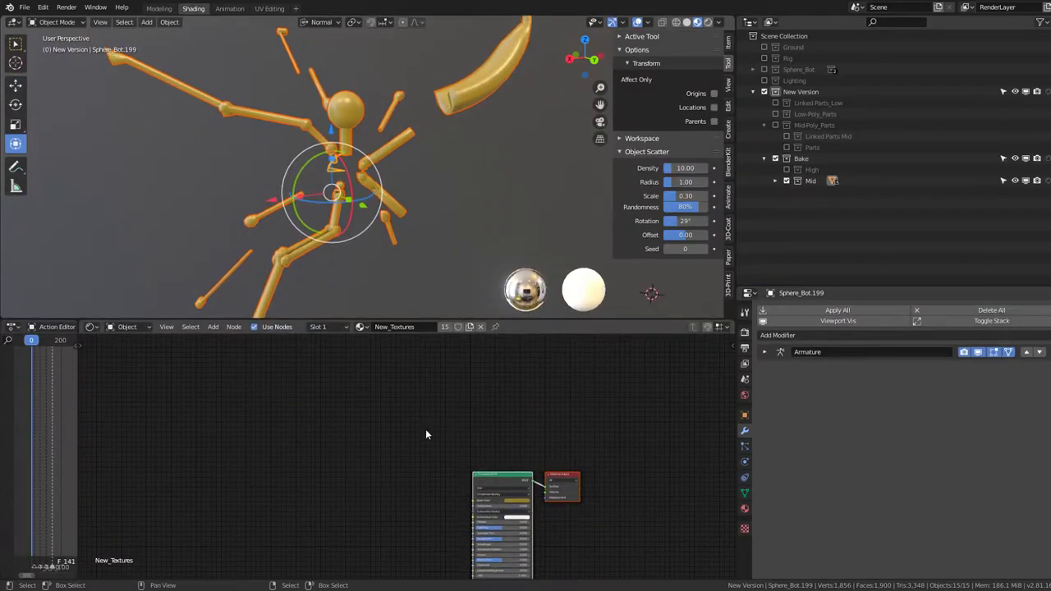
key("shift+a")
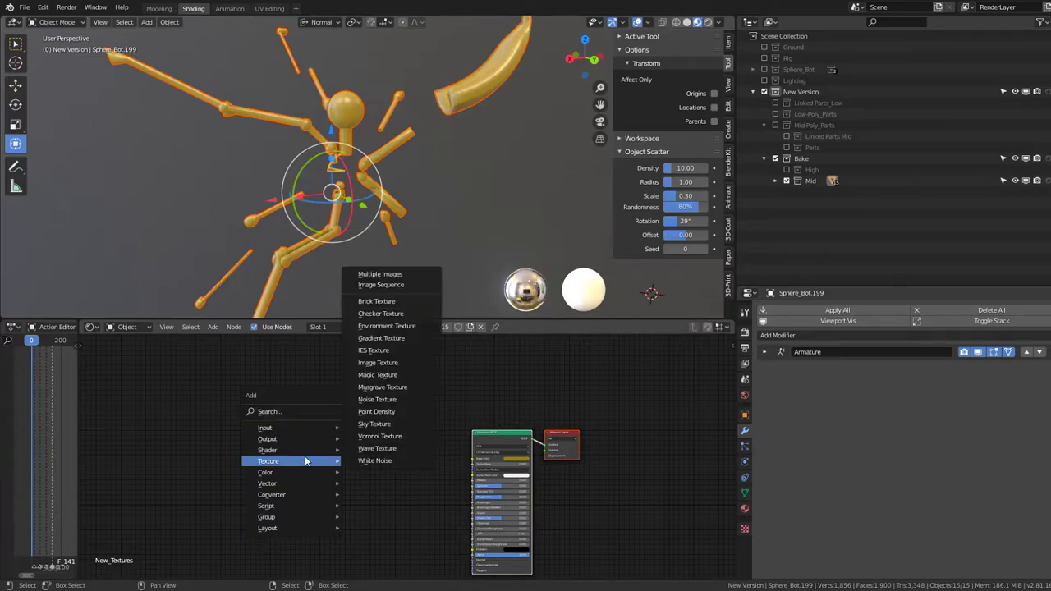
left_click(392, 364)
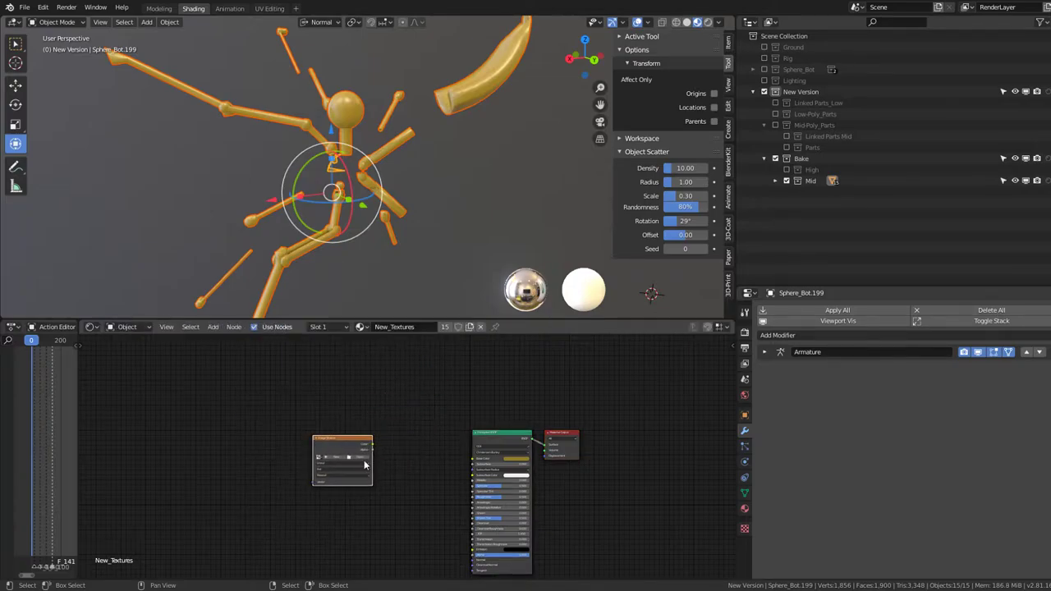
- Create a new 4096×4096 UV Grid image in the Image Texture node
left_click(336, 457)
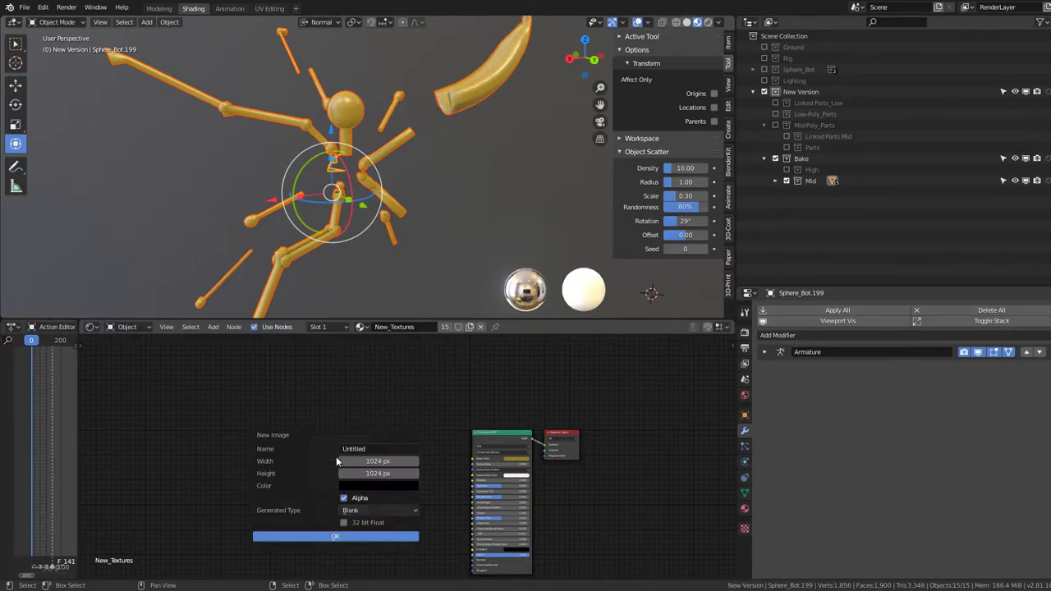
left_click(374, 510)
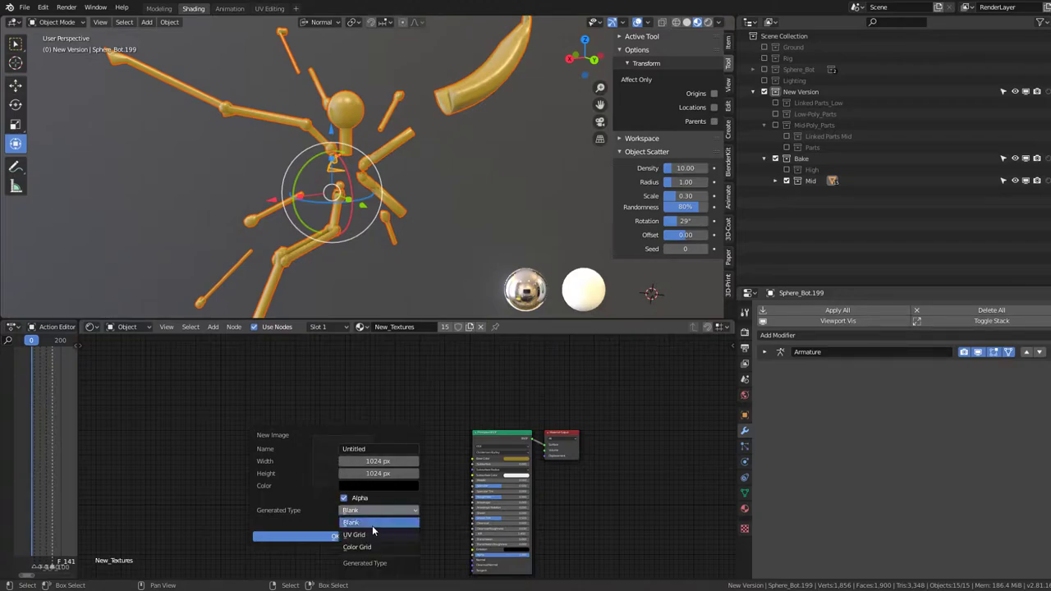
left_click(372, 534)
left_click(394, 459)
type("*4")
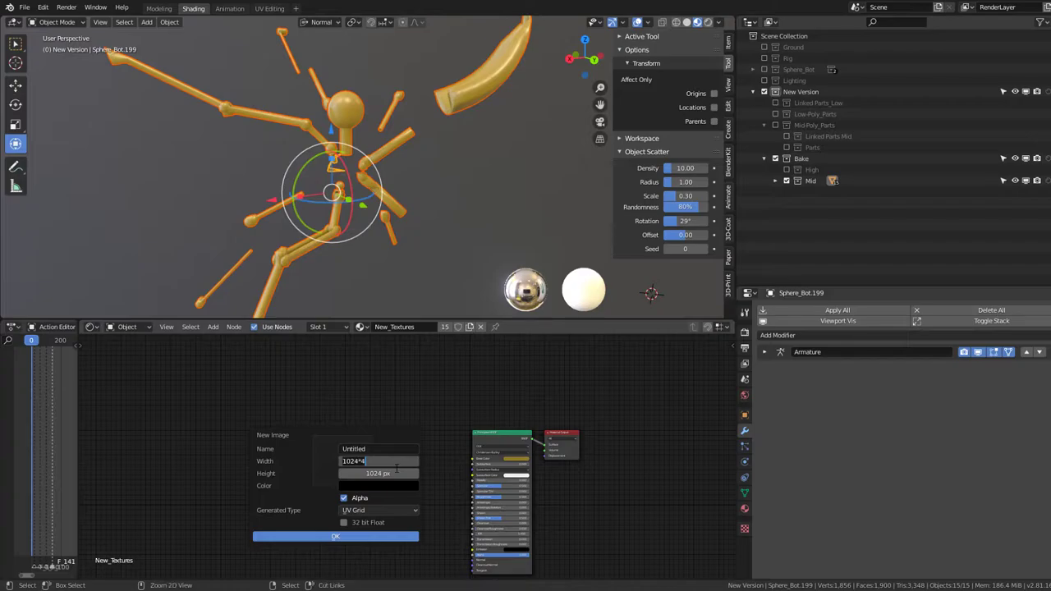
key("Tab")
type("4096")
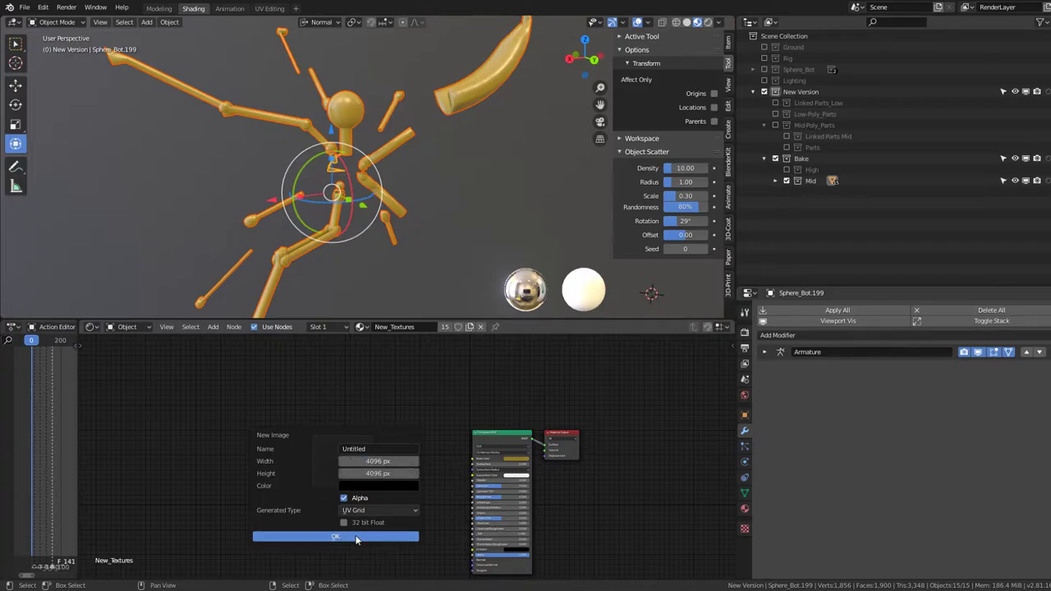
left_click(336, 536)
- Connect the UV grid image's Color output to the material's Base Color
scroll(405, 443, "up", 1)
scroll(393, 427, "up", 2)
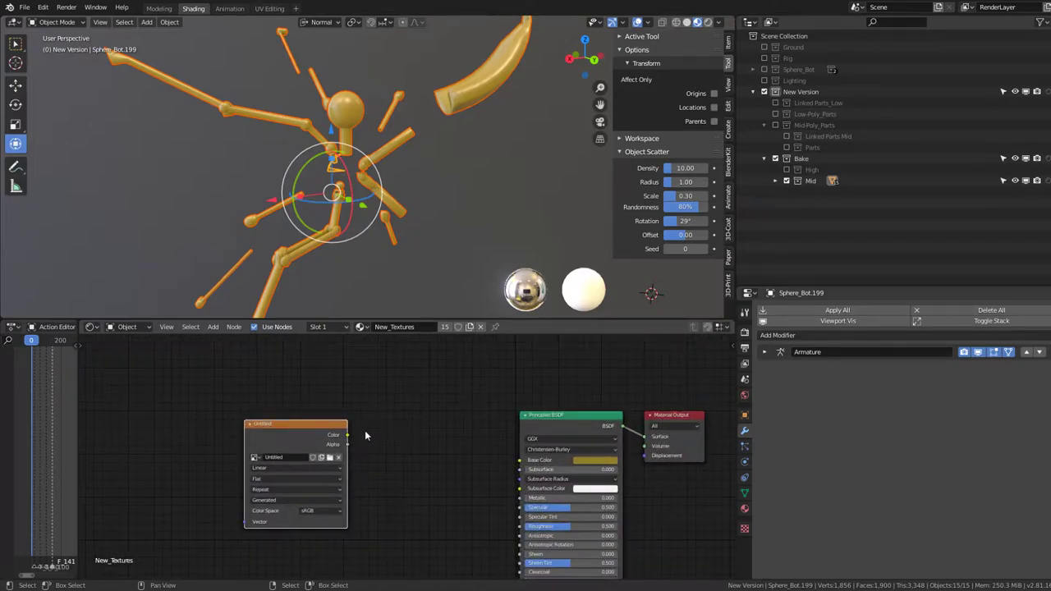
left_click_drag(348, 436, 521, 460)
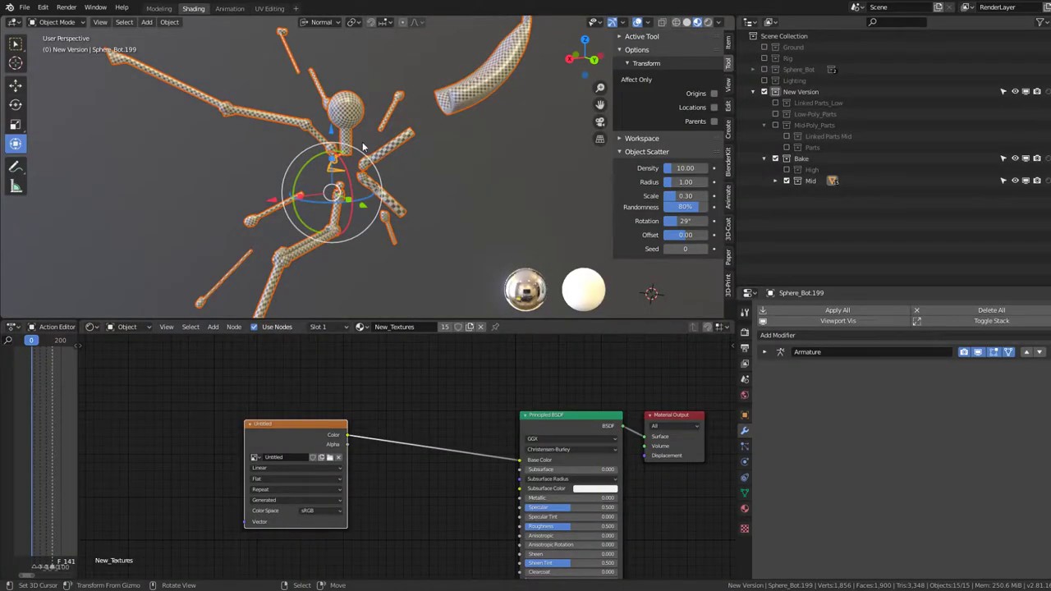
- Inspect the checker pattern on the sphere and scattered robot parts in a maximized viewport
key("ctrl+space")
middle_click_drag(448, 201, 485, 248)
scroll(561, 251, "up", 3)
mouse_move(561, 251)
middle_mouse_down()
mouse_move(532, 225)
mouse_move(622, 394)
mouse_move(553, 171)
mouse_move(481, 192)
mouse_move(433, 149)
mouse_move(394, 239)
mouse_move(317, 258)
mouse_move(335, 232)
mouse_move(534, 243)
middle_mouse_up()
scroll(563, 238, "up", 2)
scroll(435, 148, "down", 3)
scroll(533, 239, "up", 3)
scroll(532, 242, "up", 2)
scroll(531, 246, "up", 3)
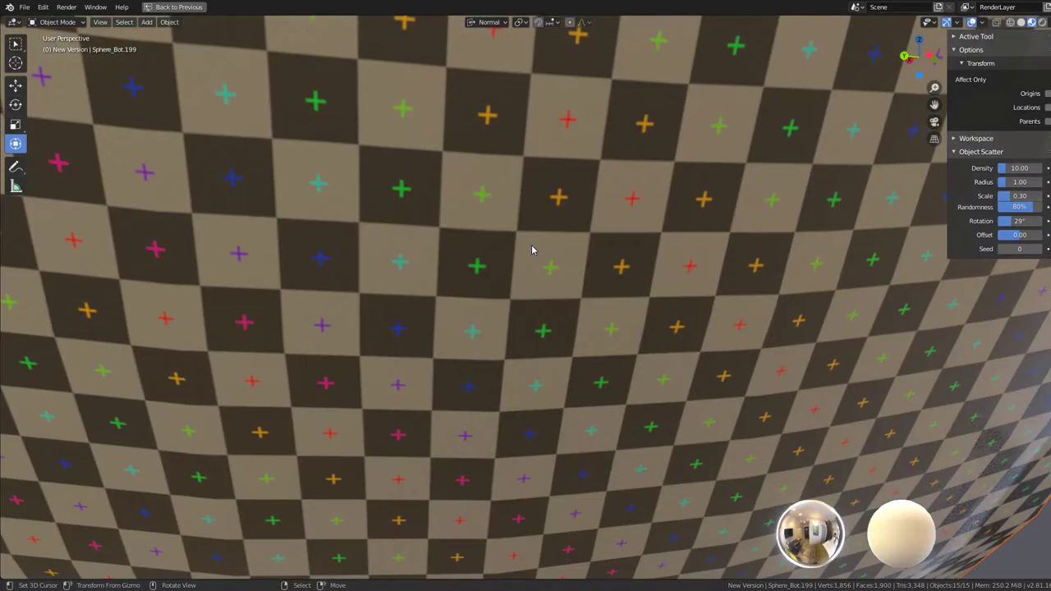
scroll(532, 242, "down", 5)
mouse_move(462, 230)
middle_mouse_down()
mouse_move(249, 137)
mouse_move(424, 271)
mouse_move(476, 201)
mouse_move(392, 242)
middle_mouse_up()
scroll(392, 241, "up", 3)
scroll(464, 287, "up", 2)
mouse_move(465, 287)
middle_mouse_down()
mouse_move(500, 197)
mouse_move(529, 208)
middle_mouse_up()
scroll(530, 208, "down", 5)
middle_click_drag(408, 153, 474, 171)
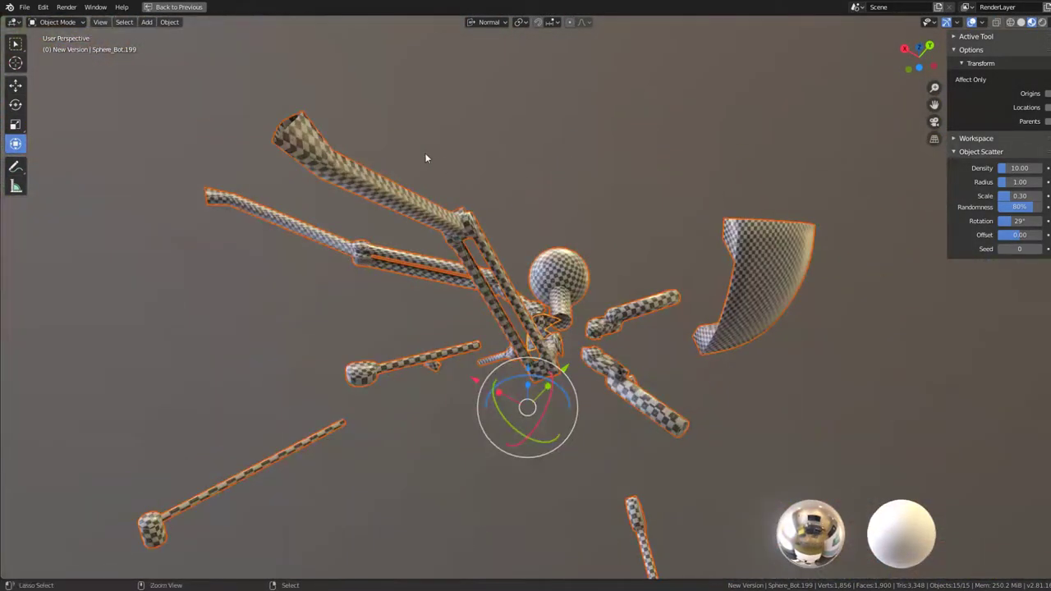
key("ctrl+space")
- Unplug the grid texture from Base Color and review the gold robot full-screen
middle_click_drag(386, 137, 527, 222)
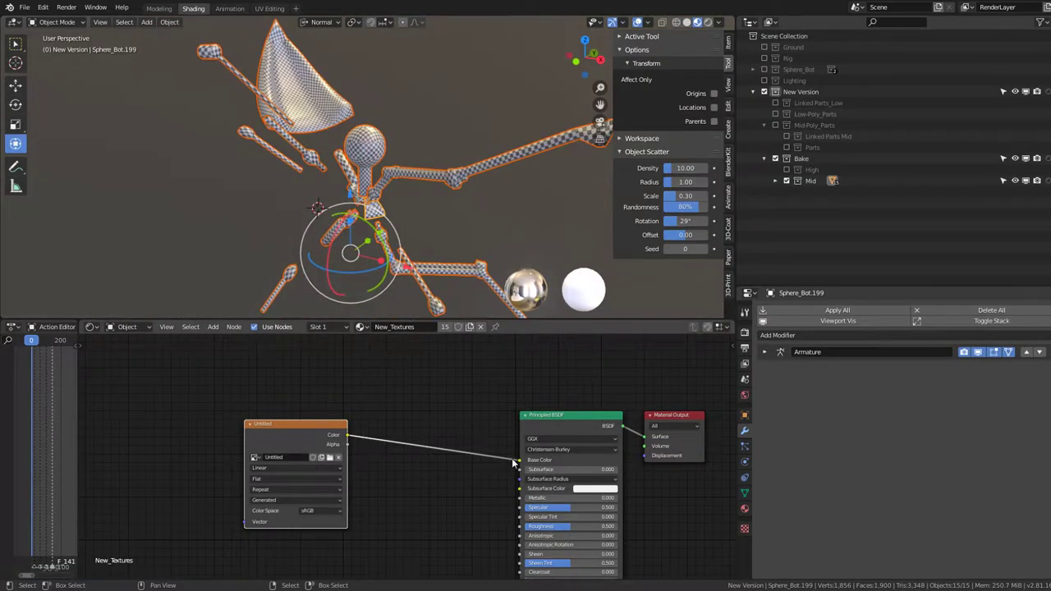
left_click_drag(511, 459, 460, 480)
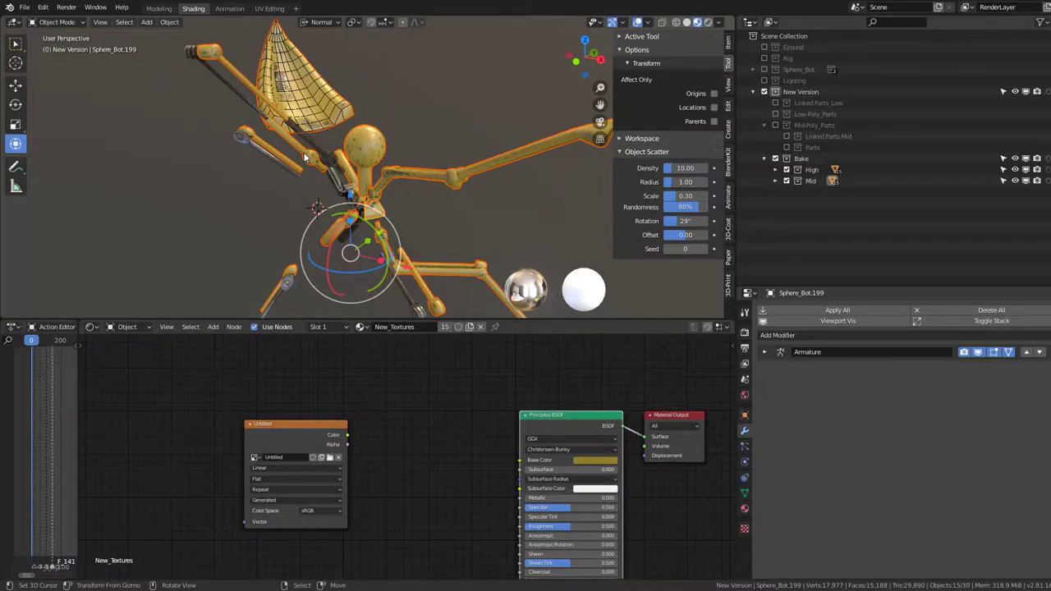
key("ctrl+space")
middle_click_drag(367, 210, 509, 198)
scroll(509, 198, "up", 3)
mouse_move(405, 306)
middle_mouse_down()
mouse_move(340, 249)
mouse_move(473, 207)
mouse_move(473, 247)
middle_mouse_up()
scroll(473, 246, "up", 2)
- Exclude the Mid collection from the scene in the Outliner
scroll(466, 231, "down", 3)
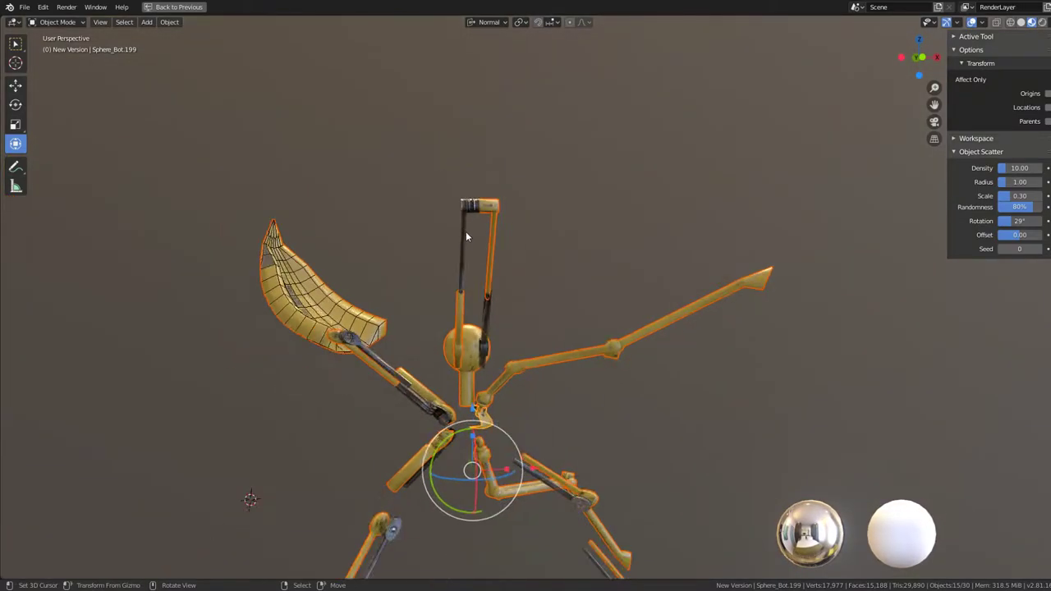
key("ctrl+space")
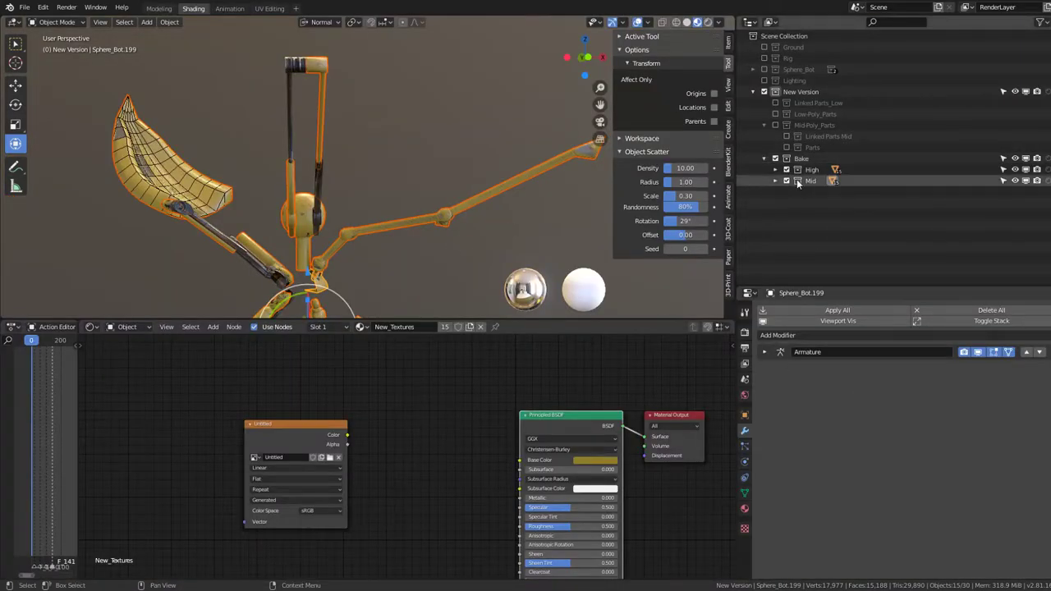
left_click(785, 182)
key("ctrl+space")
key("ctrl+space")
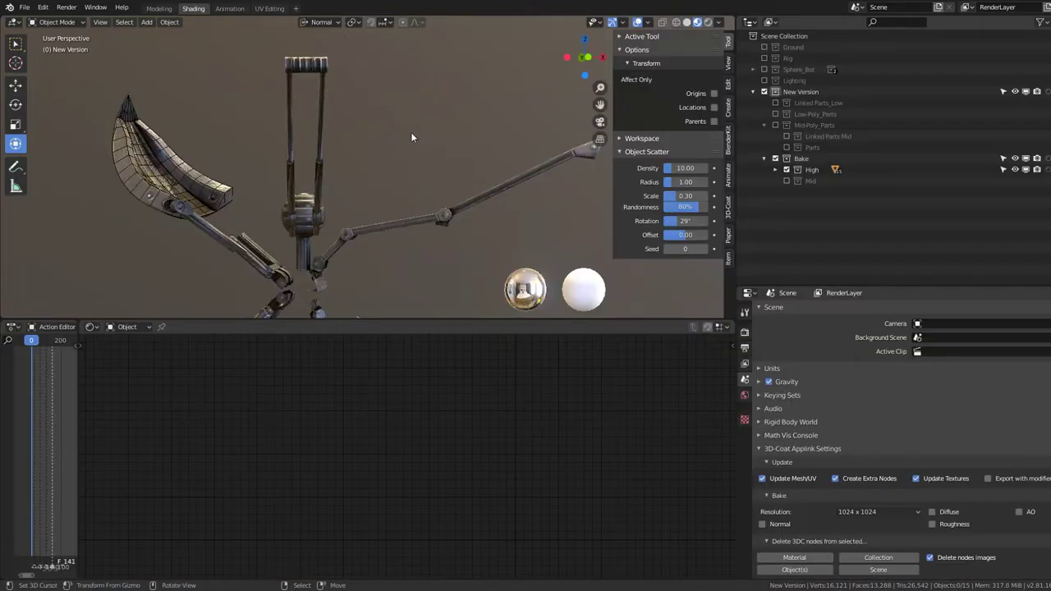
- Remove Sphere_Bot.218's Mirror modifier so it keeps just an EdgeSplit modifier
left_click(306, 64)
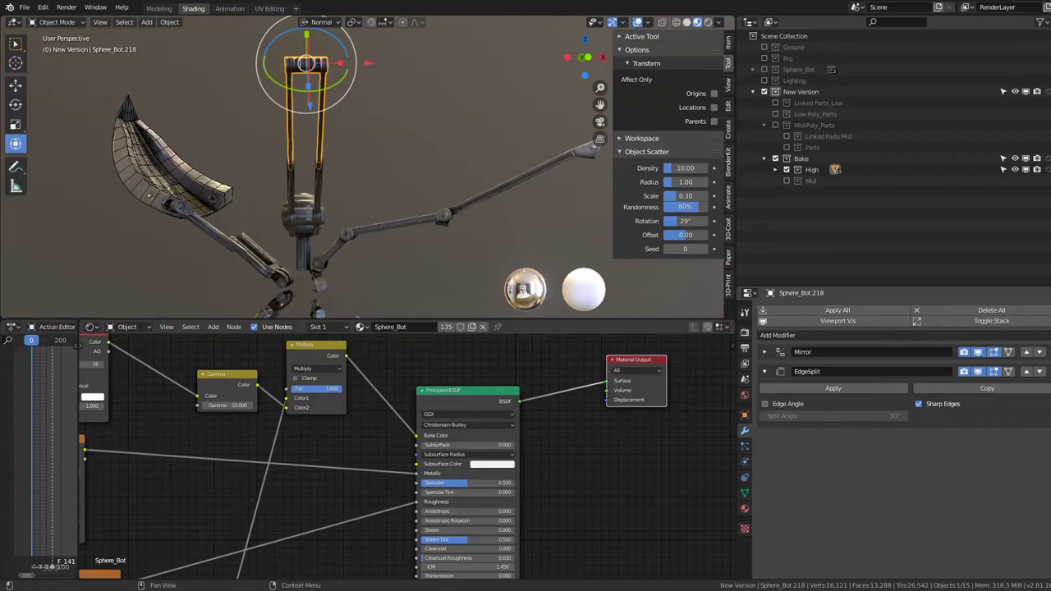
key("ctrl+x")
middle_click_drag(315, 137, 395, 138, "shift")
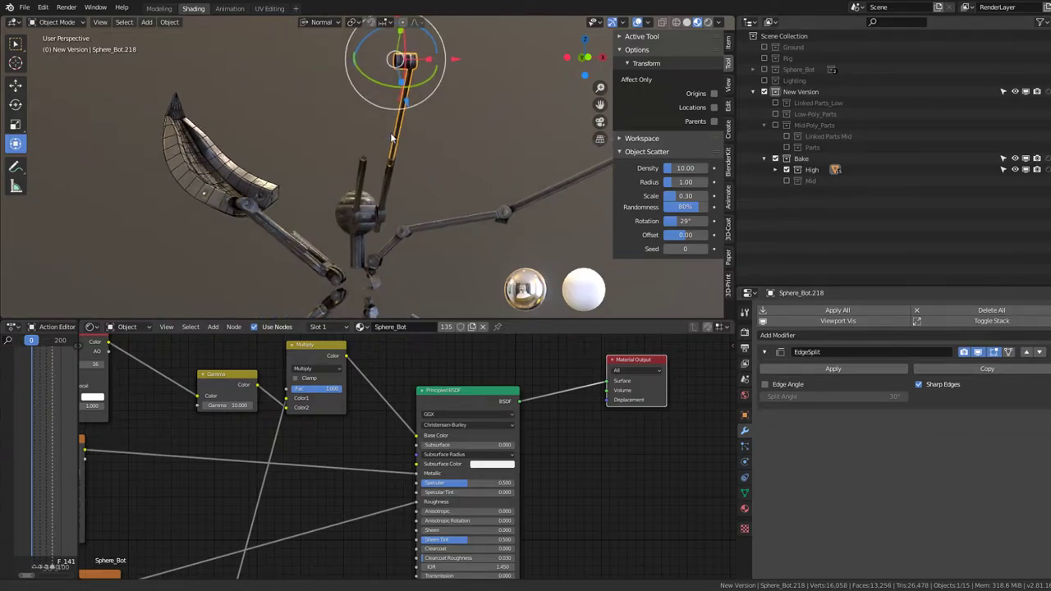
mouse_move(530, 175)
middle_mouse_down()
mouse_move(345, 49)
mouse_move(419, 186)
mouse_move(451, 211)
mouse_move(392, 210)
mouse_move(427, 197)
middle_mouse_up()
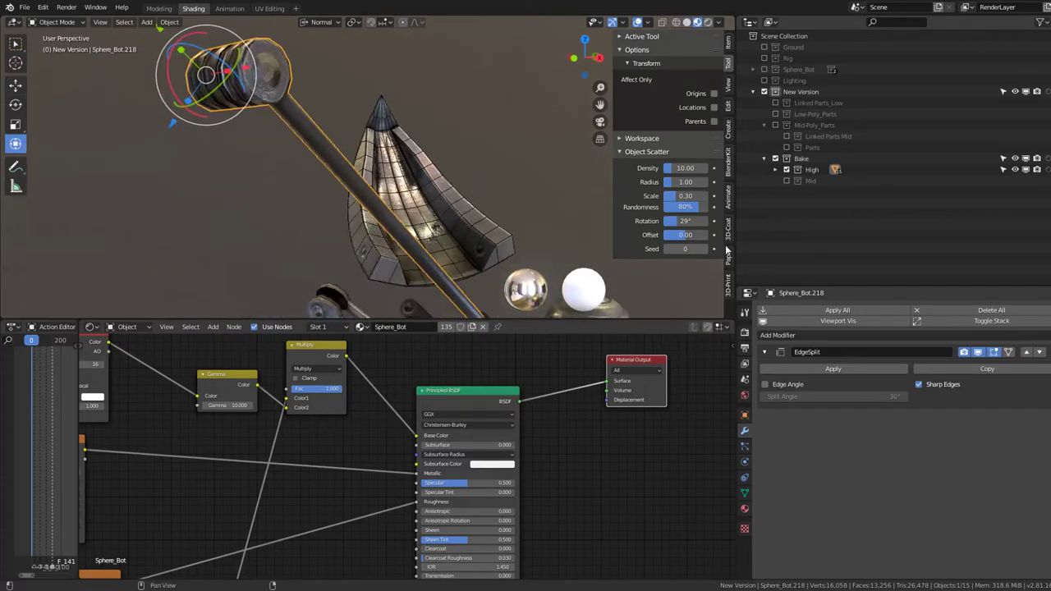
left_click(819, 335)
left_click(843, 421)
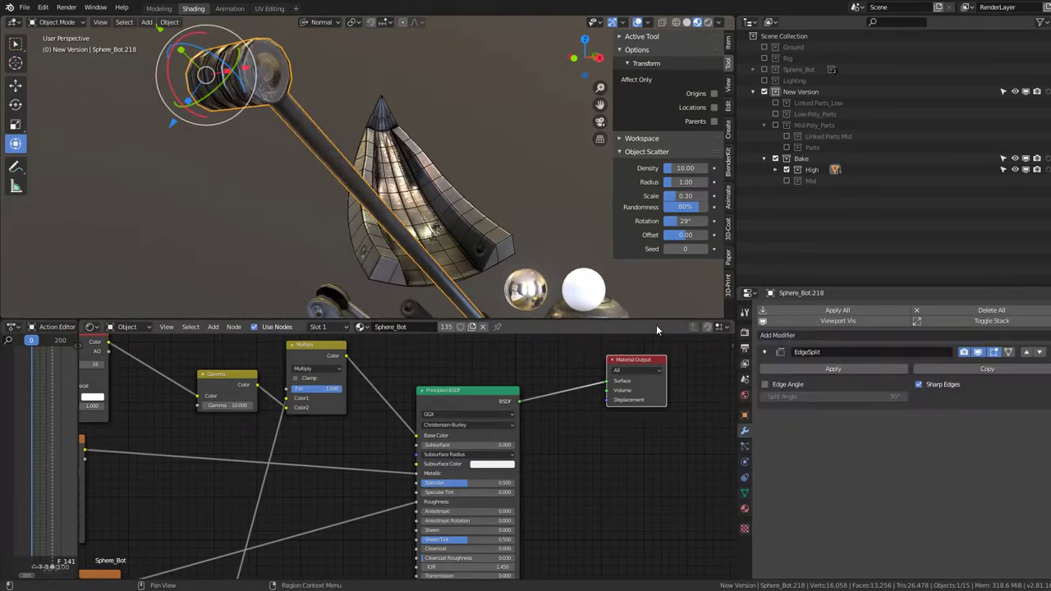
left_click_drag(656, 319, 657, 534)
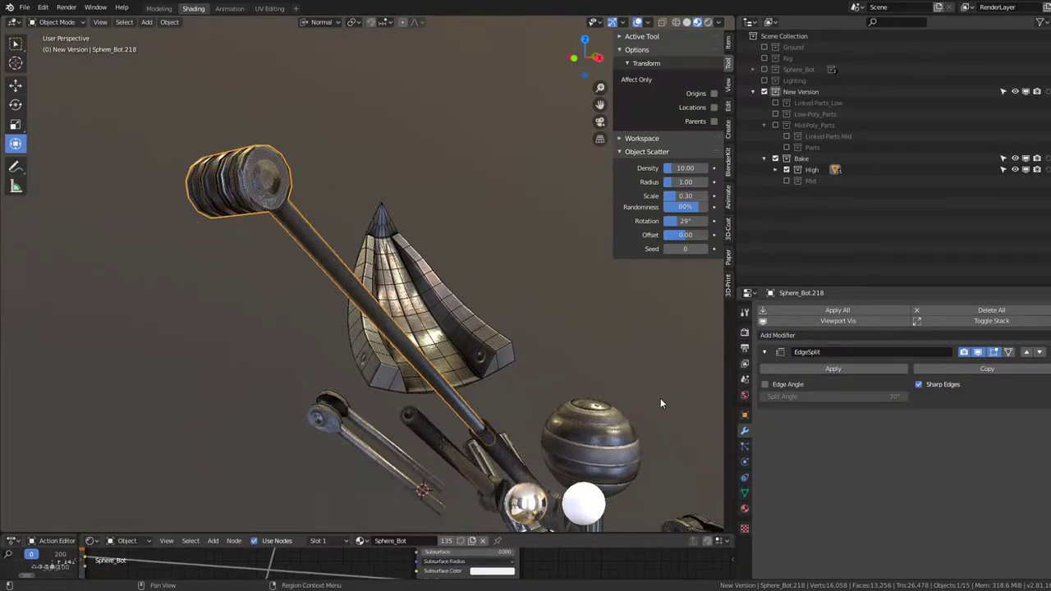
- Give the arm a level-2 Subdivision placed above EdgeSplit, then hide the arm
left_click(638, 22)
middle_click_drag(444, 181, 399, 132)
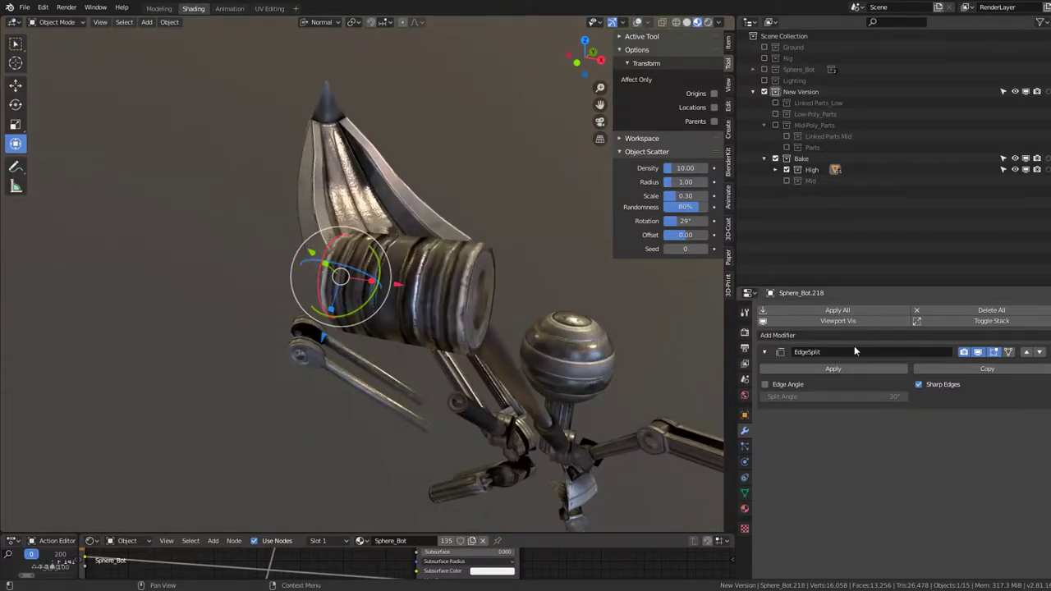
left_click(821, 335)
left_click(856, 520)
middle_click_drag(509, 369, 427, 312)
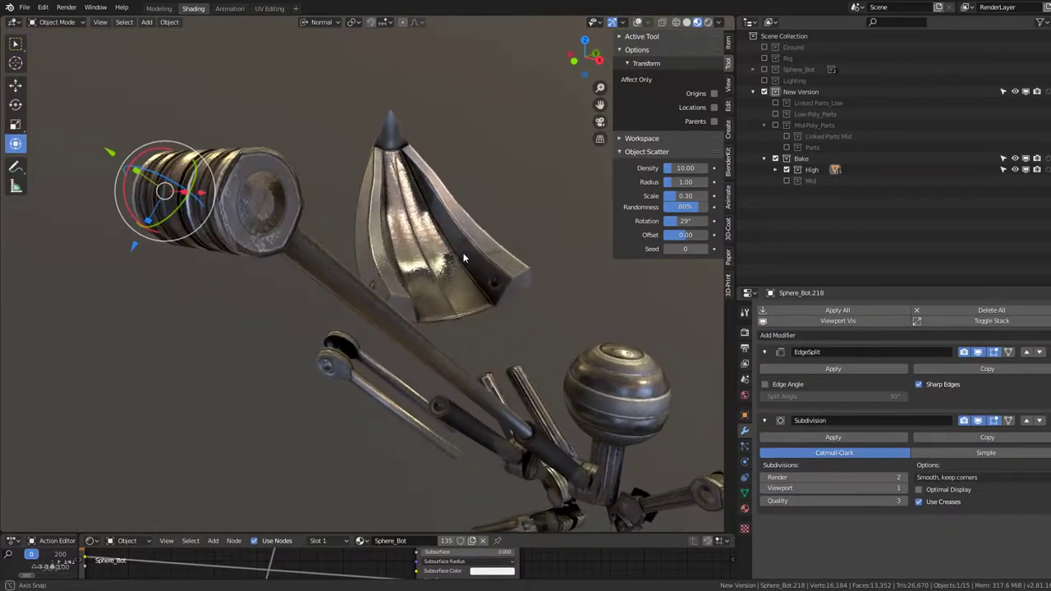
left_click(1027, 421)
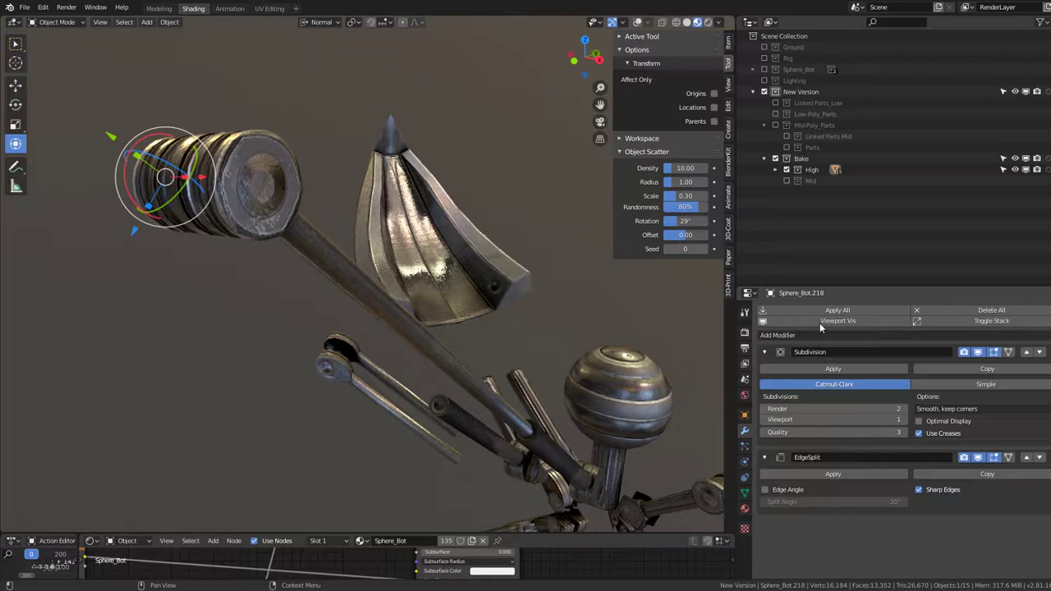
left_click(902, 420)
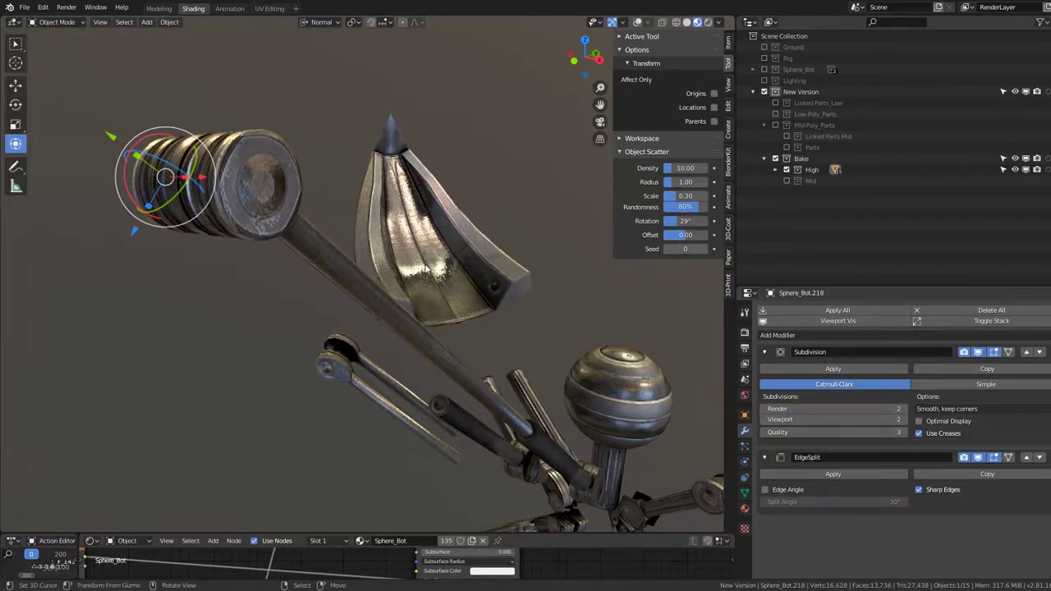
key("h")
- Replace the fork's Mirror modifier with a Subdivision above EdgeSplit, then hide the fork
mouse_move(296, 271)
middle_mouse_down()
mouse_move(256, 276)
mouse_move(568, 200)
middle_mouse_up()
left_click(489, 238)
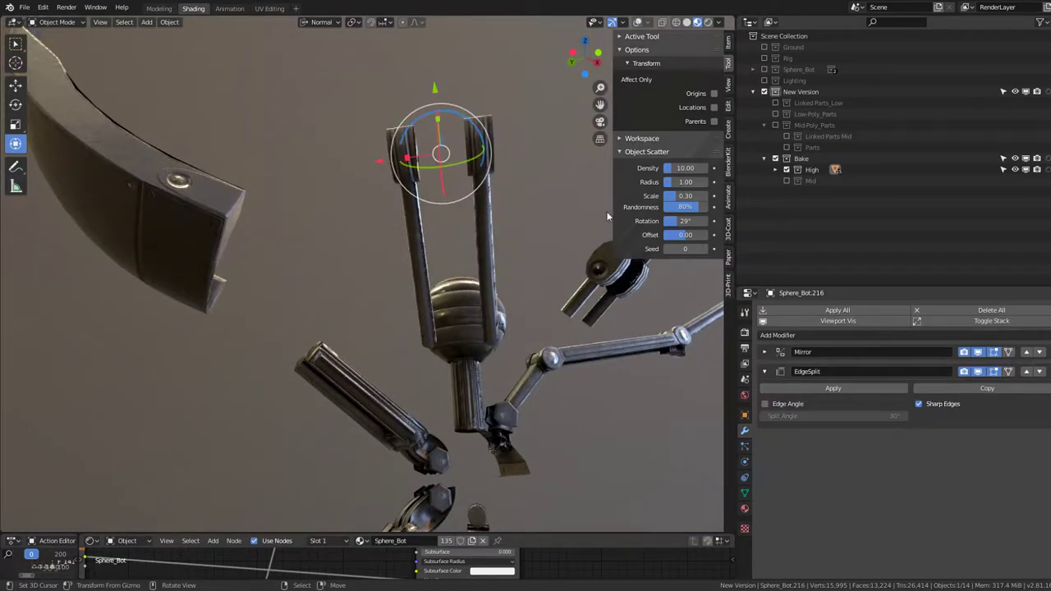
left_click(1049, 351)
left_click(836, 335)
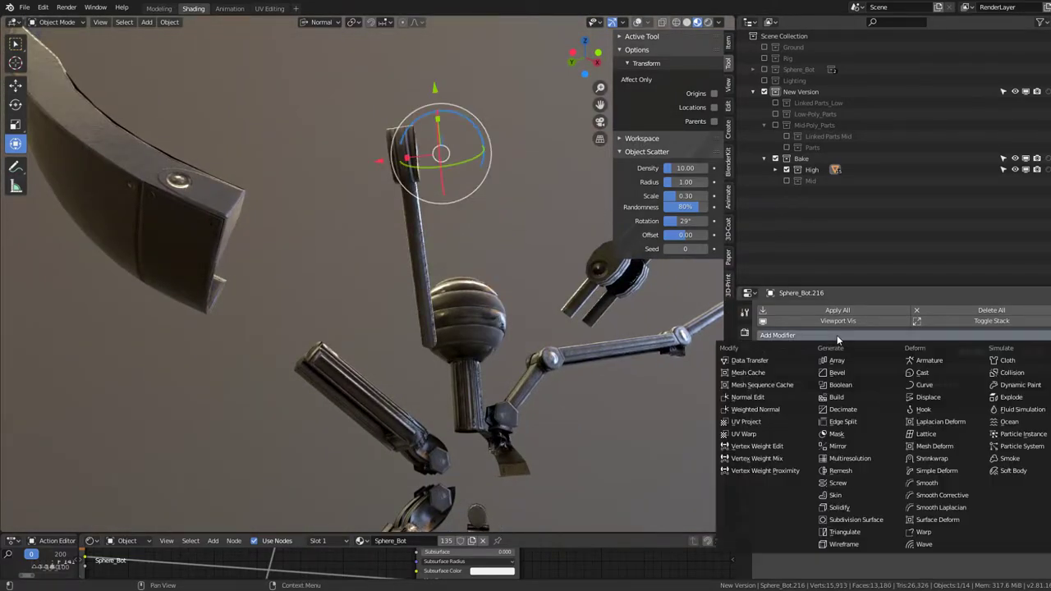
left_click(847, 520)
left_click(1026, 421)
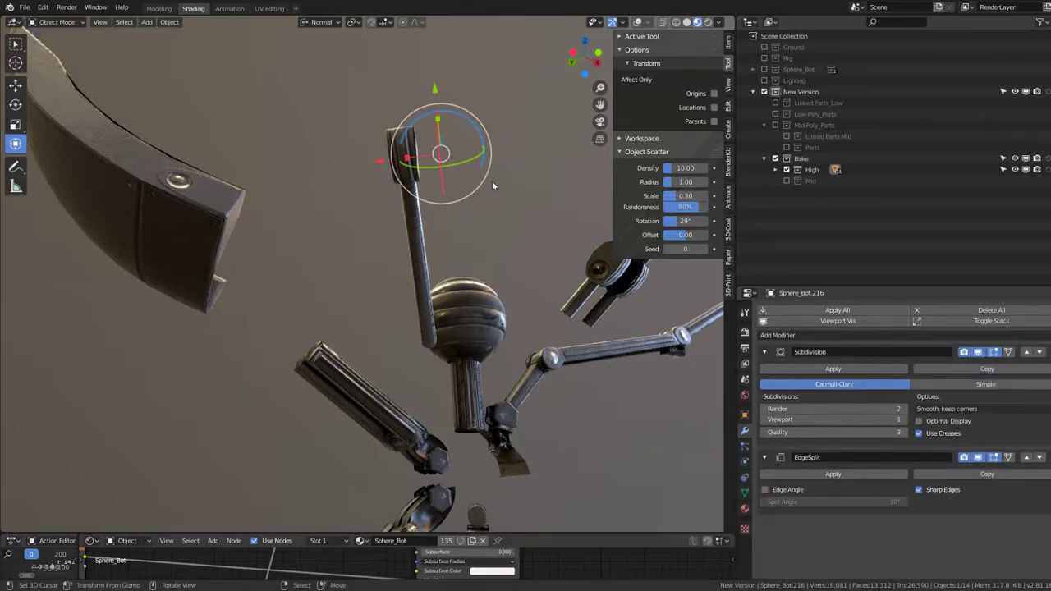
middle_click_drag(492, 181, 458, 240)
scroll(457, 244, "up", 2)
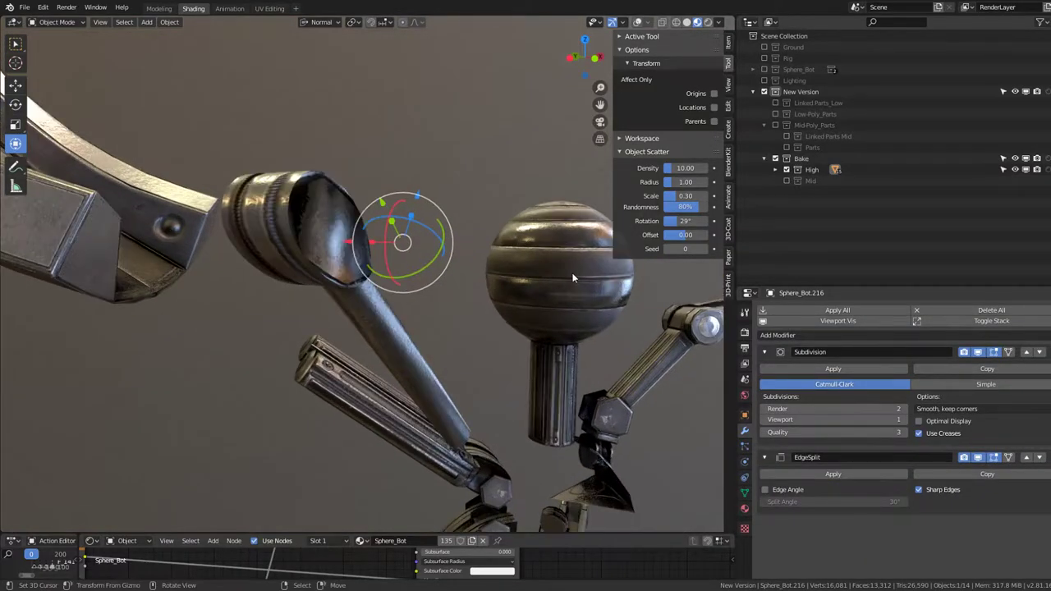
left_click(978, 353)
left_click(978, 353)
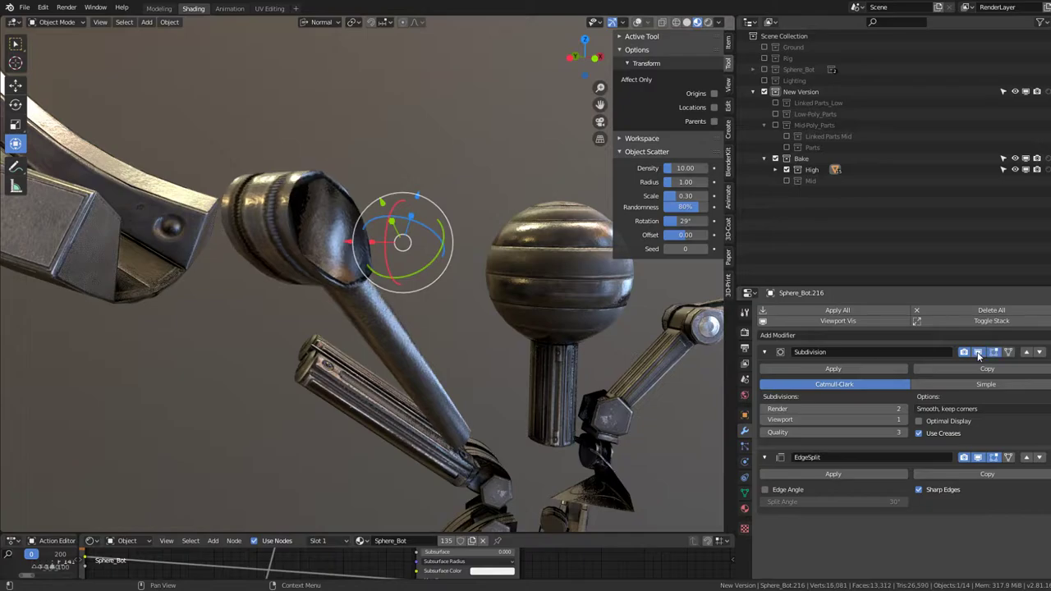
scroll(369, 342, "down", 3)
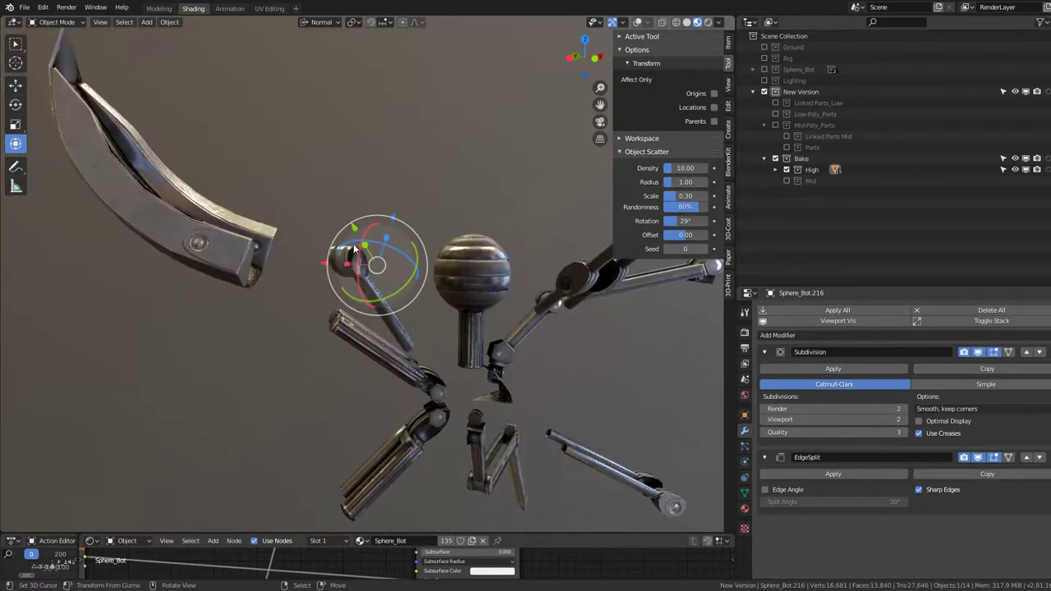
middle_click_drag(370, 341, 378, 303)
key("Delete")
- Select and reposition leg shell Sphere_Leg_2.042, comparing its shading with EdgeSplit toggled off and on
left_click(257, 267)
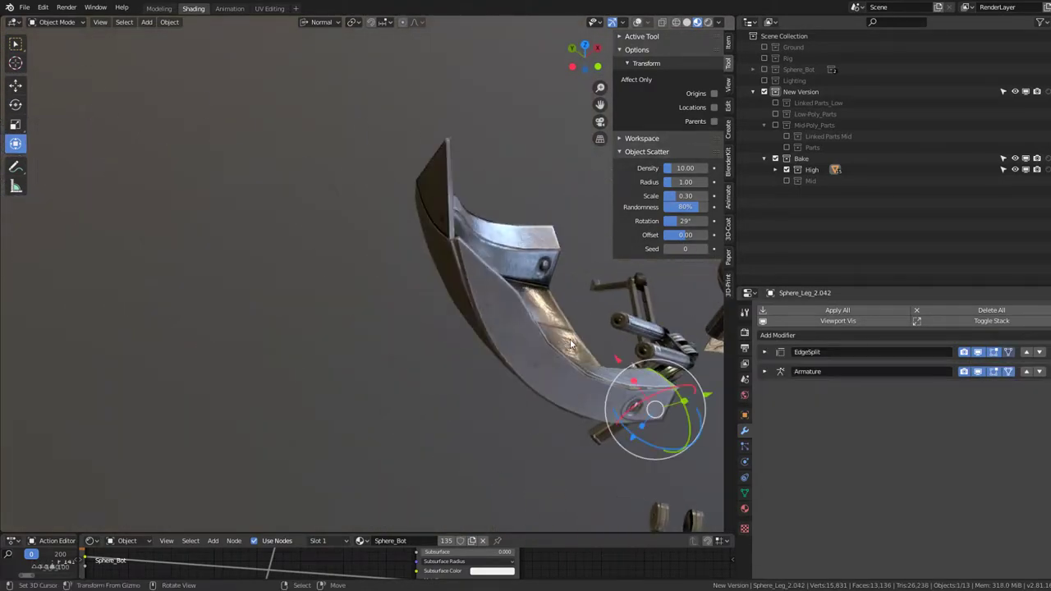
middle_click_drag(256, 267, 386, 281)
key("g")
left_click(434, 260)
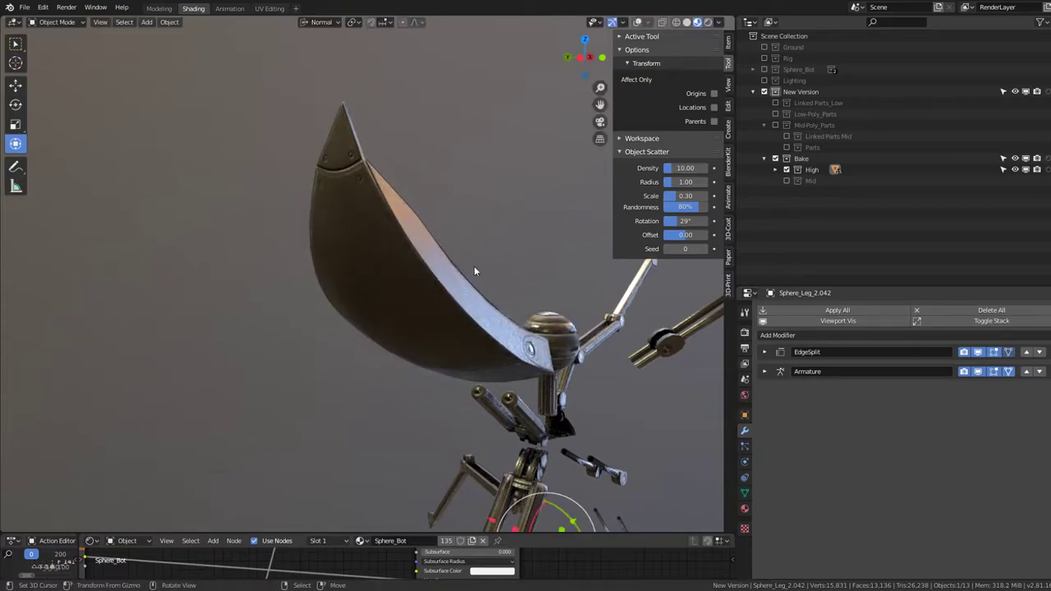
mouse_move(474, 266)
middle_mouse_down()
mouse_move(460, 247)
mouse_move(493, 271)
middle_mouse_up()
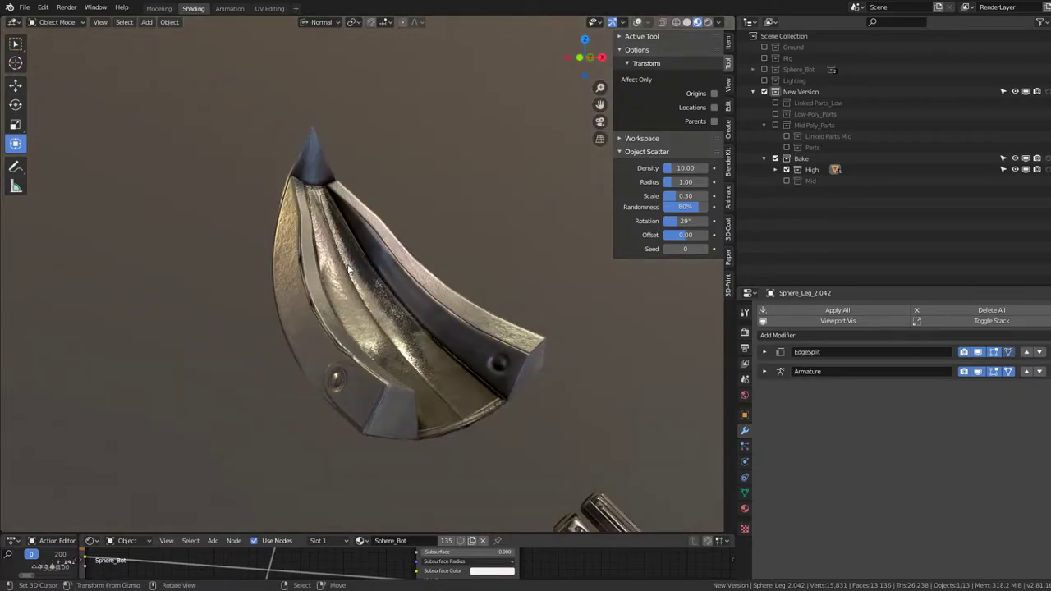
left_click(979, 352)
left_click(979, 352)
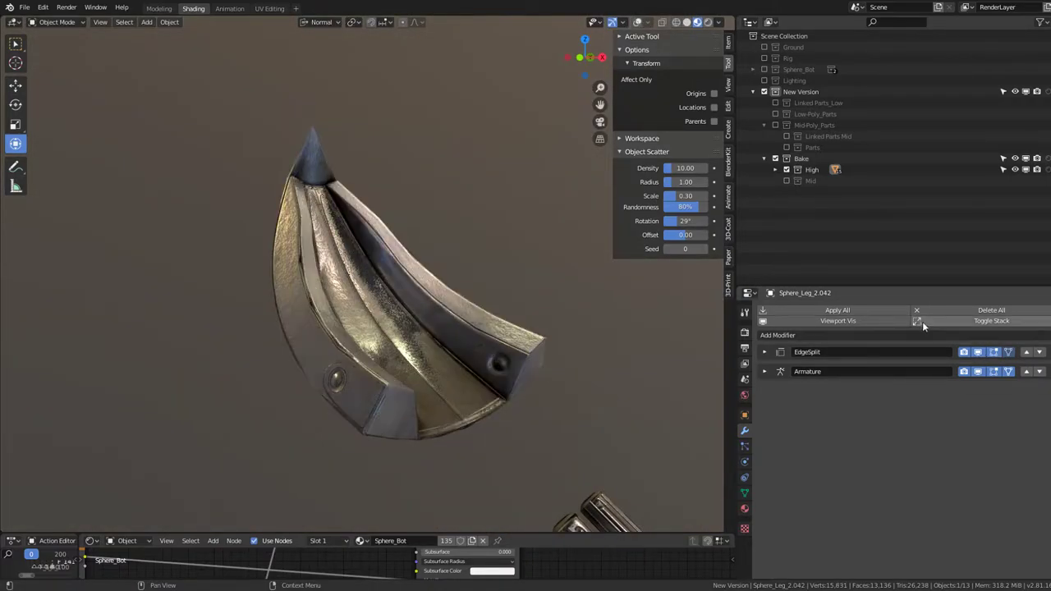
left_click(901, 334)
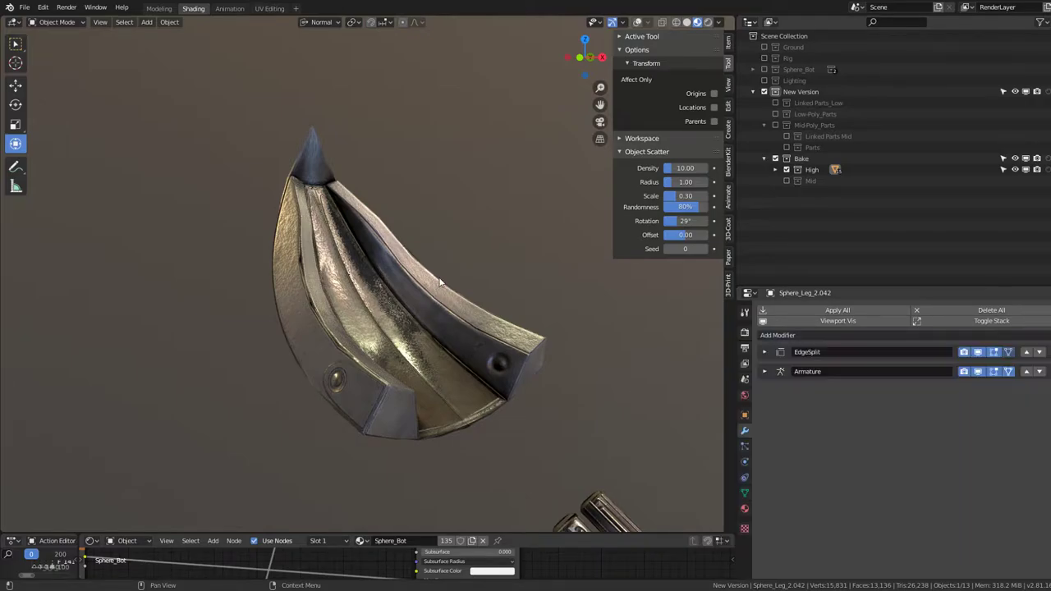
mouse_move(436, 297)
middle_mouse_down()
mouse_move(393, 226)
mouse_move(433, 266)
middle_mouse_up()
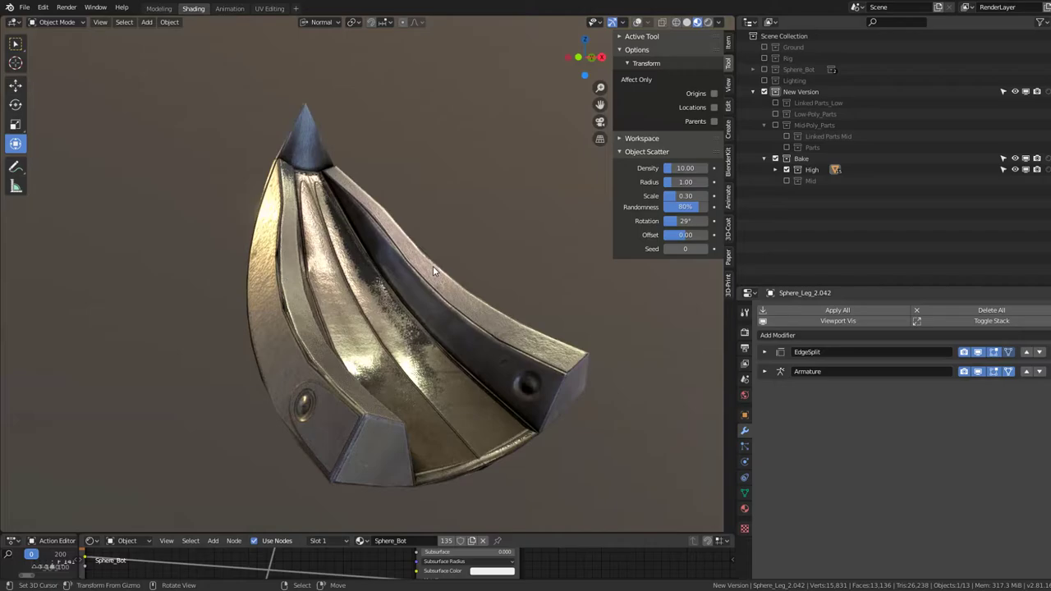
left_click(978, 353)
left_click(978, 352)
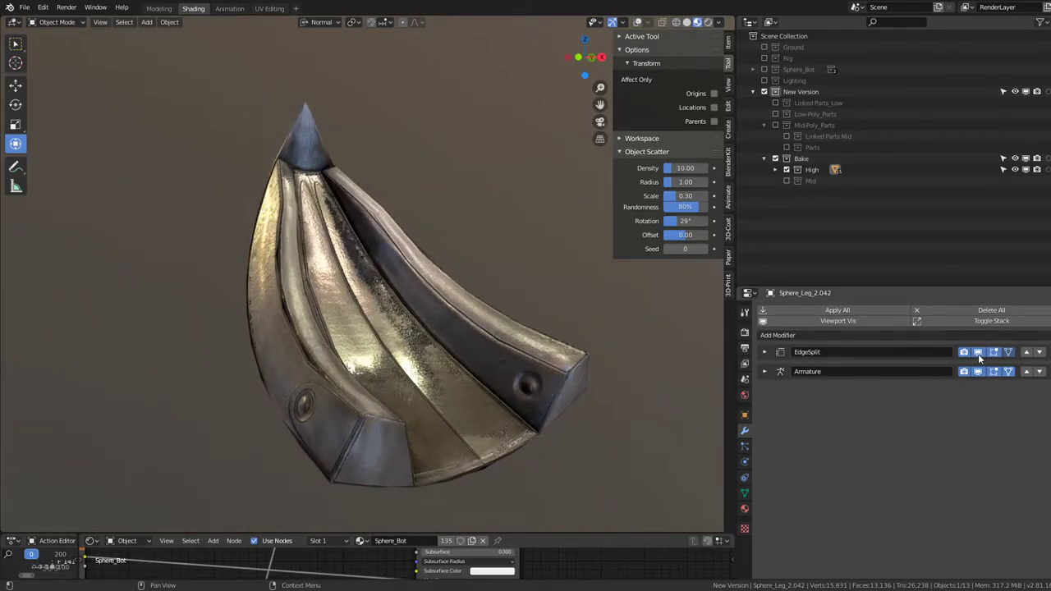
- Add a Subdivision to the leg shell, move it above Armature and EdgeSplit, viewport level 2
left_click(910, 336)
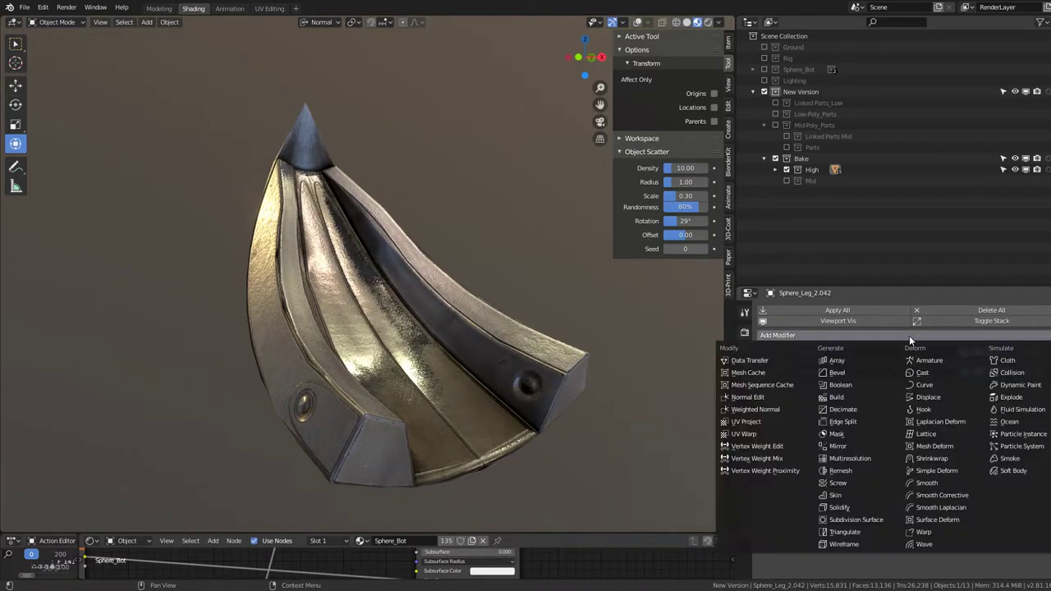
left_click(856, 519)
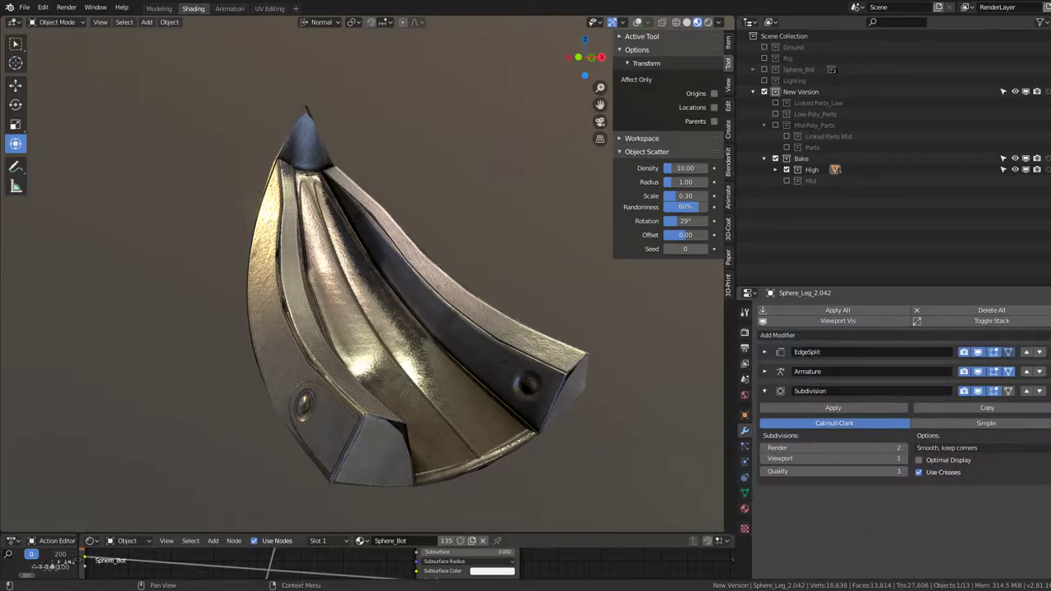
left_click(1027, 394)
left_click(1026, 372)
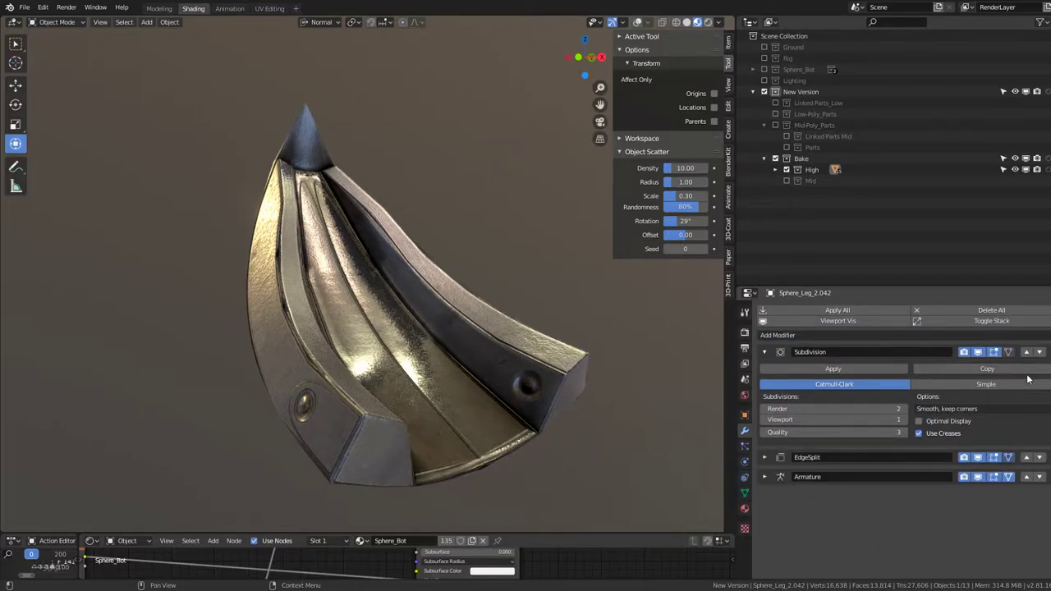
left_click(903, 420)
mouse_move(302, 235)
middle_mouse_down()
mouse_move(462, 199)
mouse_move(451, 309)
mouse_move(322, 216)
mouse_move(403, 218)
middle_mouse_up()
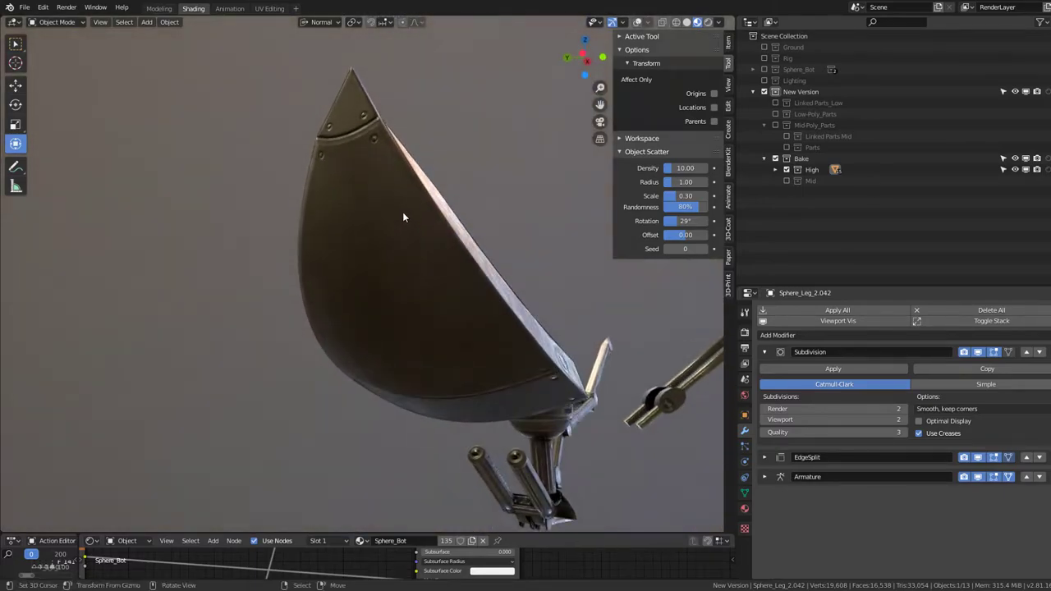
- View the smoothed leg shell in solid shading with overlays on to check its edges
scroll(405, 246, "up", 3)
mouse_move(408, 292)
middle_mouse_down()
mouse_move(356, 251)
mouse_move(279, 282)
mouse_move(399, 272)
middle_mouse_up()
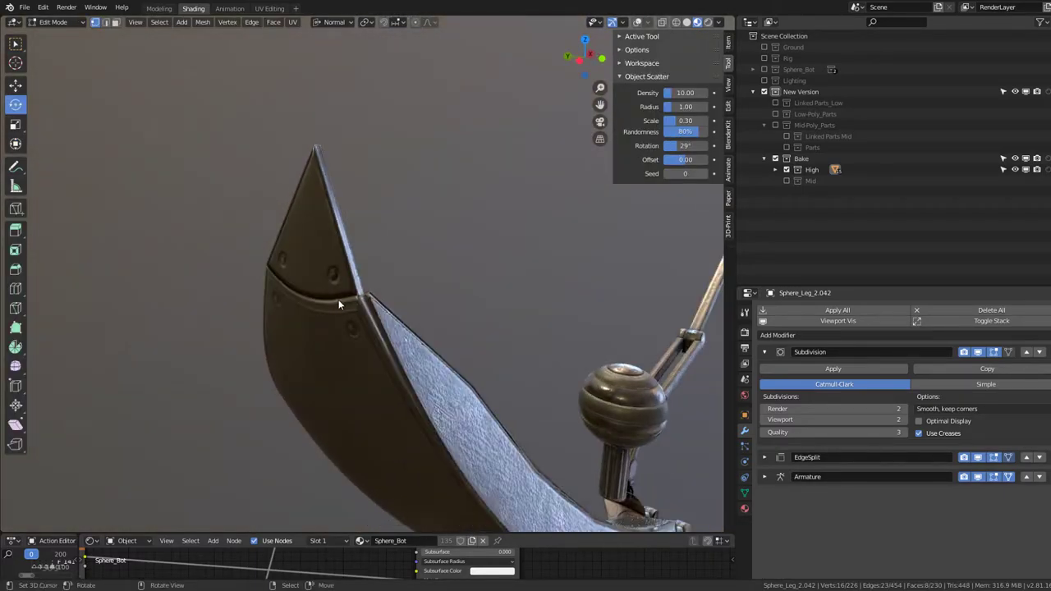
left_click(687, 22)
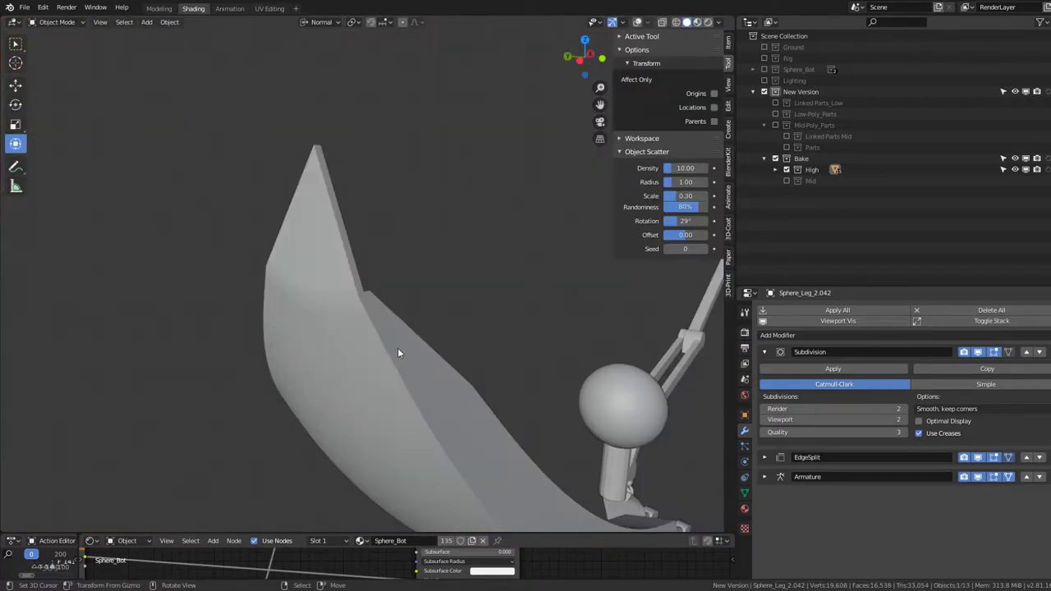
mouse_move(400, 351)
middle_mouse_down()
mouse_move(446, 218)
mouse_move(369, 161)
mouse_move(367, 261)
middle_mouse_up()
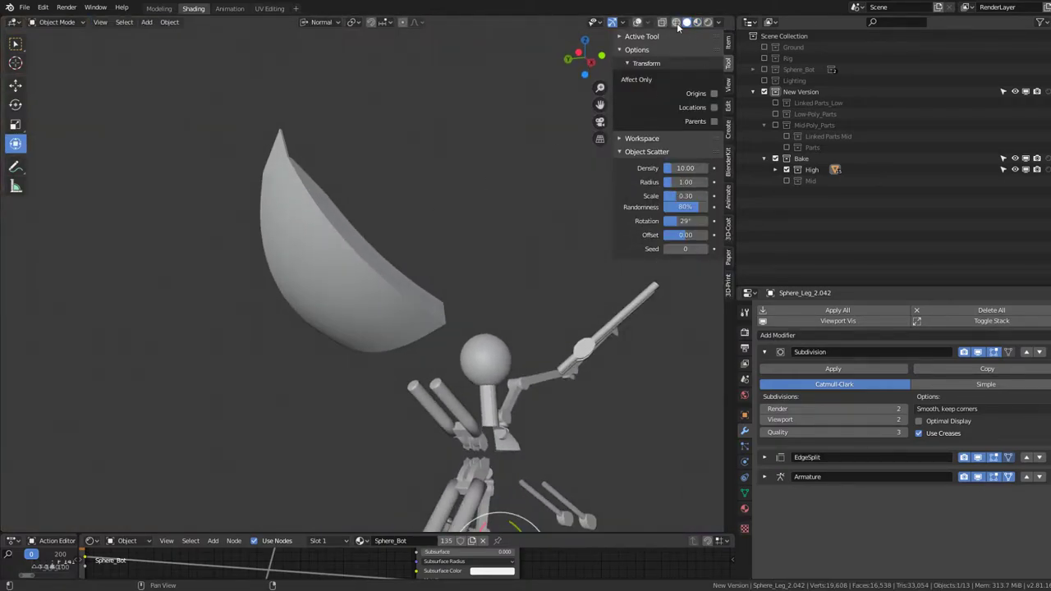
left_click(641, 22)
mouse_move(288, 286)
middle_mouse_down()
mouse_move(368, 265)
mouse_move(336, 211)
middle_mouse_up()
- Delete the leg shell, re-enable the Parts collection, and select bowl Sphere_Leg_2.027
key("x")
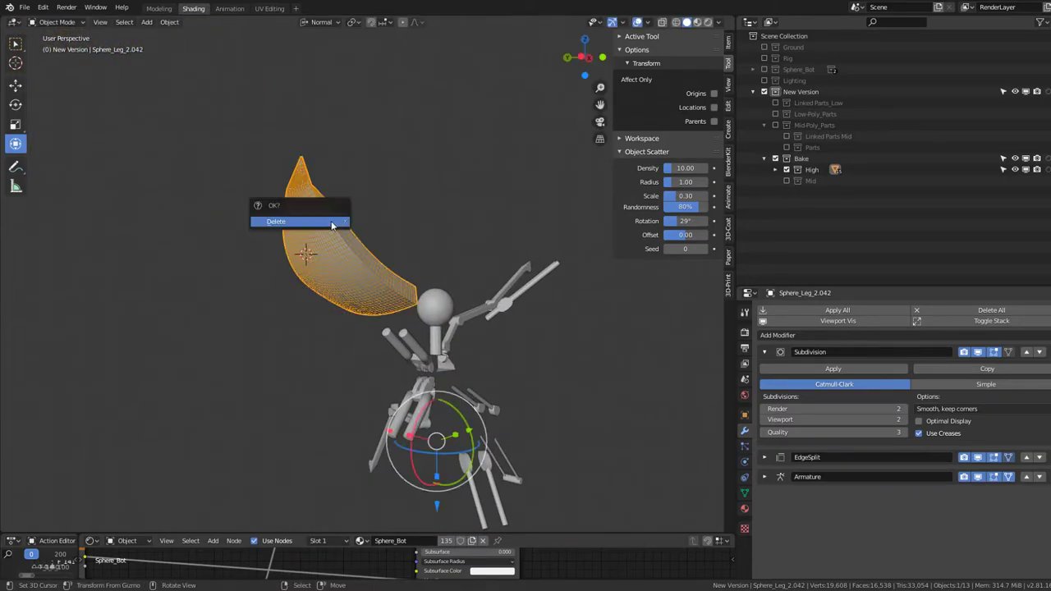
left_click(328, 224)
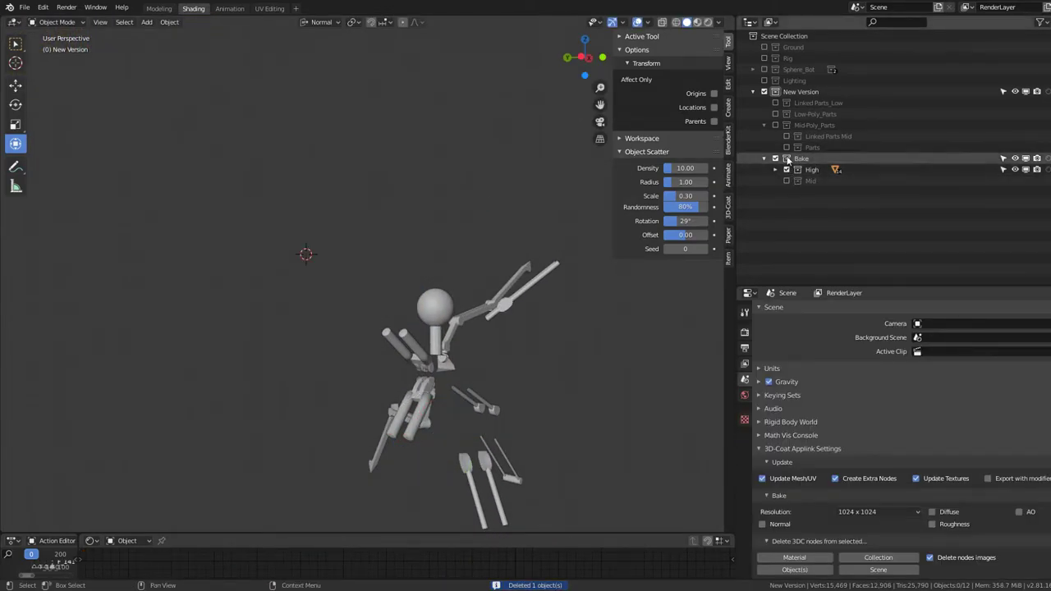
left_click(787, 147)
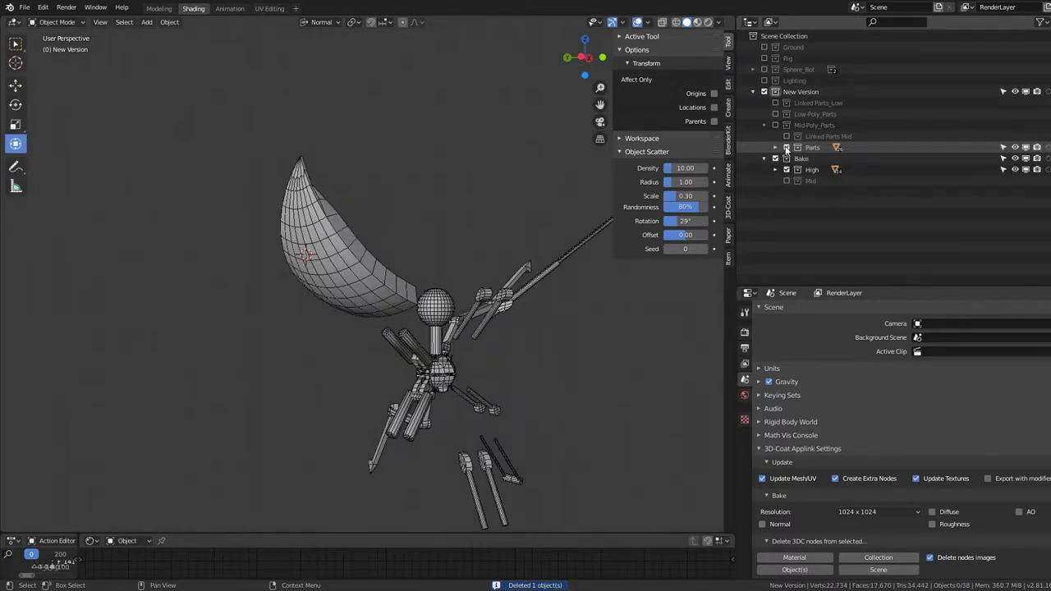
left_click(362, 254)
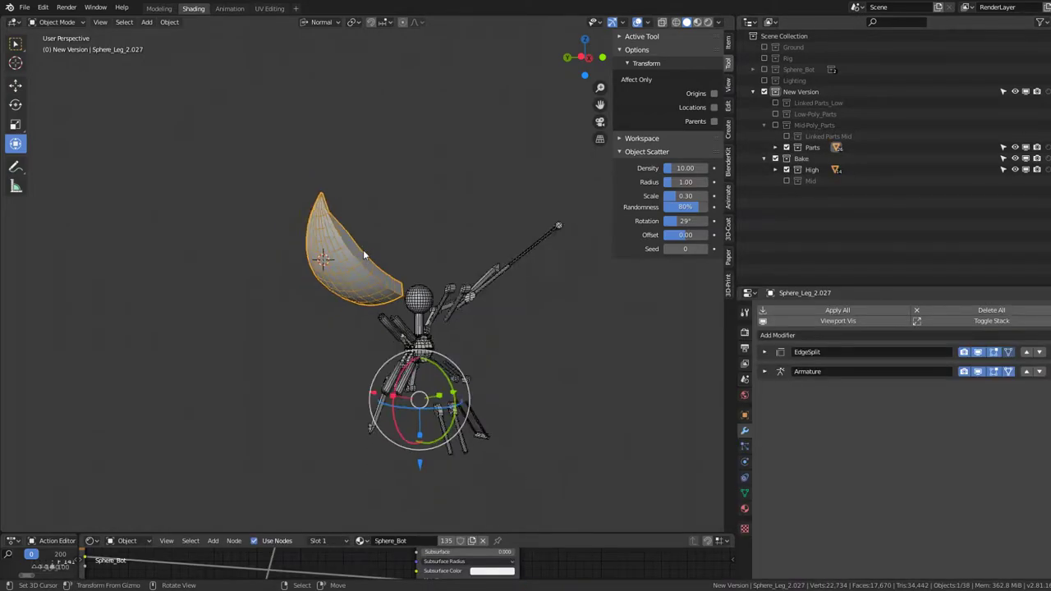
mouse_move(362, 251)
middle_mouse_down()
mouse_move(270, 285)
mouse_move(403, 235)
mouse_move(343, 244)
mouse_move(395, 269)
middle_mouse_up()
- Duplicate the bowl into the Bake > High collection and exclude Parts again
key("shift+d")
key("Escape")
key("m")
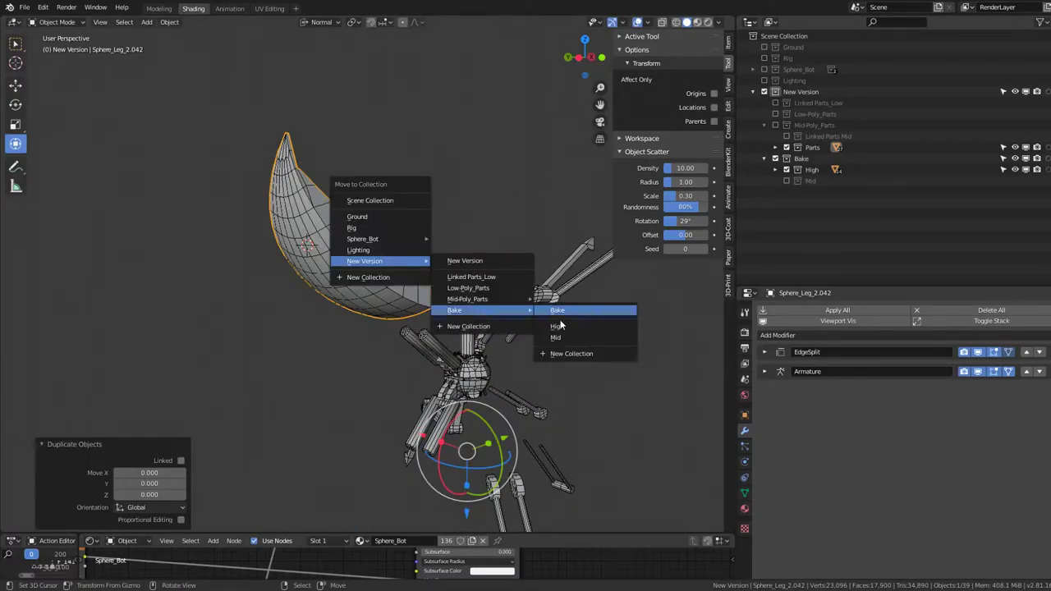
left_click(612, 326)
left_click(787, 147)
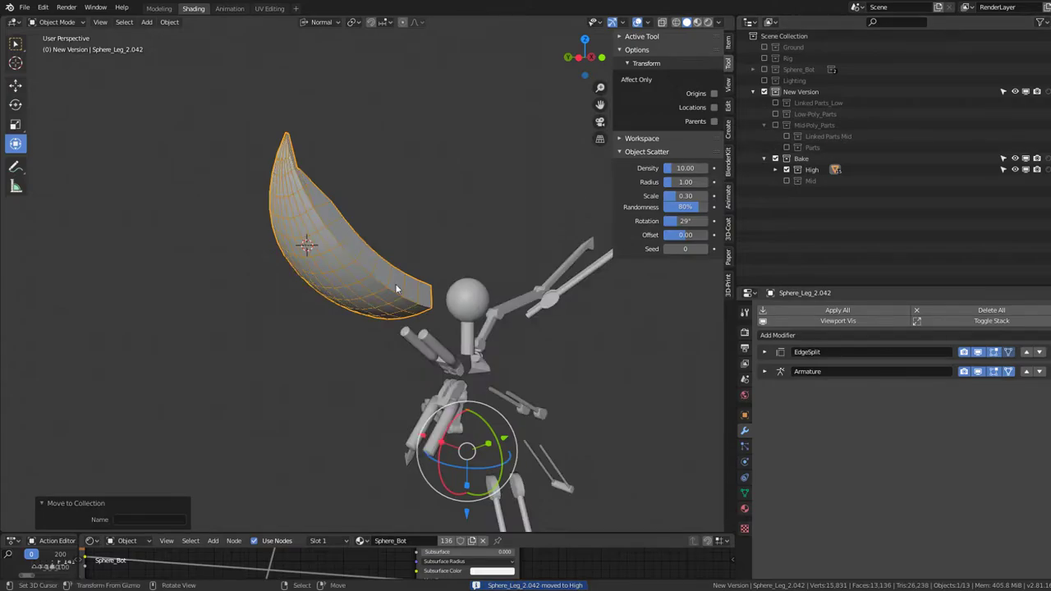
scroll(395, 284, "up", 4)
mouse_move(408, 273)
middle_mouse_down()
mouse_move(367, 279)
mouse_move(597, 145)
middle_mouse_up()
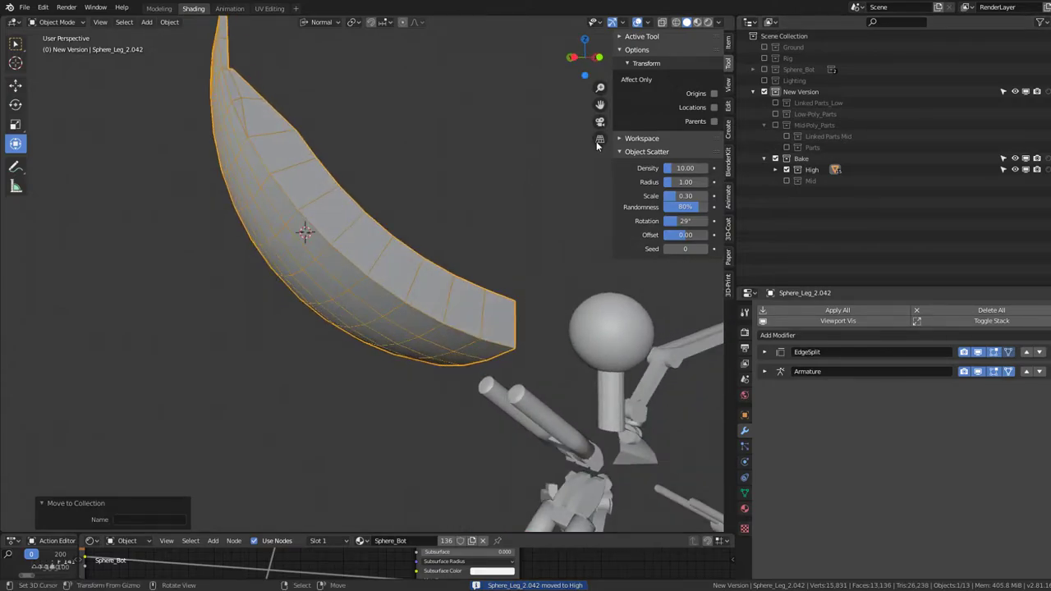
- Add a Subdivision modifier to the curved leg, moved to the top at viewport level 2
left_click(708, 24)
mouse_move(493, 165)
middle_mouse_down()
mouse_move(205, 207)
mouse_move(196, 142)
mouse_move(226, 154)
middle_mouse_up()
scroll(226, 154, "down", 3)
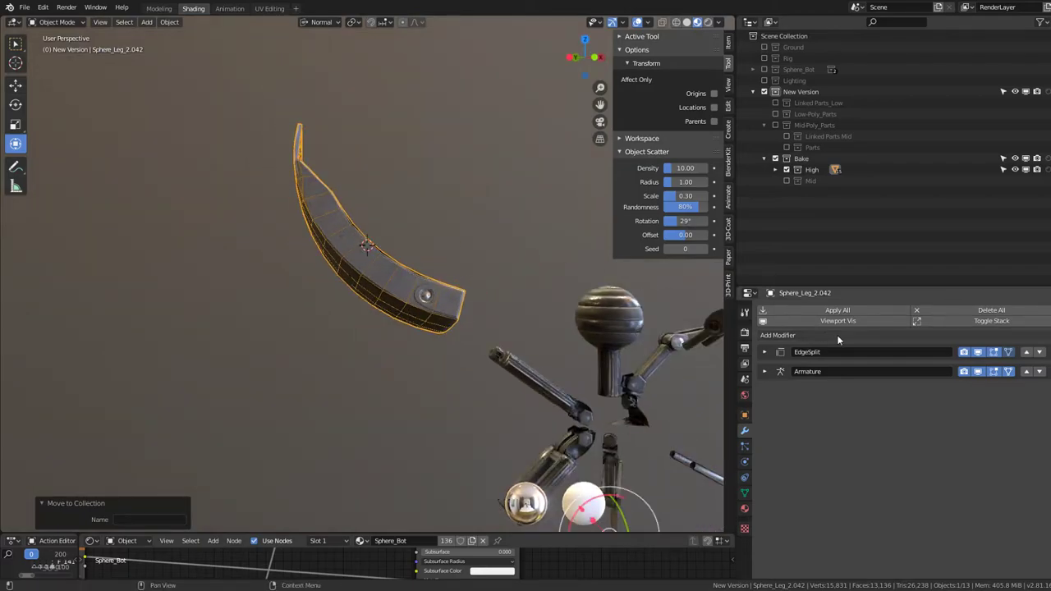
left_click(815, 335)
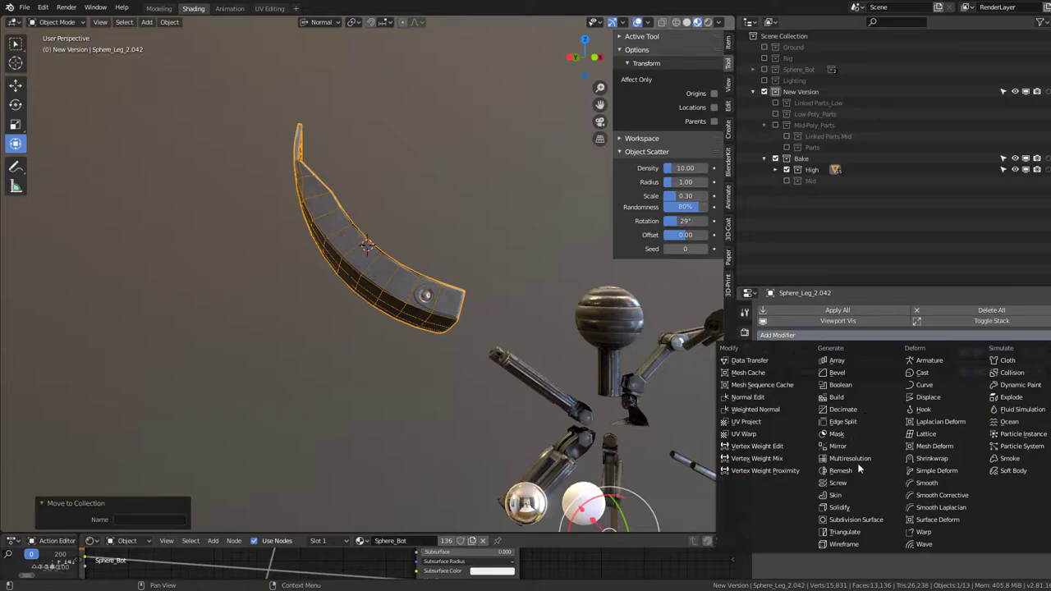
left_click(854, 520)
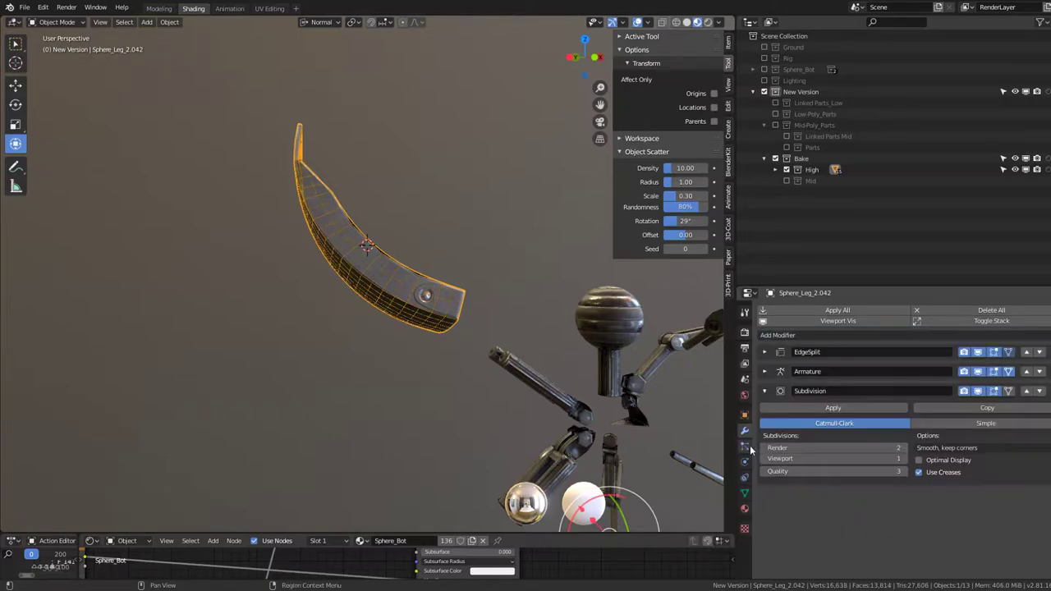
scroll(624, 345, "up", 2)
left_click(1027, 372)
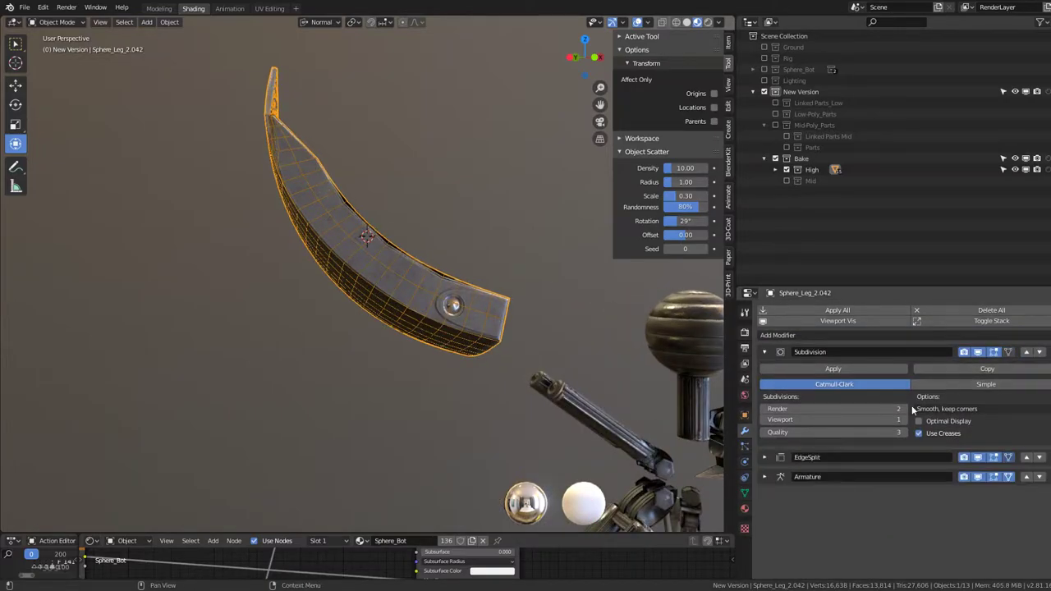
left_click(904, 421)
- Select and hide the finished curved leg piece
mouse_move(444, 296)
middle_mouse_down()
mouse_move(244, 261)
mouse_move(244, 195)
mouse_move(258, 216)
mouse_move(450, 297)
mouse_move(312, 222)
middle_mouse_up()
left_click(348, 282)
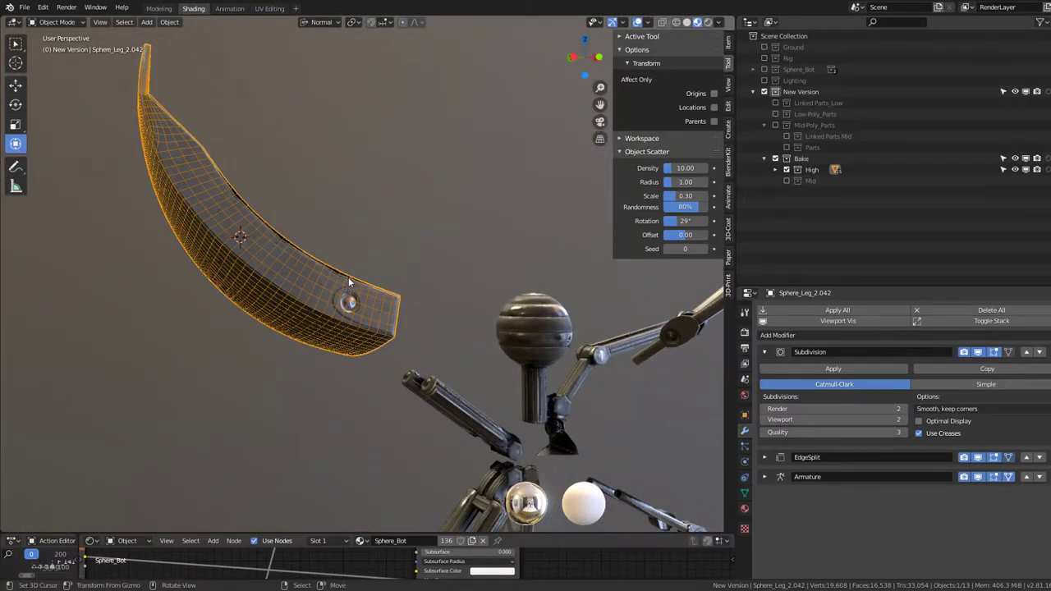
key("h")
mouse_move(493, 406)
middle_mouse_down()
mouse_move(351, 184)
mouse_move(415, 271)
middle_mouse_up()
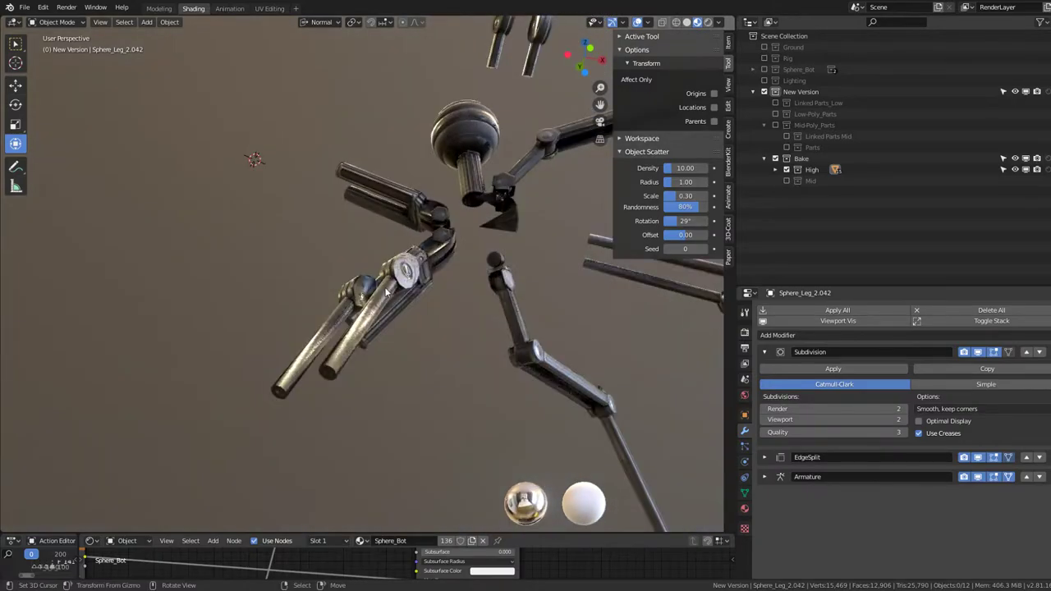
- Add a Subdivision modifier to Sphere_Bot.222, move it to the top, and delete its Mirror modifier
left_click(416, 271)
left_click(772, 378)
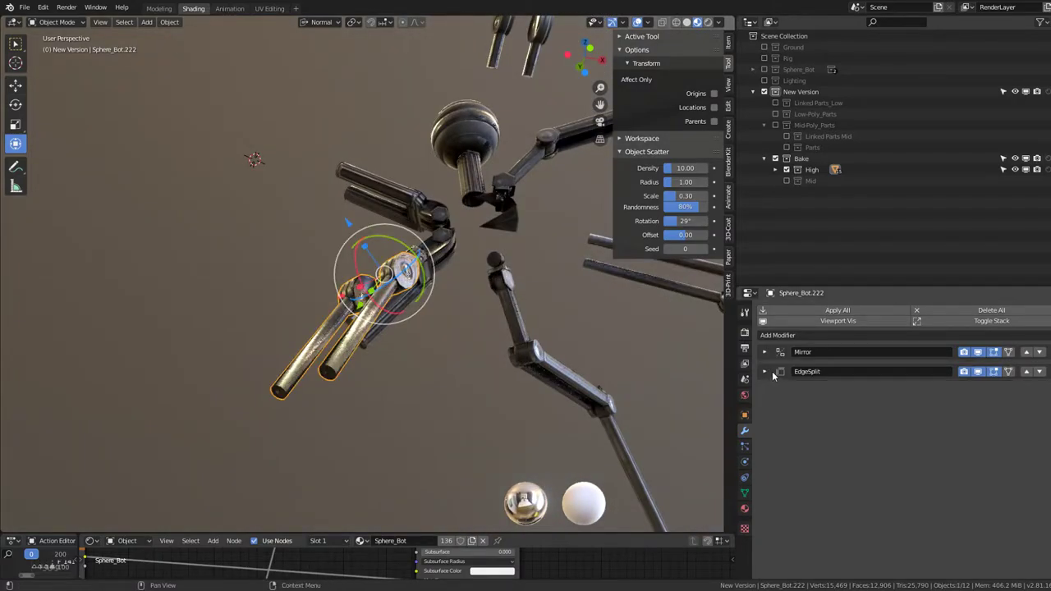
left_click(884, 336)
left_click(874, 523)
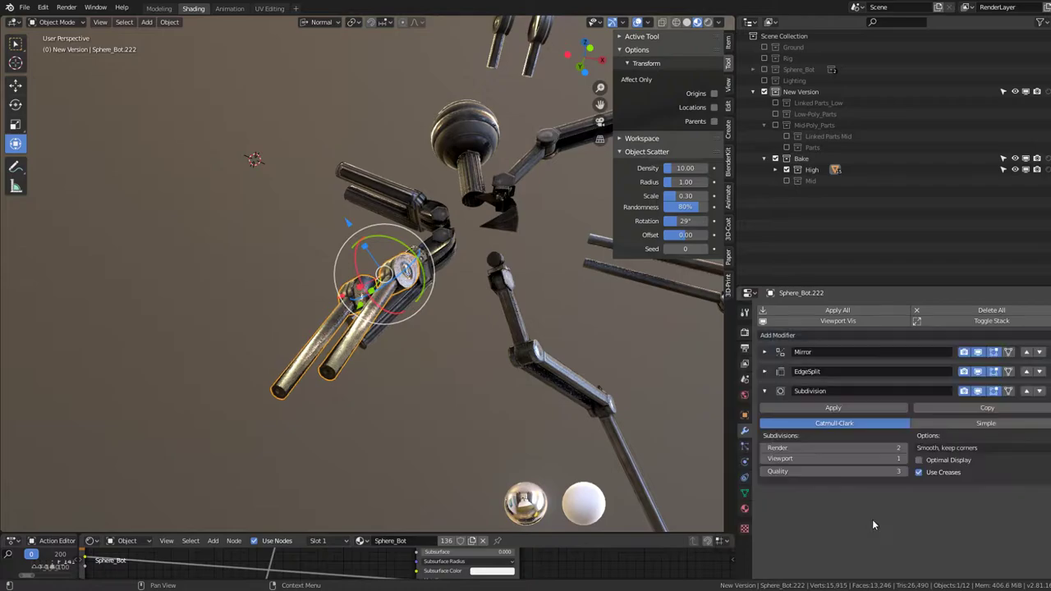
left_click(1027, 391)
left_click(1027, 371)
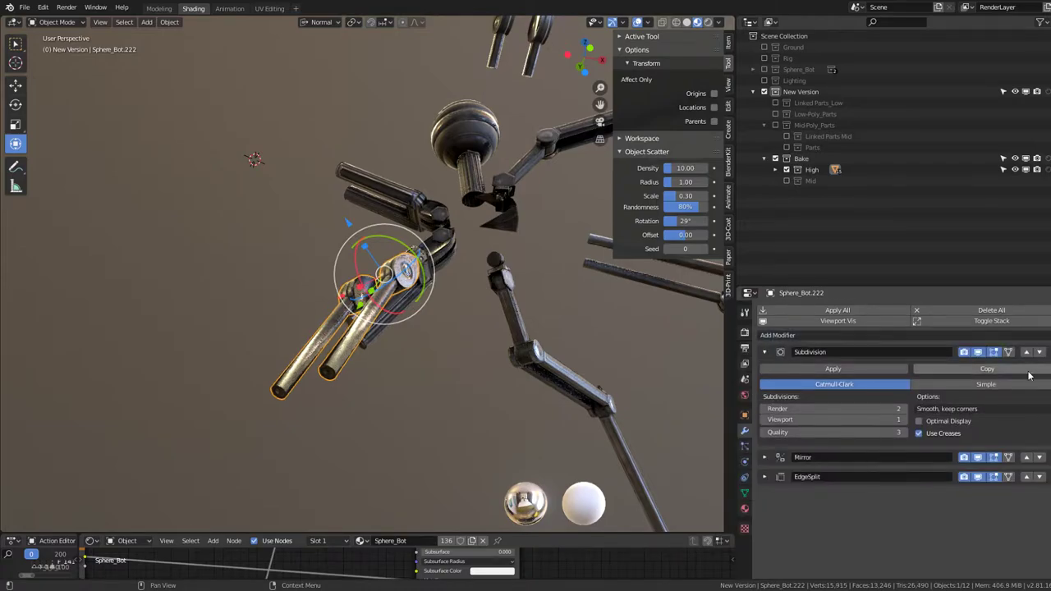
mouse_move(361, 271)
middle_mouse_down()
mouse_move(333, 257)
mouse_move(338, 277)
mouse_move(354, 247)
middle_mouse_up()
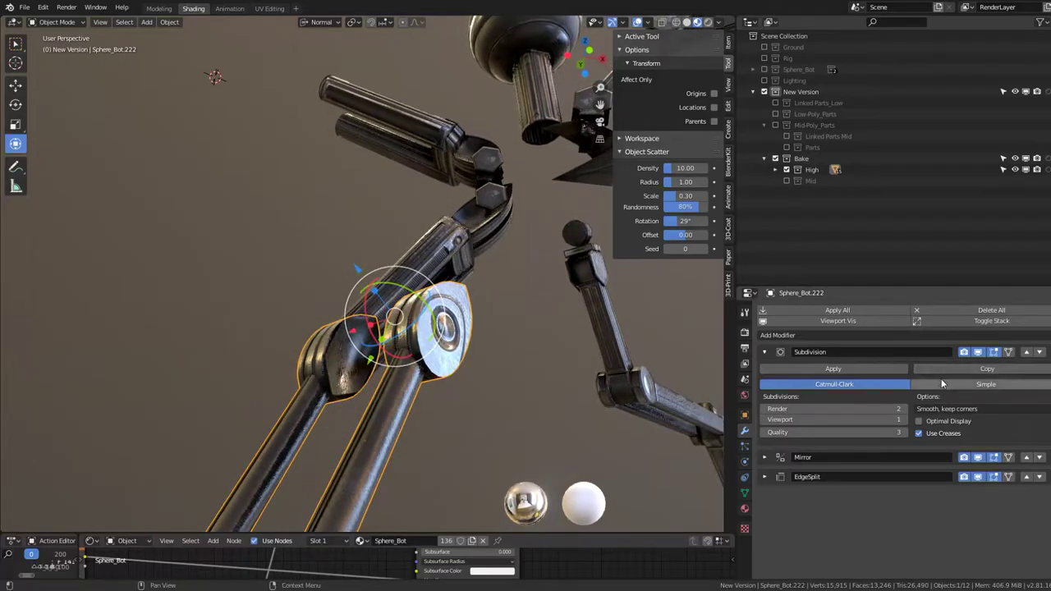
left_click(993, 352)
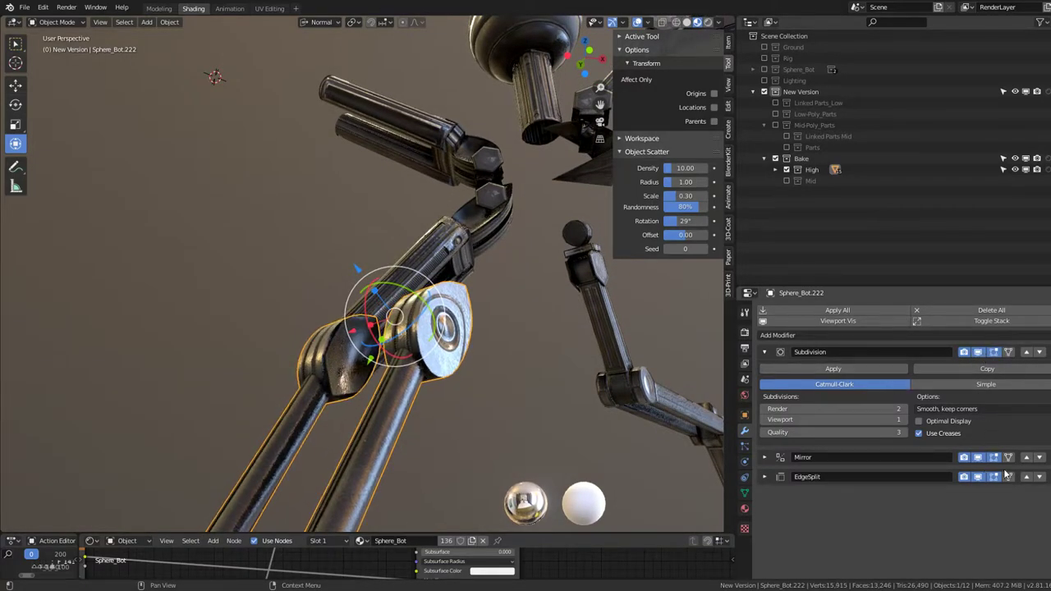
key("ctrl+x")
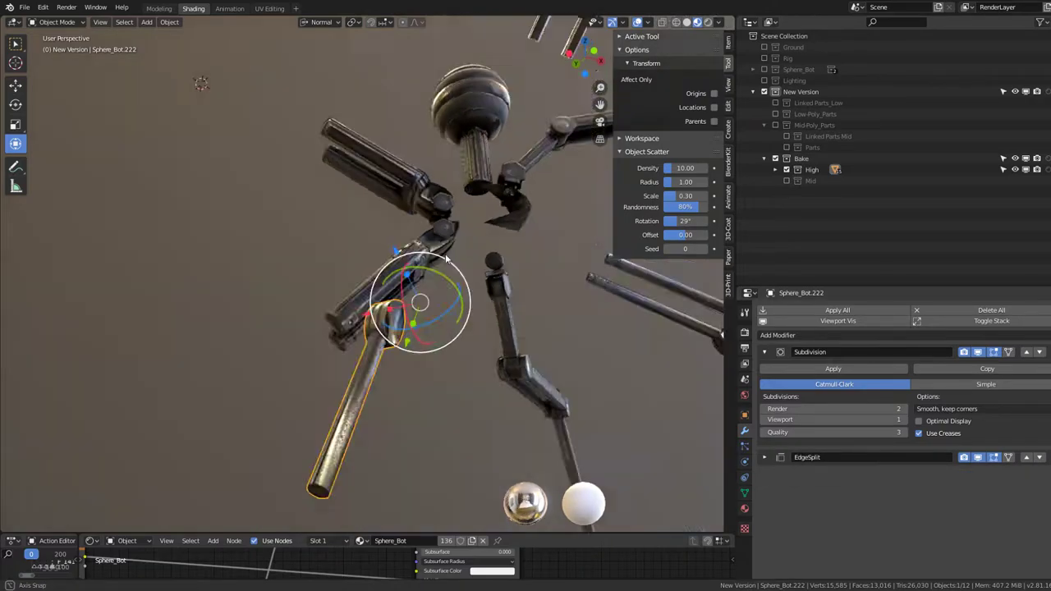
- Remove the Mirror modifiers from the other twin-tube arms, Sphere_Bot.220 and Sphere_Bot.215
mouse_move(493, 246)
middle_mouse_down()
mouse_move(475, 169)
mouse_move(465, 205)
mouse_move(656, 427)
middle_mouse_up()
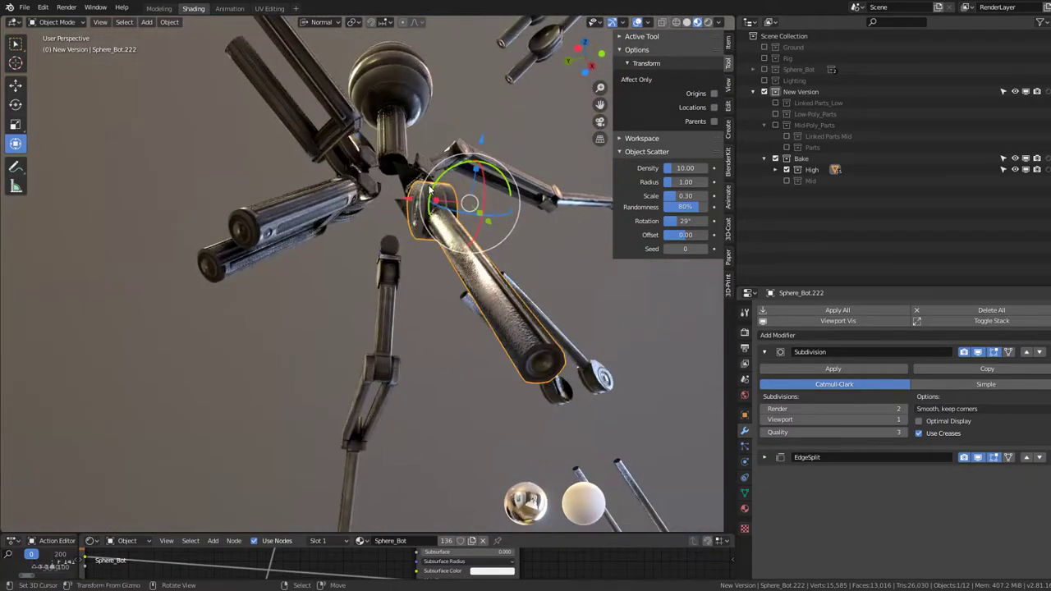
left_click(574, 418)
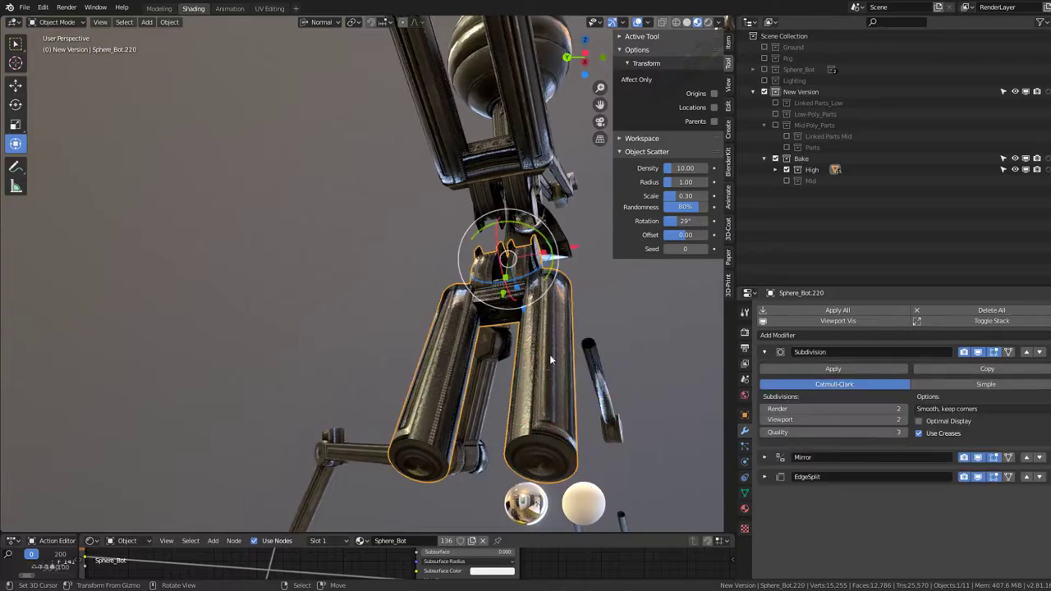
middle_click_drag(575, 419, 412, 298)
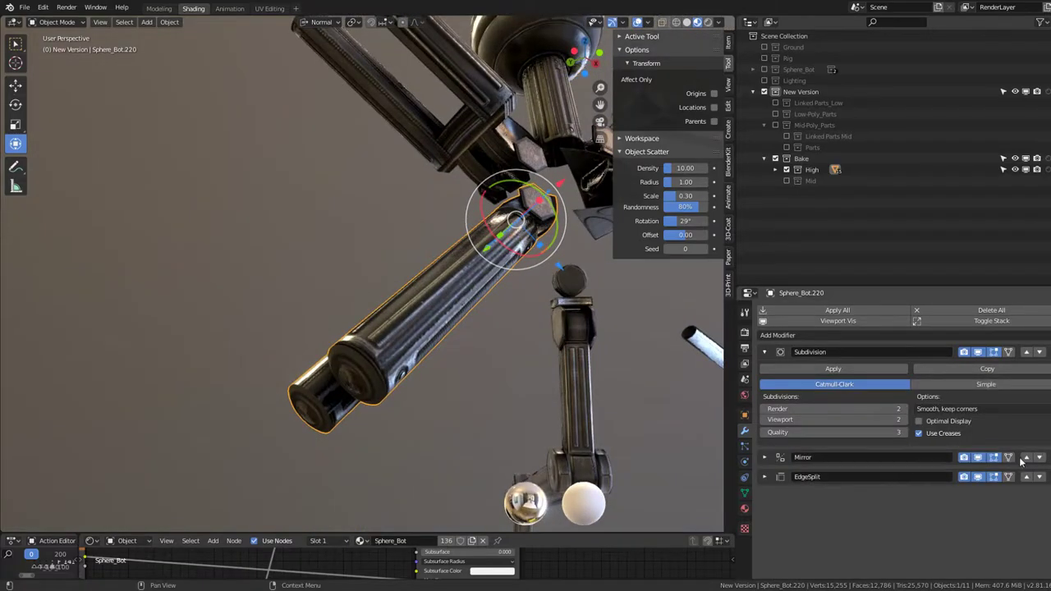
left_click(1040, 458)
mouse_move(430, 320)
middle_mouse_down()
mouse_move(366, 216)
mouse_move(402, 297)
middle_mouse_up()
left_click(403, 296)
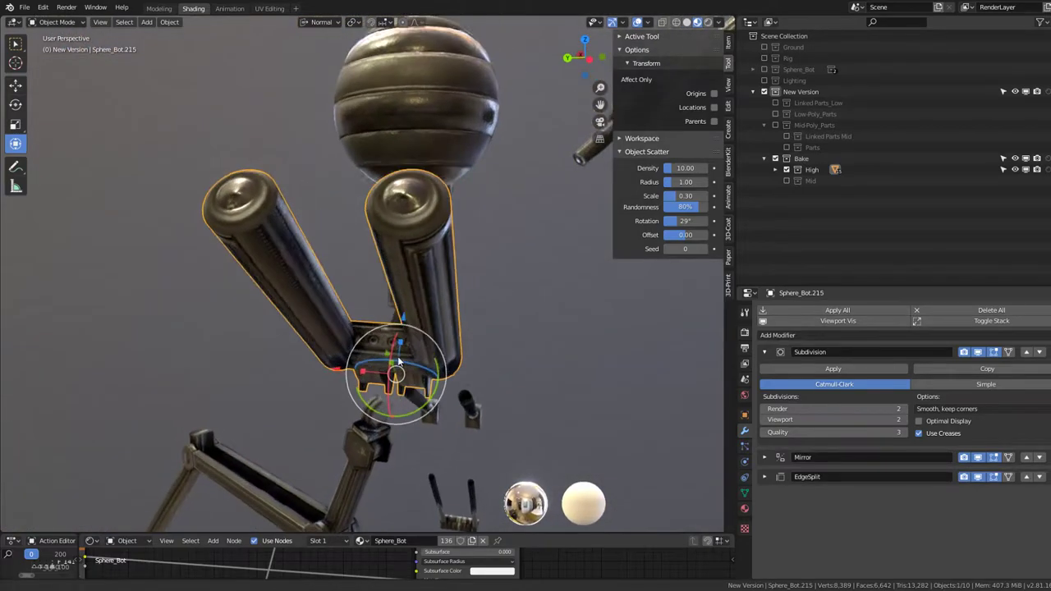
left_click(980, 353)
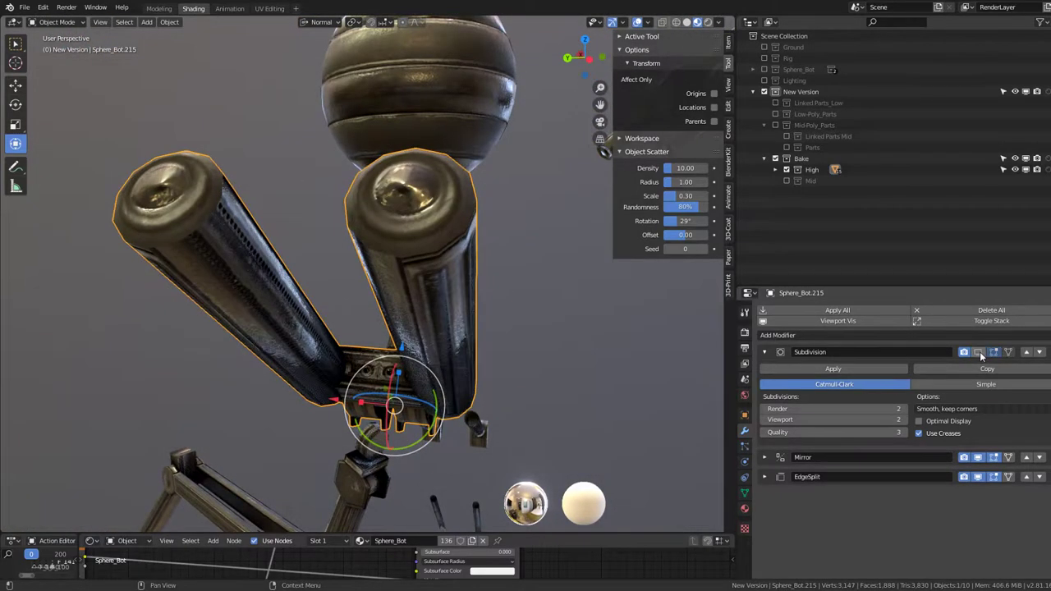
left_click(980, 353)
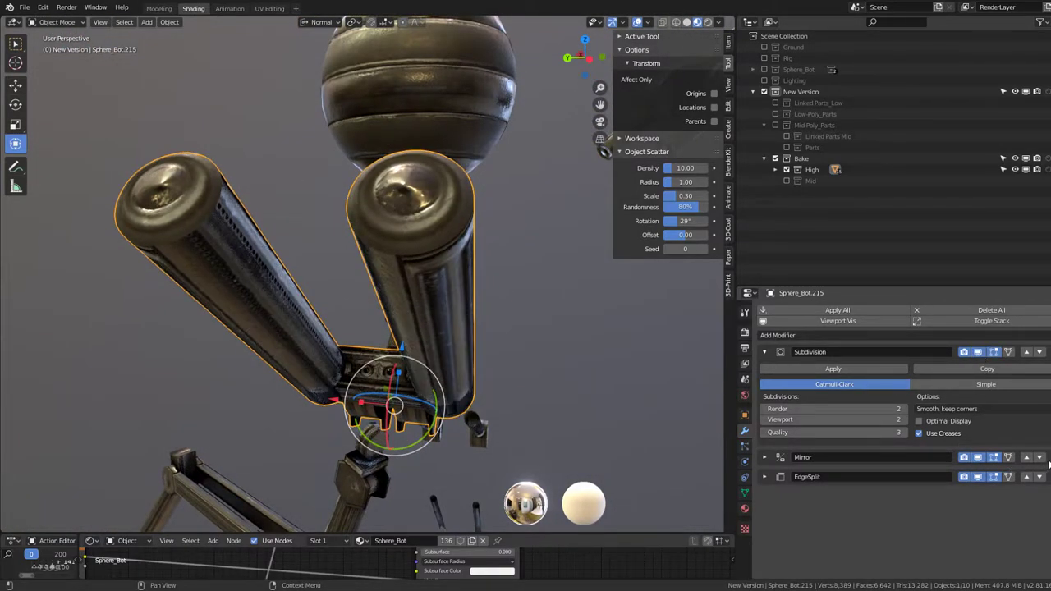
left_click(1040, 458)
mouse_move(367, 267)
middle_mouse_down()
mouse_move(458, 232)
mouse_move(251, 284)
middle_mouse_up()
- Add Subdivision to jointed arm Sphere_Bot.226, move it above Armature and EdgeSplit, viewport level 2
left_click(458, 235)
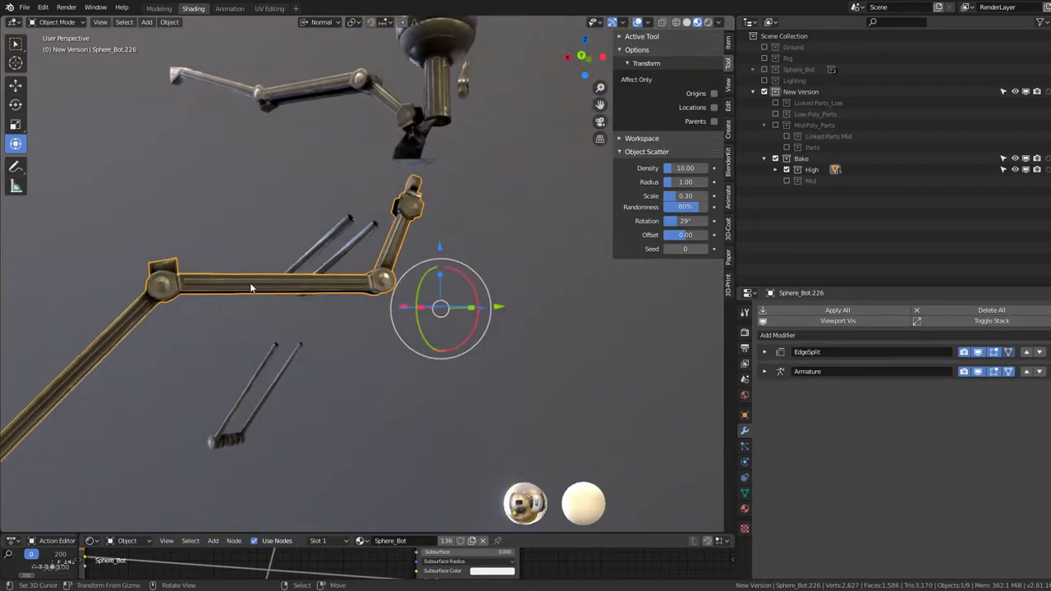
left_click(878, 335)
left_click(854, 519)
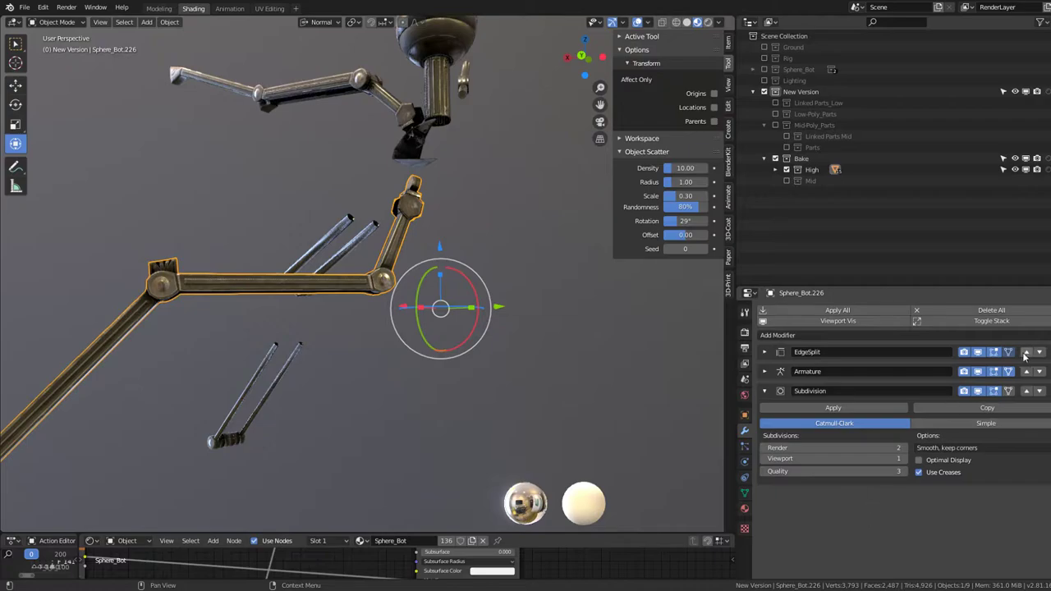
left_click(1026, 391)
left_click(1027, 374)
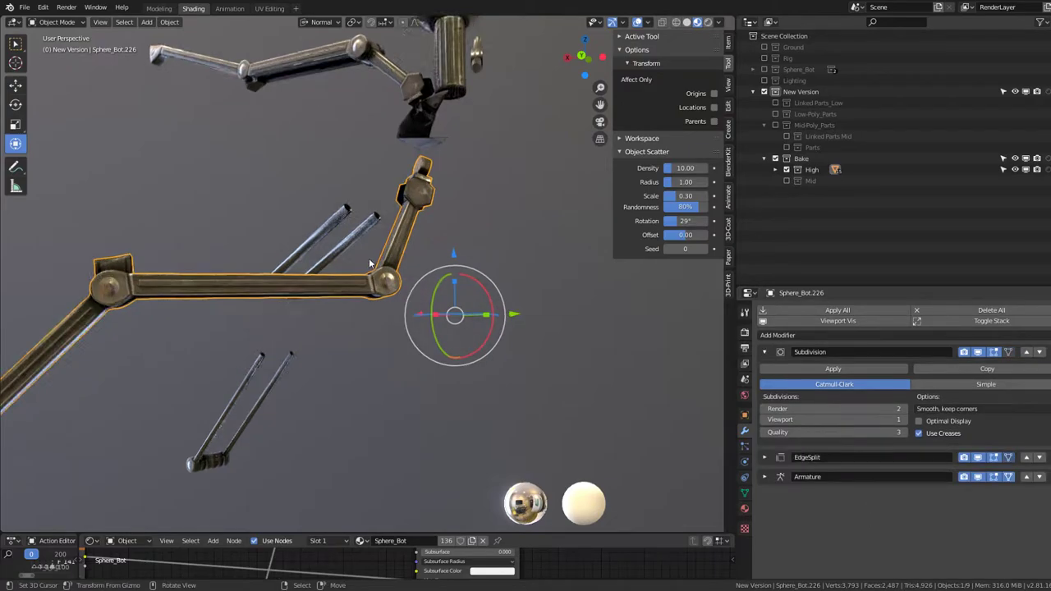
middle_click_drag(492, 296, 465, 264)
scroll(465, 263, "up", 4)
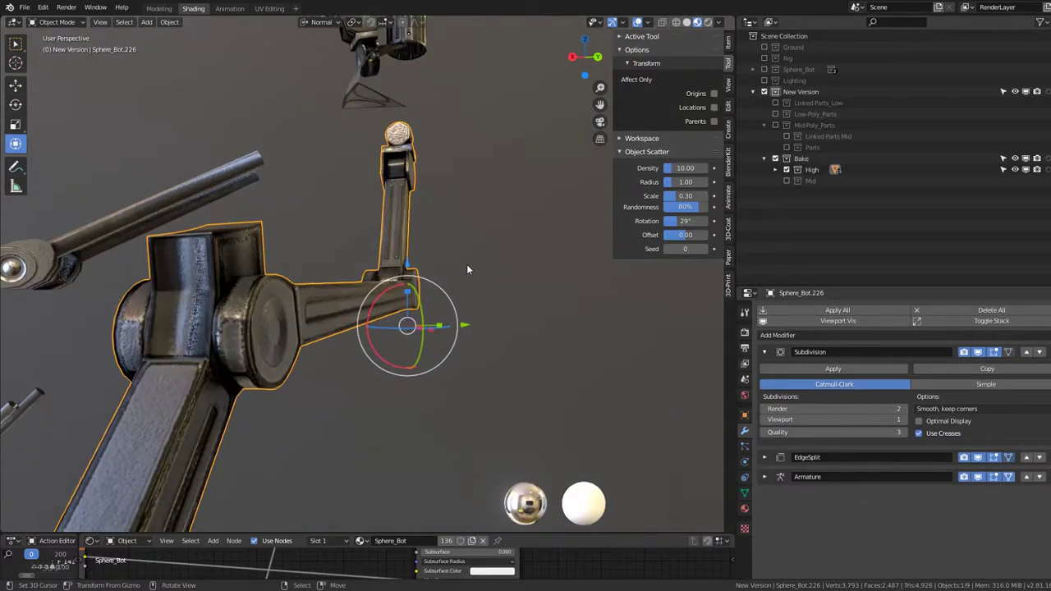
left_click(908, 420)
mouse_move(493, 329)
middle_mouse_down()
mouse_move(288, 366)
mouse_move(424, 300)
mouse_move(210, 280)
mouse_move(368, 249)
mouse_move(476, 247)
mouse_move(446, 254)
middle_mouse_up()
- Give ball-joint rod Sphere_Bot.219 a top-of-stack Subdivision modifier and delete its Mirror modifier
left_click(400, 273)
key("KP_Decimal")
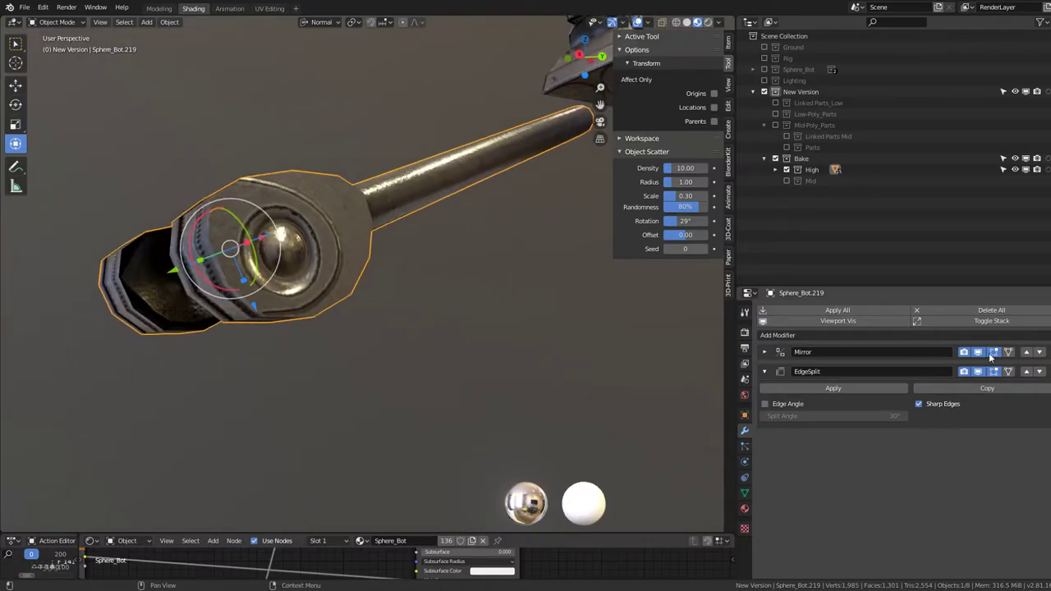
left_click(978, 352)
left_click(978, 352)
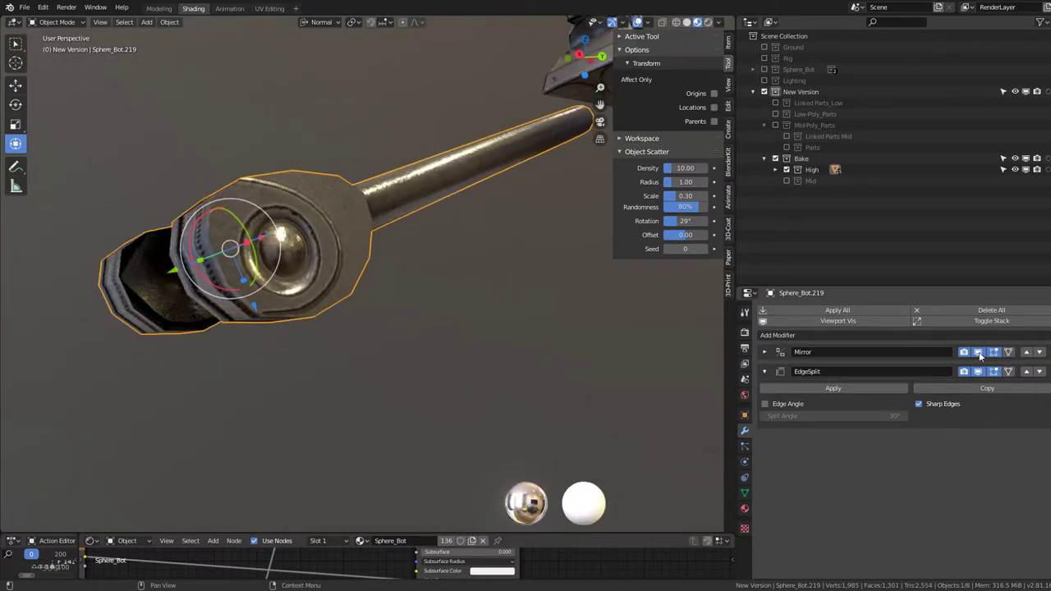
left_click(929, 337)
left_click(862, 518)
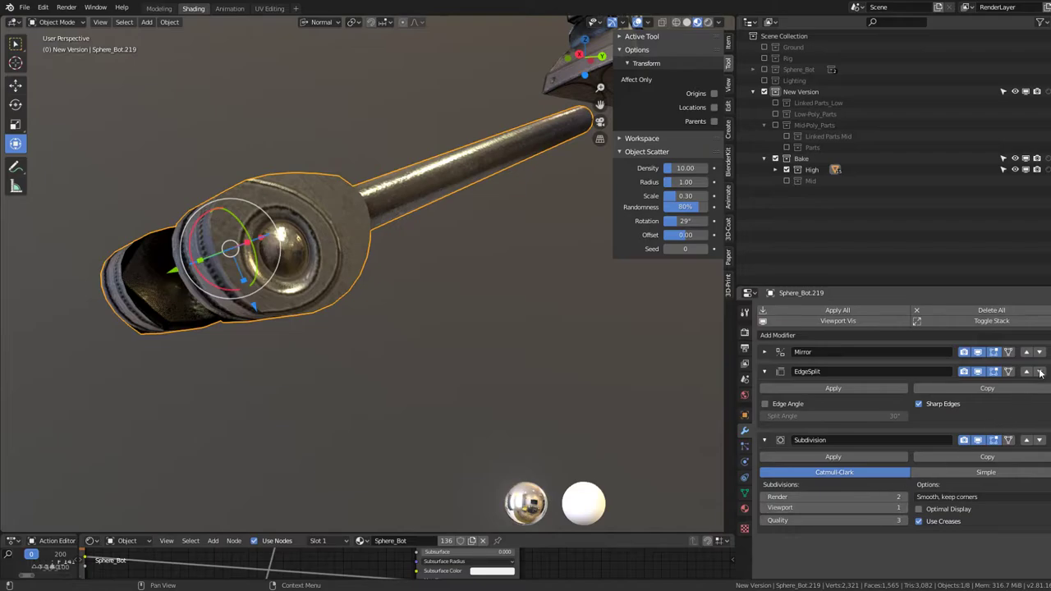
left_click(1027, 440)
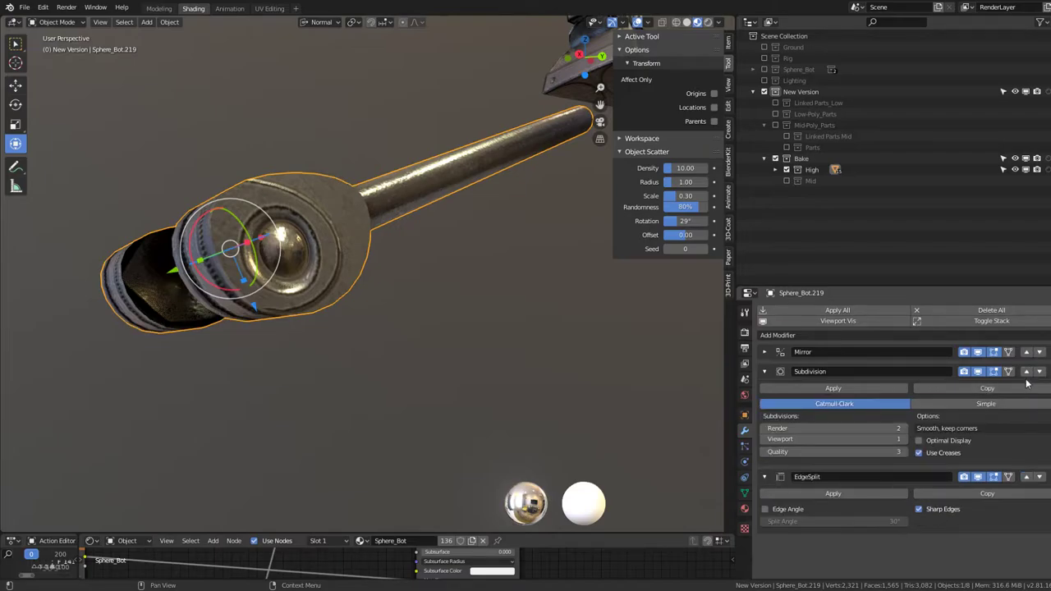
left_click(1026, 371)
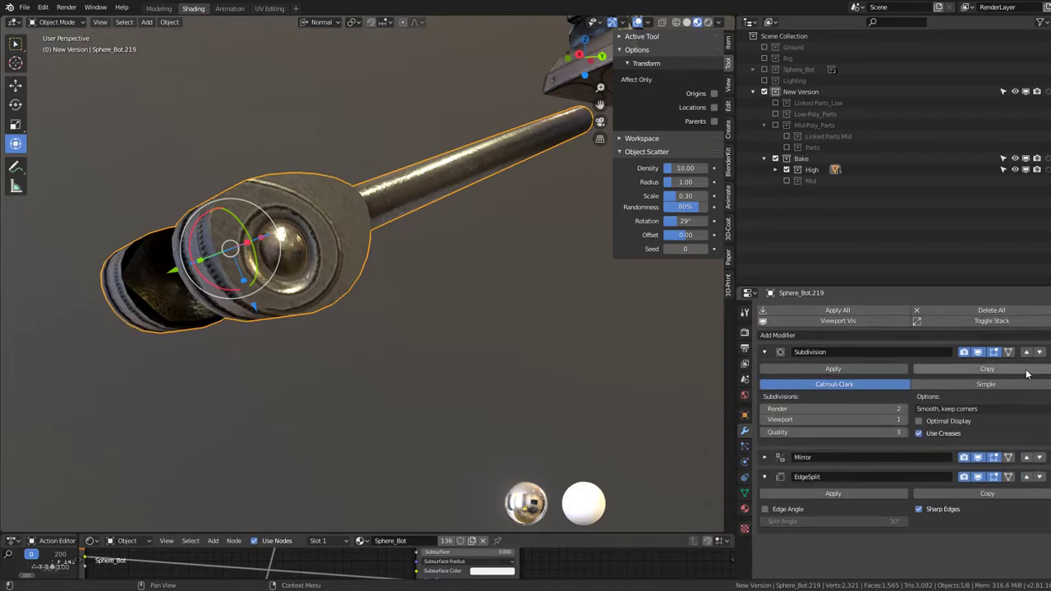
left_click(1040, 457)
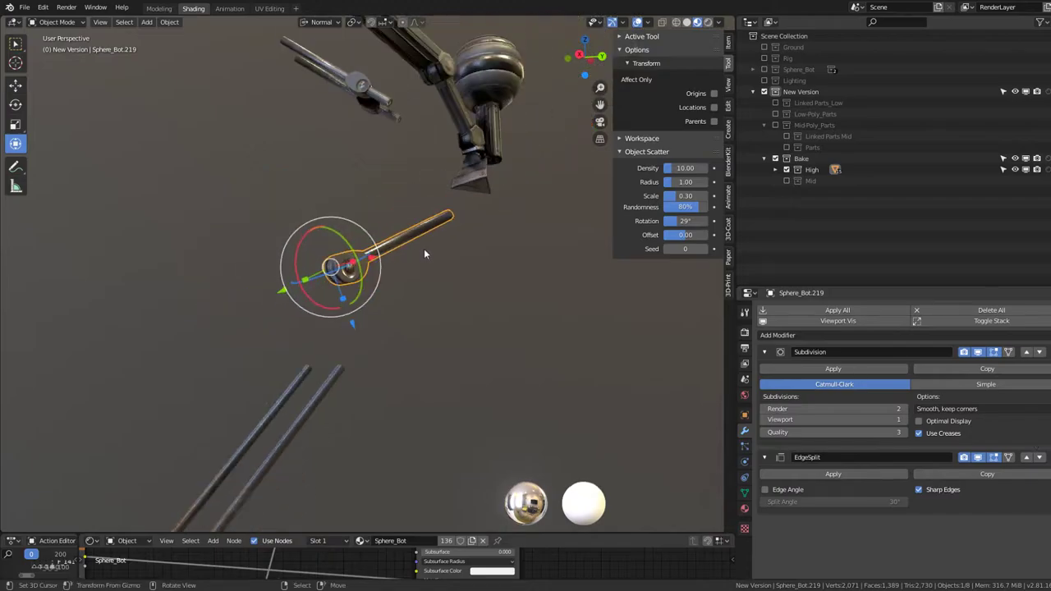
- Give hammer-ended rod Sphere_Bot.221 a top-of-stack Subdivision modifier and remove its Mirror modifier
middle_click_drag(425, 251, 302, 385)
scroll(302, 386, "up", 3)
left_click(383, 270)
scroll(383, 269, "up", 6)
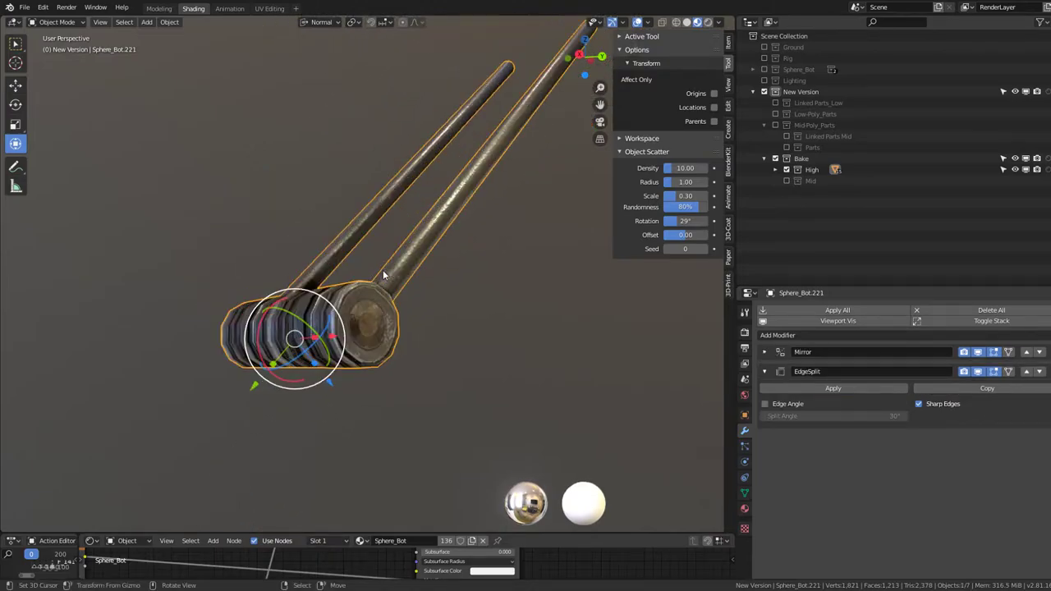
left_click(866, 337)
left_click(856, 519)
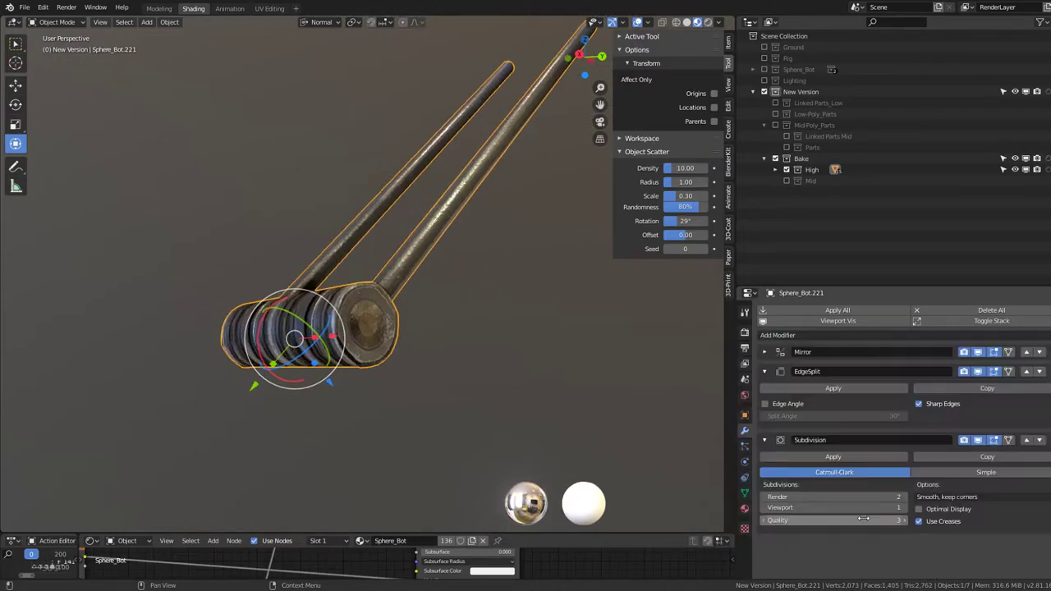
left_click(1027, 444)
left_click(1027, 372)
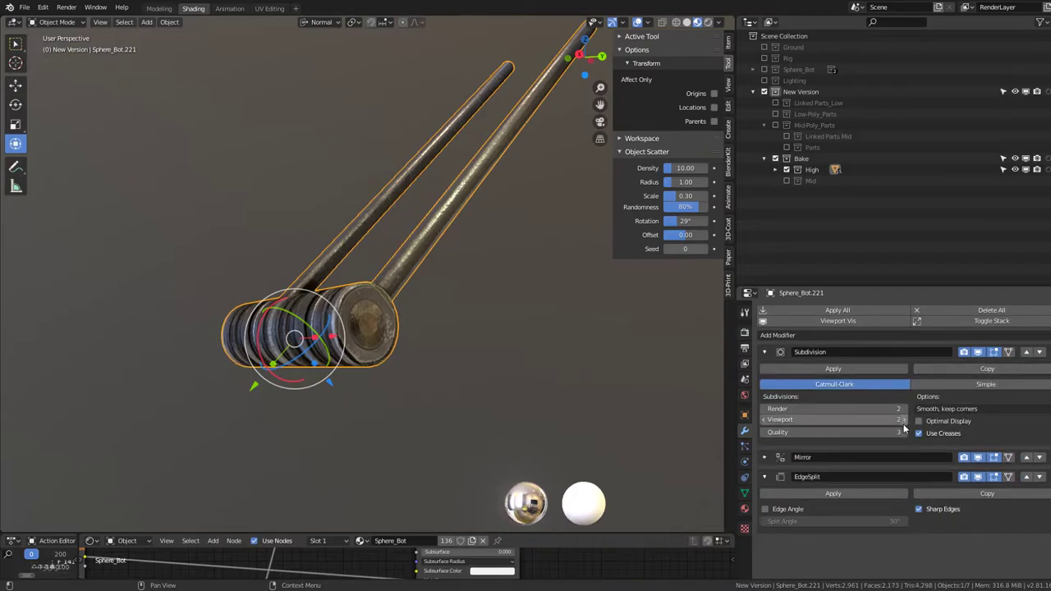
left_click(1040, 458)
- Hide the finished rod Sphere_Bot.221
scroll(490, 227, "down", 3)
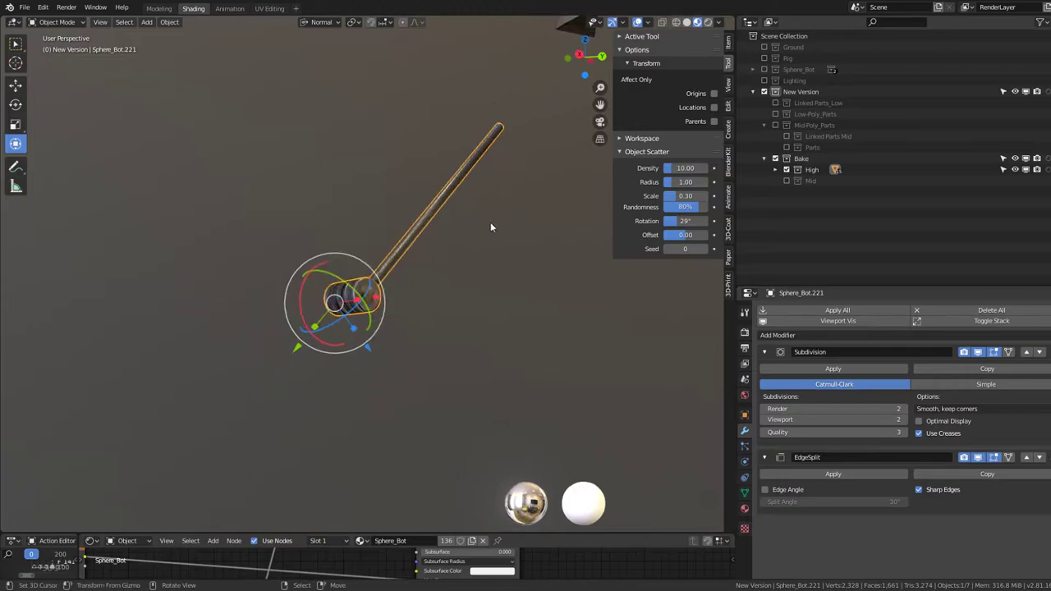
scroll(490, 227, "down", 2)
scroll(439, 181, "down", 2)
key("h")
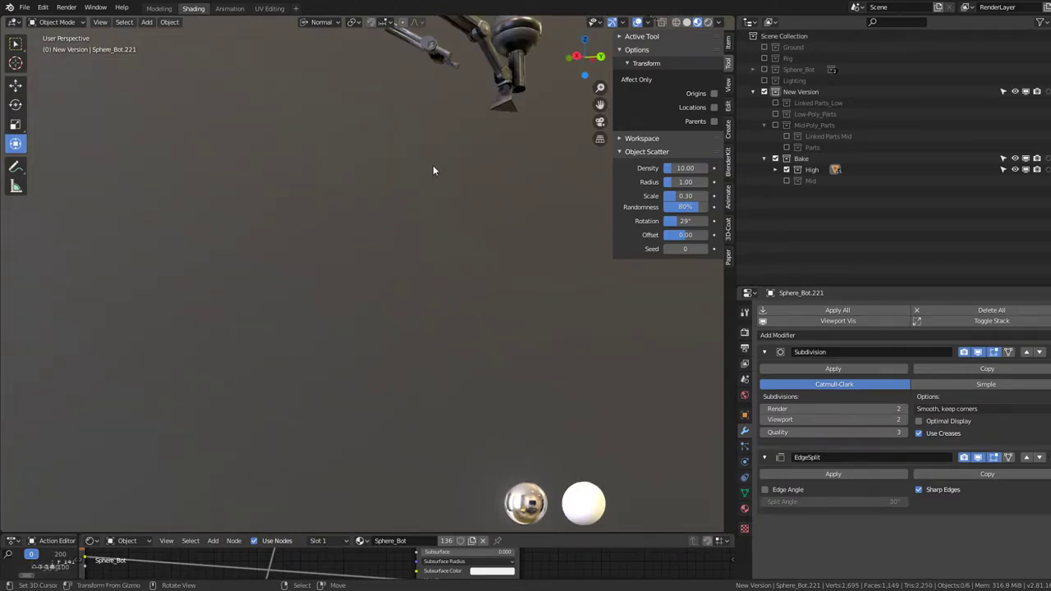
mouse_move(434, 169)
middle_mouse_down()
mouse_move(367, 279)
mouse_move(416, 320)
middle_mouse_up()
- Add a Subdivision modifier to arm Sphere_Bot.225 and move it to the top of its stack
left_click(395, 235)
scroll(366, 230, "up", 3)
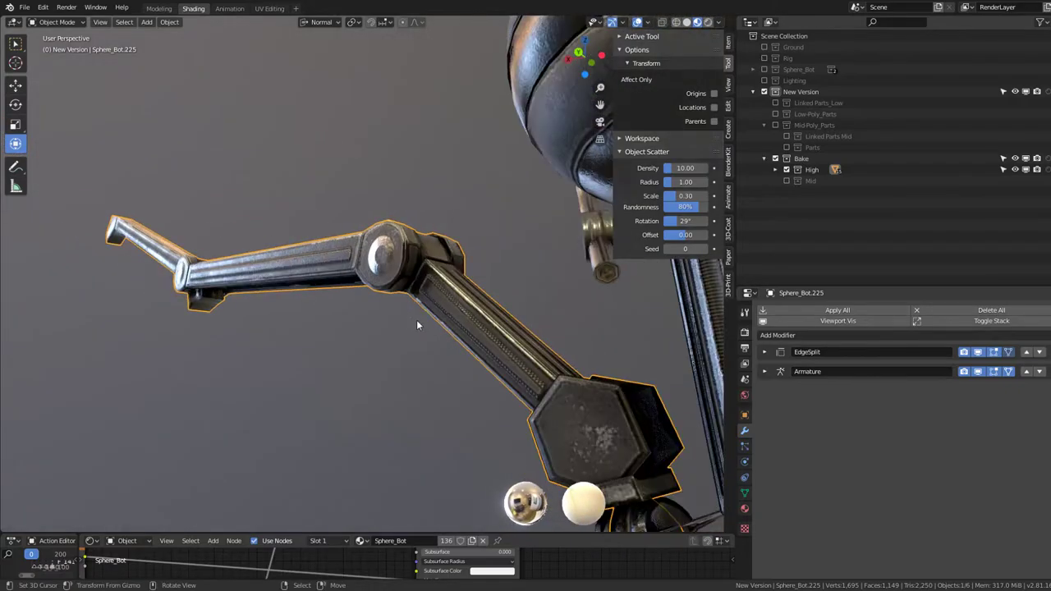
left_click(906, 335)
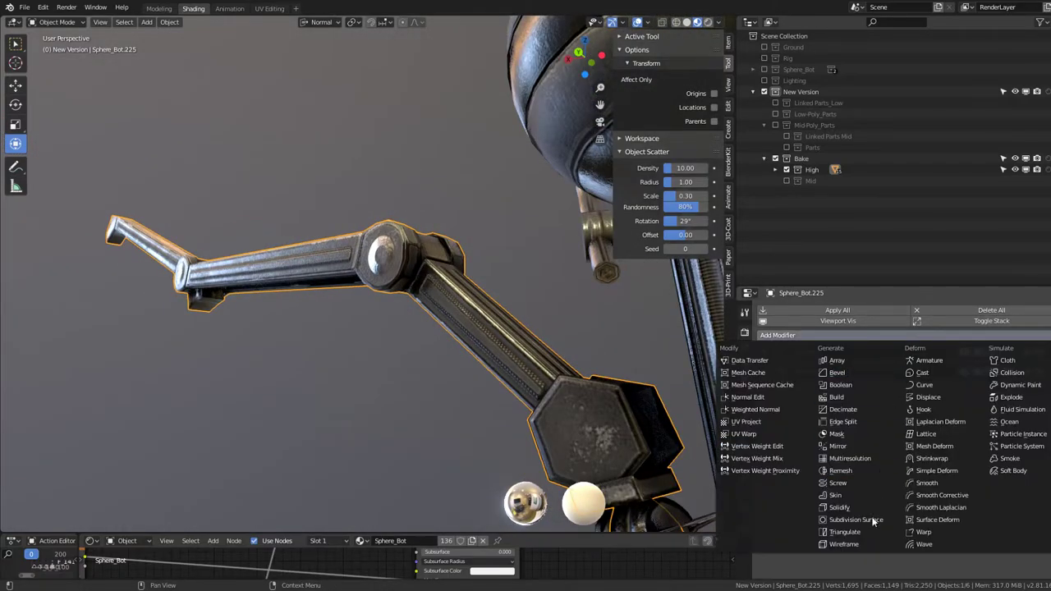
left_click(858, 520)
left_click(1028, 393)
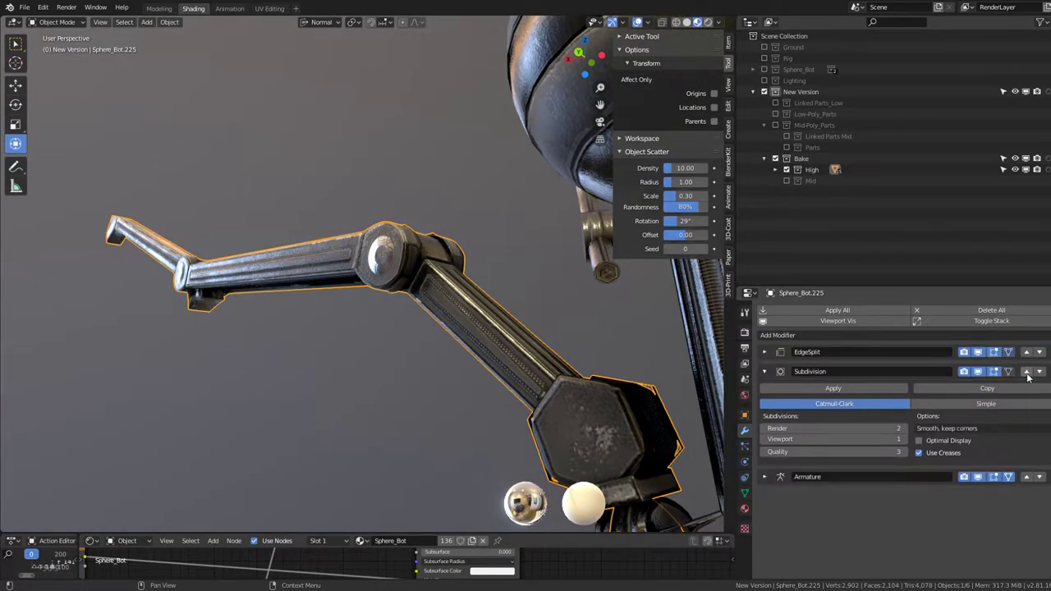
left_click(1026, 372)
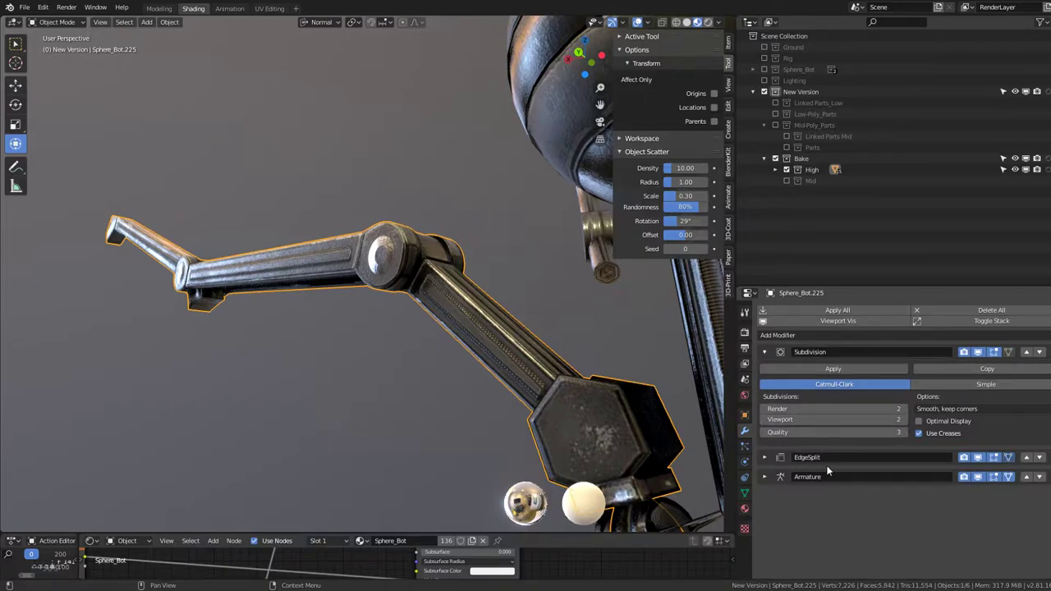
mouse_move(427, 312)
middle_mouse_down()
mouse_move(336, 238)
mouse_move(285, 249)
mouse_move(367, 235)
mouse_move(484, 273)
mouse_move(453, 286)
mouse_move(525, 364)
mouse_move(481, 405)
mouse_move(425, 314)
mouse_move(386, 300)
mouse_move(345, 263)
mouse_move(365, 271)
middle_mouse_up()
scroll(336, 238, "up", 3)
scroll(343, 229, "up", 2)
scroll(368, 235, "down", 5)
scroll(453, 287, "up", 2)
scroll(481, 405, "up", 2)
- Give leg rod Sphere_Bot.217 a Subdivision modifier above EdgeSplit and Mirror, then delete the Mirror
left_click(369, 295)
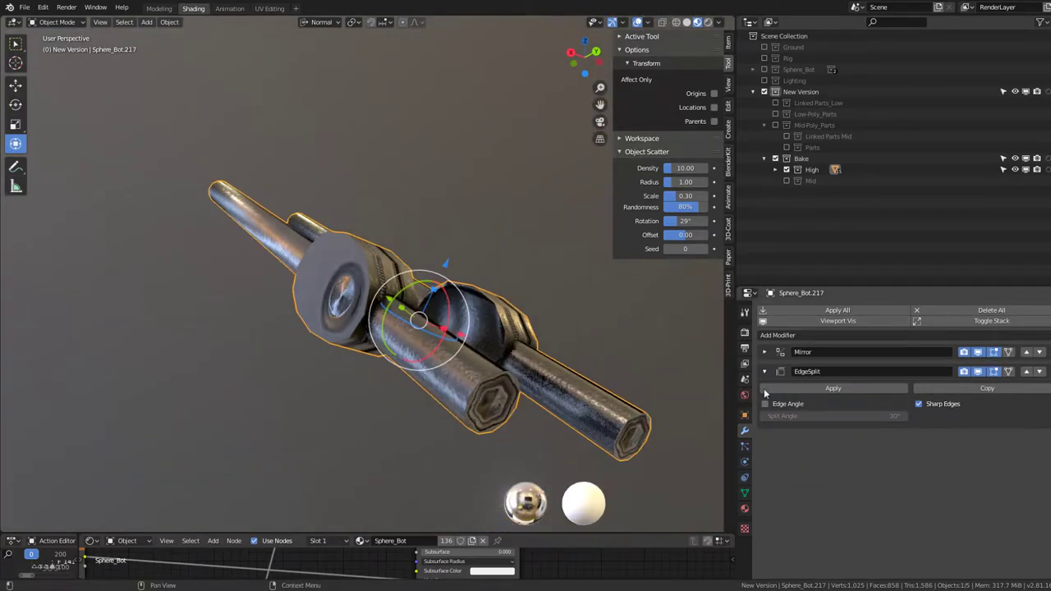
left_click(851, 336)
left_click(856, 521)
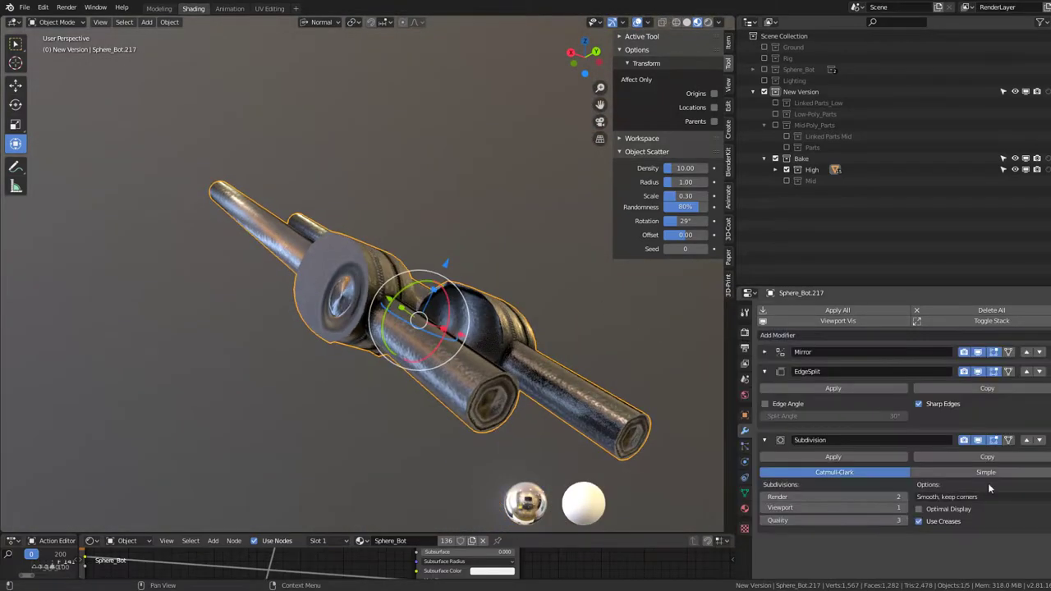
left_click(1026, 441)
left_click(1026, 373)
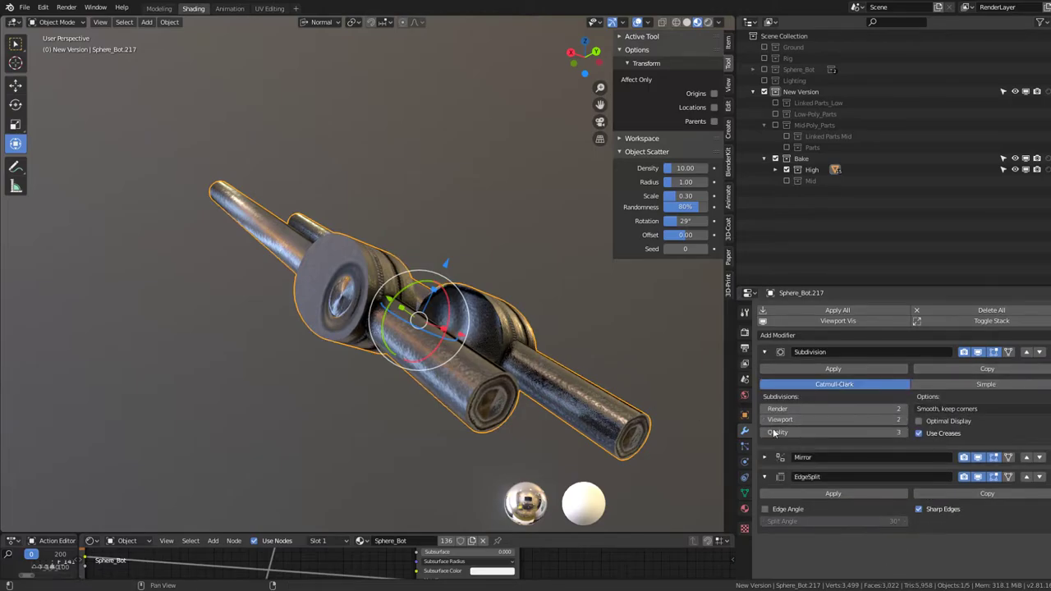
key("ctrl+x")
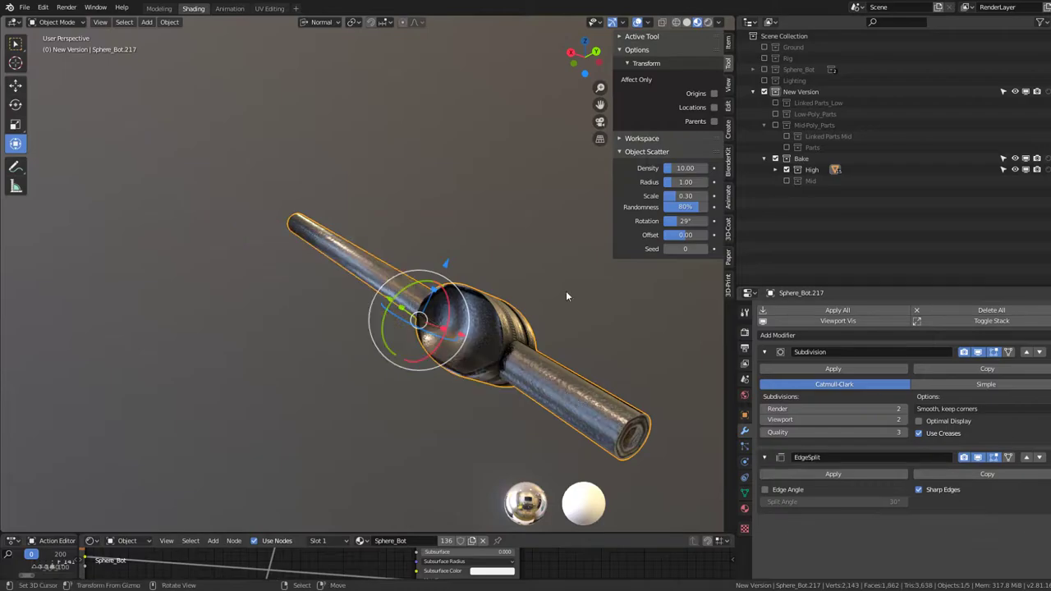
mouse_move(566, 296)
middle_mouse_down()
mouse_move(273, 235)
mouse_move(446, 253)
middle_mouse_up()
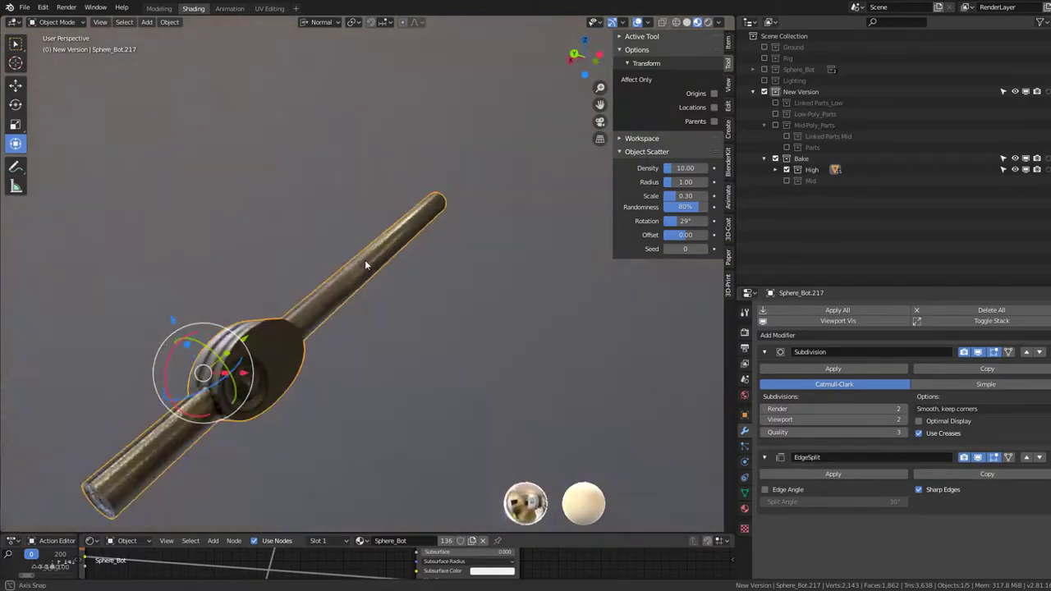
scroll(446, 253, "up", 2)
scroll(445, 253, "up", 3)
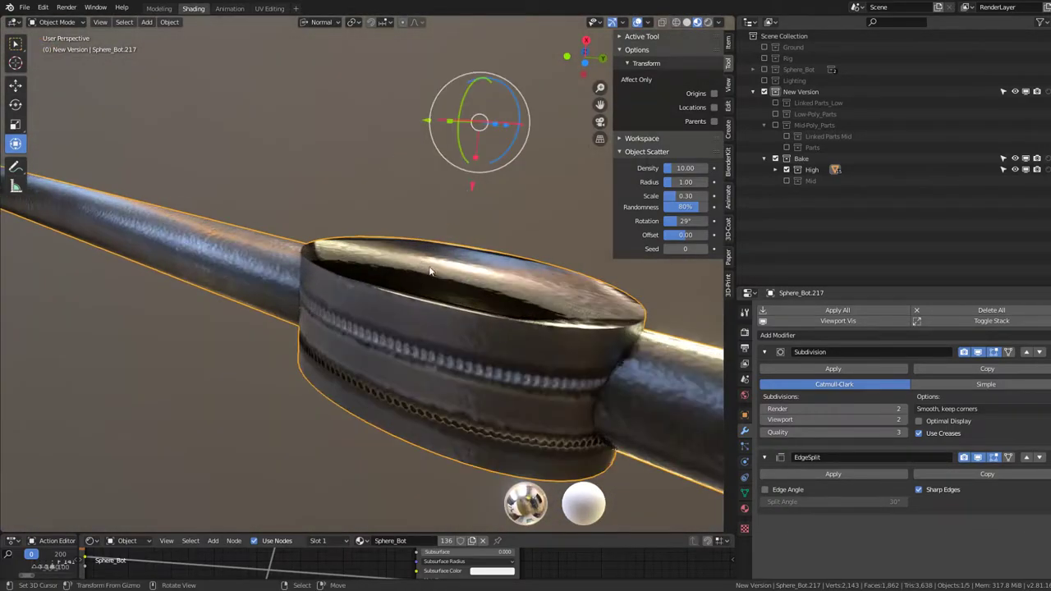
scroll(445, 253, "down", 4)
- In Edit Mode on Sphere_Bot.217, select the whole leg collar island from its disc centre
middle_click_drag(446, 253, 400, 331)
key("Tab")
scroll(401, 331, "up", 2)
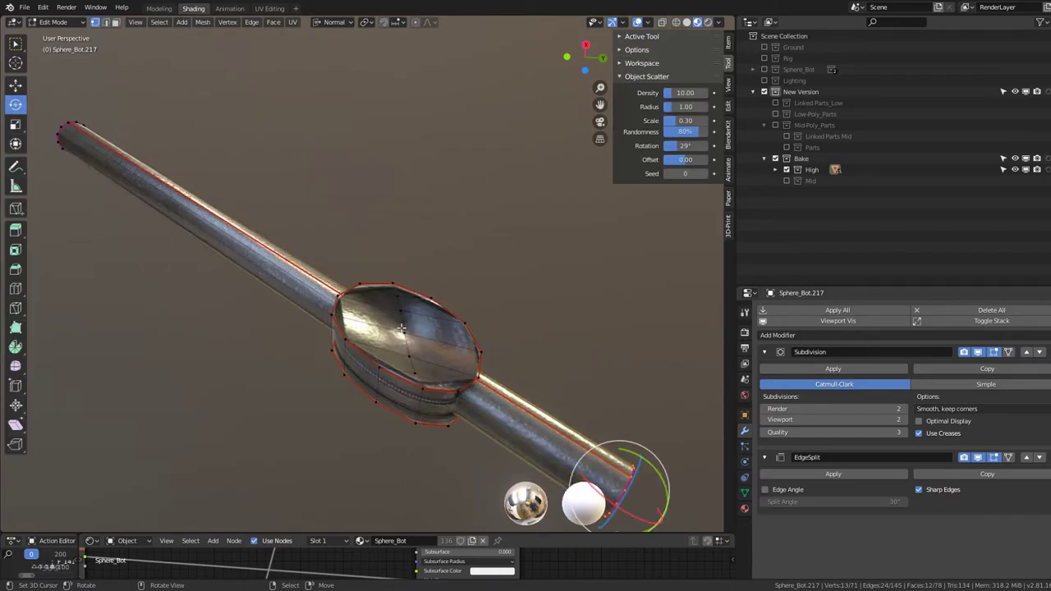
left_click(404, 332)
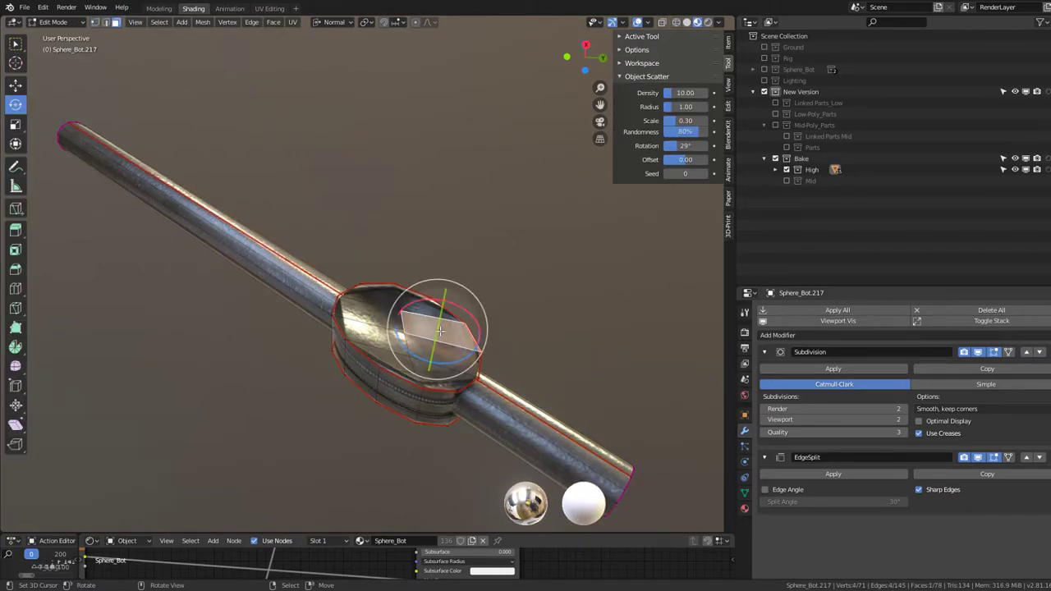
key("l")
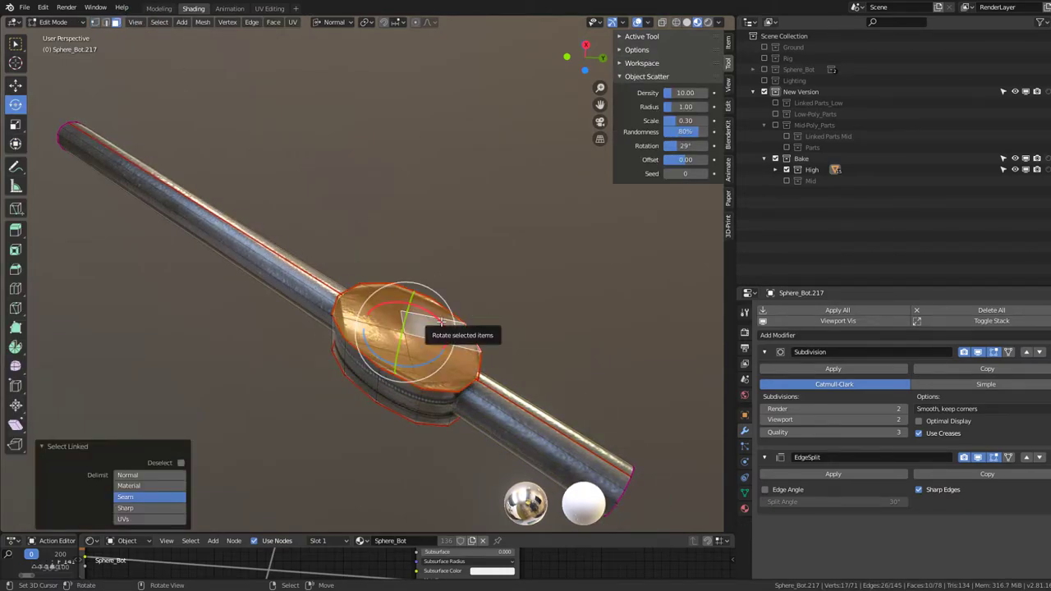
- Switch to the UV Editing workspace and load Sphere_Bot_nmap.jpg in the UV editor
key("ctrl+space")
key("ctrl+space")
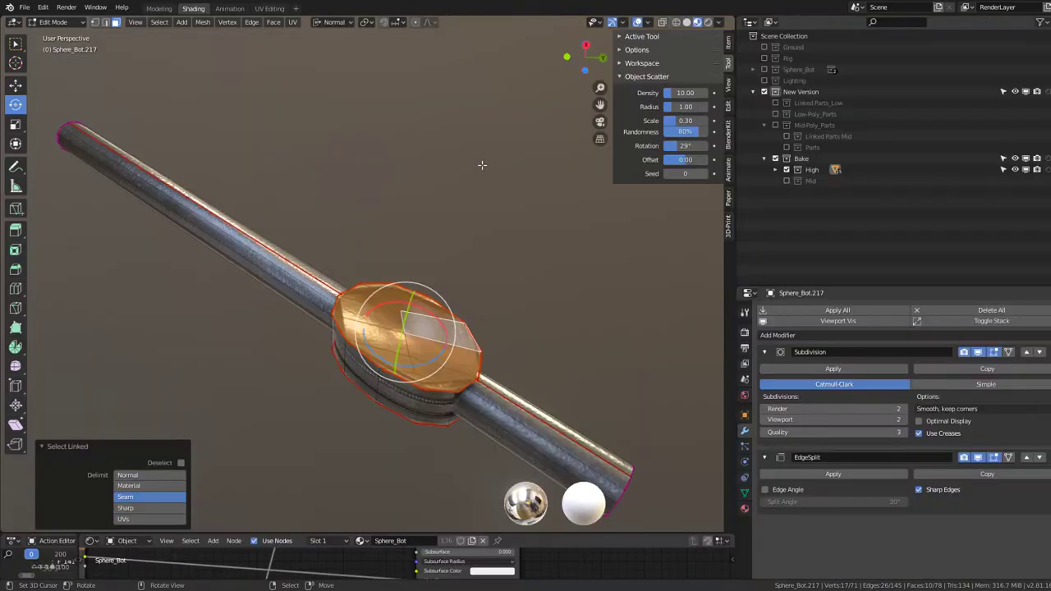
left_click(270, 9)
key("KP_Decimal")
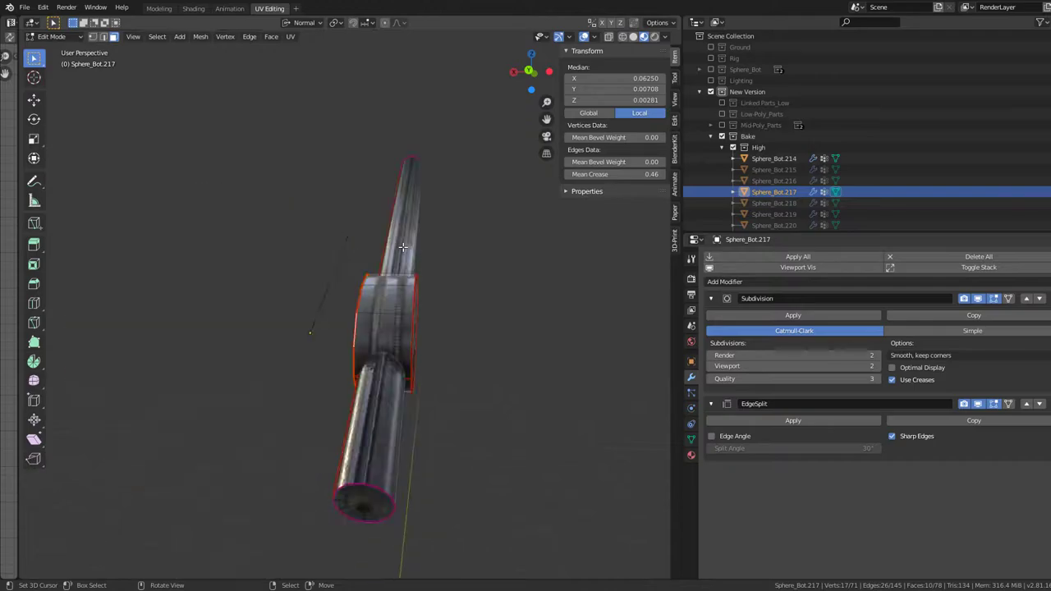
middle_click_drag(402, 247, 269, 257)
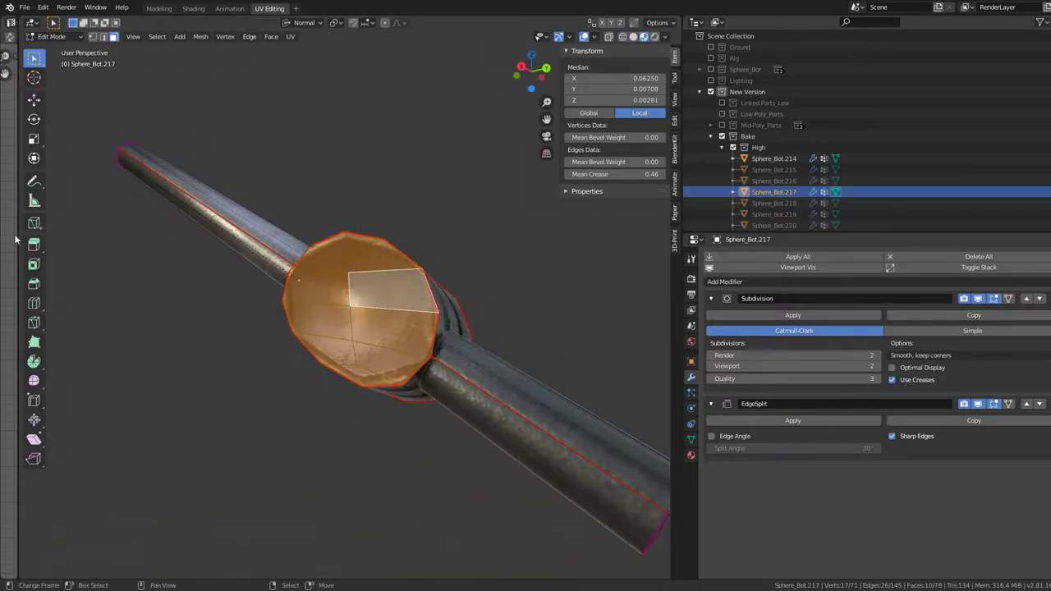
left_click_drag(20, 237, 305, 237)
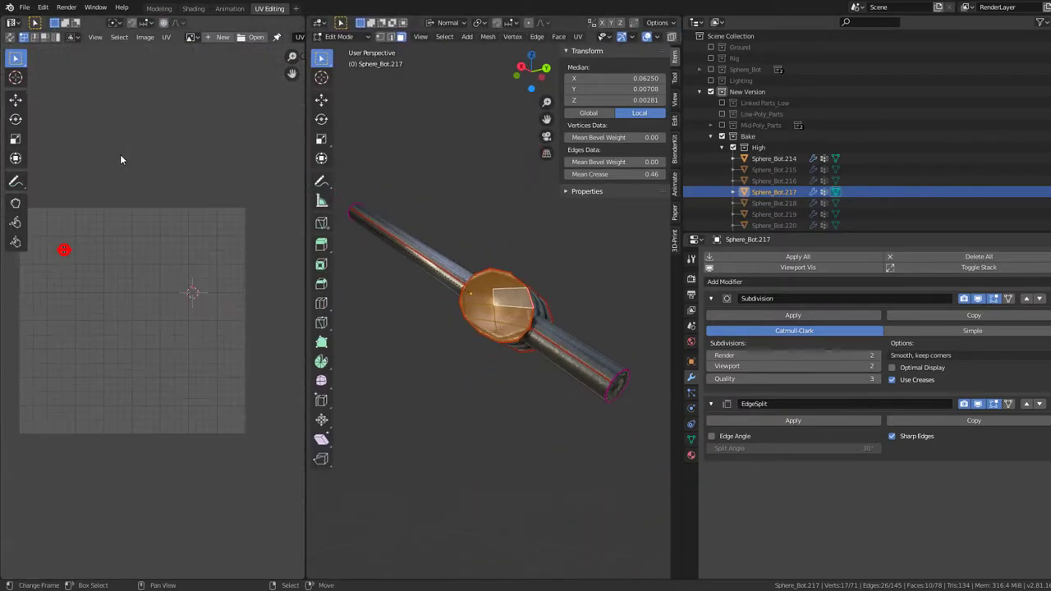
left_click(191, 37)
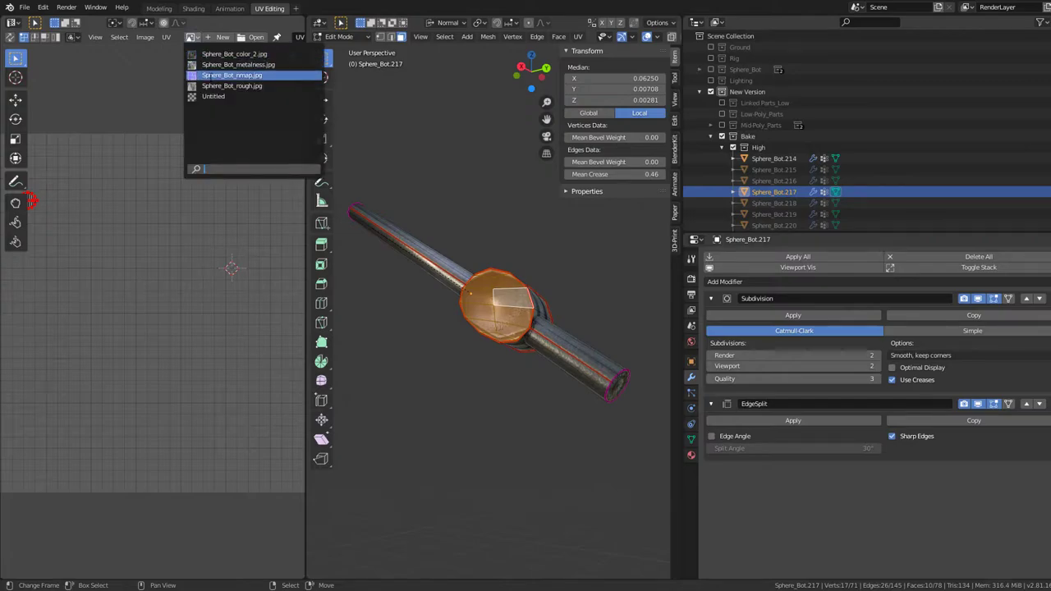
left_click(232, 75)
- Select the leg collar's linked faces within their seams
scroll(131, 271, "down", 2)
scroll(131, 271, "down", 2)
scroll(131, 271, "down", 1)
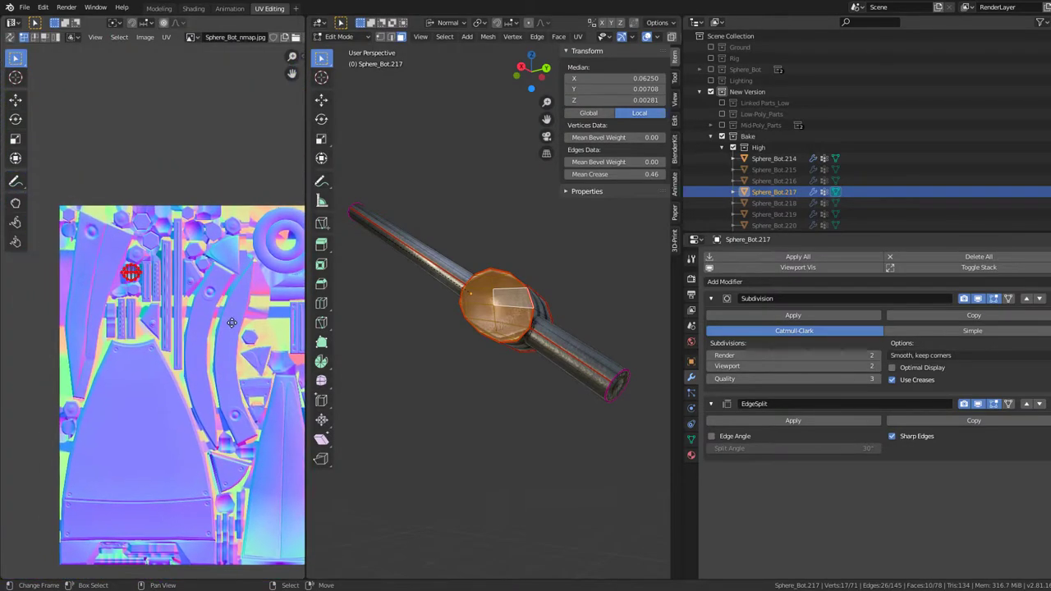
scroll(231, 323, "up", 5)
scroll(214, 353, "up", 4)
middle_click_drag(545, 303, 390, 310)
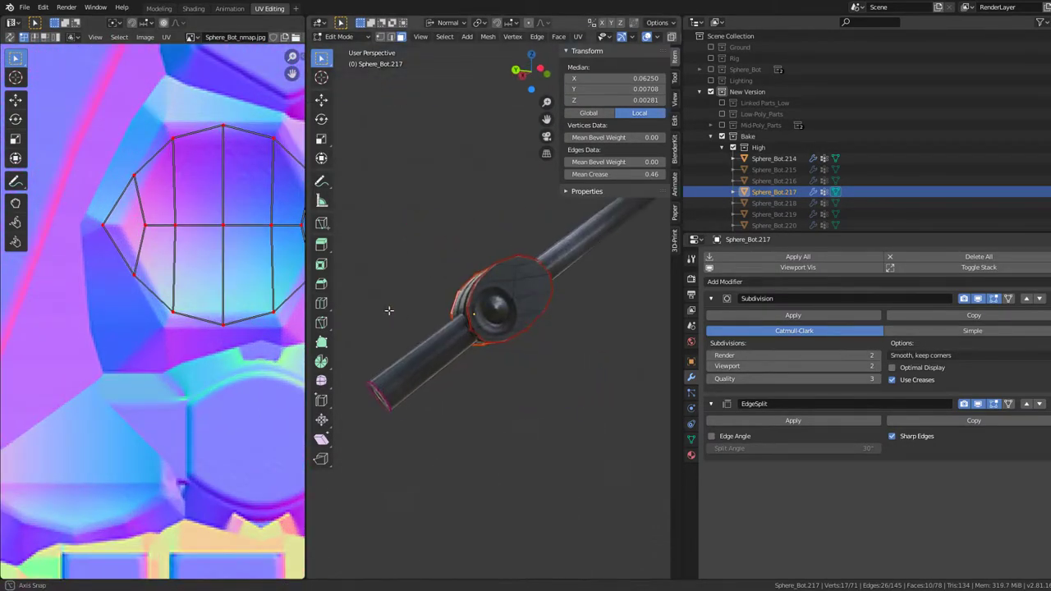
key("l")
scroll(213, 287, "down", 3)
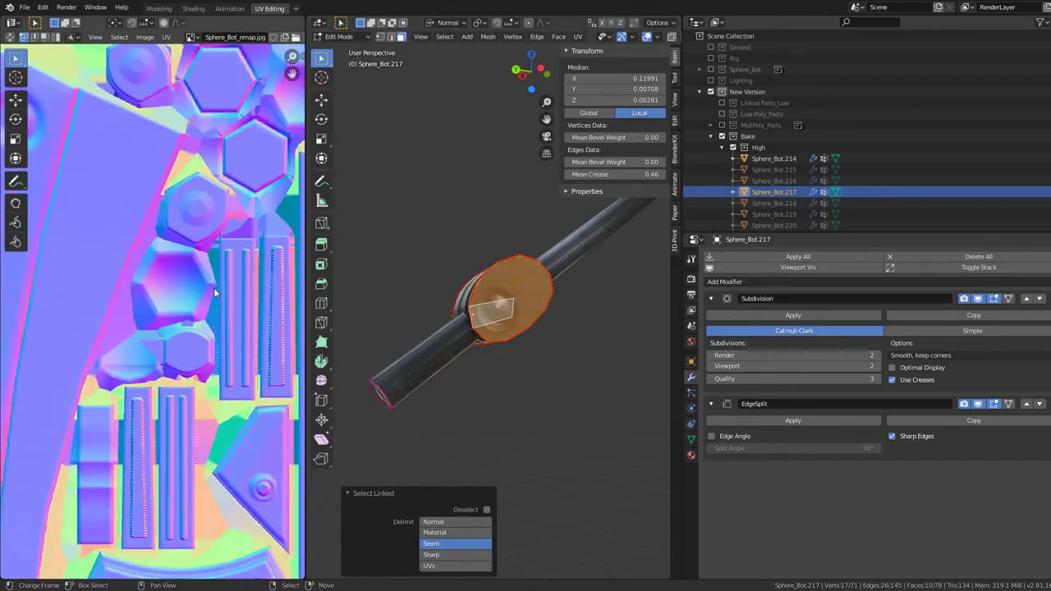
scroll(213, 288, "down", 2)
scroll(123, 321, "up", 2)
scroll(123, 321, "up", 2)
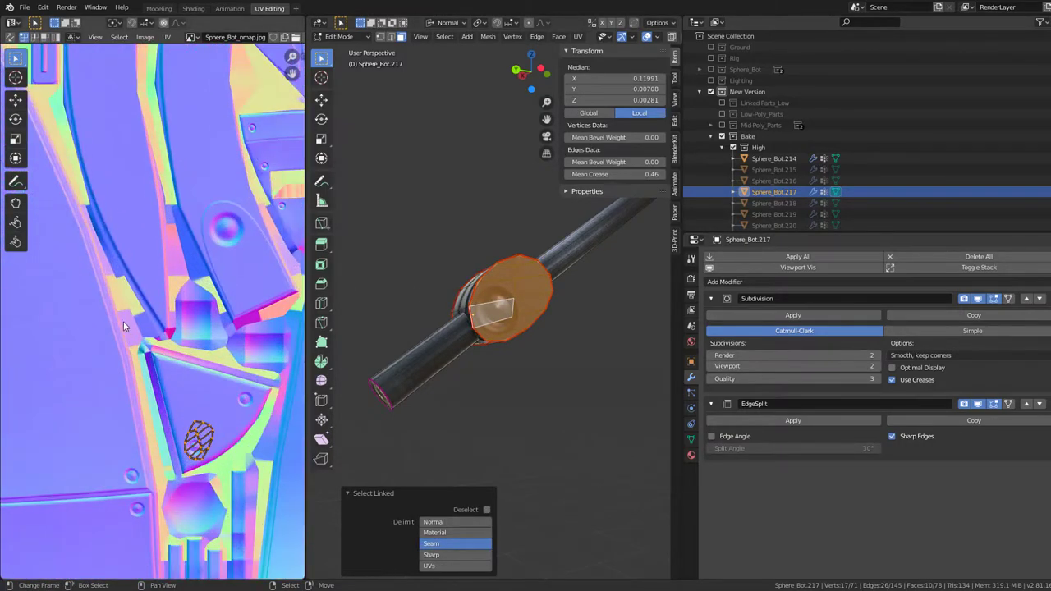
scroll(164, 329, "up", 2)
scroll(219, 345, "up", 2)
middle_click_drag(460, 329, 514, 311)
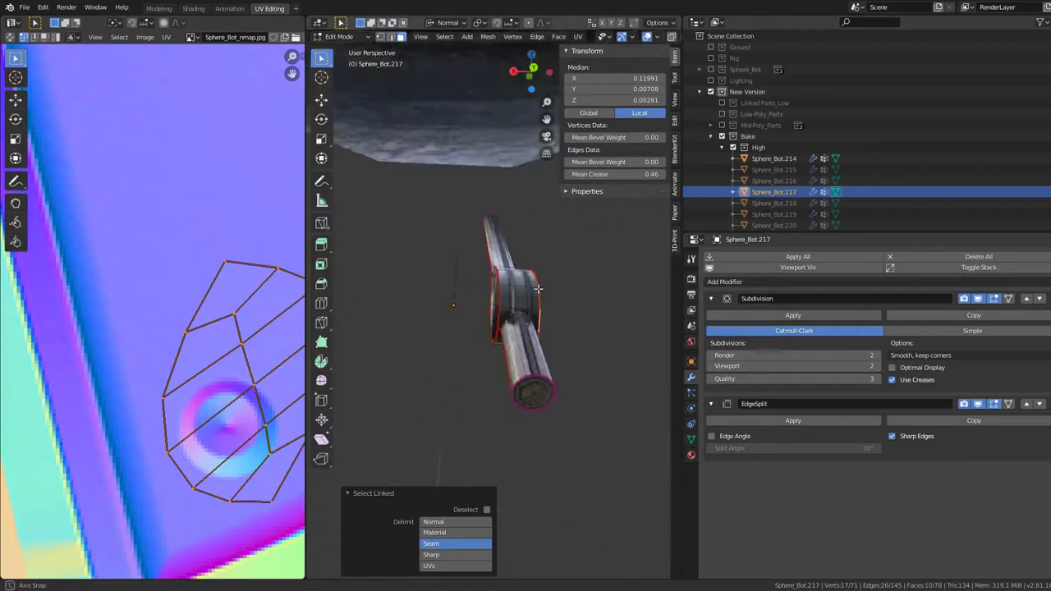
left_click(516, 308)
key("l")
- Move the collar UV island down-right toward a matching panel on the normal map
scroll(123, 187, "down", 2)
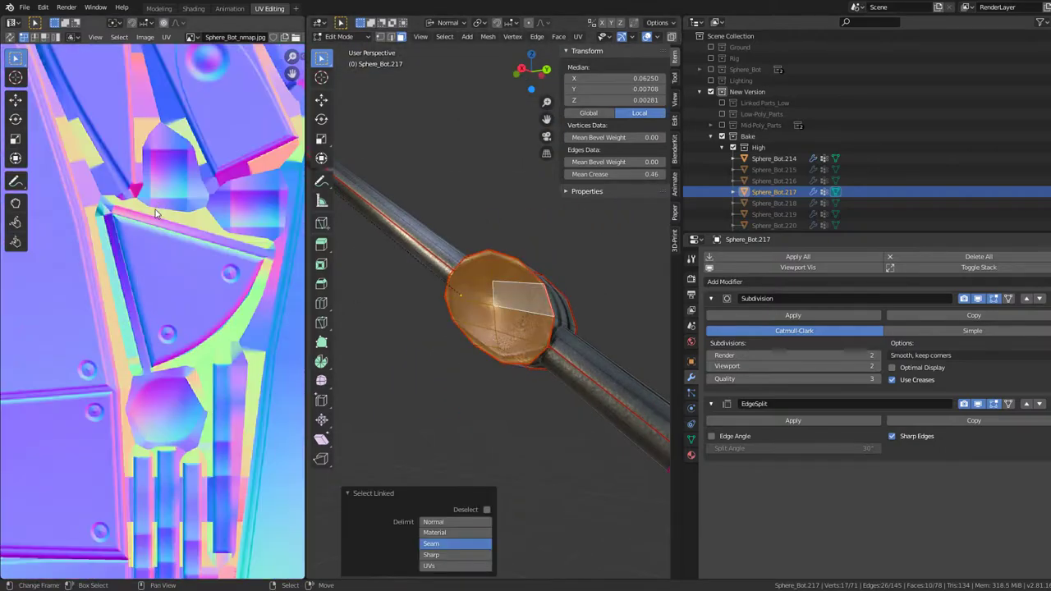
scroll(123, 187, "down", 1)
scroll(123, 187, "down", 1)
scroll(123, 187, "down", 1)
left_click(122, 188)
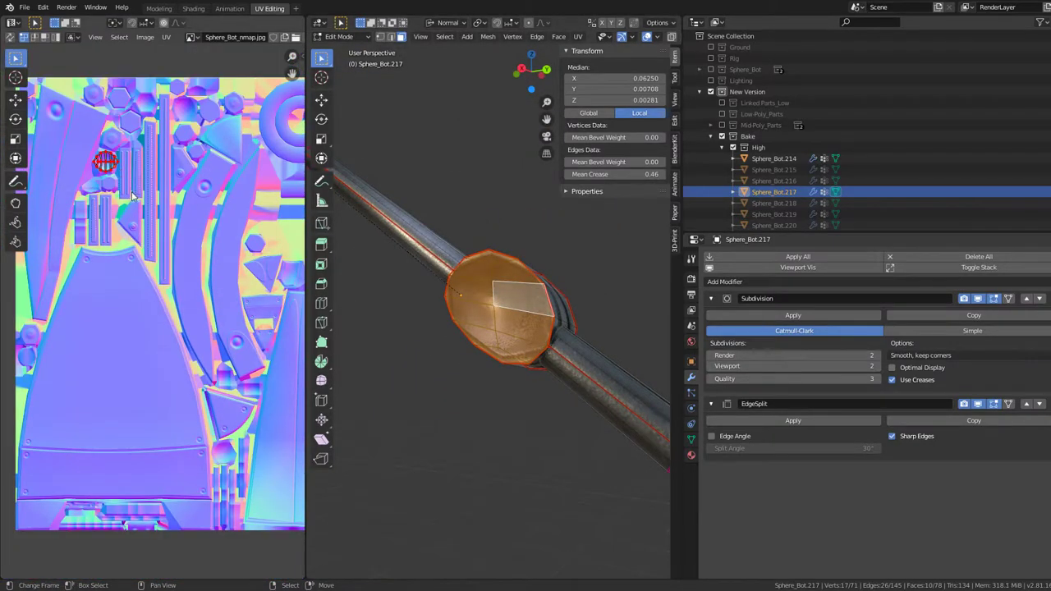
scroll(103, 162, "up", 2)
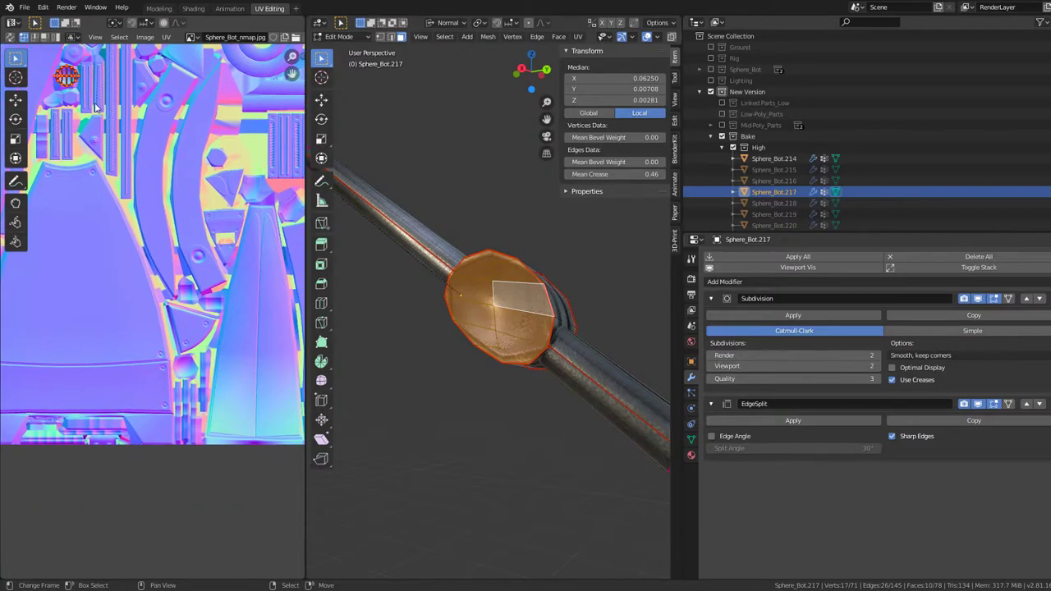
key("g")
left_click(187, 316)
scroll(187, 316, "up", 2)
scroll(137, 238, "up", 2)
key("g")
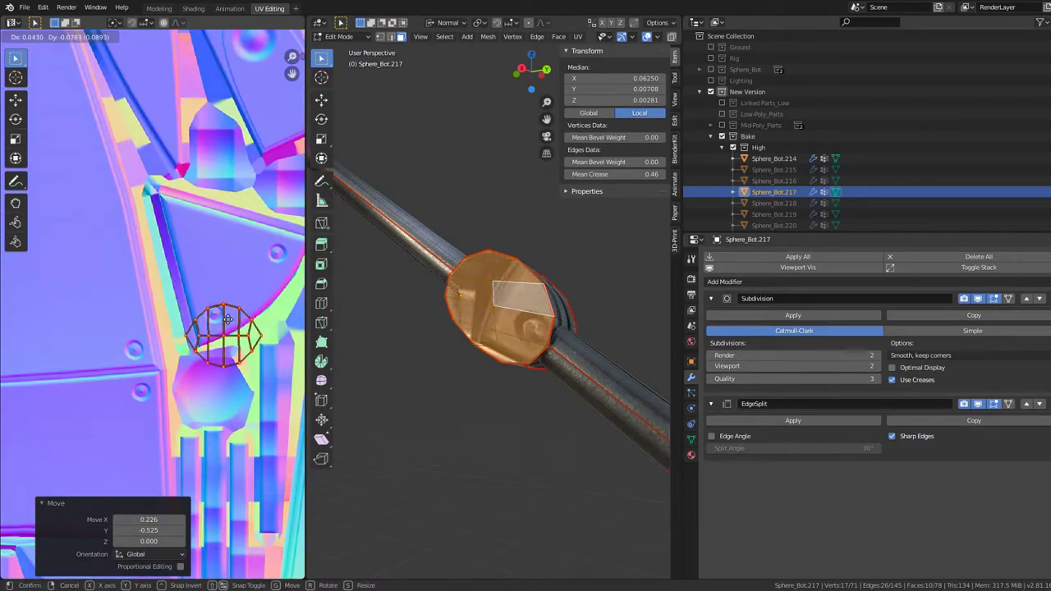
left_click(183, 316)
scroll(290, 315, "up", 2)
- Scale the island to 0.411, then 1.316, rotate it 16.6°, and rescale to 1.283
key("s")
left_click(210, 320)
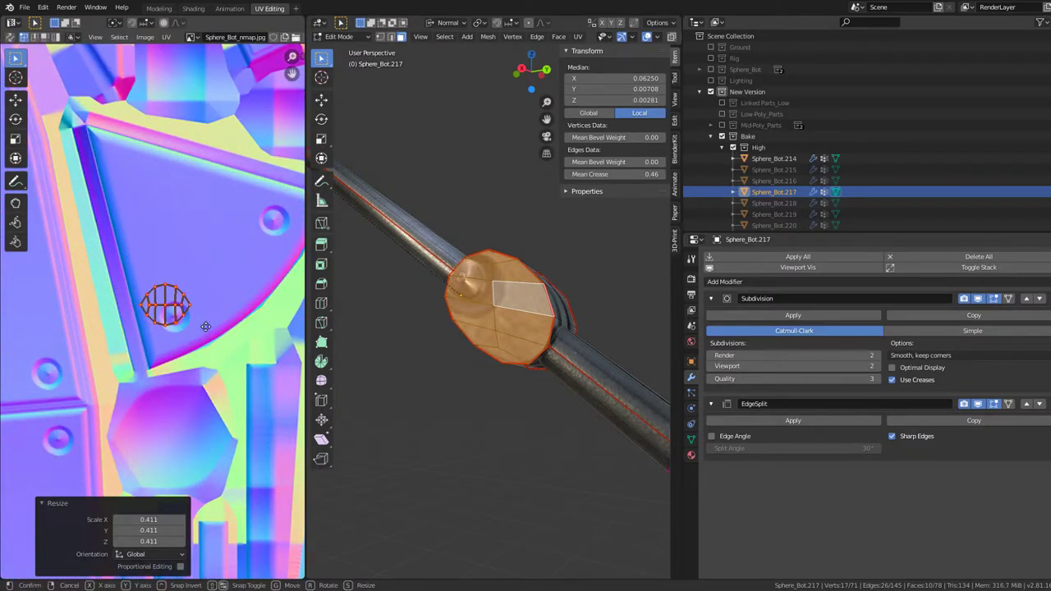
key("g")
left_click(198, 243)
key("g")
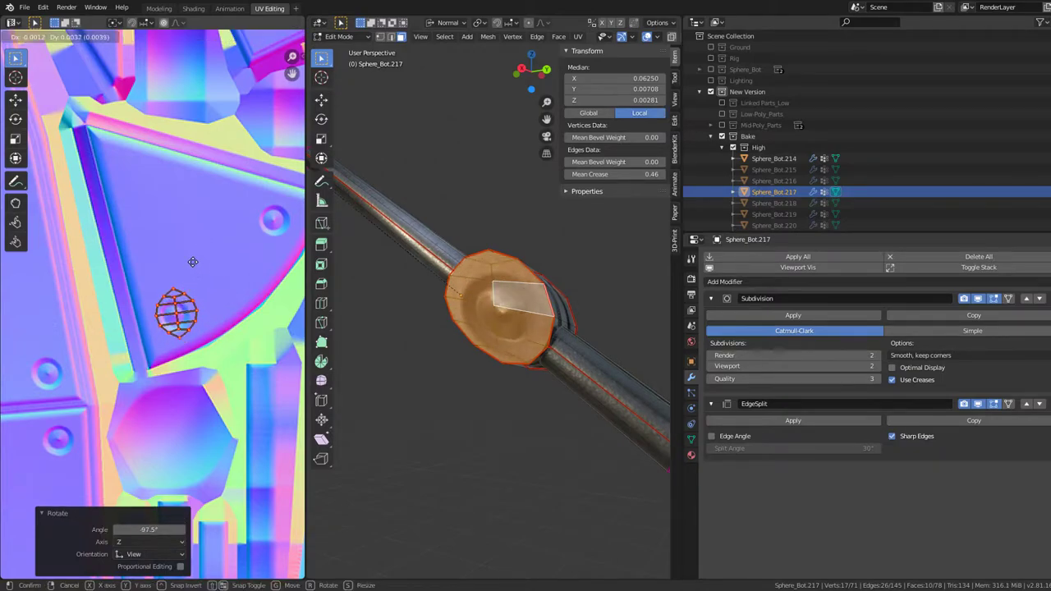
left_click(218, 255)
key("r")
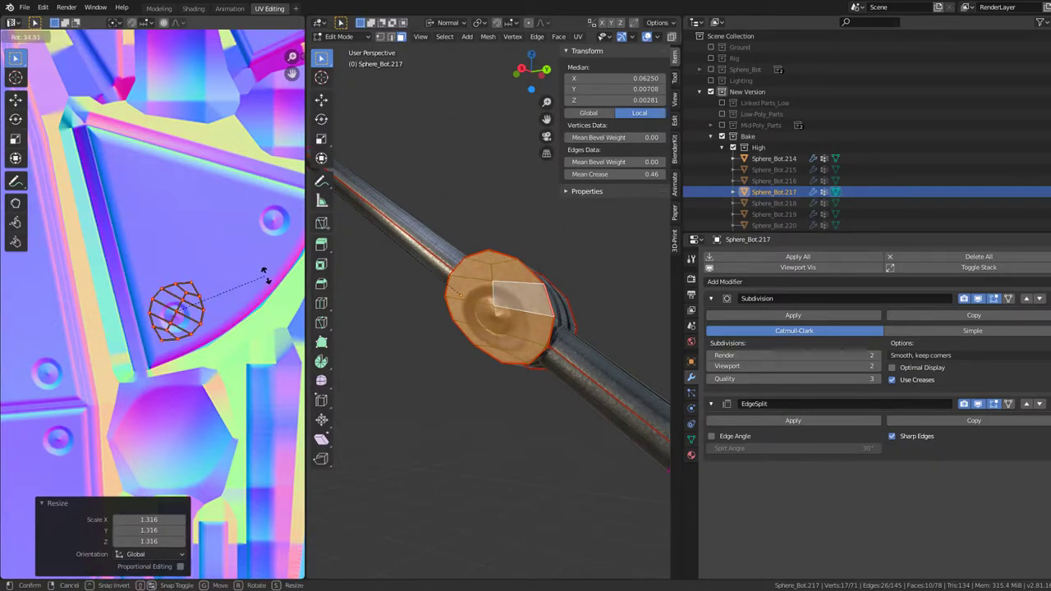
left_click(263, 271)
middle_click_drag(493, 304, 496, 301)
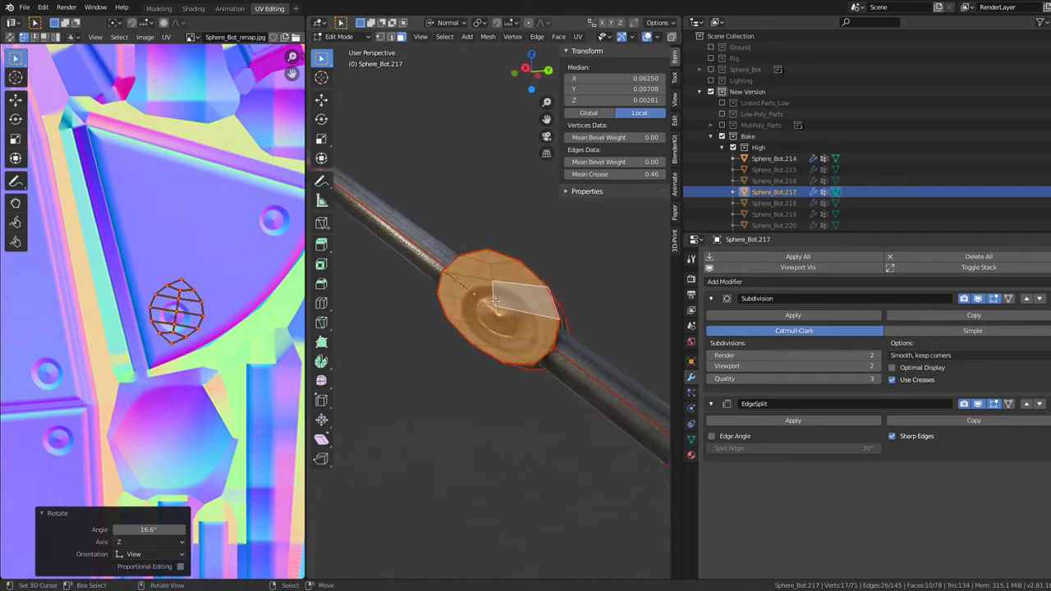
middle_click_drag(222, 332, 228, 343)
key("s")
left_click(229, 344)
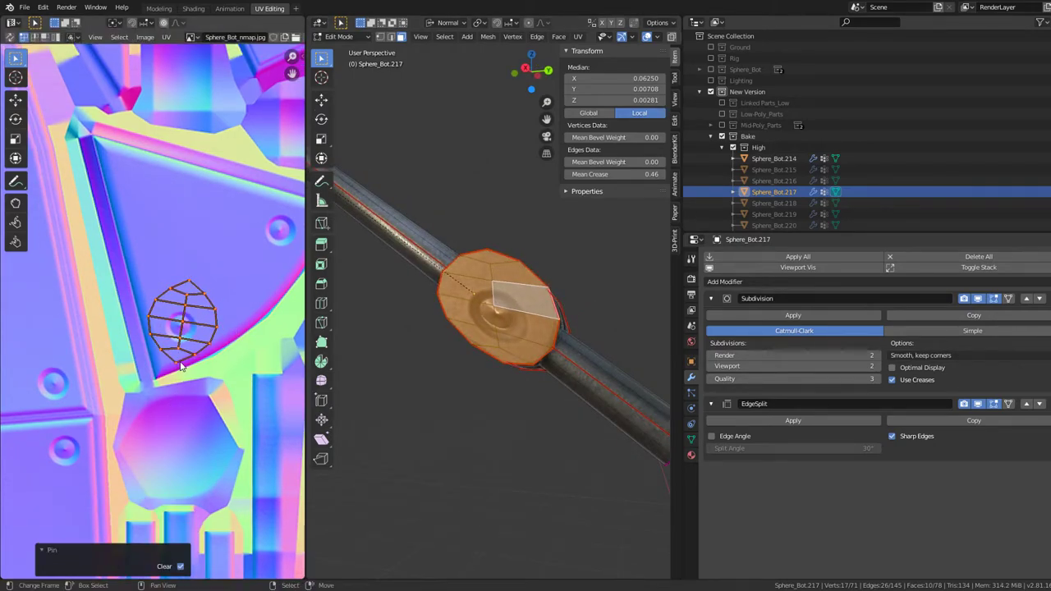
- Re-unwrap the collar faces with U and shrink the new UV island
key("u")
left_click(222, 297)
key("s")
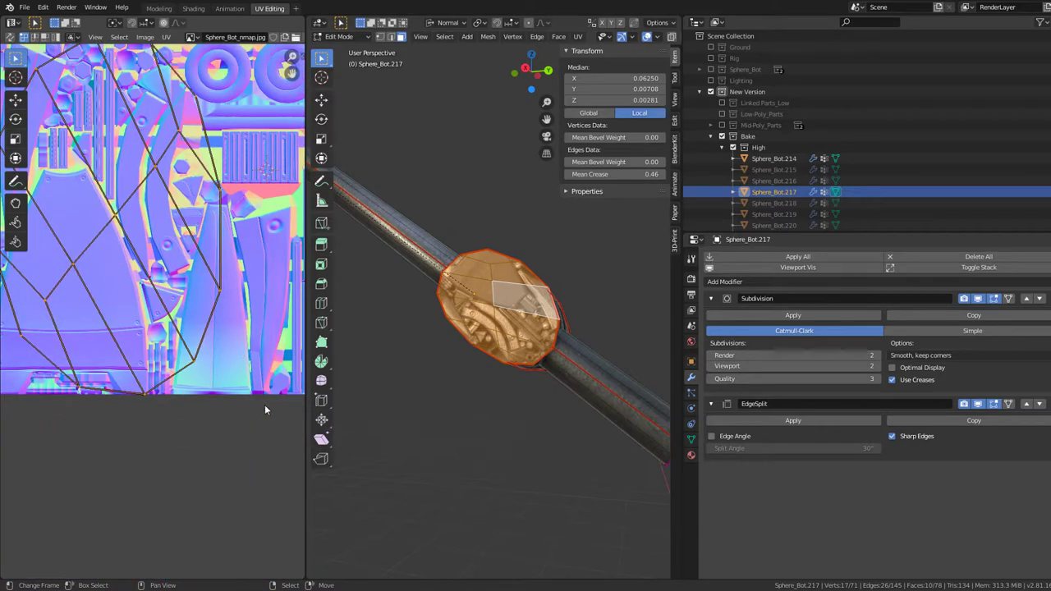
left_click(201, 324)
scroll(205, 330, "up", 2)
key("g")
scroll(206, 330, "up", 3)
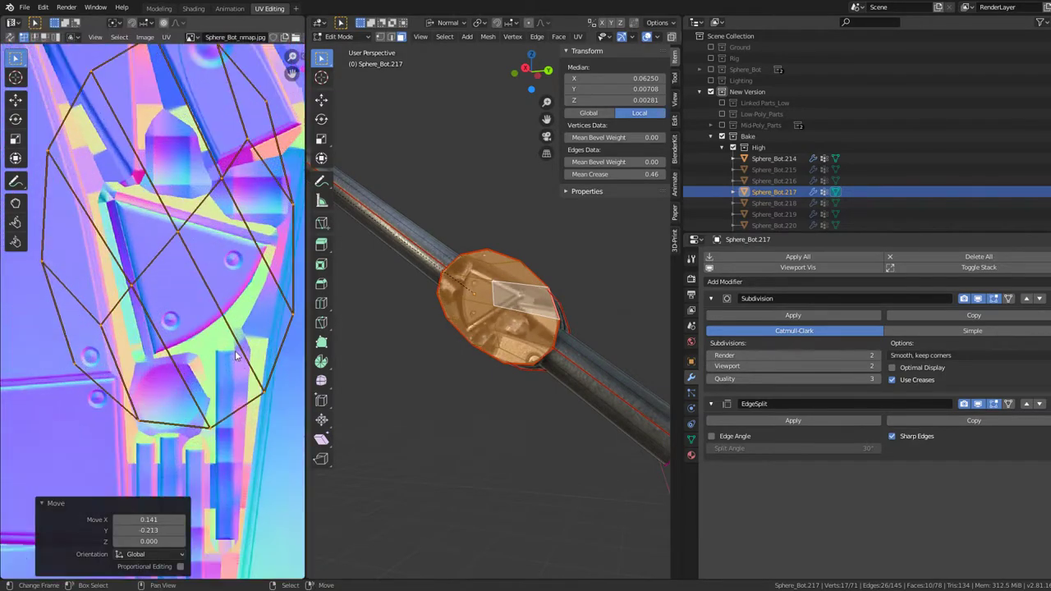
scroll(205, 330, "up", 2)
key("s")
left_click(145, 171)
- Place the island over the round bolt detail, rotating and rescaling it to fit
key("g")
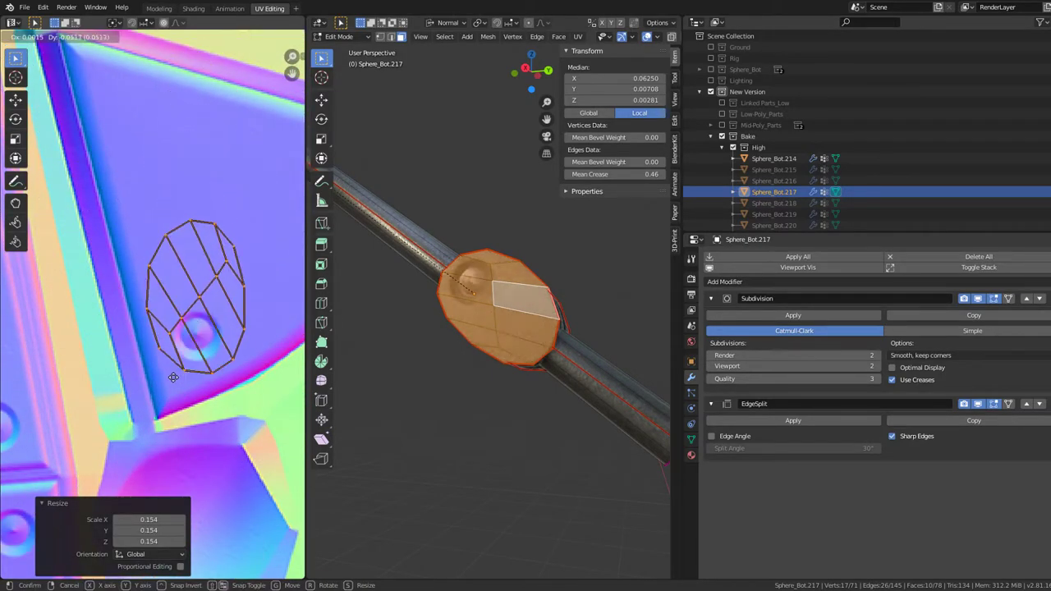
left_click(243, 414)
key("s")
left_click(226, 377)
key("r")
left_click(200, 236)
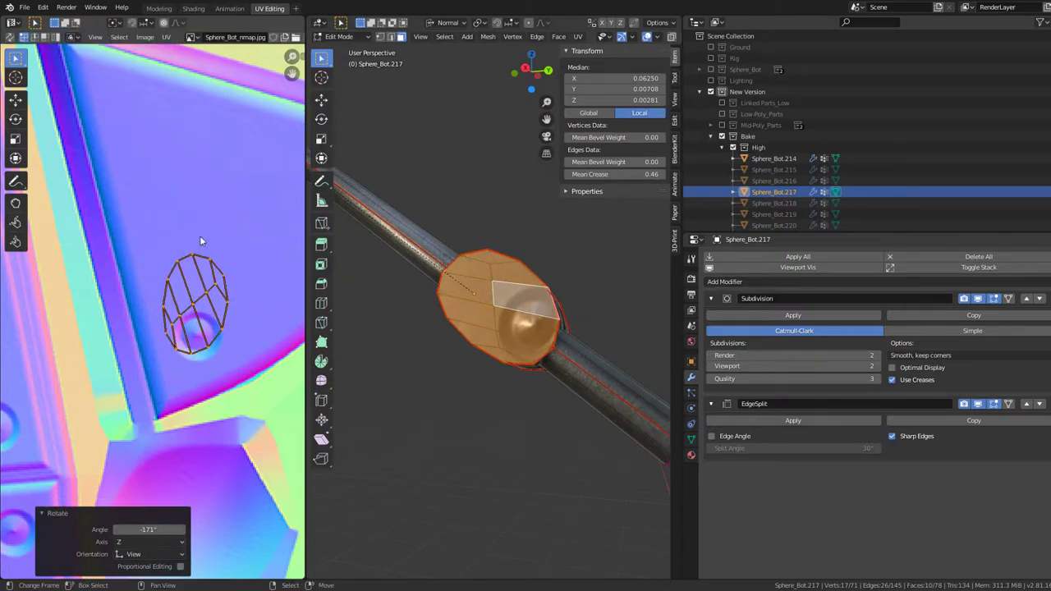
key("s")
left_click(270, 370)
key("g")
left_click(6, 385)
- Preview the textured collar in Object Mode, then return to Edit Mode
mouse_move(492, 369)
middle_mouse_down()
mouse_move(617, 368)
mouse_move(356, 375)
mouse_move(380, 376)
middle_mouse_up()
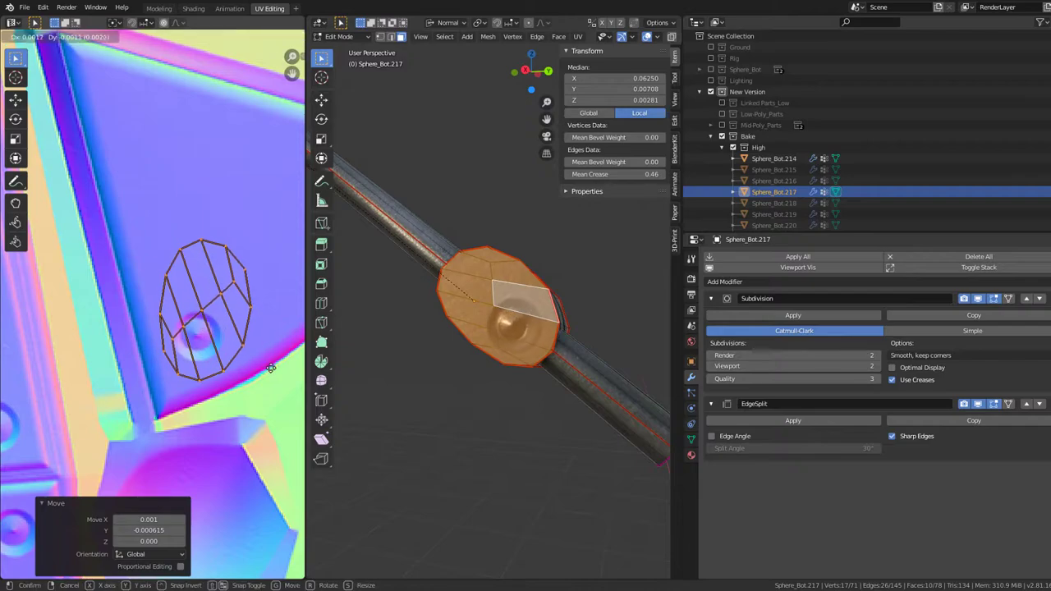
key("Tab")
mouse_move(633, 307)
middle_mouse_down()
mouse_move(417, 325)
mouse_move(554, 341)
middle_mouse_up()
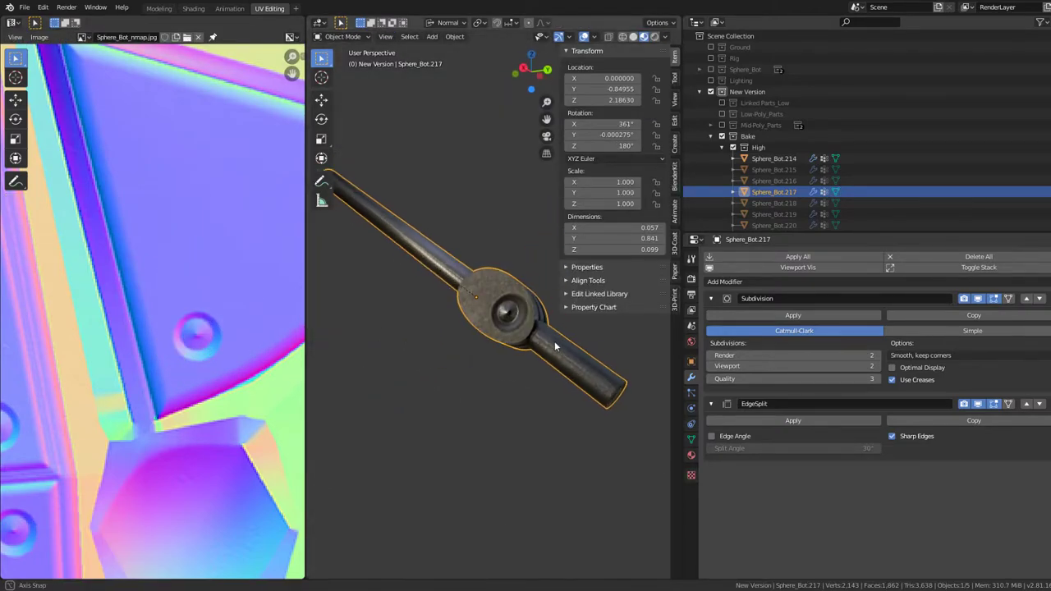
key("Tab")
- Fine-tune the island's position and rotation over the bolt, and recheck the collar
key("g")
left_click(184, 303)
key("r")
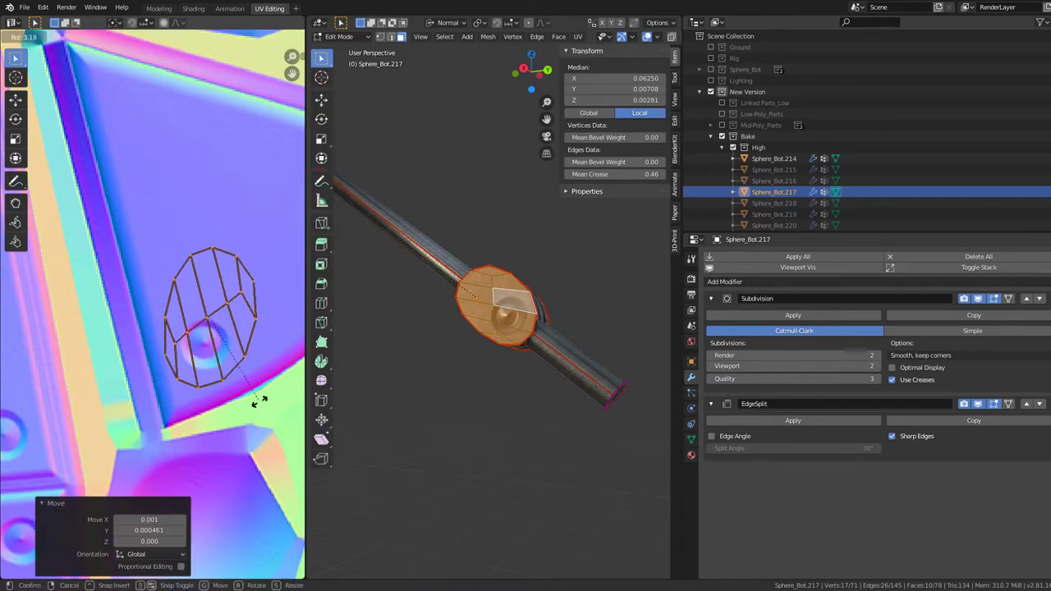
left_click(258, 392)
key("g")
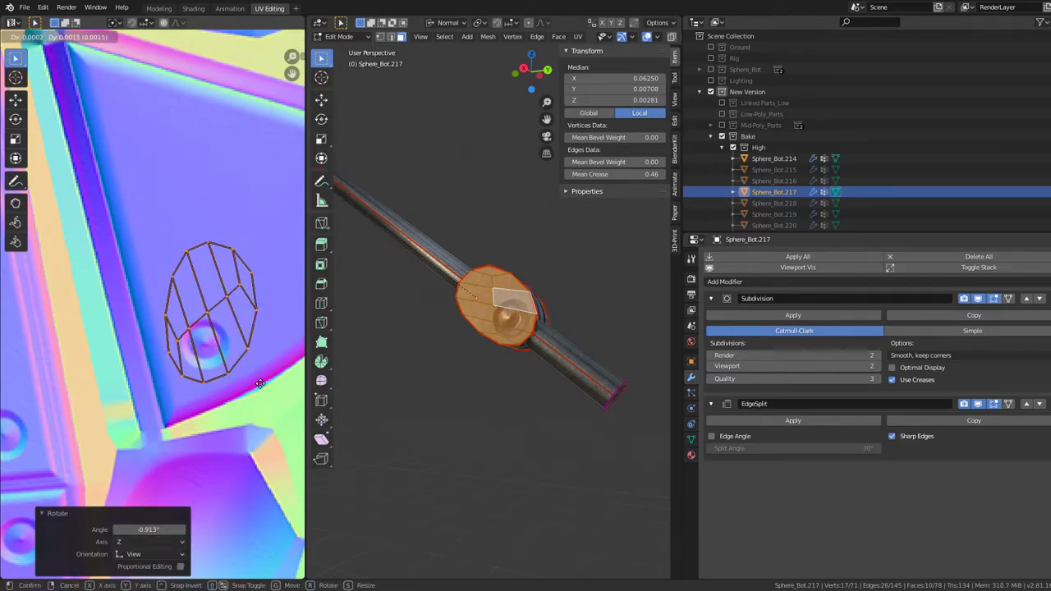
left_click(260, 383)
key("Tab")
middle_click_drag(397, 323, 662, 330)
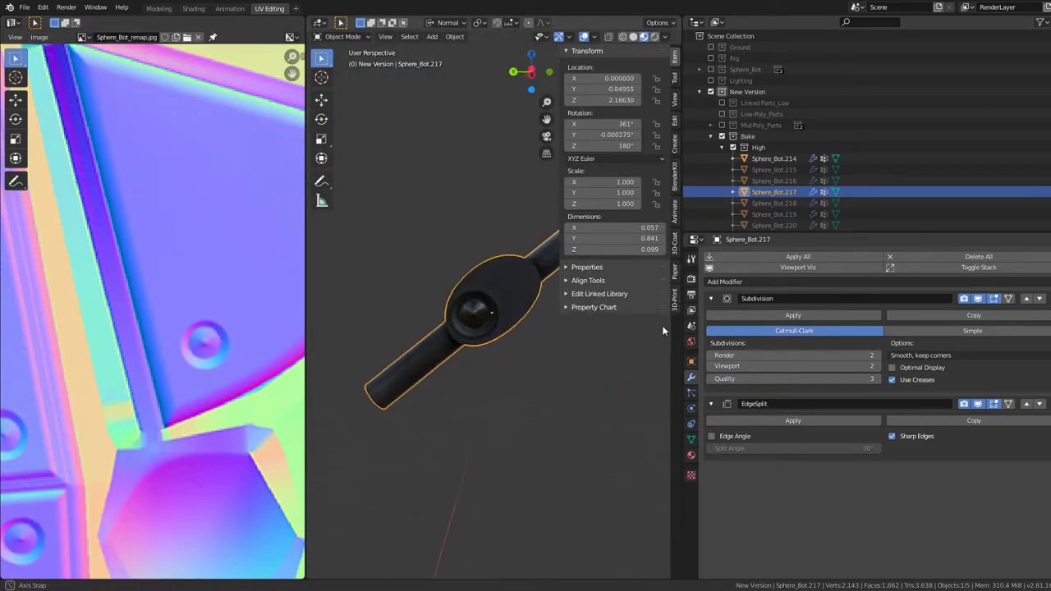
scroll(624, 329, "up", 3)
mouse_move(598, 327)
middle_mouse_down()
mouse_move(469, 313)
mouse_move(520, 310)
middle_mouse_up()
key("Tab")
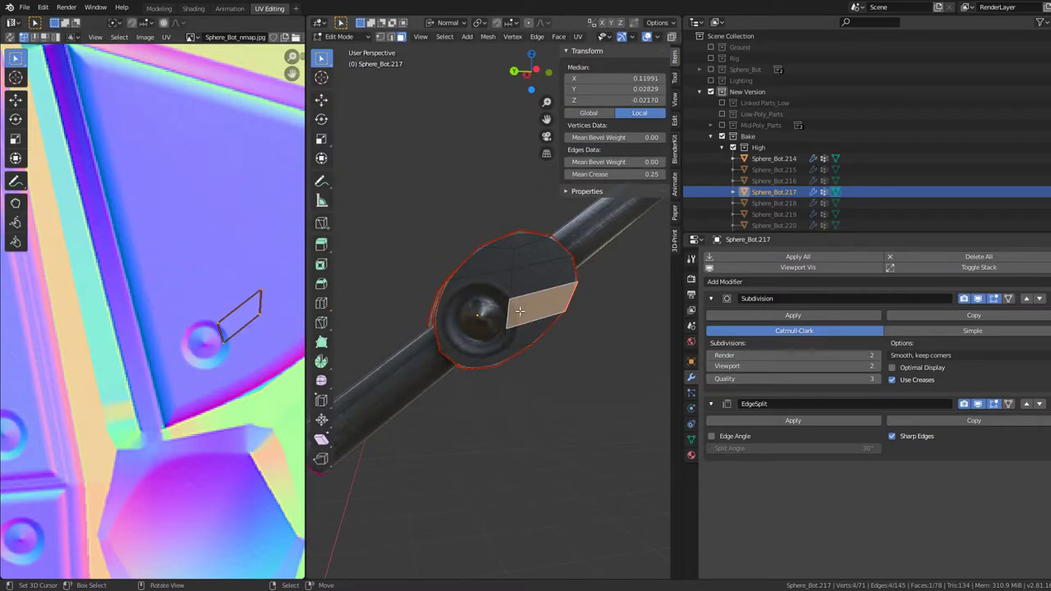
- Select the remaining seam-bounded collar island, unwrap it, and shrink it
key("ctrl+l")
key("u")
left_click(202, 298)
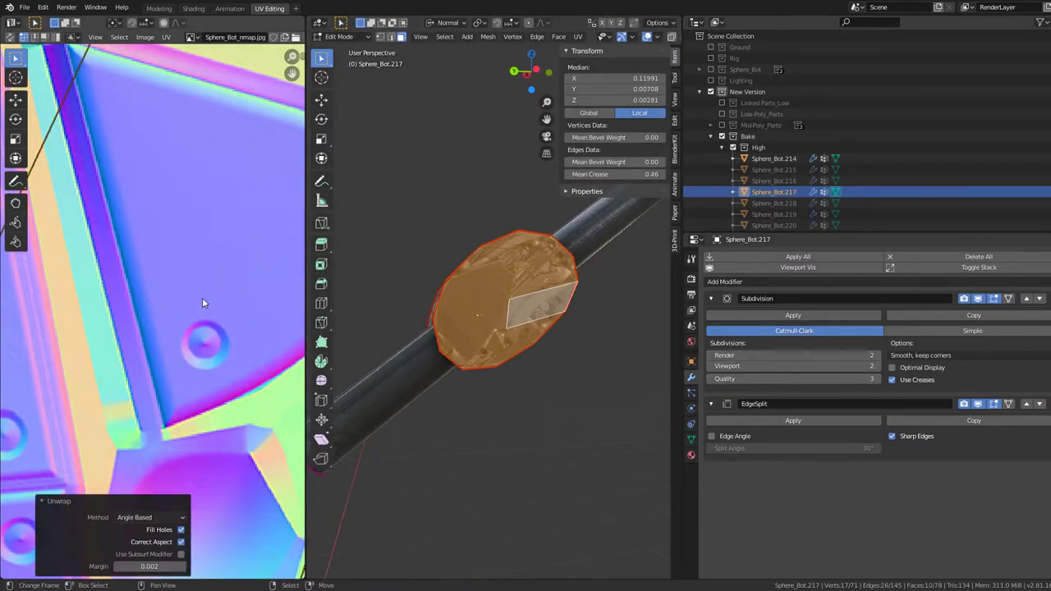
scroll(202, 299, "down", 3)
key("s")
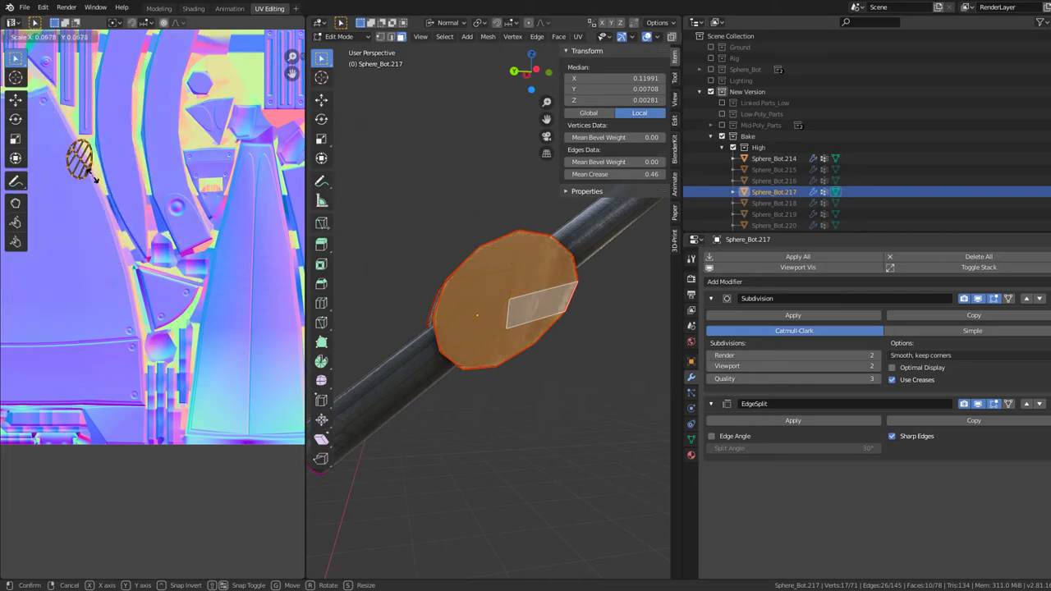
left_click(164, 271)
- Move, resize and slightly rotate the island over the round bolt detail
scroll(95, 179, "up", 3)
key("g")
left_click(297, 560)
scroll(255, 367, "up", 3)
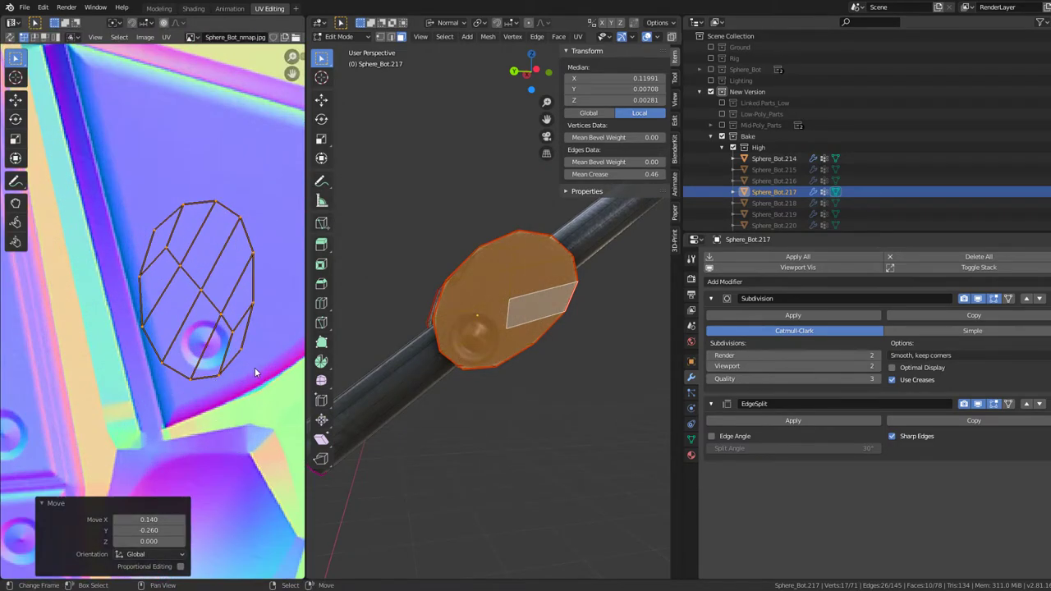
key("s")
left_click(255, 414)
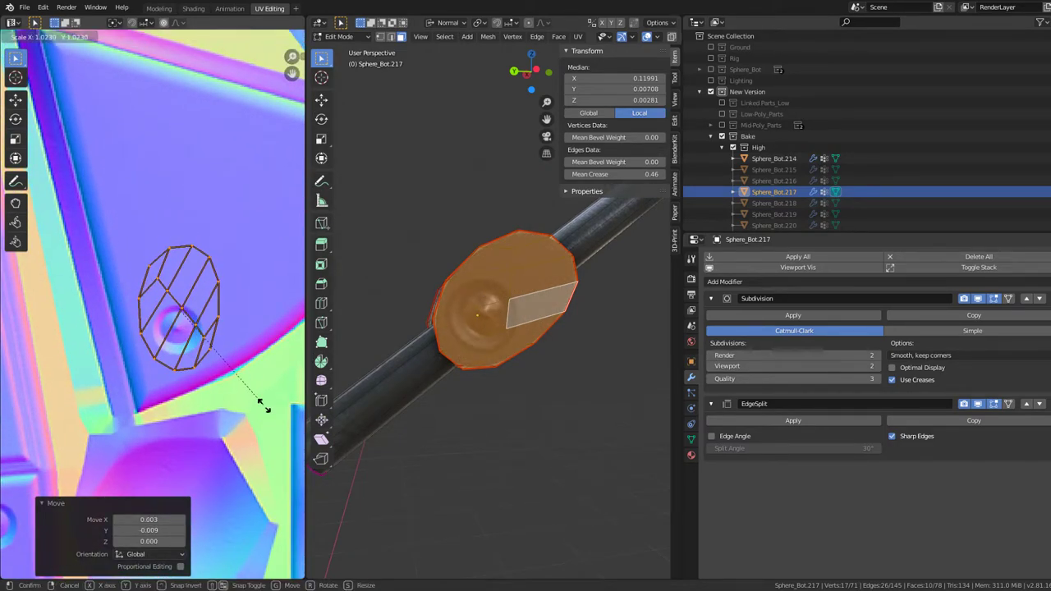
key("r")
left_click(255, 423)
key("g")
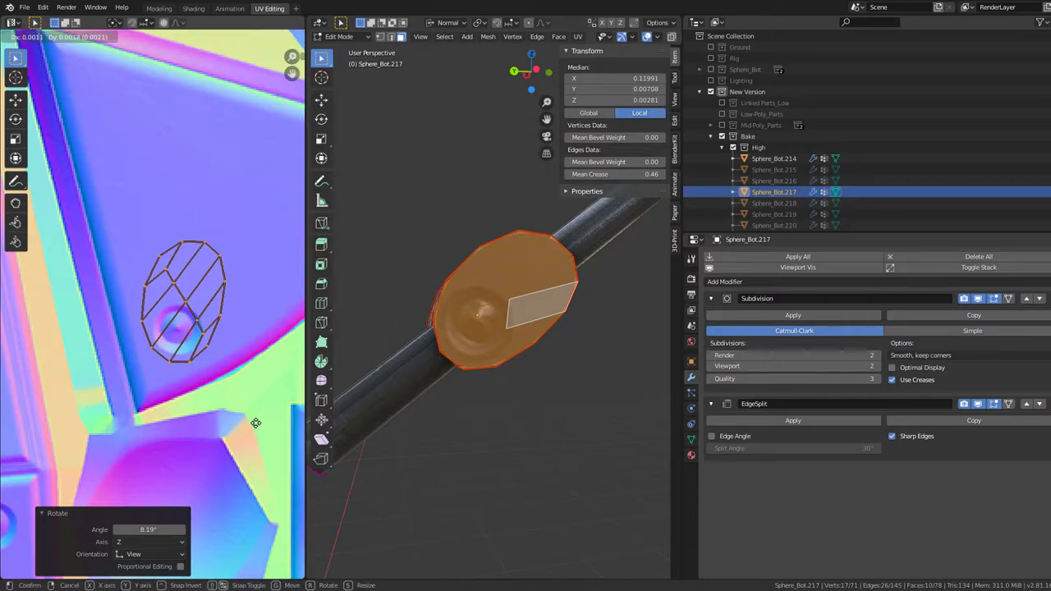
left_click(254, 424)
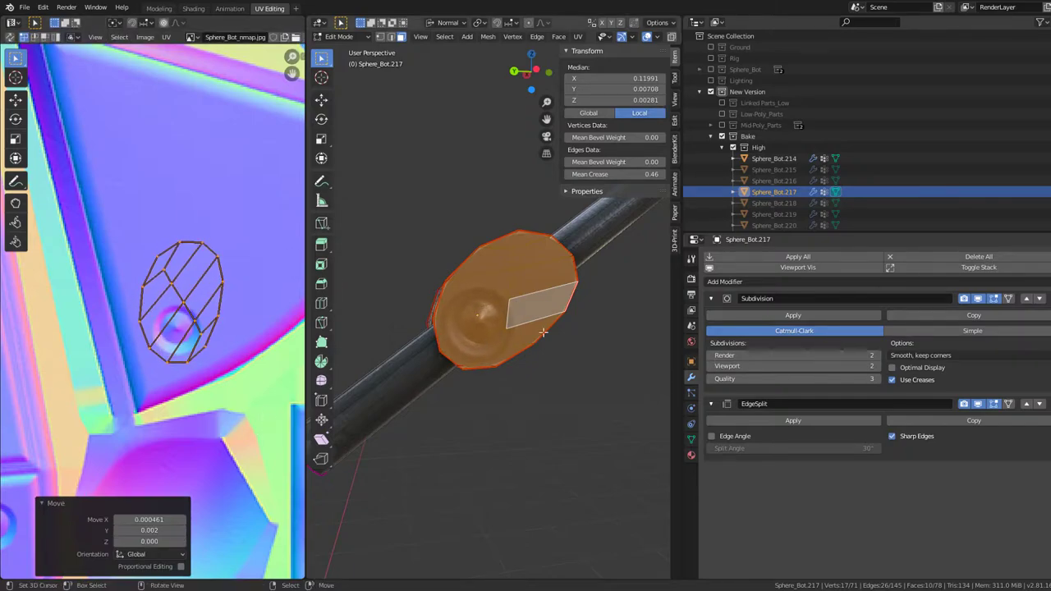
- Preview the collar, test rotations but keep the original orientation, and exit to Object Mode
key("Tab")
scroll(445, 294, "up", 3)
scroll(470, 269, "up", 2)
scroll(470, 274, "down", 3)
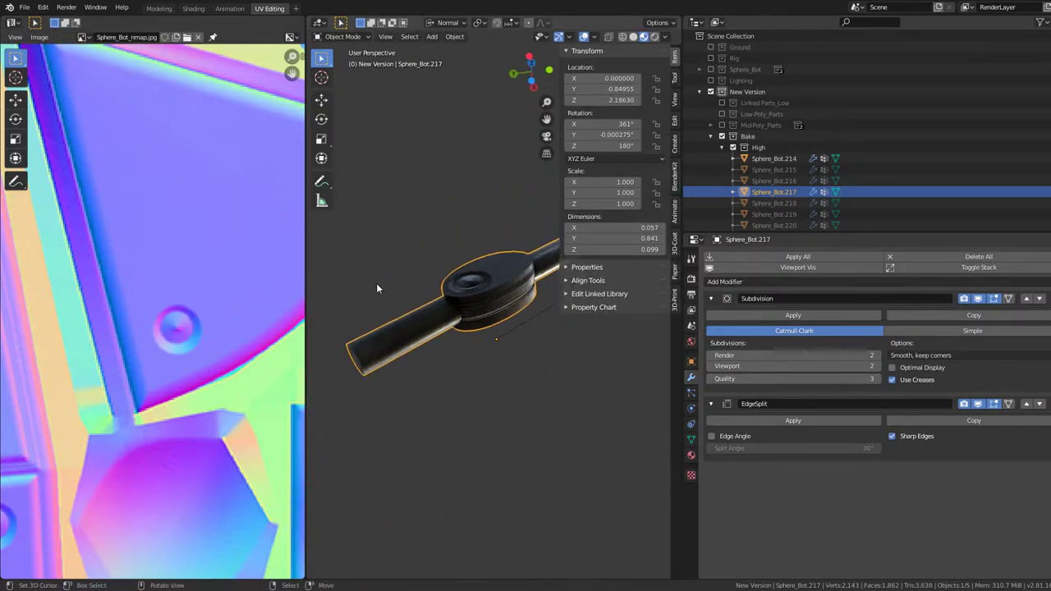
middle_click_drag(377, 282, 401, 384)
key("Tab")
key("r")
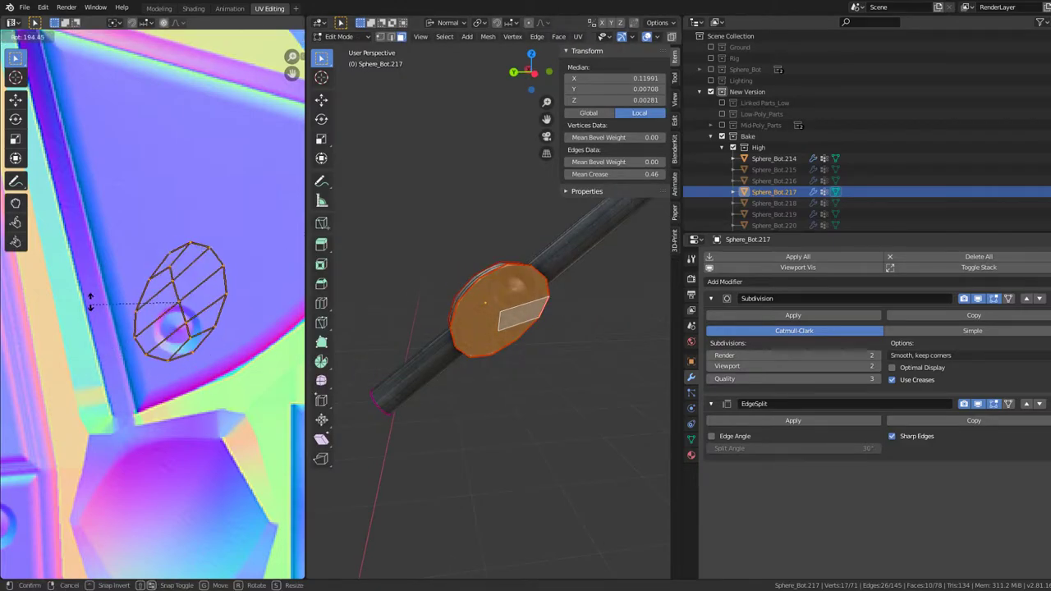
right_click(206, 370)
key("r")
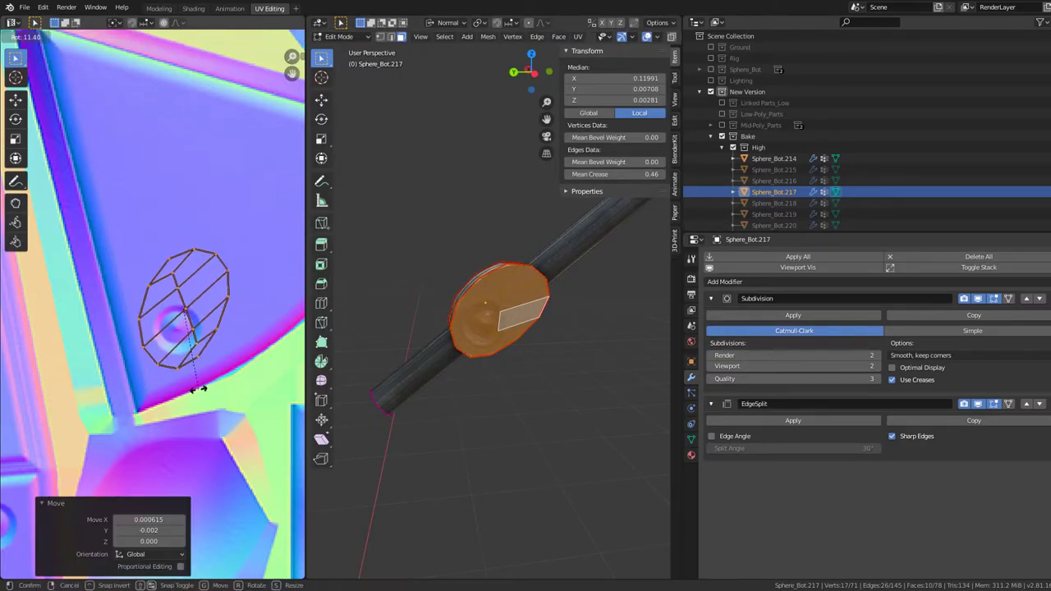
right_click(196, 389)
middle_click_drag(394, 296, 368, 328)
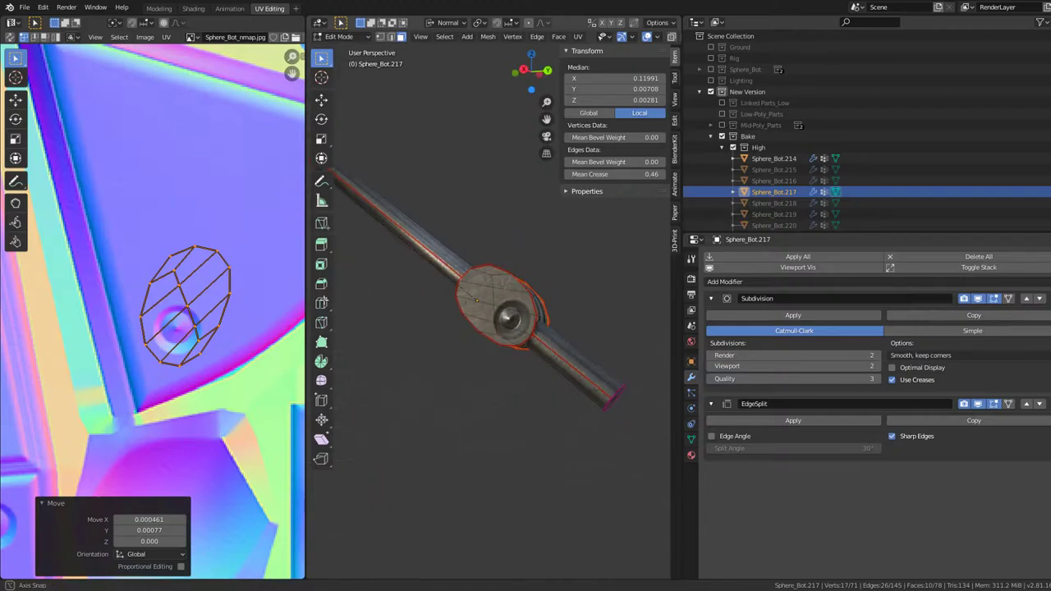
key("Tab")
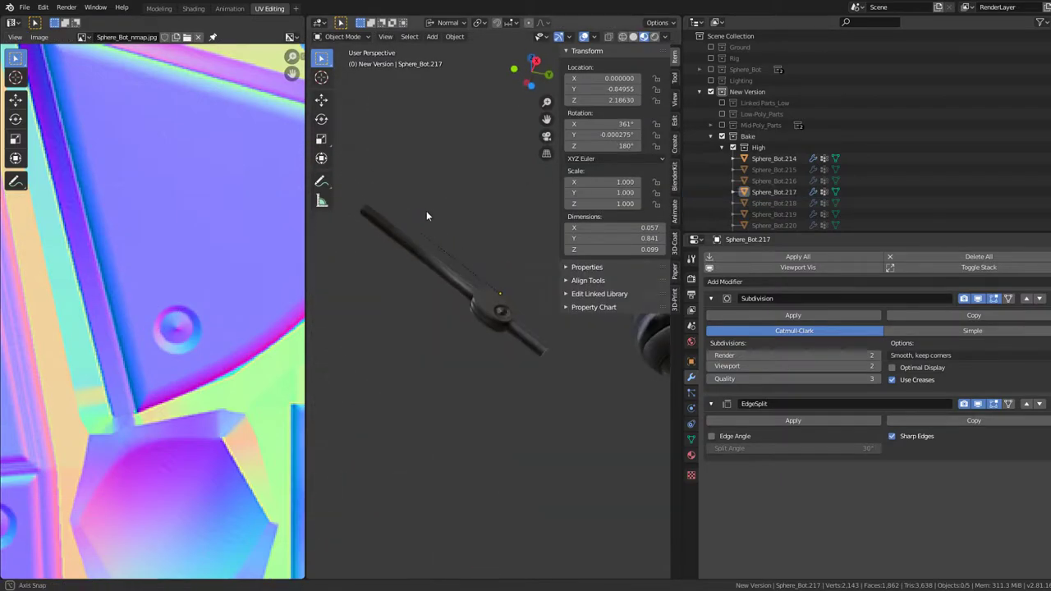
- Add a Subdivision modifier to the sphere body Sphere_Bot.224 at the top of its stack
mouse_move(426, 216)
middle_mouse_down()
mouse_move(542, 348)
mouse_move(462, 320)
mouse_move(540, 369)
mouse_move(479, 320)
mouse_move(464, 329)
mouse_move(413, 304)
middle_mouse_up()
key("Tab")
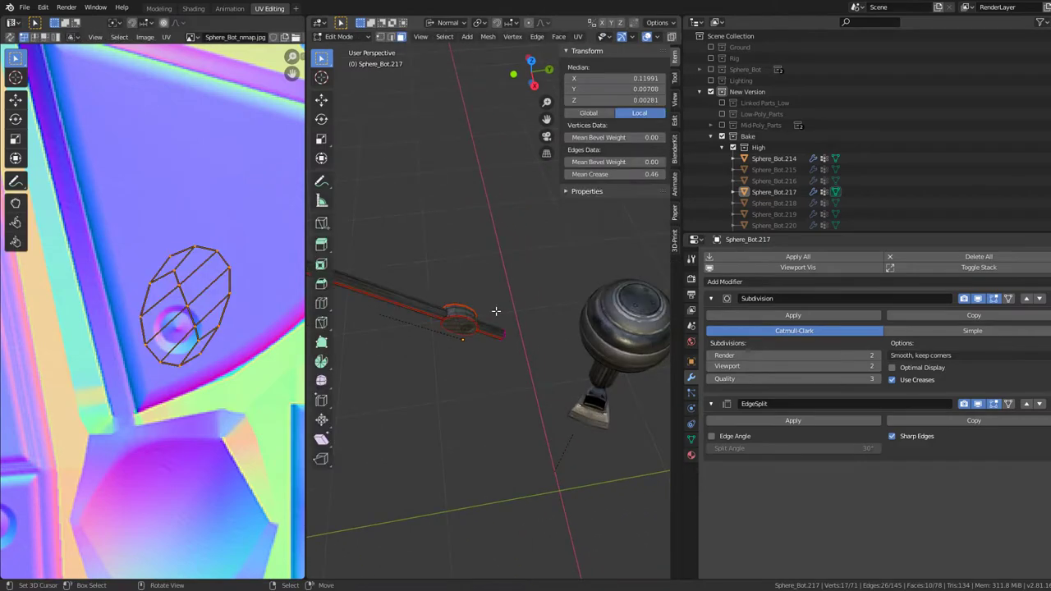
key("Tab")
mouse_move(704, 343)
middle_mouse_down()
mouse_move(549, 323)
mouse_move(396, 361)
mouse_move(432, 334)
mouse_move(423, 320)
mouse_move(467, 413)
mouse_move(459, 382)
mouse_move(418, 472)
mouse_move(501, 411)
middle_mouse_up()
left_click(501, 410)
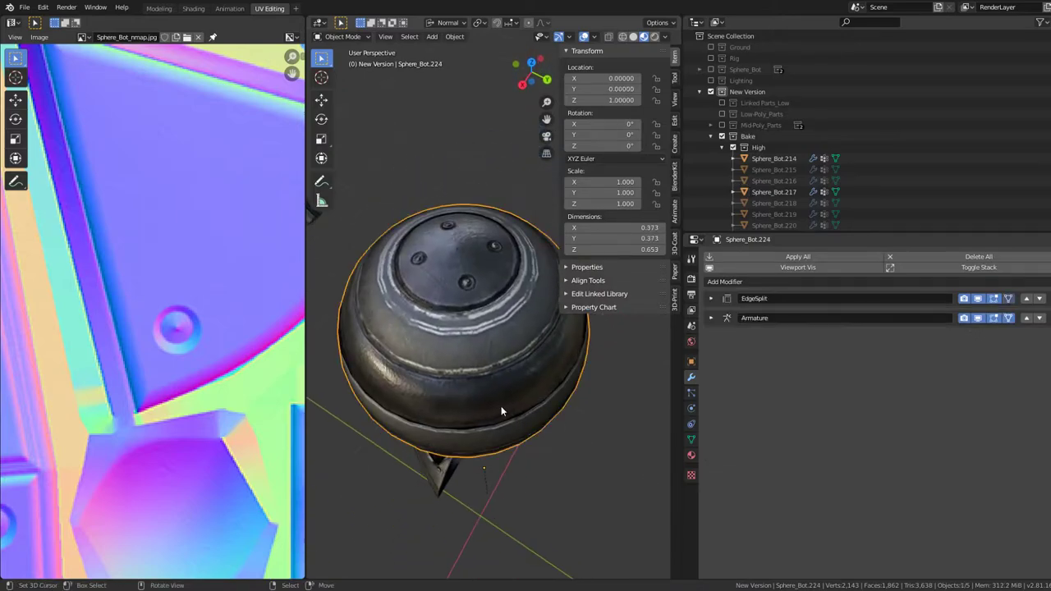
left_click(800, 281)
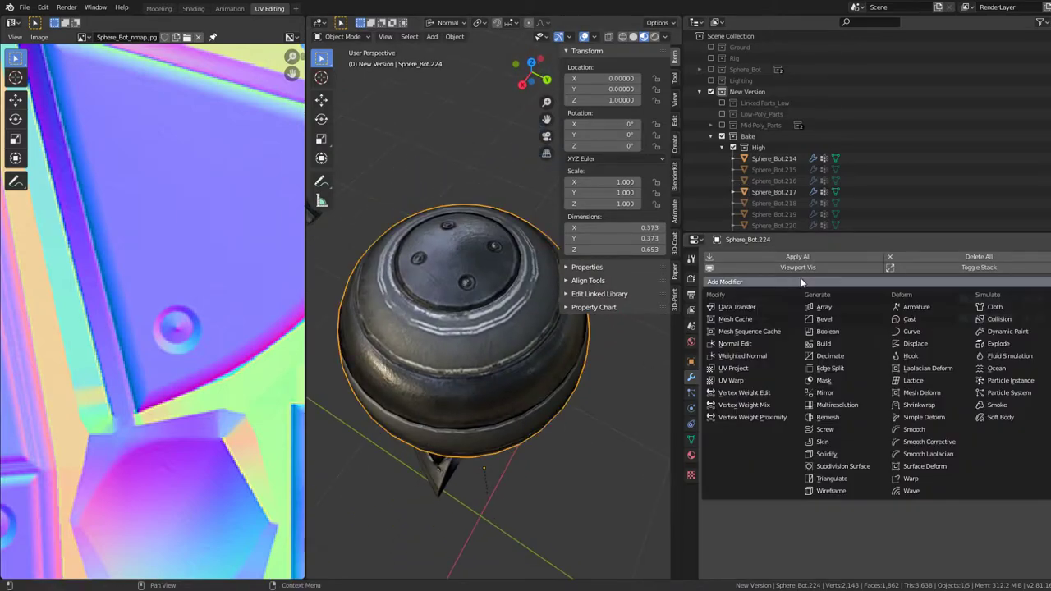
left_click(853, 466)
left_click(1038, 338)
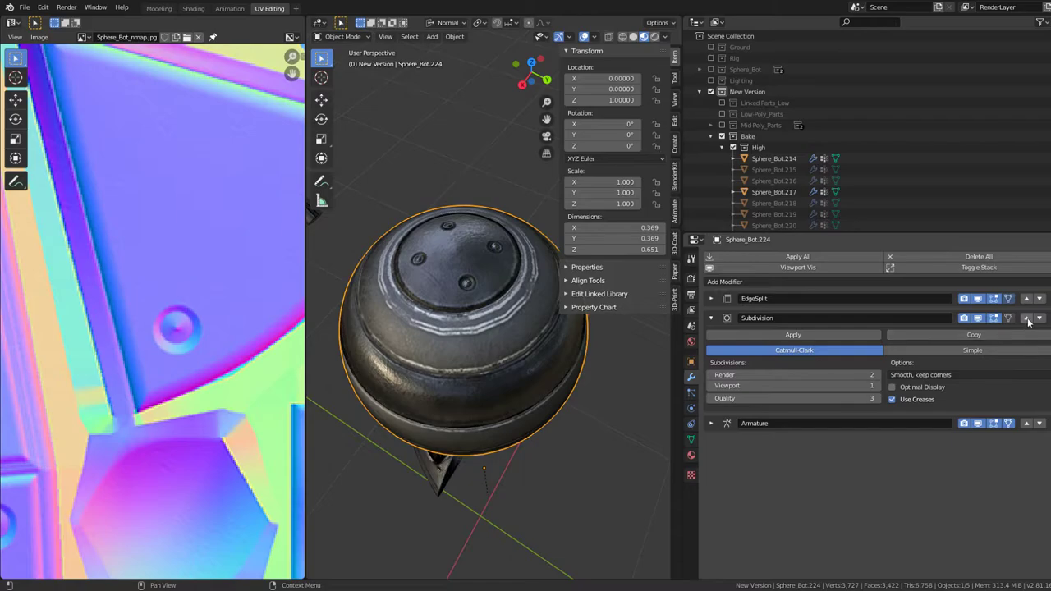
left_click(1026, 319)
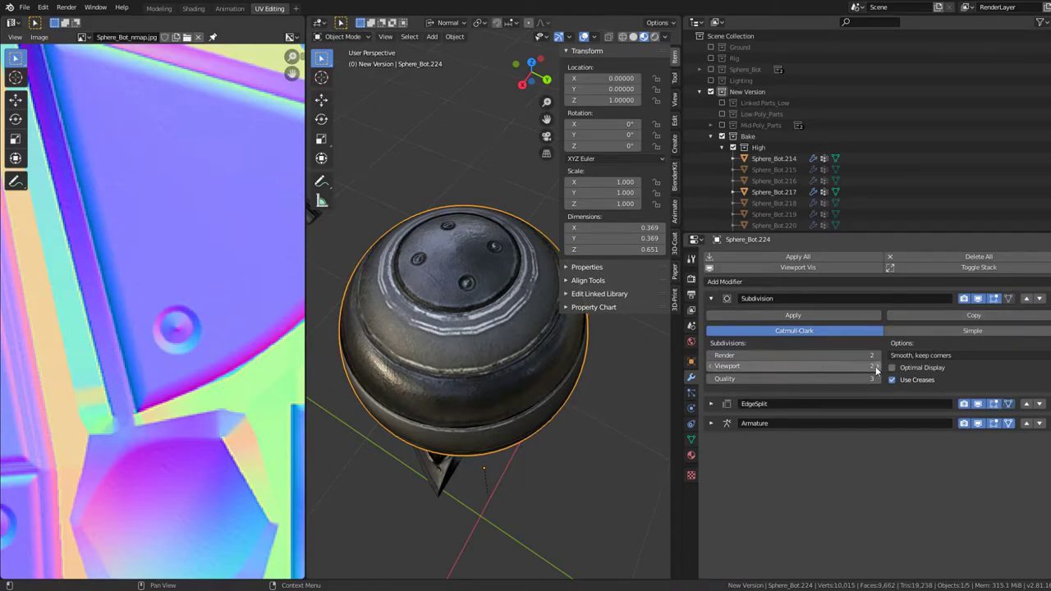
- Hide the sphere-and-stem object and select the bracket Sphere_Bot.223
mouse_move(460, 279)
middle_mouse_down()
mouse_move(467, 267)
mouse_move(434, 264)
mouse_move(422, 235)
mouse_move(447, 289)
mouse_move(469, 284)
mouse_move(361, 282)
mouse_move(455, 252)
mouse_move(501, 344)
mouse_move(500, 332)
middle_mouse_up()
scroll(468, 267, "up", 3)
scroll(515, 371, "down", 3)
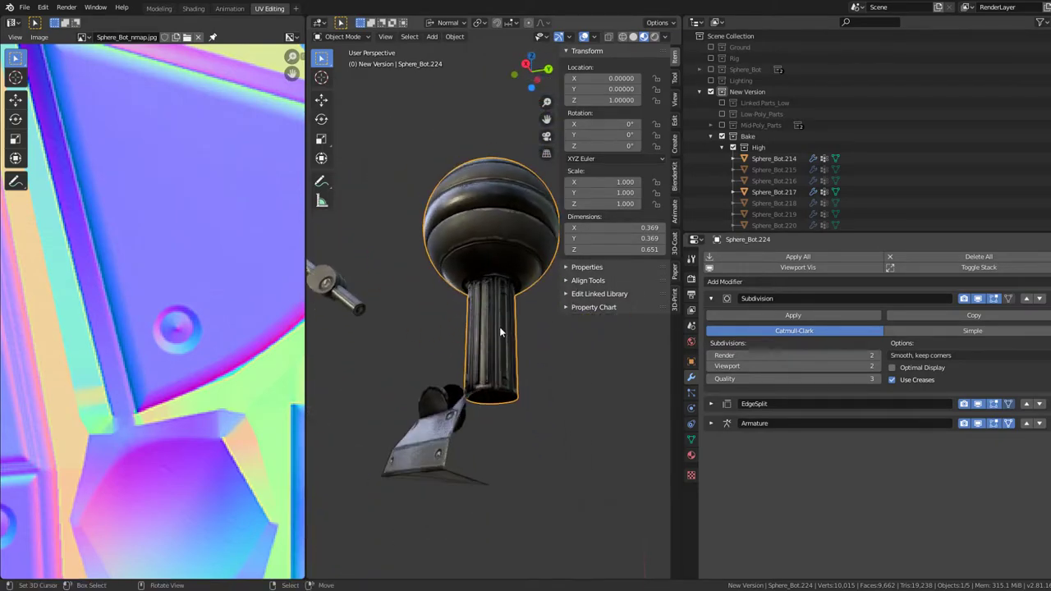
key("h")
middle_click_drag(467, 380, 515, 370)
left_click(501, 377)
scroll(501, 376, "up", 2)
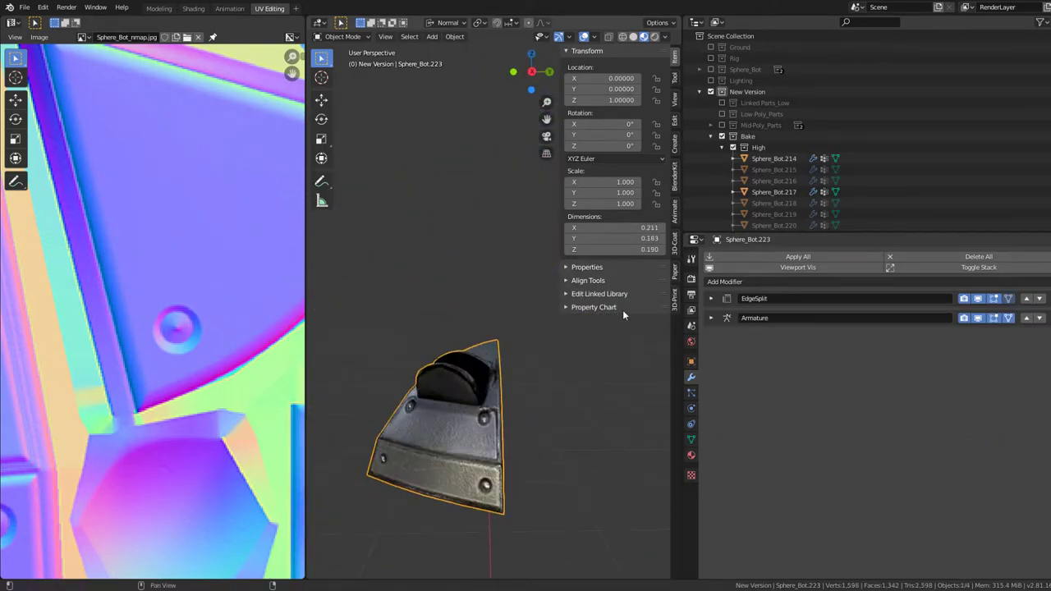
mouse_move(623, 309)
middle_mouse_down()
mouse_move(469, 467)
mouse_move(487, 397)
middle_mouse_up()
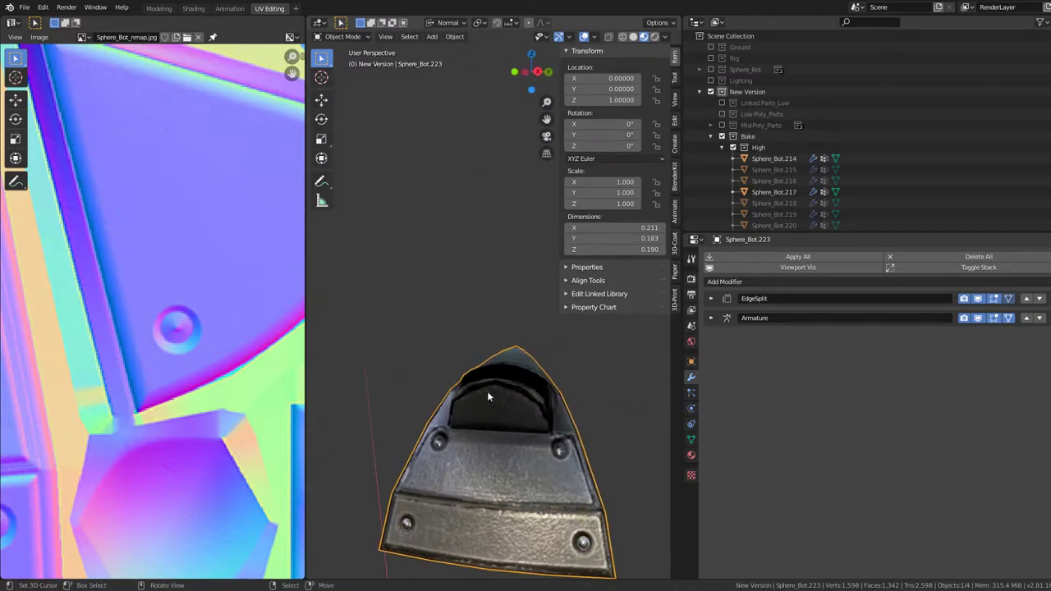
- Add a Subdivision modifier to the bracket, move it to the top, and set viewport level 2
left_click(775, 281)
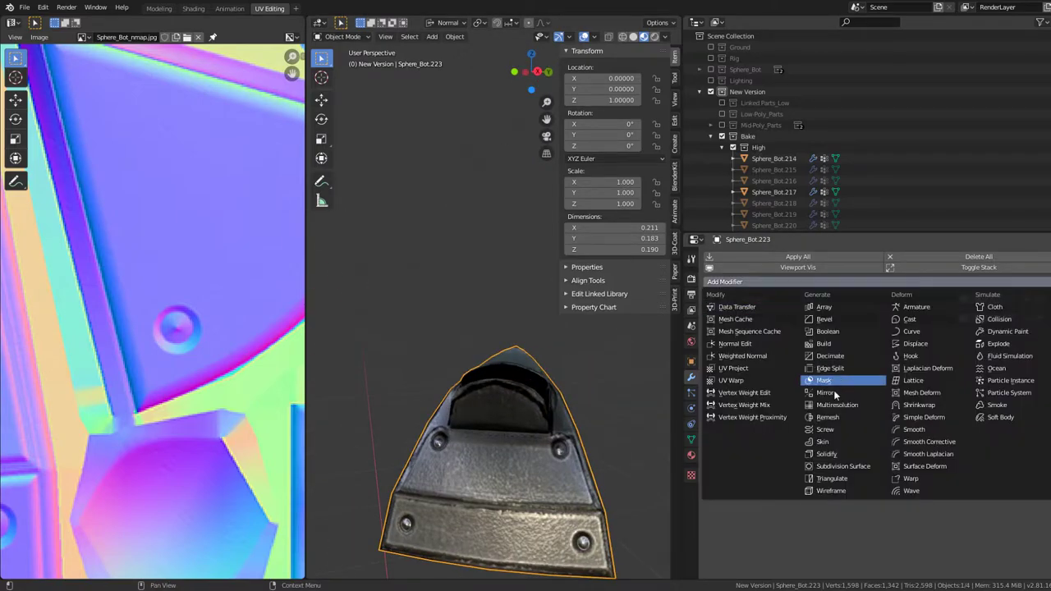
left_click(846, 467)
left_click(1027, 337)
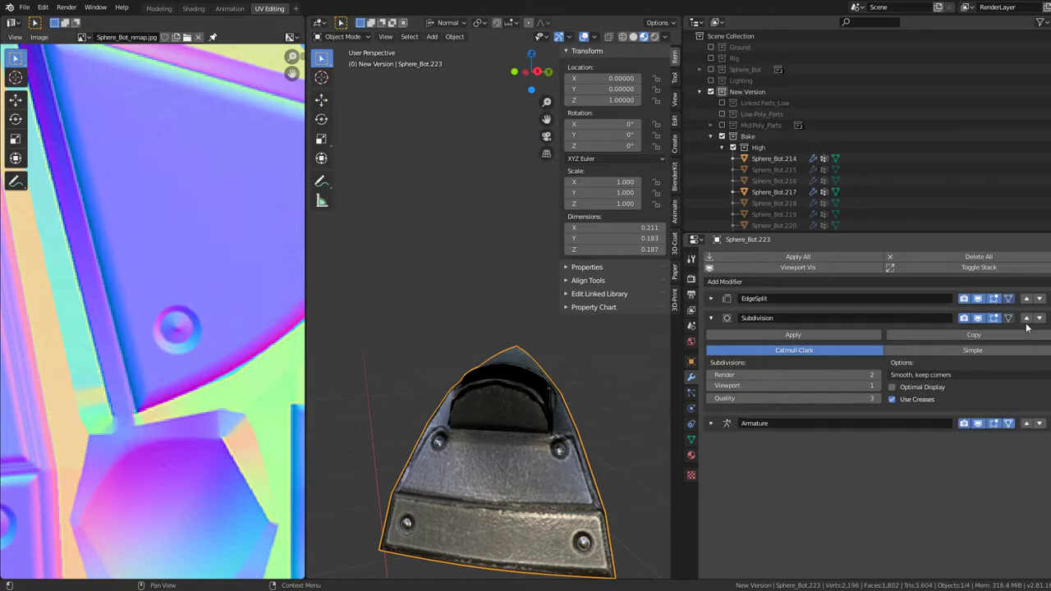
left_click(1026, 319)
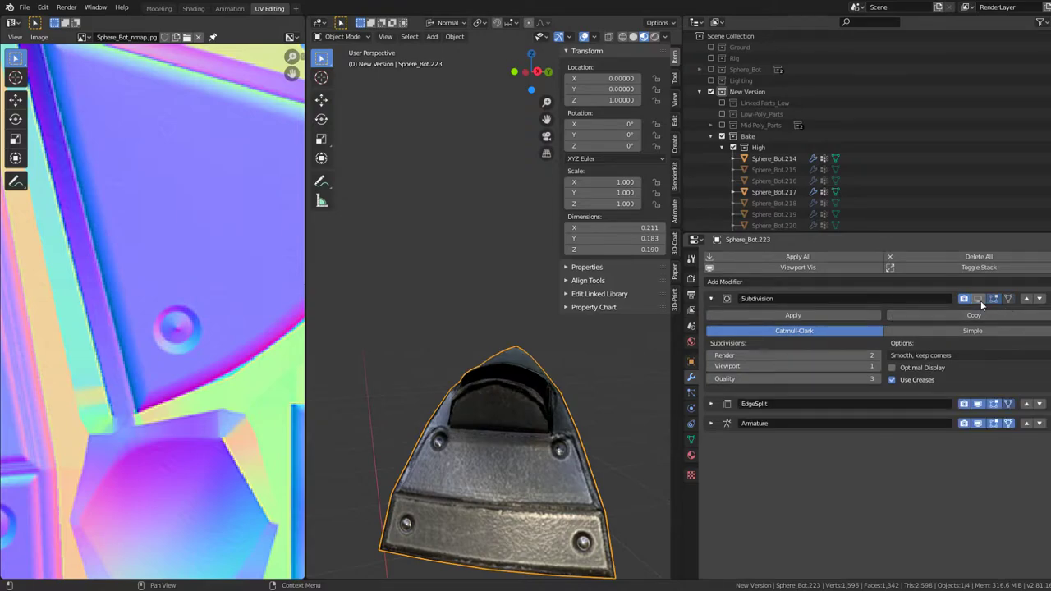
left_click(879, 366)
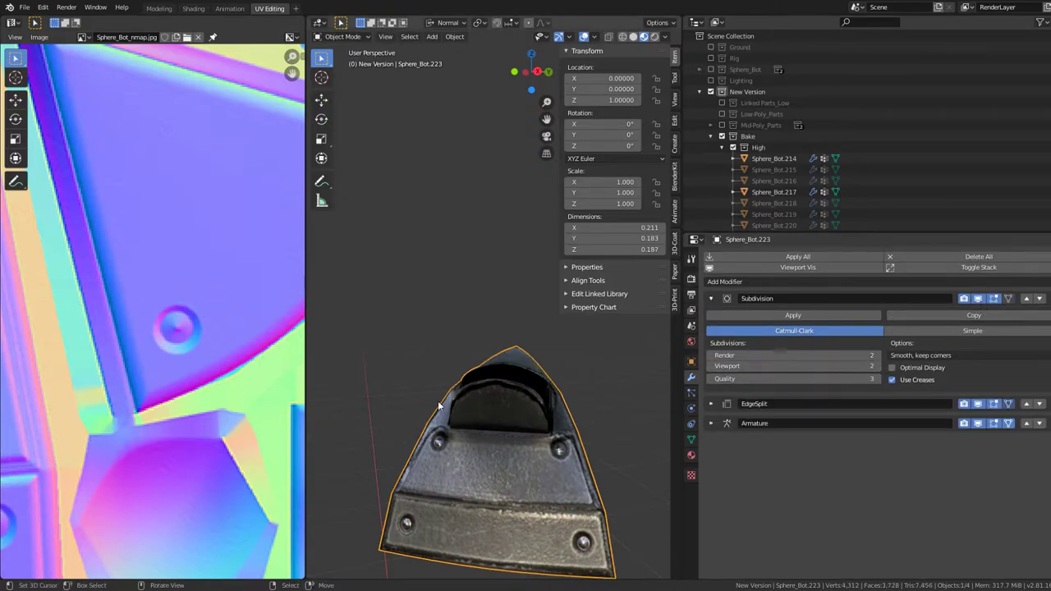
- Reshape the collar's dome UV island by moving its edge vertices
key("Tab")
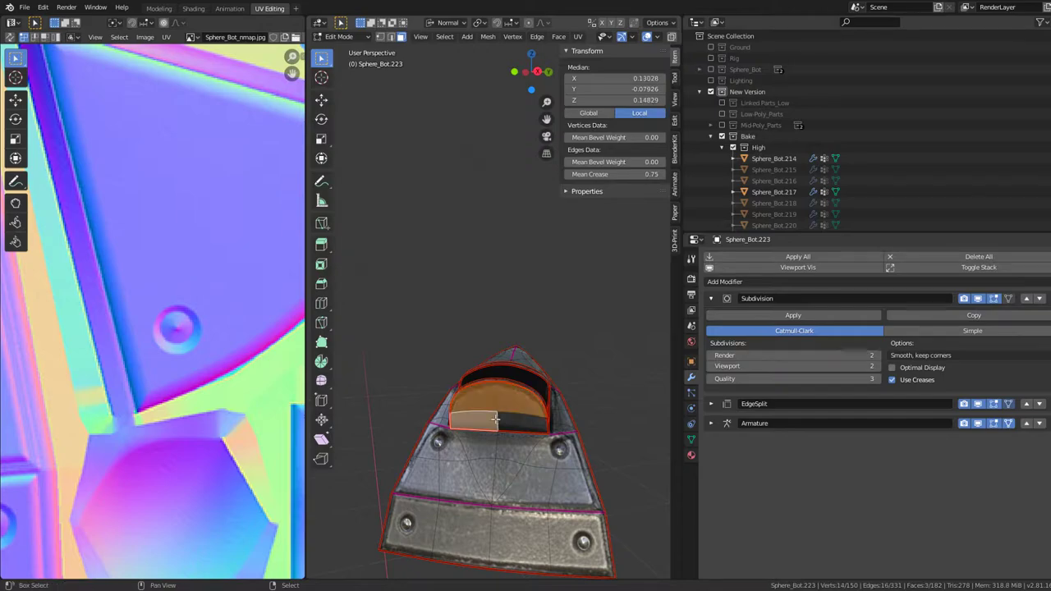
scroll(289, 304, "down", 3)
scroll(172, 288, "down", 4)
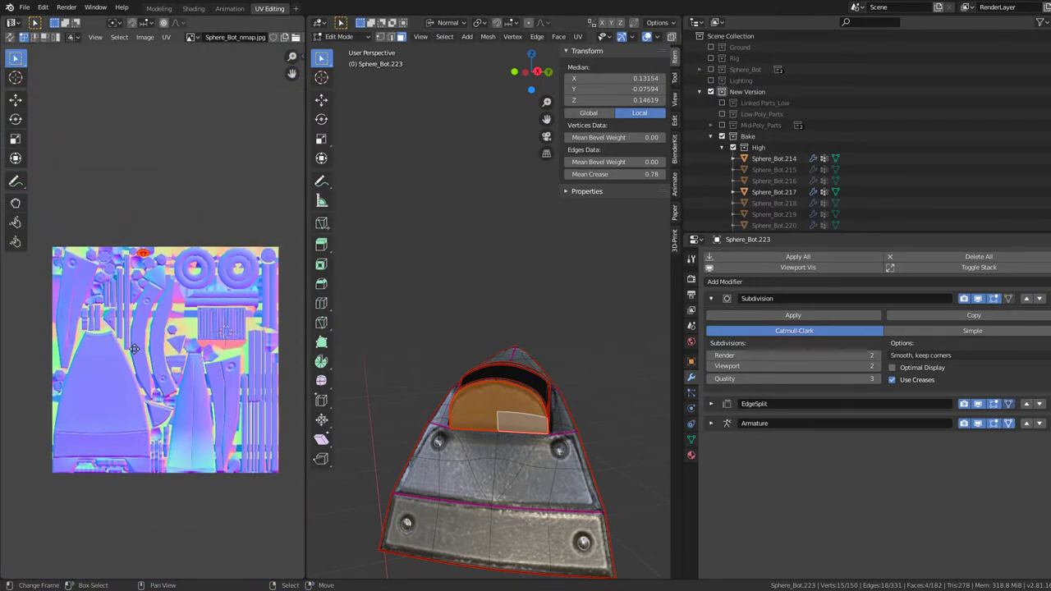
scroll(144, 375, "up", 6)
key("KP_Decimal")
scroll(159, 328, "up", 2)
scroll(148, 359, "down", 3)
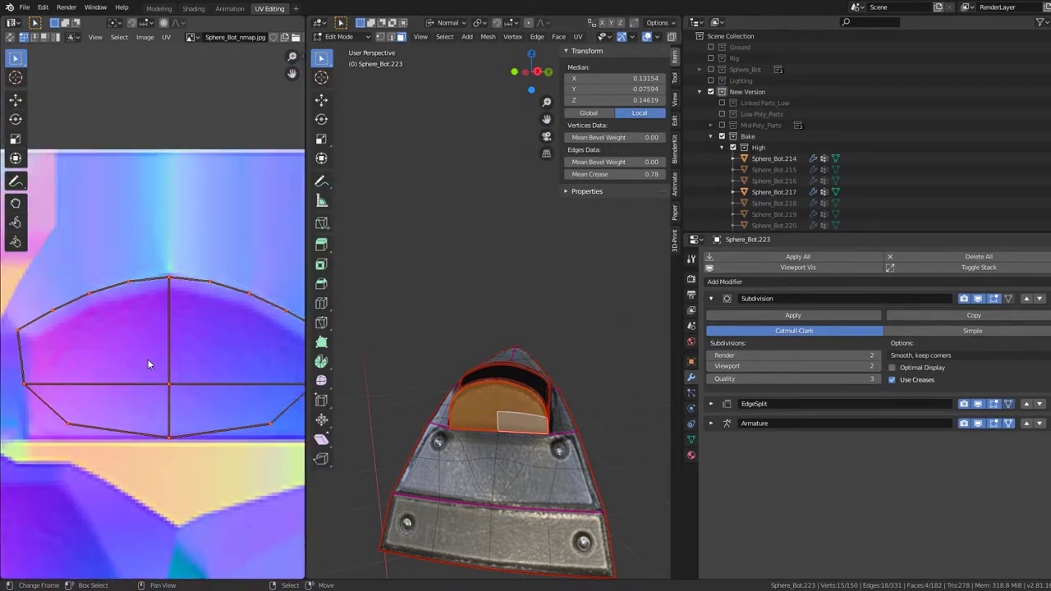
scroll(181, 314, "up", 2)
scroll(505, 360, "up", 2)
scroll(505, 359, "up", 2)
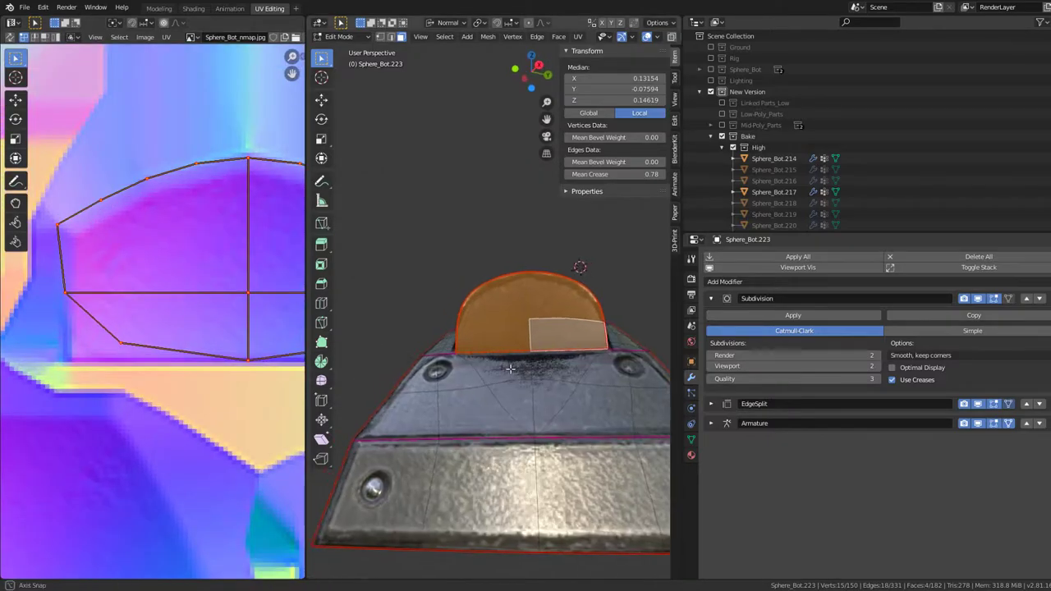
middle_click_drag(505, 360, 518, 354)
scroll(505, 360, "up", 3)
scroll(506, 360, "down", 3)
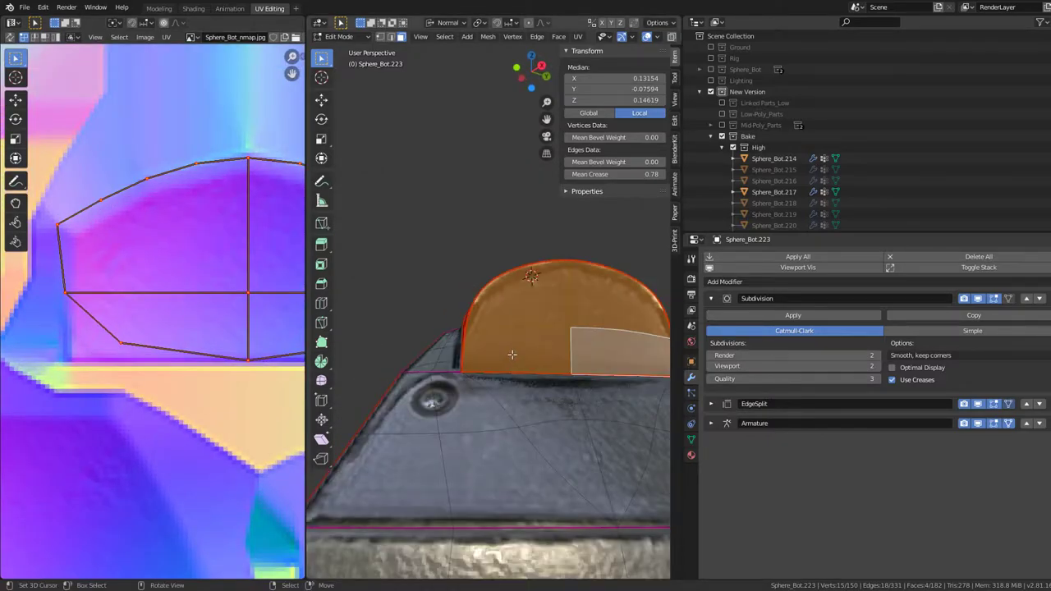
left_click(89, 355)
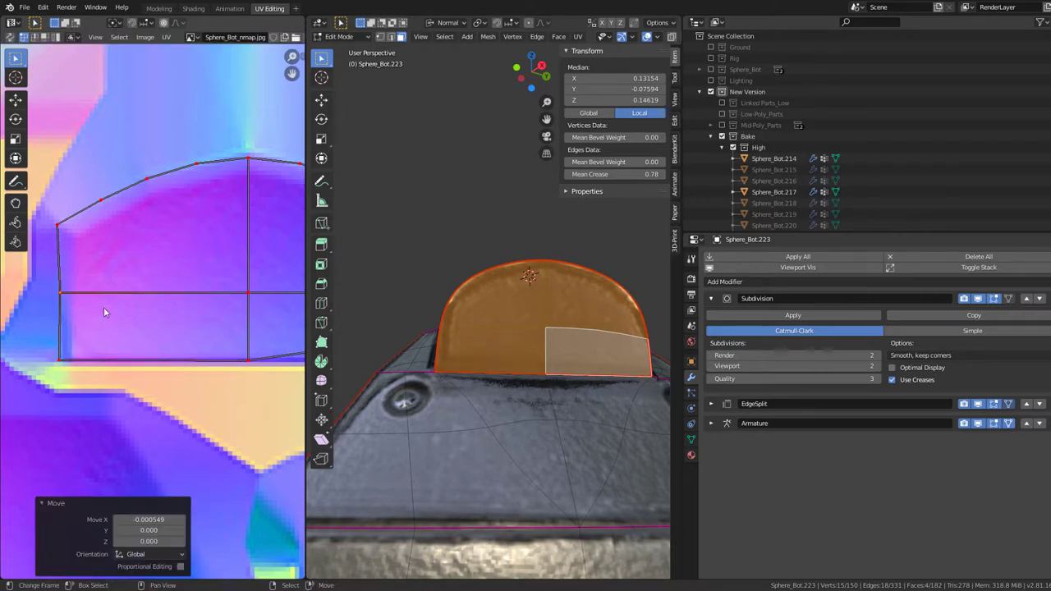
left_click(182, 344)
key("g")
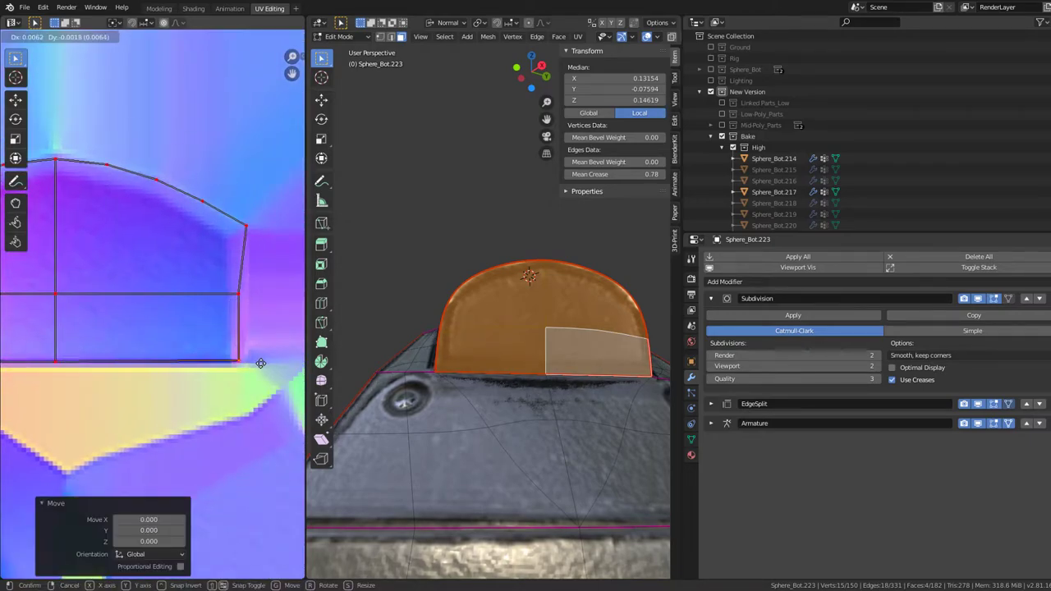
key("g")
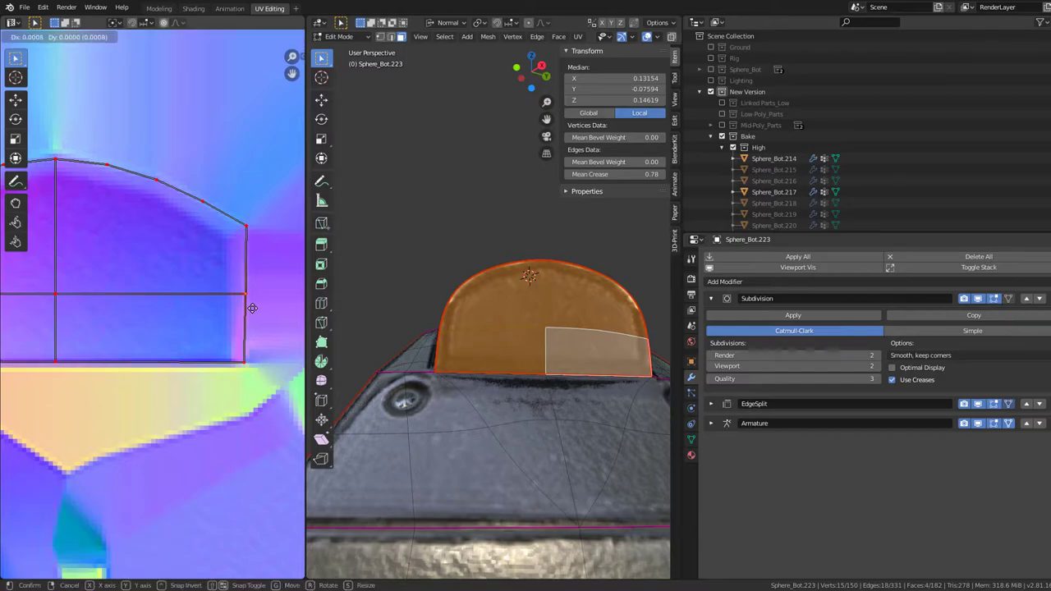
left_click(252, 308)
- Move the whole dome UV island onto a detail near the top of the normal map
key("Tab")
mouse_move(476, 304)
middle_mouse_down()
mouse_move(442, 354)
mouse_move(481, 307)
mouse_move(458, 323)
middle_mouse_up()
key("Tab")
scroll(171, 322, "down", 3)
scroll(172, 323, "down", 2)
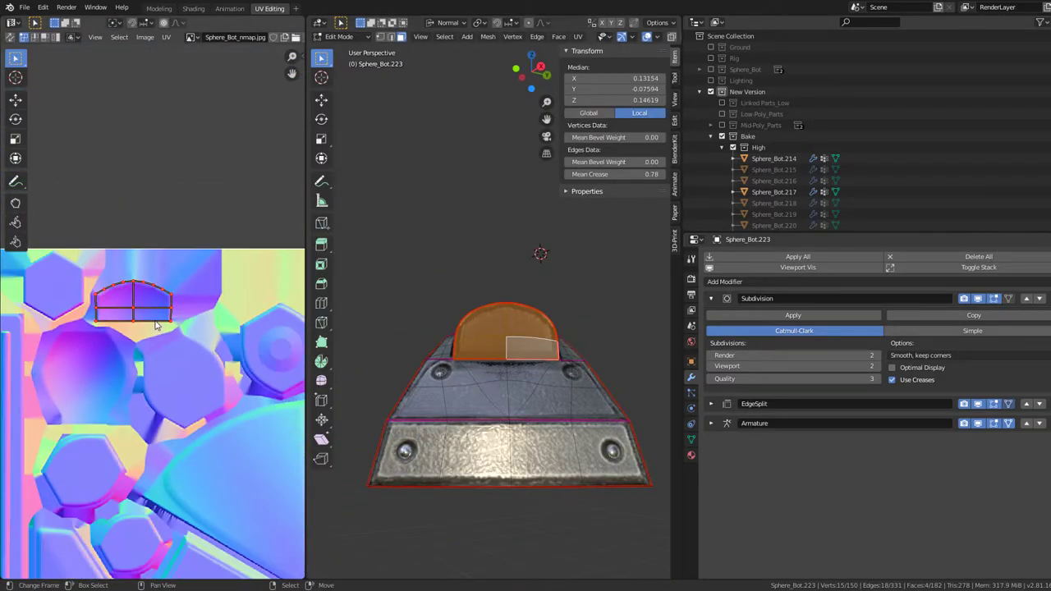
key("g")
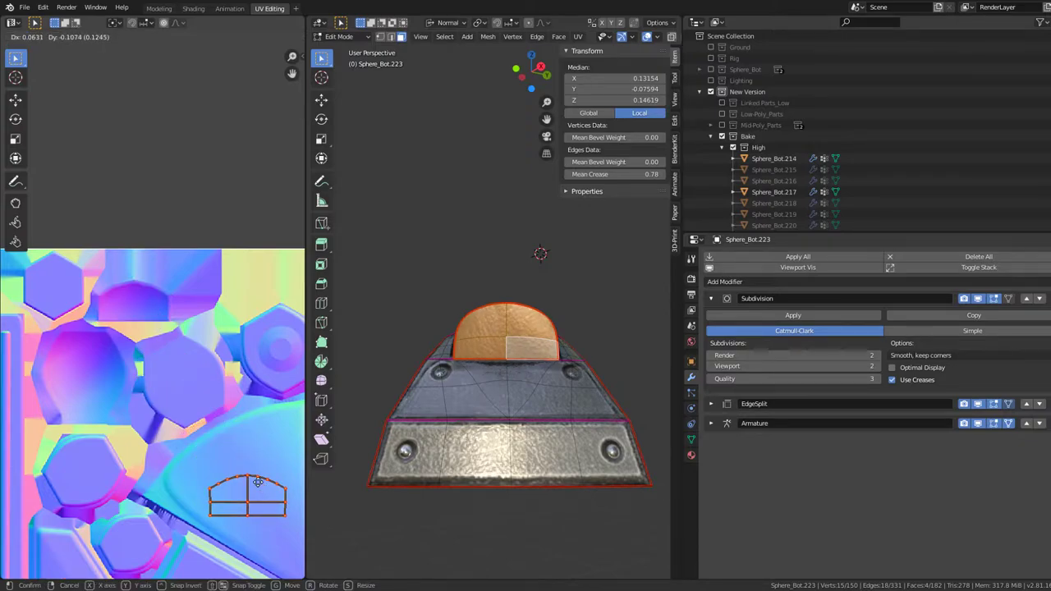
scroll(137, 430, "down", 2)
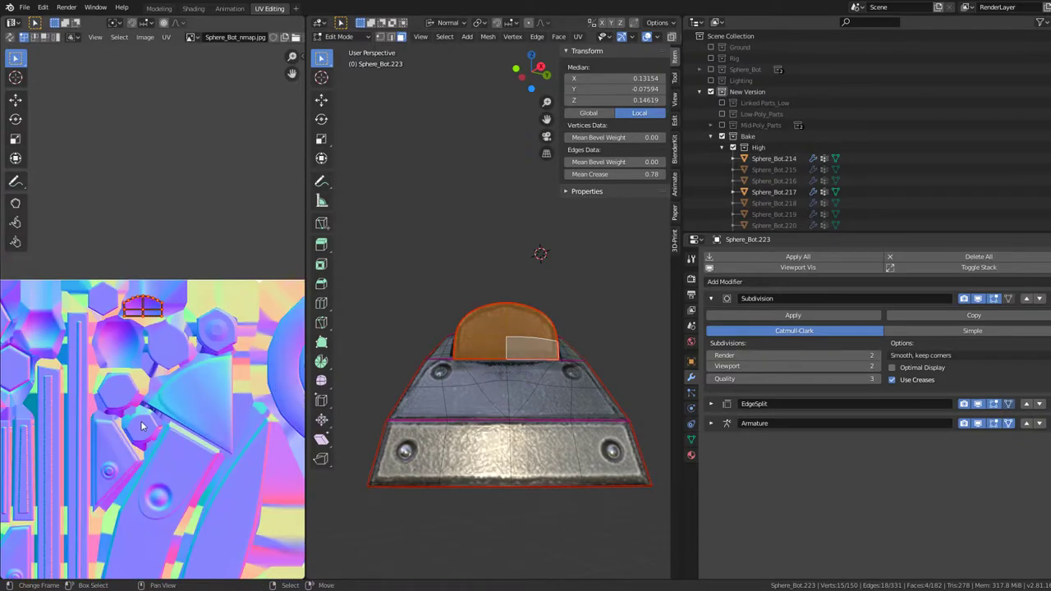
scroll(164, 411, "down", 1)
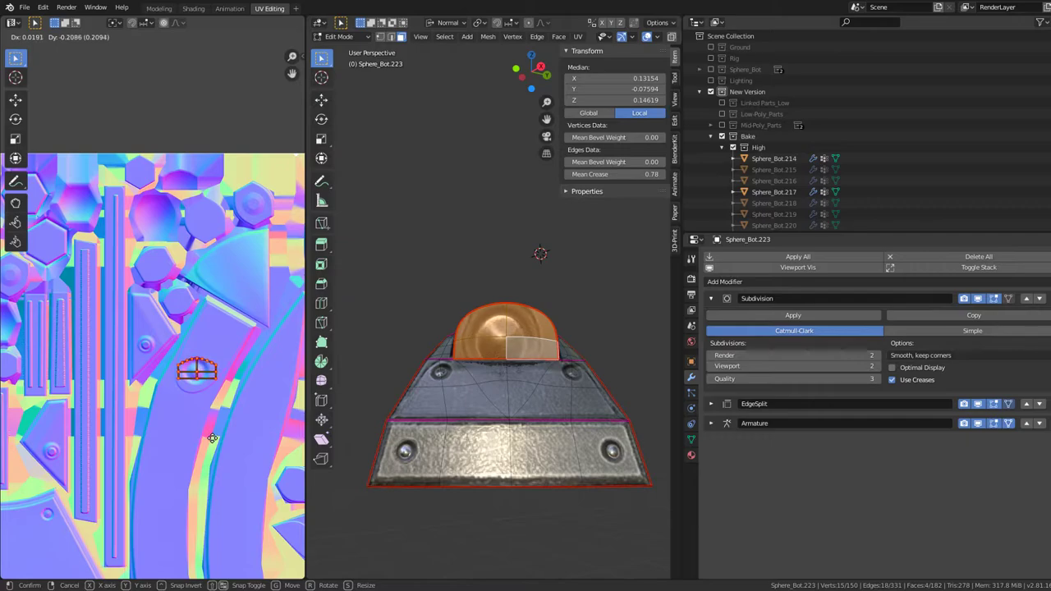
left_click(191, 246)
- Unhide all robot parts with Alt+H, deselect them, and inspect the leg
middle_click_drag(460, 345, 460, 324)
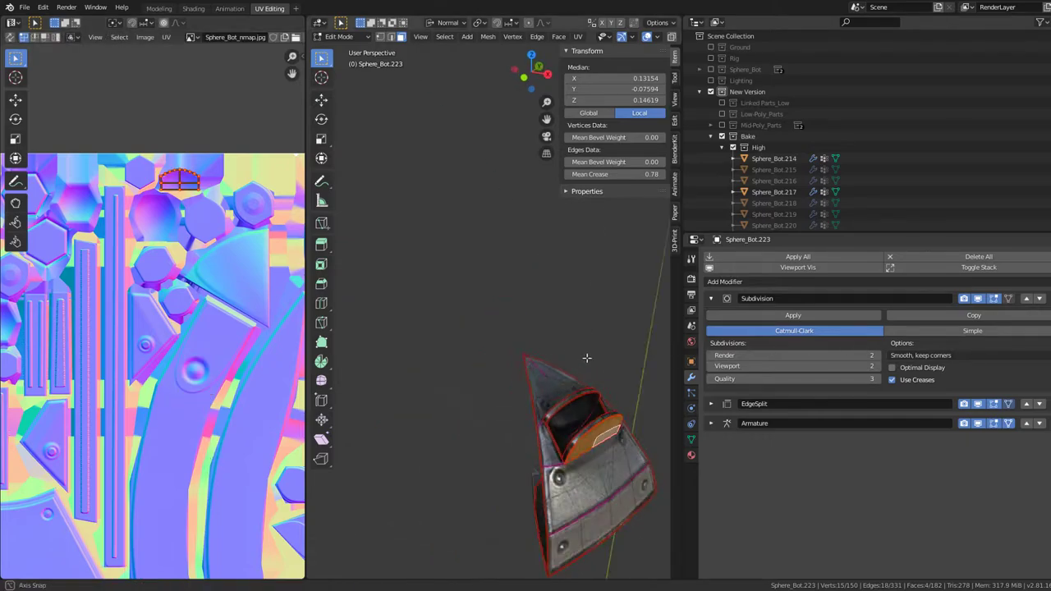
scroll(460, 324, "down", 5)
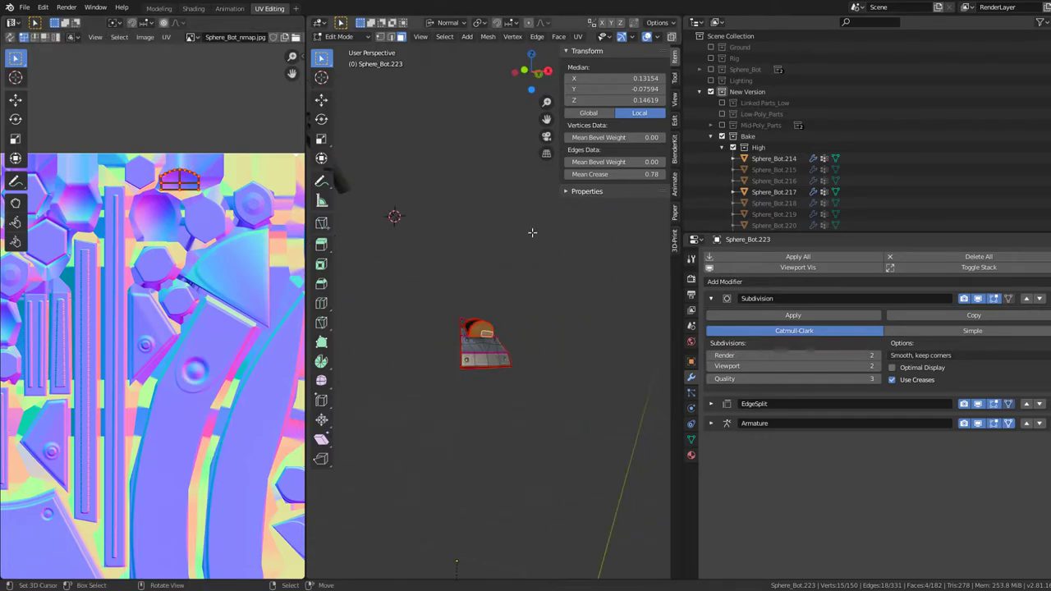
key("Tab")
key("alt+h")
scroll(496, 320, "up", 3)
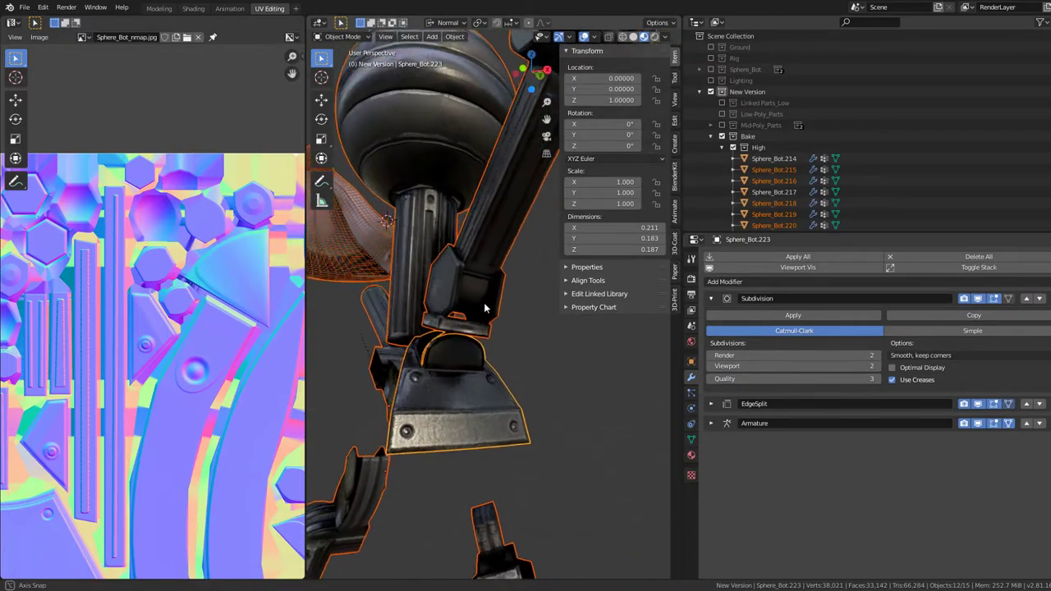
scroll(489, 323, "up", 2)
scroll(481, 326, "up", 2)
key("alt+a")
mouse_move(477, 329)
middle_mouse_down()
mouse_move(468, 331)
mouse_move(508, 327)
middle_mouse_up()
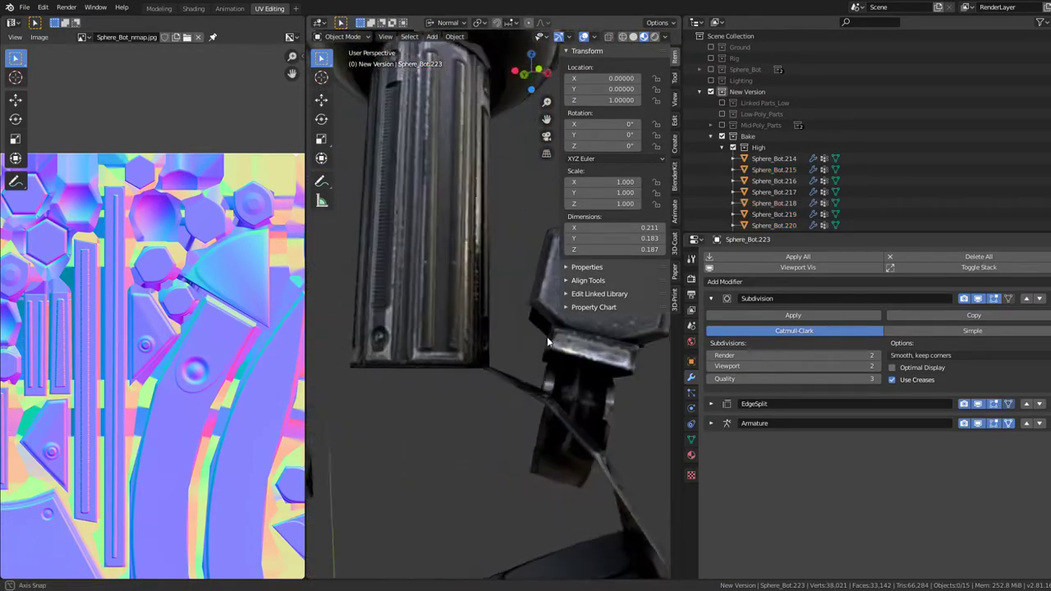
key("Tab")
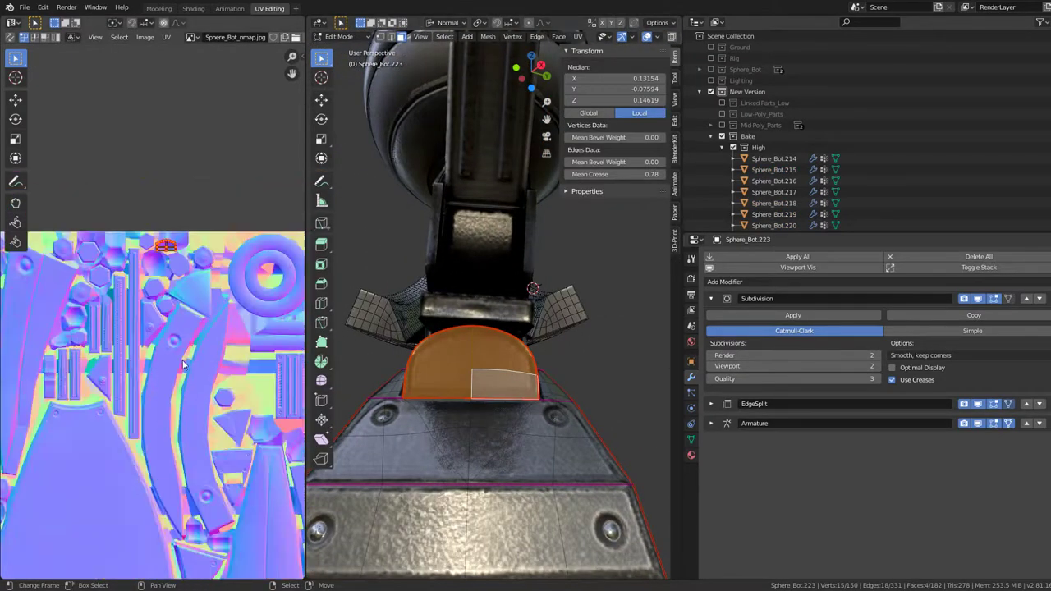
- Triangulate the bracket's dome faces and re-unwrap them into a fan-shaped UV island
key("g")
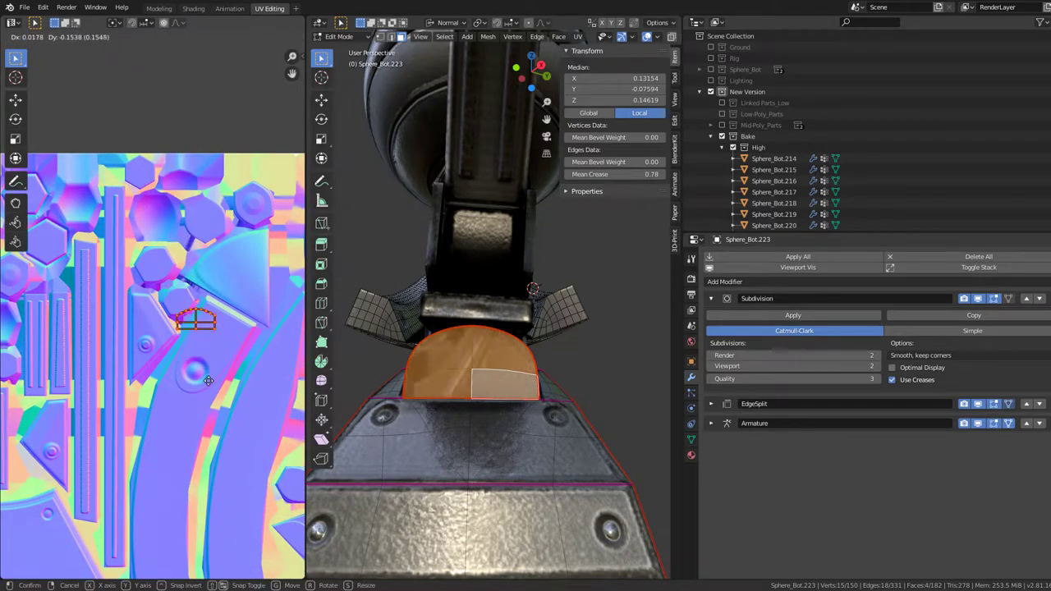
key("Escape")
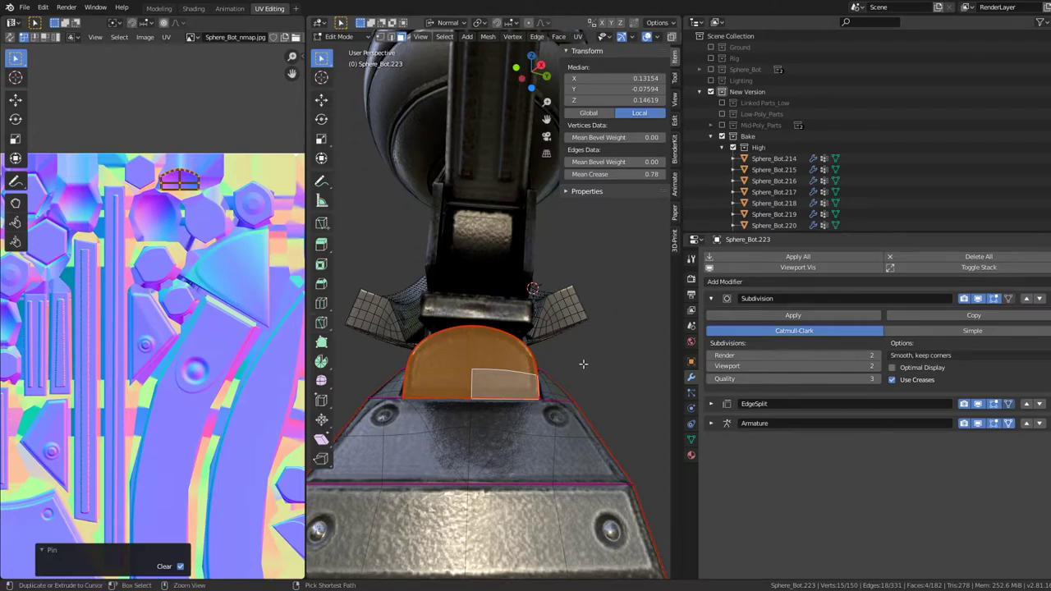
key("ctrl+t")
scroll(579, 362, "up", 2)
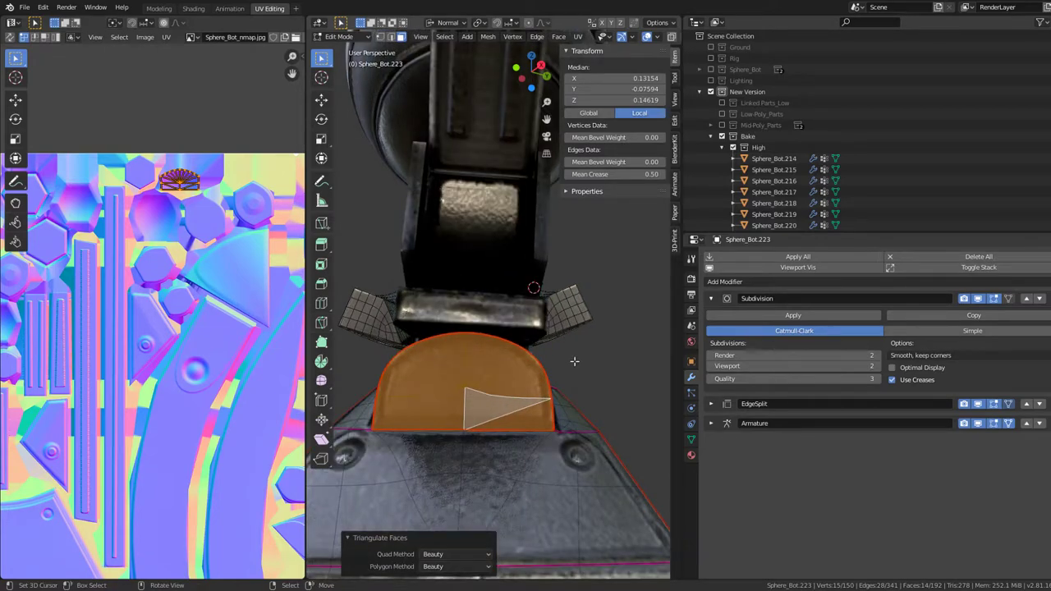
key("u")
left_click(137, 264)
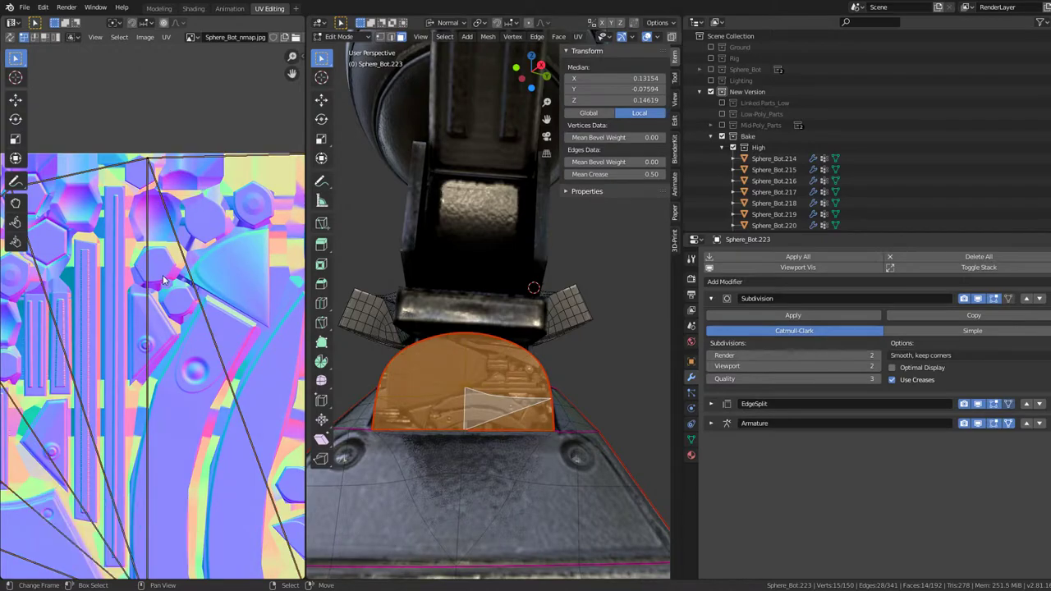
scroll(162, 275, "down", 3)
- Shrink the fan UV island to scale 0.212 and roughly move and rotate it
key("s")
left_click(131, 410)
key("g")
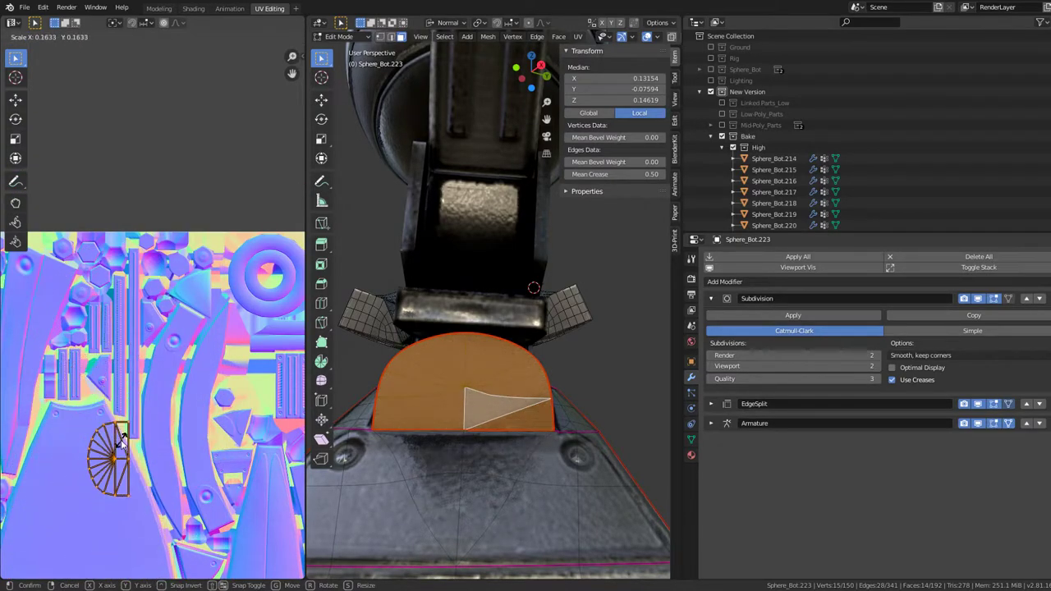
left_click(197, 354)
scroll(226, 330, "up", 3)
key("s")
left_click(153, 355)
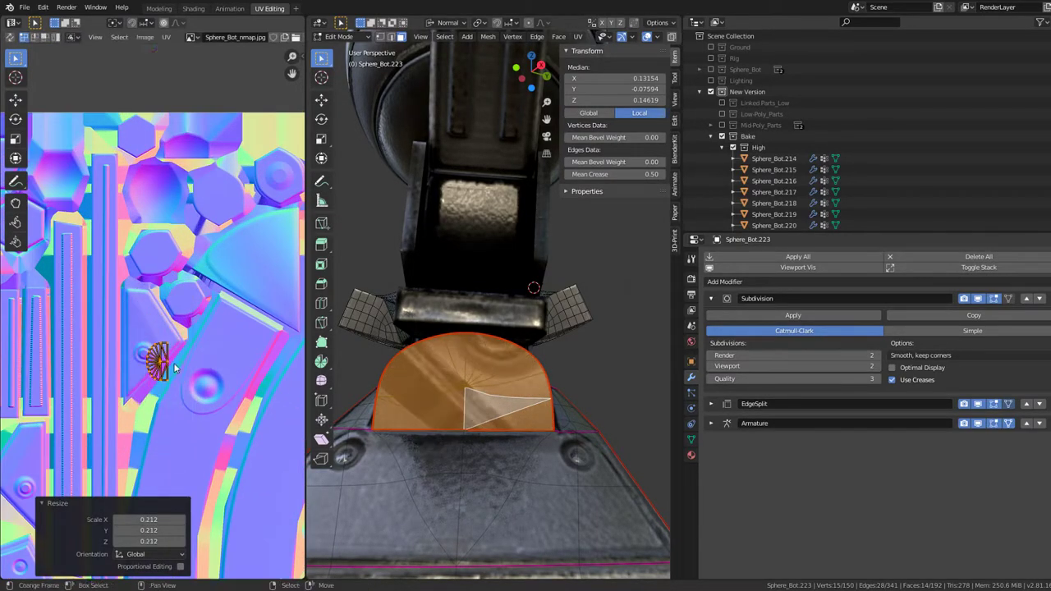
scroll(156, 362, "up", 3)
key("g")
left_click(169, 286)
key("r")
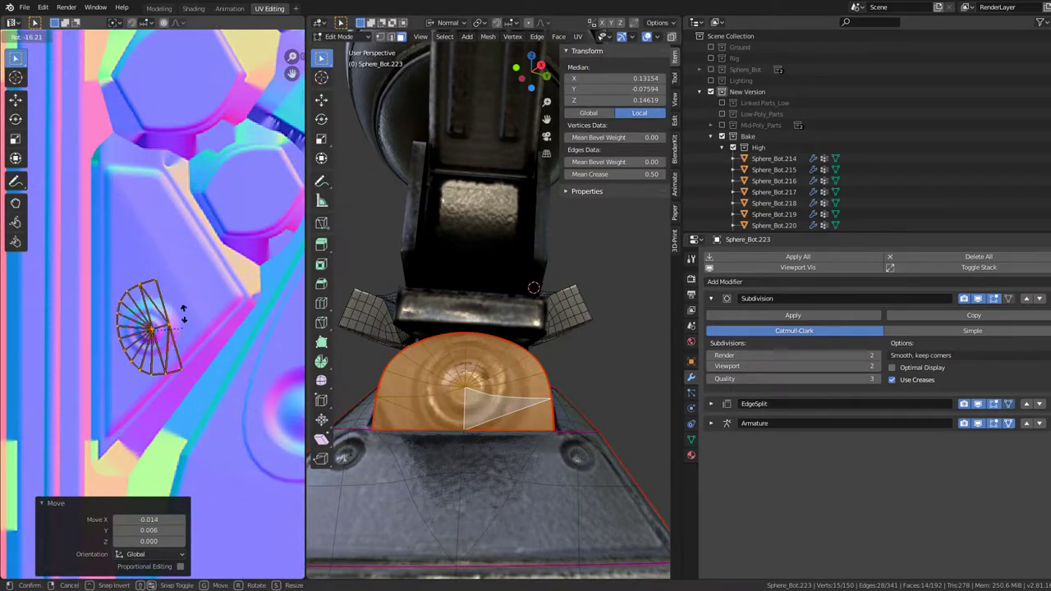
left_click(87, 263)
- Fit the fan over the round detail at 21.9° rotation, then preview the knob
key("g")
left_click(226, 331)
scroll(225, 331, "down", 2)
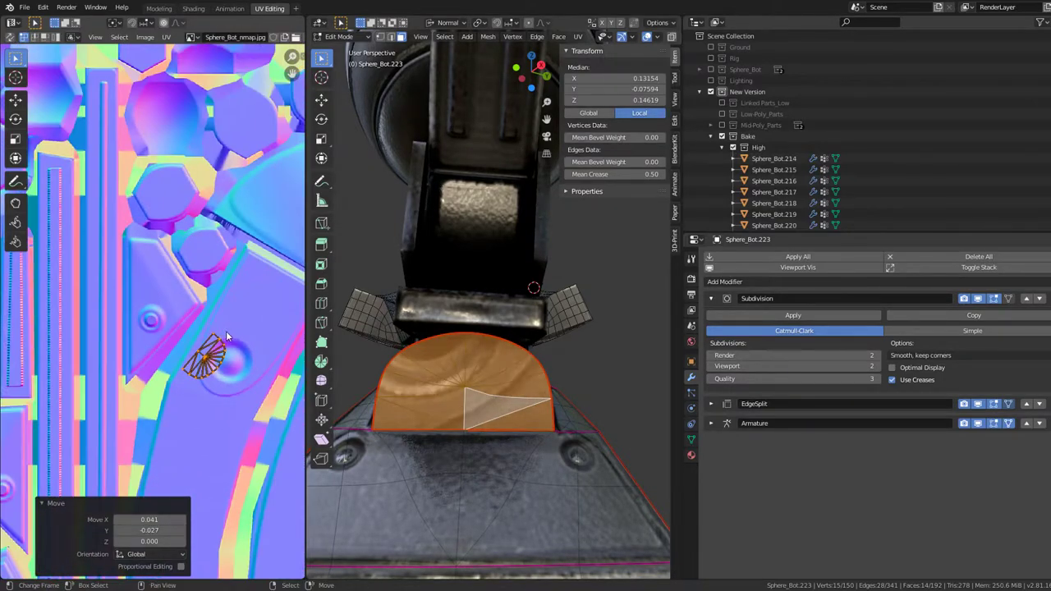
scroll(145, 303, "down", 3)
key("g")
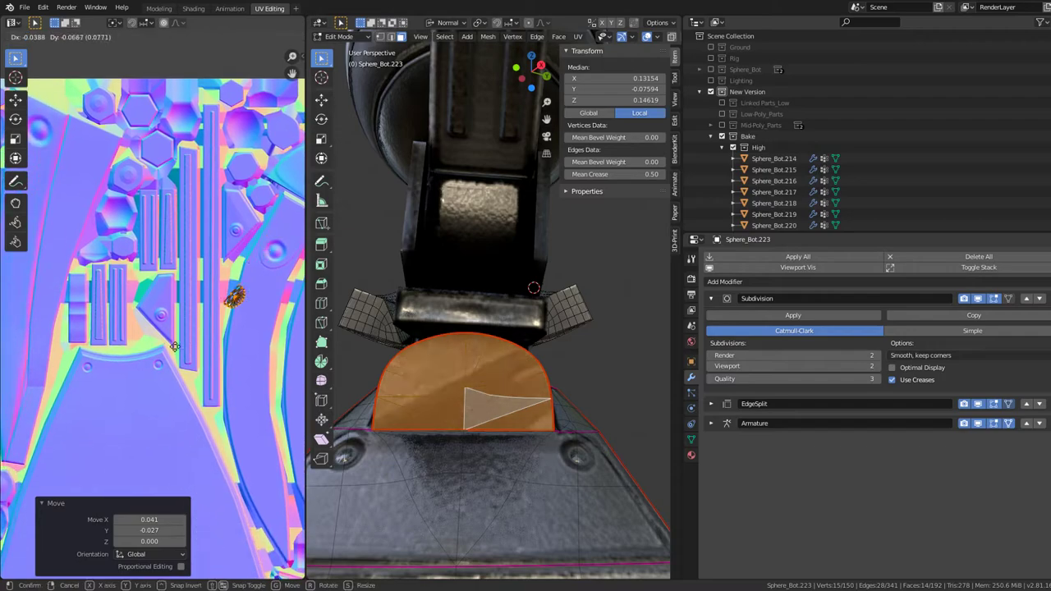
scroll(143, 400, "up", 3)
scroll(211, 337, "up", 2)
key("g")
left_click(164, 362)
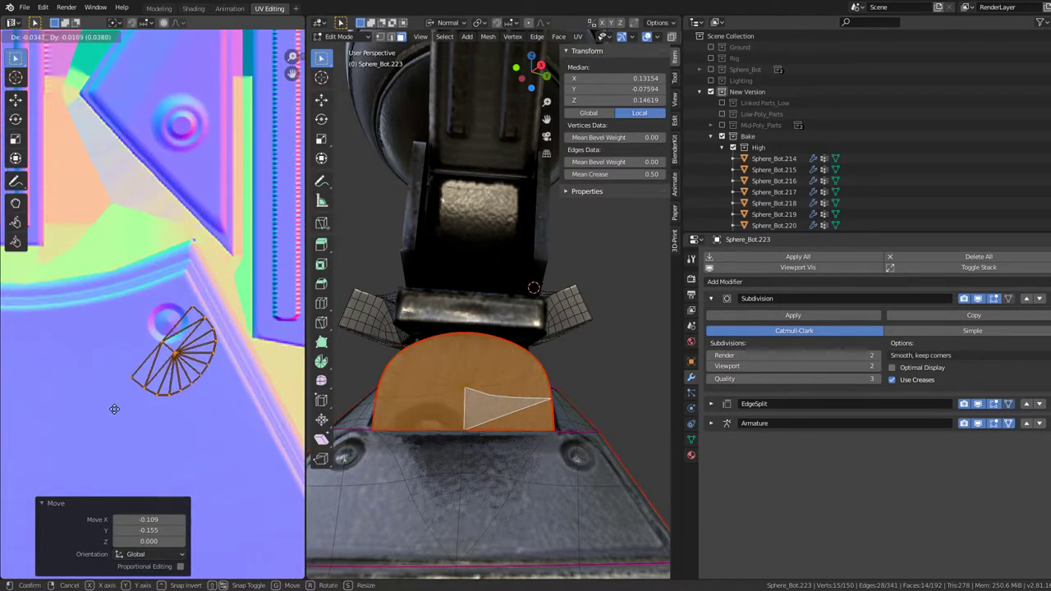
key("r")
scroll(209, 293, "up", 3)
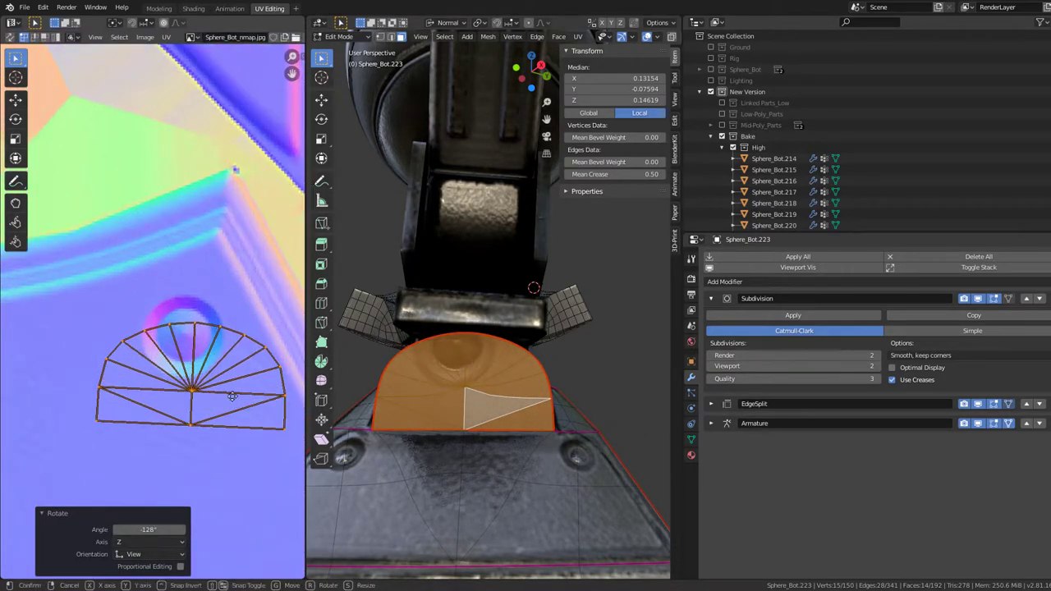
left_click(214, 390)
key("g")
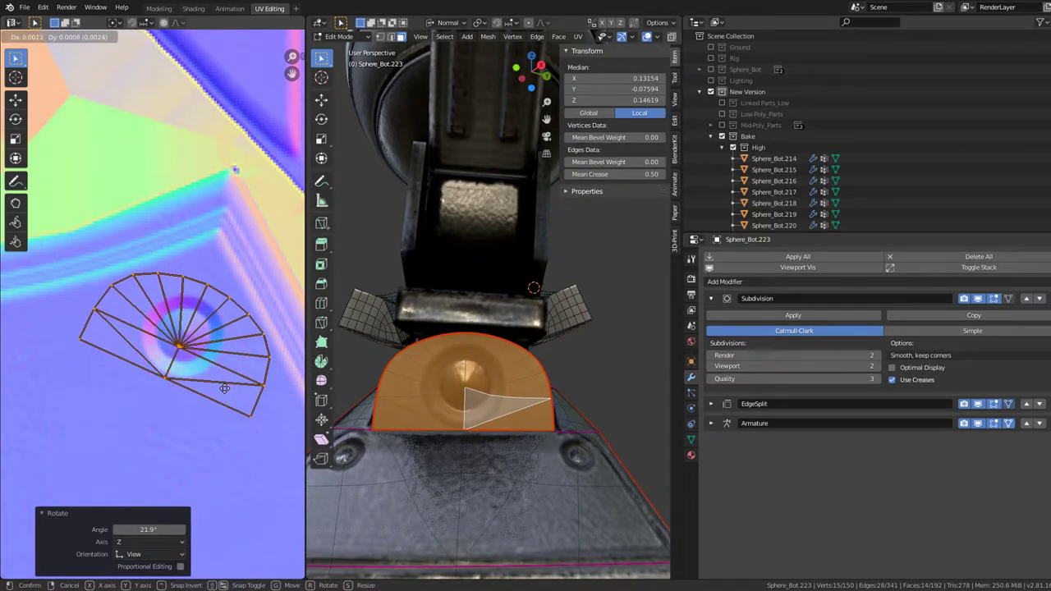
left_click(223, 390)
key("g")
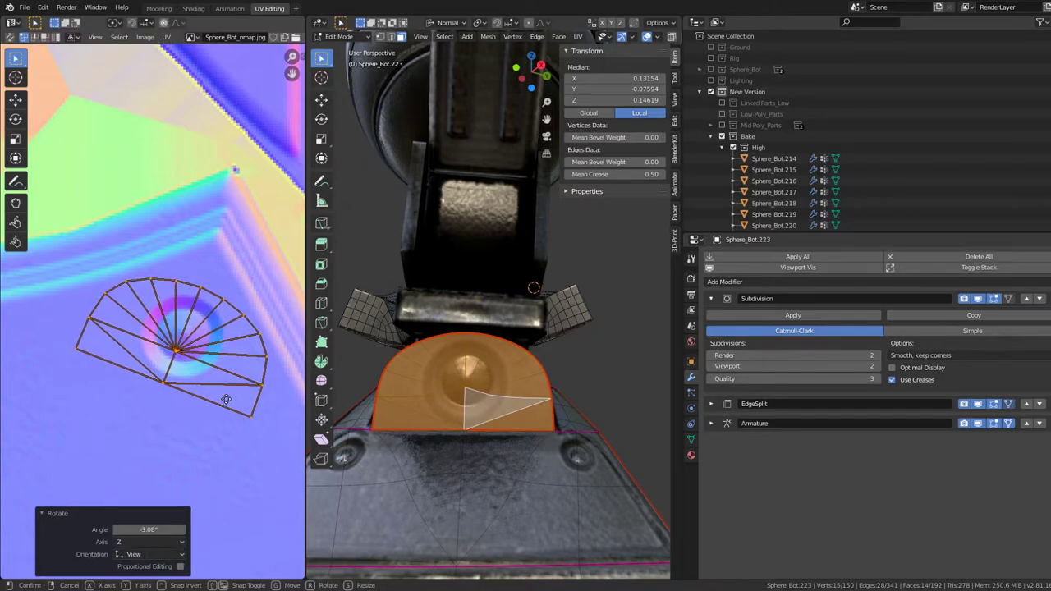
left_click(225, 396)
key("Tab")
mouse_move(532, 302)
middle_mouse_down()
mouse_move(518, 315)
mouse_move(433, 297)
mouse_move(404, 272)
mouse_move(405, 255)
mouse_move(432, 309)
mouse_move(380, 328)
middle_mouse_up()
- Move the half-disc's UV island to another texture area, rotated 27.3° and enlarged
scroll(379, 328, "up", 5)
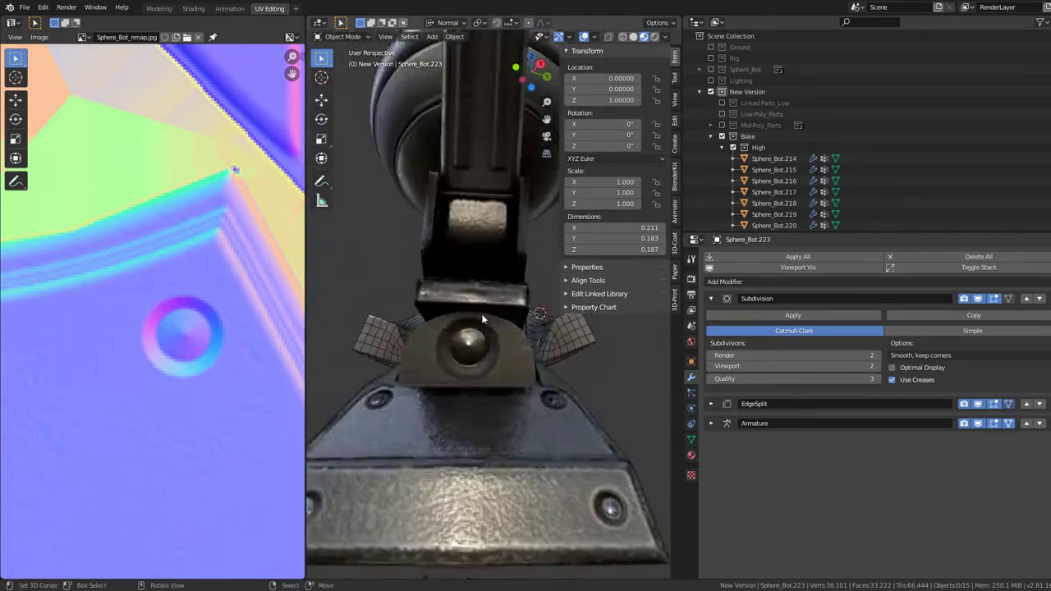
key("Tab")
scroll(158, 327, "down", 3)
middle_click_drag(159, 327, 233, 409)
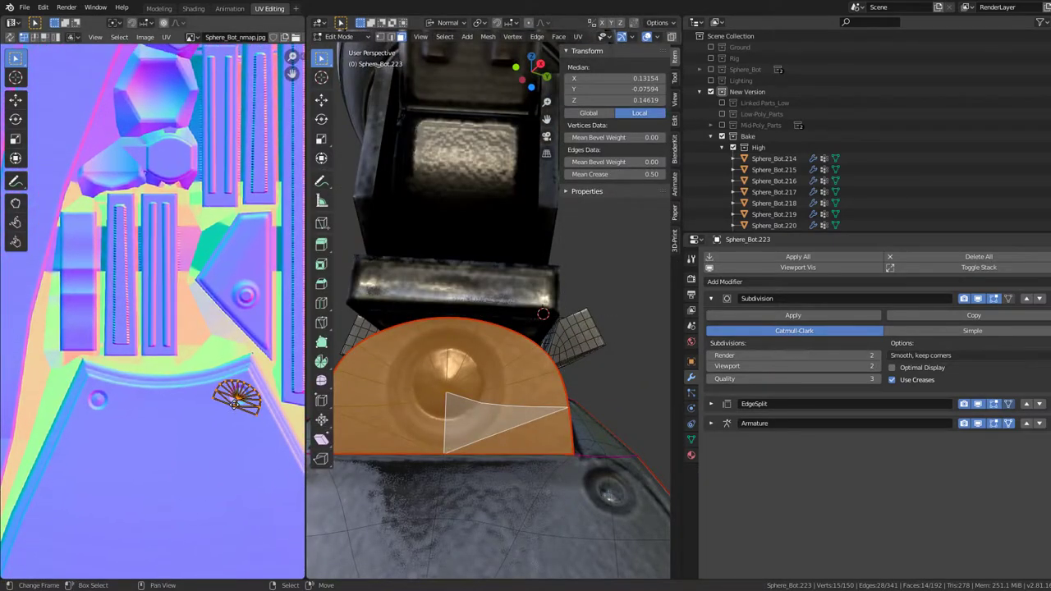
key("g")
left_click(234, 294)
scroll(234, 293, "up", 3)
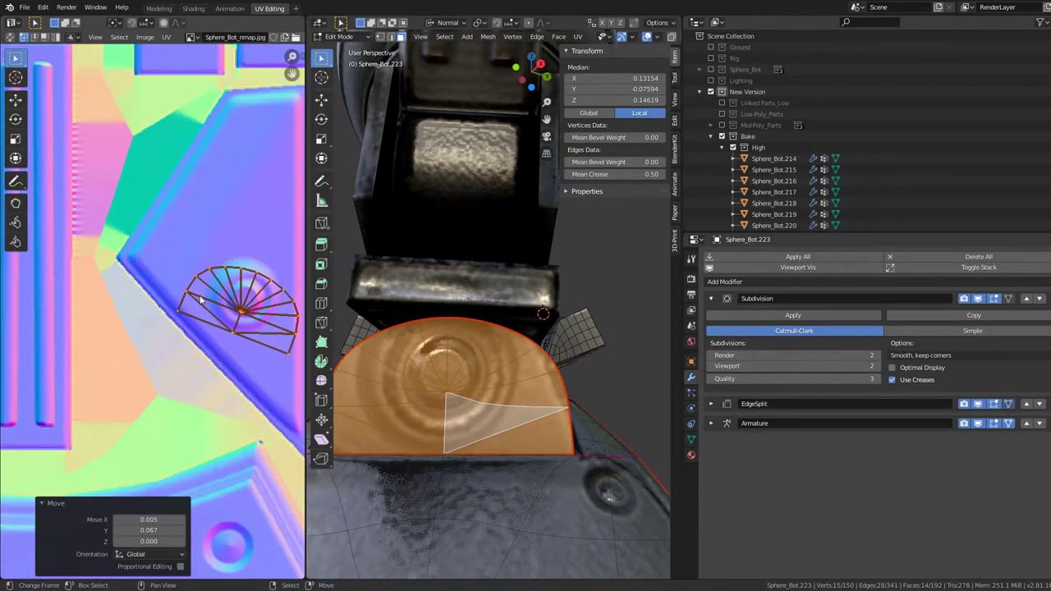
scroll(202, 329, "up", 2)
key("r")
left_click(217, 385)
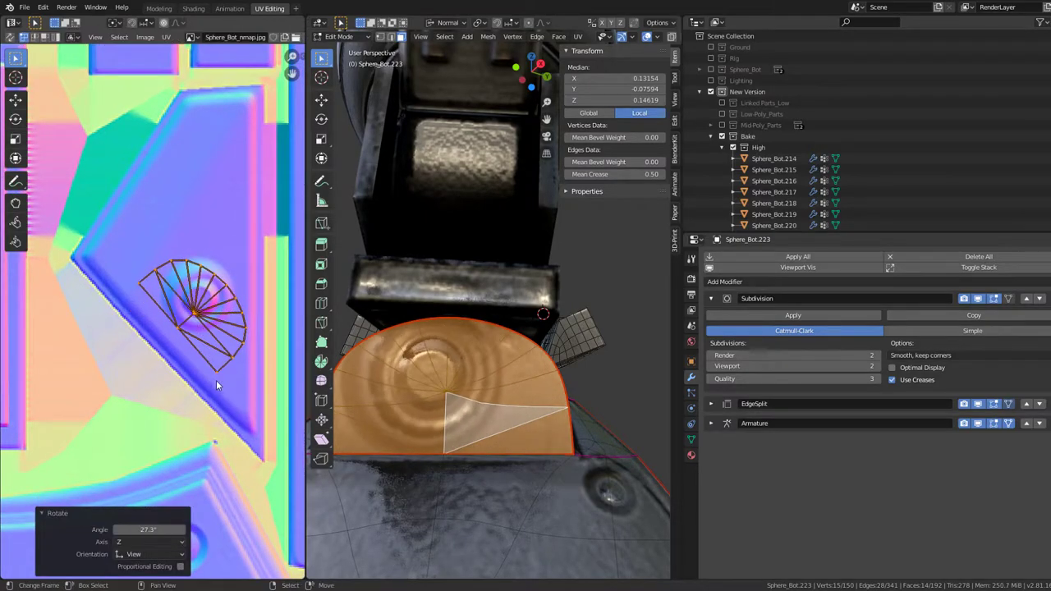
left_click(218, 390)
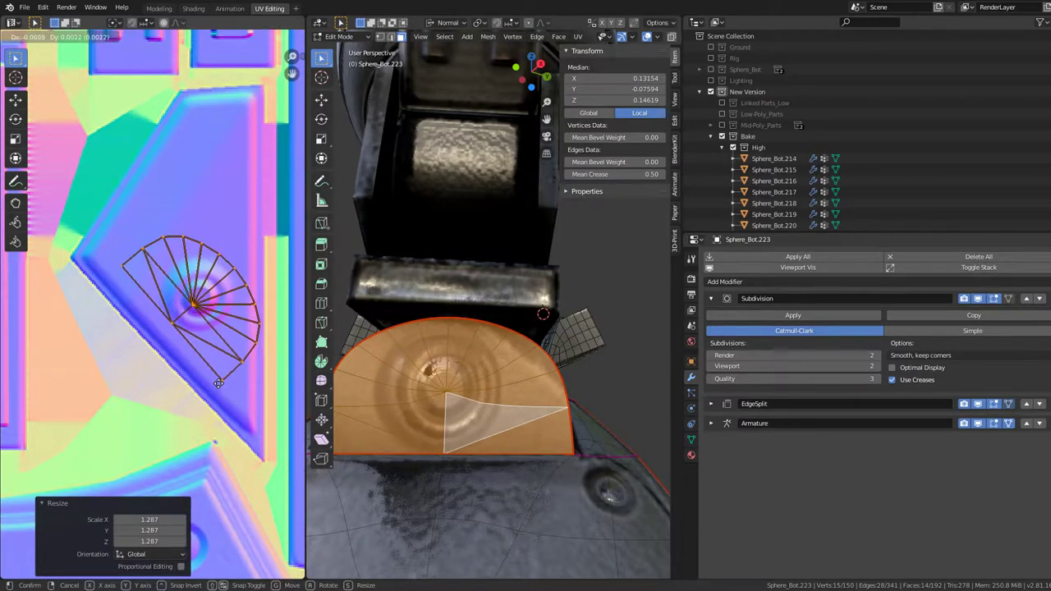
key("g")
left_click(218, 389)
scroll(130, 264, "down", 4)
scroll(129, 265, "up", 4)
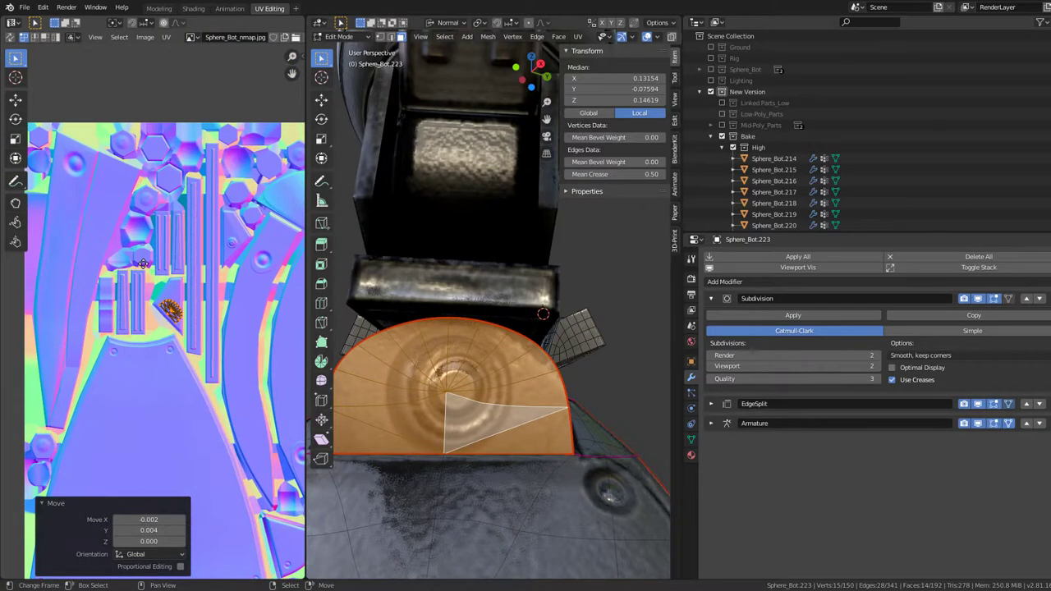
- Centre the island on the circular ring detail, rotated -21.5° and scaled up
mouse_move(130, 265)
middle_mouse_down()
mouse_move(229, 67)
mouse_move(199, 250)
middle_mouse_up()
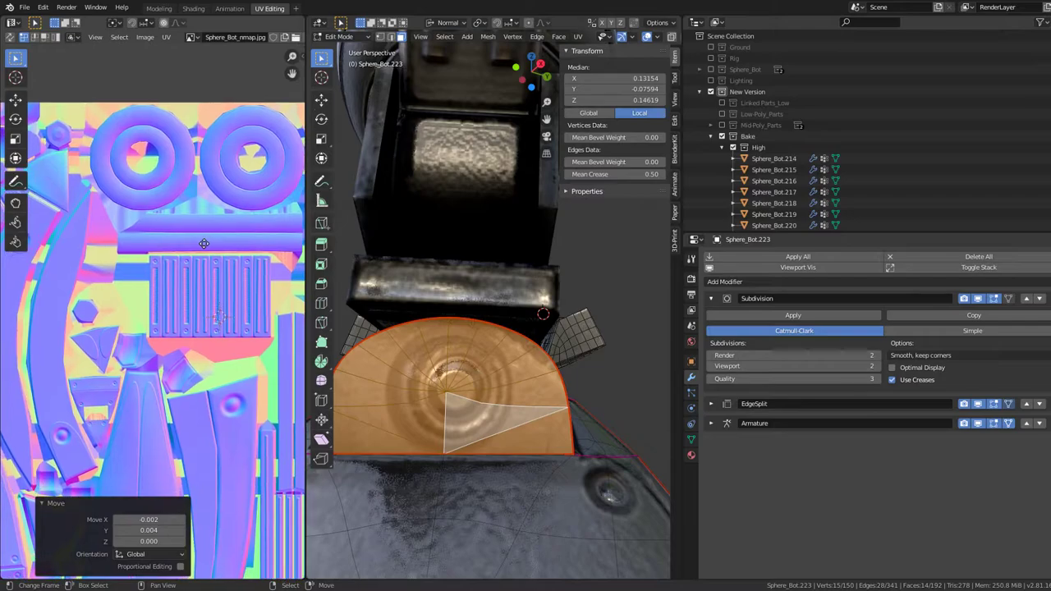
scroll(192, 265, "up", 5)
scroll(78, 262, "down", 4)
mouse_move(77, 263)
middle_mouse_down()
mouse_move(210, 247)
mouse_move(203, 256)
middle_mouse_up()
scroll(119, 266, "up", 2)
left_click_drag(204, 256, 194, 329)
scroll(193, 330, "up", 5)
middle_click_drag(194, 330, 159, 411)
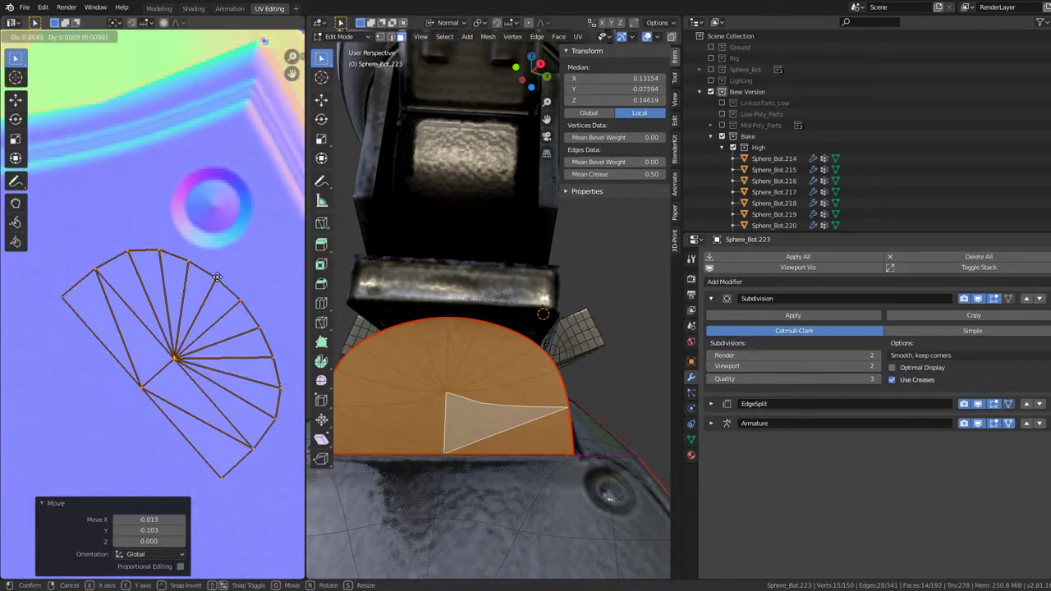
left_click_drag(176, 352, 206, 226)
key("r")
left_click(259, 345)
key("s")
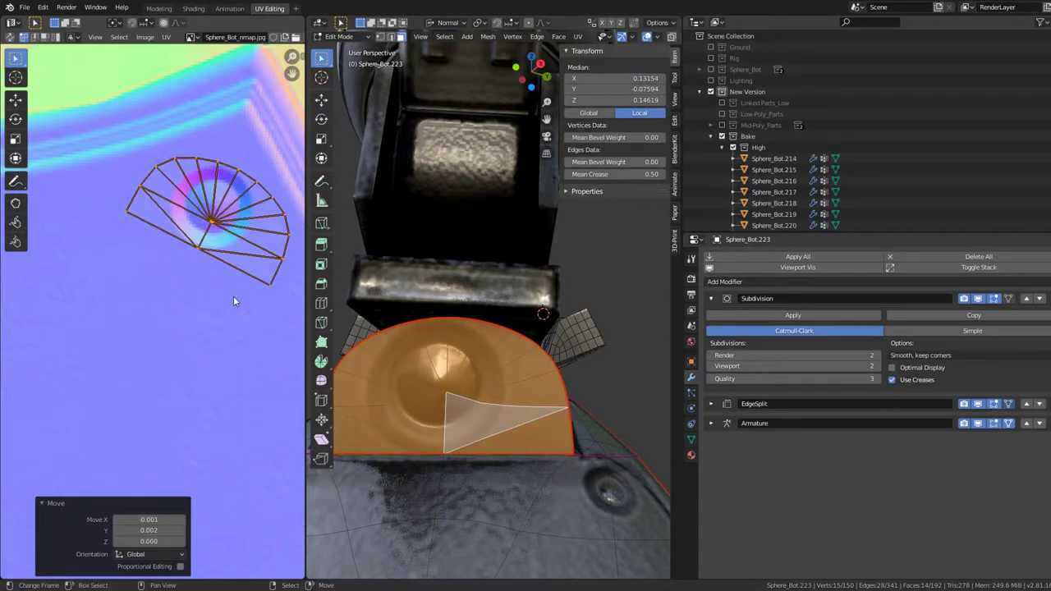
left_click(235, 299)
key("g")
key("r")
left_click(251, 316)
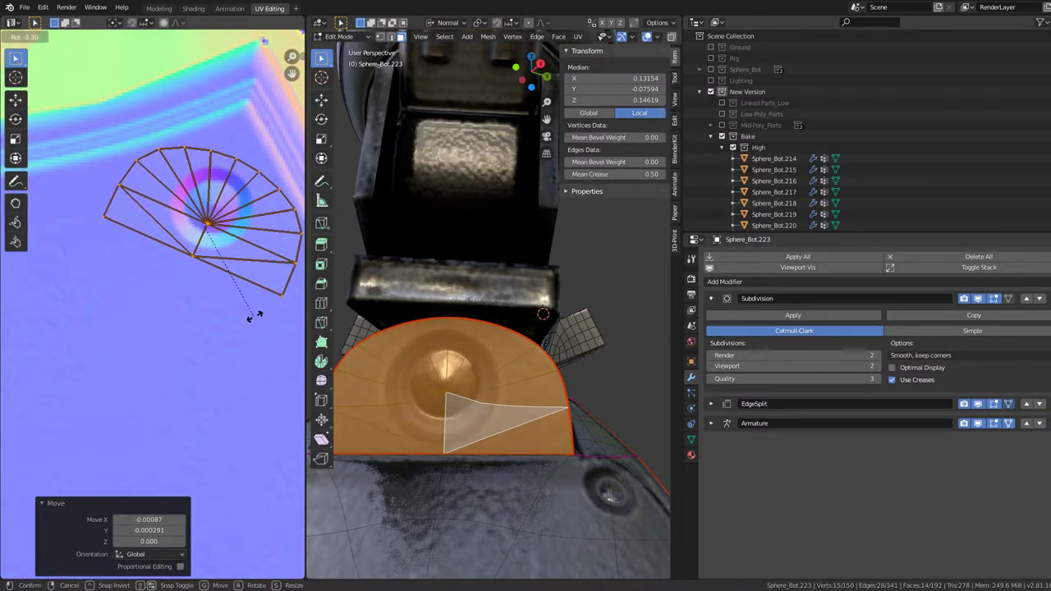
key("g")
left_click(255, 315)
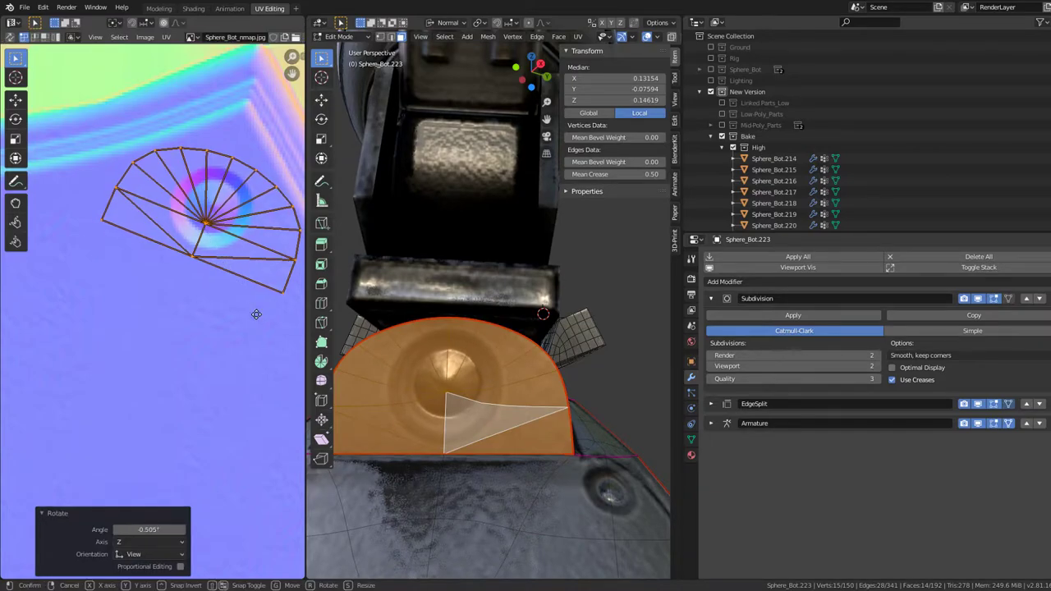
key("g")
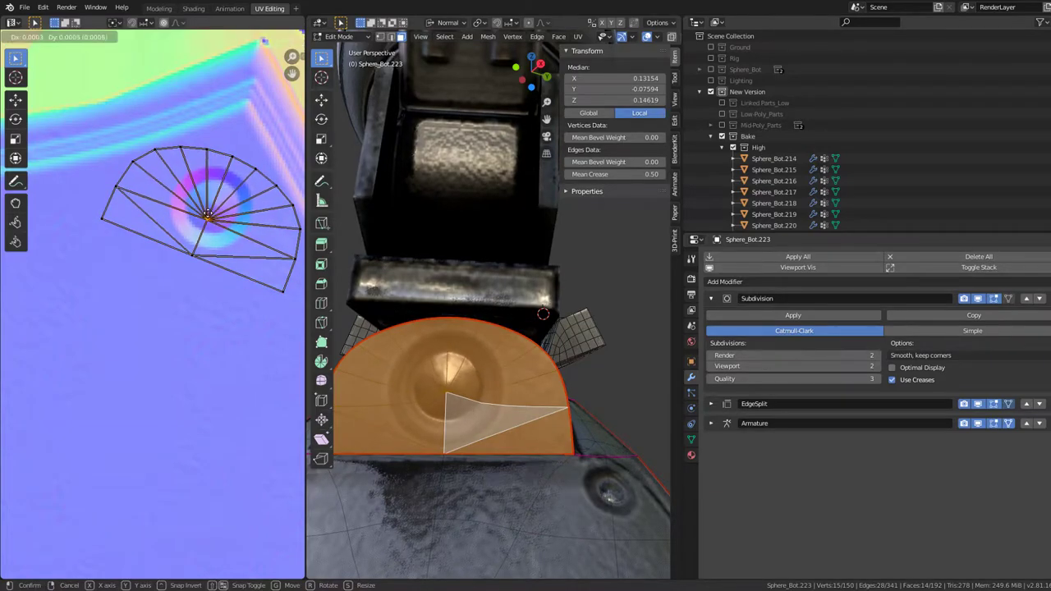
left_click(207, 220)
- Switch to block Sphere_Bot.225 above the leg joint in Edit Mode
scroll(489, 312, "down", 5)
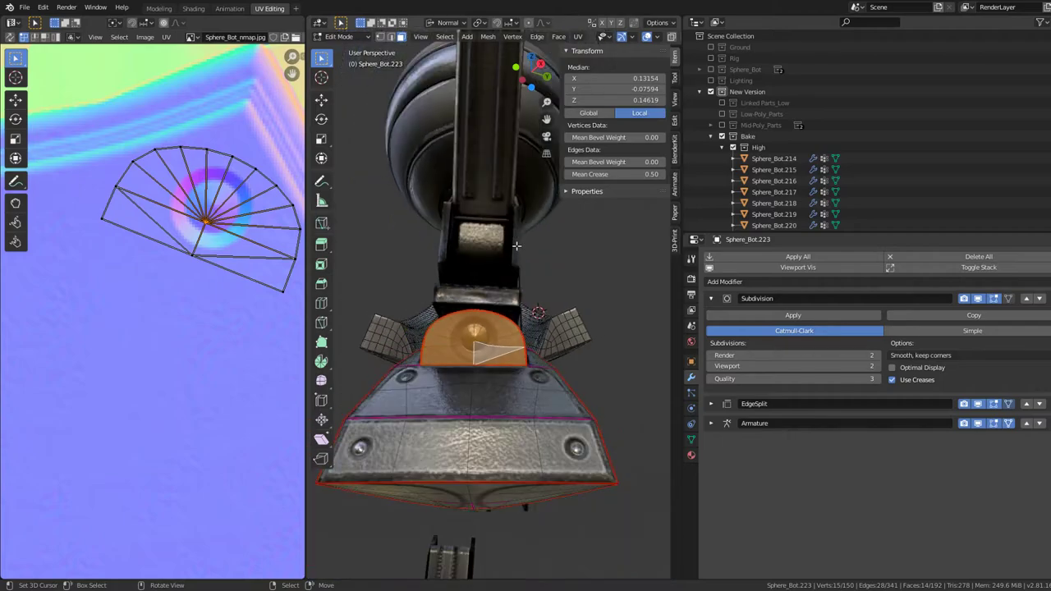
key("Tab")
mouse_move(493, 321)
middle_mouse_down()
mouse_move(526, 299)
mouse_move(603, 319)
mouse_move(460, 286)
mouse_move(396, 294)
mouse_move(538, 285)
mouse_move(494, 277)
middle_mouse_up()
scroll(396, 295, "up", 3)
key("Tab")
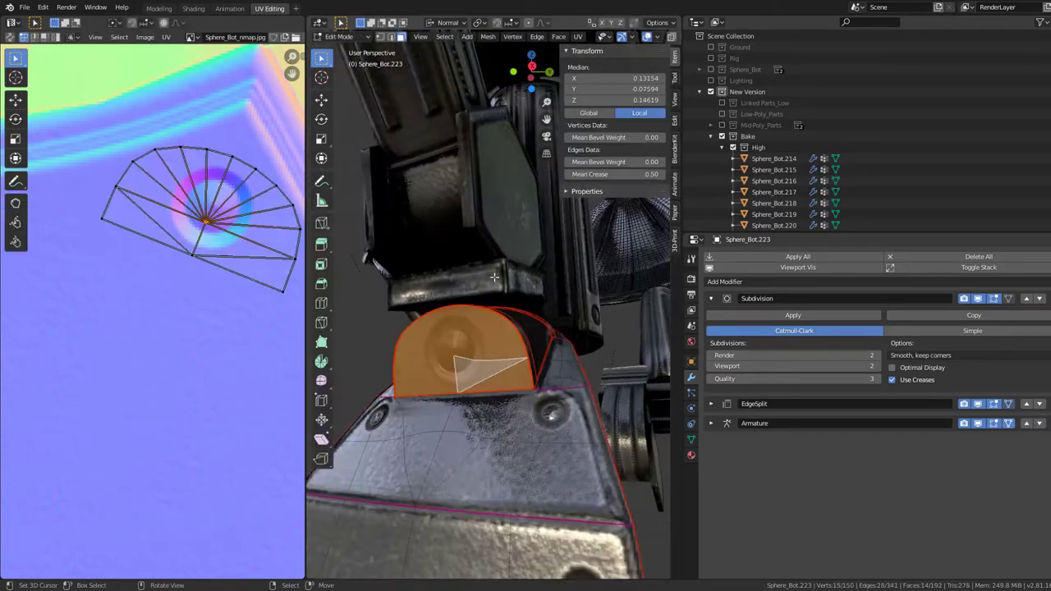
key("Tab")
left_click(506, 277)
key("Tab")
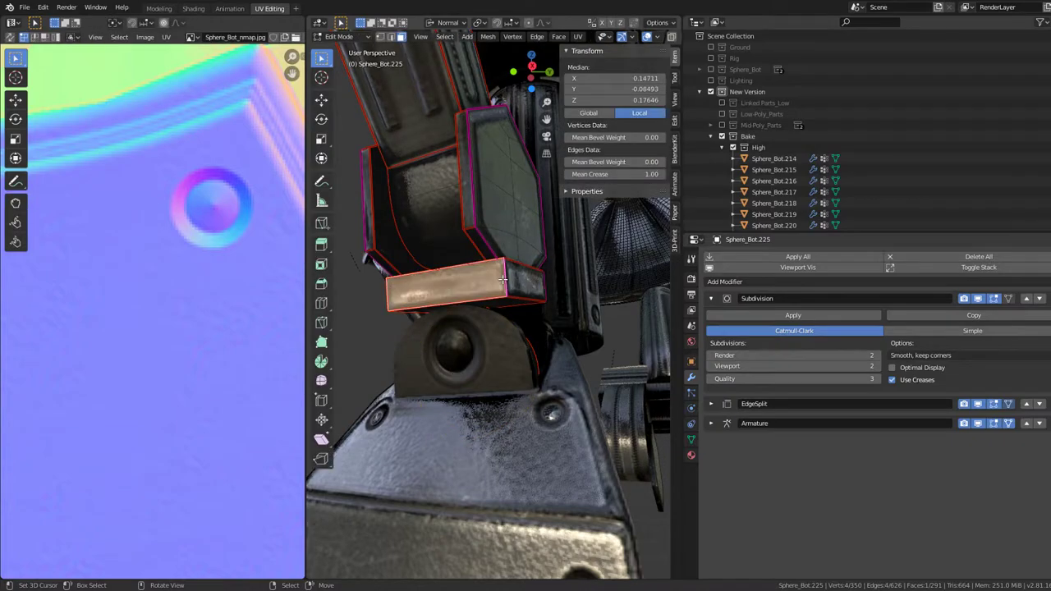
- Select the collar band's linked faces and reset their UVs to fill the texture
key("l")
mouse_move(503, 279)
middle_mouse_down()
mouse_move(384, 326)
mouse_move(545, 263)
mouse_move(624, 301)
mouse_move(615, 353)
mouse_move(571, 266)
mouse_move(522, 285)
mouse_move(520, 315)
mouse_move(521, 281)
middle_mouse_up()
scroll(531, 286, "up", 3)
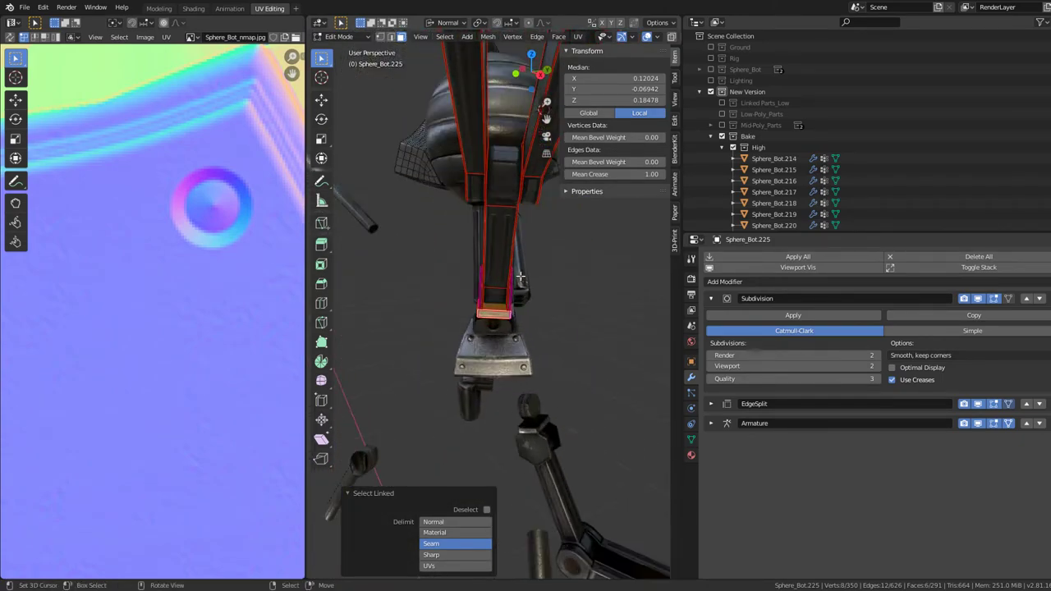
key("u")
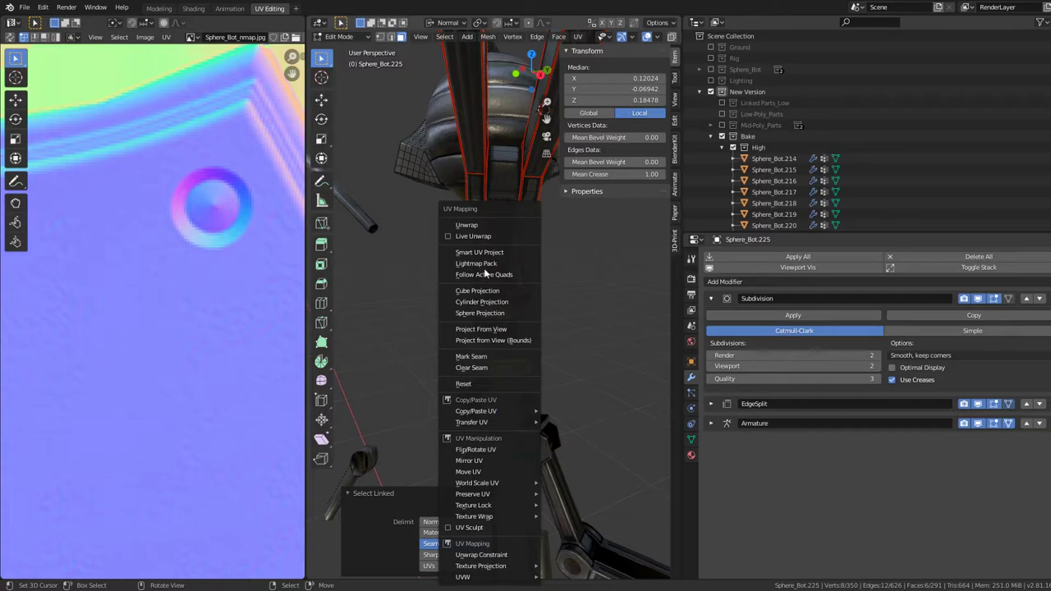
left_click(486, 381)
scroll(114, 279, "down", 3)
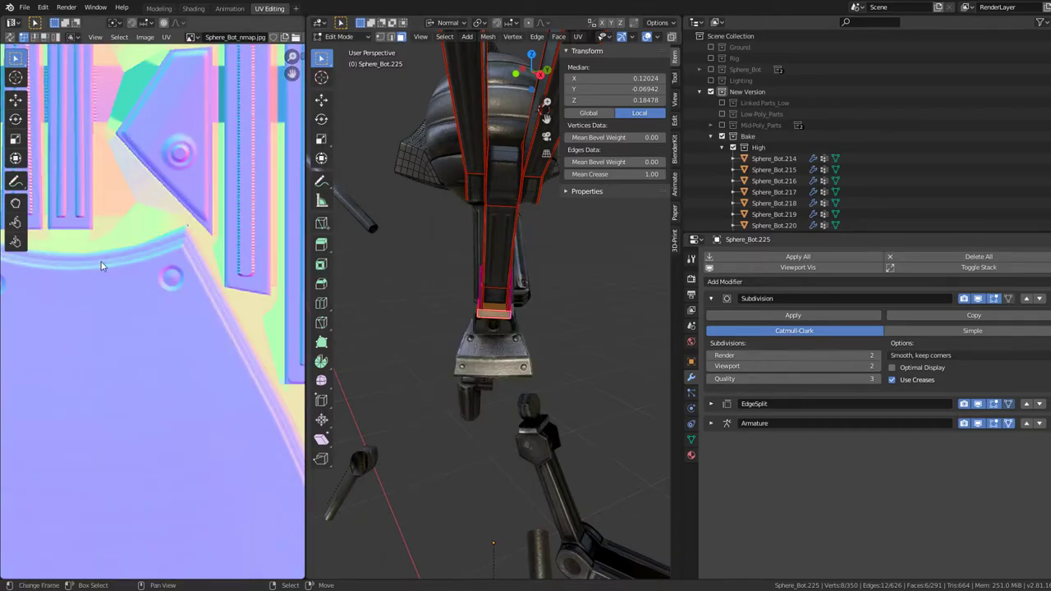
scroll(114, 280, "down", 3)
scroll(114, 279, "down", 3)
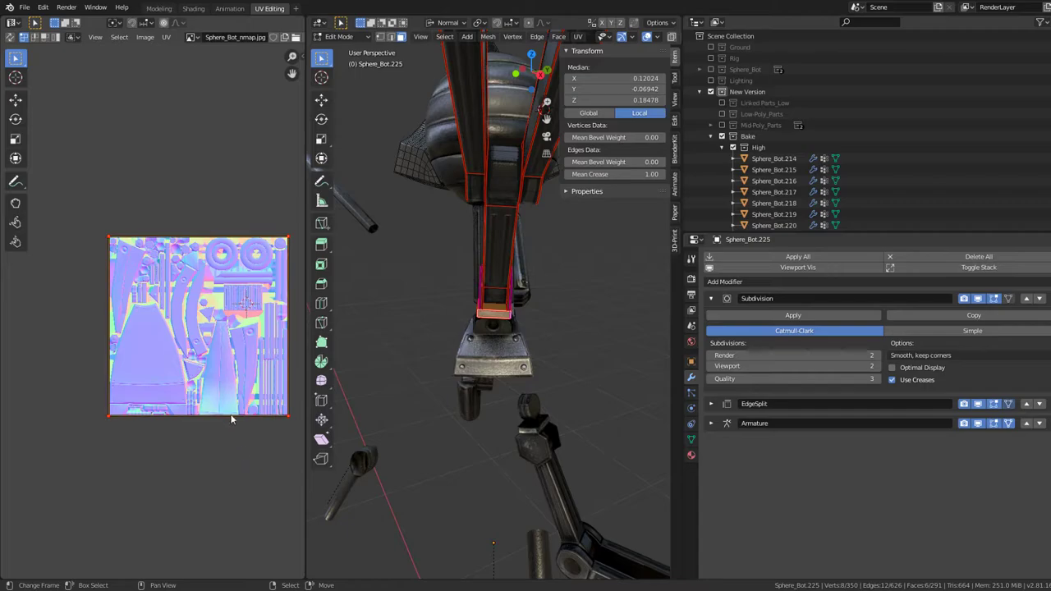
- Shrink the band's front-face UV island to 0.316 scale and check it on the leg
left_click(164, 373)
key("KP_Decimal")
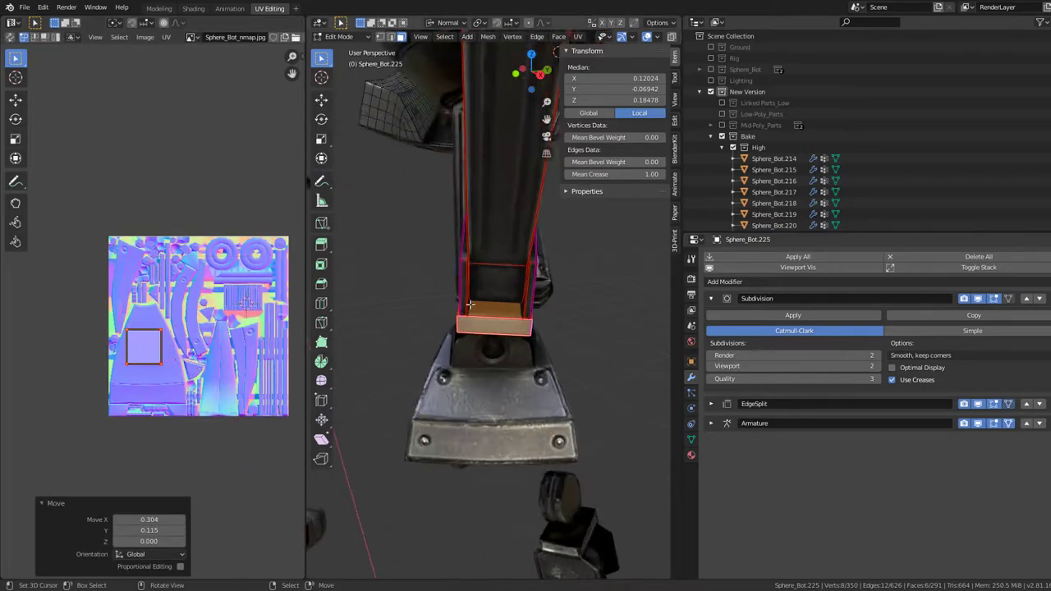
middle_click_drag(482, 274, 373, 293)
key("Tab")
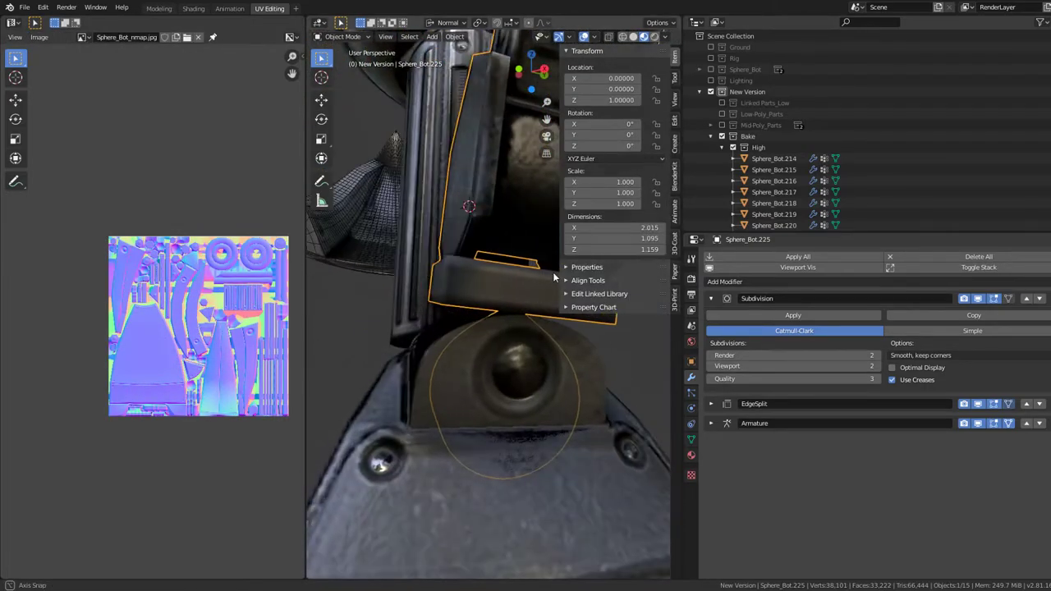
key("Tab")
left_click(172, 366)
scroll(173, 366, "up", 3)
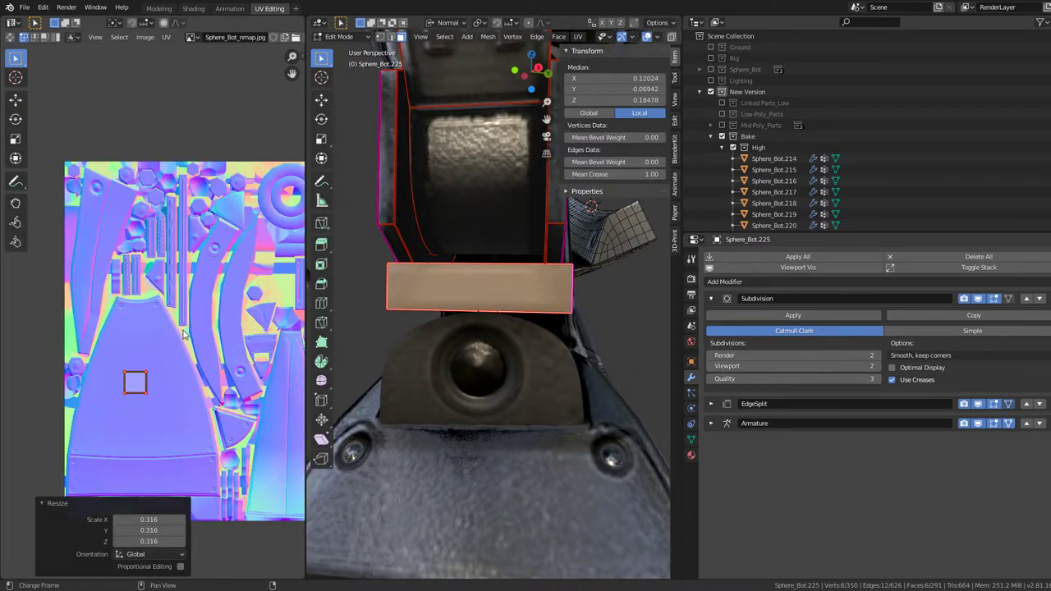
- Move the front-face island onto the grooved grille panel and fine-tune its placement
key("g")
left_click(172, 308)
scroll(173, 308, "up", 2)
scroll(174, 308, "up", 1)
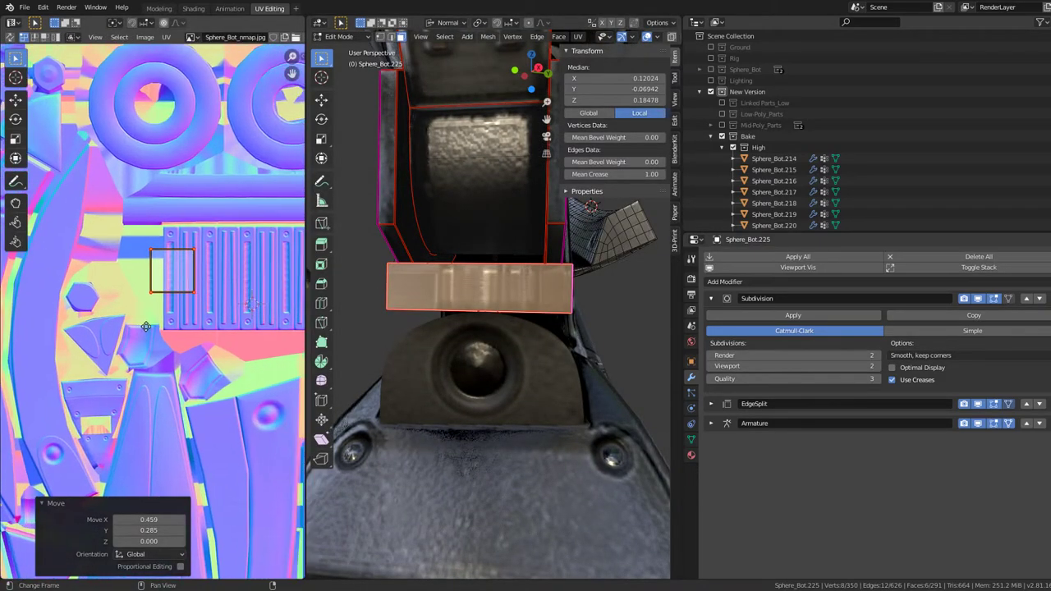
key("g")
left_click(198, 327)
key("g")
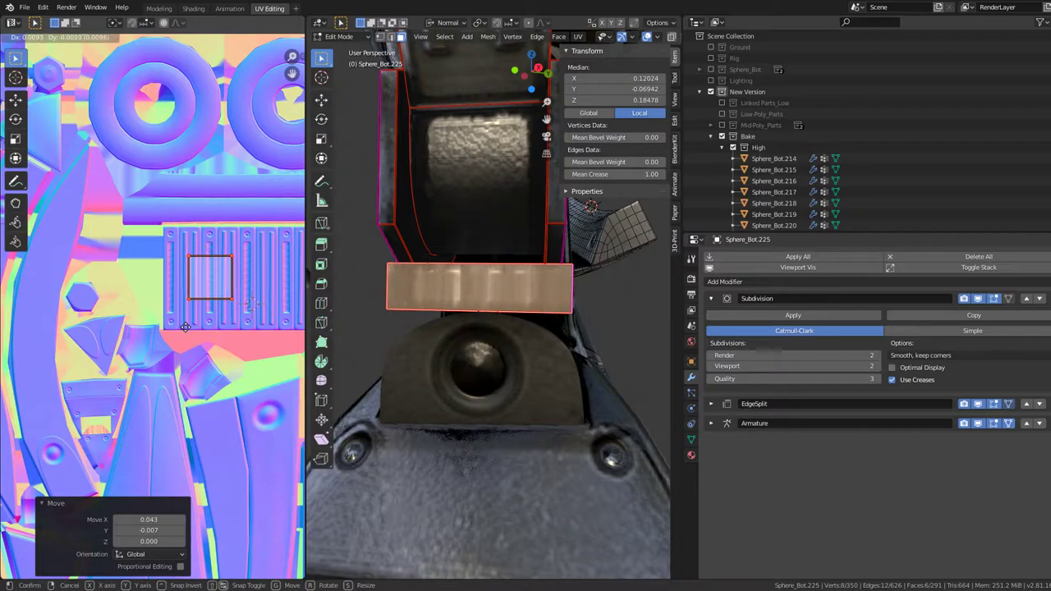
- Inspect the band's side in Object Mode, then return to editing its faces
key("Tab")
middle_click_drag(455, 276, 327, 303)
key("Tab")
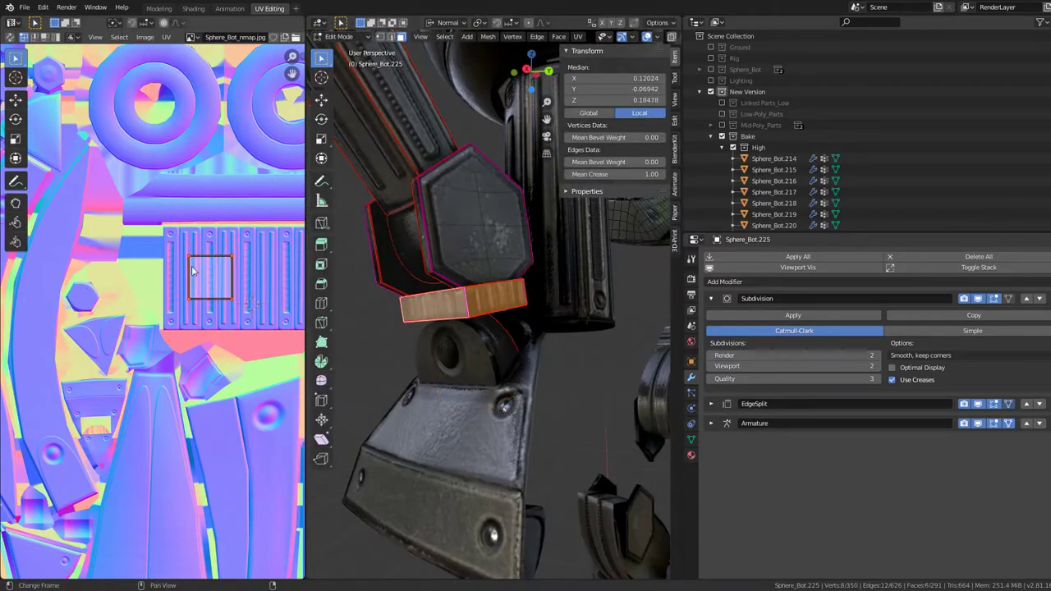
scroll(252, 269, "down", 2)
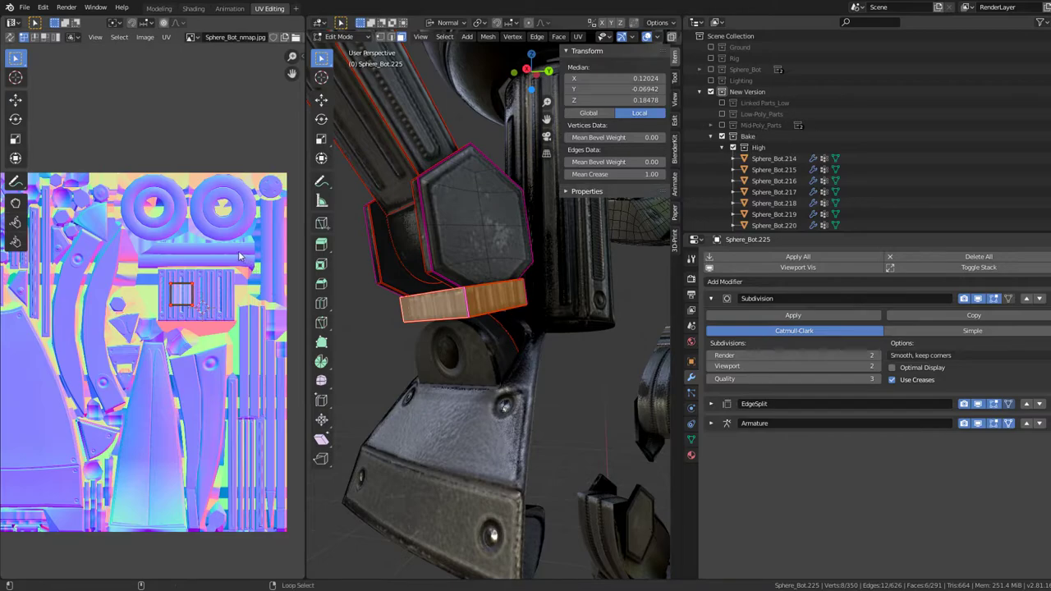
scroll(162, 282, "down", 3)
- Unwrap the remaining band faces and shrink the islands to 0.325 near the grille
key("u")
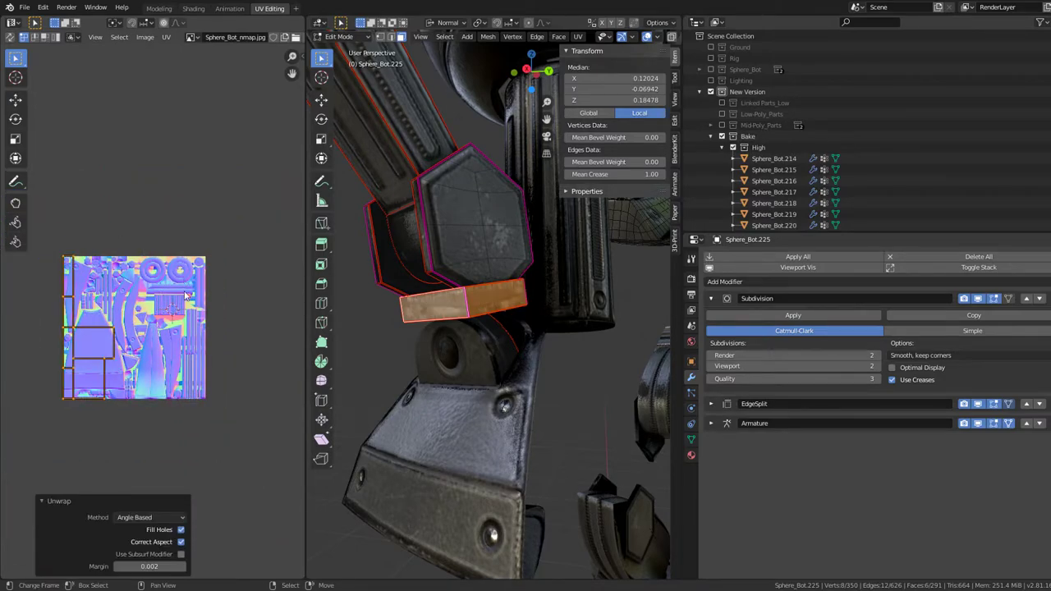
left_click(132, 330)
left_click(107, 335)
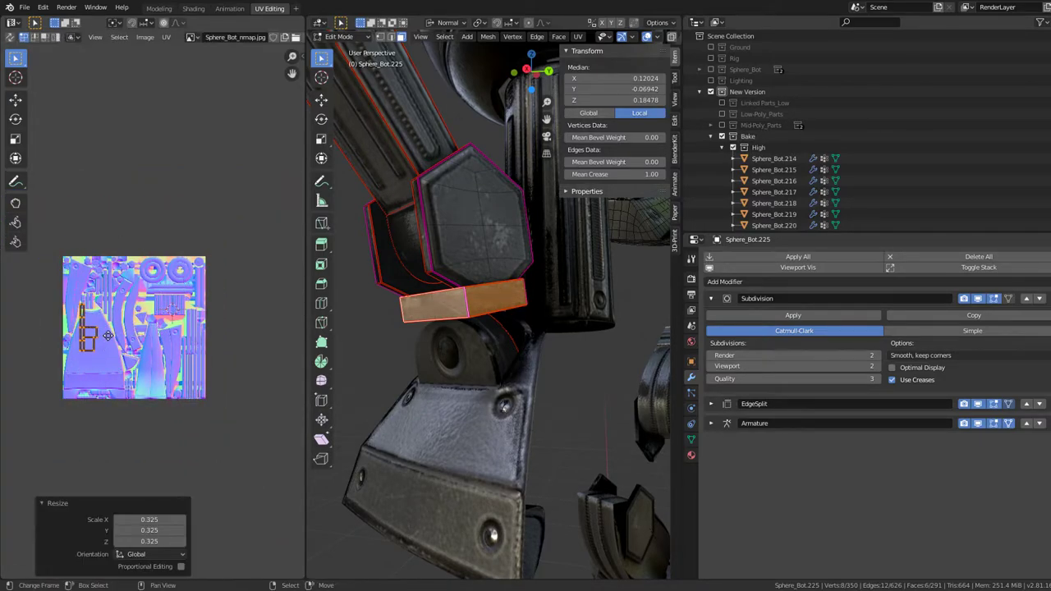
left_click(170, 326)
scroll(170, 326, "up", 4)
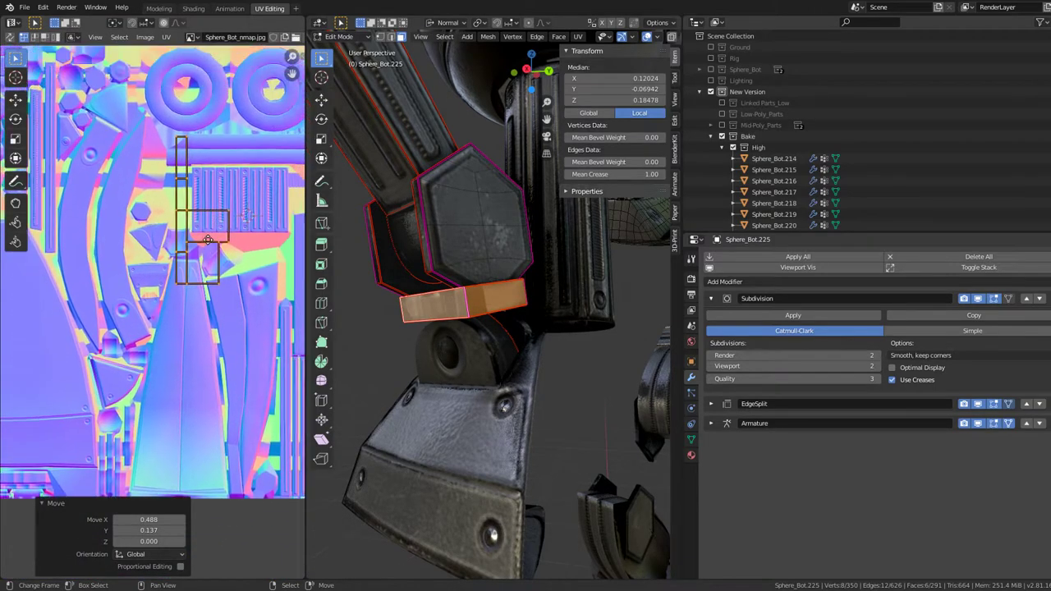
key("g")
scroll(187, 303, "up", 4)
- Scale the band islands, rotate them 90° and settle them on the grille panel
key("s")
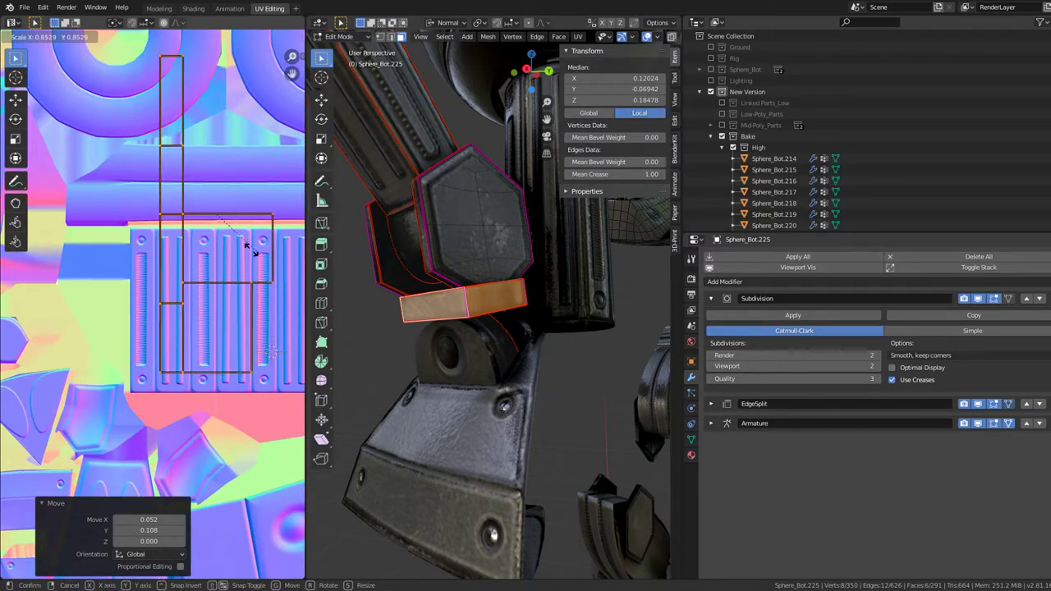
left_click(206, 333)
key("r")
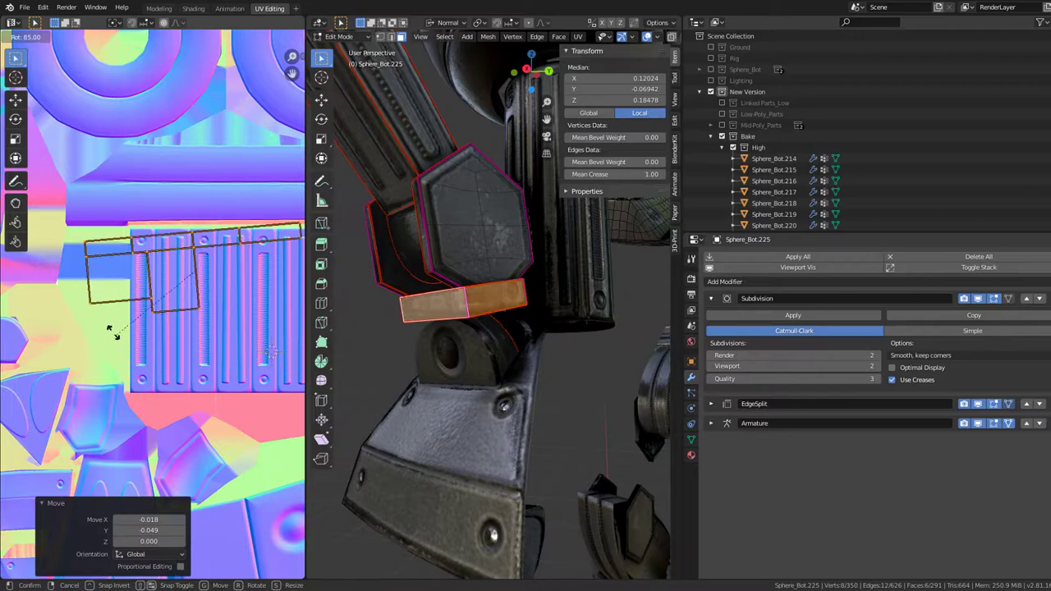
left_click(112, 323)
scroll(113, 323, "down", 2)
scroll(148, 288, "down", 1)
scroll(181, 251, "down", 2)
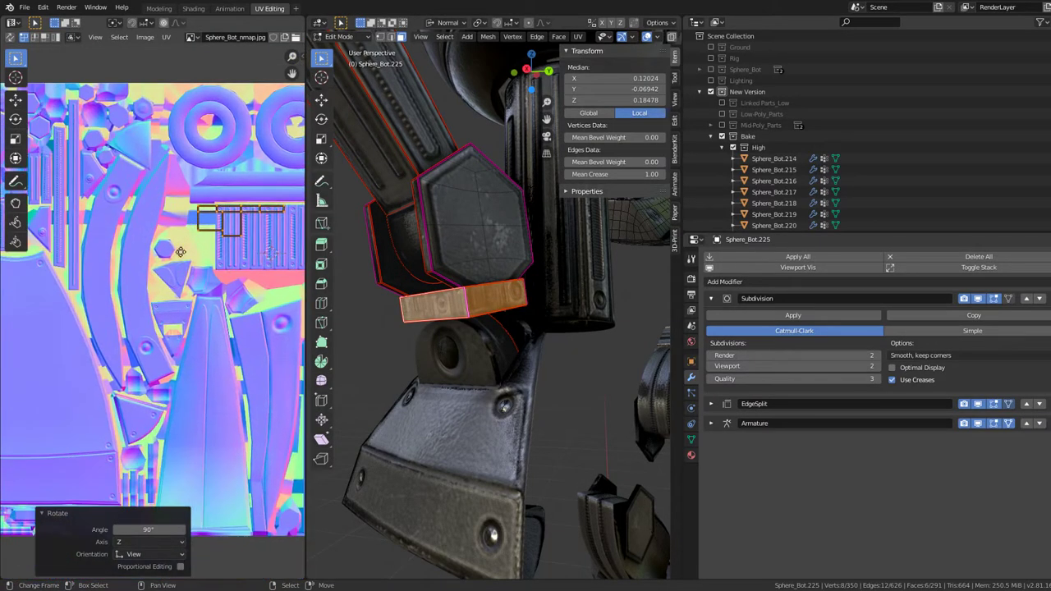
left_click(107, 261)
scroll(107, 263, "up", 2)
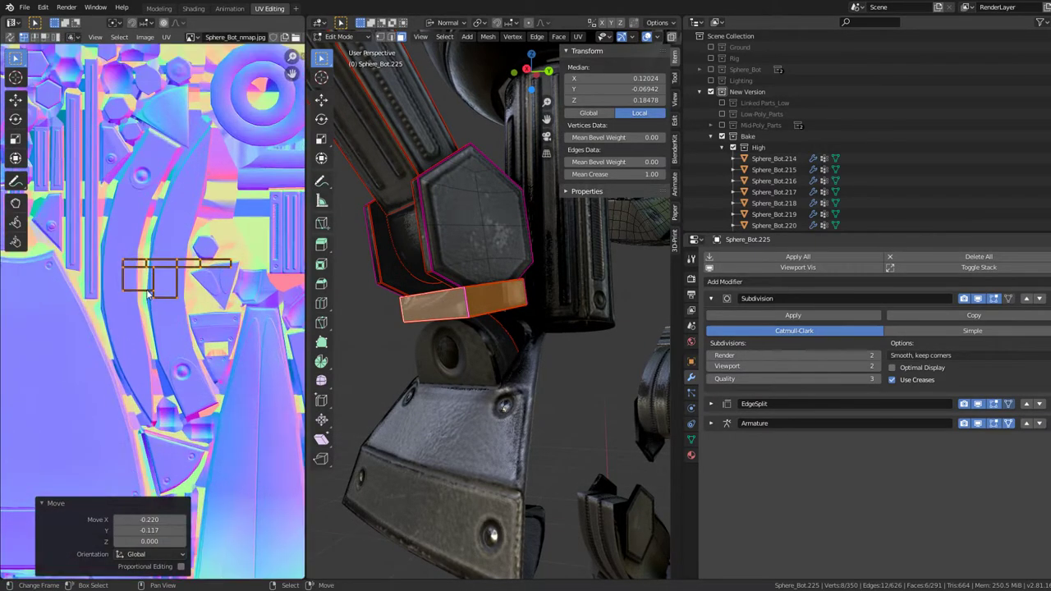
scroll(106, 265, "up", 2)
left_click(104, 265)
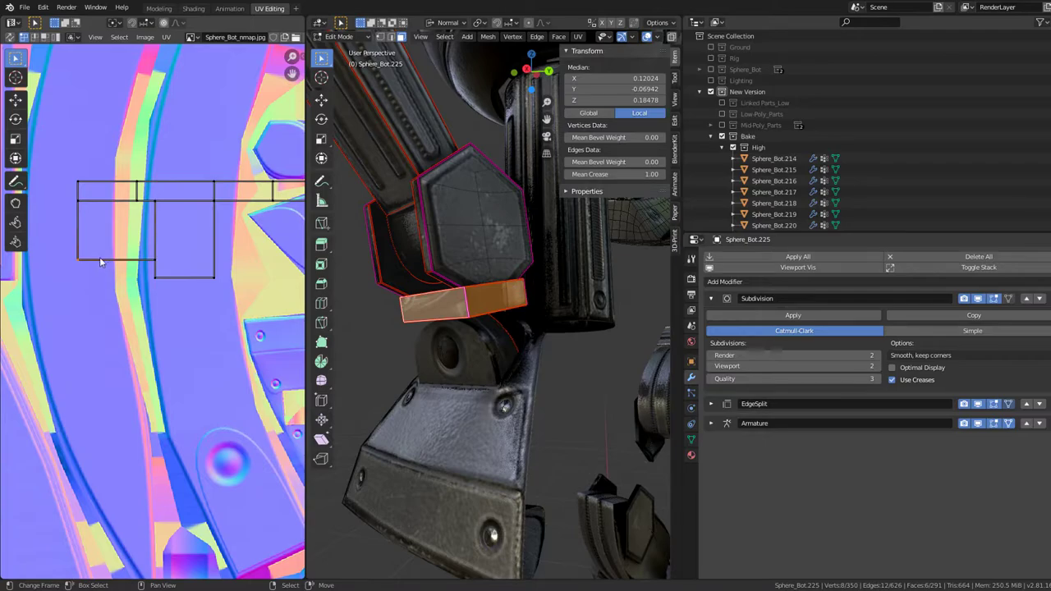
- Pull the side rectangle island away to the left of the collar strip
left_click_drag(100, 261, 77, 313)
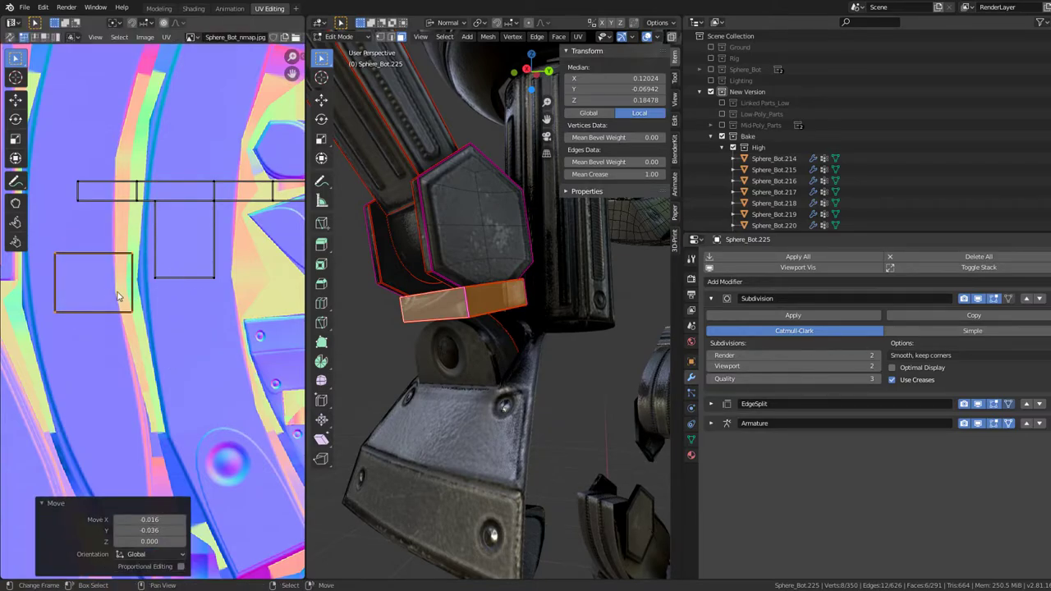
left_click(103, 374)
scroll(119, 201, "down", 2)
middle_click_drag(116, 248, 93, 261)
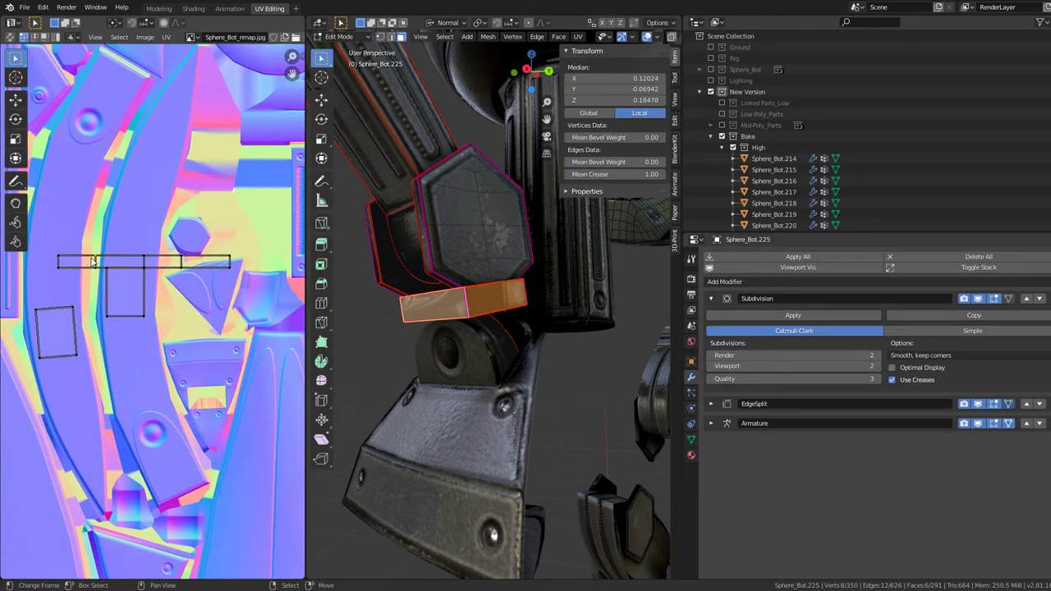
- Set the whole collar strip upright in one groove of the ribbed panel, shrunk to fit
key("l")
scroll(94, 260, "down", 3)
key("g")
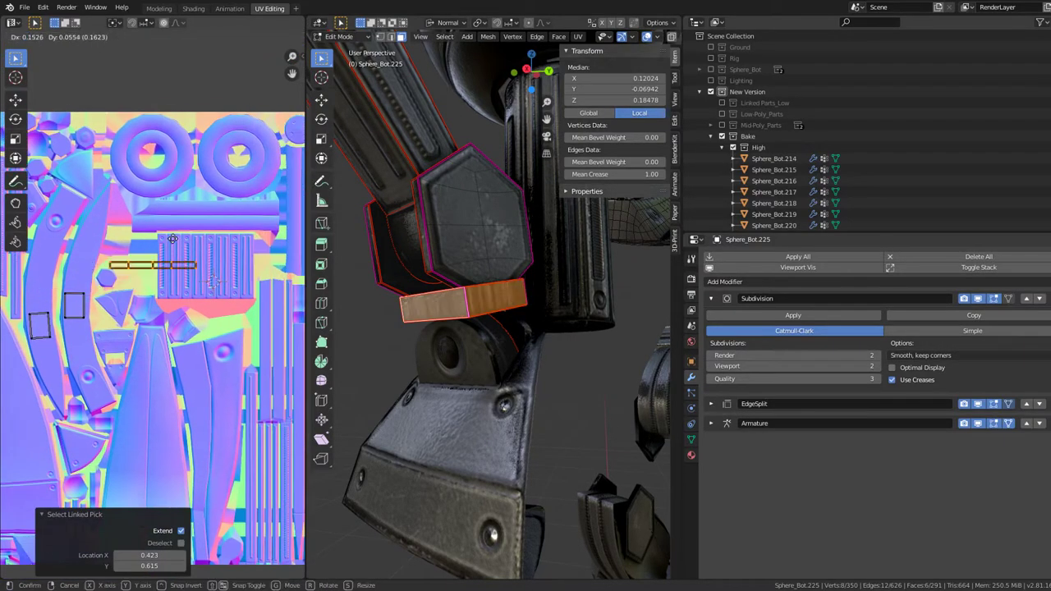
left_click(220, 244)
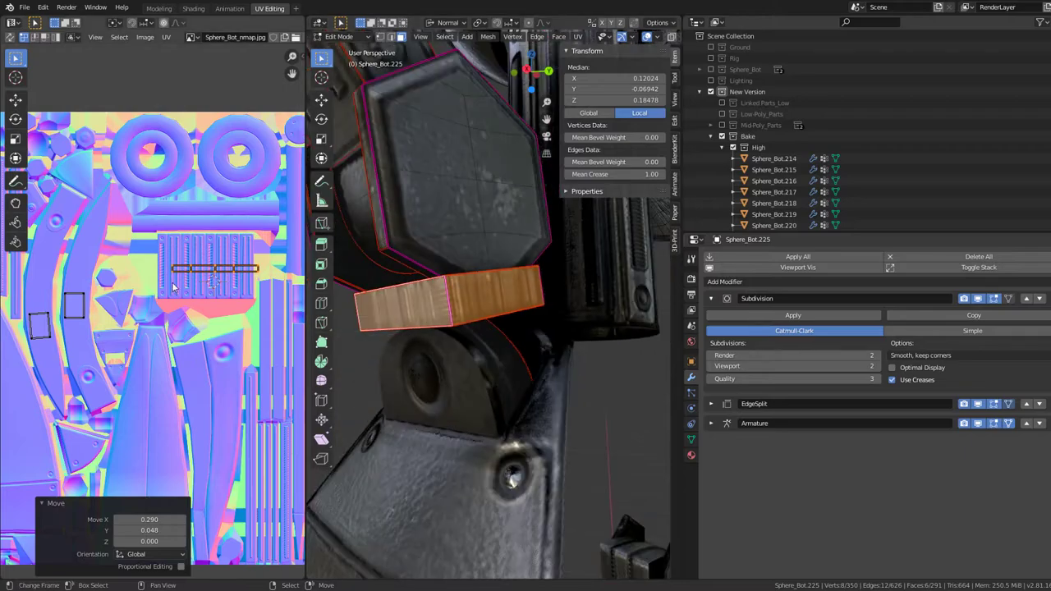
scroll(228, 254, "up", 2)
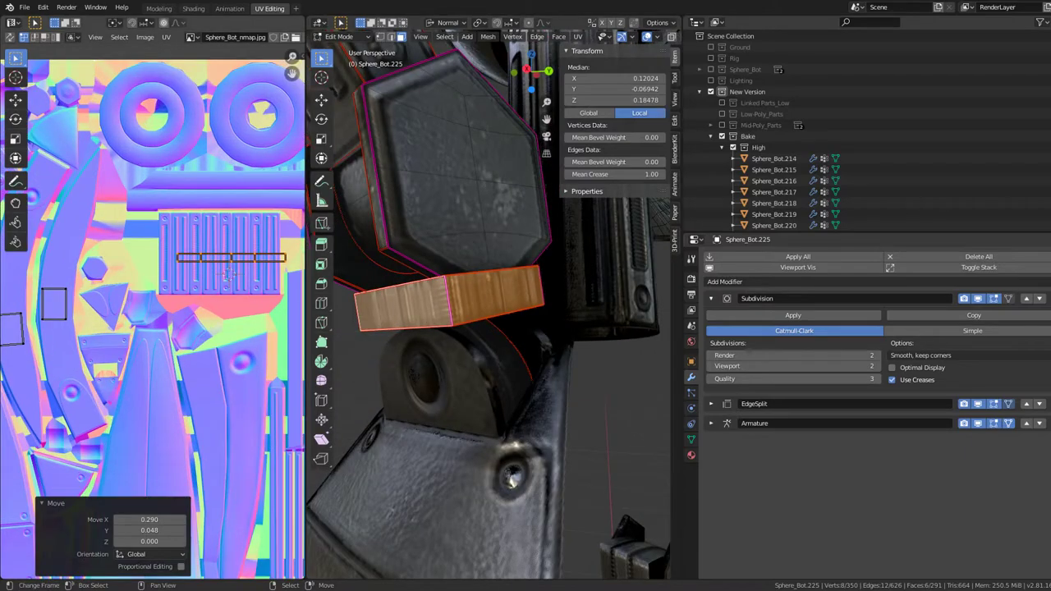
left_click(141, 317)
scroll(220, 362, "up", 2)
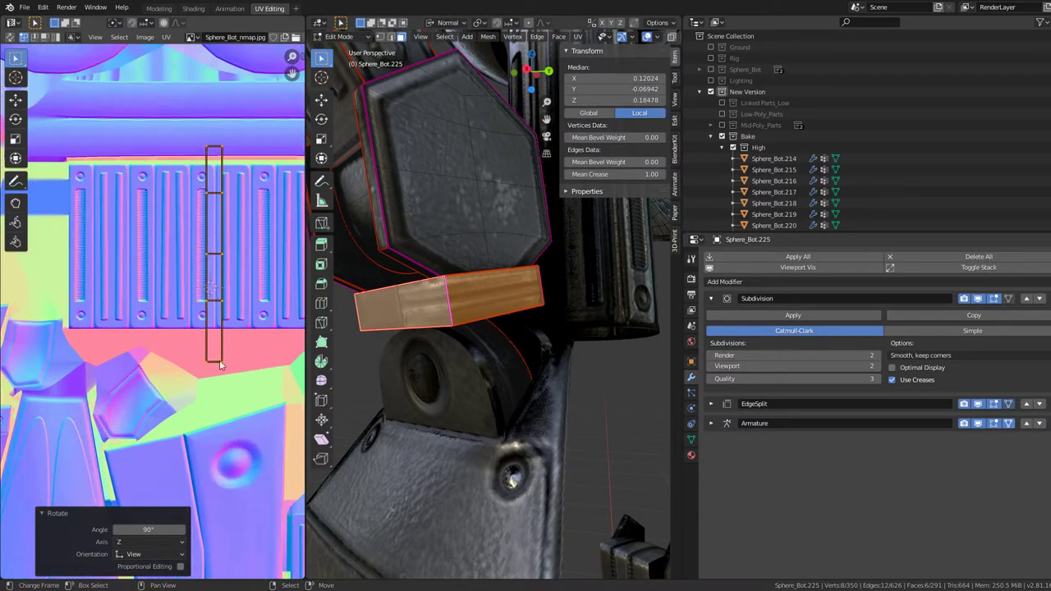
left_click(230, 325)
scroll(226, 271, "up", 2)
key("g")
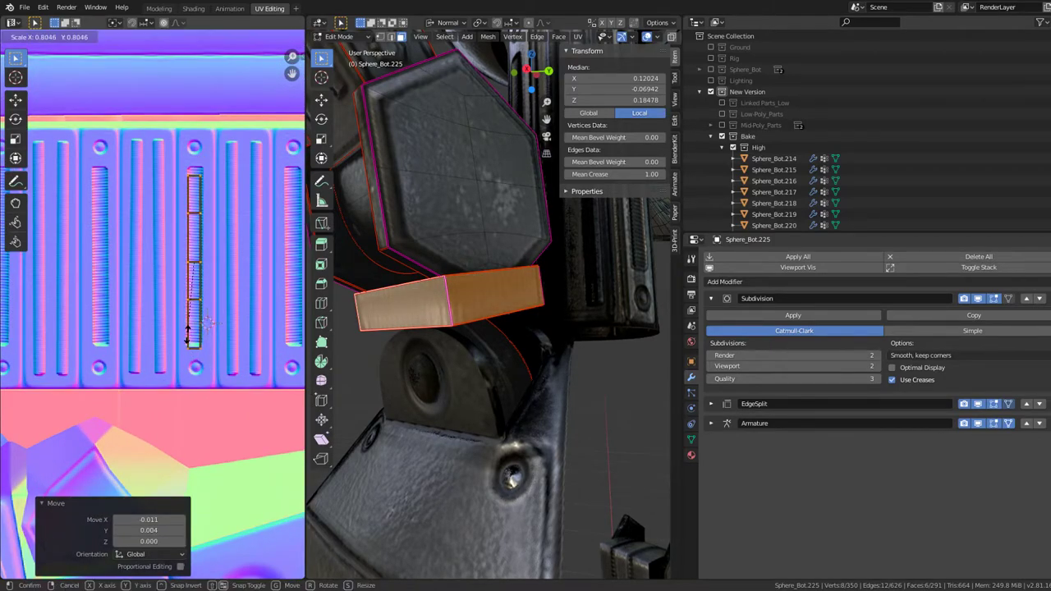
- Check the collar result in Object Mode, then return to editing its faces
key("Tab")
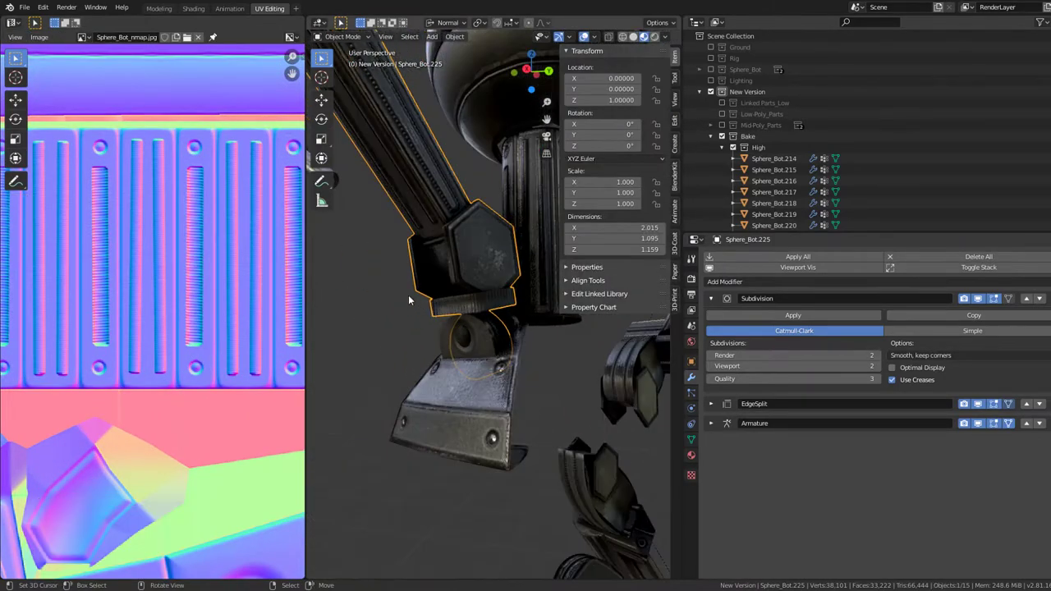
middle_click_drag(408, 295, 507, 294)
scroll(506, 294, "up", 2)
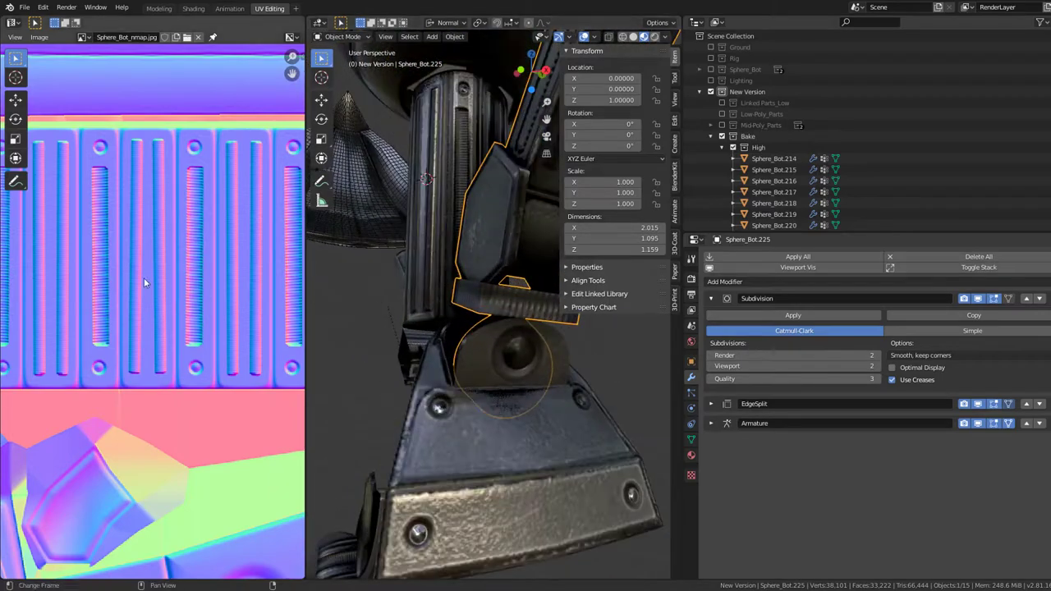
key("Tab")
scroll(164, 271, "up", 2)
scroll(207, 262, "up", 2)
- Move the collar strip onto the horizontal bar above the ribbed panel and view the band
key("g")
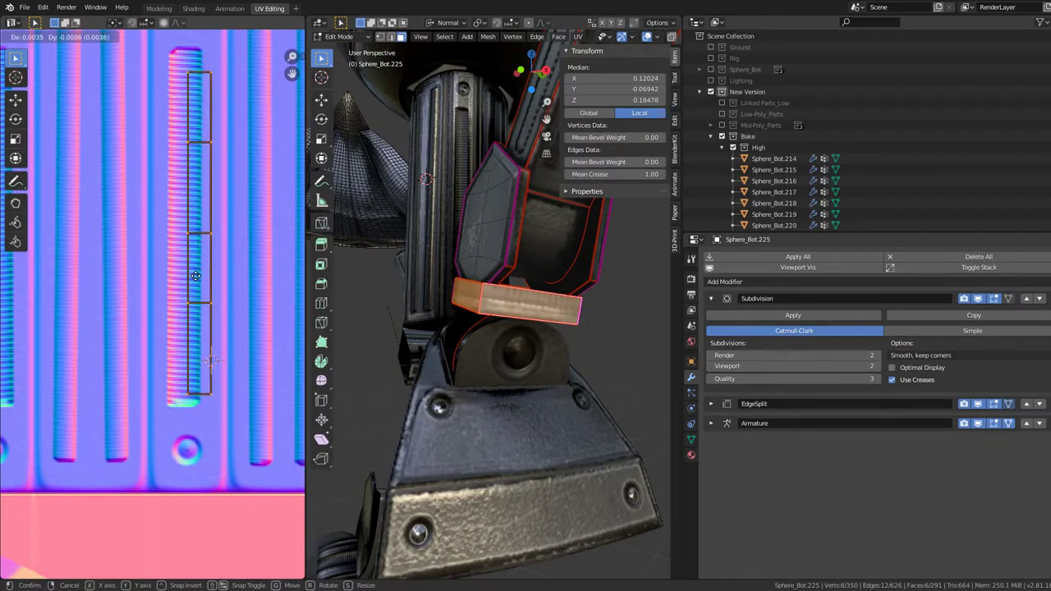
left_click(198, 271)
scroll(198, 271, "down", 4)
scroll(167, 343, "down", 1)
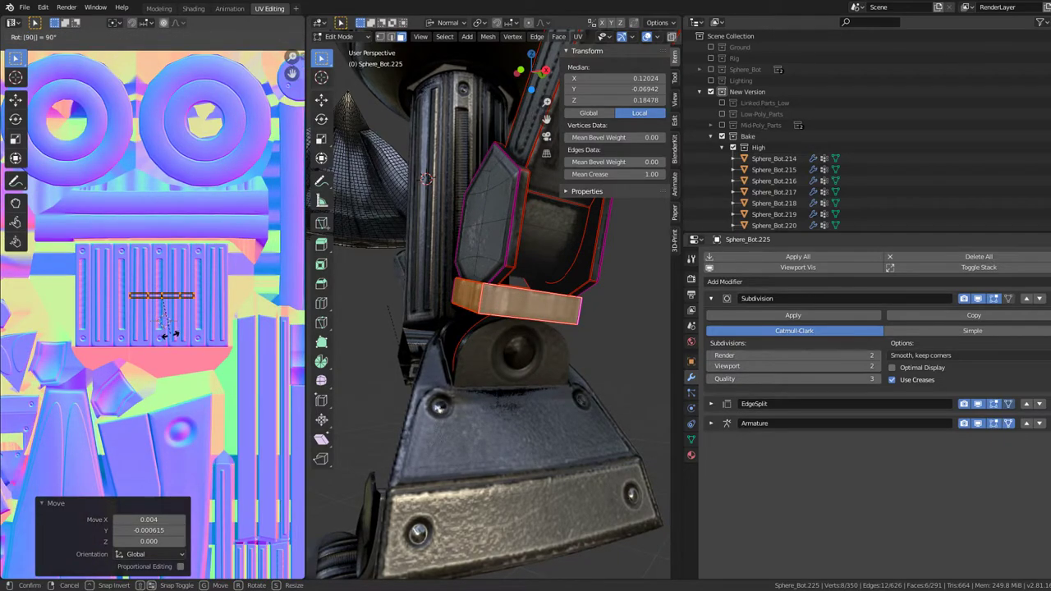
left_click(165, 260)
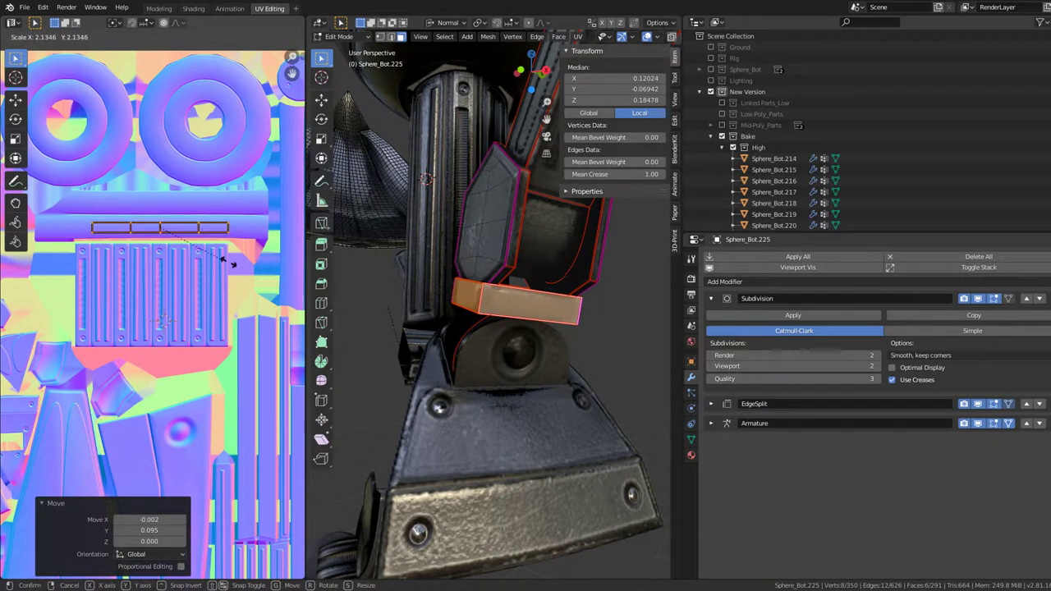
key("Tab")
middle_click_drag(444, 295, 486, 287)
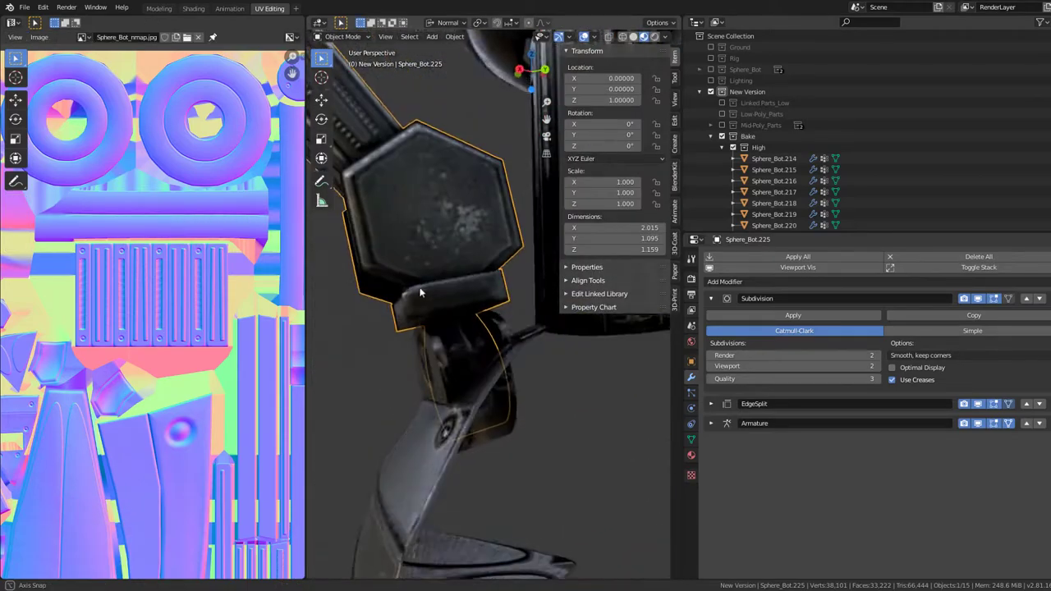
- Move the collar strip down onto the large tapered panel and check the band
key("Tab")
scroll(194, 162, "down", 2)
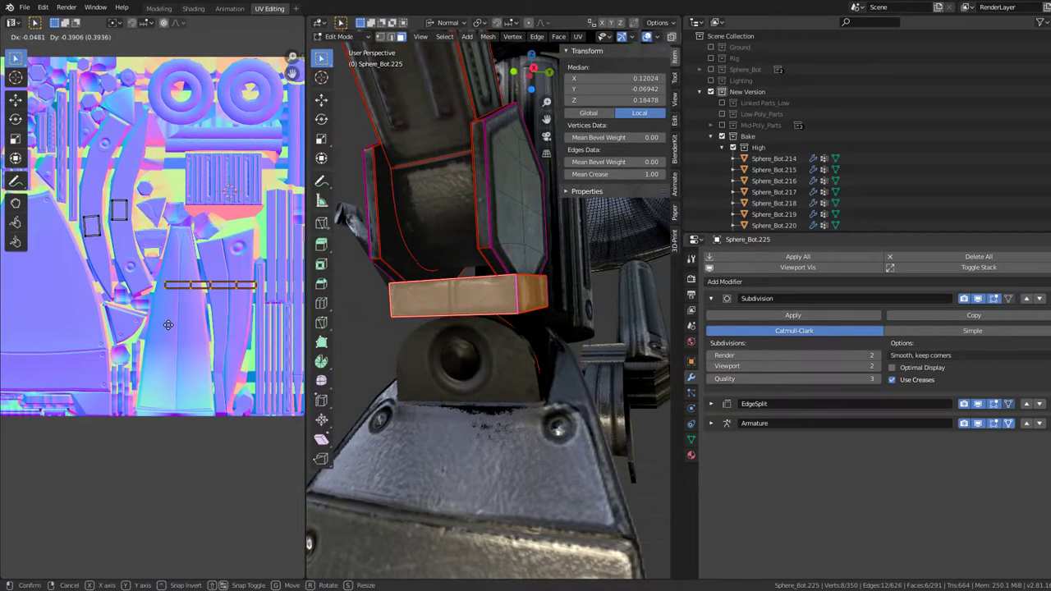
left_click(168, 325)
middle_click_drag(168, 325, 195, 267)
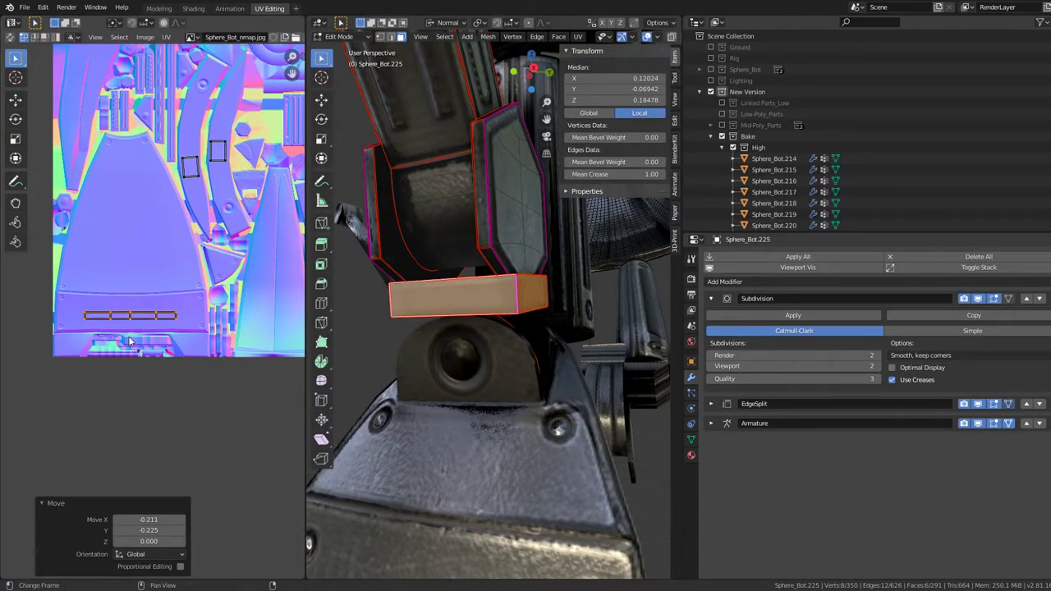
scroll(473, 244, "up", 2)
middle_click_drag(473, 244, 436, 252)
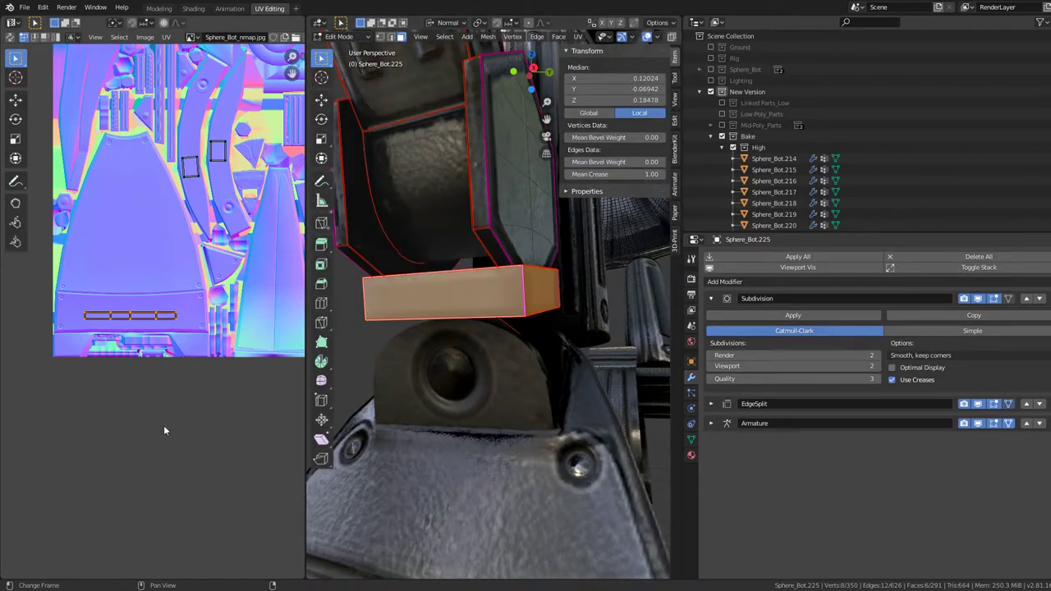
left_click(146, 364)
key("Tab")
mouse_move(313, 281)
middle_mouse_down()
mouse_move(428, 269)
mouse_move(399, 274)
middle_mouse_up()
- Put the strip on the horizontal groove line, scale it about 1.95, stretch Y to 2.785, nudge left
key("Tab")
scroll(138, 303, "up", 2)
scroll(138, 303, "up", 2)
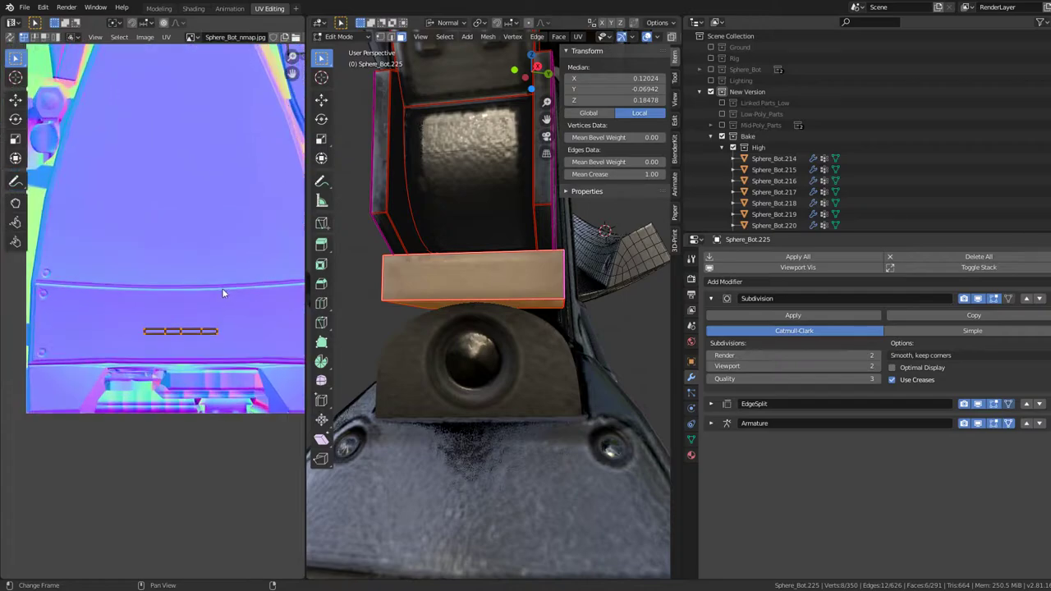
scroll(204, 349, "up", 2)
key("g")
left_click(199, 277)
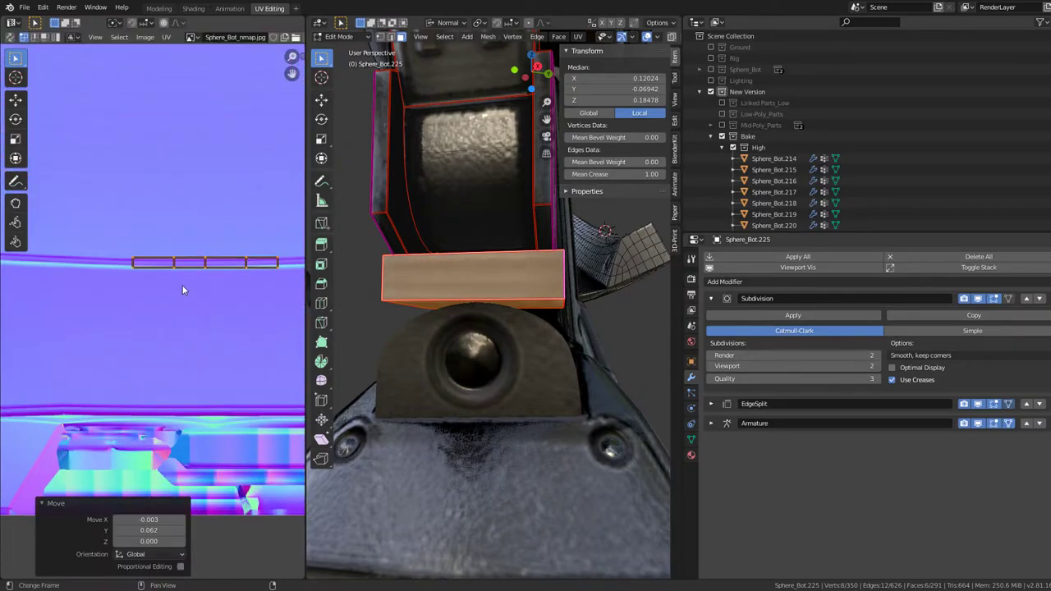
left_click(224, 324)
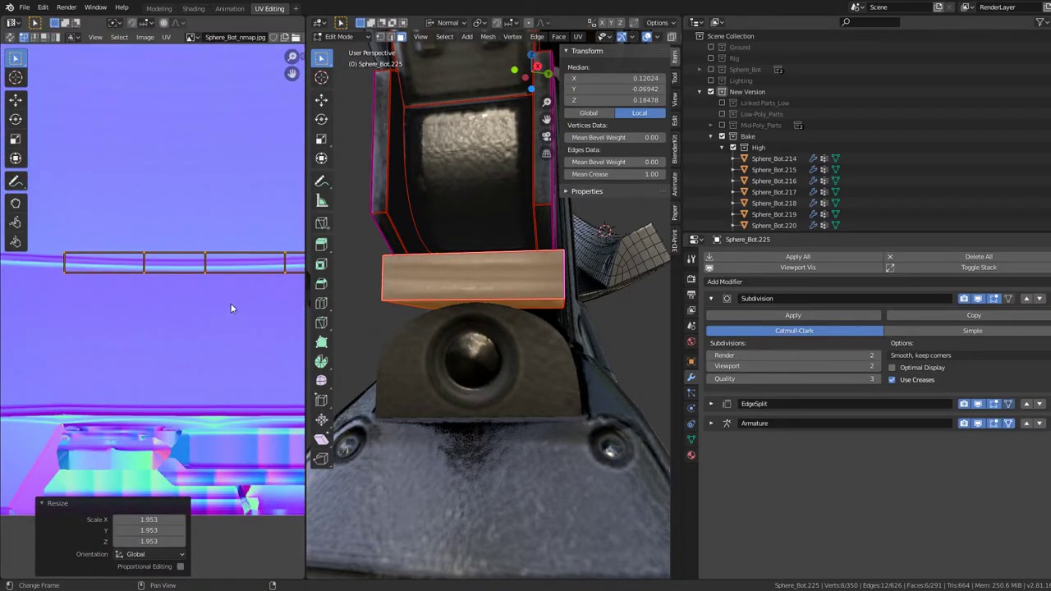
key("s")
key("y")
left_click(198, 374)
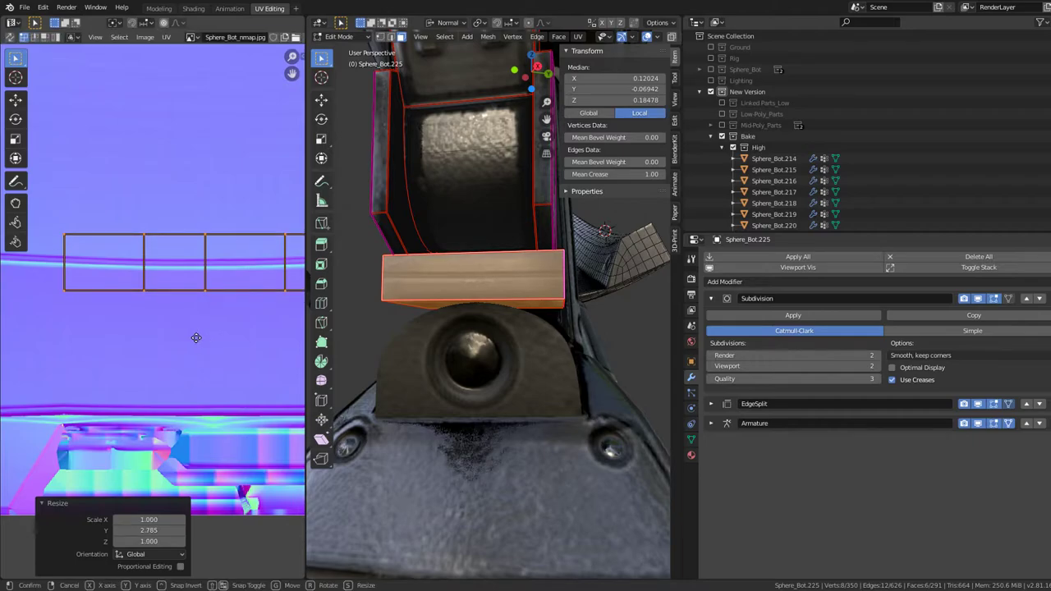
left_click(193, 341)
scroll(493, 312, "down", 3)
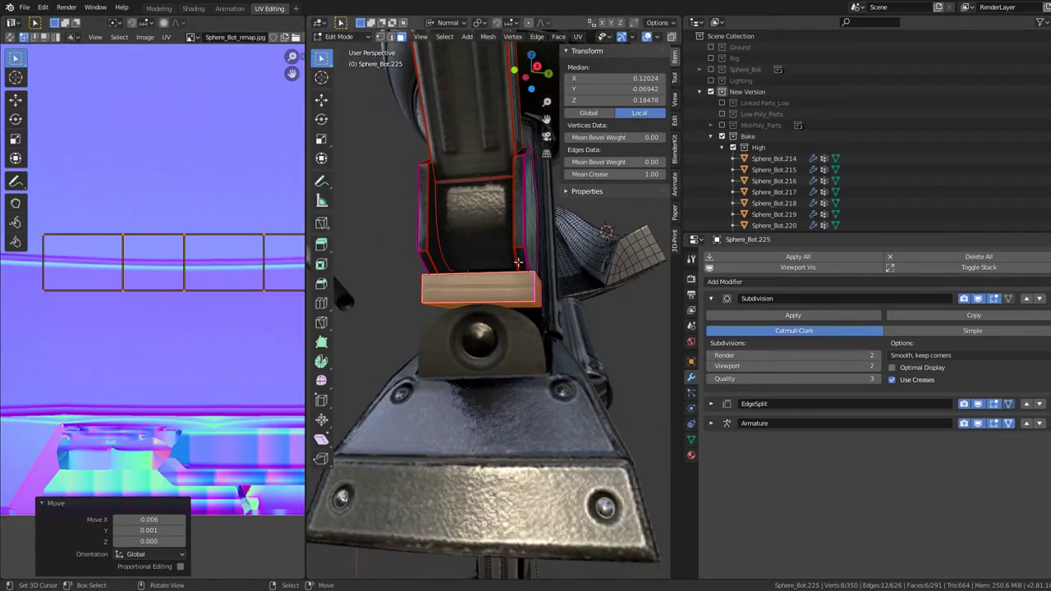
- Return to Object Mode, select the arm piece above the collar and view the collar from the front
key("Tab")
left_click(558, 318)
scroll(557, 318, "up", 2)
middle_click_drag(558, 317, 439, 302)
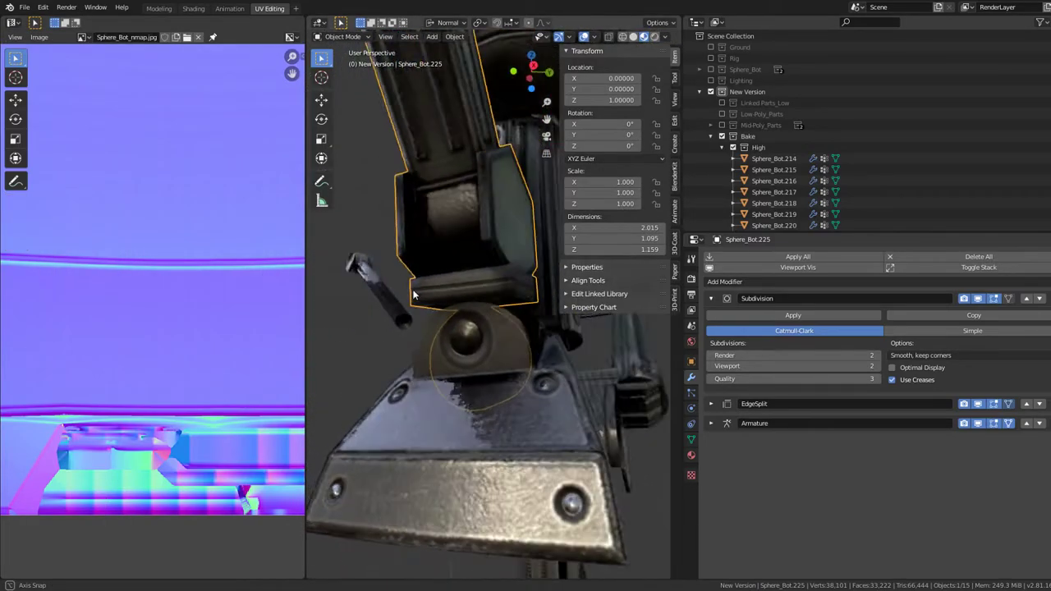
- Bring the grooved panels of the normal map into view and move the strip up toward them
key("Tab")
scroll(160, 289, "down", 3)
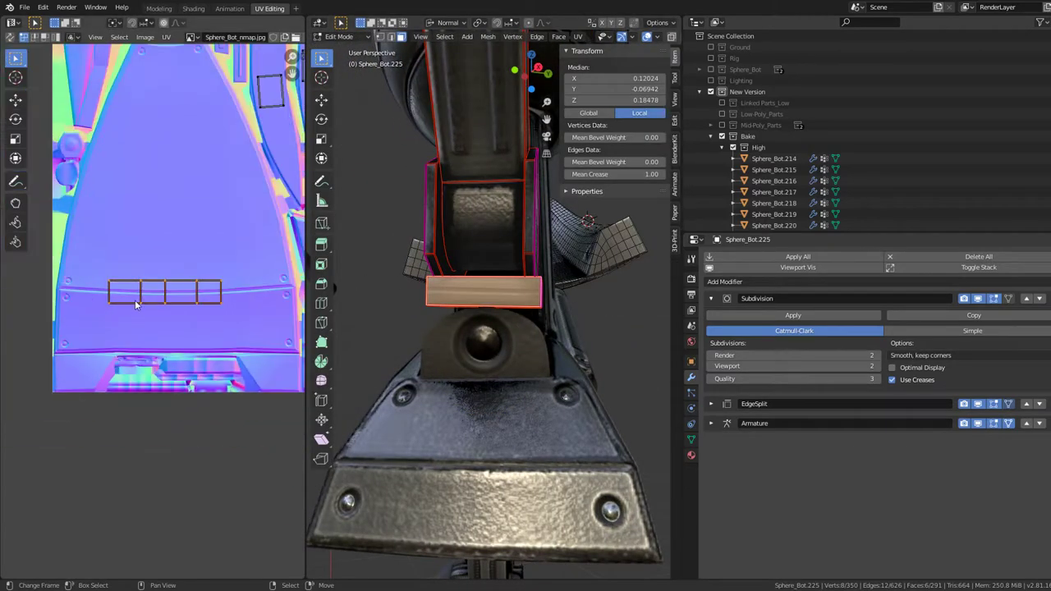
scroll(159, 289, "up", 3)
scroll(160, 289, "up", 2)
middle_click_drag(160, 289, 176, 55)
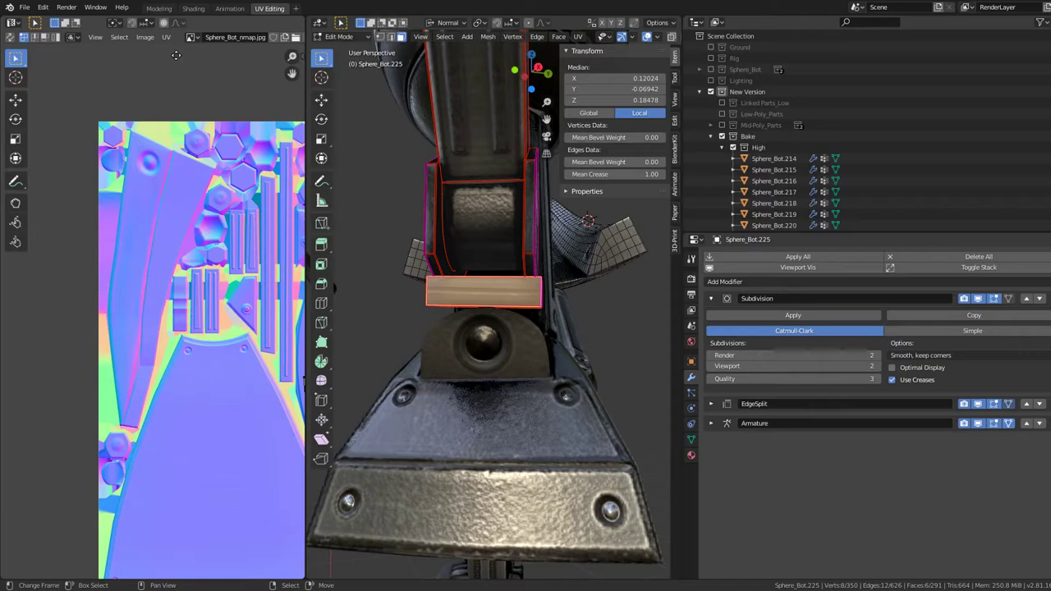
scroll(144, 362, "up", 4)
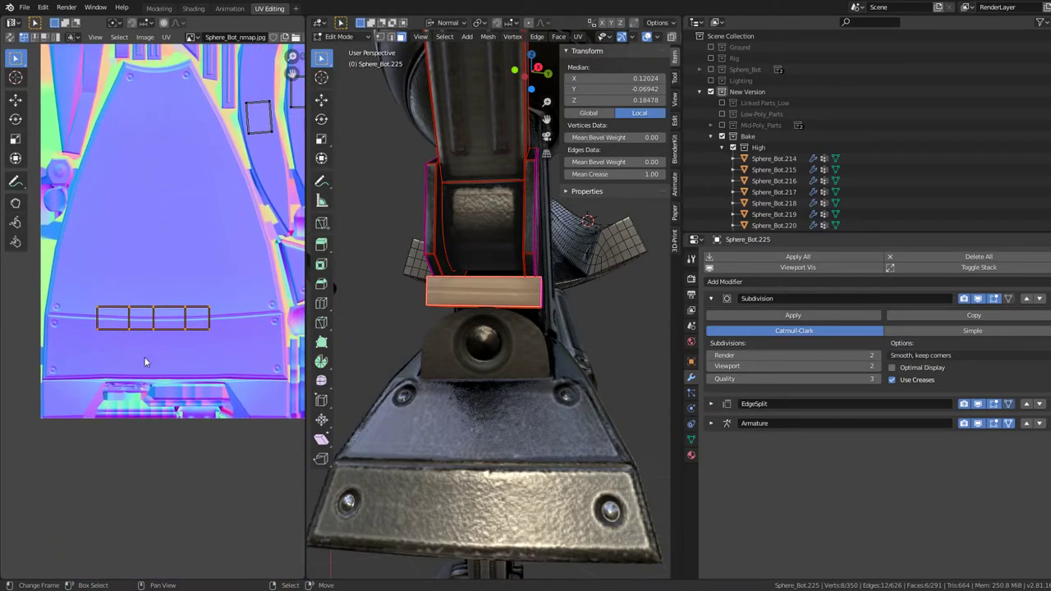
middle_click_drag(177, 263, 219, 345)
- Turn the strip 90° upright, shrink it to about 0.546 and fit it over the twin-groove panel
key("g")
left_click(197, 263)
scroll(190, 318, "up", 2)
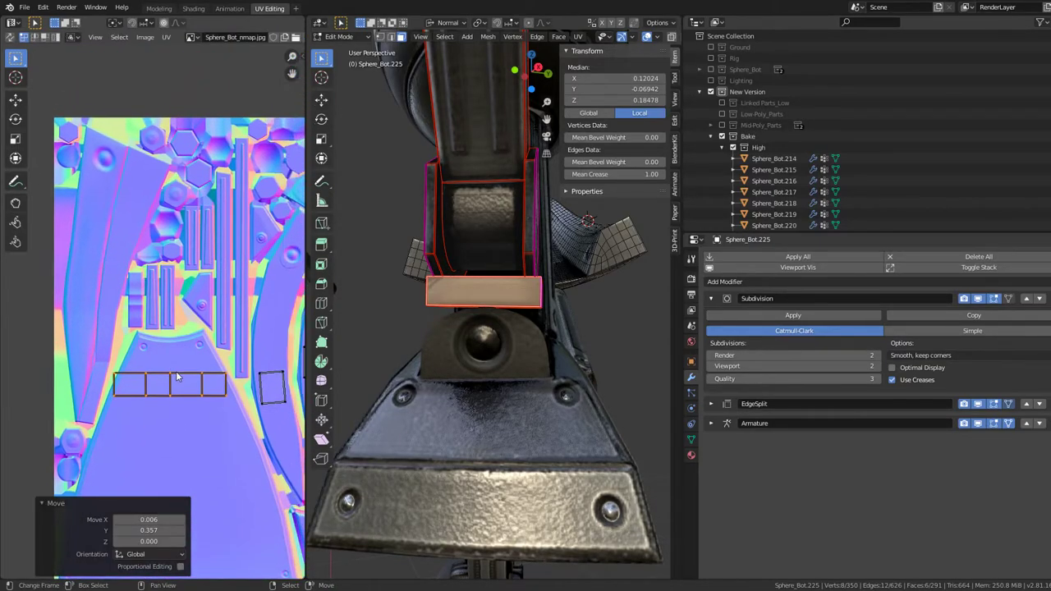
scroll(190, 317, "up", 2)
key("g")
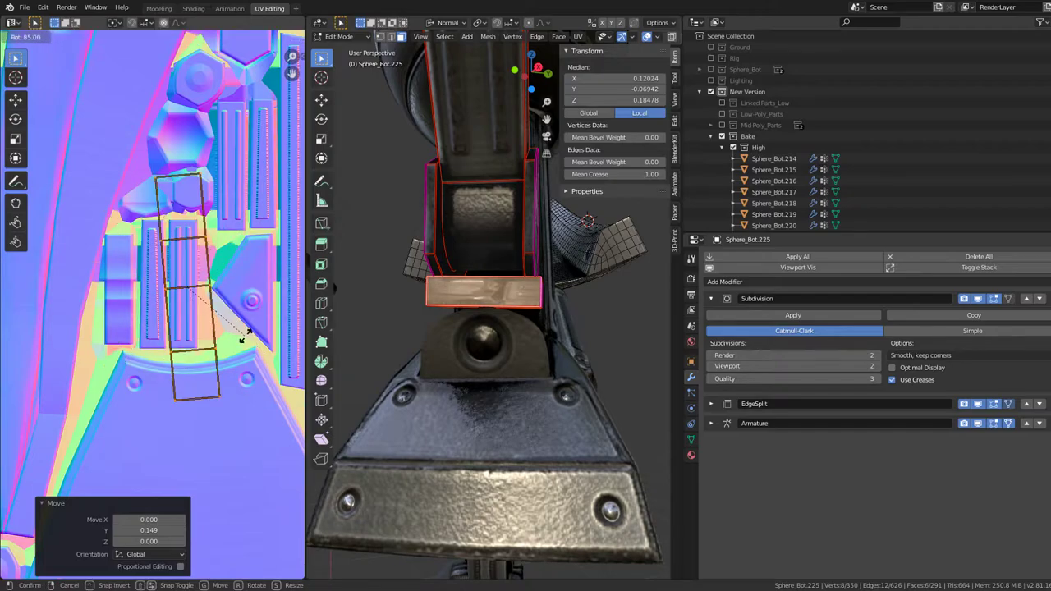
left_click(238, 339)
scroll(238, 340, "up", 3)
key("s")
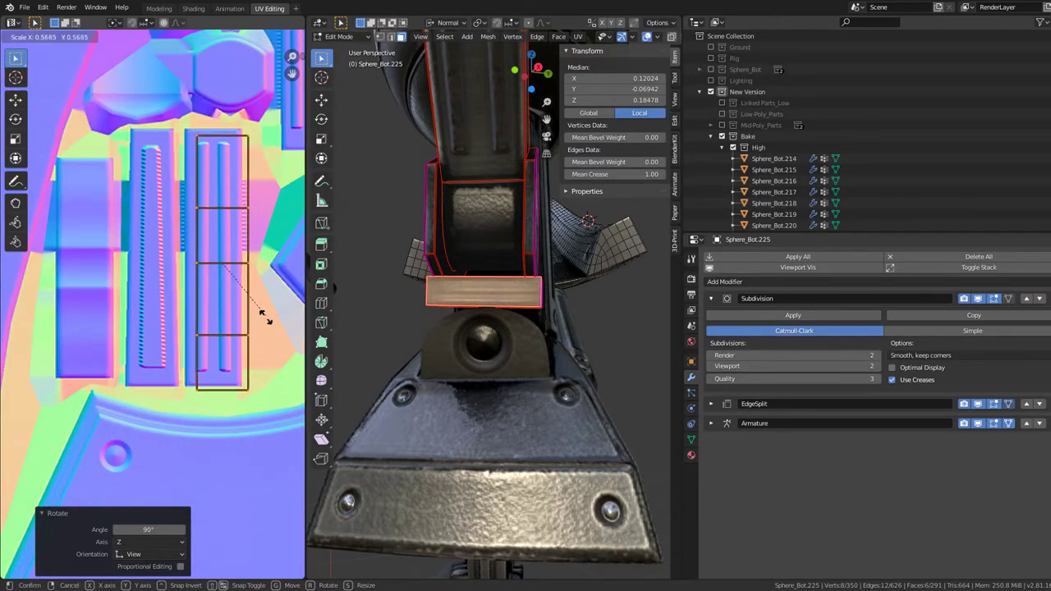
left_click(259, 315)
key("g")
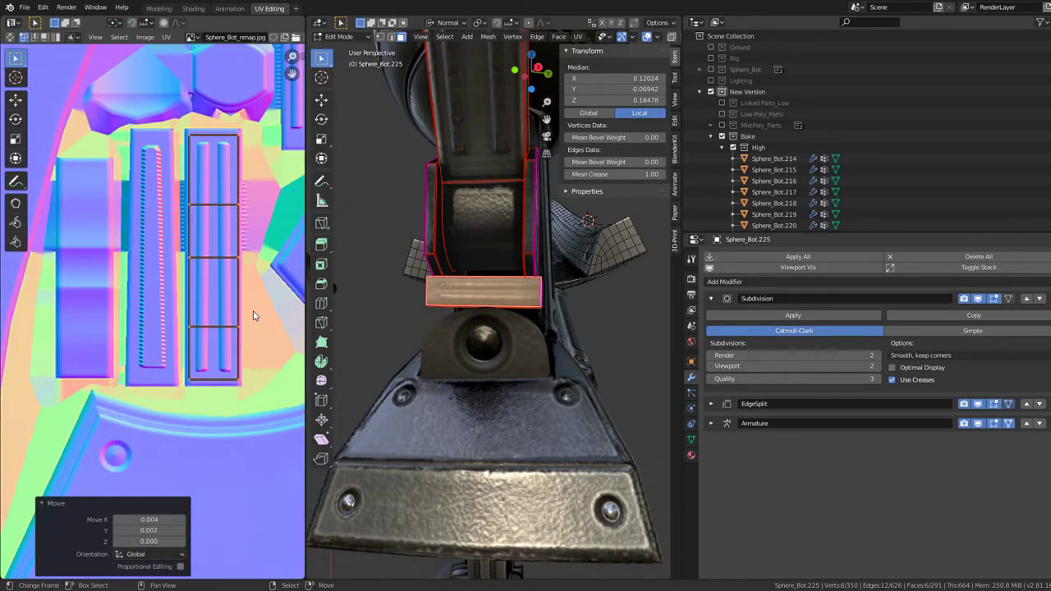
scroll(259, 314, "up", 1)
scroll(260, 308, "up", 1)
- Inspect the ridged collar band in Object Mode, then return to editing its faces
key("Tab")
scroll(466, 280, "up", 3)
mouse_move(467, 280)
middle_mouse_down()
mouse_move(357, 295)
mouse_move(486, 308)
mouse_move(460, 304)
middle_mouse_up()
key("Tab")
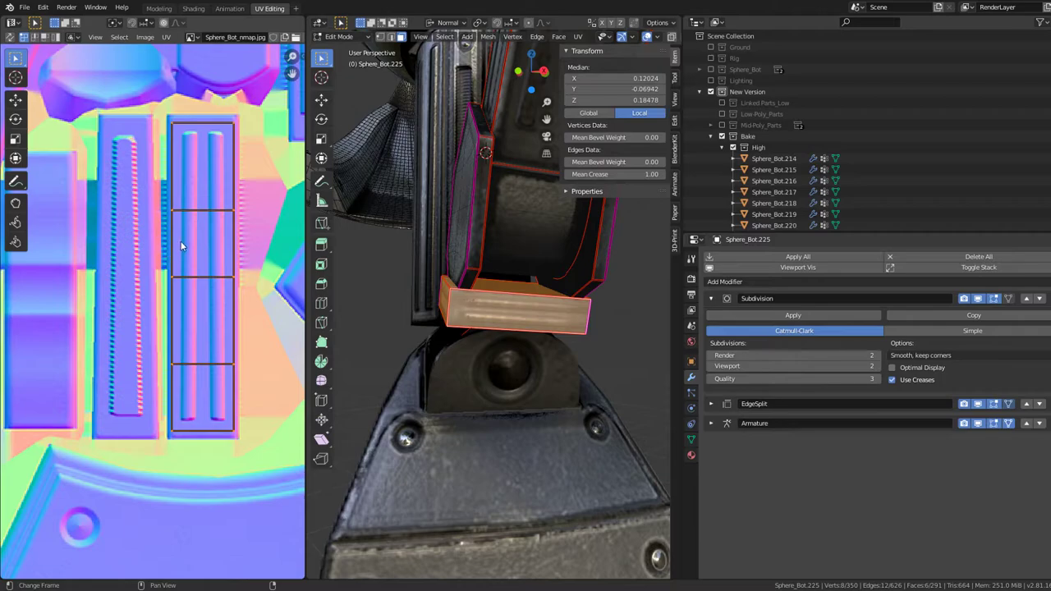
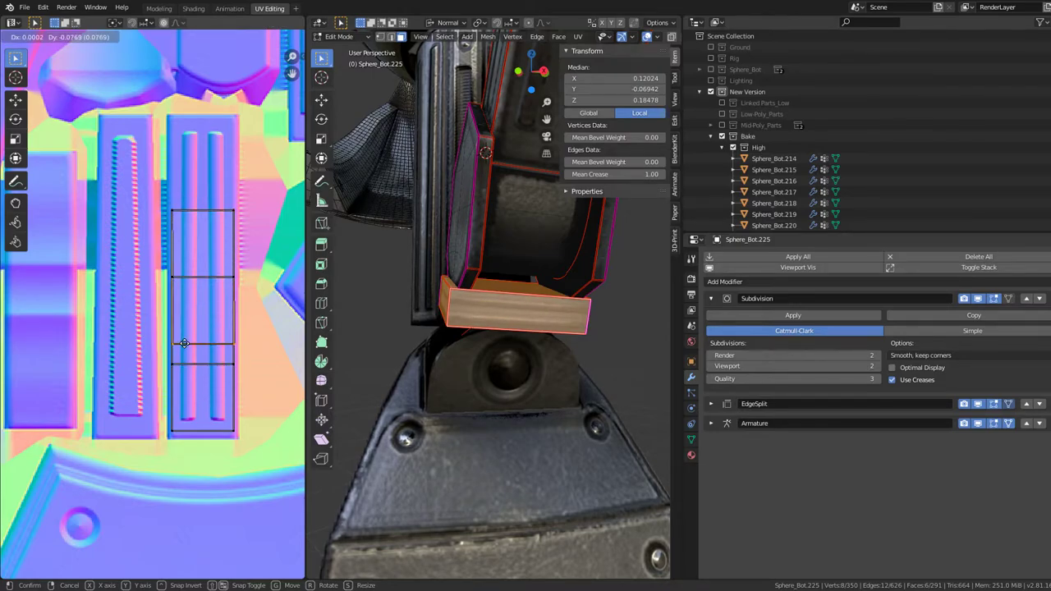
- Finalize the Sphere_Bot.225 UV placement over the ridged strip of the normal-map atlas
left_click(184, 369)
key("b")
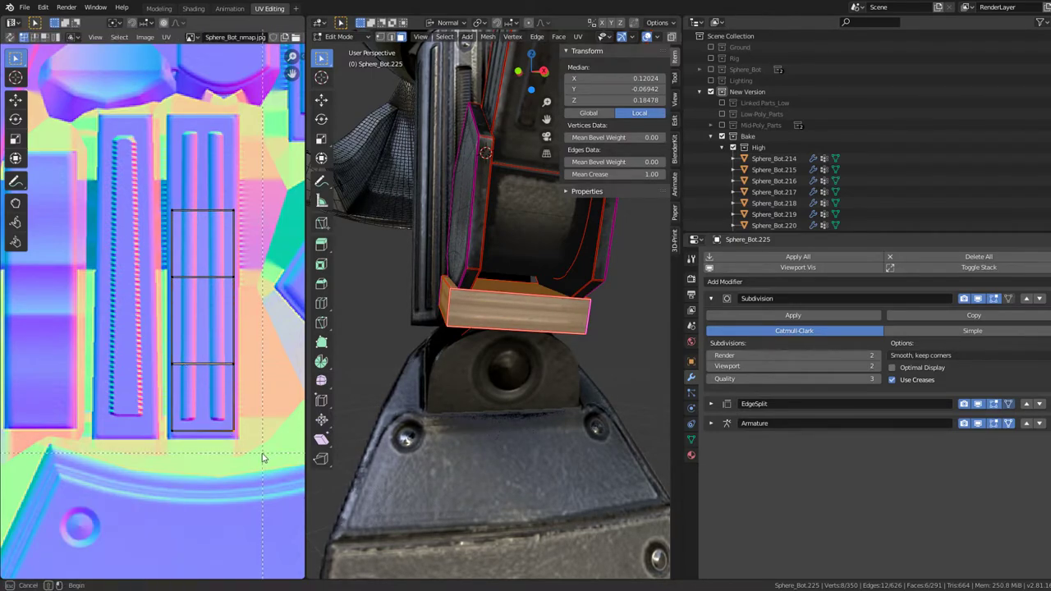
left_click(142, 188)
- Return to Object Mode, turn the view to the hexagonal part and deselect everything
key("Tab")
mouse_move(555, 313)
middle_mouse_down()
mouse_move(356, 321)
mouse_move(404, 277)
mouse_move(554, 300)
mouse_move(408, 340)
mouse_move(474, 368)
mouse_move(518, 367)
mouse_move(418, 424)
mouse_move(364, 298)
mouse_move(435, 315)
mouse_move(460, 379)
mouse_move(486, 368)
mouse_move(440, 333)
mouse_move(492, 333)
middle_mouse_up()
scroll(555, 301, "up", 2)
key("alt+a")
- Frame and inspect the Sphere_Bot.226 arm from below, then hide it
scroll(509, 332, "down", 2)
scroll(511, 331, "down", 2)
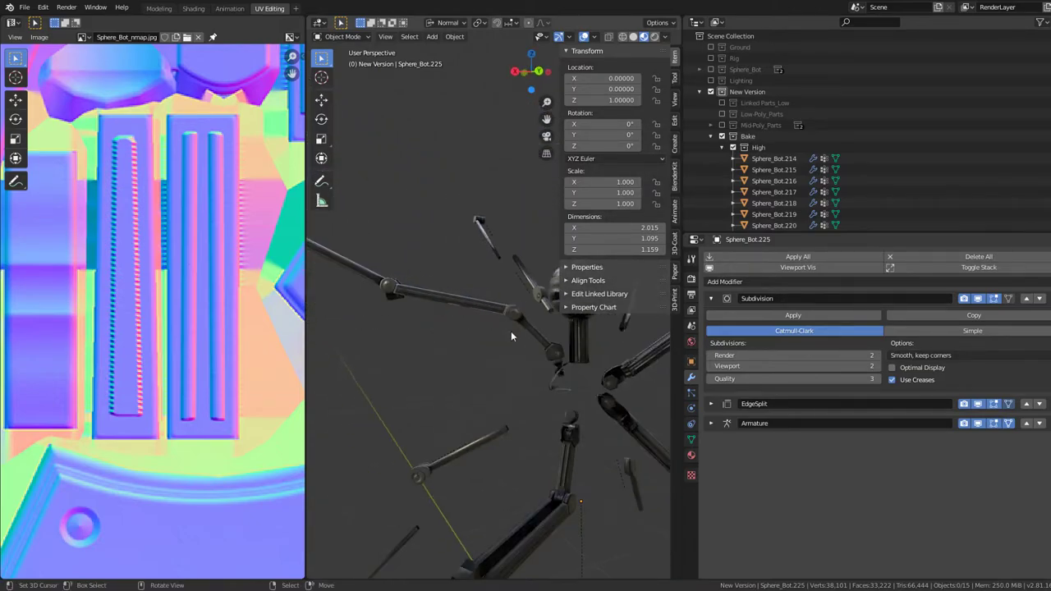
scroll(509, 293, "up", 1)
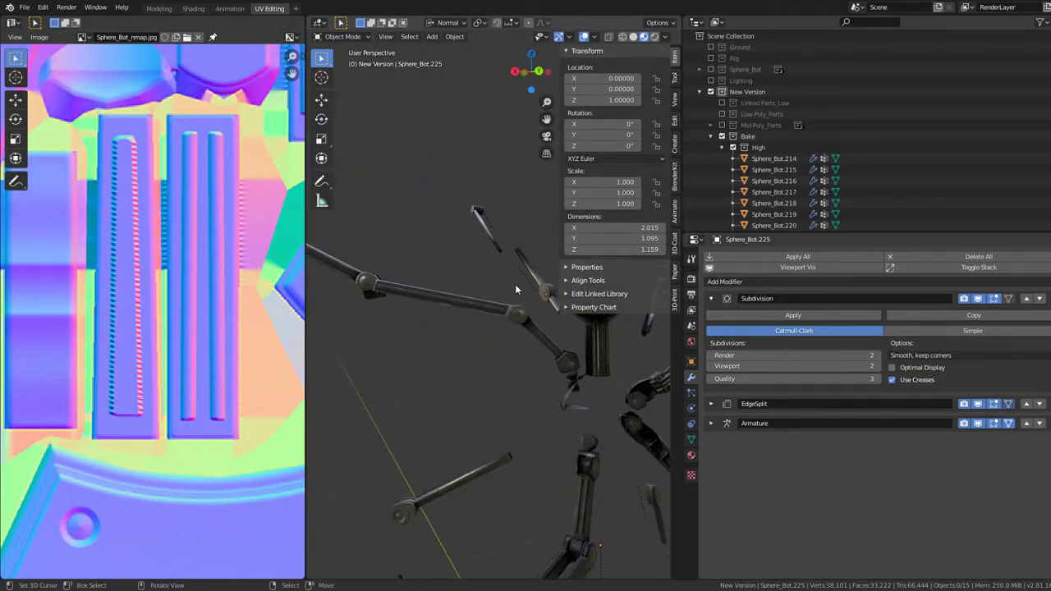
scroll(499, 359, "down", 2)
scroll(493, 359, "down", 2)
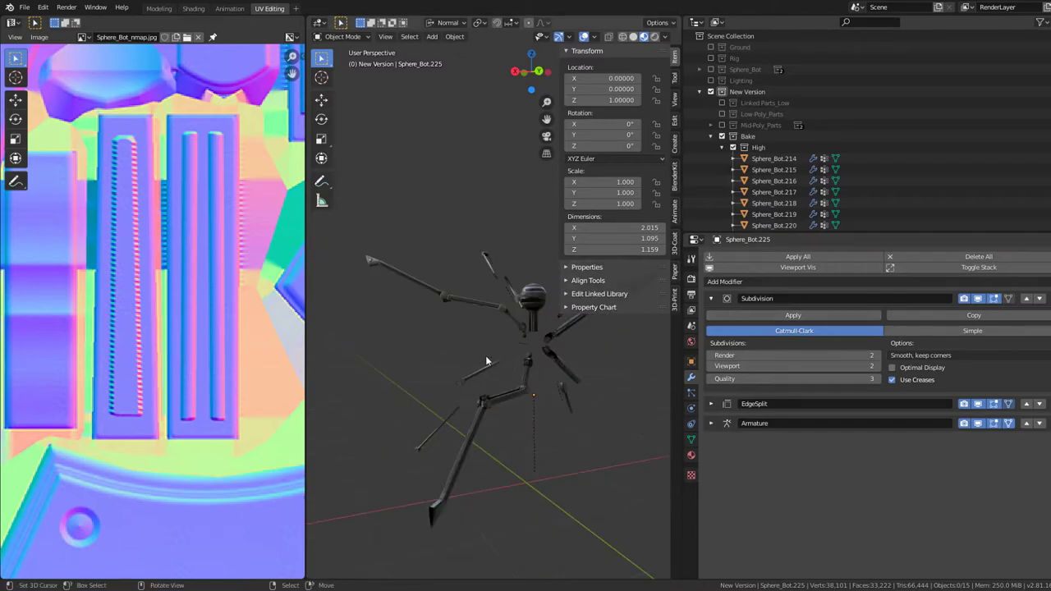
key("KP_Decimal")
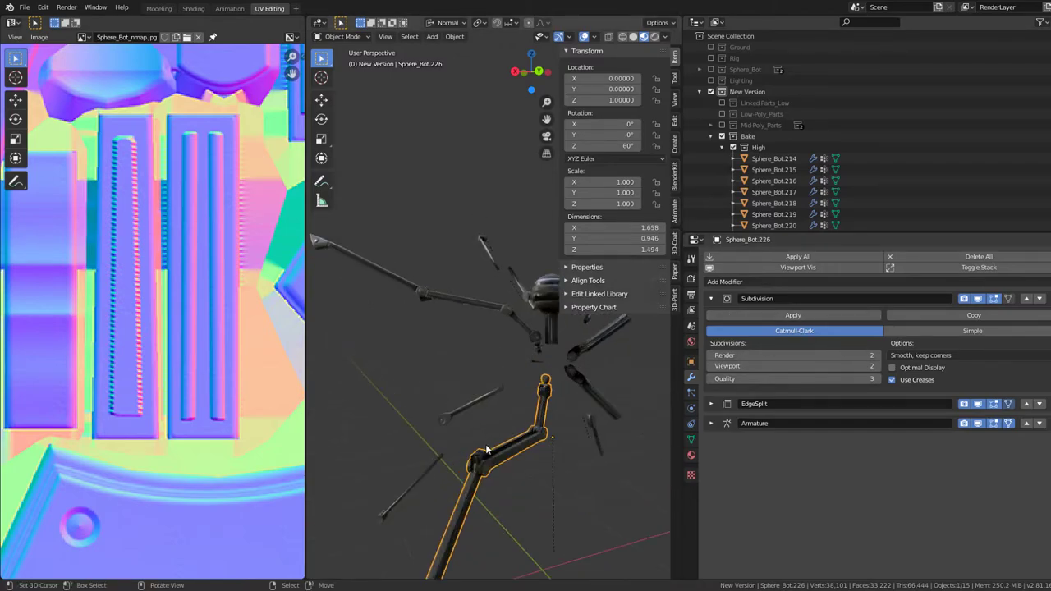
mouse_move(453, 296)
middle_mouse_down()
mouse_move(499, 247)
mouse_move(469, 343)
mouse_move(417, 380)
mouse_move(457, 321)
mouse_move(564, 315)
mouse_move(324, 322)
mouse_move(359, 307)
mouse_move(377, 265)
mouse_move(392, 280)
mouse_move(355, 347)
mouse_move(691, 307)
middle_mouse_up()
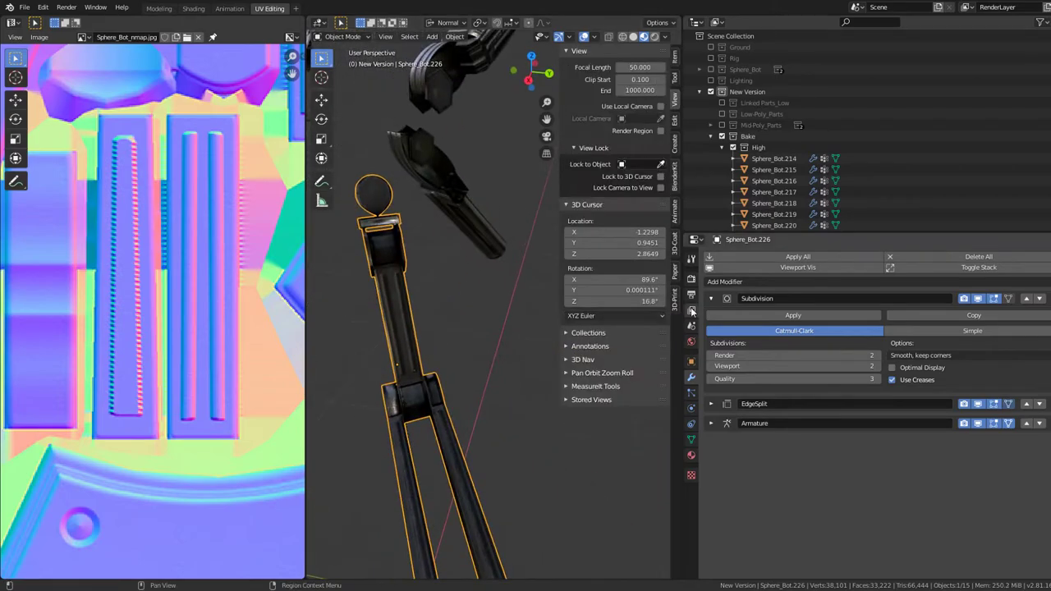
mouse_move(514, 224)
middle_mouse_down()
mouse_move(491, 314)
mouse_move(438, 258)
mouse_move(426, 332)
mouse_move(422, 298)
mouse_move(457, 367)
mouse_move(386, 304)
mouse_move(496, 323)
mouse_move(487, 344)
mouse_move(502, 363)
mouse_move(378, 367)
mouse_move(376, 358)
mouse_move(476, 350)
mouse_move(509, 465)
mouse_move(500, 363)
middle_mouse_up()
key("h")
- Select lower arm piece Sphere_Bot.220 and briefly show, then re-hide, the Mid collection
left_click(474, 371)
scroll(454, 365, "up", 5)
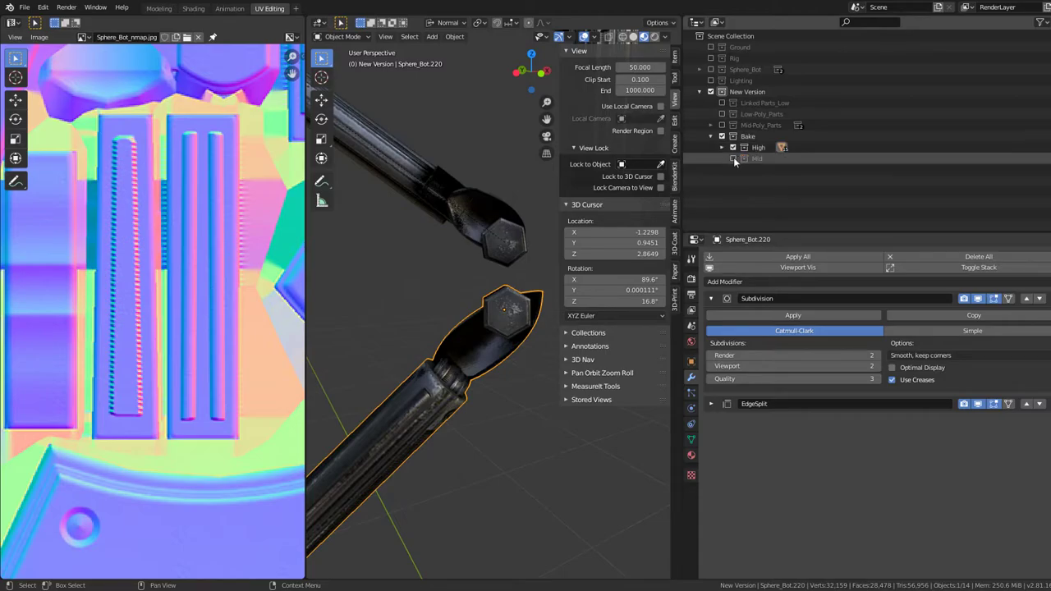
left_click(734, 157)
mouse_move(493, 312)
middle_mouse_down()
mouse_move(414, 250)
mouse_move(460, 246)
middle_mouse_up()
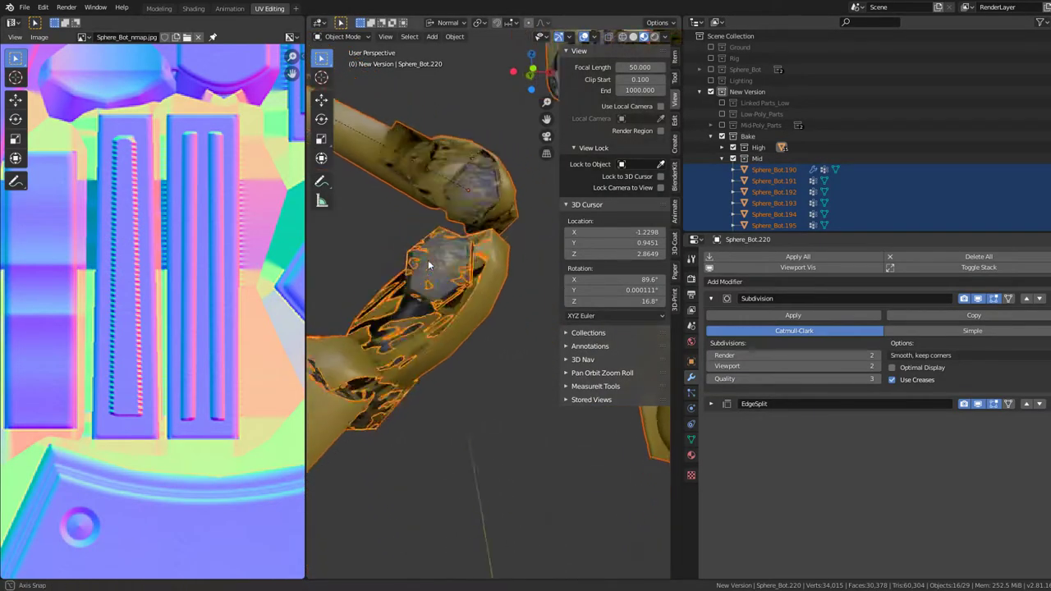
left_click(734, 158)
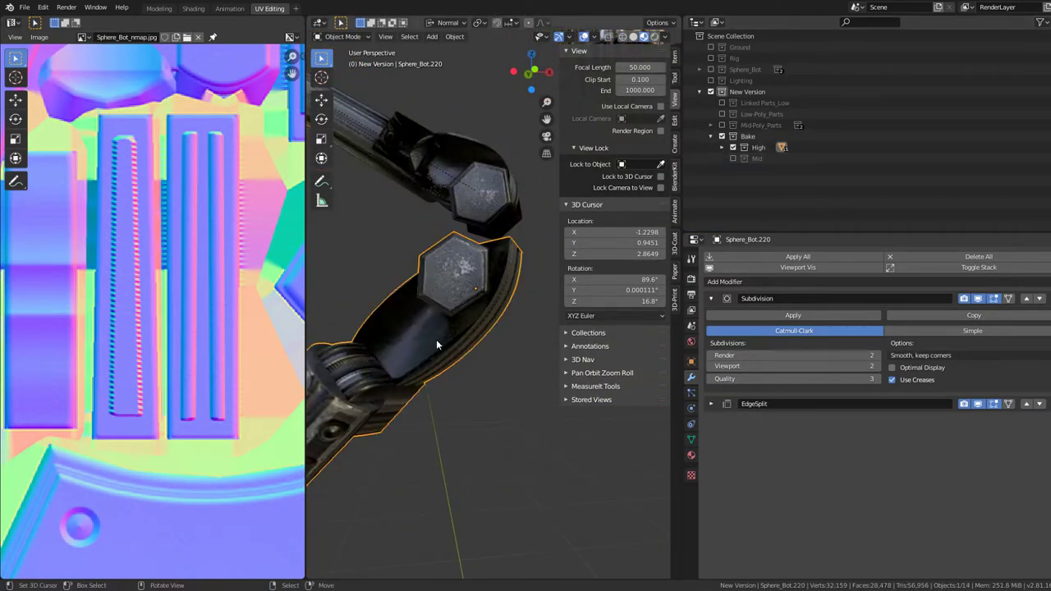
- Select the seam-bounded hexagonal cap of Sphere_Bot.220 and unwrap it
key("Tab")
key("l")
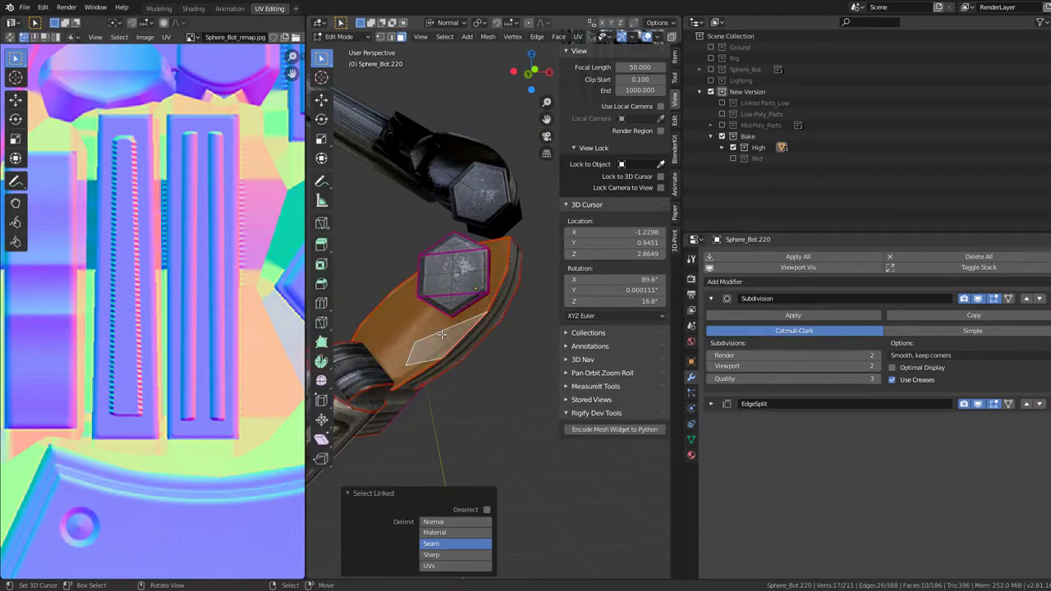
middle_click_drag(473, 299, 346, 295)
key("KP_Decimal")
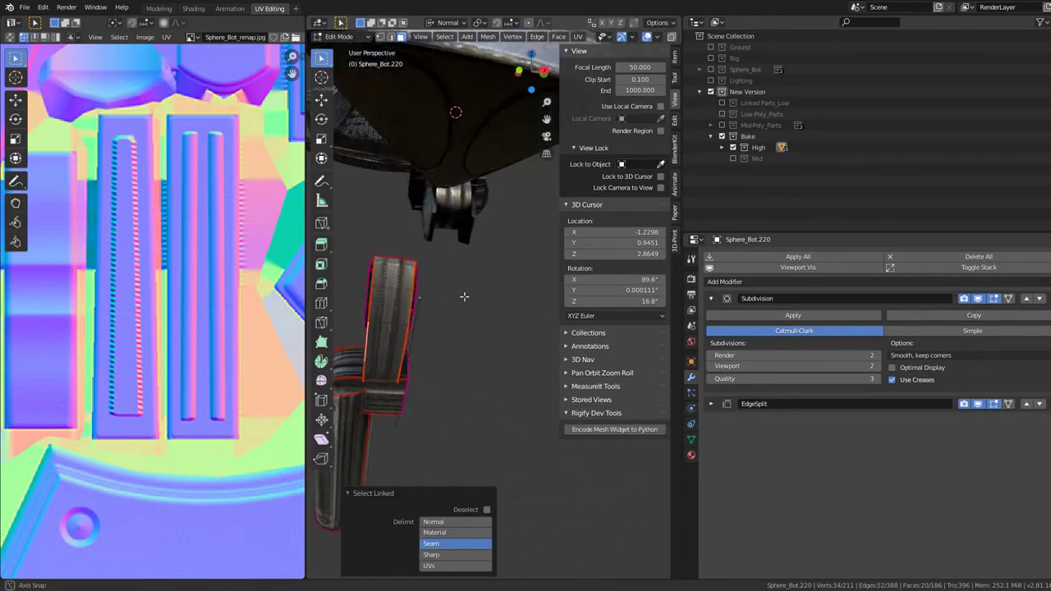
scroll(180, 312, "down", 3)
scroll(181, 312, "down", 3)
scroll(180, 312, "down", 1)
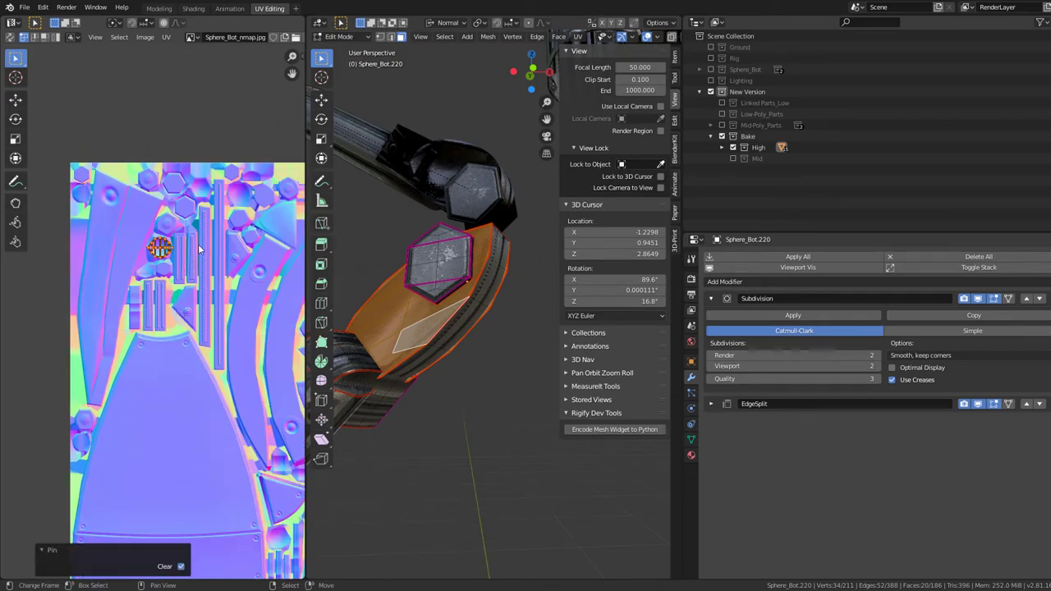
key("e")
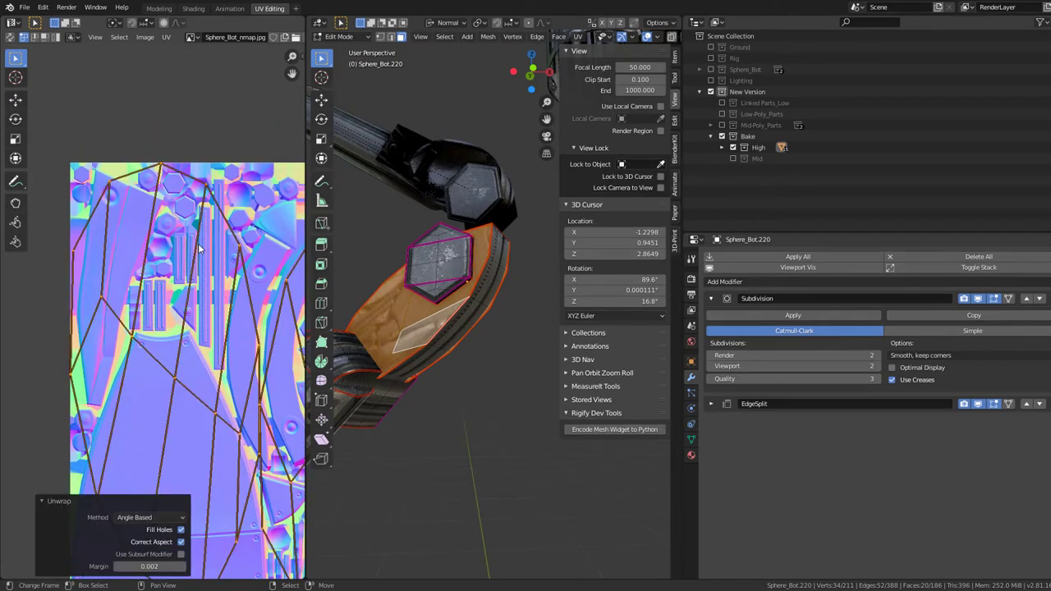
scroll(202, 240, "down", 2)
scroll(203, 234, "down", 2)
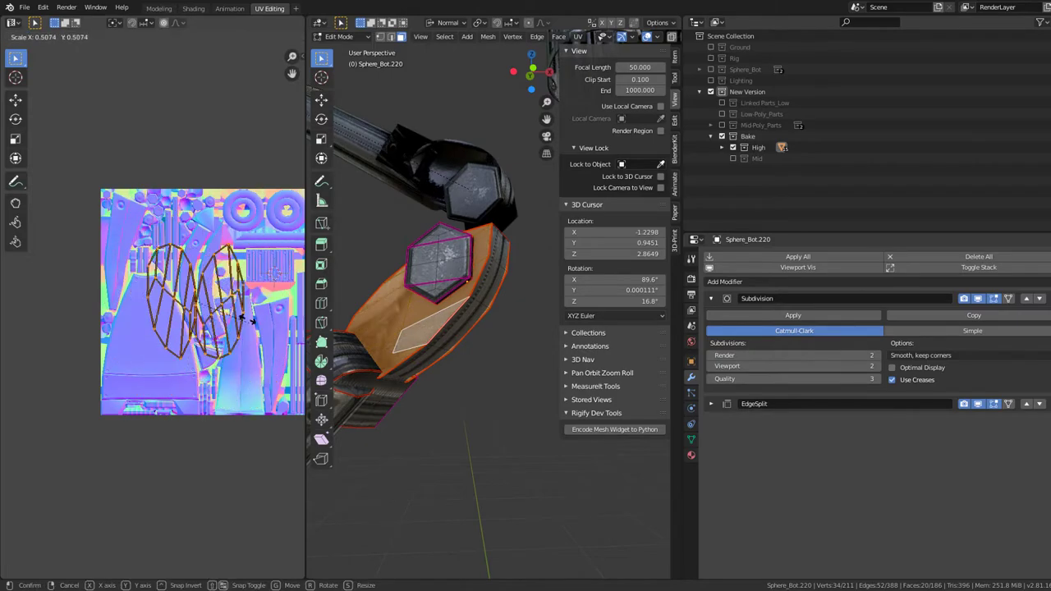
middle_click_drag(394, 320, 436, 288)
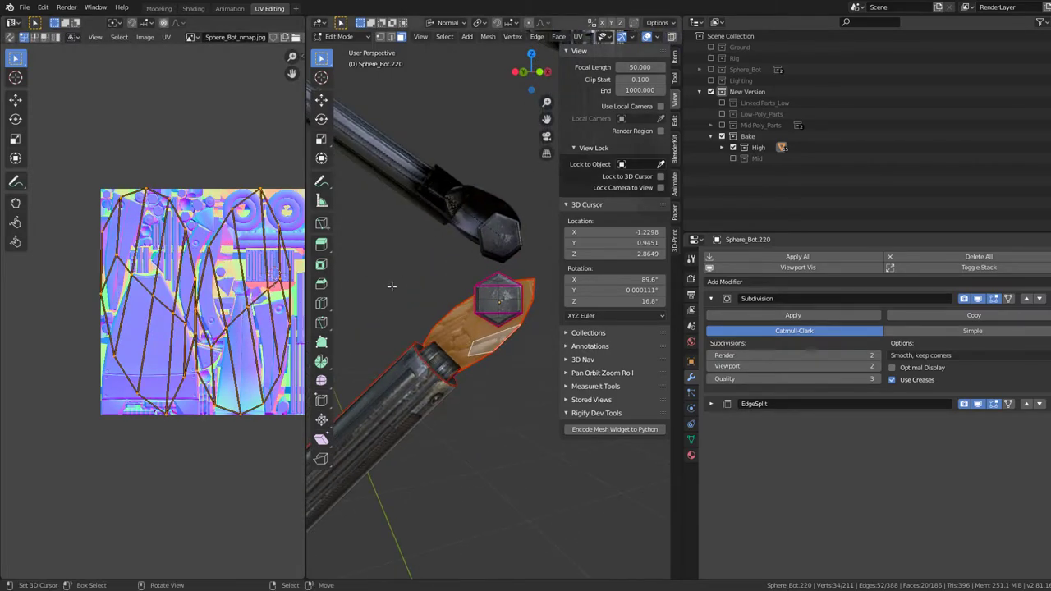
- Shrink the unwrapped cap islands to about 0.13 and check the object in Object Mode
key("s")
left_click(210, 310)
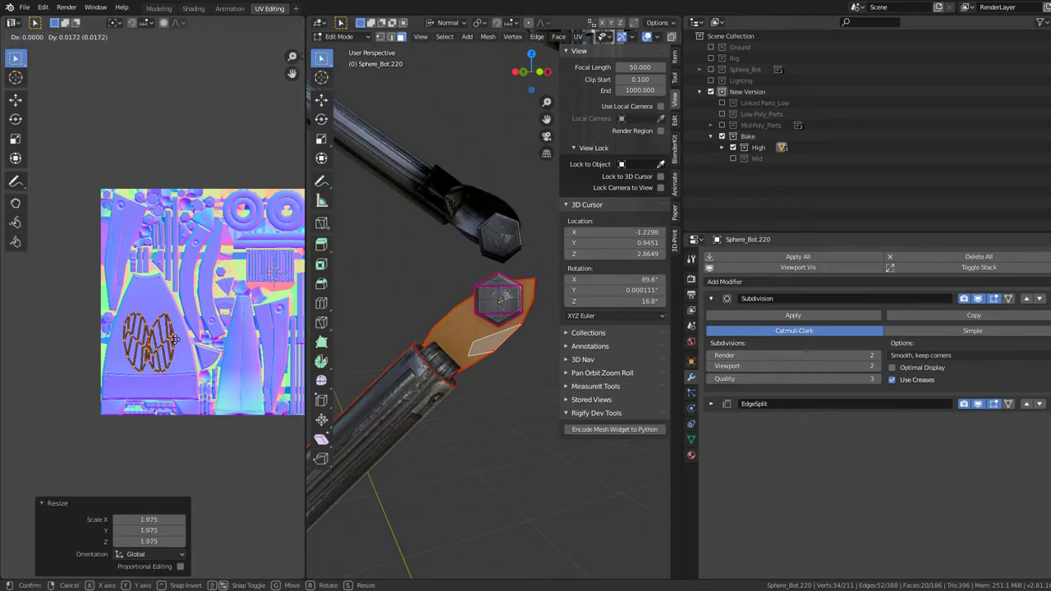
left_click(168, 338)
key("Tab")
mouse_move(435, 255)
middle_mouse_down()
mouse_move(488, 287)
mouse_move(359, 309)
mouse_move(435, 298)
mouse_move(436, 335)
mouse_move(325, 322)
mouse_move(428, 341)
middle_mouse_up()
- Scale the cap islands to 0.318 and move them toward a bolt region
key("Tab")
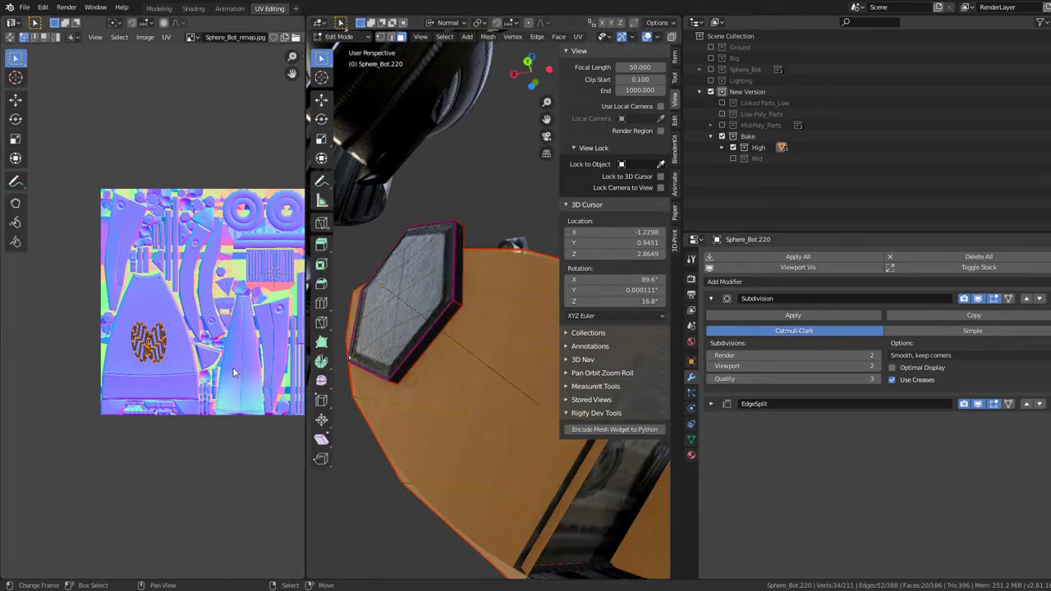
left_click(168, 355)
scroll(177, 341, "up", 2)
key("g")
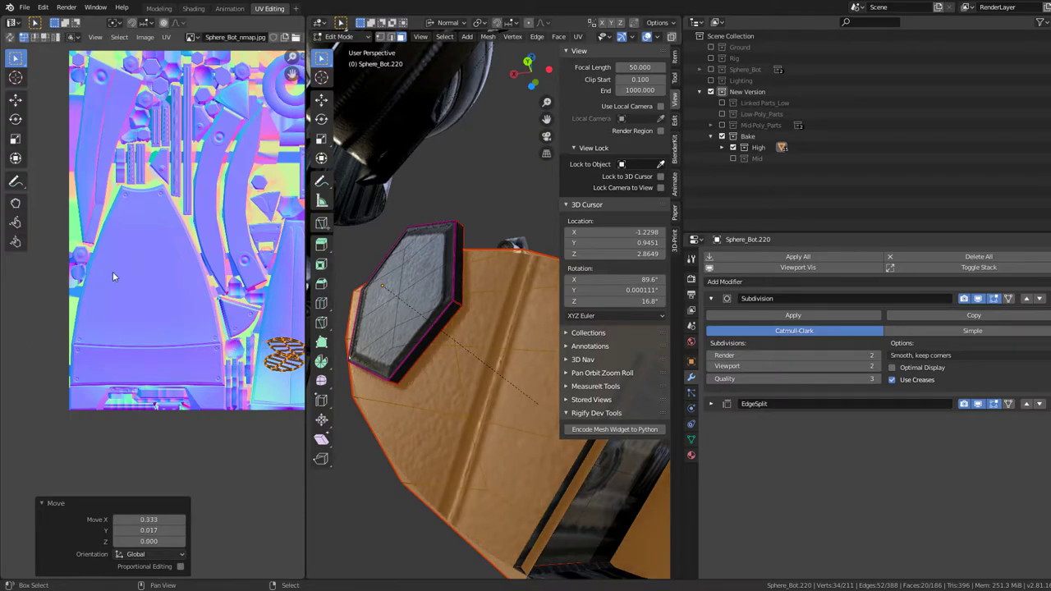
scroll(113, 277, "up", 2)
key("g")
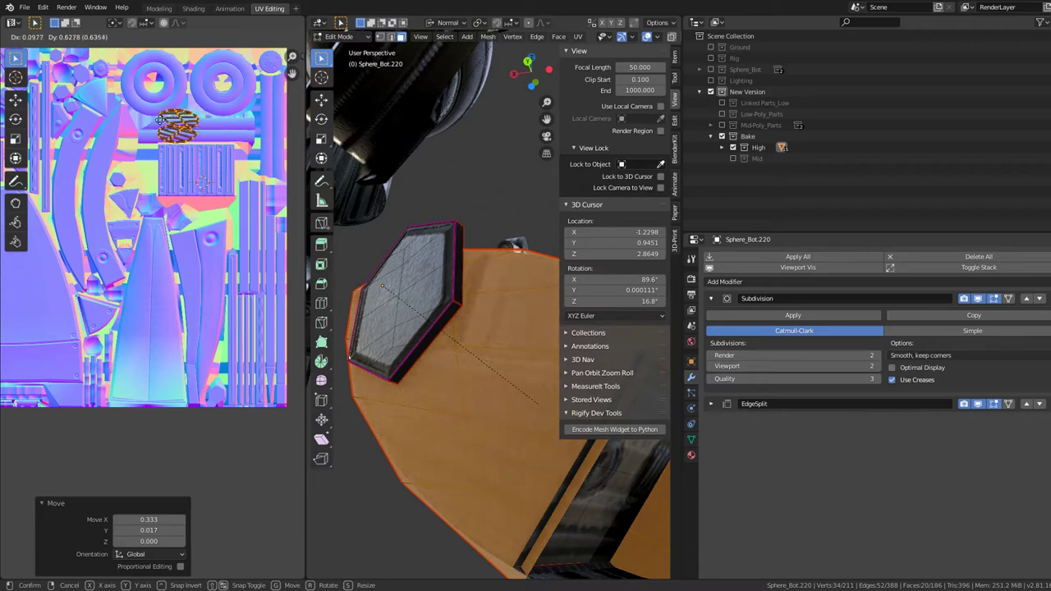
left_click(159, 119)
- Fit the islands onto the round bolt area: scale 0.641, rotation −12.6°
scroll(164, 206, "up", 3)
key("g")
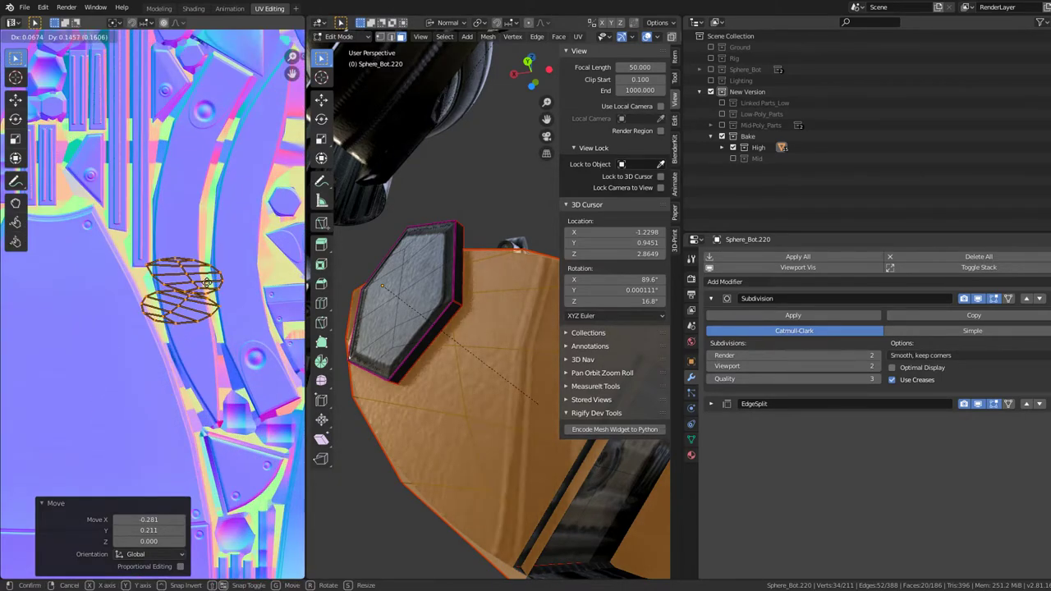
left_click(195, 346)
left_click(191, 328)
scroll(190, 327, "up", 2)
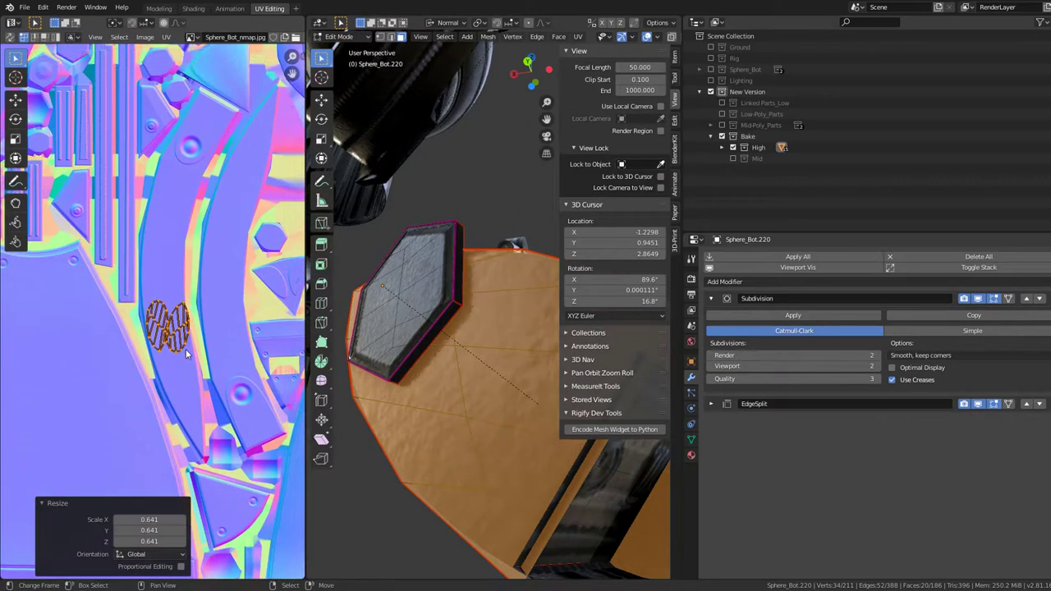
key("g")
left_click(200, 305)
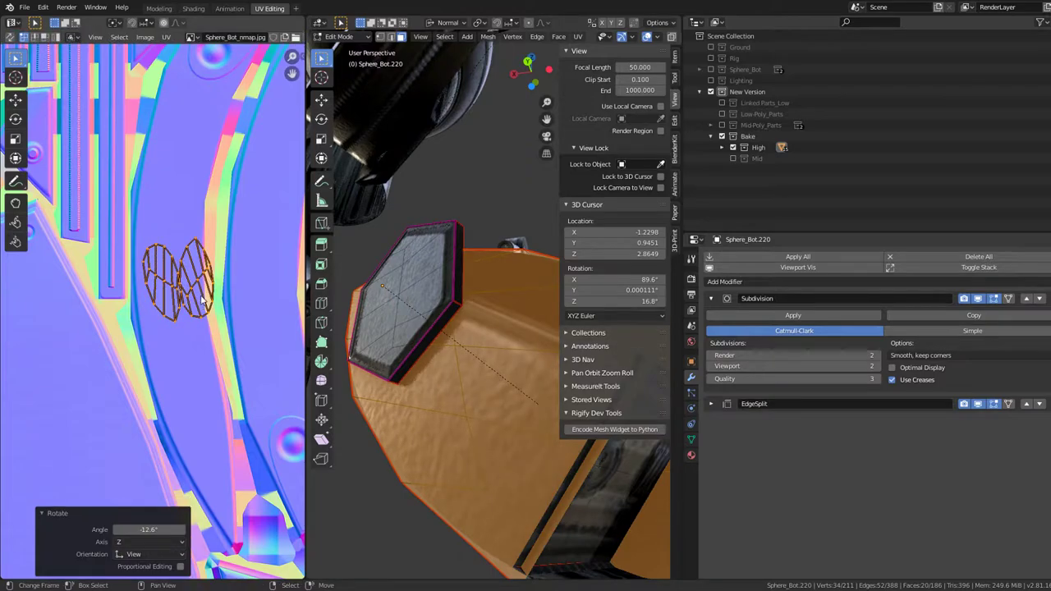
- Move a single disc island up and to the left on the atlas
middle_click_drag(477, 339, 532, 347)
left_click(220, 283)
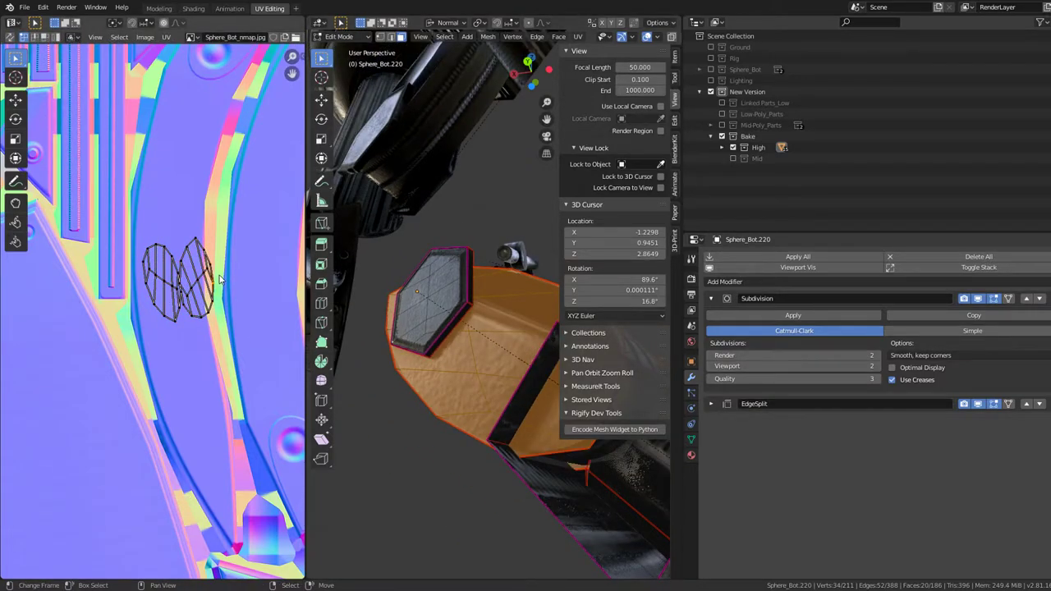
key("l")
key("g")
left_click(194, 208)
- Switch to the hexagonal part Sphere_Bot.215 and frame it in the view
key("Tab")
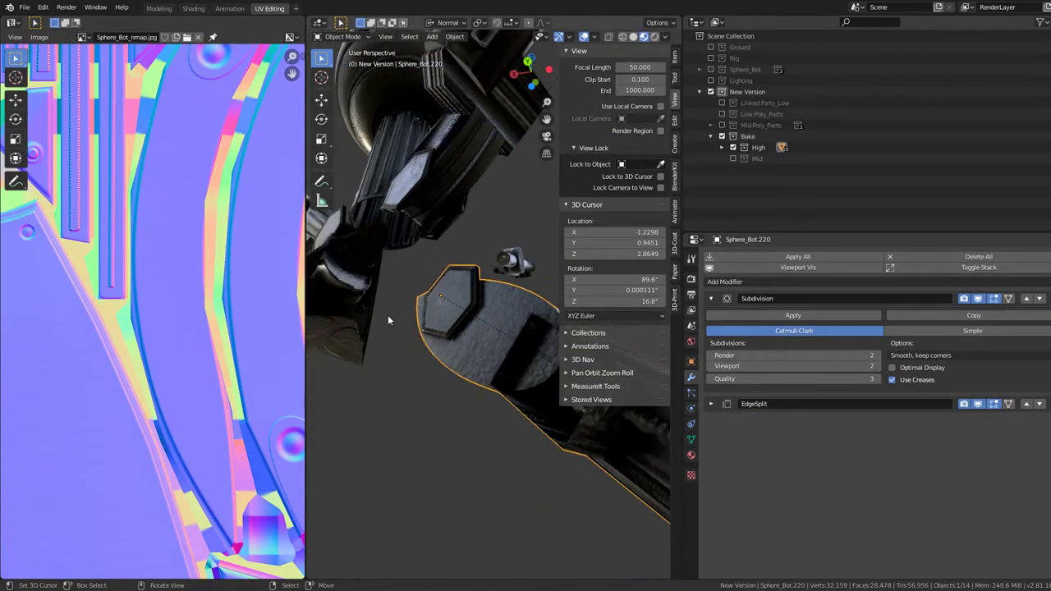
mouse_move(388, 315)
middle_mouse_down()
mouse_move(433, 356)
mouse_move(513, 348)
mouse_move(493, 407)
mouse_move(487, 396)
mouse_move(516, 326)
middle_mouse_up()
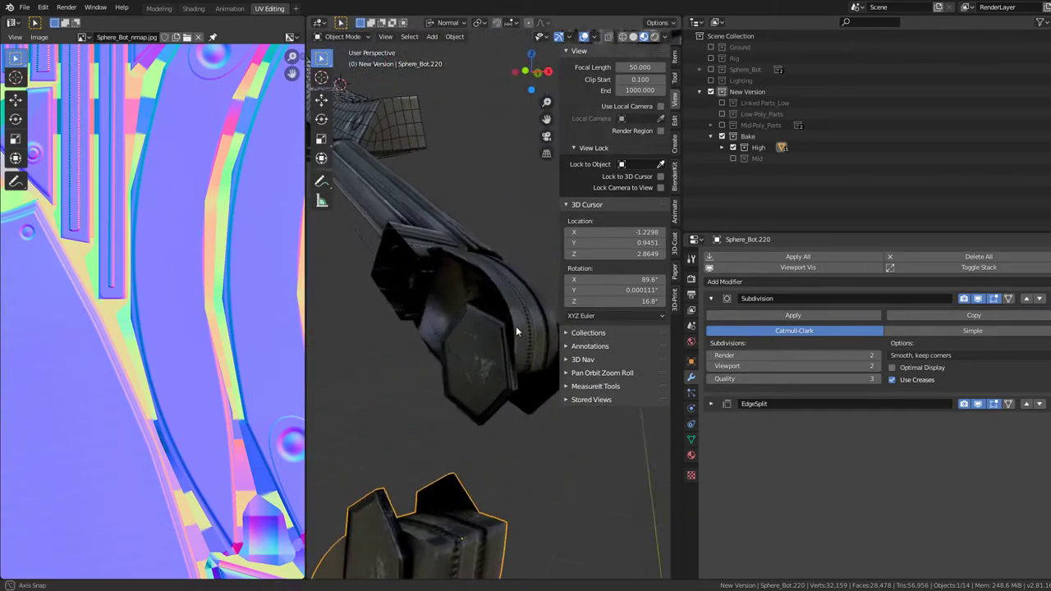
left_click(515, 326)
key("KP_Decimal")
scroll(444, 312, "down", 2)
- Select the seam-bounded cap of Sphere_Bot.215 and unwrap it
key("Tab")
left_click(448, 305)
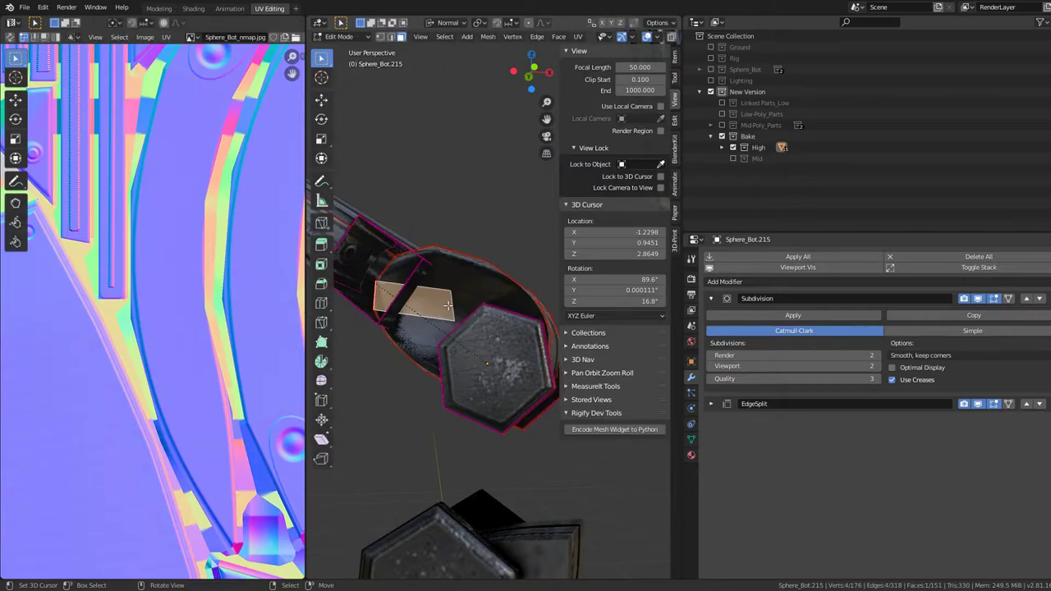
key("l")
middle_click_drag(448, 304, 458, 280)
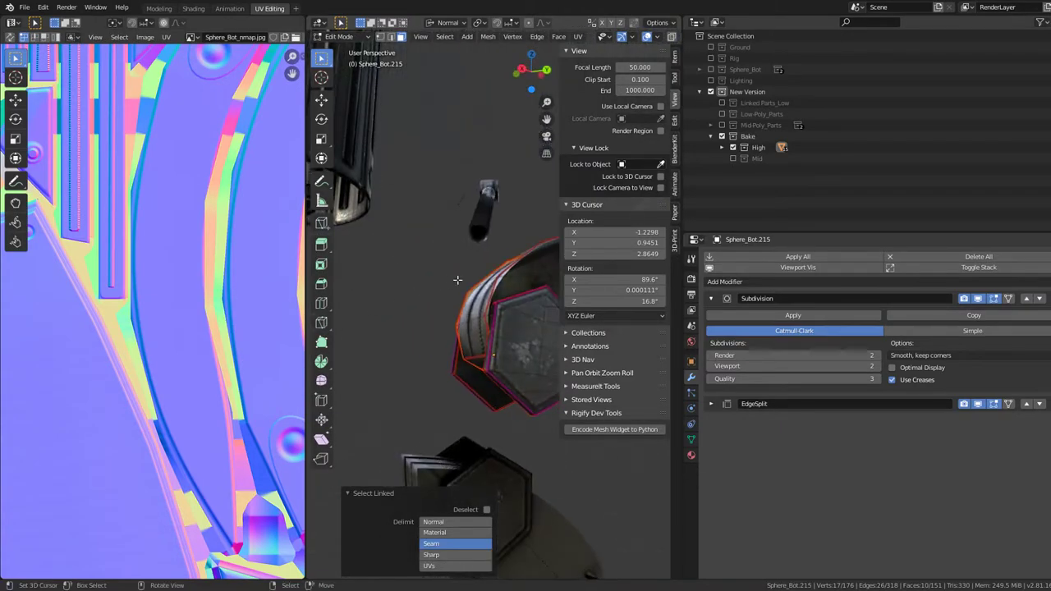
scroll(152, 302, "down", 5)
scroll(152, 302, "up", 2)
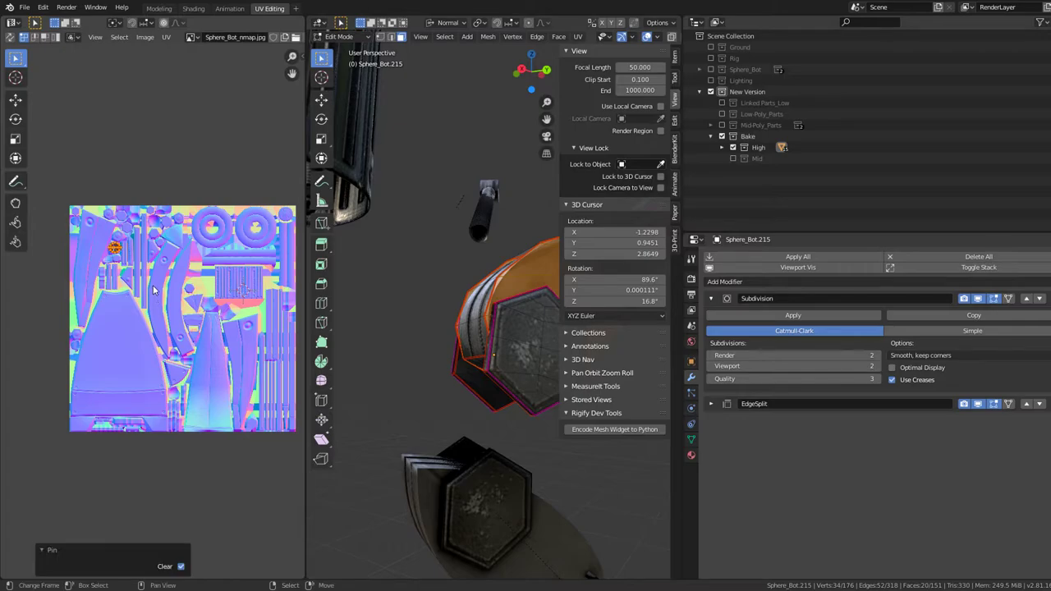
key("e")
left_click(201, 304)
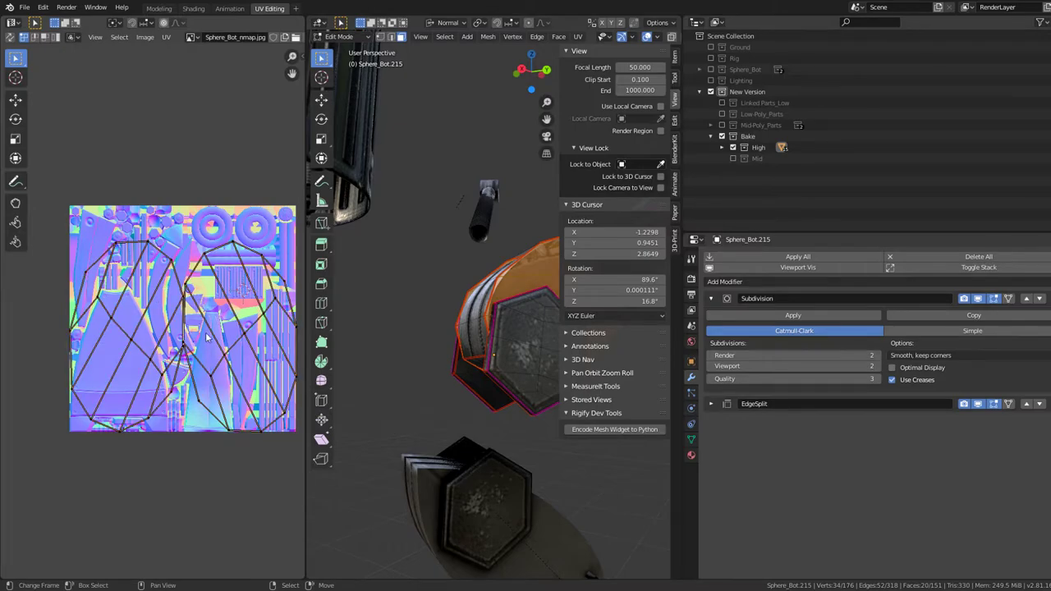
middle_click_drag(449, 322, 375, 351)
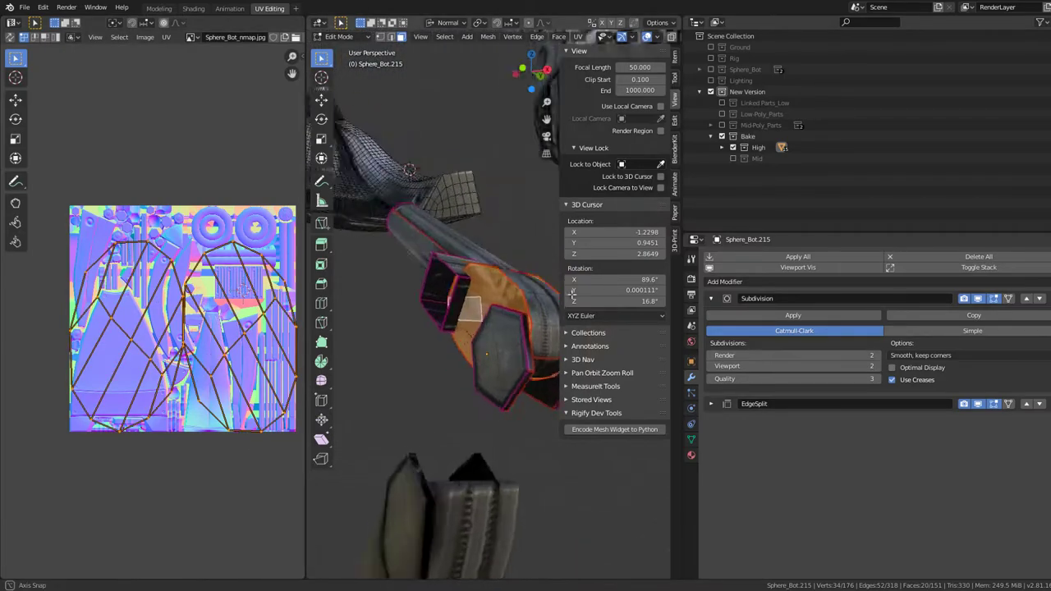
- Shrink the disc cap islands to 0.25 and move them across the atlas
type("as.25")
key("Return")
scroll(154, 353, "up", 2)
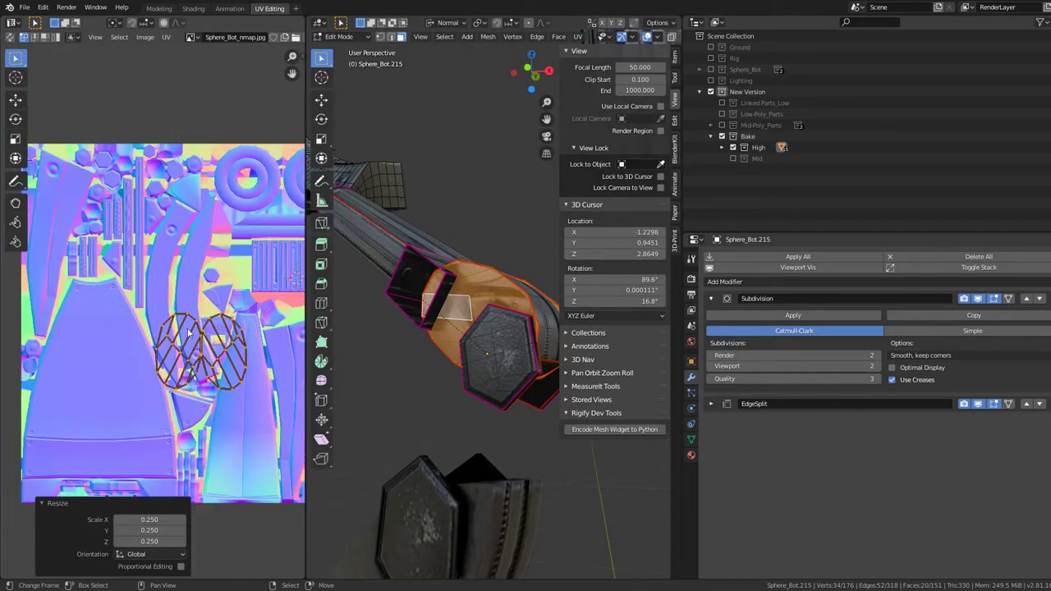
scroll(113, 416, "up", 3)
left_click(172, 257)
scroll(172, 257, "down", 2)
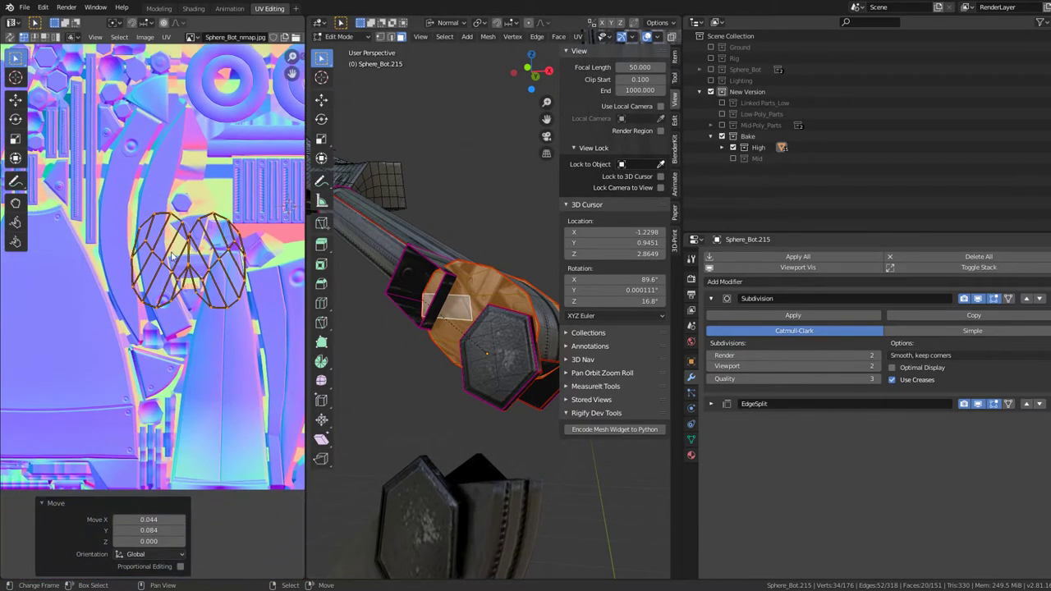
left_click(194, 283)
scroll(194, 283, "up", 3)
key("g")
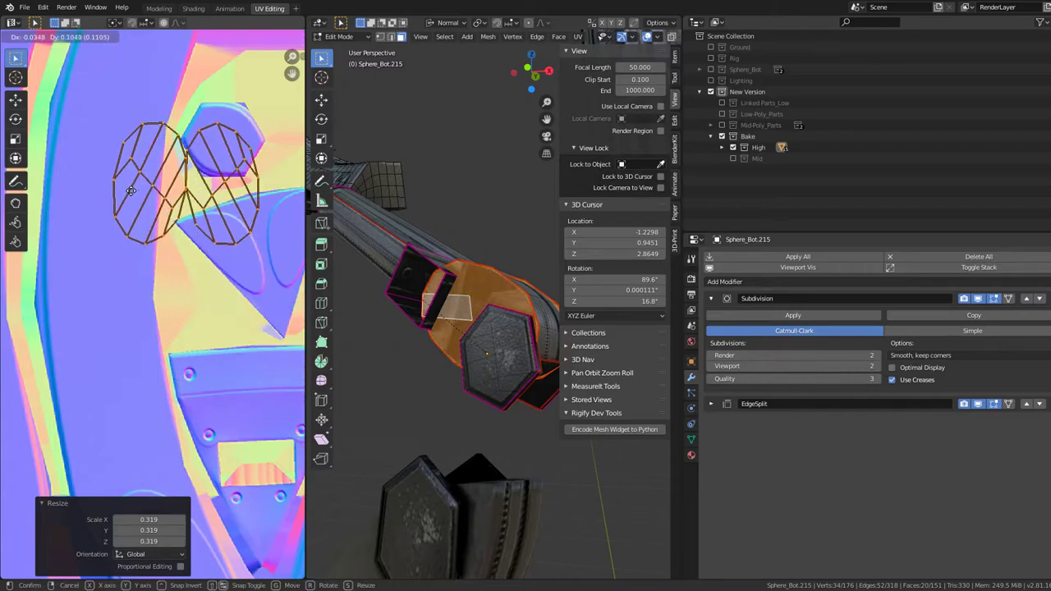
left_click(129, 162)
- Resize and rotate the disc islands to fit the bolt
key("s")
scroll(192, 342, "up", 2)
left_click(188, 257)
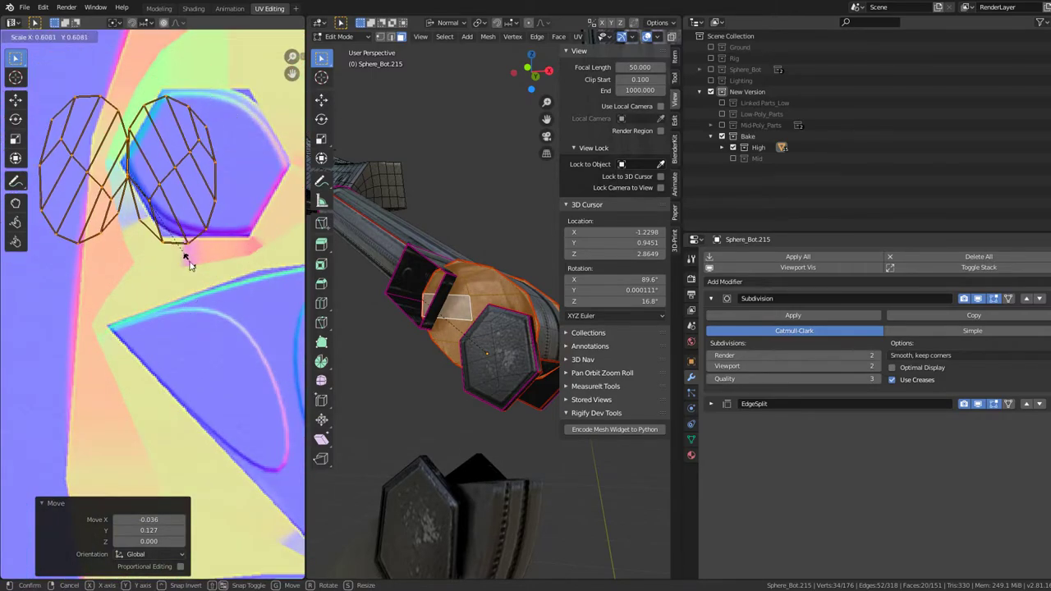
key("r")
left_click(244, 205)
scroll(193, 279, "down", 2)
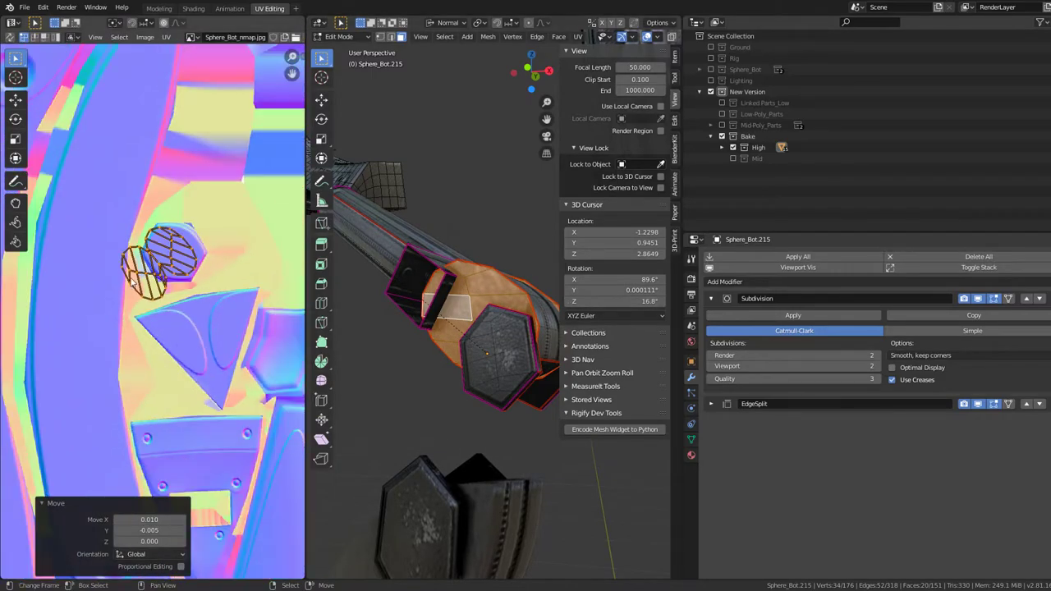
scroll(194, 279, "down", 2)
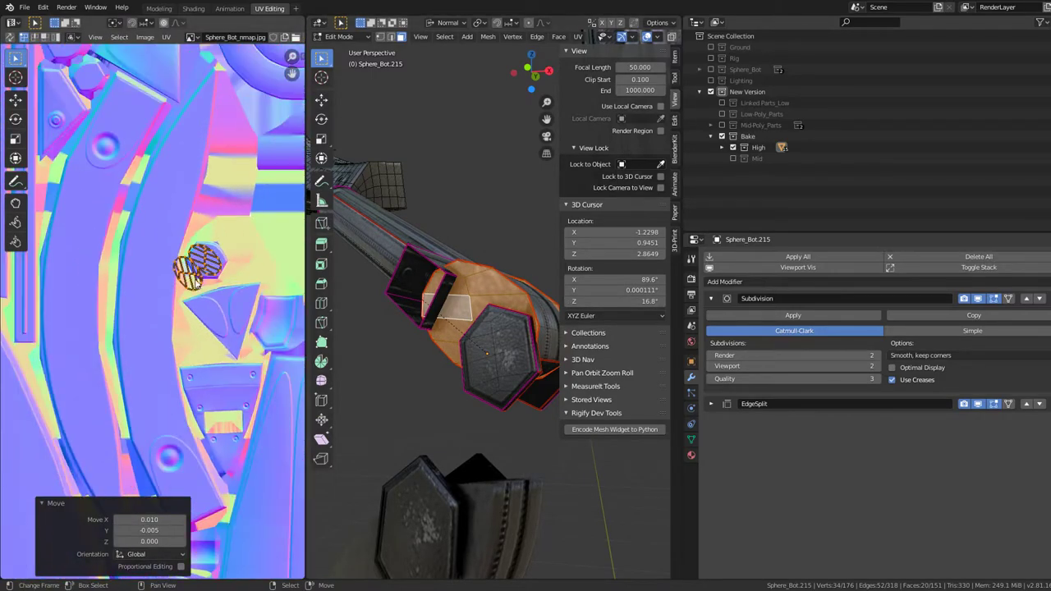
left_click(284, 385)
- Reposition and rotate the disc islands over the round bolt circle
scroll(246, 386, "up", 2)
scroll(246, 395, "up", 4)
key("r")
left_click(239, 410)
key("g")
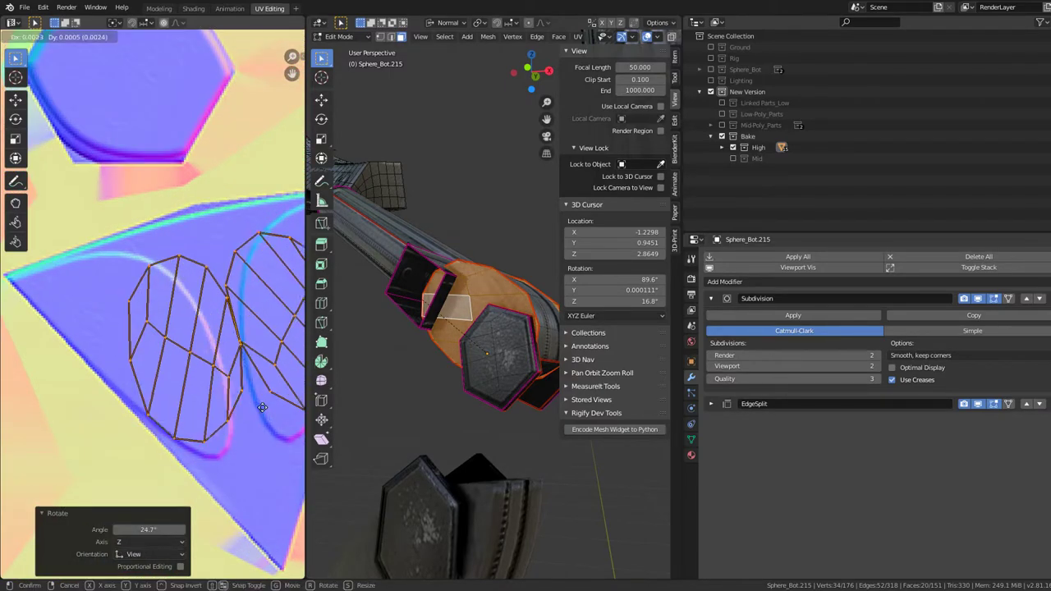
left_click(289, 405)
left_click(292, 379)
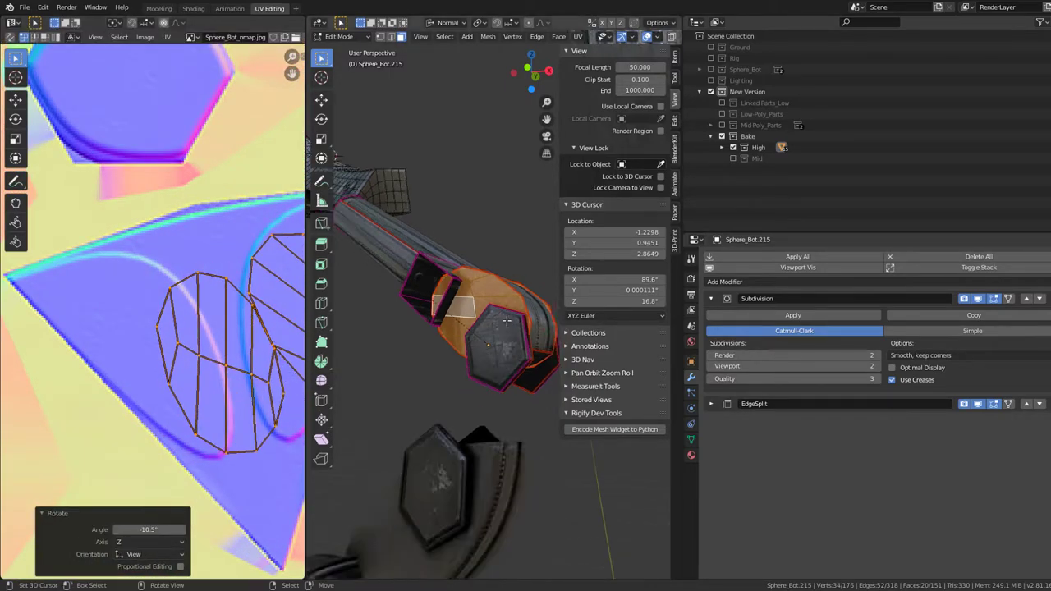
middle_click_drag(460, 345, 493, 329)
scroll(497, 329, "up", 2)
- Fine-tune the disc islands' rotation so they line up with the bolt
key("r")
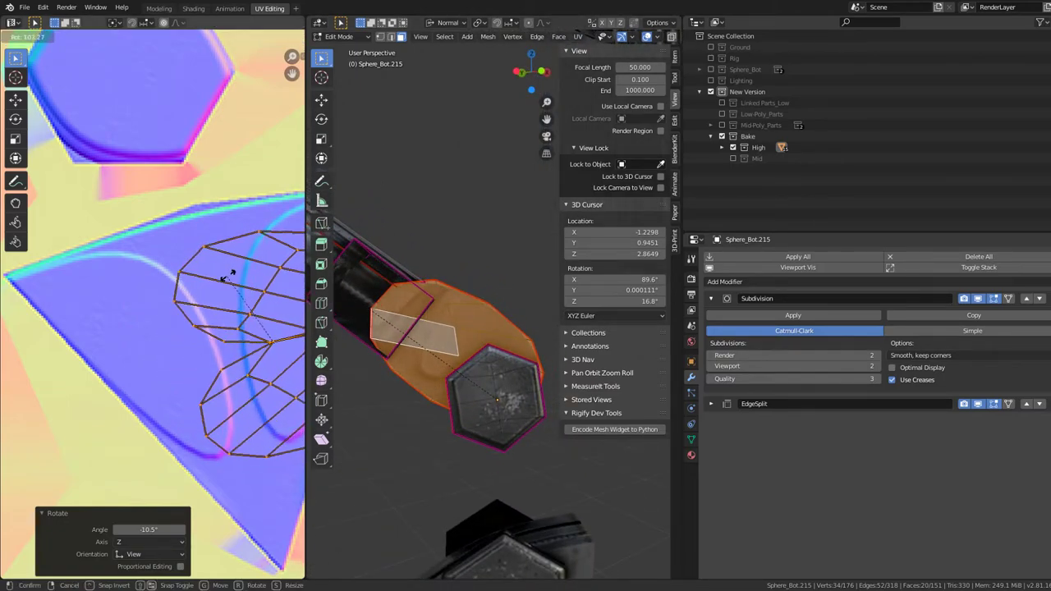
left_click(158, 343)
scroll(180, 410, "down", 2)
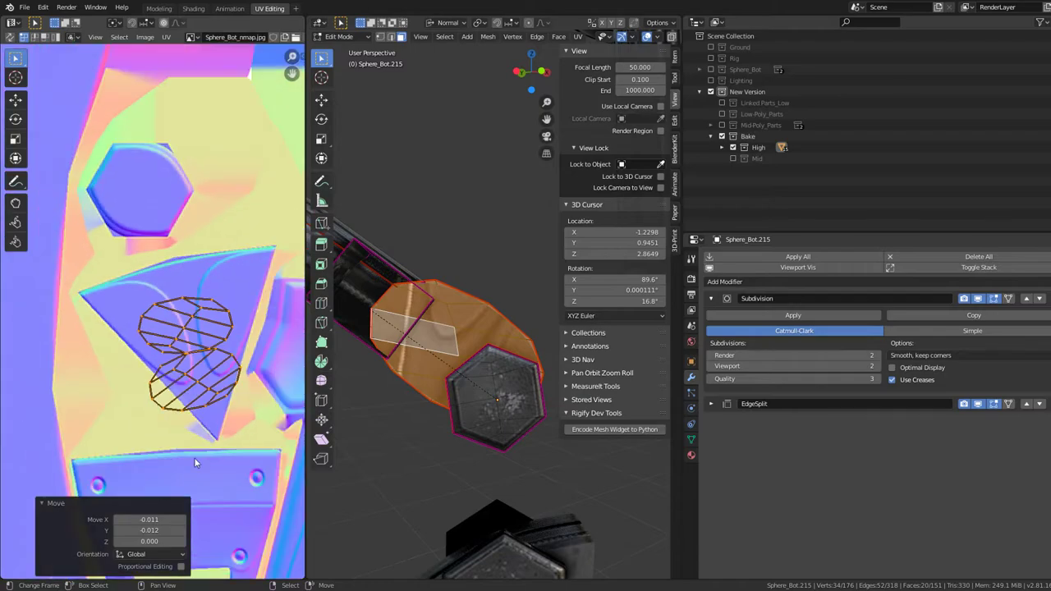
key("r")
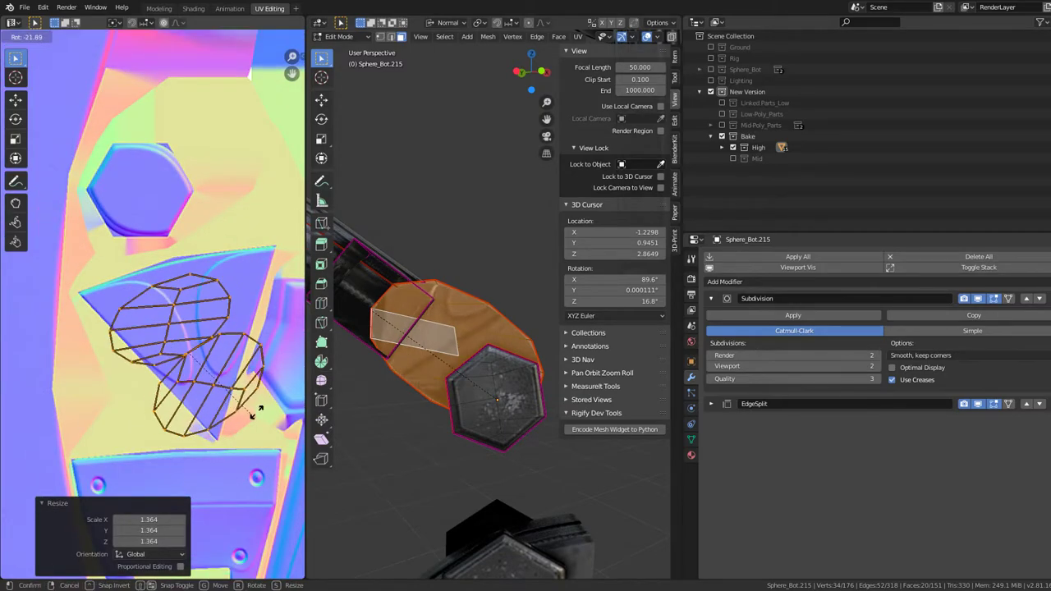
key("r")
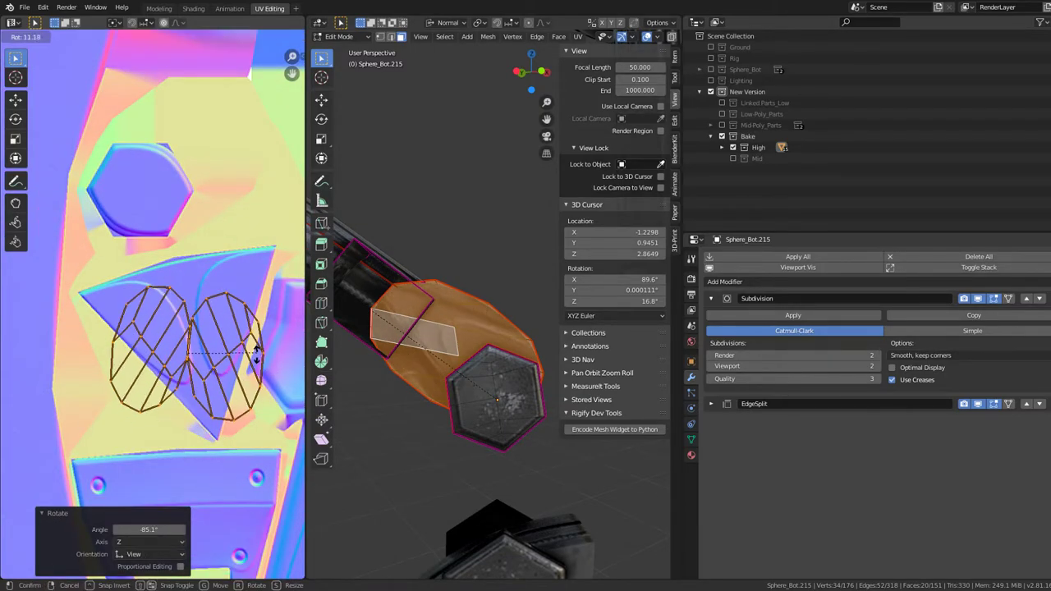
left_click(256, 352)
mouse_move(410, 329)
middle_mouse_down()
mouse_move(485, 294)
mouse_move(460, 312)
middle_mouse_up()
scroll(230, 371, "down", 3)
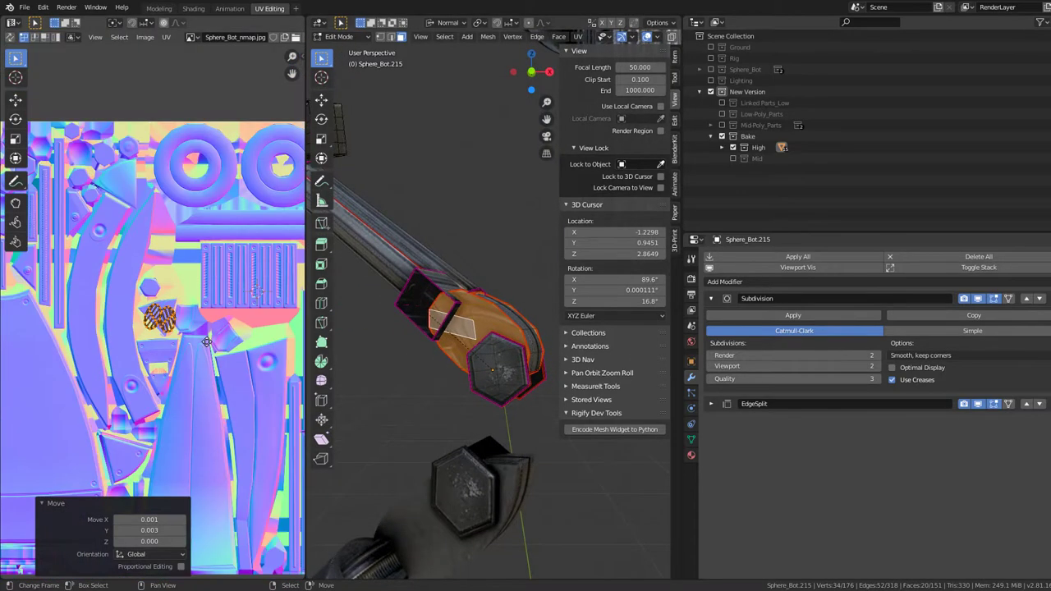
scroll(230, 371, "down", 2)
- Move the disc islands to another round bolt region and enlarge them
key("g")
scroll(256, 280, "up", 5)
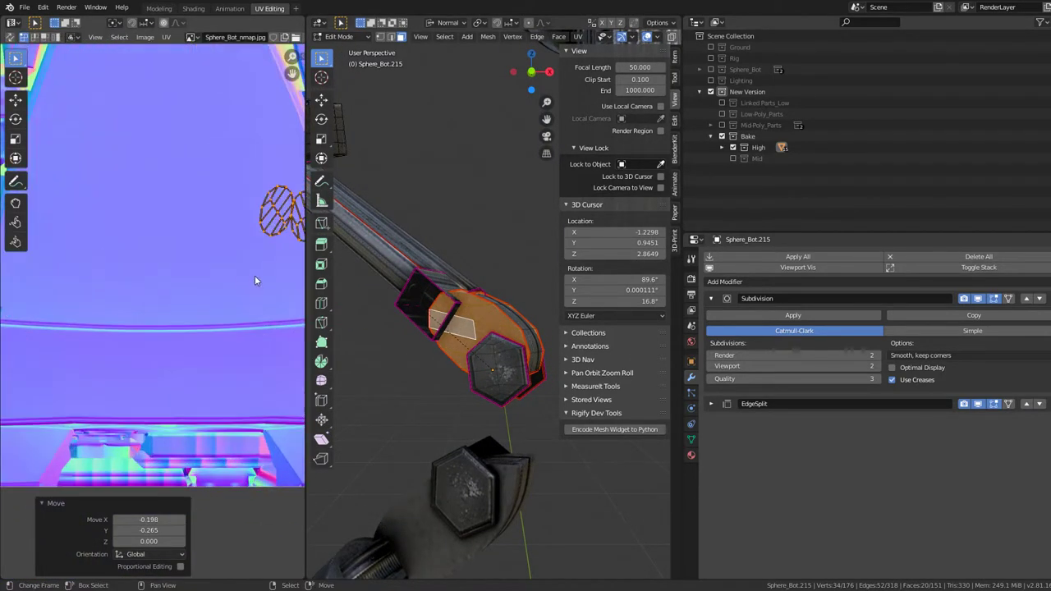
left_click(65, 456)
scroll(213, 367, "down", 2)
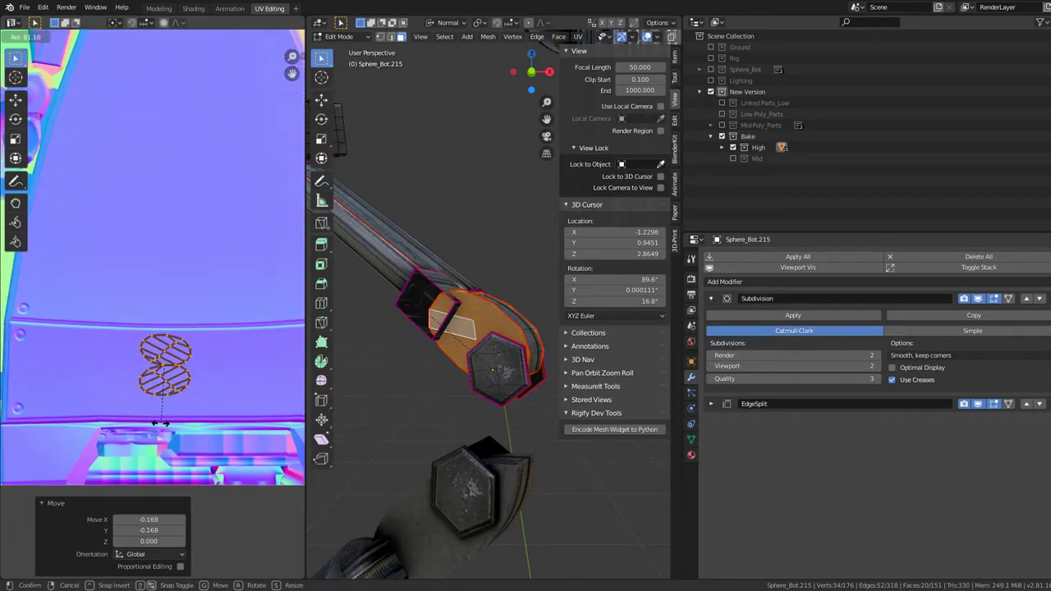
key("s")
left_click(214, 424)
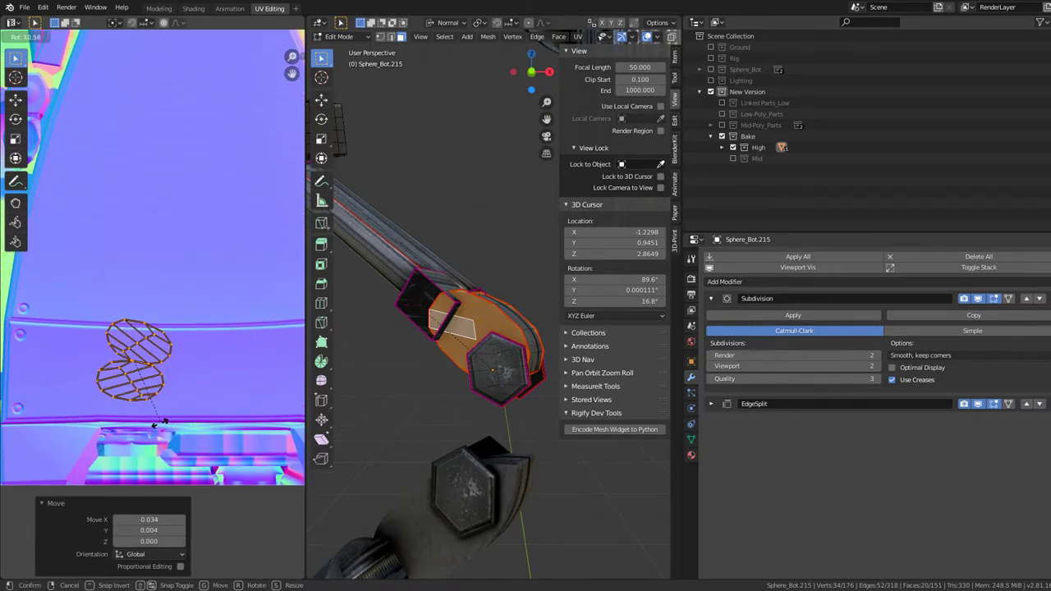
left_click(158, 422)
- Place the upper disc island beside the other one
left_click(160, 341)
key("l")
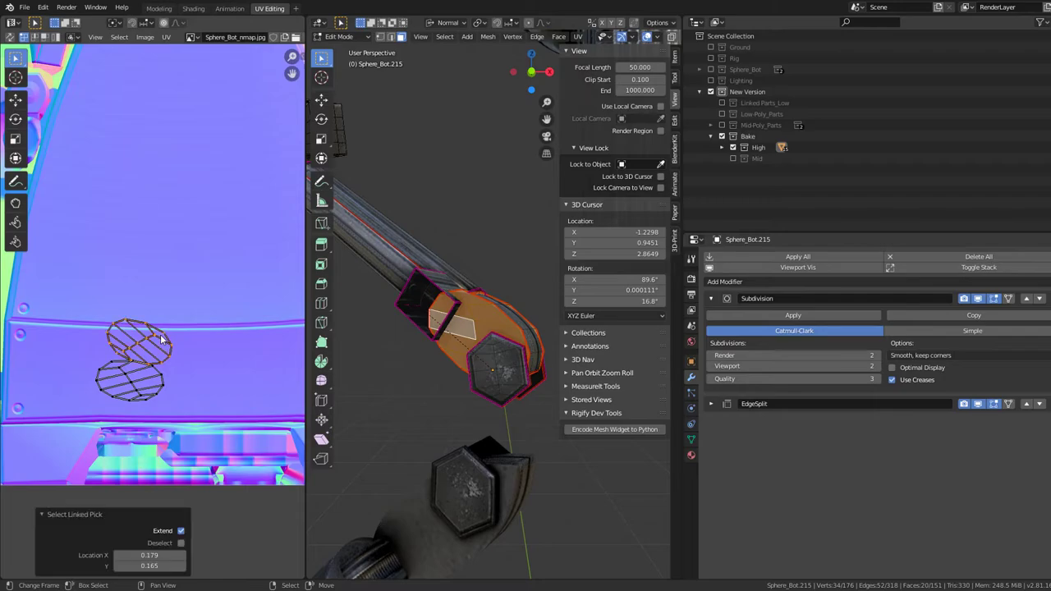
key("g")
left_click(239, 375)
- Review the finished arm part in Object Mode and narrow the UV editor to widen the 3D view
key("Tab")
middle_click_drag(497, 290, 447, 320)
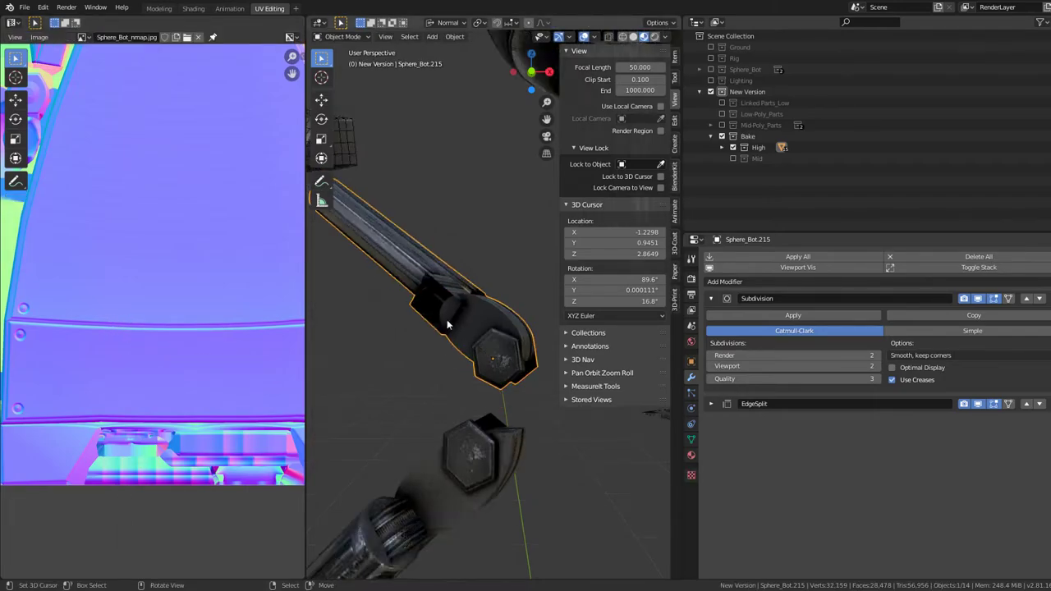
scroll(392, 299, "up", 4)
mouse_move(391, 299)
middle_mouse_down()
mouse_move(479, 297)
mouse_move(424, 357)
mouse_move(309, 383)
middle_mouse_up()
scroll(424, 357, "down", 5)
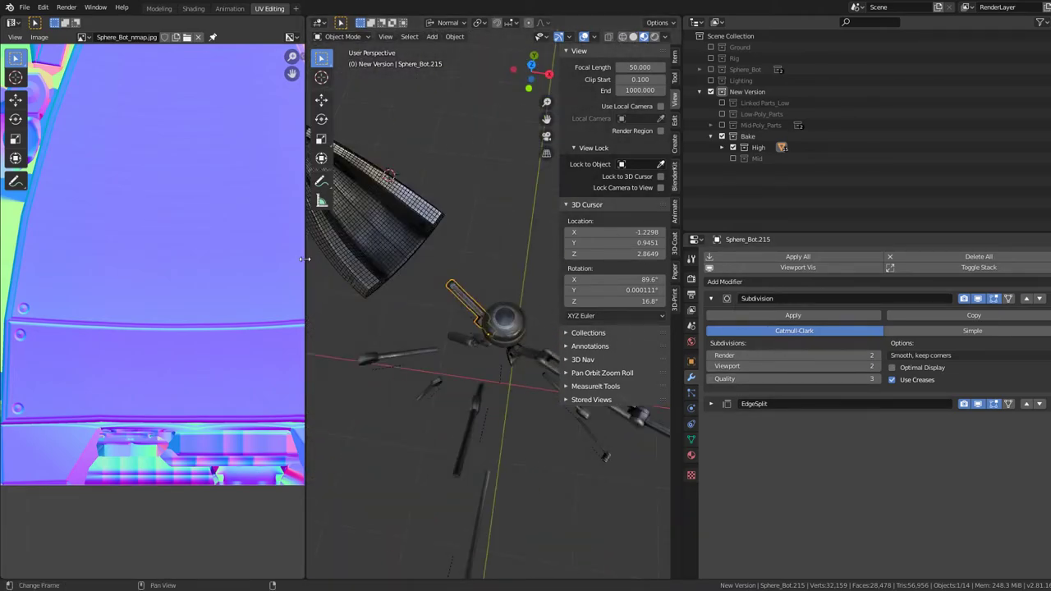
left_click_drag(304, 260, 216, 259)
- Check the cone part, hide viewport overlays and bring the leg blade Sphere_Leg_2.042 into view
key("Tab")
middle_click_drag(512, 388, 418, 312)
scroll(485, 274, "up", 3)
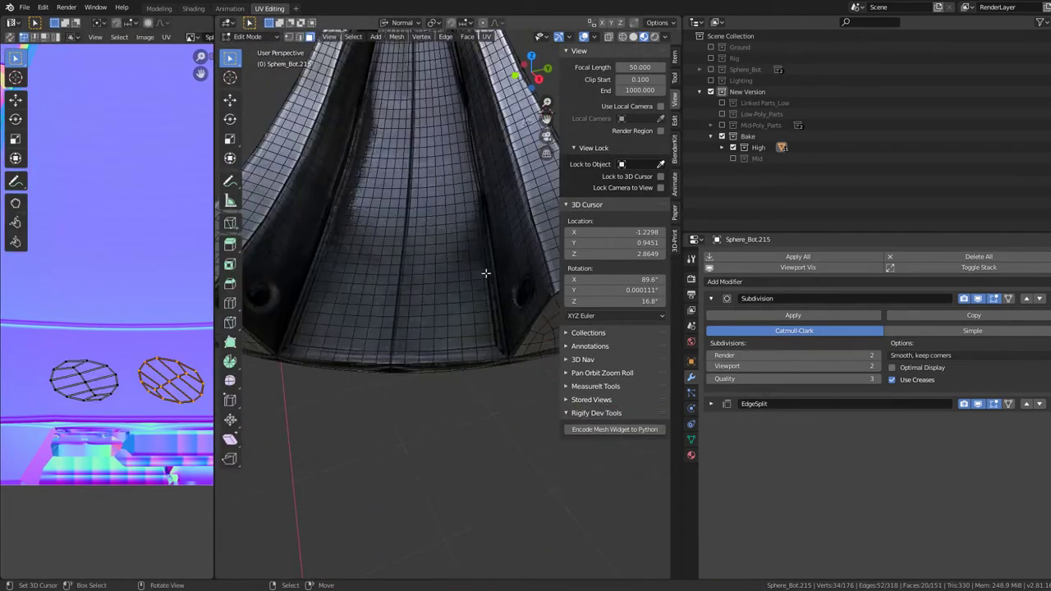
key("Tab")
scroll(478, 266, "down", 5)
left_click(584, 36)
mouse_move(460, 271)
middle_mouse_down()
mouse_move(391, 350)
mouse_move(287, 353)
mouse_move(352, 416)
mouse_move(404, 372)
mouse_move(343, 400)
mouse_move(464, 373)
middle_mouse_up()
- Select the leg blade Sphere_Leg_2.042 and its whole blade island up to the seams
left_click(466, 372)
key("Tab")
key("Tab")
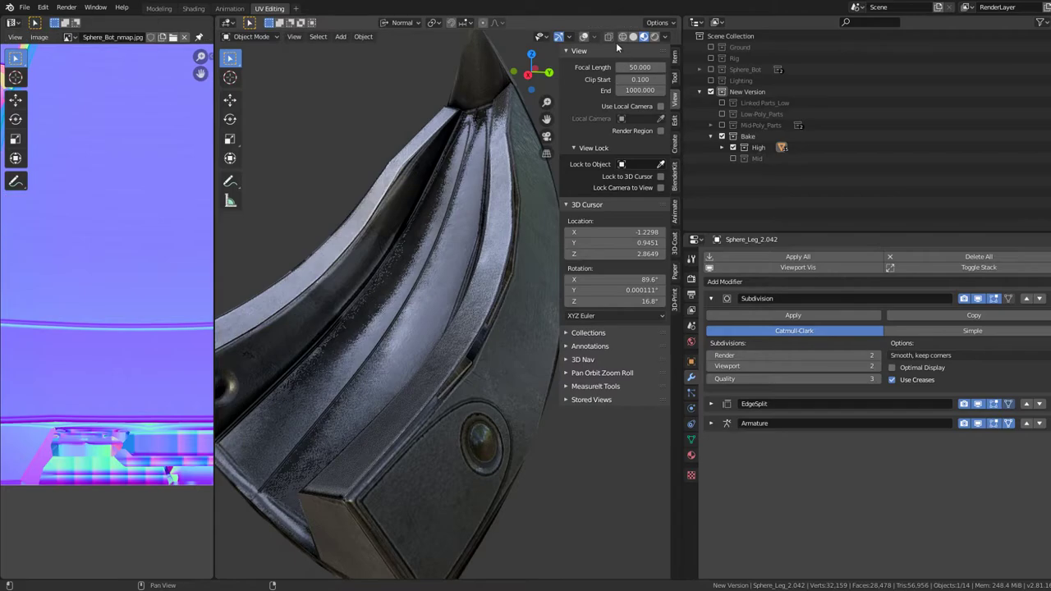
left_click(583, 37)
key("Tab")
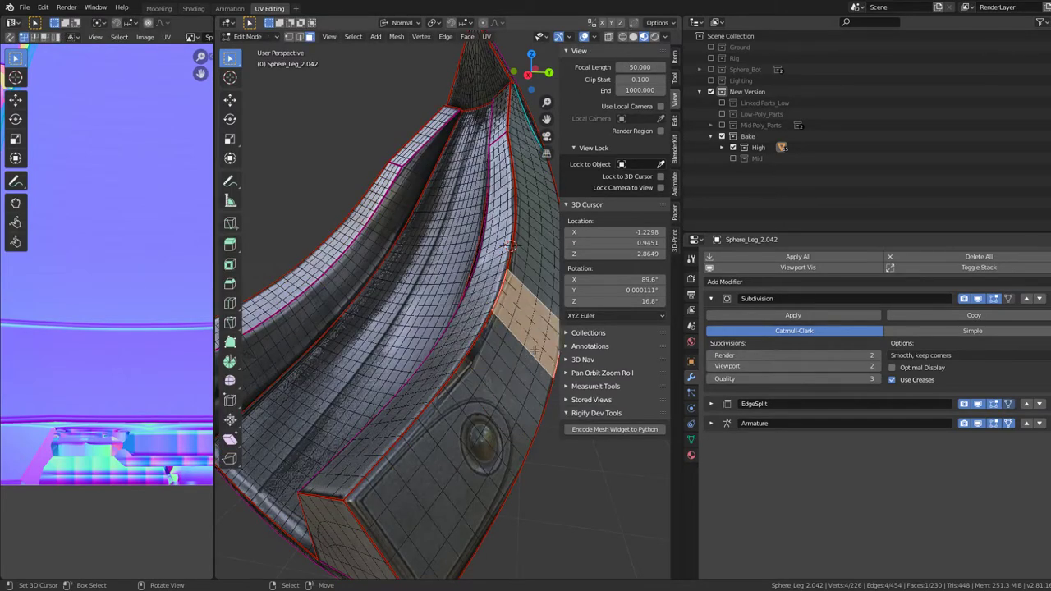
key("ctrl+l")
- Nudge the first blade UV vertices onto the trim strip of the normal-map atlas
middle_click_drag(518, 318, 492, 287)
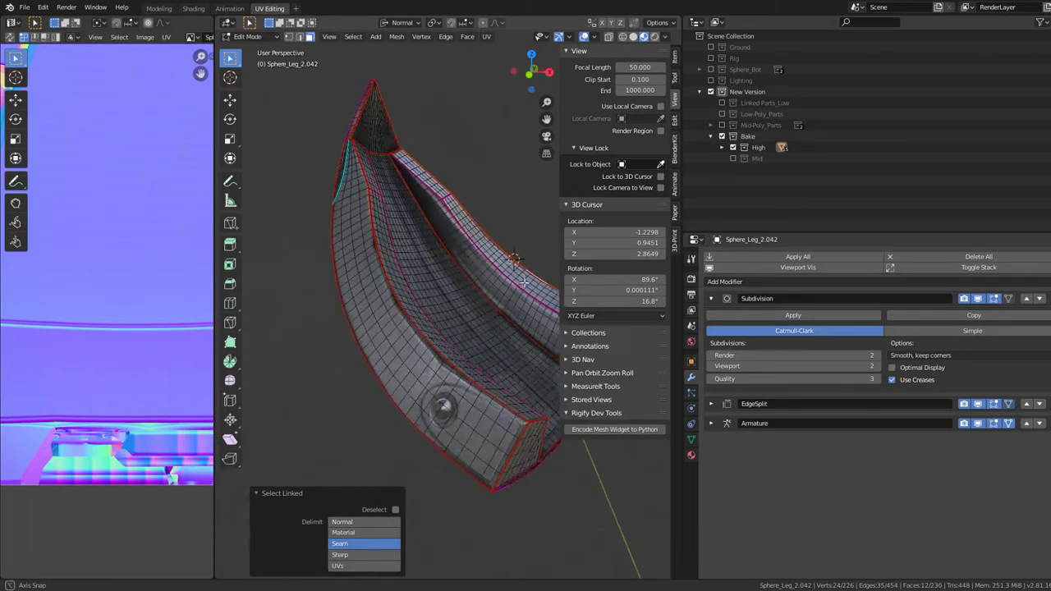
scroll(151, 273, "down", 1)
scroll(115, 284, "up", 2)
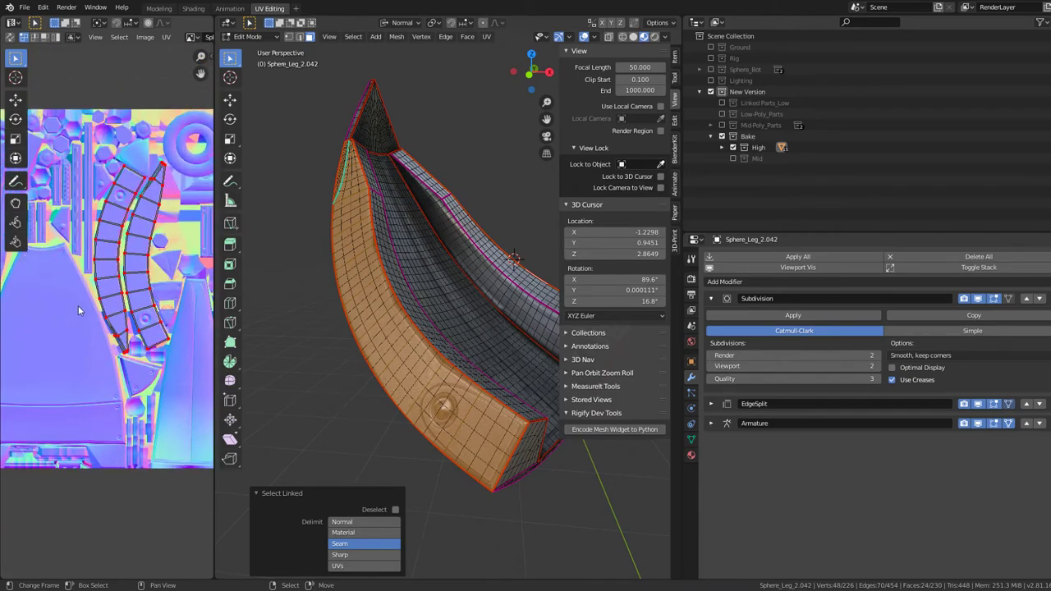
scroll(78, 306, "up", 2)
scroll(101, 250, "up", 2)
scroll(113, 236, "up", 2)
scroll(119, 233, "up", 2)
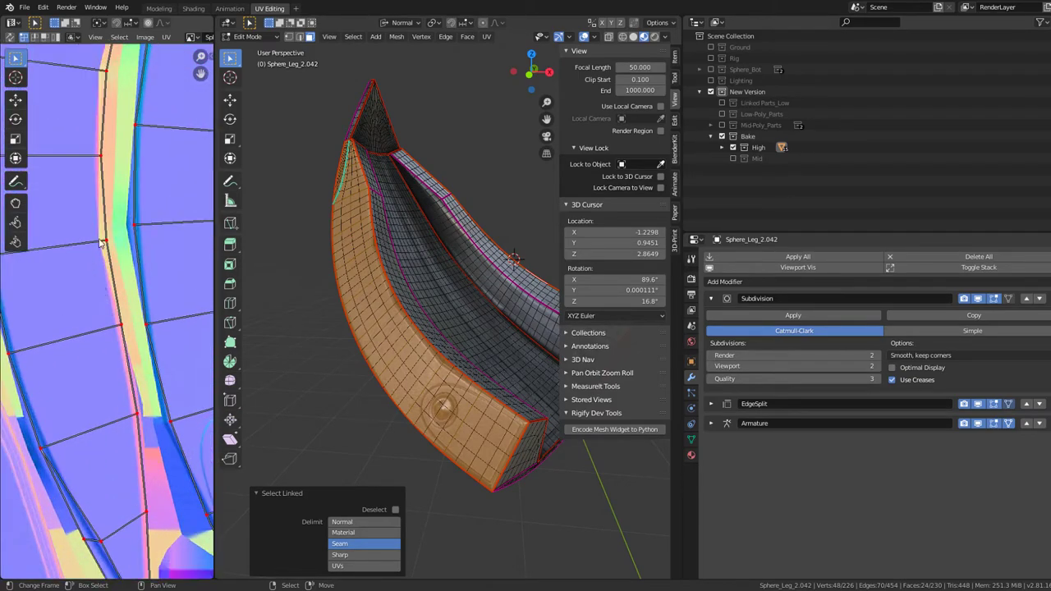
scroll(123, 230, "up", 2)
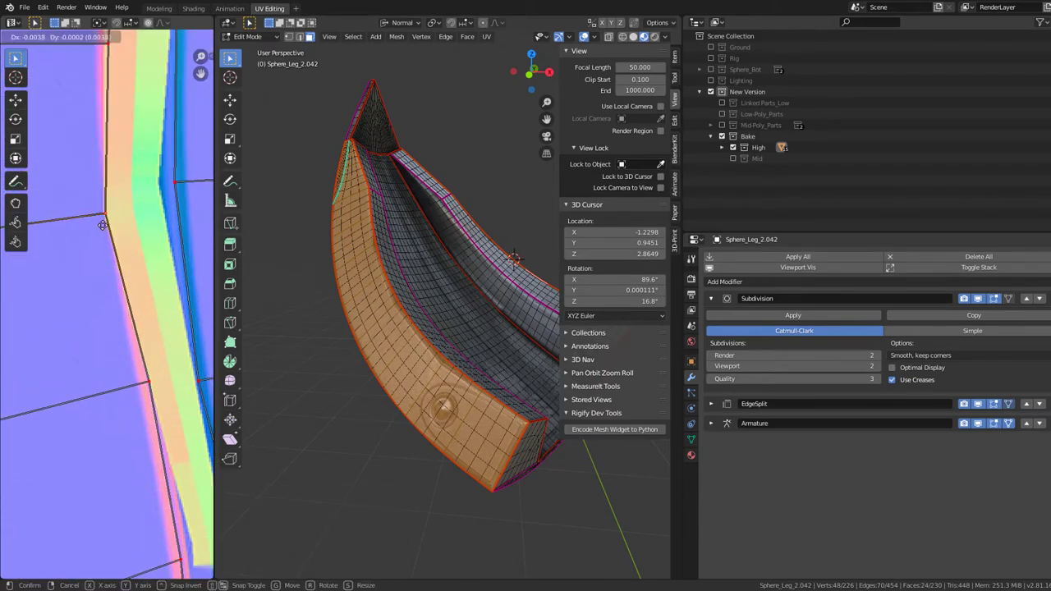
left_click(102, 224)
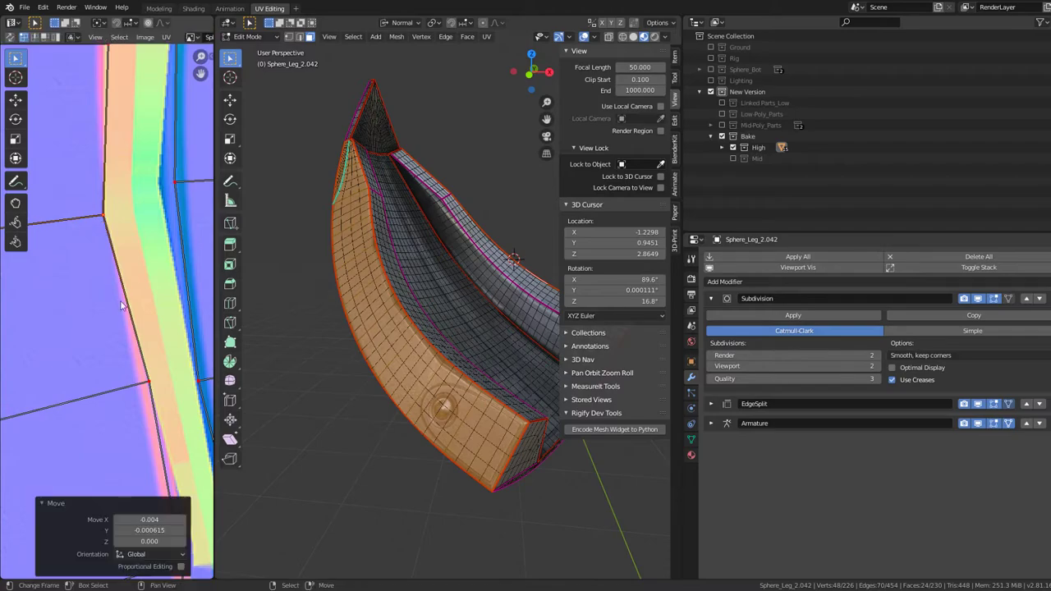
left_click(148, 403)
- Move further strip UV vertices into line along the band toward the round bolt texture
middle_click_drag(150, 286, 150, 239)
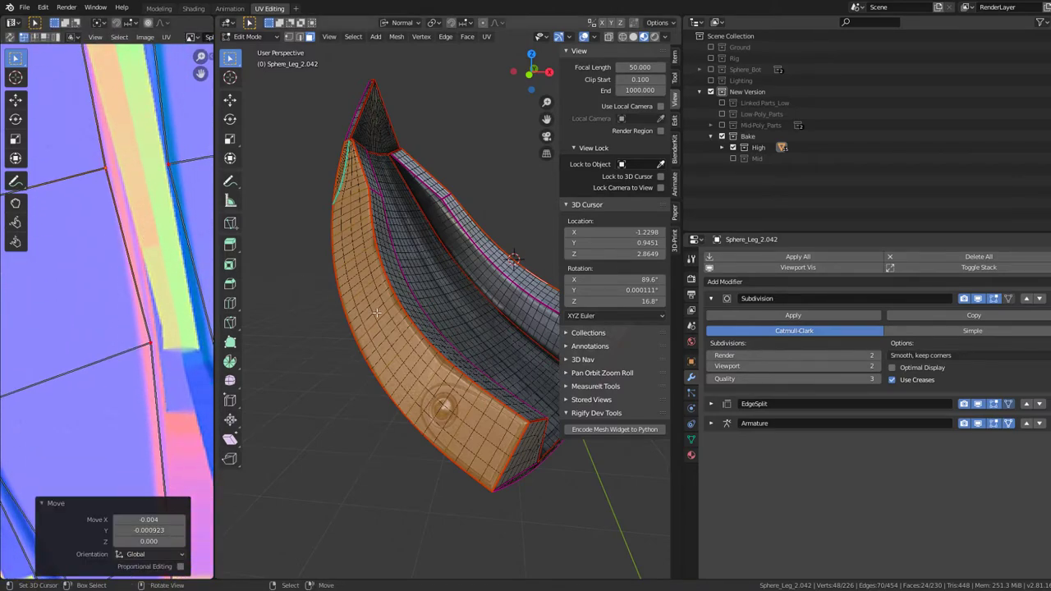
middle_click_drag(376, 313, 222, 316)
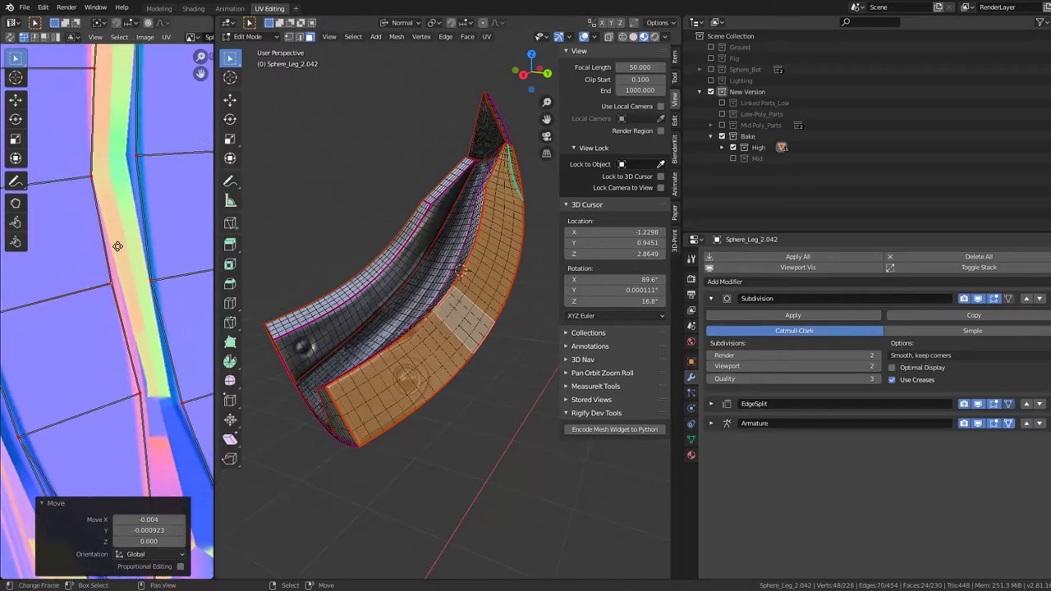
mouse_move(123, 329)
middle_mouse_down()
mouse_move(123, 271)
mouse_move(118, 394)
middle_mouse_up()
scroll(405, 275, "up", 4)
left_click(119, 279)
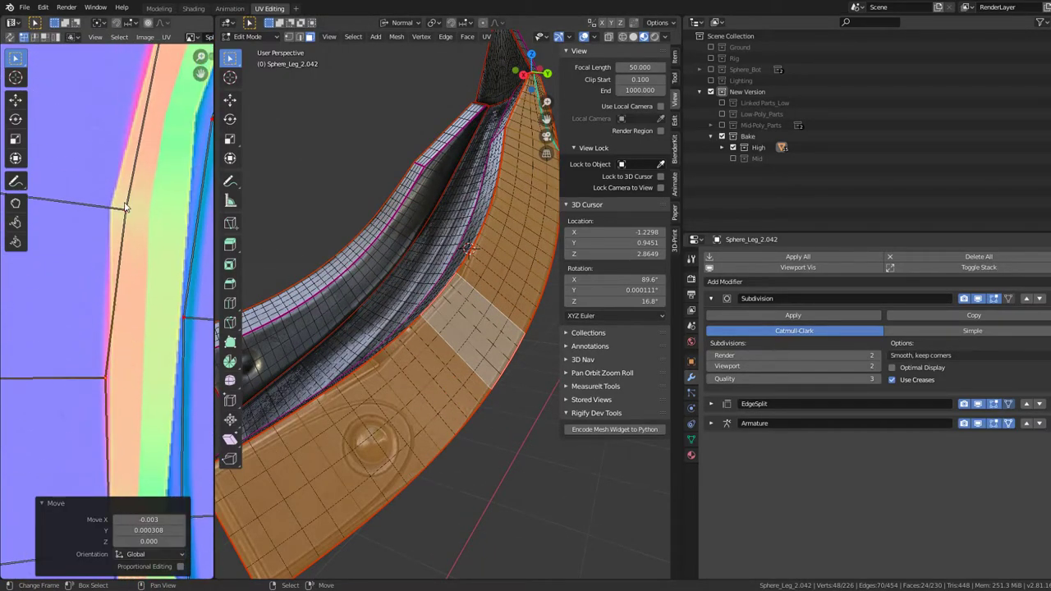
key("g")
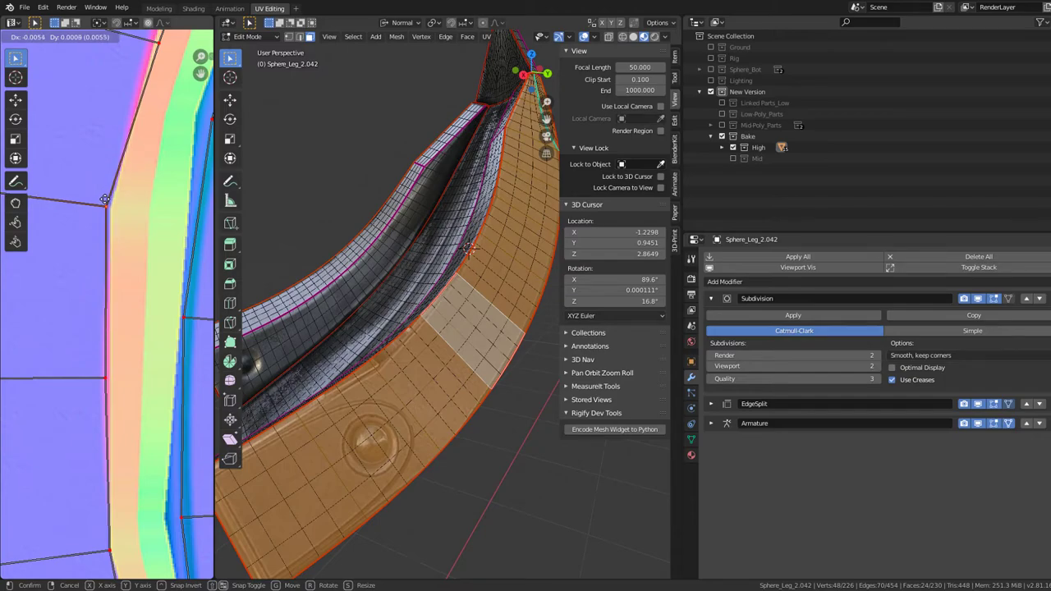
left_click(107, 199)
scroll(146, 212, "down", 2)
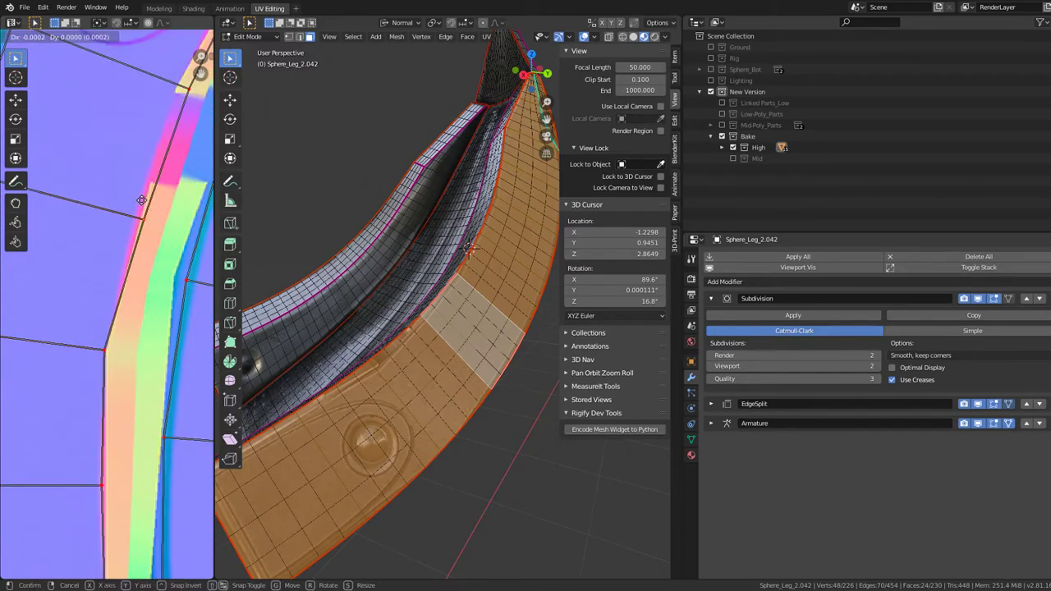
middle_click_drag(141, 205, 140, 234)
key("g")
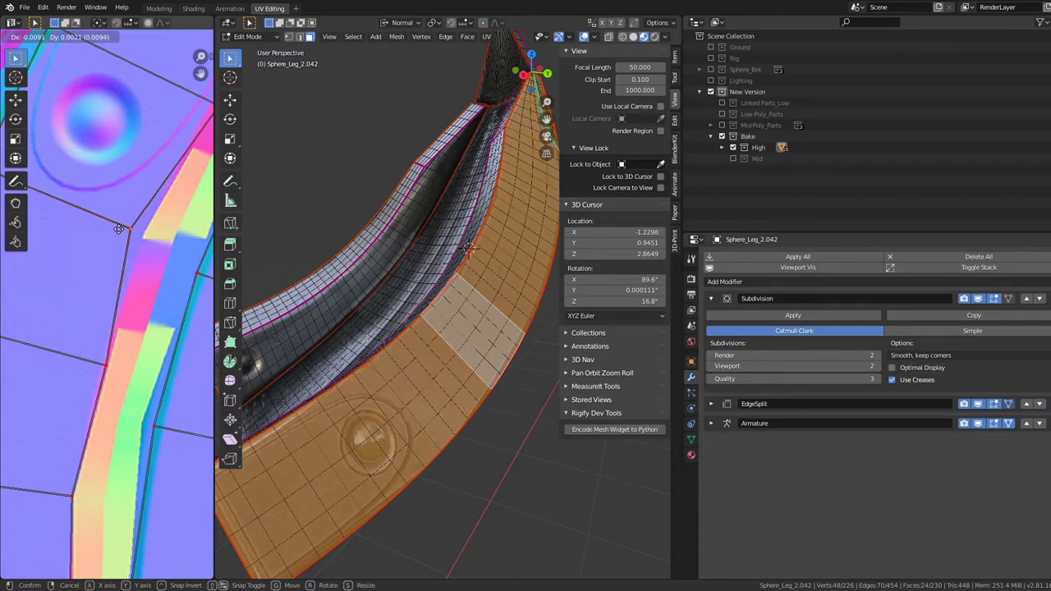
left_click(123, 234)
- Snap the first leg strip UV vertices onto the trim band edge
key("Tab")
scroll(426, 318, "up", 2)
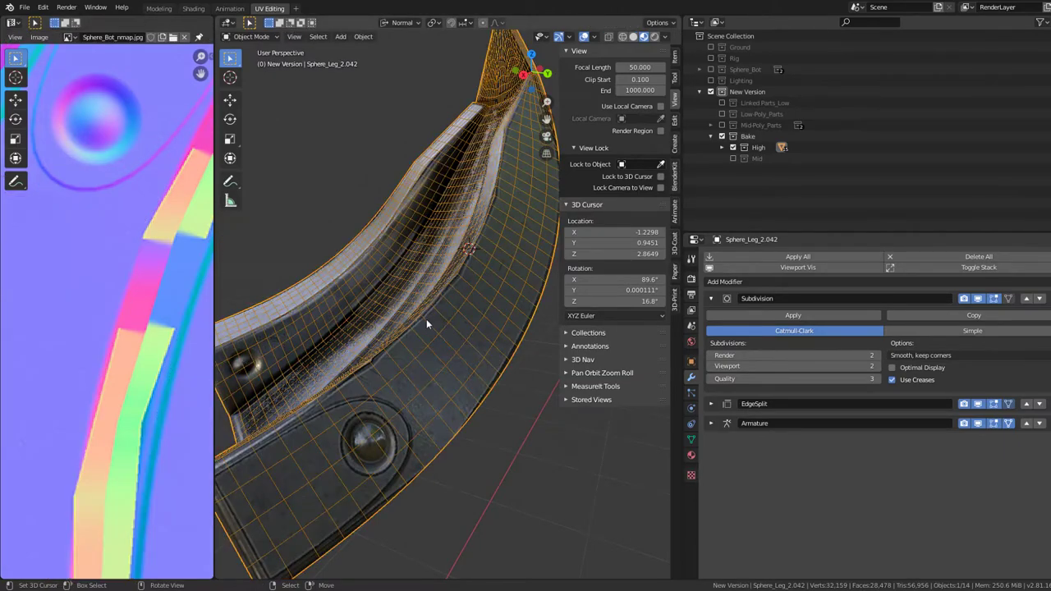
scroll(435, 313, "up", 2)
scroll(450, 309, "up", 2)
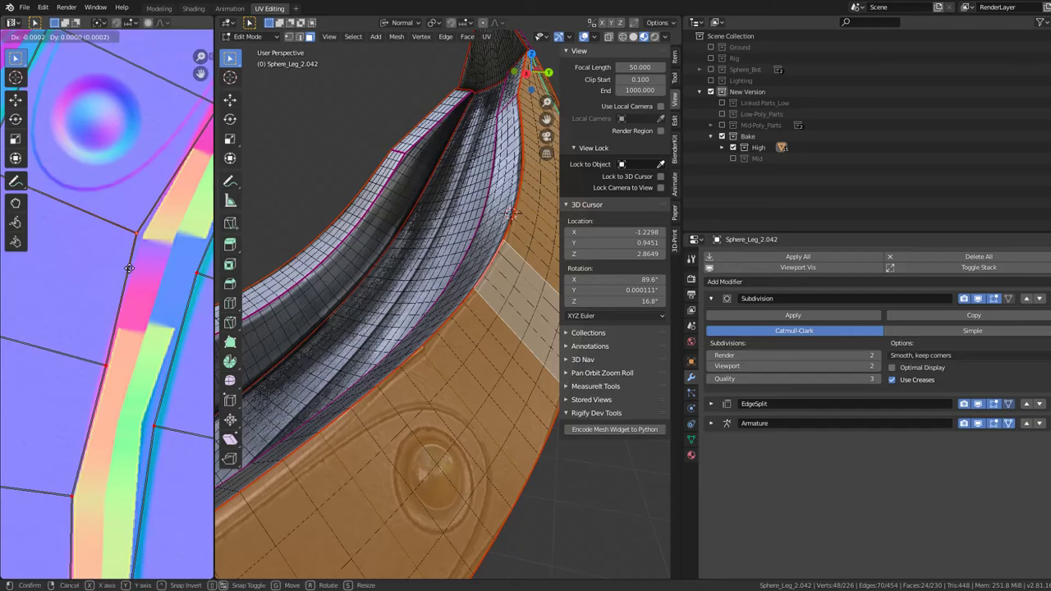
left_click(133, 269)
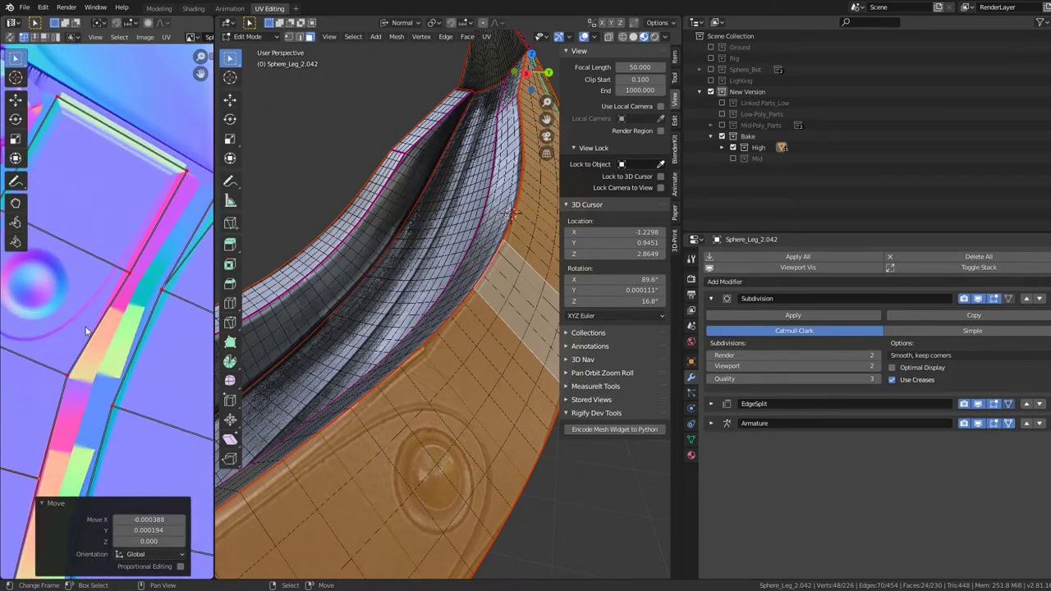
key("g")
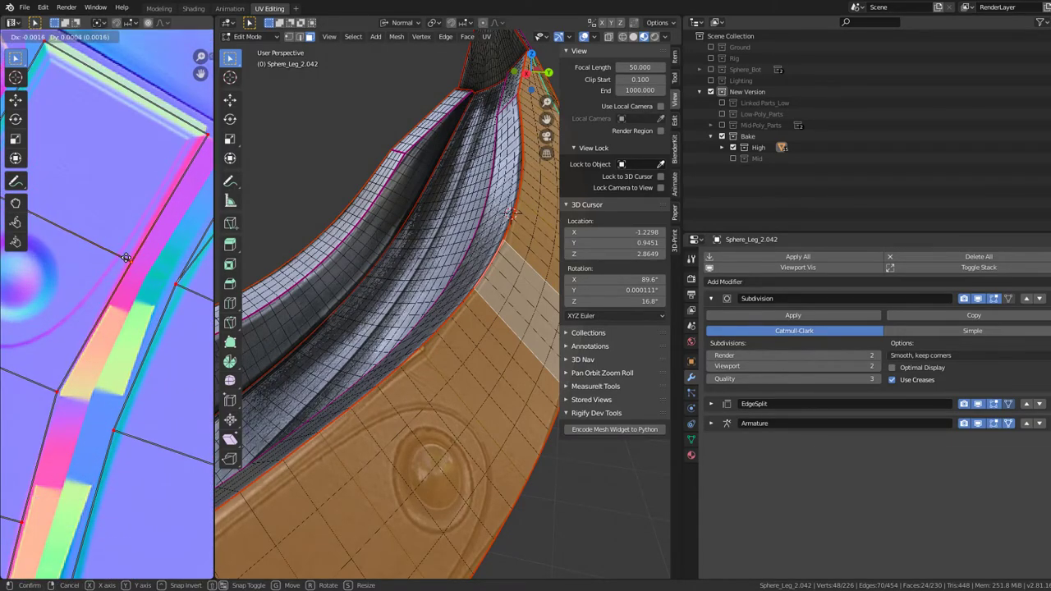
left_click(125, 258)
scroll(125, 258, "down", 2)
scroll(131, 392, "up", 3)
scroll(131, 393, "up", 1)
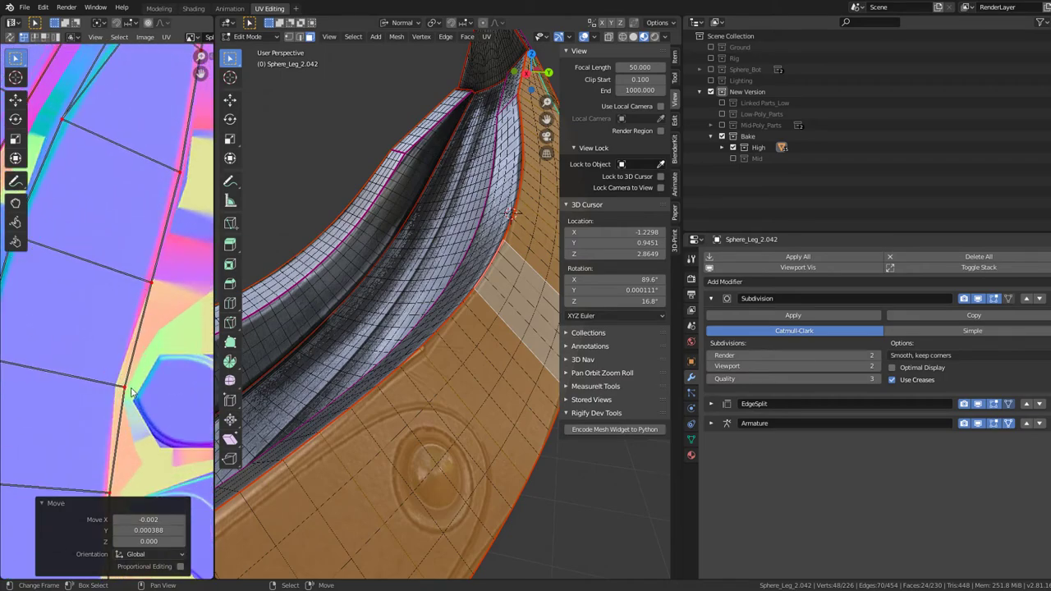
scroll(131, 393, "up", 1)
- Move the next section of strip vertices onto the trim band boundary
middle_click_drag(131, 392, 141, 304)
left_click(121, 313)
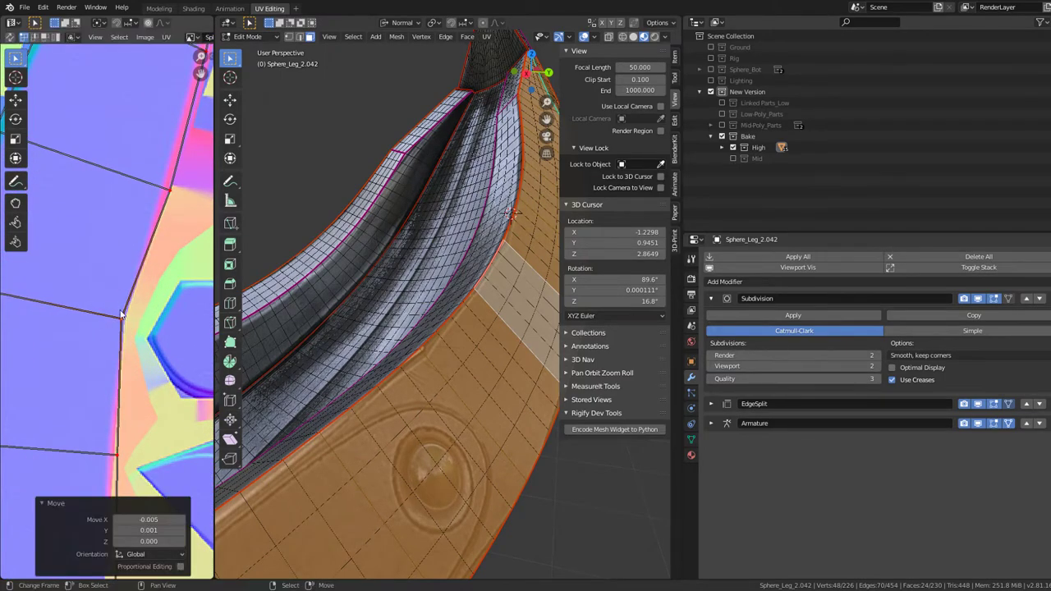
scroll(121, 313, "up", 1)
key("g")
left_click(113, 288)
scroll(113, 289, "down", 1)
key("g")
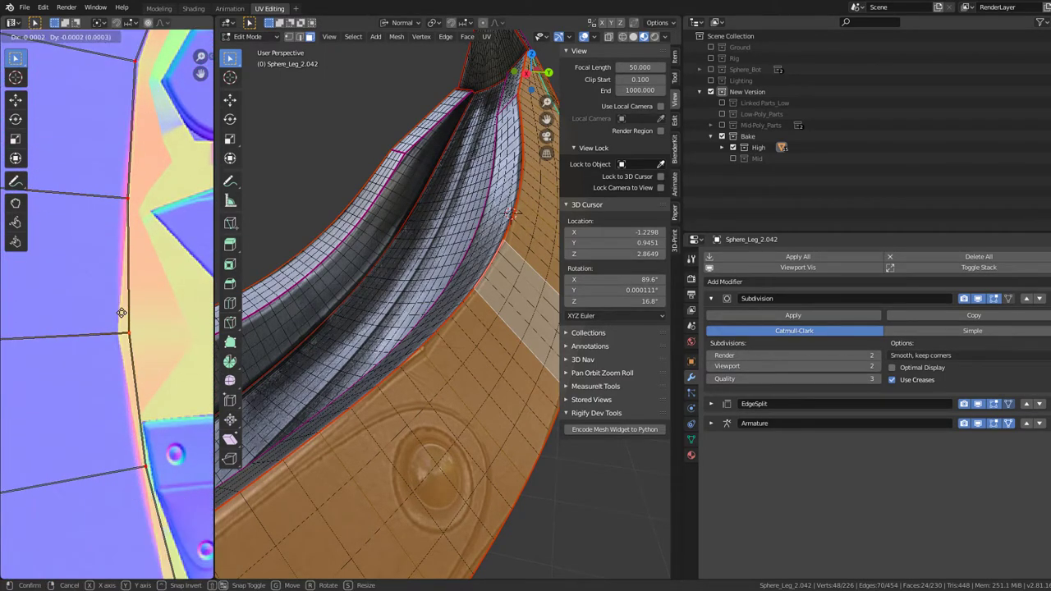
left_click(112, 313)
- Place the remaining strip vertices near the round bolt region on the trim edge
key("g")
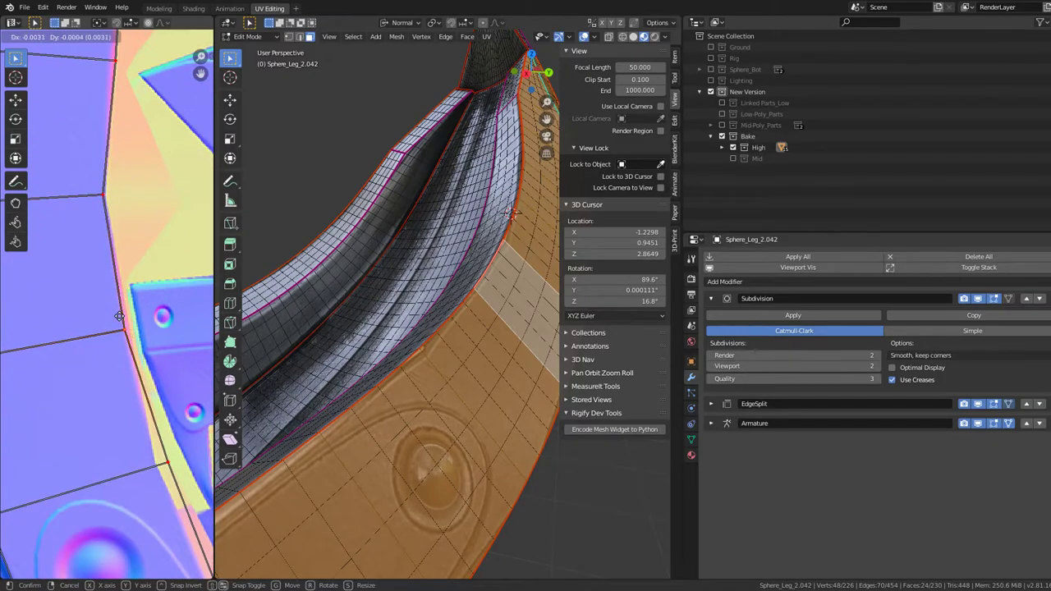
left_click(119, 316)
key("g")
left_click(118, 303)
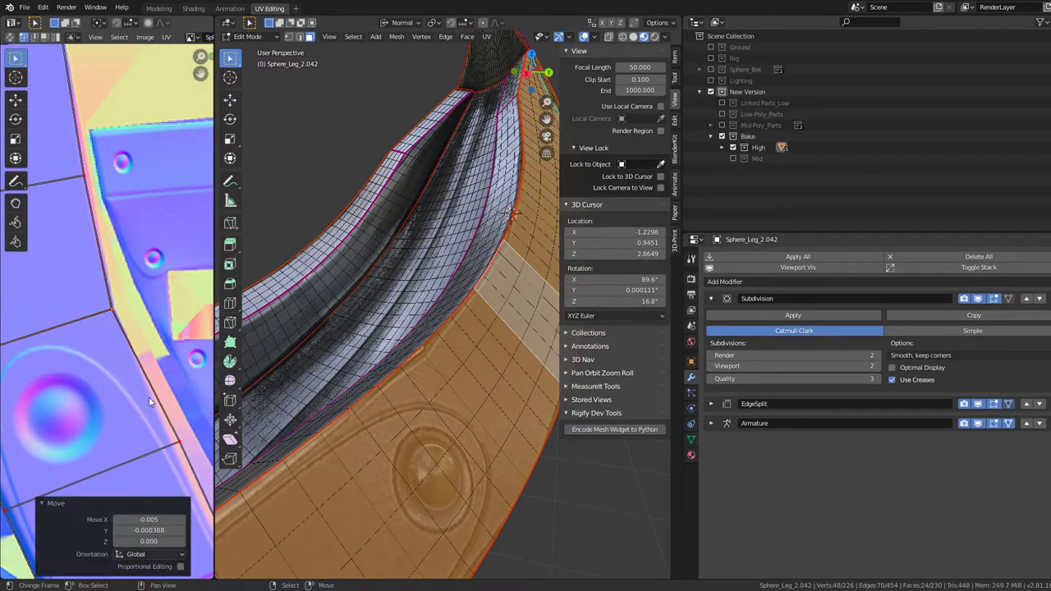
middle_click_drag(175, 441, 148, 355)
left_click(144, 352)
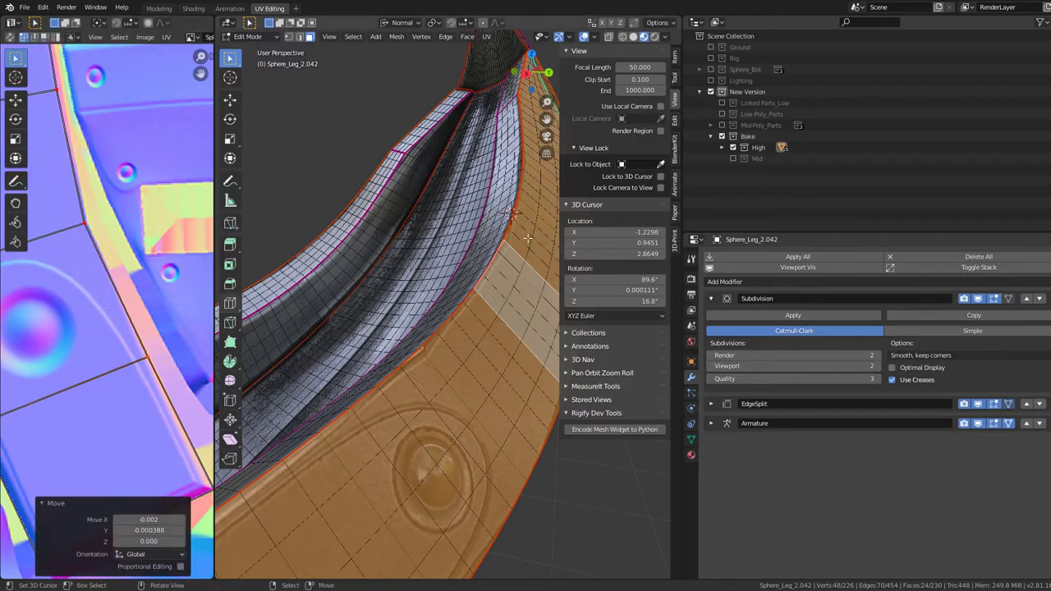
- Inspect the shaded leg in Object Mode from several angles, tip upward
key("Tab")
middle_click_drag(465, 248, 411, 297)
scroll(492, 259, "up", 5)
mouse_move(492, 259)
middle_mouse_down()
mouse_move(396, 364)
mouse_move(430, 300)
mouse_move(502, 276)
mouse_move(441, 371)
mouse_move(365, 300)
mouse_move(431, 330)
middle_mouse_up()
- Return to Edit Mode and review the curved UV strip along its length on the atlas
key("Tab")
scroll(161, 482, "down", 3)
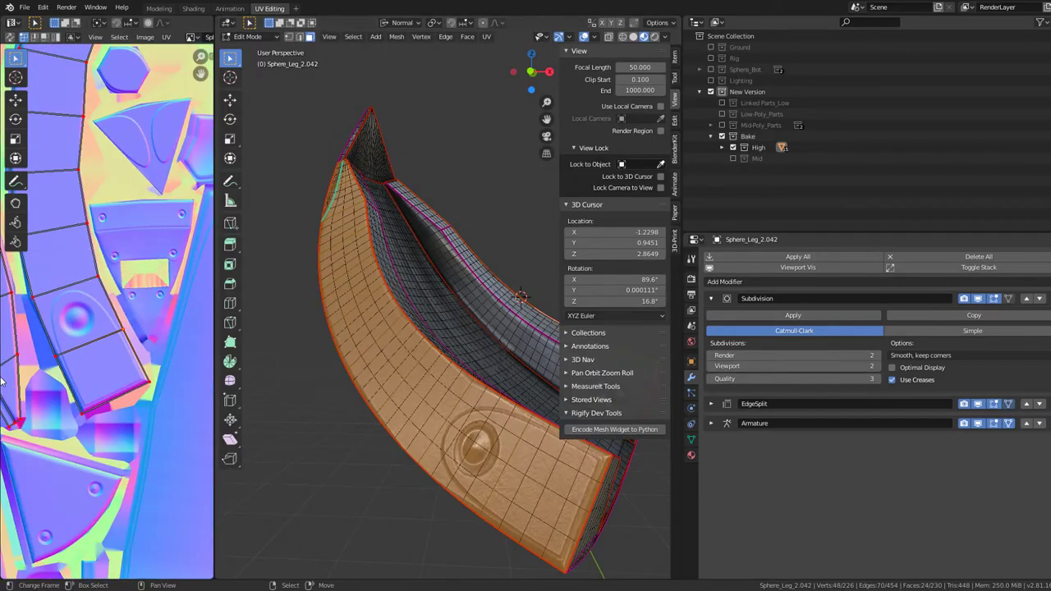
middle_click_drag(161, 482, 112, 531)
scroll(112, 493, "up", 2)
scroll(105, 422, "up", 2)
mouse_move(105, 422)
middle_mouse_down()
mouse_move(134, 412)
mouse_move(123, 398)
mouse_move(115, 262)
mouse_move(118, 285)
mouse_move(84, 357)
mouse_move(90, 271)
mouse_move(103, 300)
mouse_move(125, 288)
middle_mouse_up()
scroll(84, 356, "down", 2)
scroll(102, 300, "down", 2)
scroll(123, 296, "down", 3)
scroll(158, 277, "down", 1)
scroll(98, 328, "up", 2)
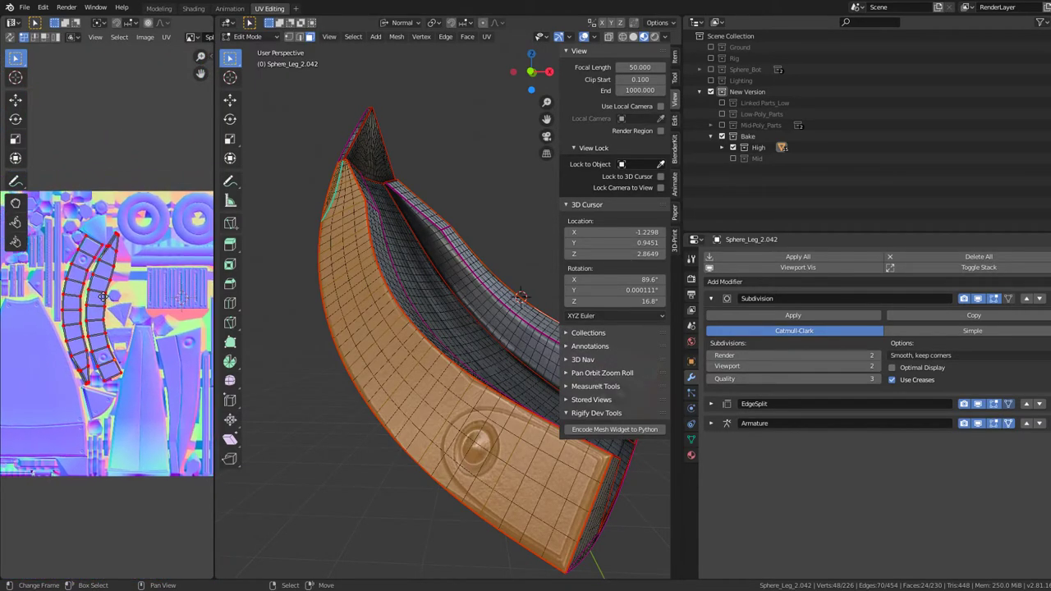
scroll(89, 336, "up", 2)
scroll(102, 321, "up", 2)
scroll(118, 297, "up", 1)
scroll(118, 297, "up", 2)
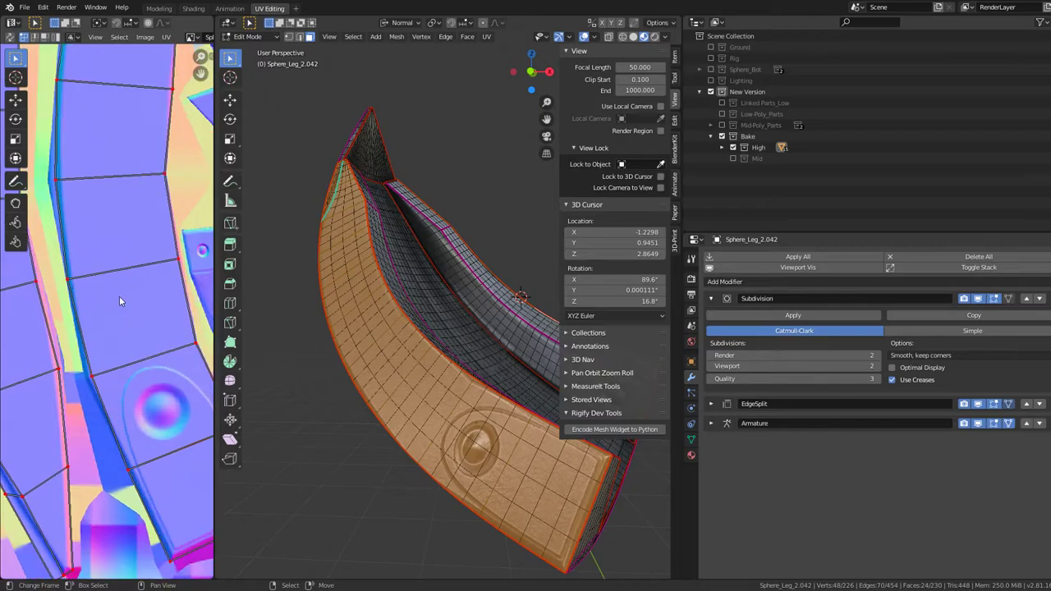
scroll(119, 296, "up", 1)
- Select two face loops around the bolt and move their UVs onto the trim band
middle_click_drag(406, 386, 427, 390)
left_click(439, 367, "alt")
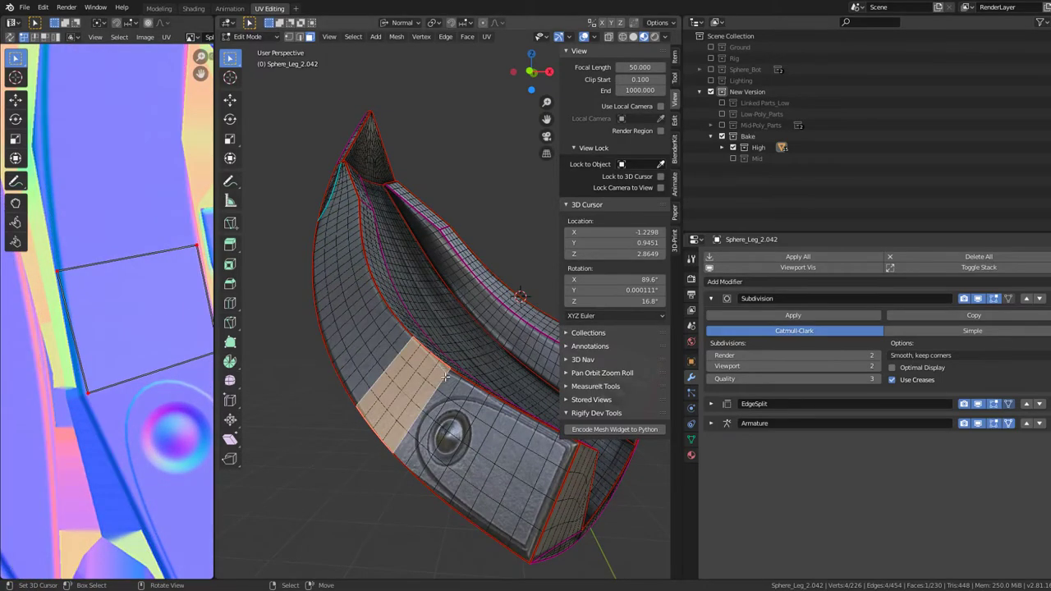
left_click(447, 378, "alt+shift")
scroll(82, 328, "up", 2)
scroll(67, 336, "up", 2)
scroll(115, 328, "up", 1)
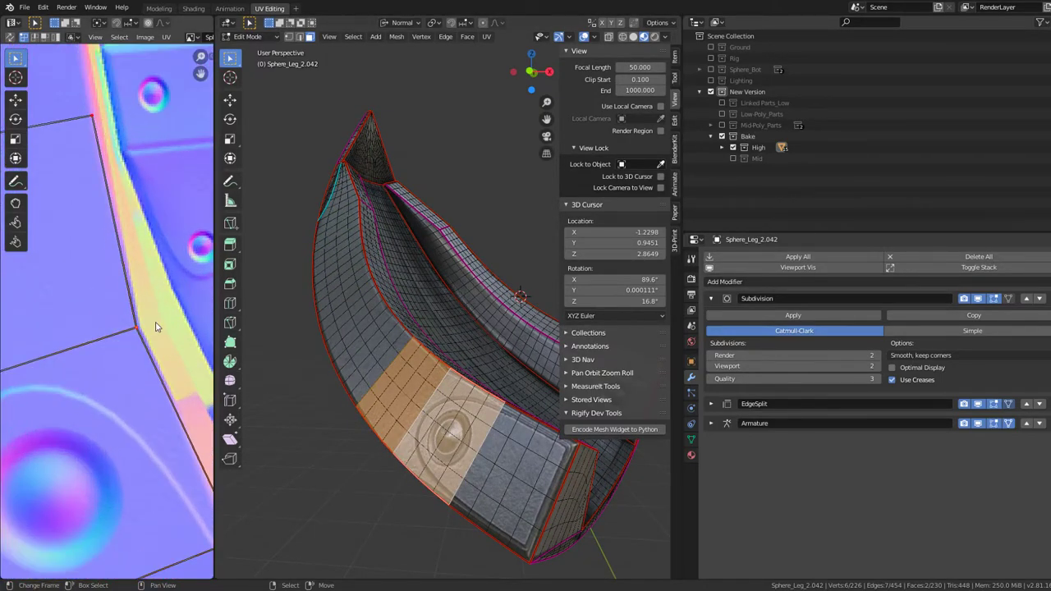
key("Escape")
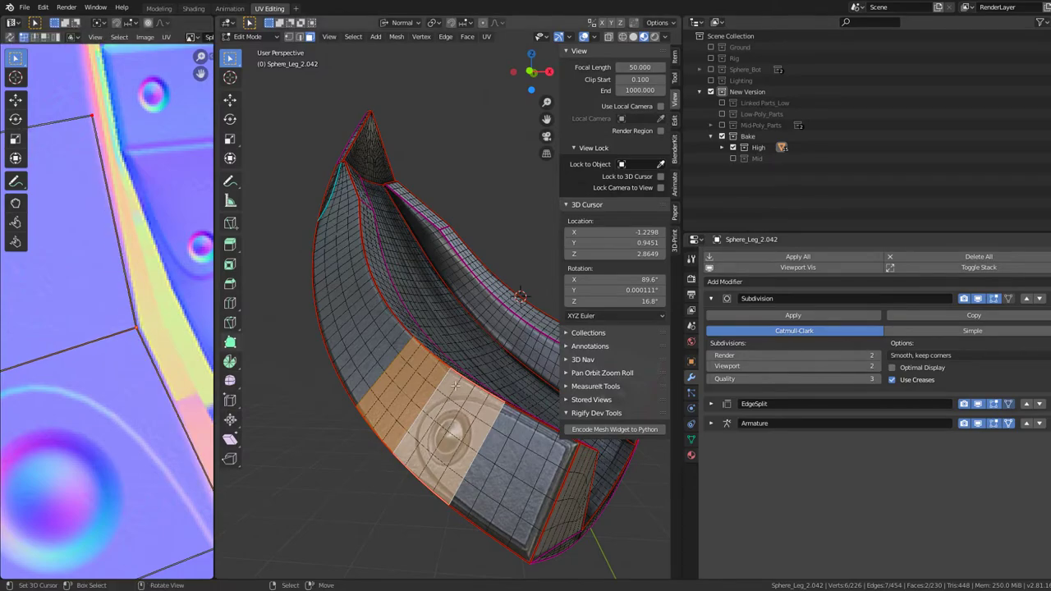
scroll(476, 398, "up", 2)
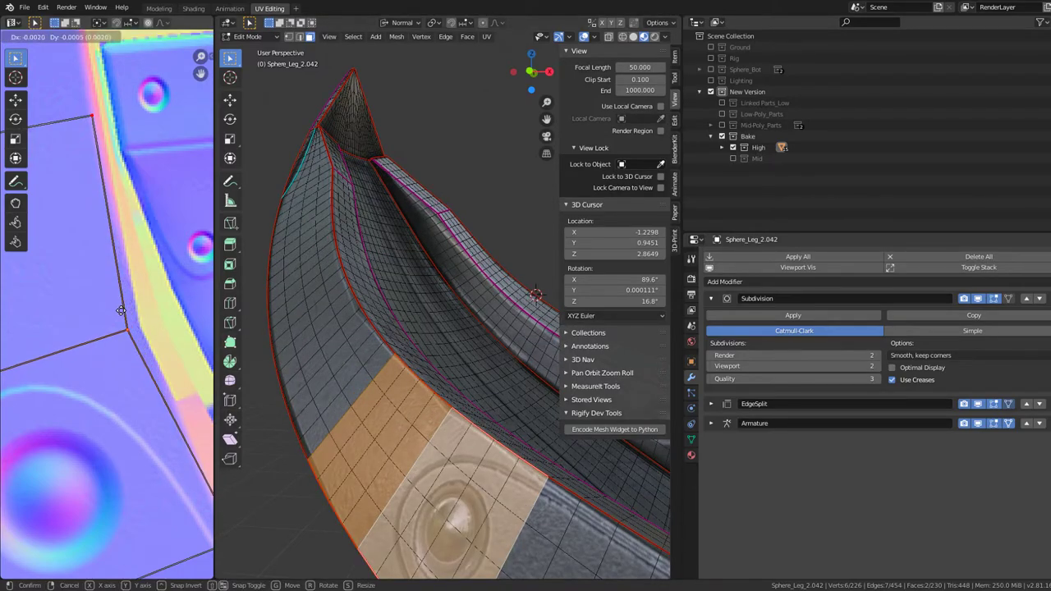
left_click(120, 310)
- Realign the UVs of another pair of face loops and check the leg in Object Mode
left_click(316, 312, "alt")
left_click(337, 386, "alt+shift")
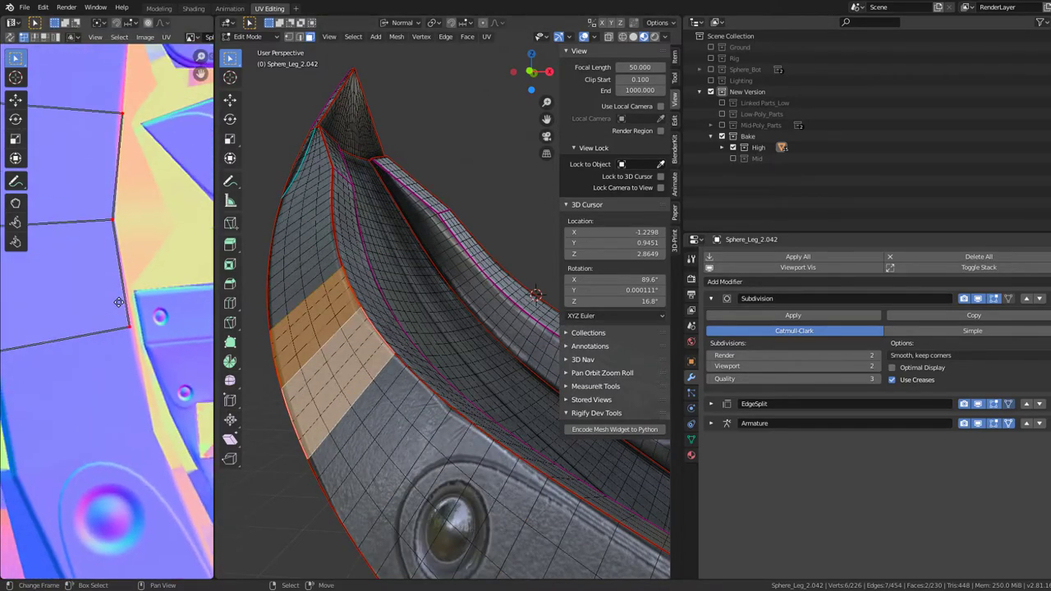
scroll(123, 296, "up", 2)
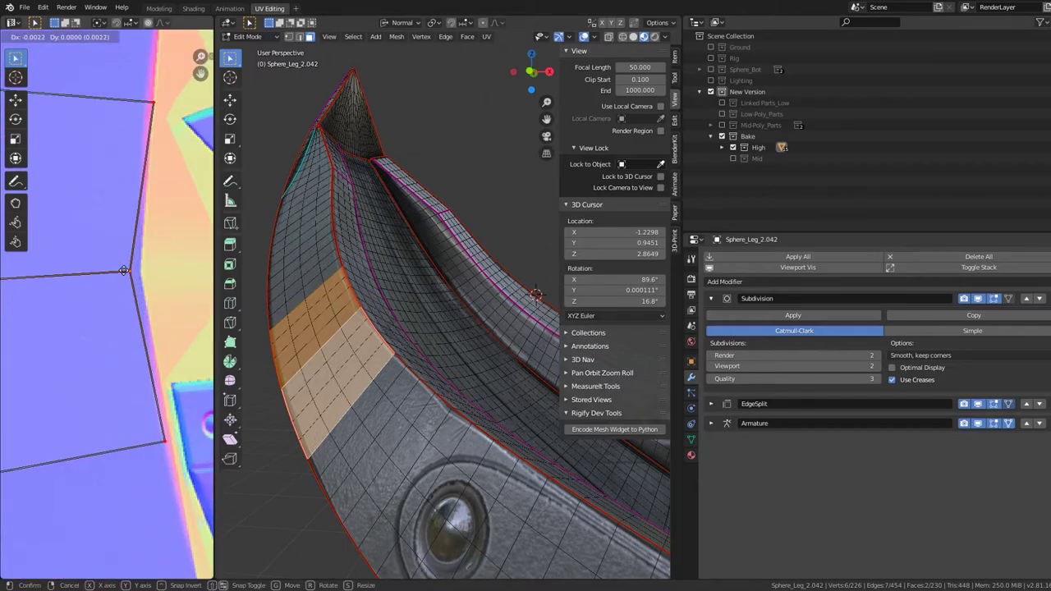
left_click(121, 271)
key("Tab")
mouse_move(406, 272)
middle_mouse_down()
mouse_move(364, 273)
mouse_move(395, 313)
middle_mouse_up()
key("Tab")
- Nudge a third pair of face loops' UVs slightly left onto the trim edge, then review the leg
left_click(386, 341, "alt")
left_click(418, 418, "alt+shift")
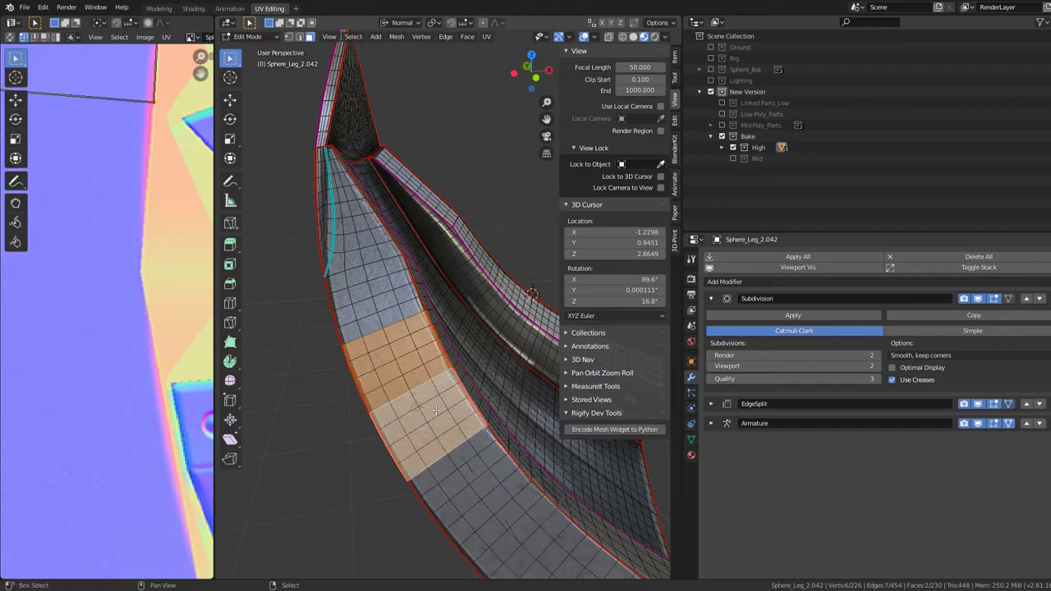
scroll(61, 194, "down", 2)
scroll(133, 245, "up", 3)
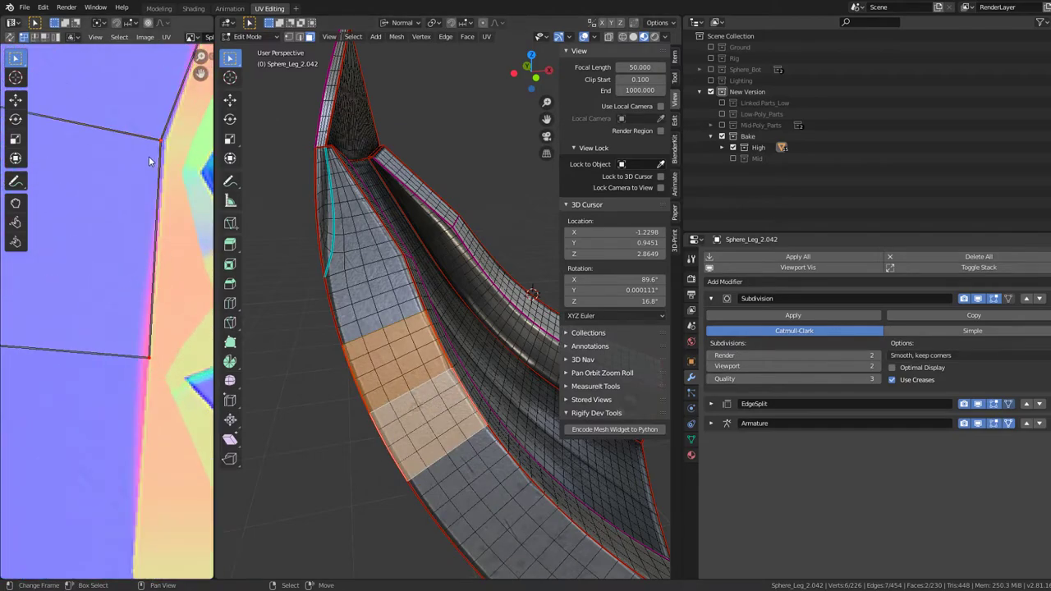
left_click_drag(149, 156, 140, 156)
key("Tab")
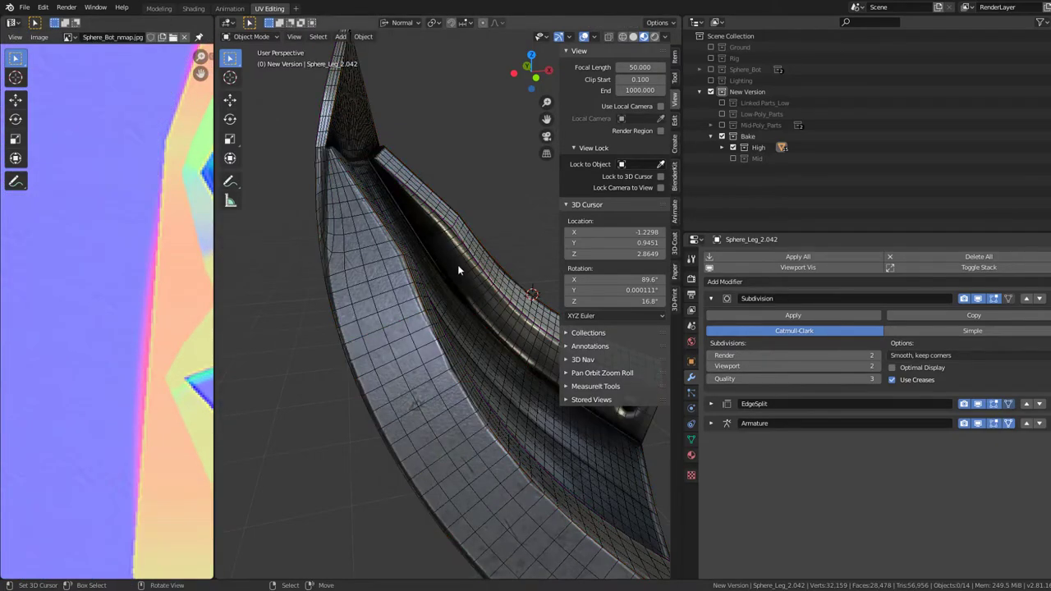
mouse_move(457, 265)
middle_mouse_down()
mouse_move(433, 223)
mouse_move(375, 246)
mouse_move(277, 241)
mouse_move(301, 283)
mouse_move(406, 292)
middle_mouse_up()
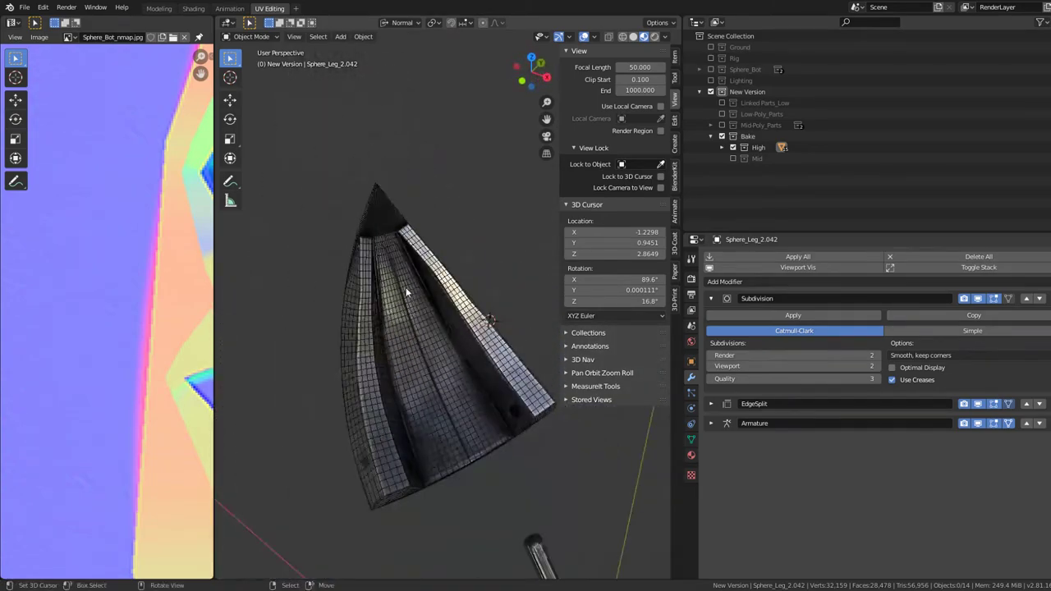
- Hide overlays and orbit around the textured leg parts to inspect the clean surface
left_click(584, 37)
mouse_move(307, 298)
middle_mouse_down()
mouse_move(369, 232)
mouse_move(320, 223)
mouse_move(649, 224)
mouse_move(479, 273)
mouse_move(404, 238)
mouse_move(364, 278)
middle_mouse_up()
mouse_move(479, 410)
middle_mouse_down()
mouse_move(445, 370)
mouse_move(371, 324)
mouse_move(425, 380)
mouse_move(389, 425)
mouse_move(326, 242)
mouse_move(422, 284)
mouse_move(298, 199)
mouse_move(269, 234)
mouse_move(856, 297)
middle_mouse_up()
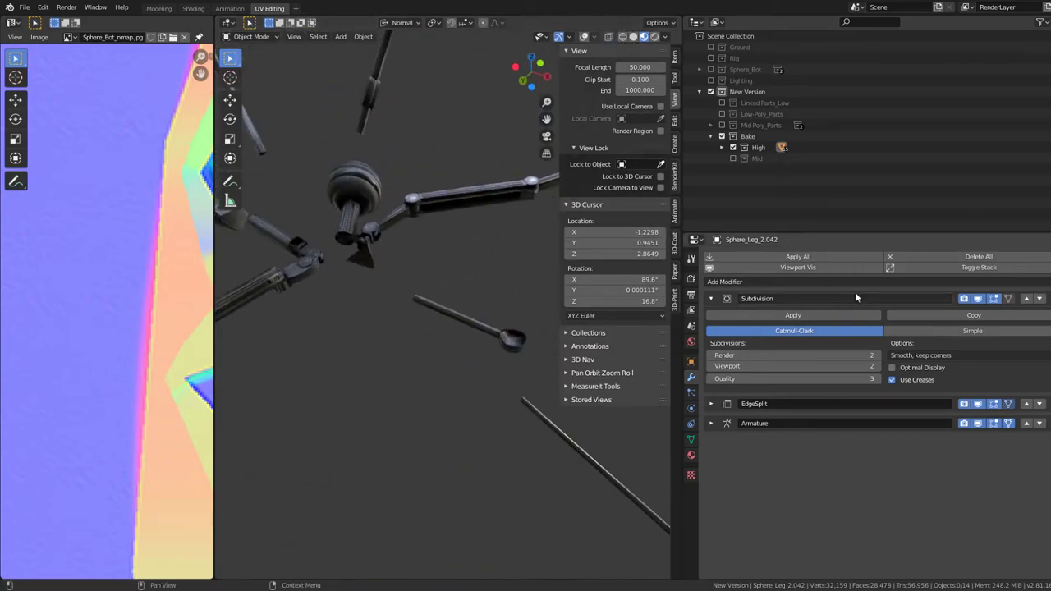
mouse_move(386, 314)
middle_mouse_down()
mouse_move(387, 293)
mouse_move(476, 375)
mouse_move(469, 324)
mouse_move(370, 344)
mouse_move(509, 281)
mouse_move(455, 304)
middle_mouse_up()
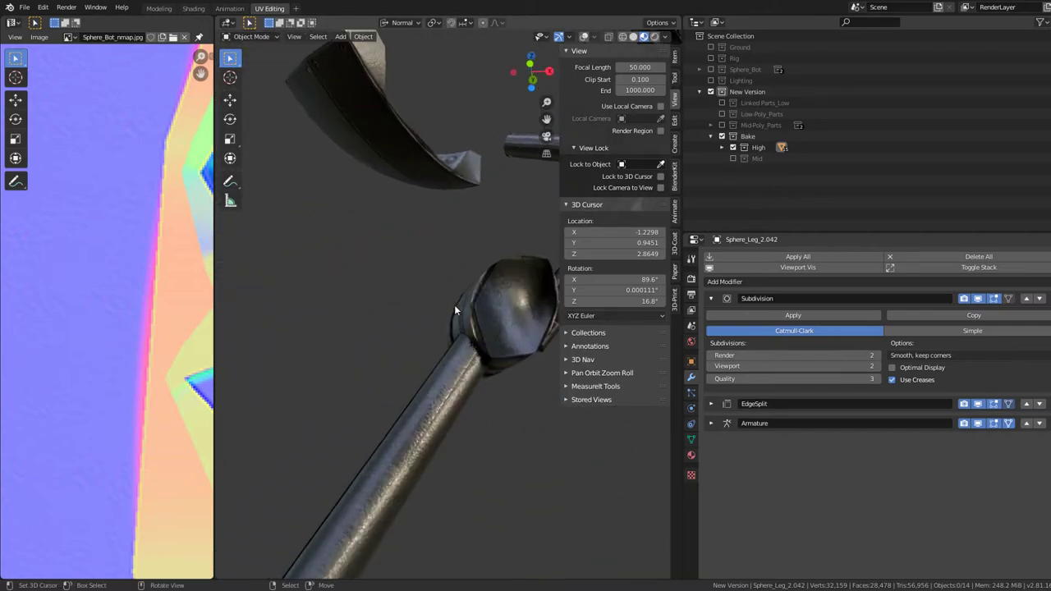
- Make the sphere joint Sphere_Bot.222 the active object and enter its mesh editing
left_click(518, 306)
key("Tab")
scroll(498, 308, "down", 2)
scroll(496, 310, "down", 3)
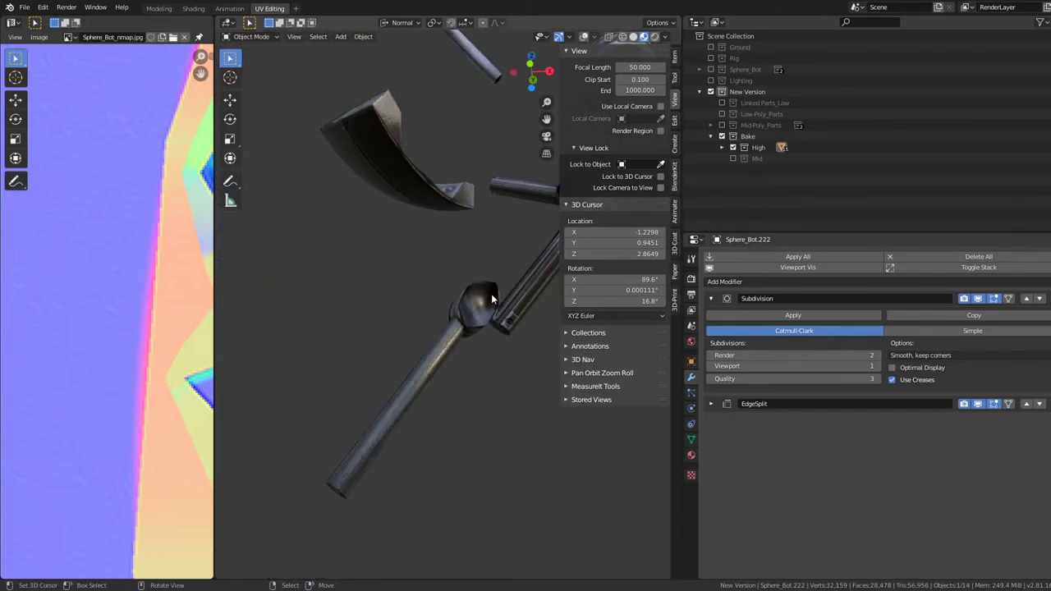
- Show overlays again and select all faces of the rod end's sphere cap
left_click(583, 37)
scroll(472, 291, "up", 2)
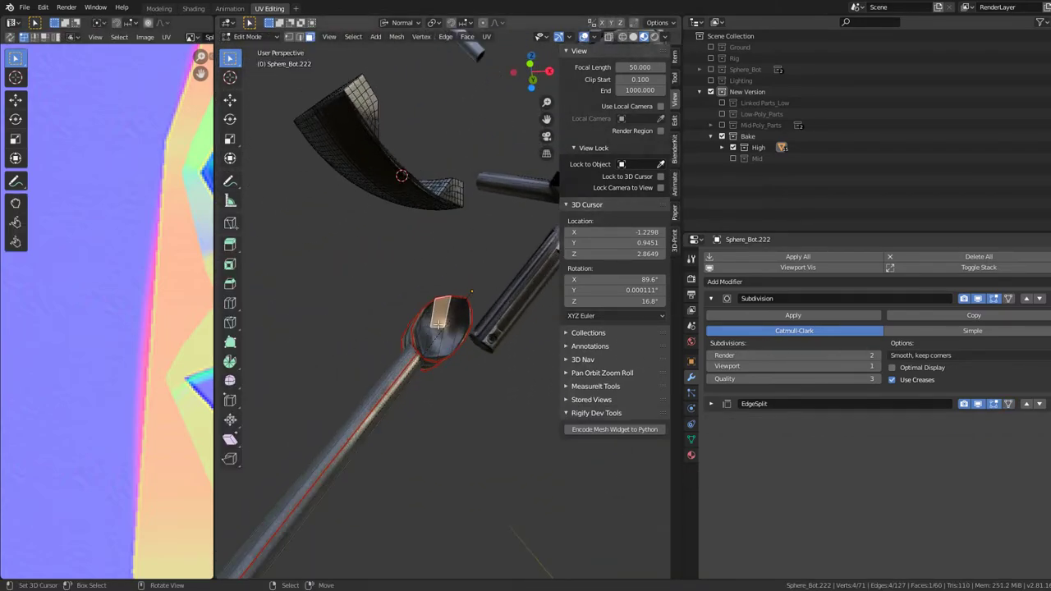
key("l")
scroll(129, 260, "down", 3)
scroll(129, 260, "down", 2)
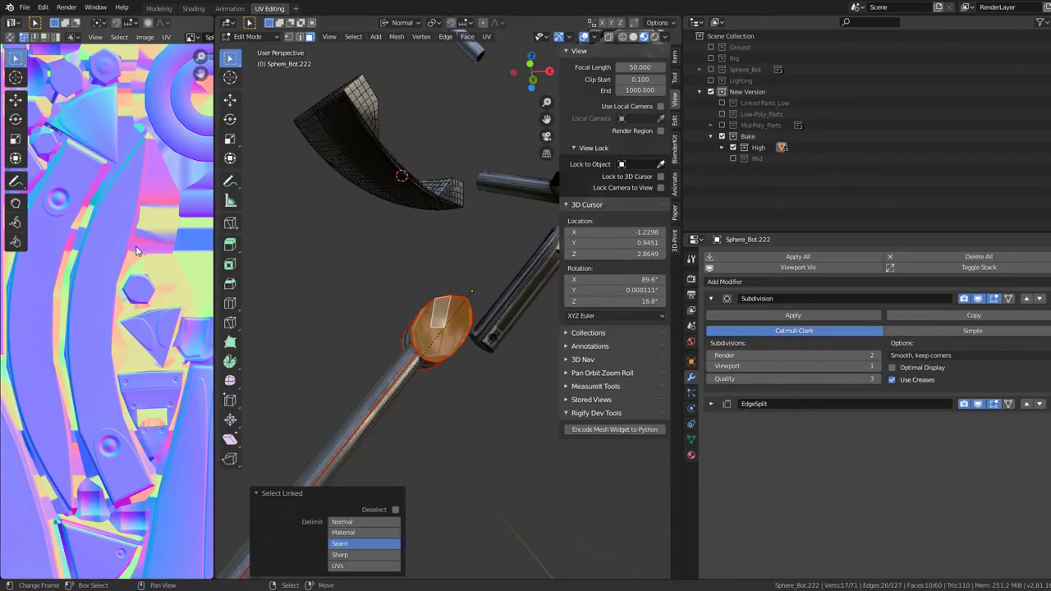
scroll(128, 260, "down", 2)
scroll(127, 205, "up", 2)
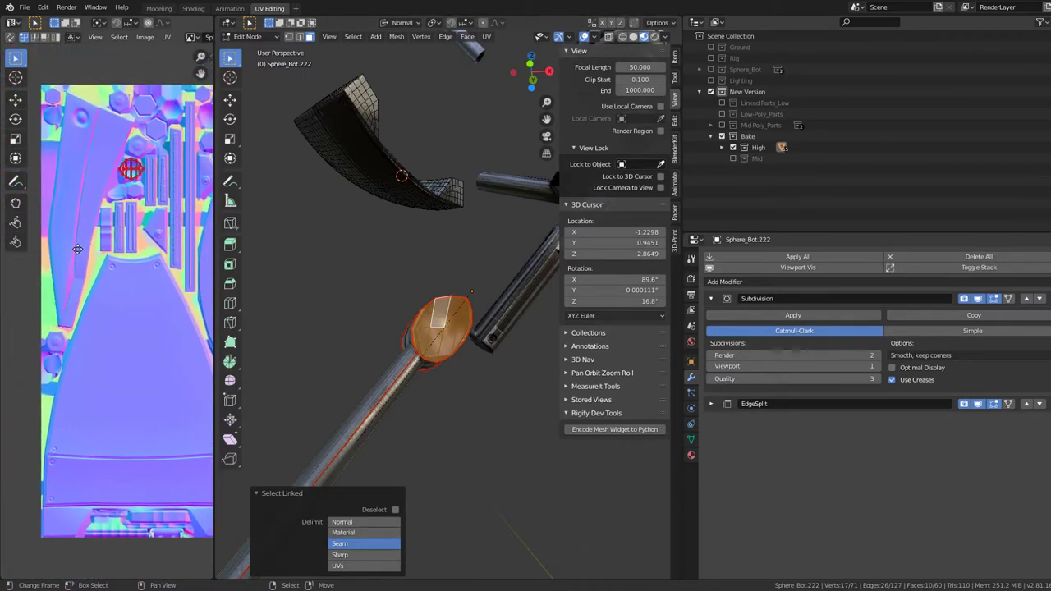
key("g")
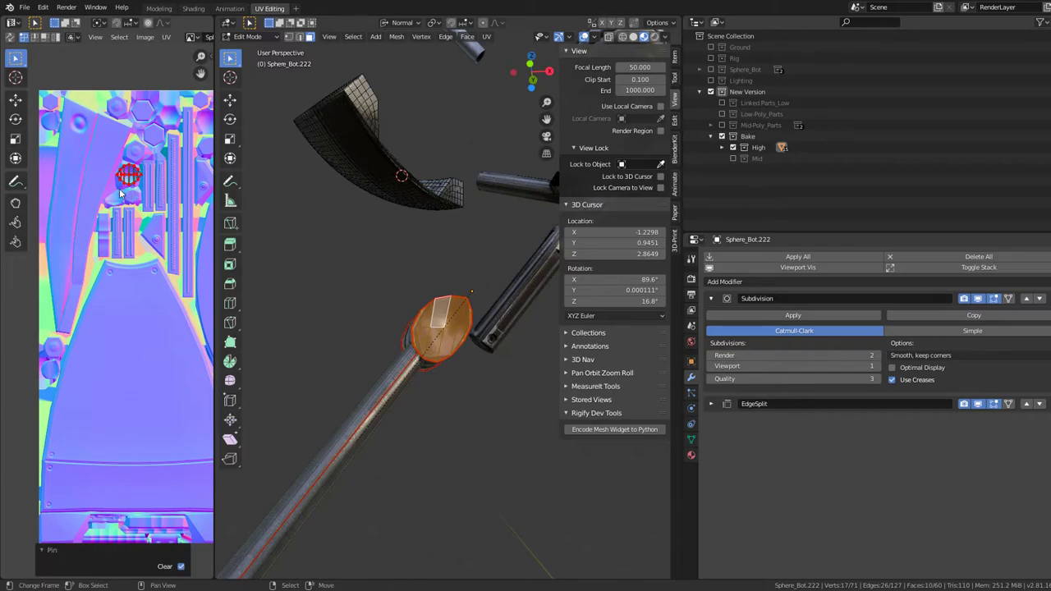
scroll(121, 194, "down", 3)
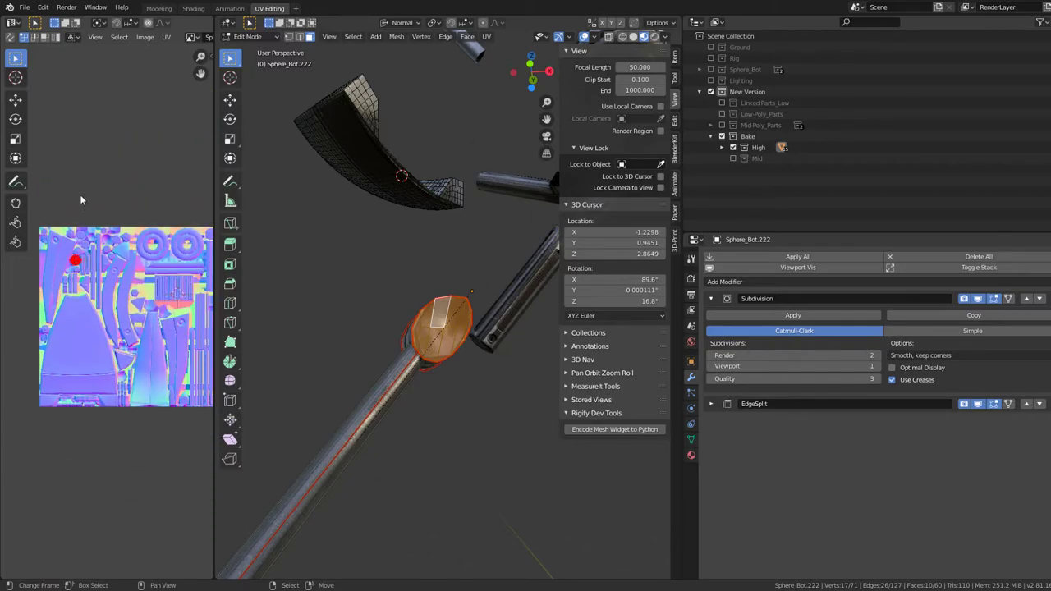
- Unwrap the cap faces and scale the new UV island to 0.311, then check it
key("u")
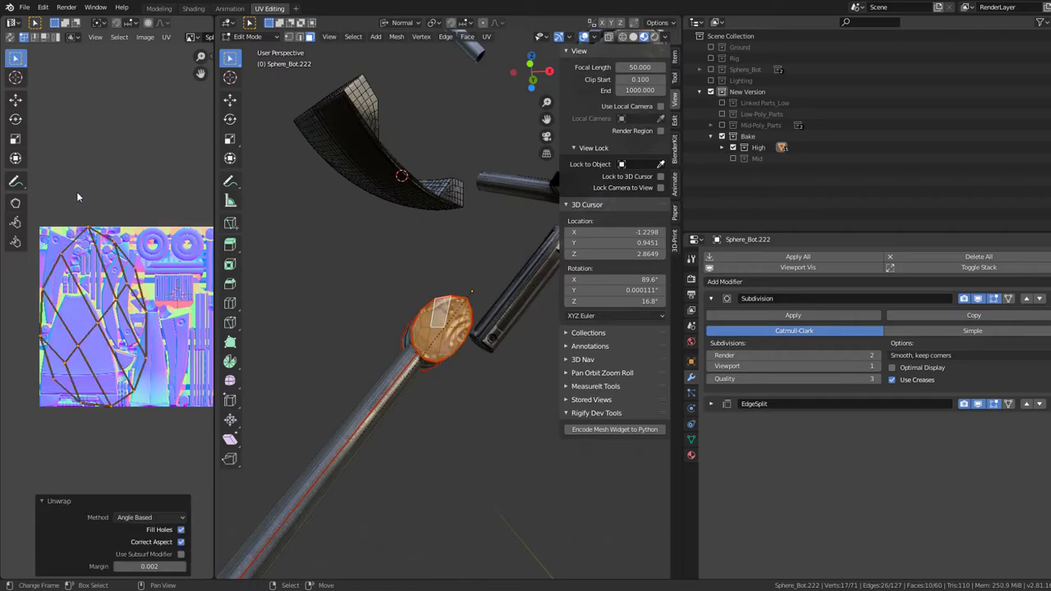
key("alt+a")
left_click(122, 290)
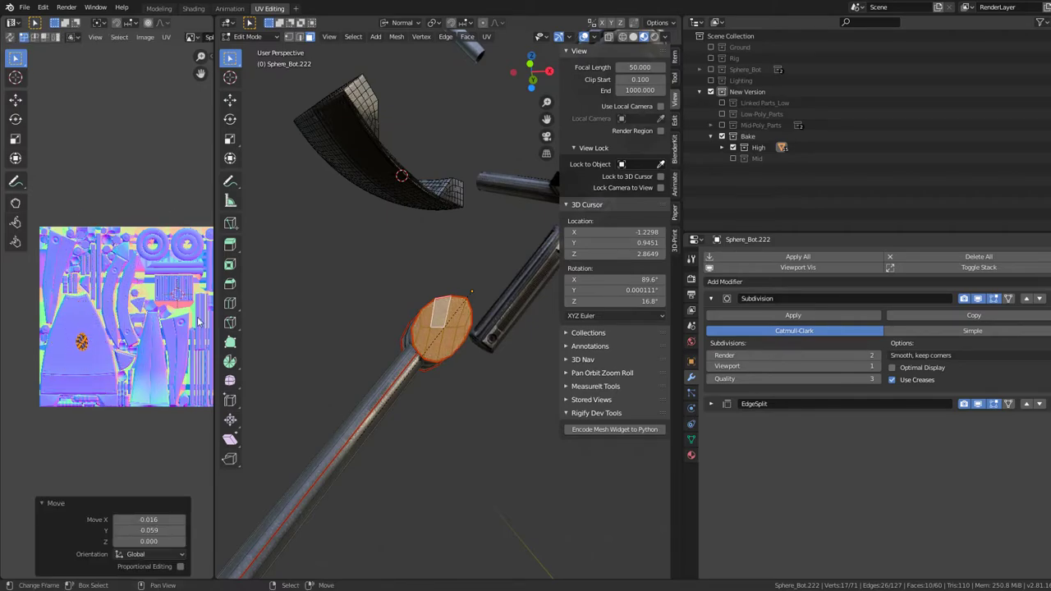
key("Tab")
mouse_move(346, 289)
middle_mouse_down()
mouse_move(373, 319)
mouse_move(334, 306)
mouse_move(495, 312)
mouse_move(345, 309)
mouse_move(381, 301)
middle_mouse_up()
key("Tab")
- Move the cap island onto the atlas and give it a first rough rotation toward a bolt
scroll(84, 359, "up", 3)
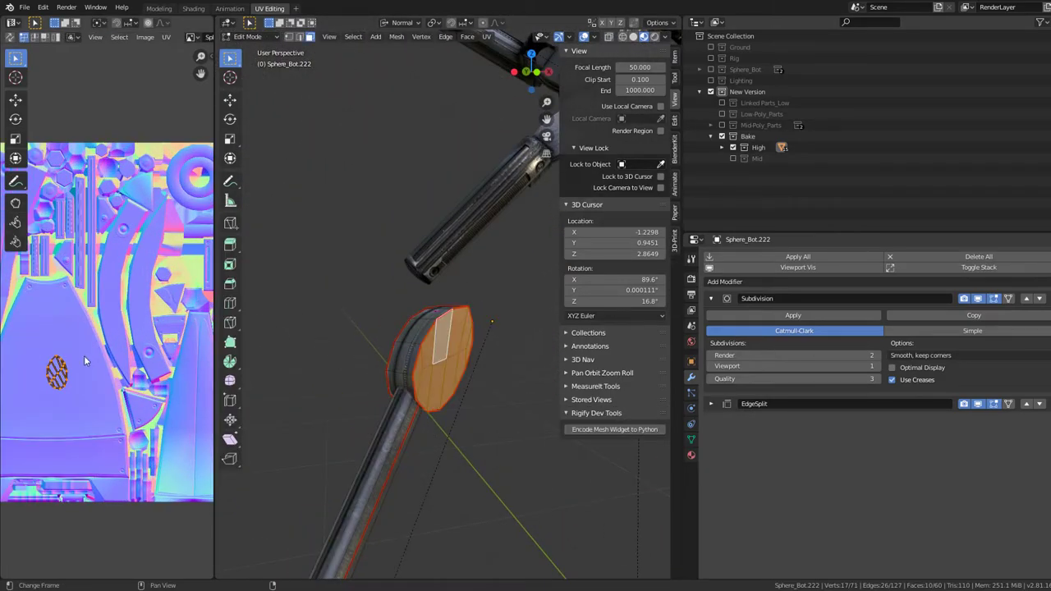
middle_click_drag(84, 359, 60, 312)
key("g")
left_click(151, 290)
mouse_move(386, 312)
middle_mouse_down()
mouse_move(436, 314)
mouse_move(348, 331)
mouse_move(243, 327)
middle_mouse_up()
scroll(124, 304, "up", 2)
key("r")
left_click(97, 245)
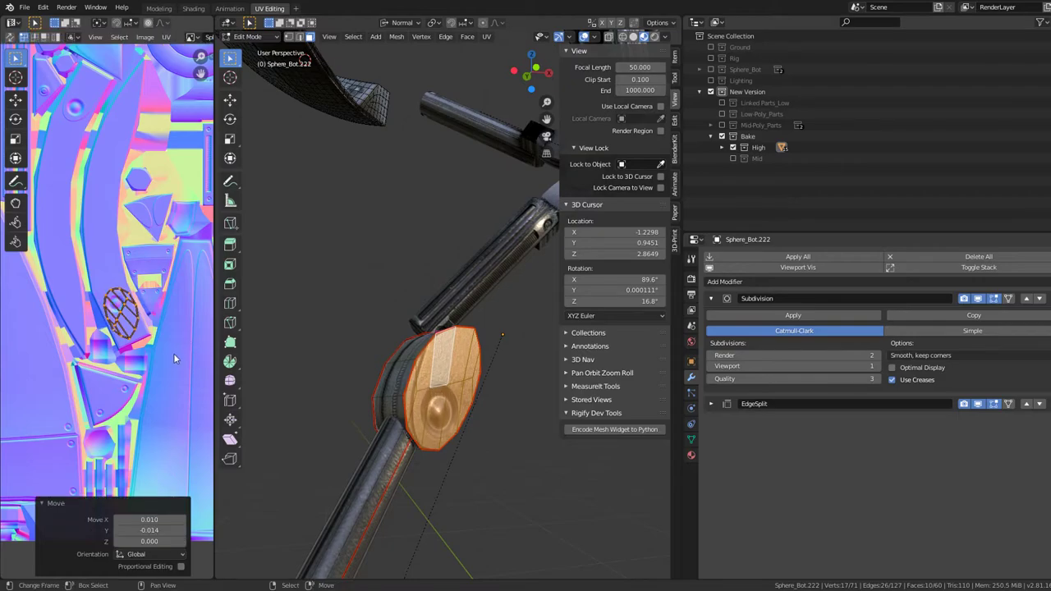
- Slightly rotate the cap island, move it over a round bolt and shrink it a little
scroll(353, 395, "up", 2)
middle_click_drag(353, 394, 347, 403)
scroll(147, 328, "up", 1)
key("r")
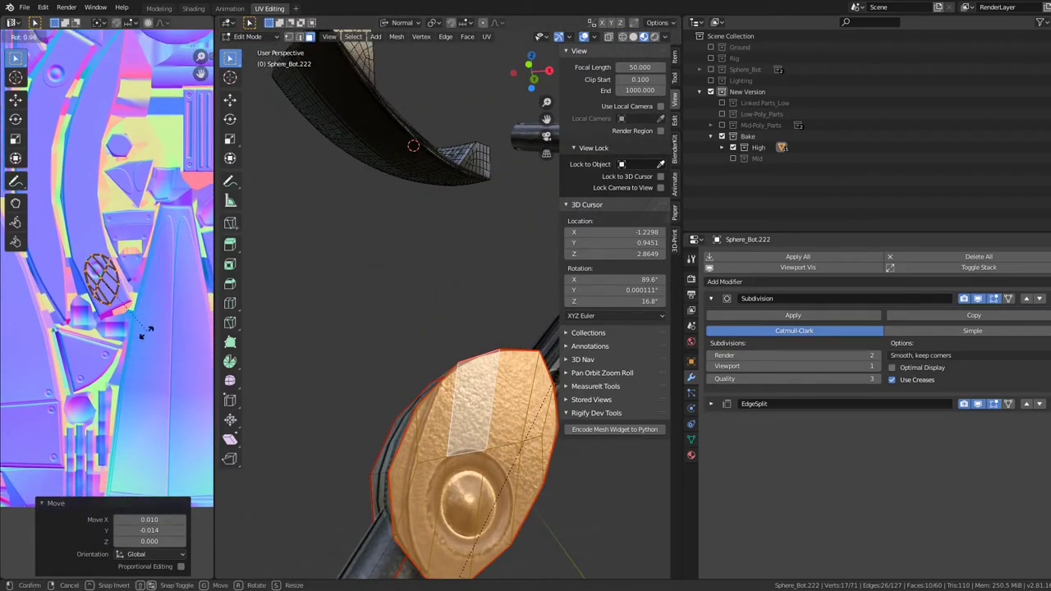
left_click(146, 332)
key("g")
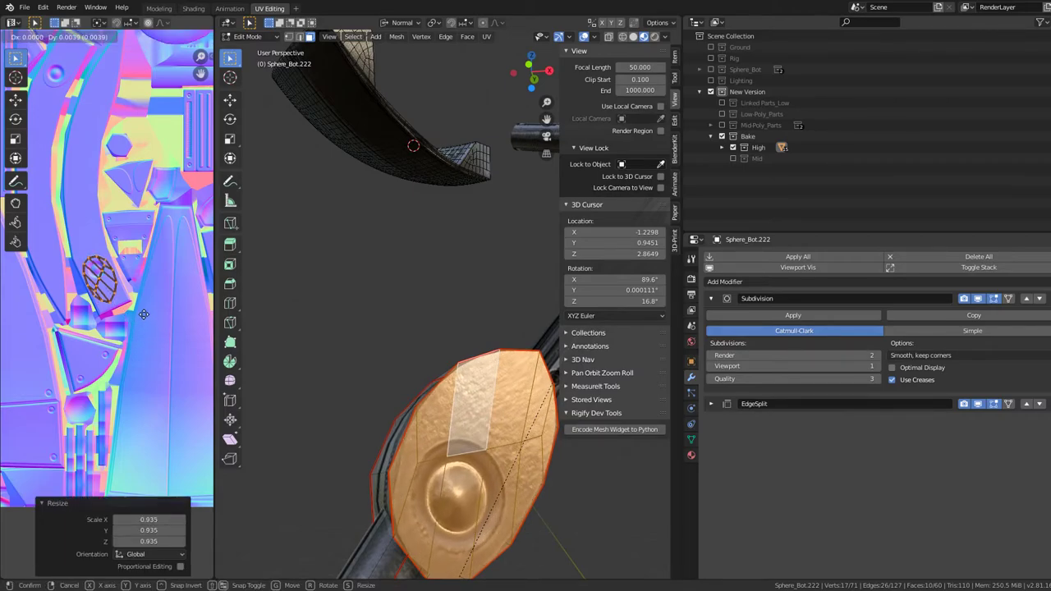
scroll(136, 304, "up", 3)
scroll(139, 329, "up", 2)
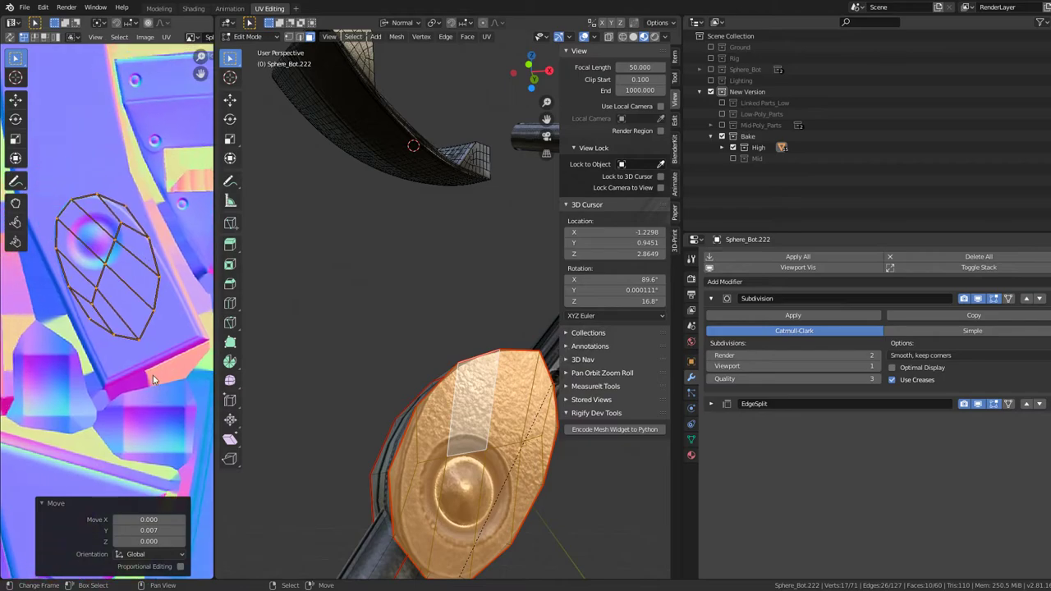
key("g")
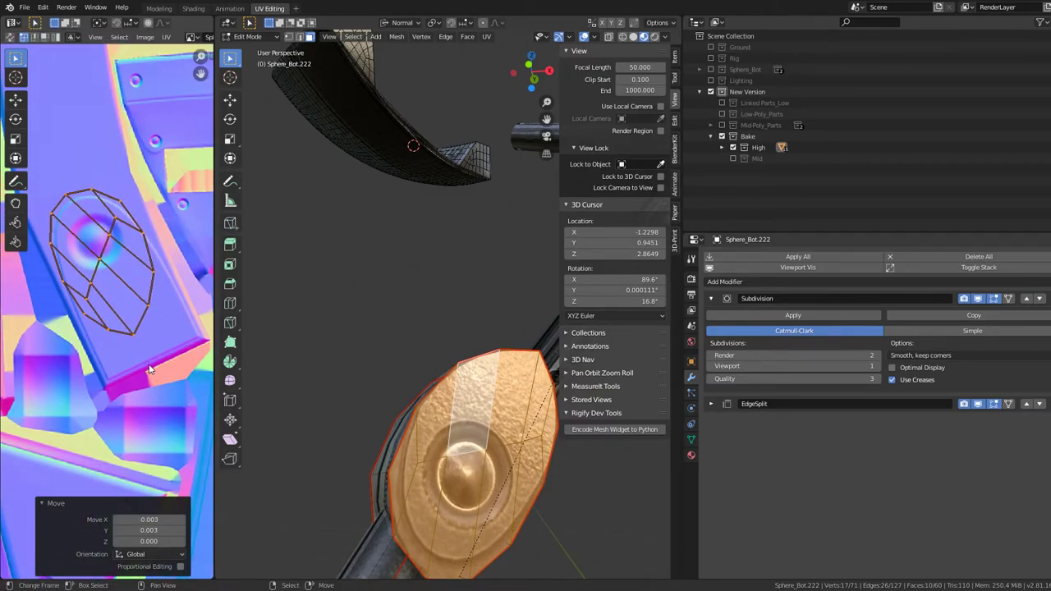
key("s")
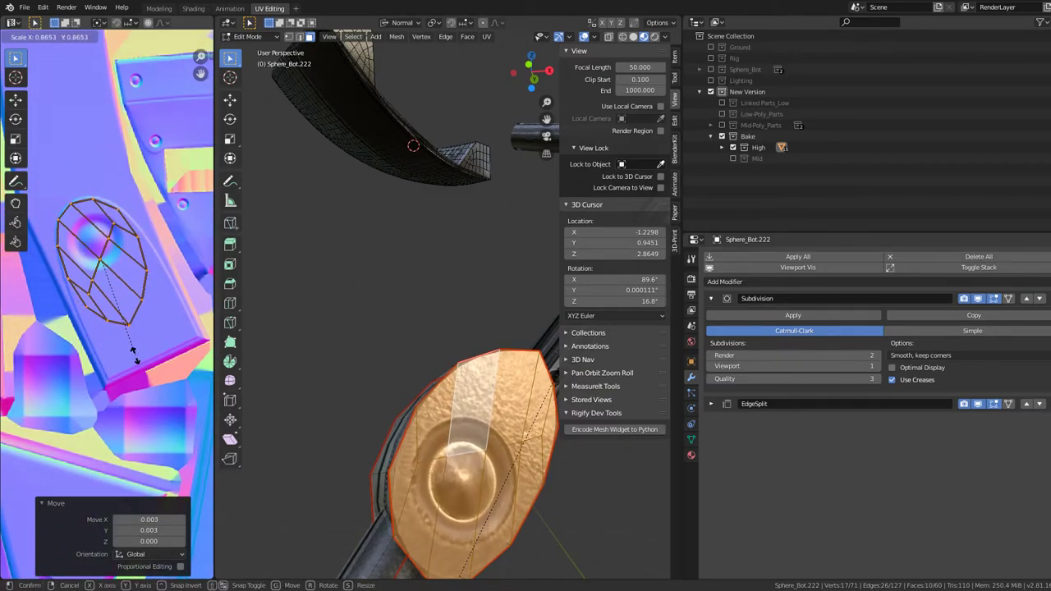
left_click(139, 354)
- Turn the island to about −173°, nudge it centred on the bolt, and preview in Object Mode
key("g")
mouse_move(342, 371)
middle_mouse_down()
mouse_move(312, 366)
mouse_move(323, 349)
mouse_move(280, 336)
middle_mouse_up()
key("r")
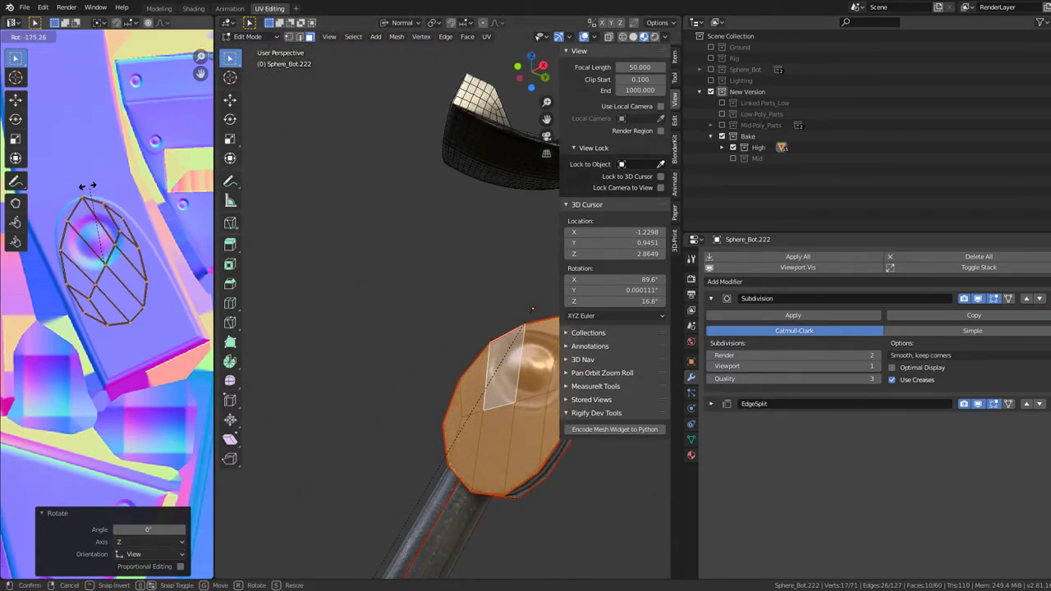
middle_click_drag(328, 291, 411, 337)
key("r")
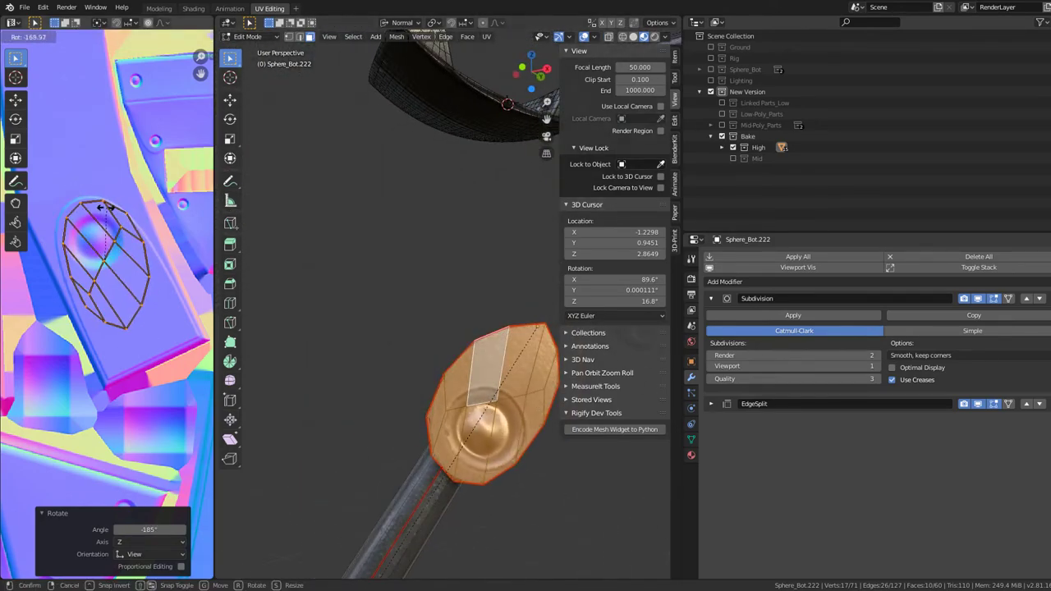
key("g")
left_click(102, 345)
mouse_move(386, 337)
middle_mouse_down()
mouse_move(420, 342)
mouse_move(404, 277)
mouse_move(404, 297)
mouse_move(325, 310)
mouse_move(351, 308)
middle_mouse_up()
key("Tab")
scroll(420, 343, "down", 2)
scroll(414, 373, "up", 2)
scroll(409, 364, "up", 2)
- Back in Edit Mode, select the rod end's opposite cap faces and its whole UV island
key("Tab")
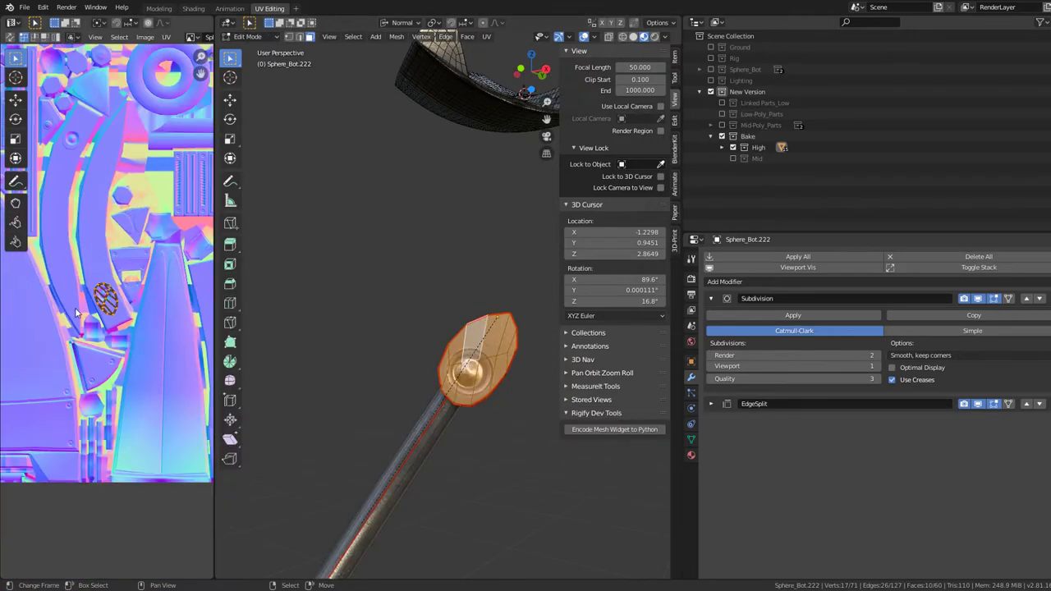
scroll(106, 312, "down", 2)
scroll(107, 312, "down", 1)
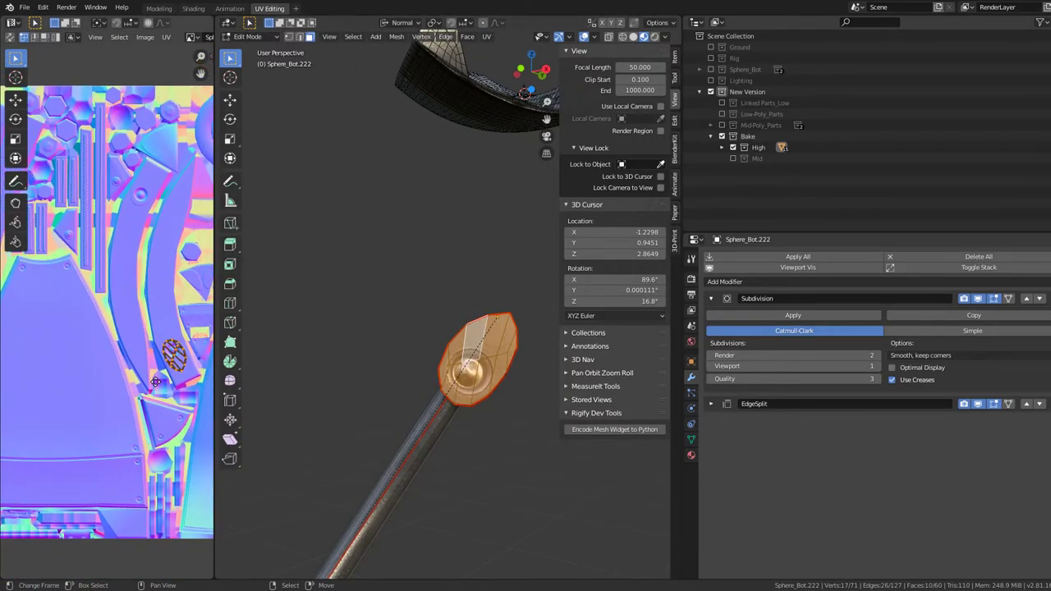
mouse_move(265, 375)
middle_mouse_down()
mouse_move(574, 379)
mouse_move(426, 357)
middle_mouse_up()
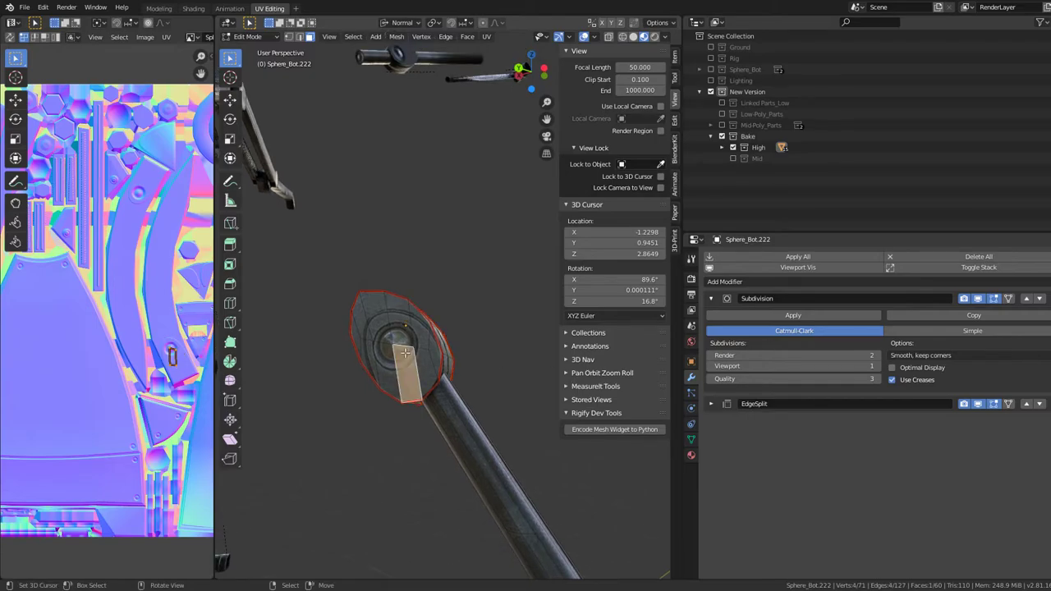
key("ctrl+l")
middle_click_drag(425, 342, 412, 353)
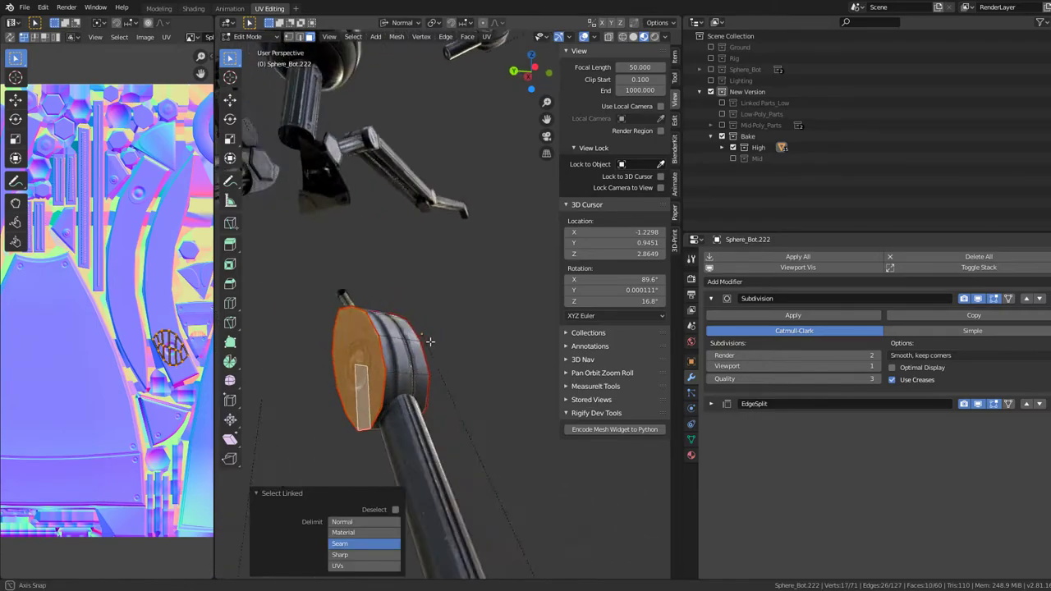
scroll(185, 366, "up", 2)
scroll(185, 365, "up", 2)
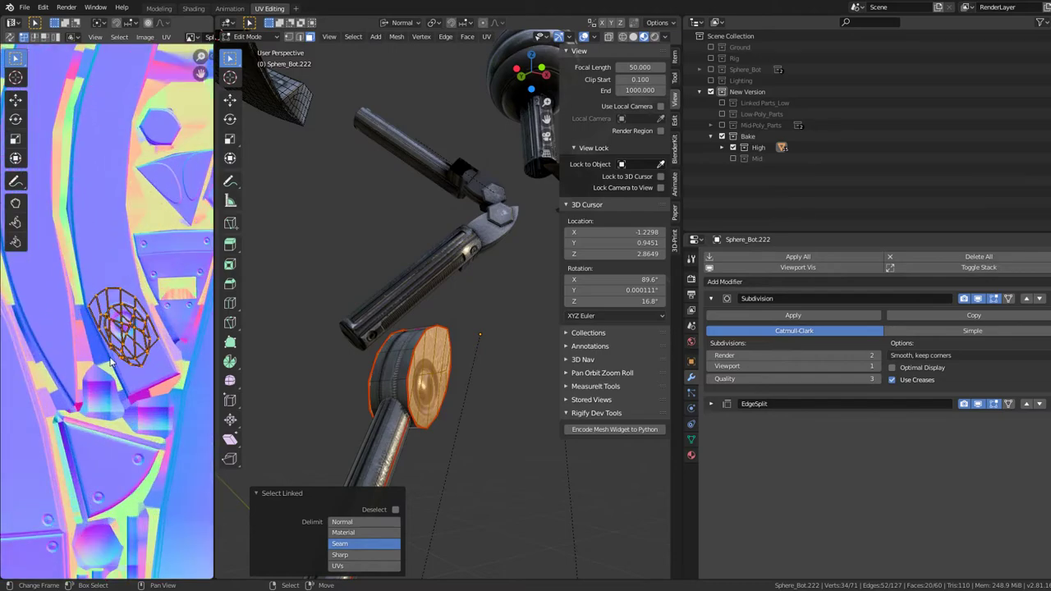
scroll(181, 368, "up", 2)
scroll(168, 376, "up", 1)
left_click(150, 377)
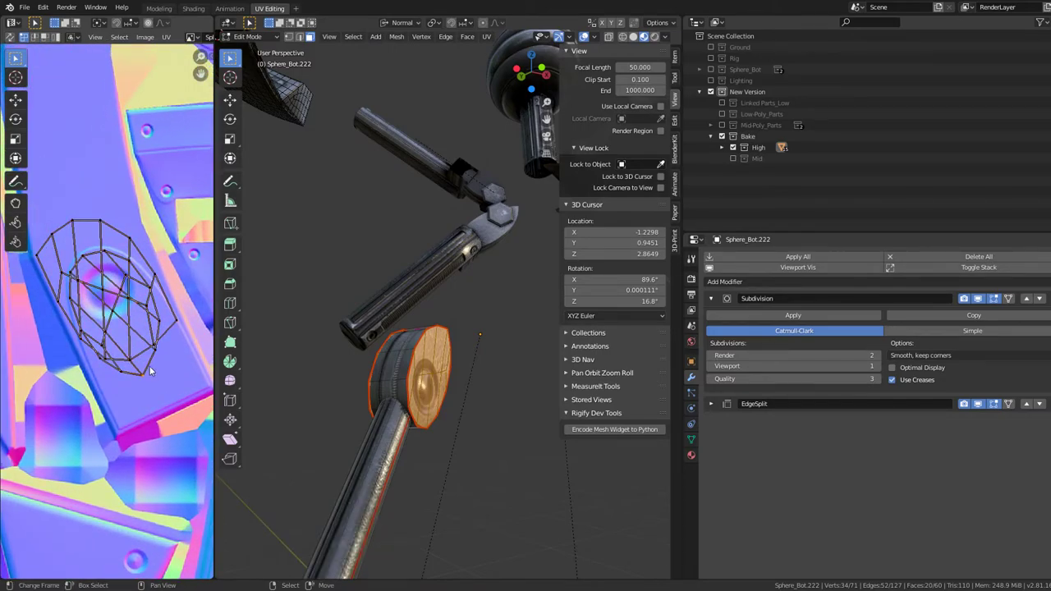
key("l")
- Move, rotate and shrink the opposite cap island onto a round bolt, then return to Object Mode
key("g")
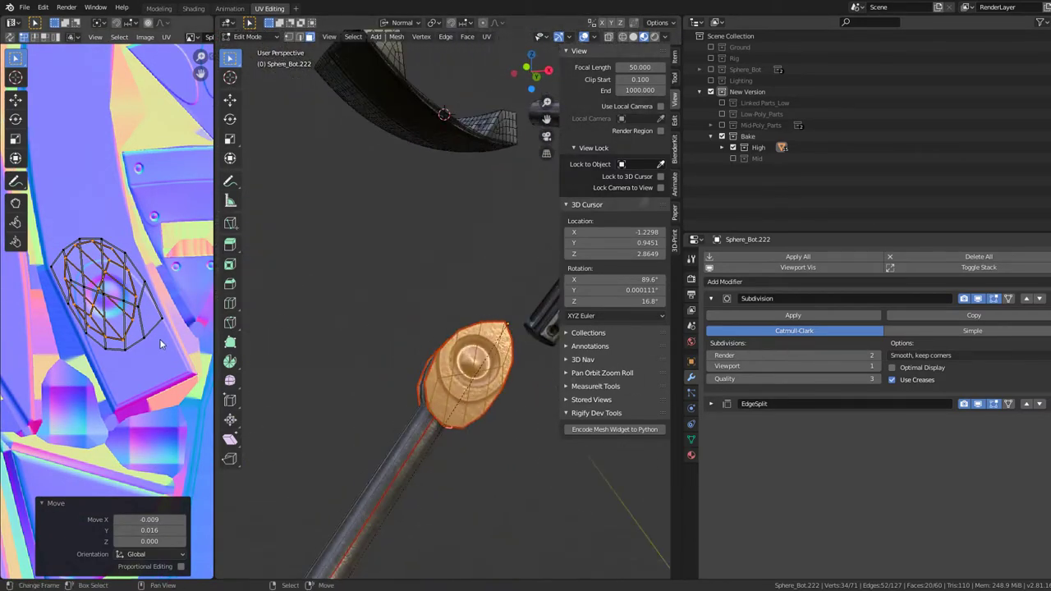
left_click(161, 314)
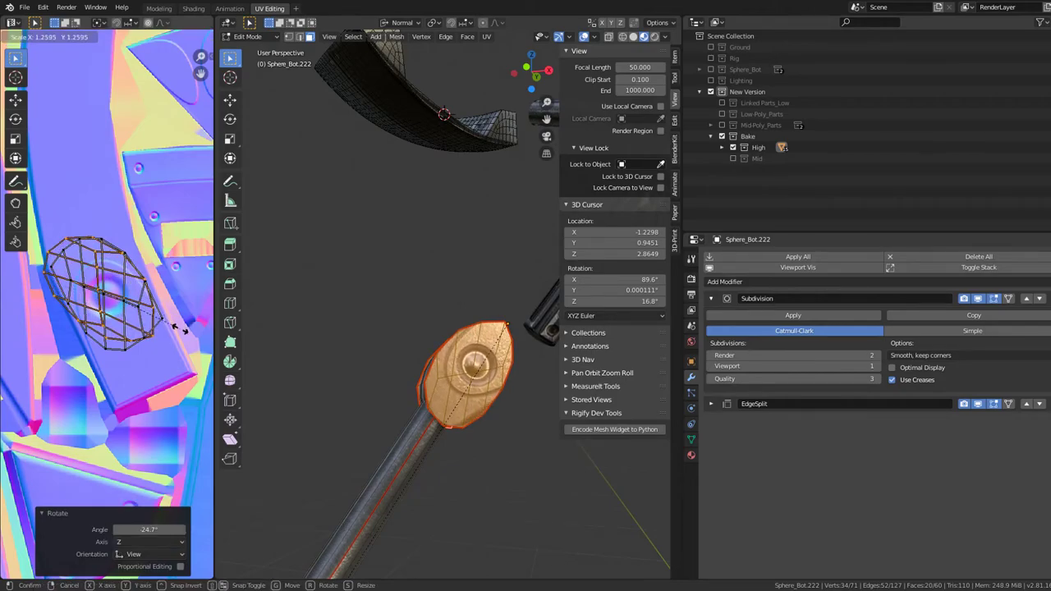
left_click(195, 348)
key("r")
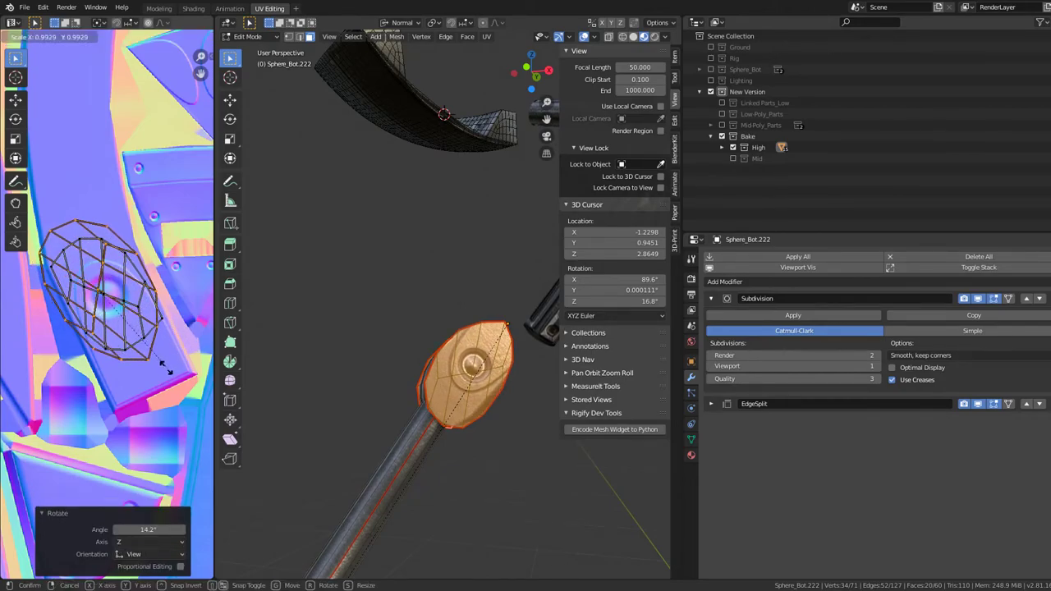
left_click(152, 367)
left_click(141, 370)
key("s")
left_click(146, 372)
key("g")
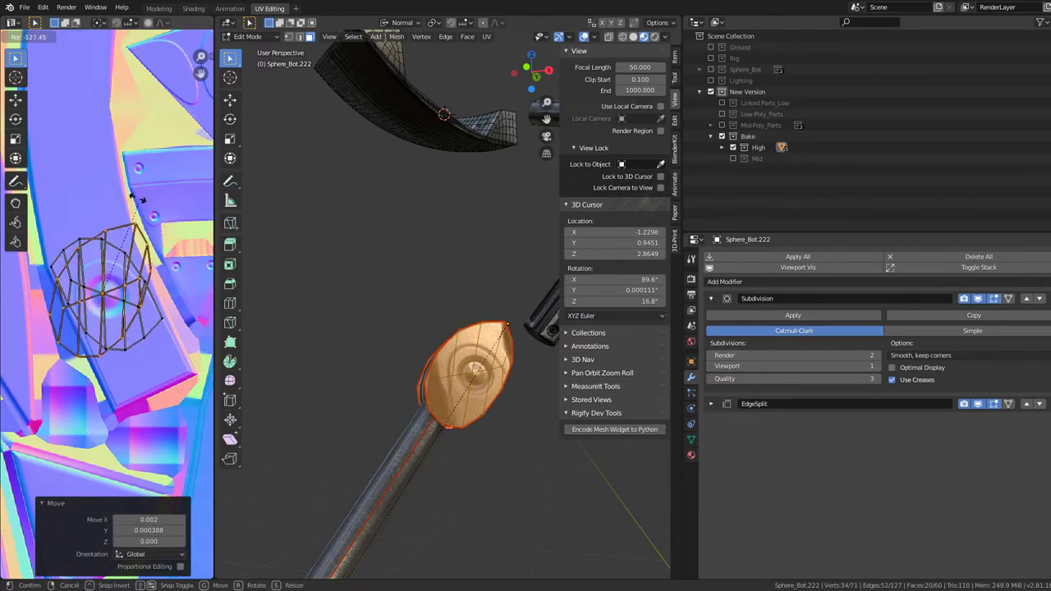
right_click(49, 189)
key("g")
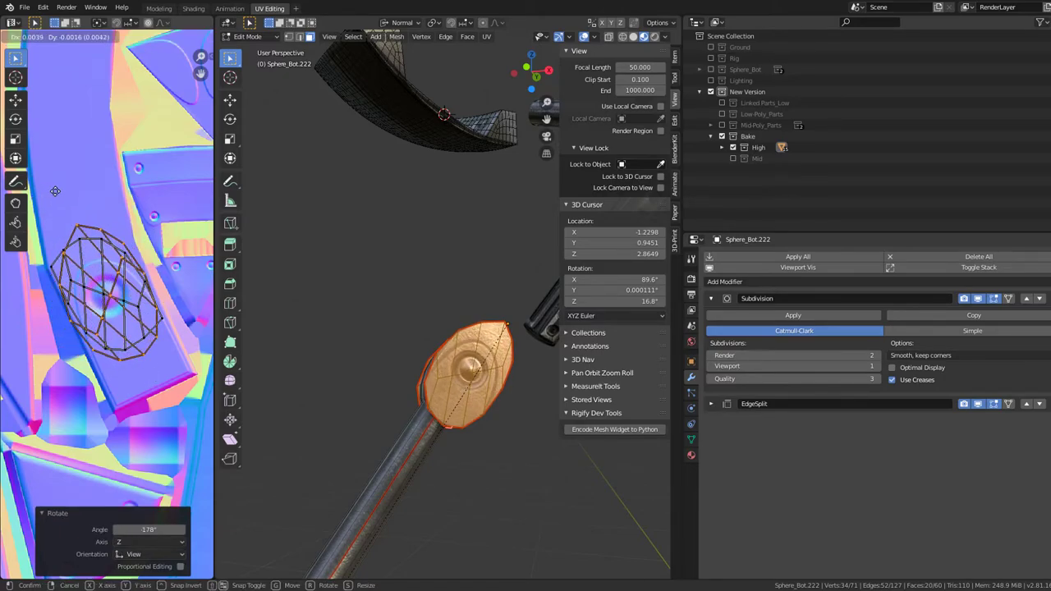
left_click(57, 195)
left_click(53, 193)
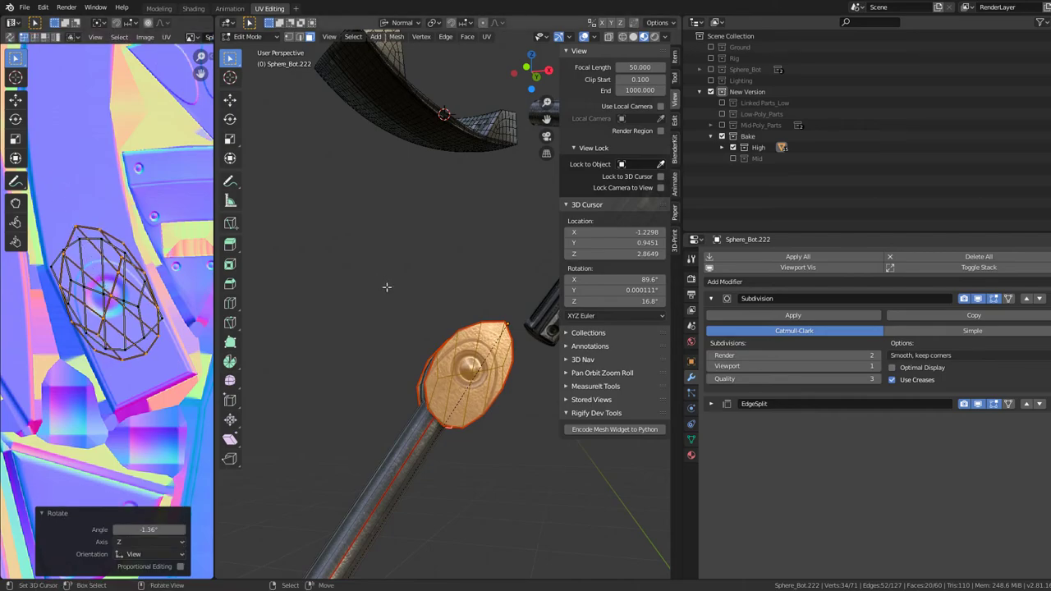
key("Tab")
- Select the rod end's other cap in Edit Mode, unwrap it, and frame the whole atlas
mouse_move(361, 320)
middle_mouse_down()
mouse_move(587, 327)
mouse_move(370, 312)
middle_mouse_up()
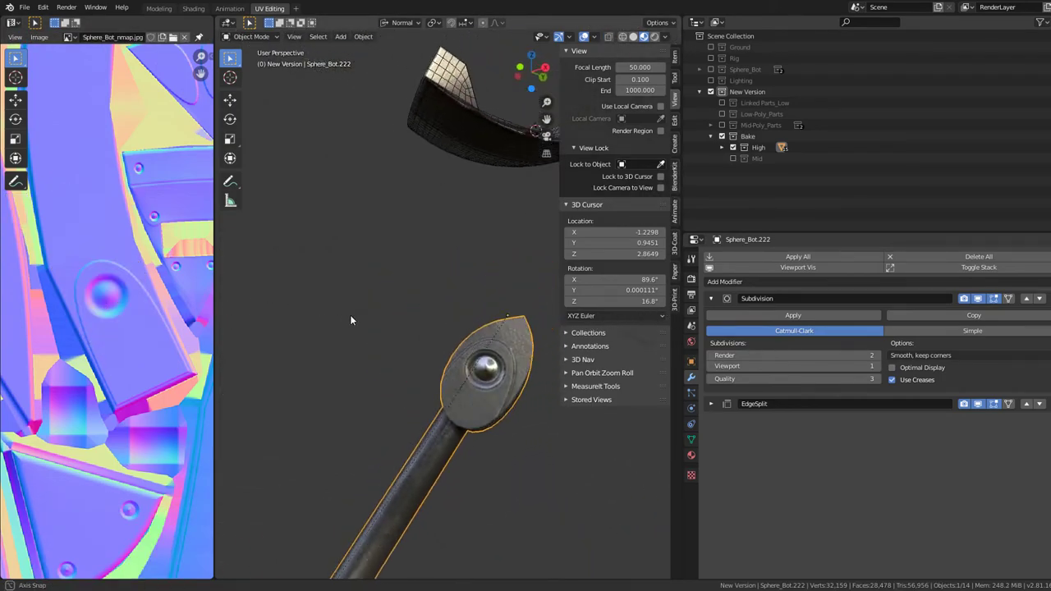
key("Tab")
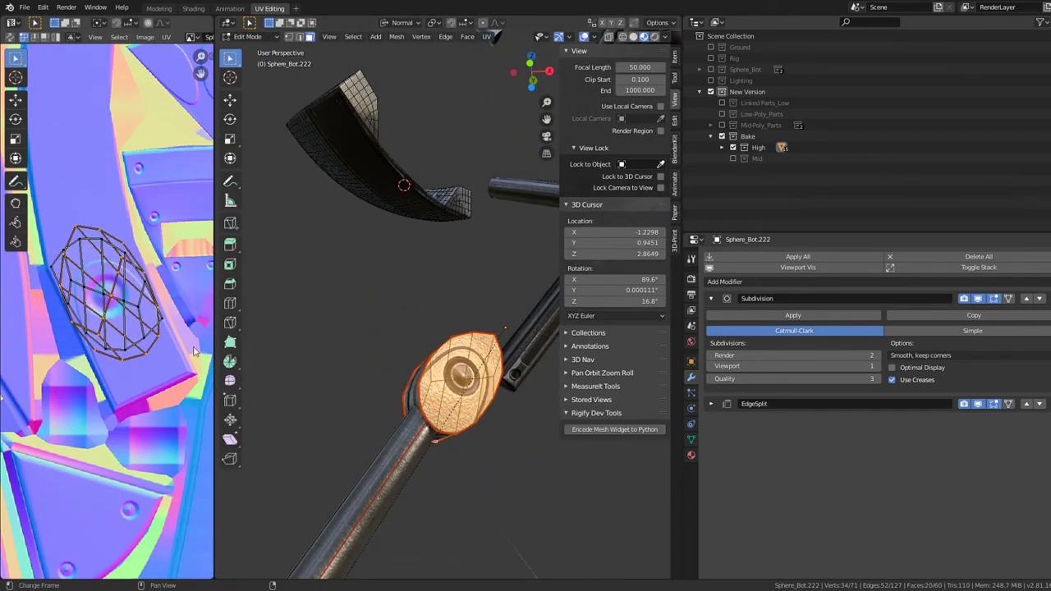
middle_click_drag(271, 353, 504, 368)
left_click(371, 344)
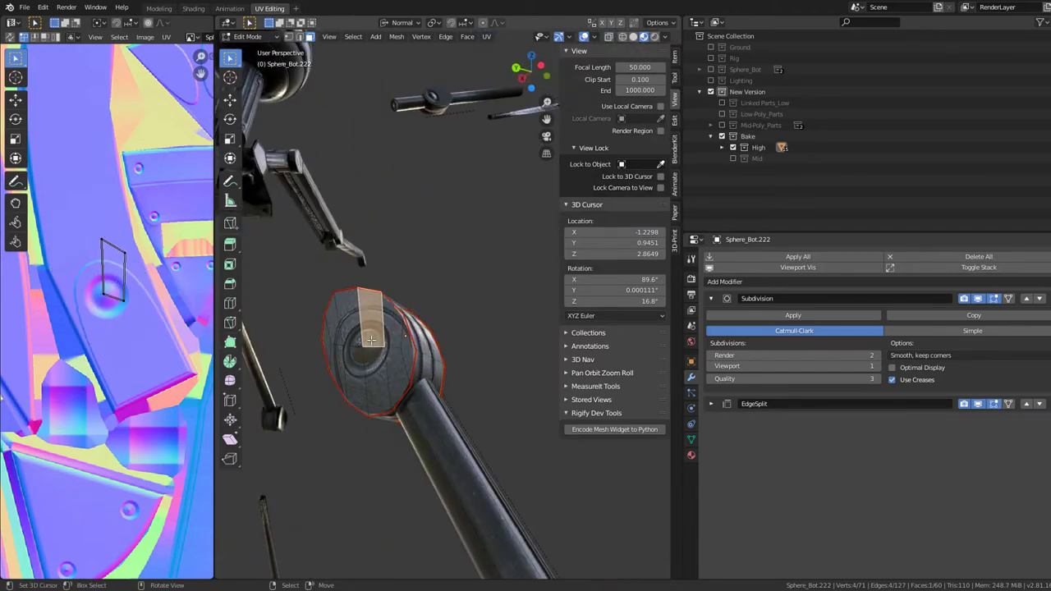
key("l")
key("u")
left_click(136, 316)
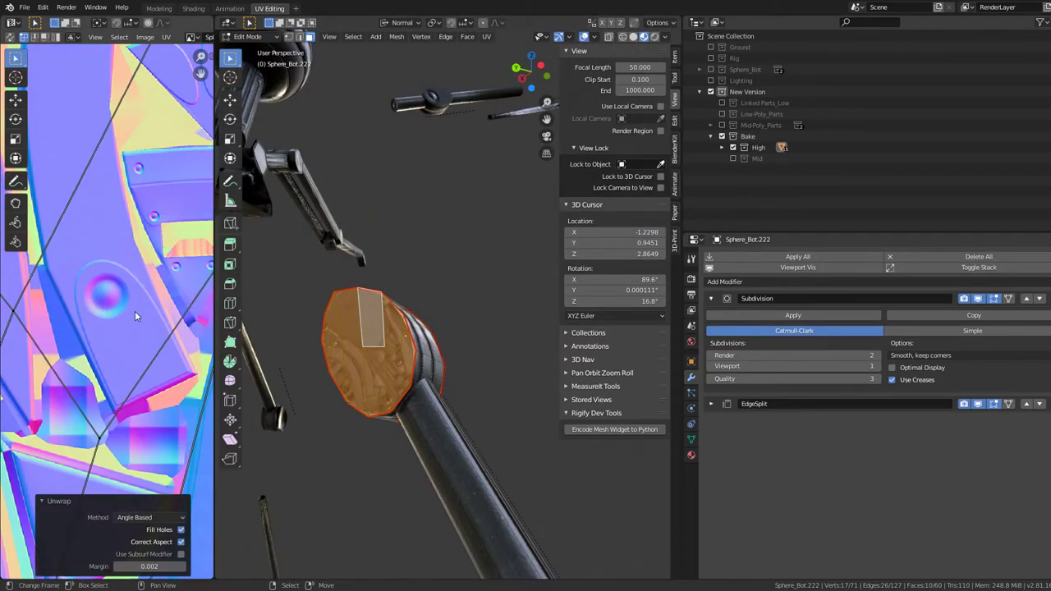
middle_click_drag(385, 343, 422, 369)
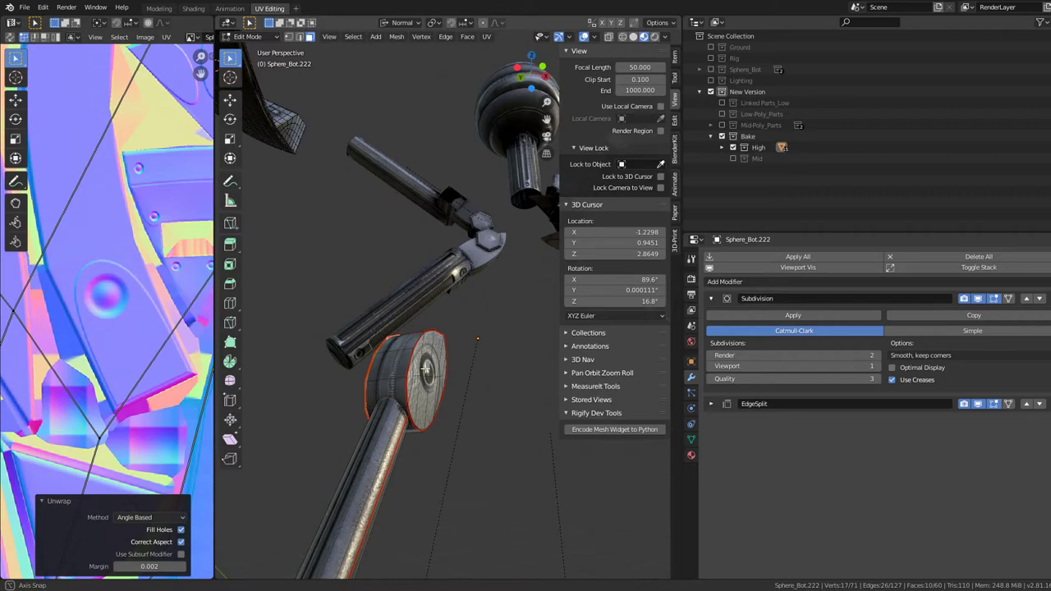
key("u")
left_click(426, 370)
key("Home")
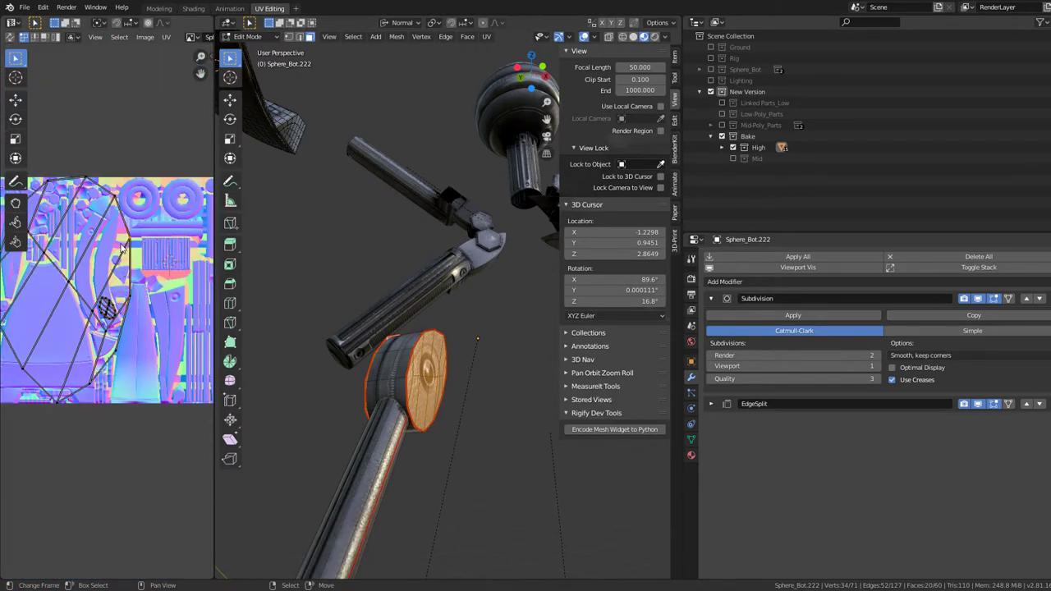
key("l")
- Shrink the new cap island to about 0.337 and rotate it
scroll(153, 287, "up", 1)
left_click(115, 286)
scroll(115, 286, "up", 2)
key("s")
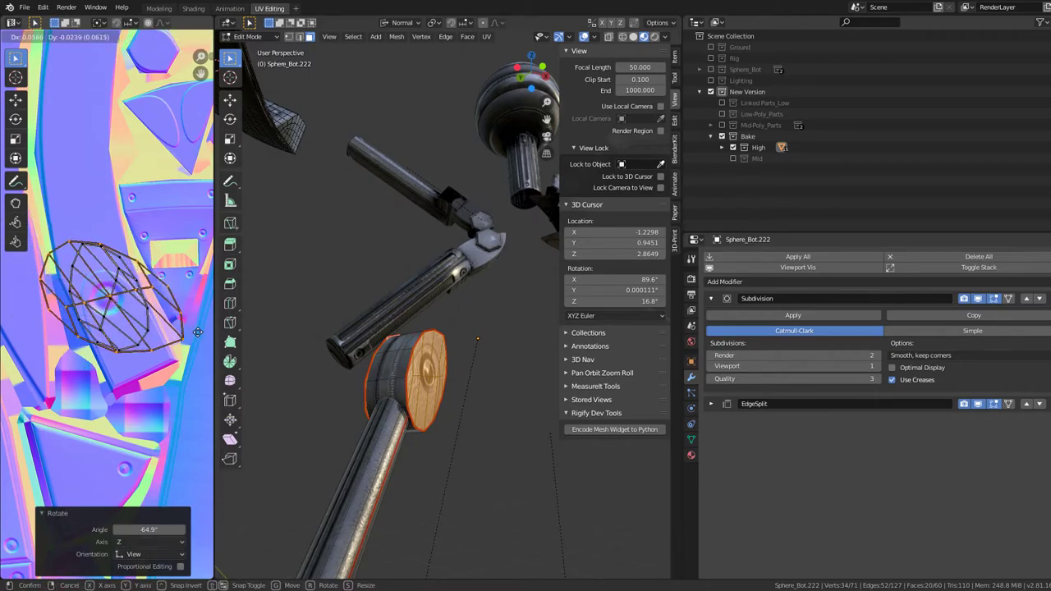
left_click(111, 226)
left_click(125, 233)
scroll(125, 232, "up", 2)
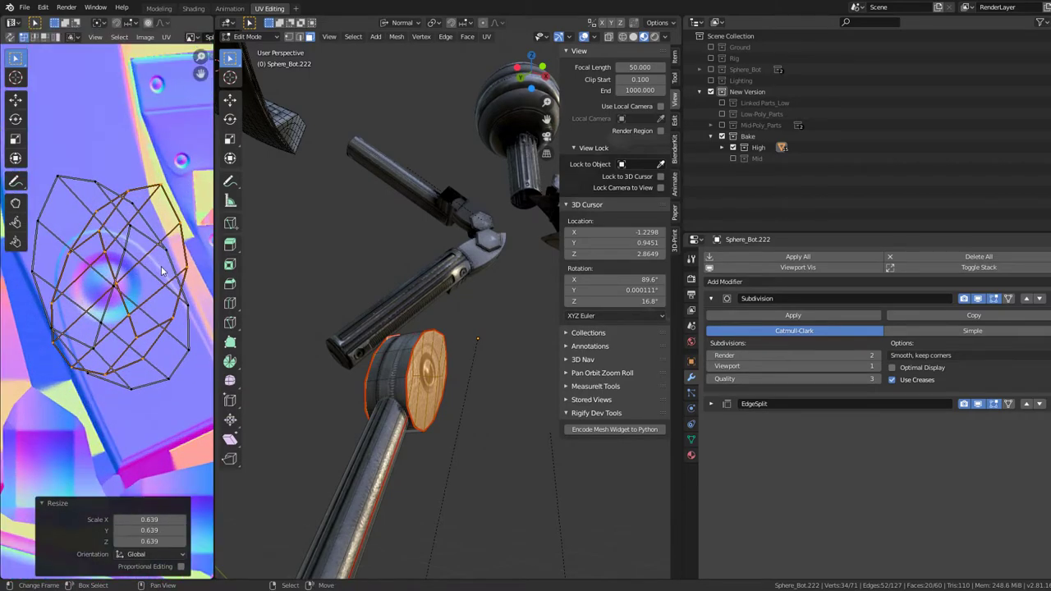
key("r")
left_click(138, 237)
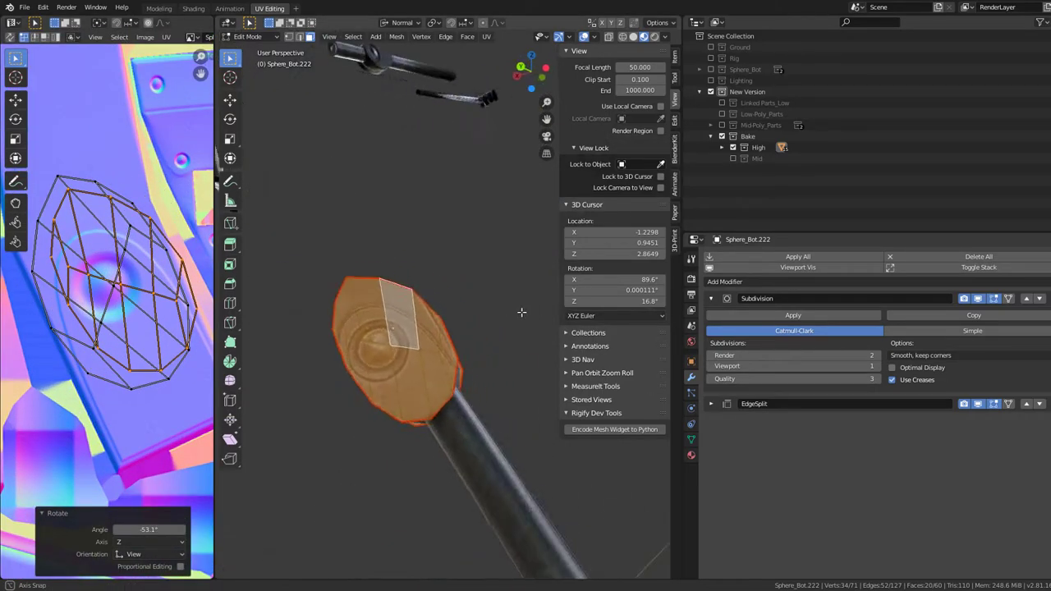
- Move and enlarge the cap island over a bolt circle, then return to Object Mode
key("g")
left_click(148, 349)
key("s")
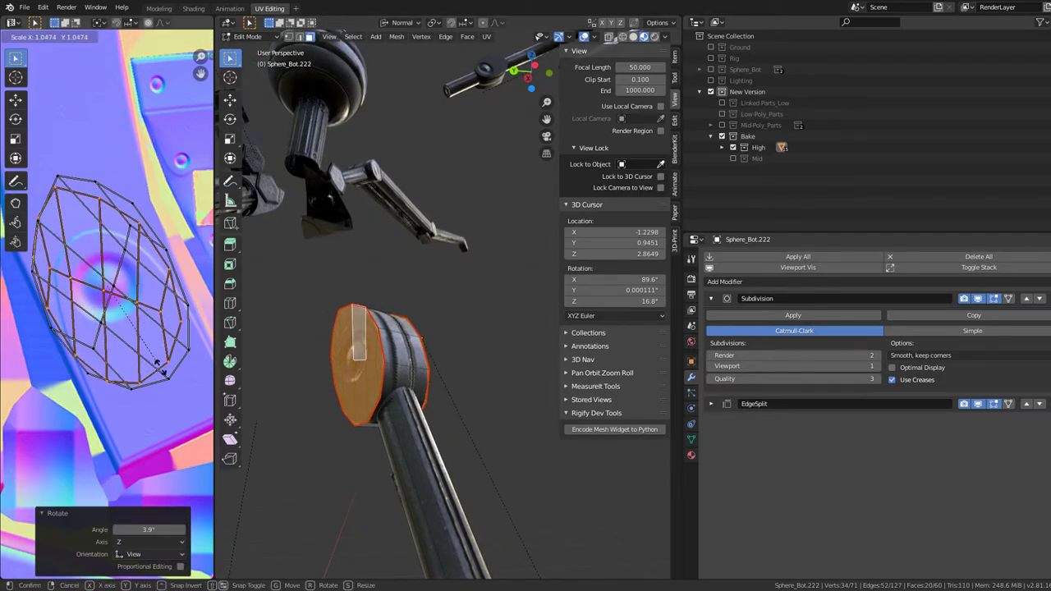
left_click(171, 374)
left_click(171, 360)
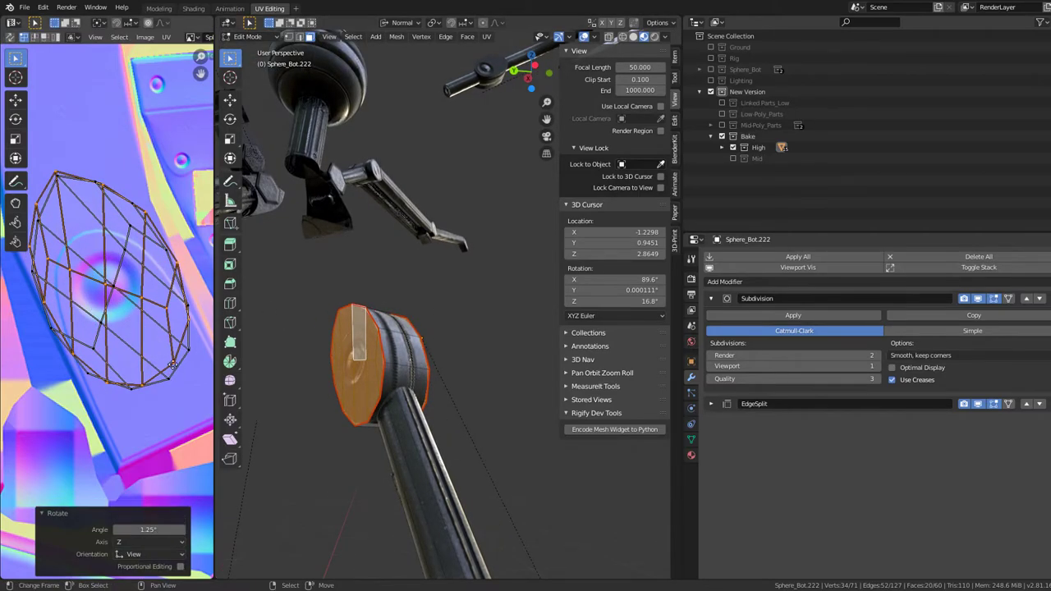
key("r")
key("Escape")
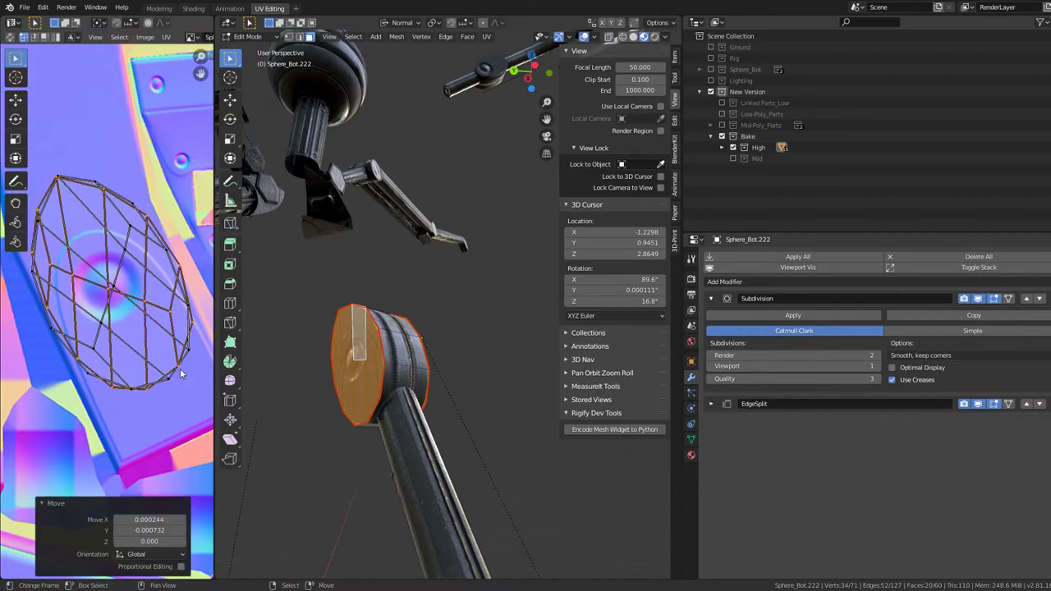
mouse_move(493, 345)
middle_mouse_down()
mouse_move(672, 339)
mouse_move(364, 341)
mouse_move(296, 359)
mouse_move(426, 320)
mouse_move(464, 277)
mouse_move(453, 344)
mouse_move(437, 295)
middle_mouse_up()
key("Tab")
mouse_move(485, 368)
middle_mouse_down()
mouse_move(404, 362)
mouse_move(435, 360)
mouse_move(413, 391)
mouse_move(345, 406)
mouse_move(453, 408)
mouse_move(374, 362)
mouse_move(553, 402)
mouse_move(512, 410)
mouse_move(440, 371)
mouse_move(356, 379)
mouse_move(524, 364)
mouse_move(522, 423)
middle_mouse_up()
- Select Sphere_Bot.216's end cap in Edit Mode, unwrap it and shrink the new island
scroll(523, 423, "up", 3)
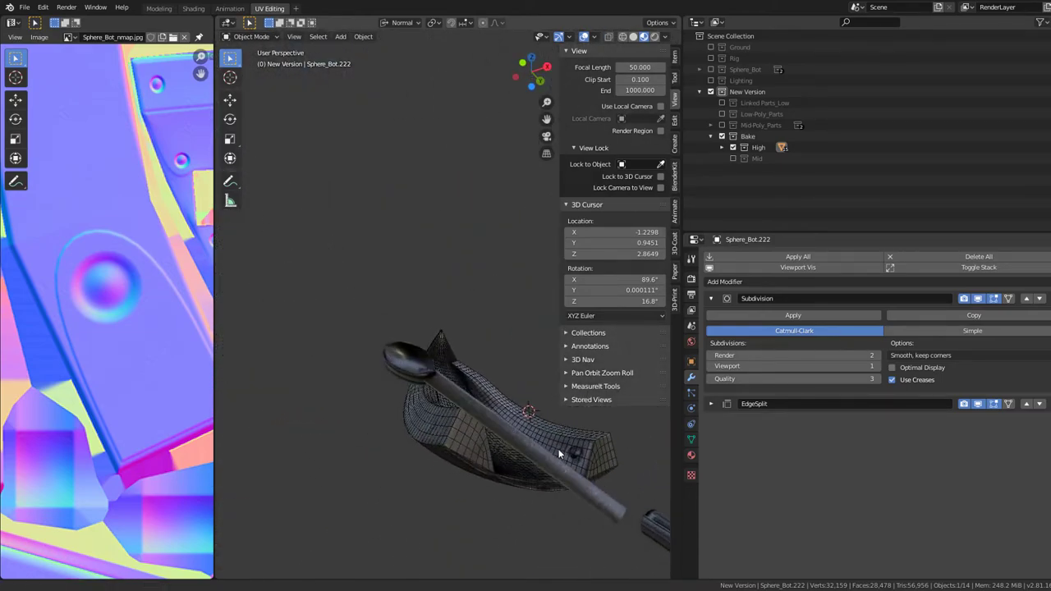
left_click(442, 420)
key("Tab")
key("ctrl+l")
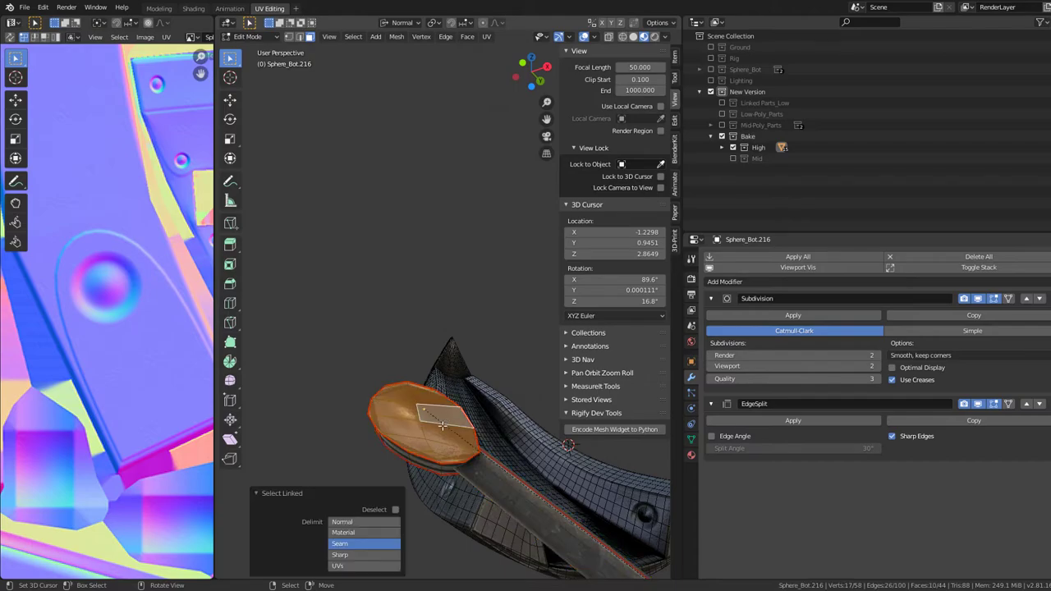
scroll(160, 325, "down", 2)
scroll(160, 326, "down", 1)
scroll(159, 326, "down", 2)
left_click(148, 315)
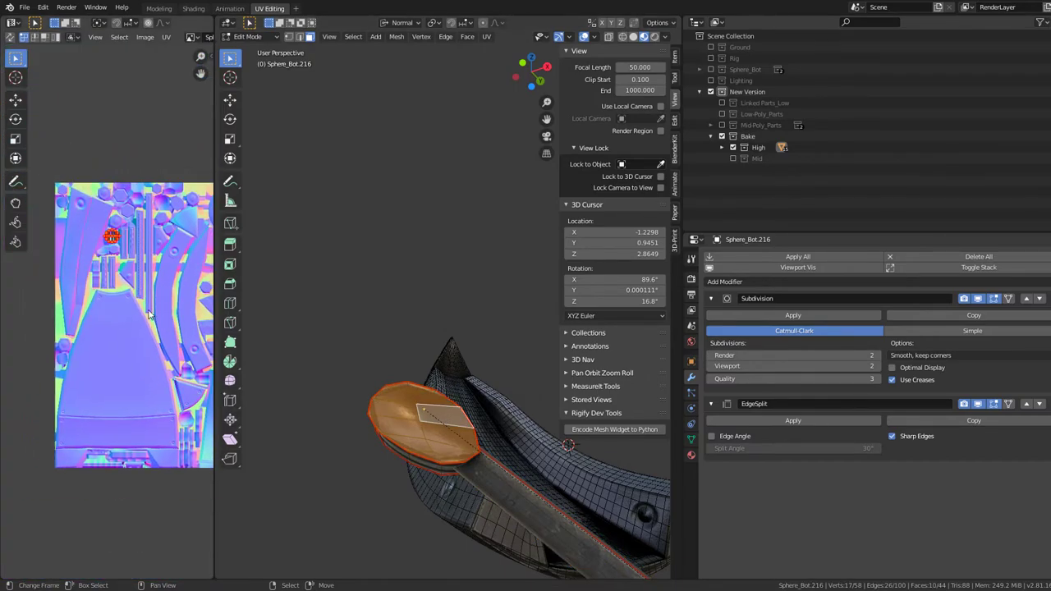
key("u")
key("Return")
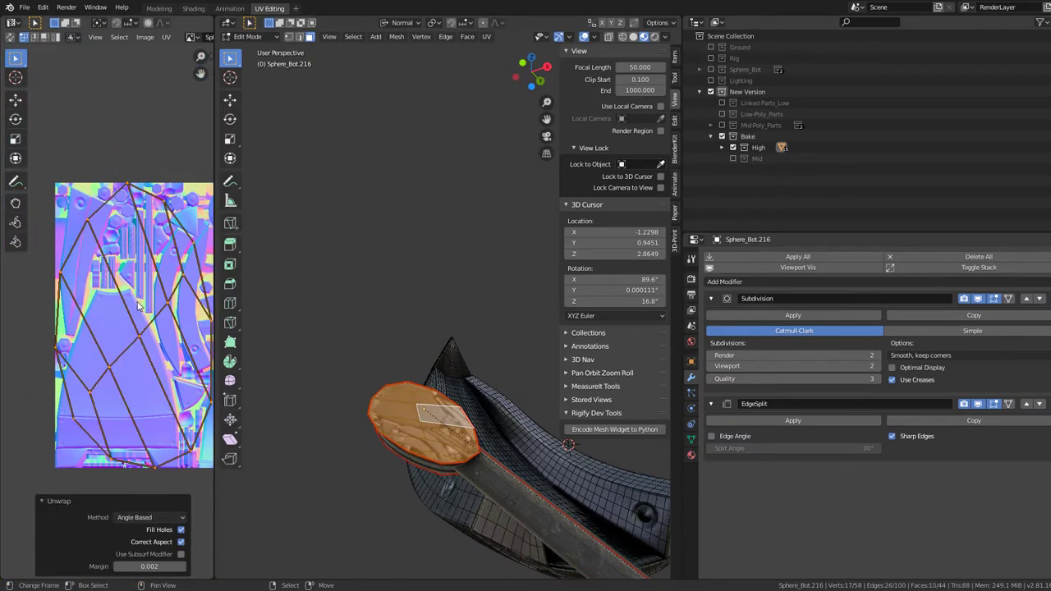
left_click(150, 335)
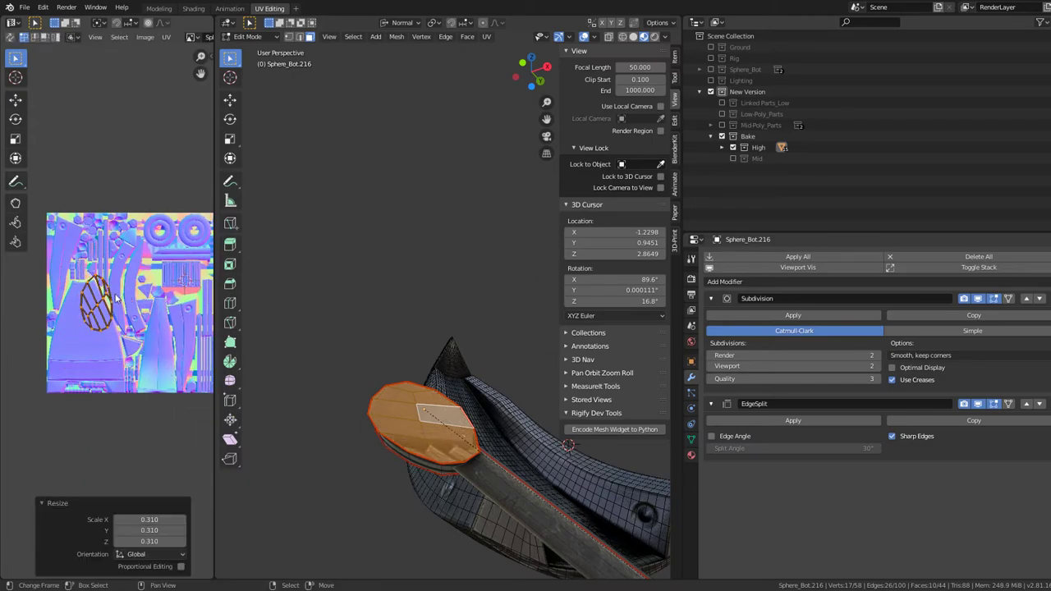
- Move and scale the cap island down, shifting it toward another bolt area of the atlas
scroll(150, 335, "up", 2)
scroll(156, 345, "up", 1)
key("g")
left_click(173, 374)
key("s")
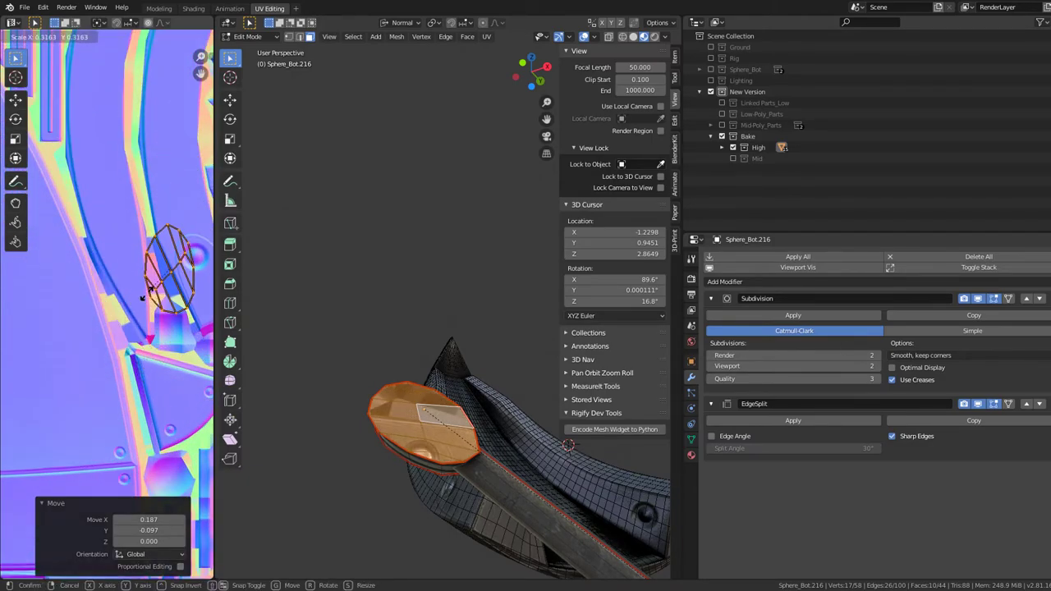
left_click(164, 320)
middle_click_drag(115, 246, 78, 443)
key("g")
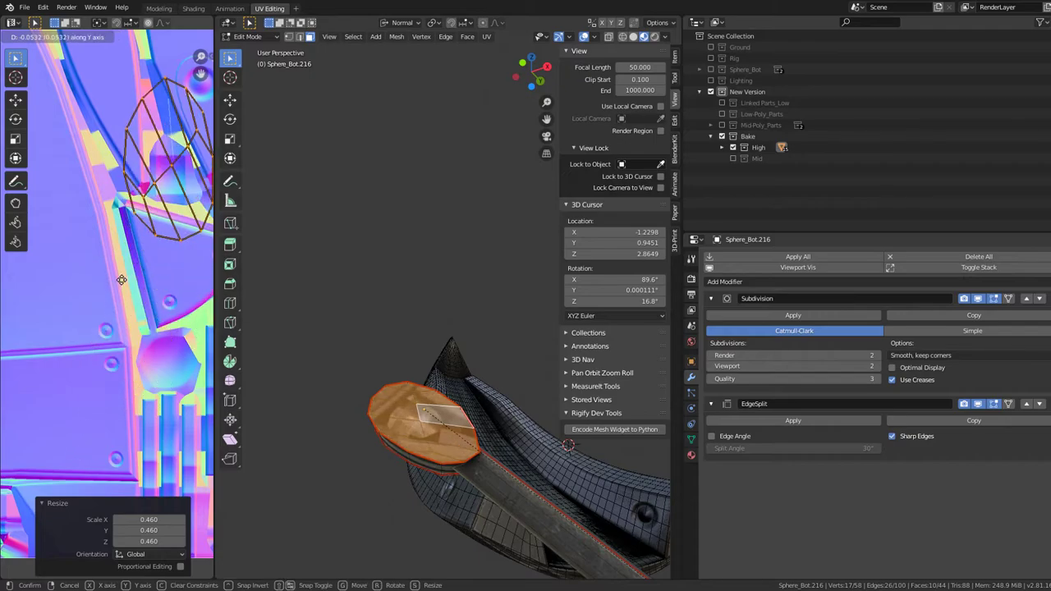
left_click(82, 436)
- Scale the hexagonal cap island to 1.036, rotate it and place it over a round bolt
scroll(76, 310, "down", 2)
middle_click_drag(76, 310, 82, 384)
key("s")
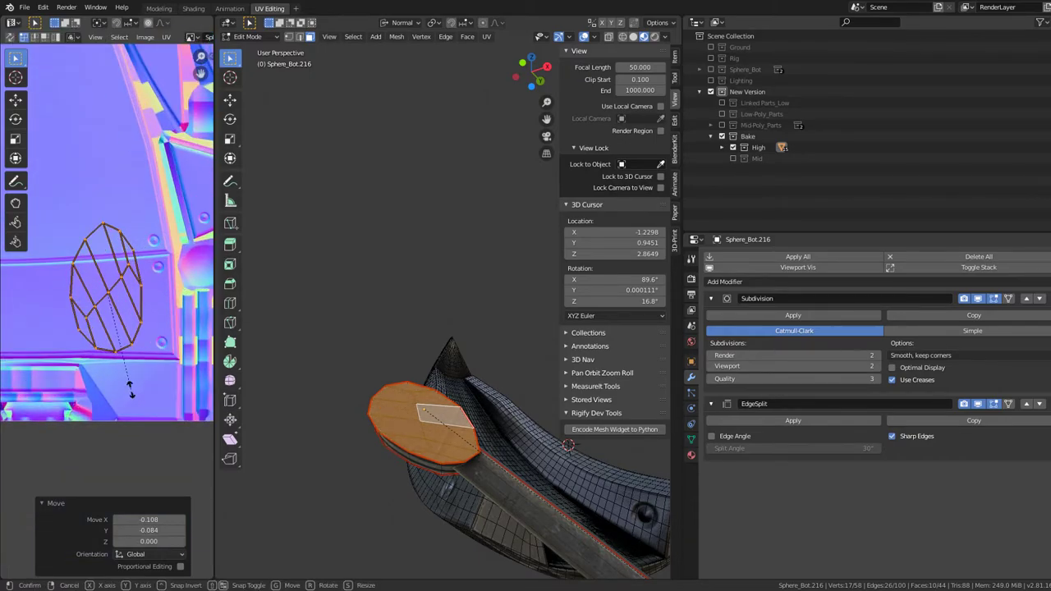
left_click(156, 264)
scroll(98, 304, "up", 1)
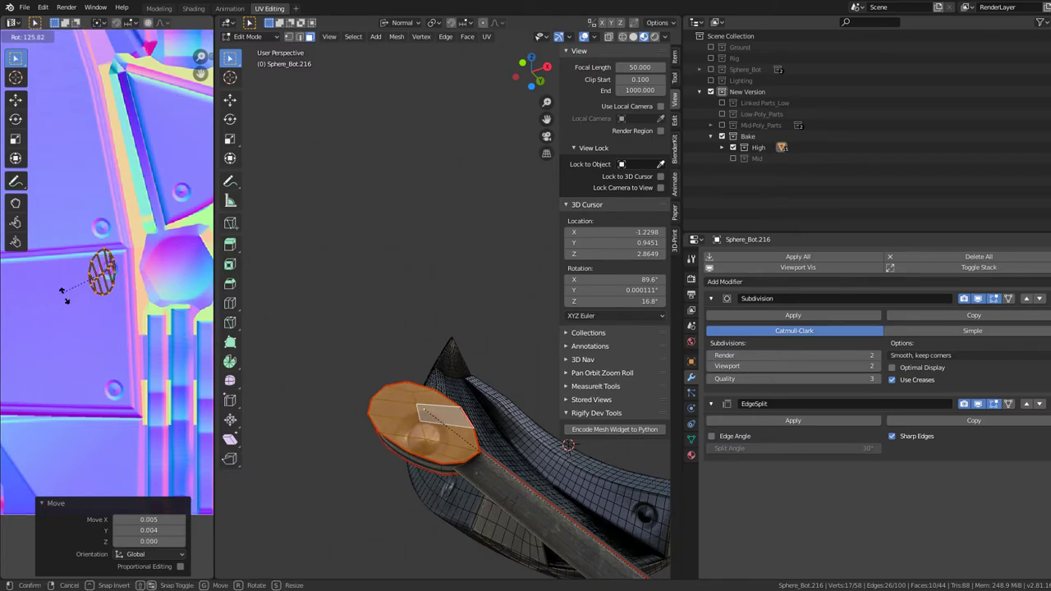
scroll(66, 245, "up", 2)
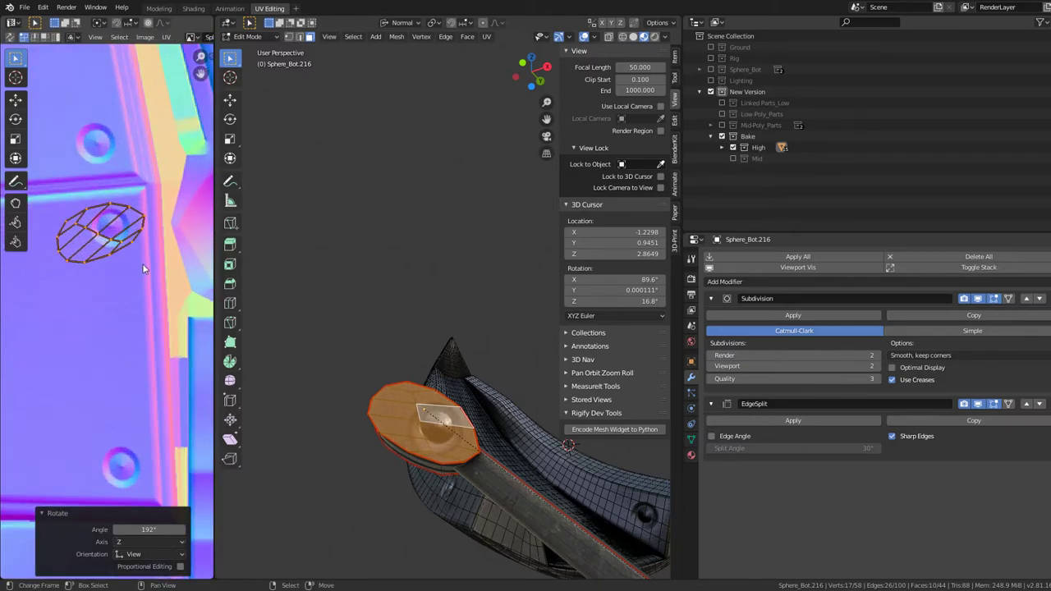
scroll(145, 262, "up", 3)
left_click(174, 333)
key("g")
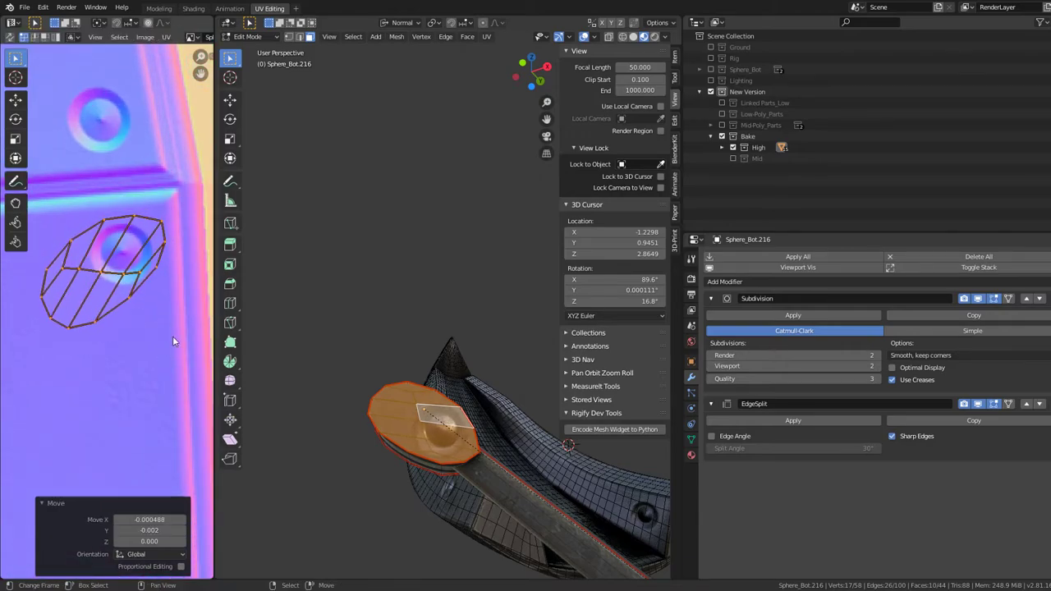
left_click_drag(189, 359, 206, 335)
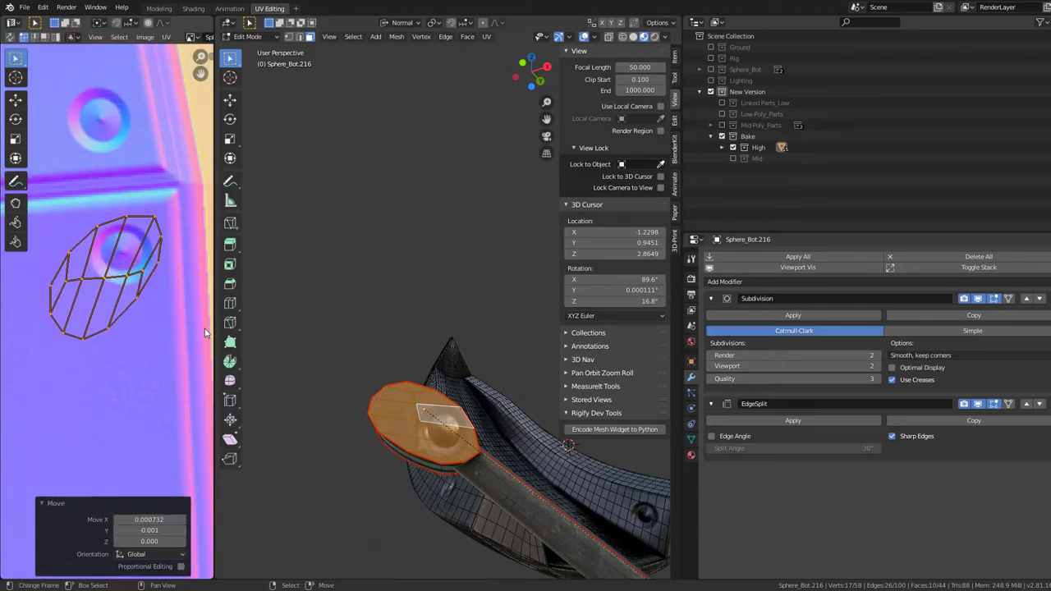
mouse_move(519, 363)
middle_mouse_down()
mouse_move(485, 430)
mouse_move(444, 411)
middle_mouse_up()
scroll(107, 304, "down", 4)
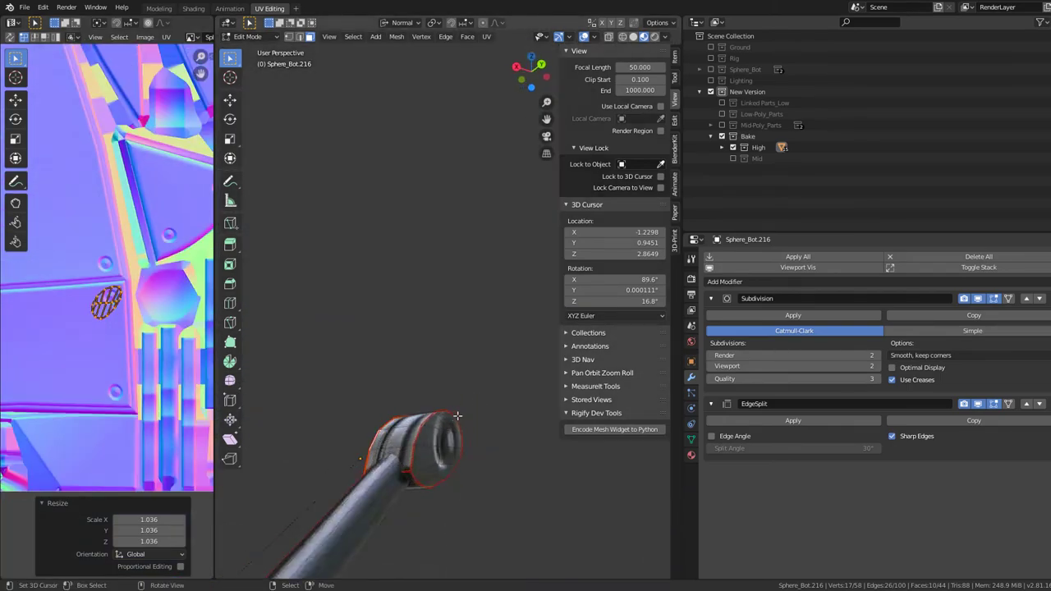
- Select all of Sphere_Bot.216's flat end faces linked within seams
scroll(425, 390, "up", 3)
left_click(431, 424)
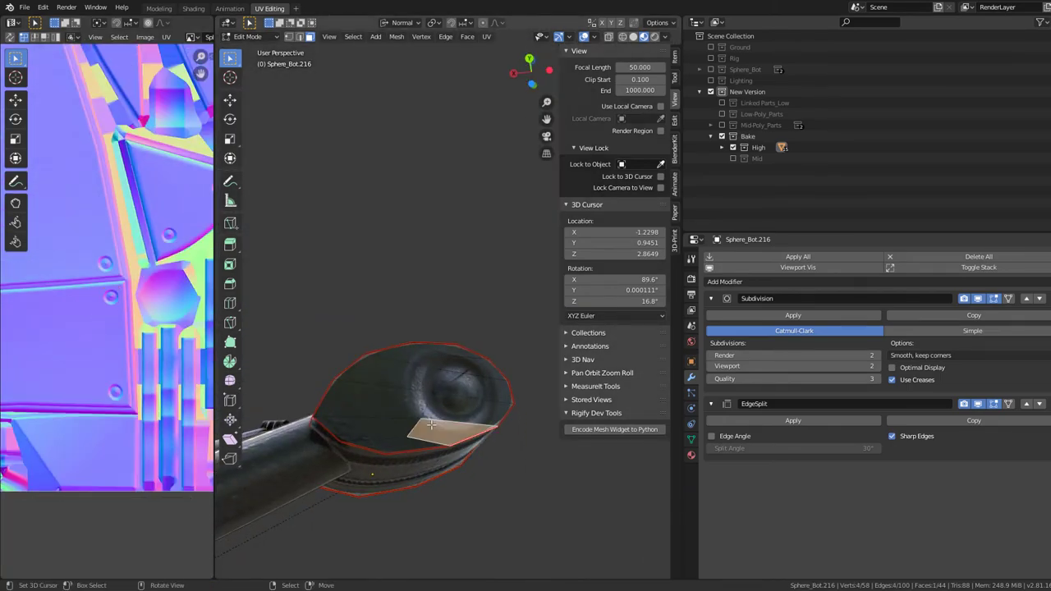
key("ctrl+l")
scroll(156, 246, "down", 2)
scroll(156, 247, "down", 2)
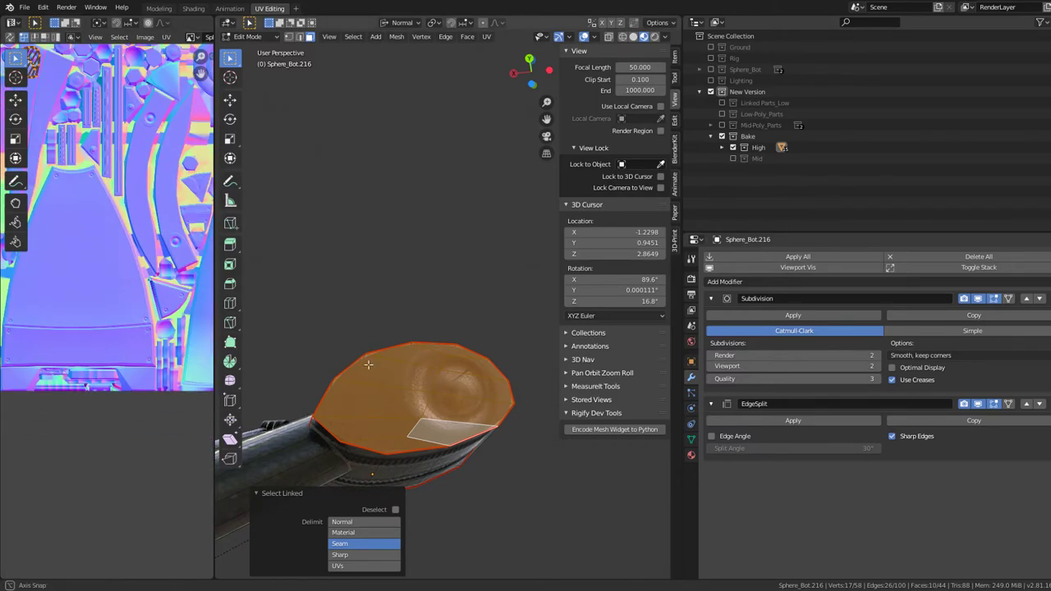
middle_click_drag(369, 365, 525, 375)
key("ctrl+l")
scroll(128, 298, "down", 3)
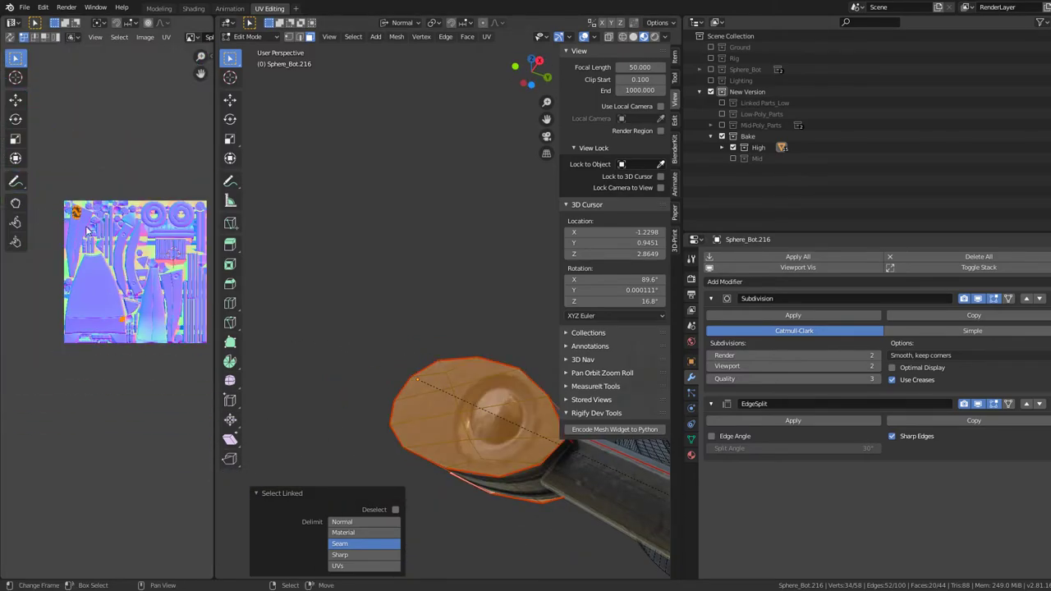
scroll(127, 298, "up", 2)
- Unwrap the end faces Angle Based with margin 0.002 and maximize the UV Editor
left_click(54, 129)
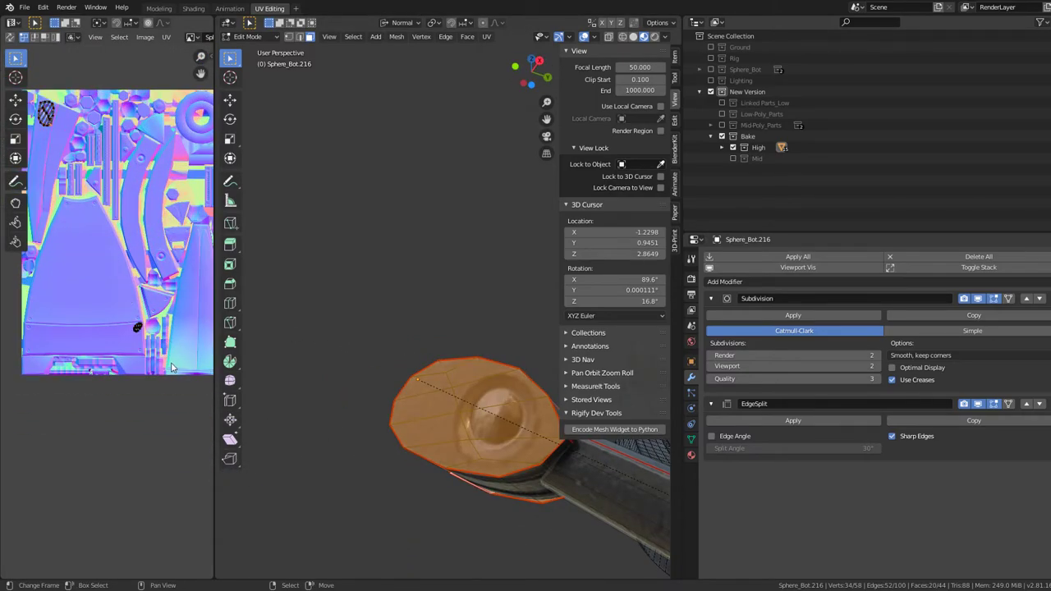
key("l")
key("g")
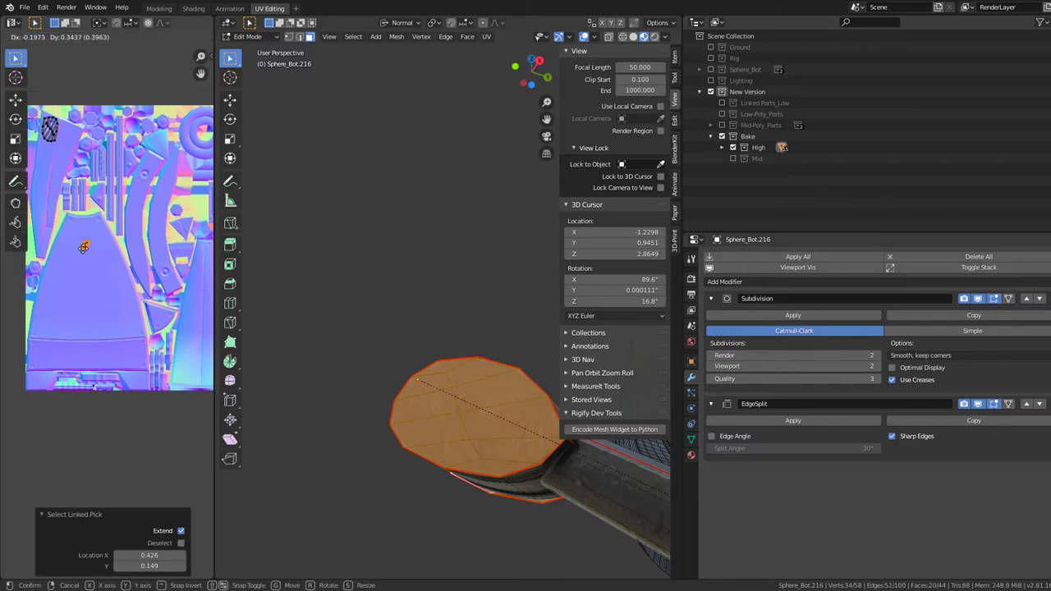
key("Escape")
scroll(91, 315, "up", 2)
scroll(90, 315, "up", 3)
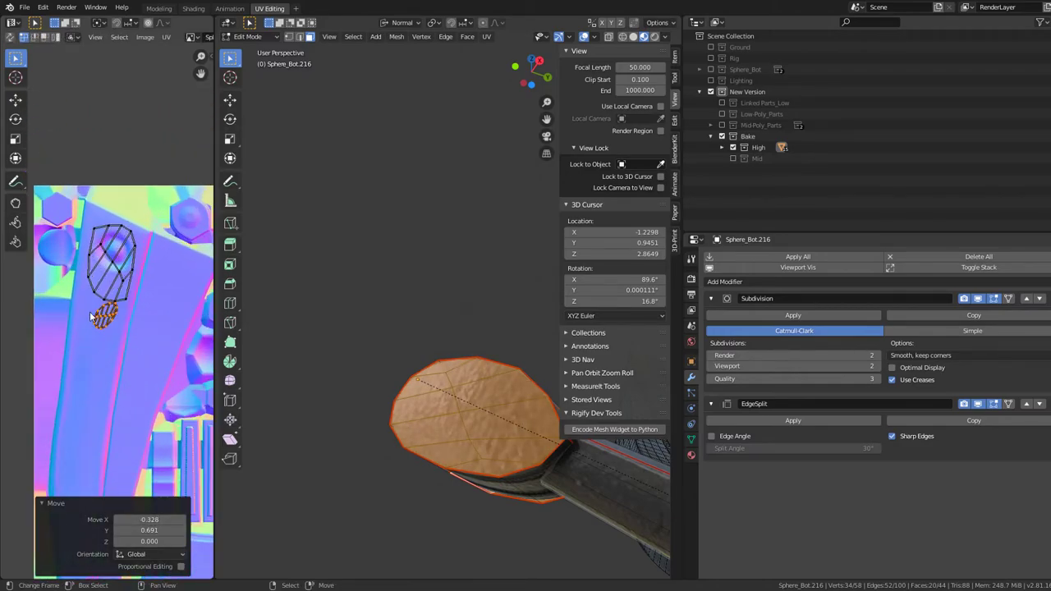
key("u")
left_click(91, 315)
scroll(91, 315, "down", 6)
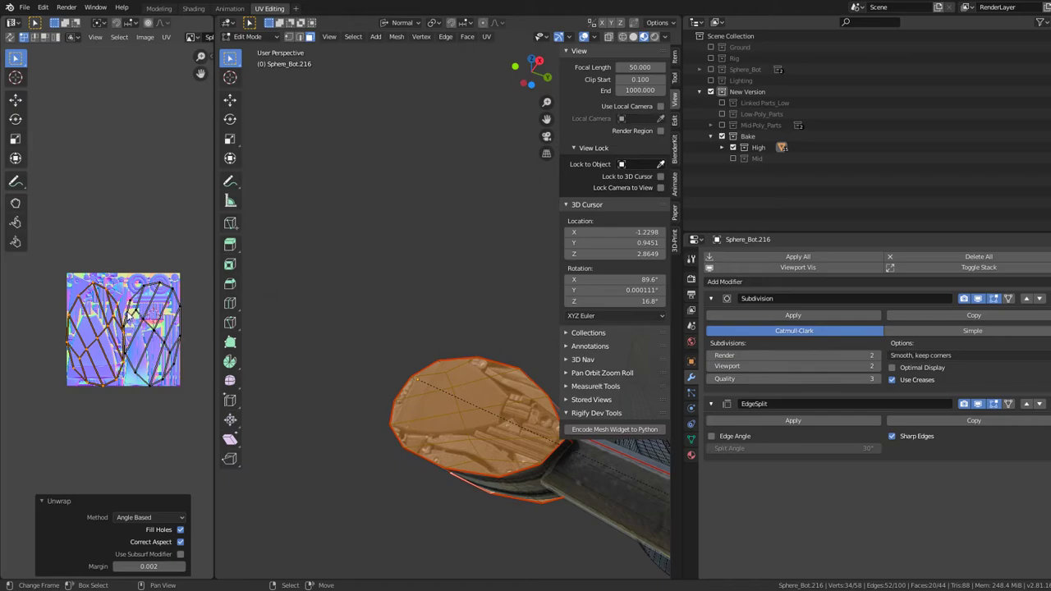
key("ctrl+space")
scroll(526, 325, "up", 3)
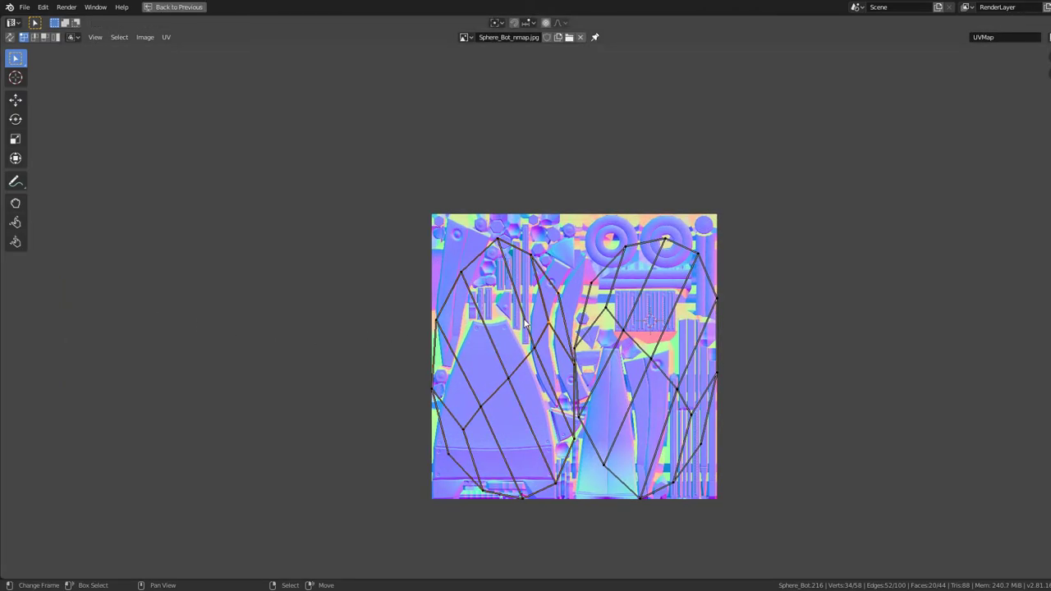
- Narrow the left cap island horizontally and move it onto the right island
key("l")
key("s")
key("x")
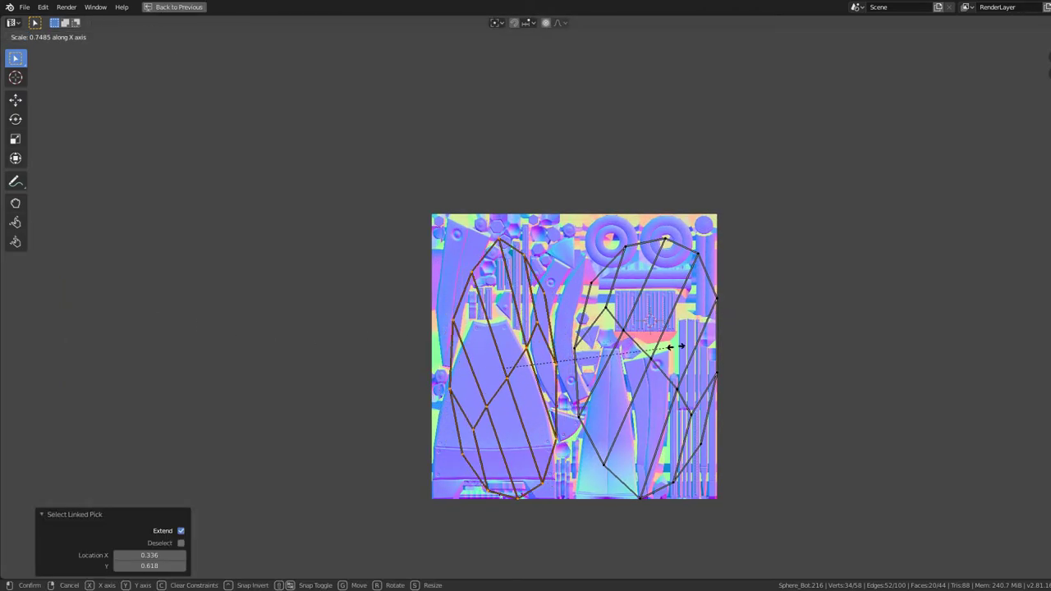
left_click(501, 300)
key("g")
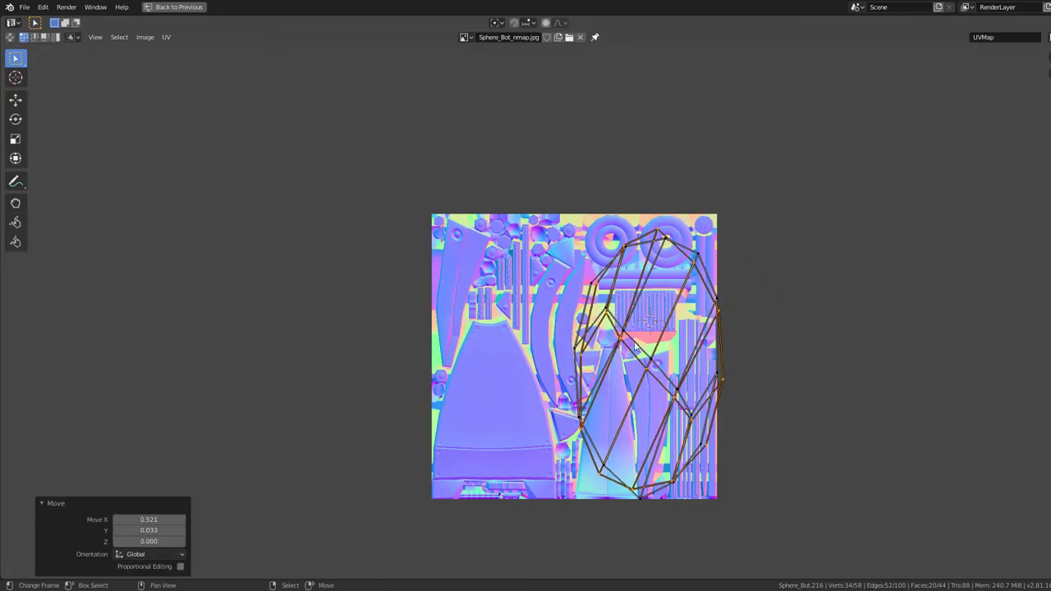
key("s")
key("y")
key("Escape")
key("s")
key("y")
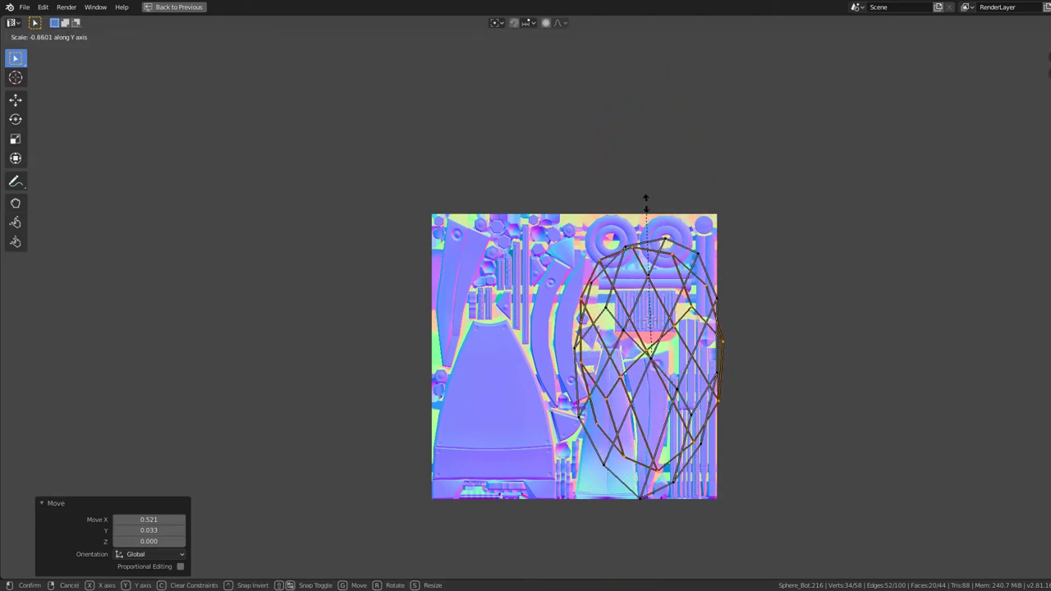
key("Escape")
- Move the cap island onto the atlas and shrink it to about 0.168 scale
key("r")
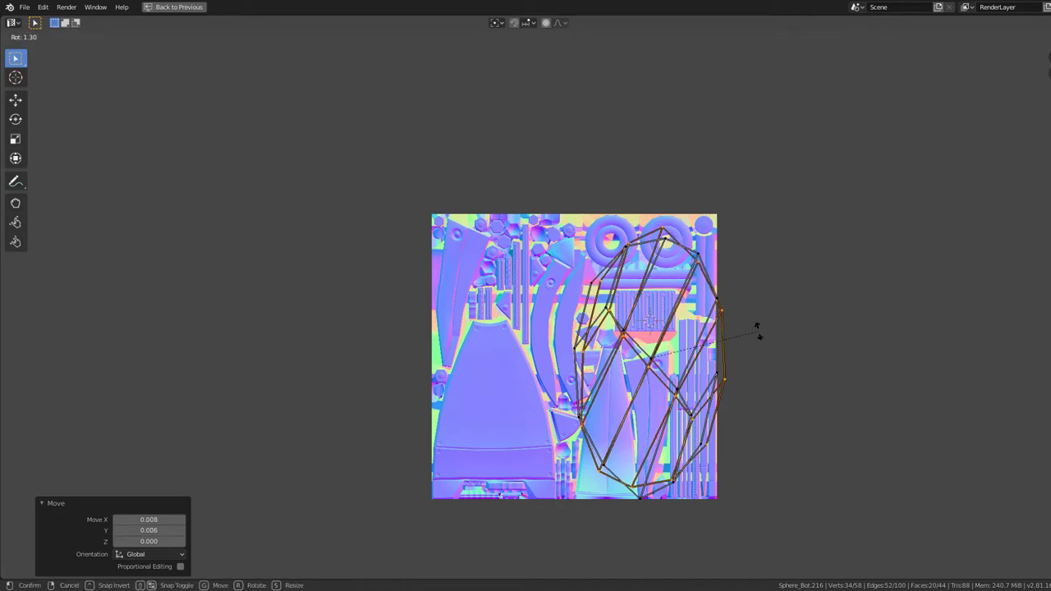
key("Escape")
key("g")
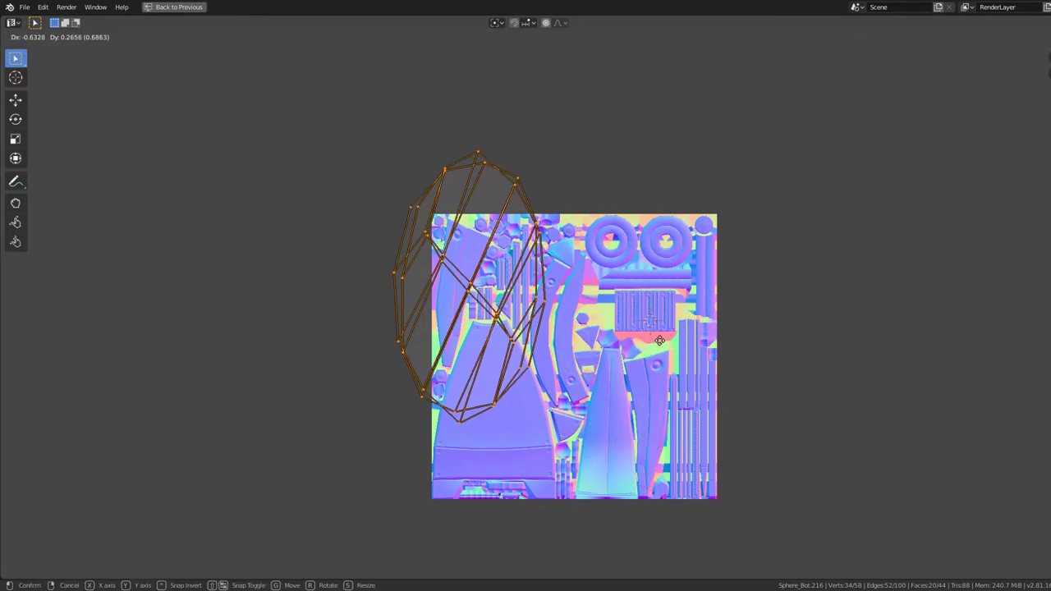
left_click(660, 340)
scroll(659, 340, "up", 3)
key("s")
key("Return")
scroll(521, 387, "up", 5)
key("g")
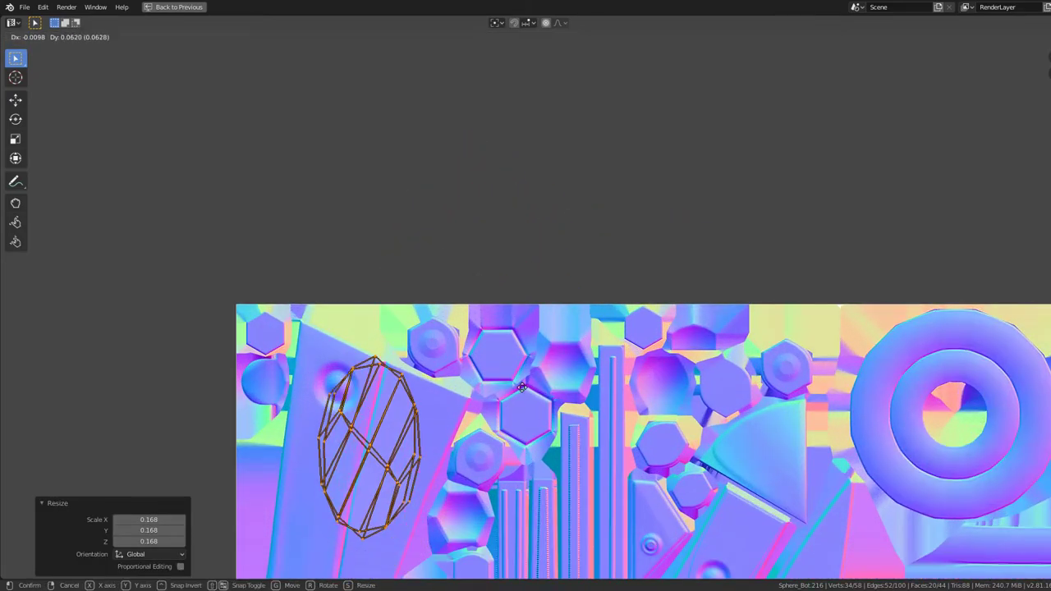
left_click(522, 387)
- Undo the trial enlargement and check the cap's texture in the 3D view
scroll(521, 386, "up", 2)
scroll(521, 386, "up", 1)
key("r")
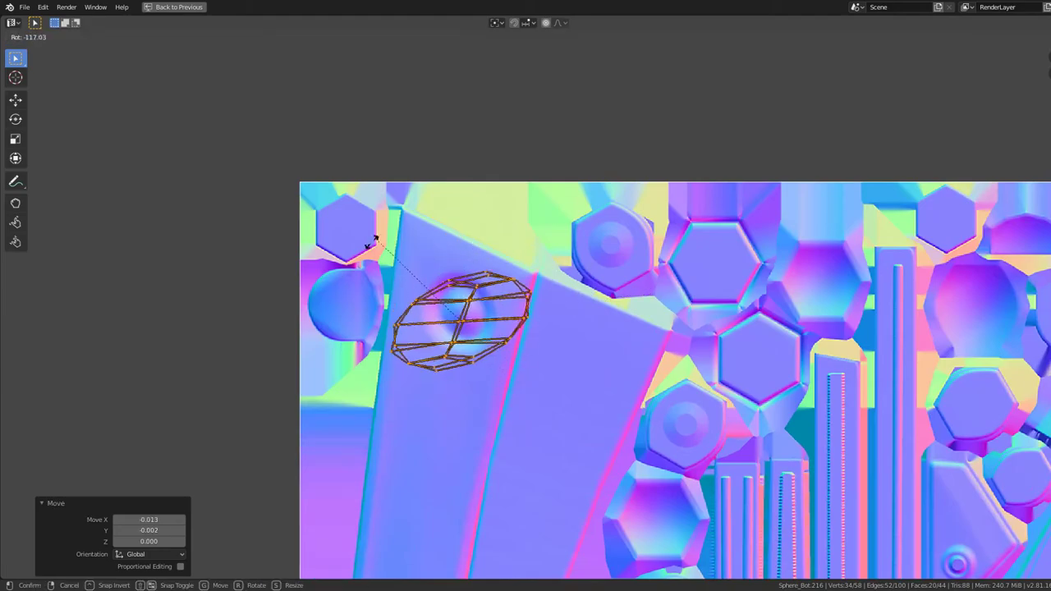
key("Escape")
key("s")
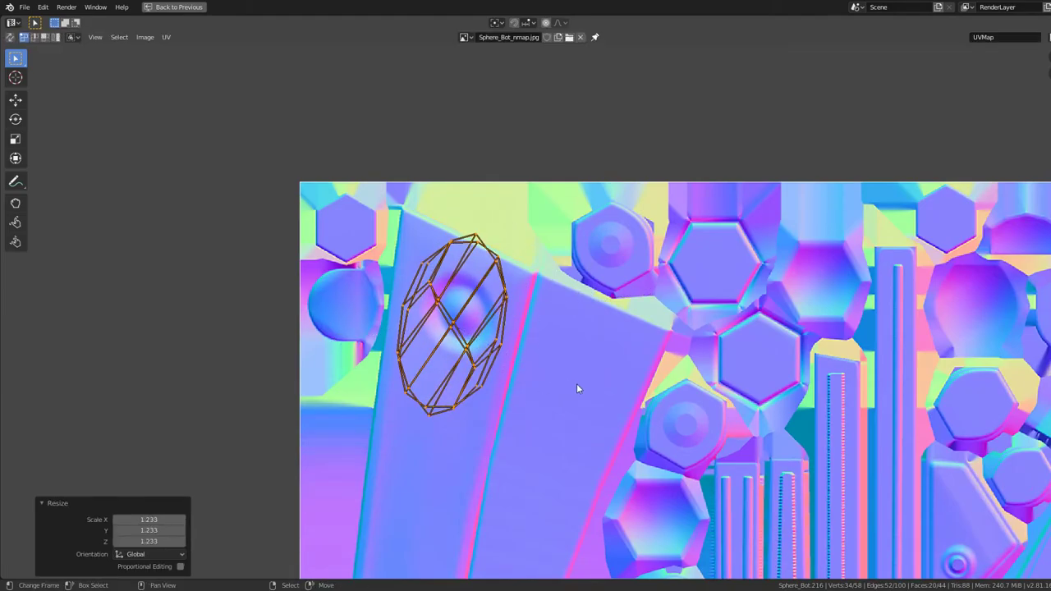
key("ctrl+z")
key("ctrl+space")
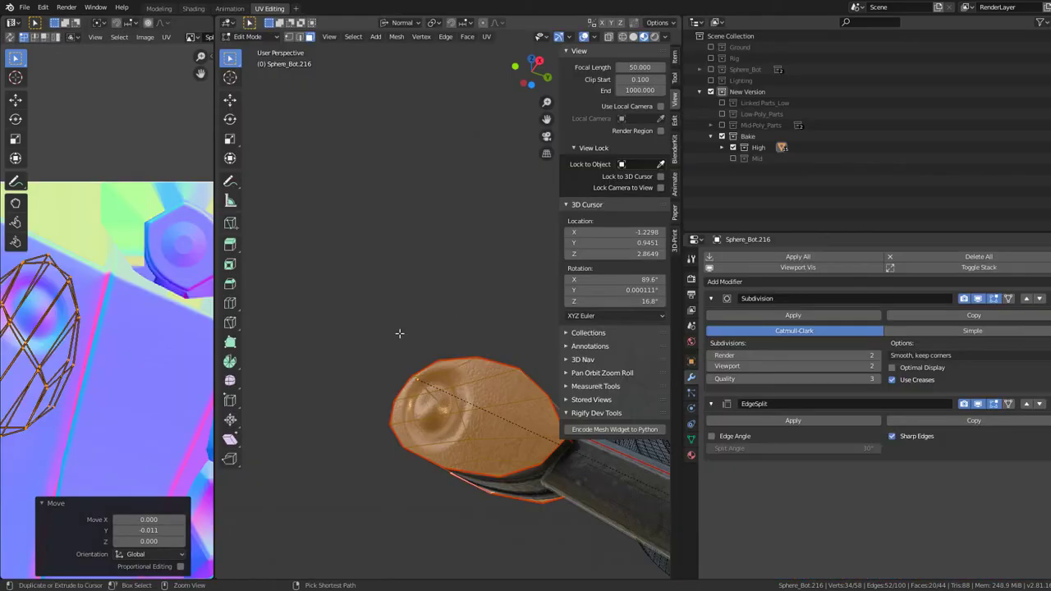
middle_click_drag(399, 333, 507, 397)
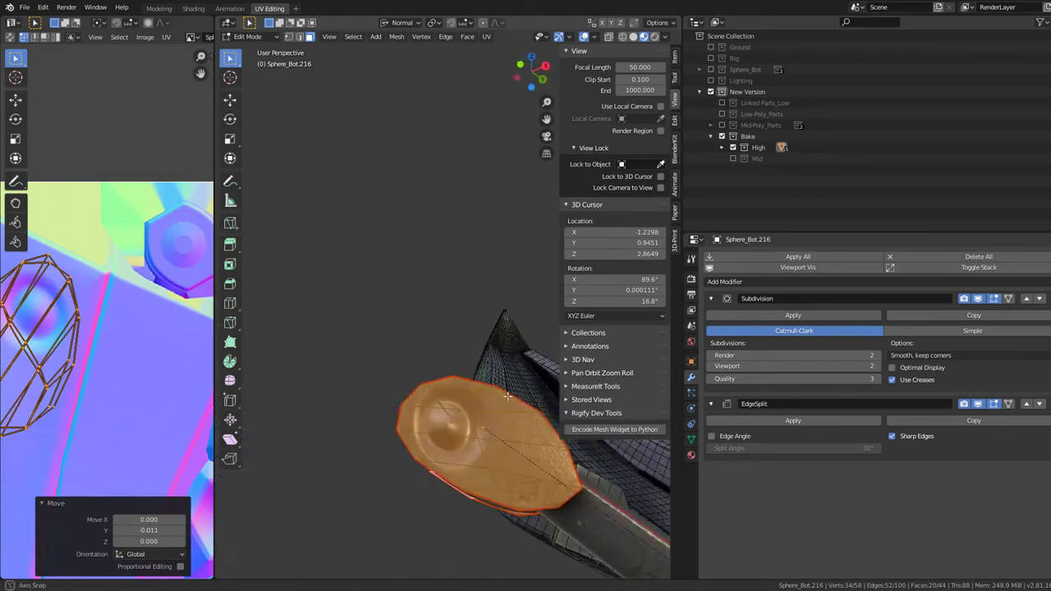
key("ctrl+space")
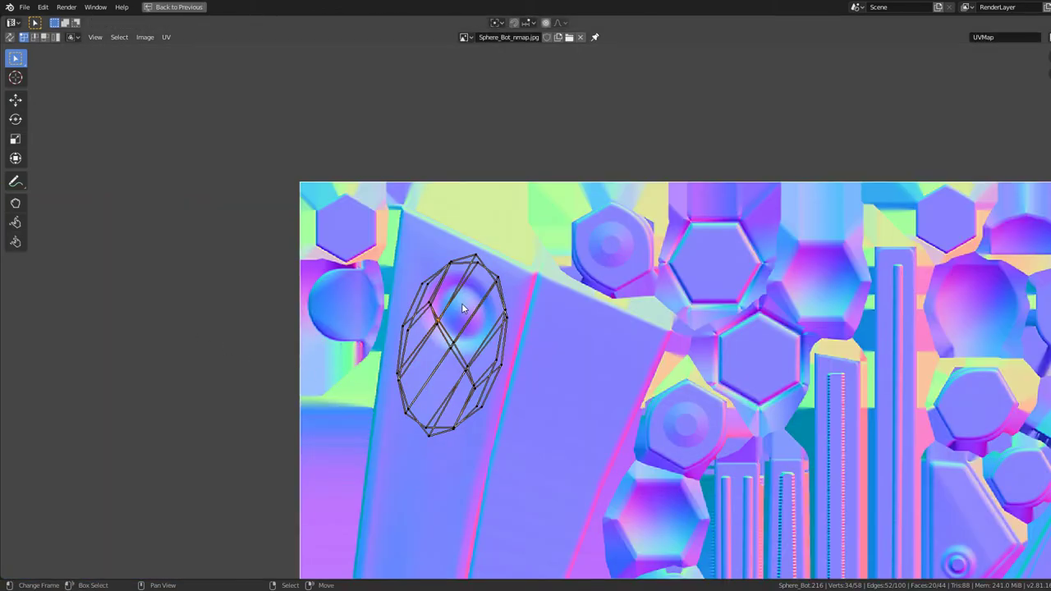
- Rotate the cap island 180° and nudge it over a round atlas bolt
key("l")
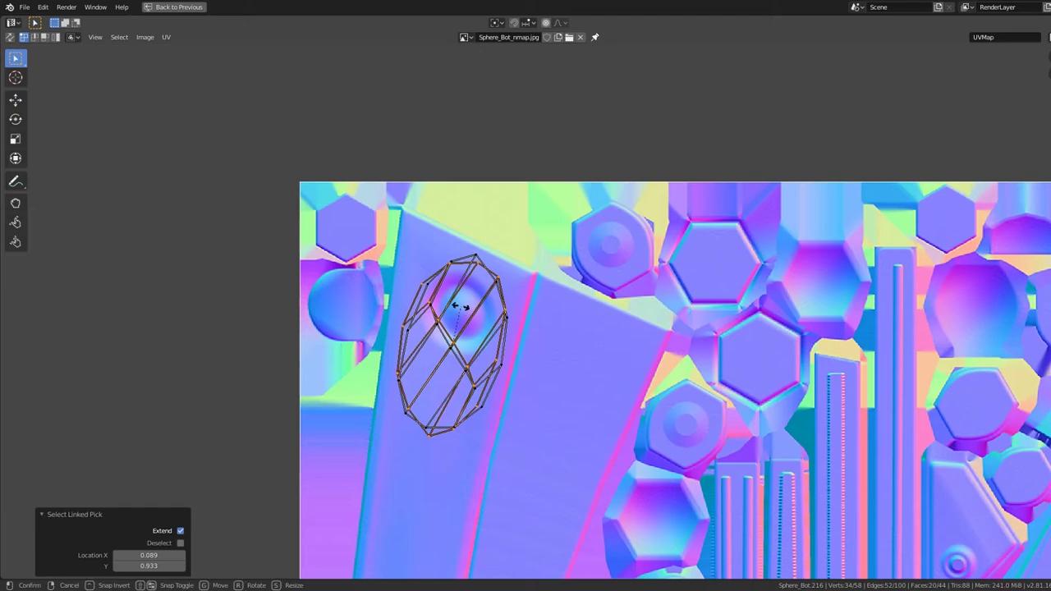
type("180")
key("Return")
scroll(445, 347, "up", 1)
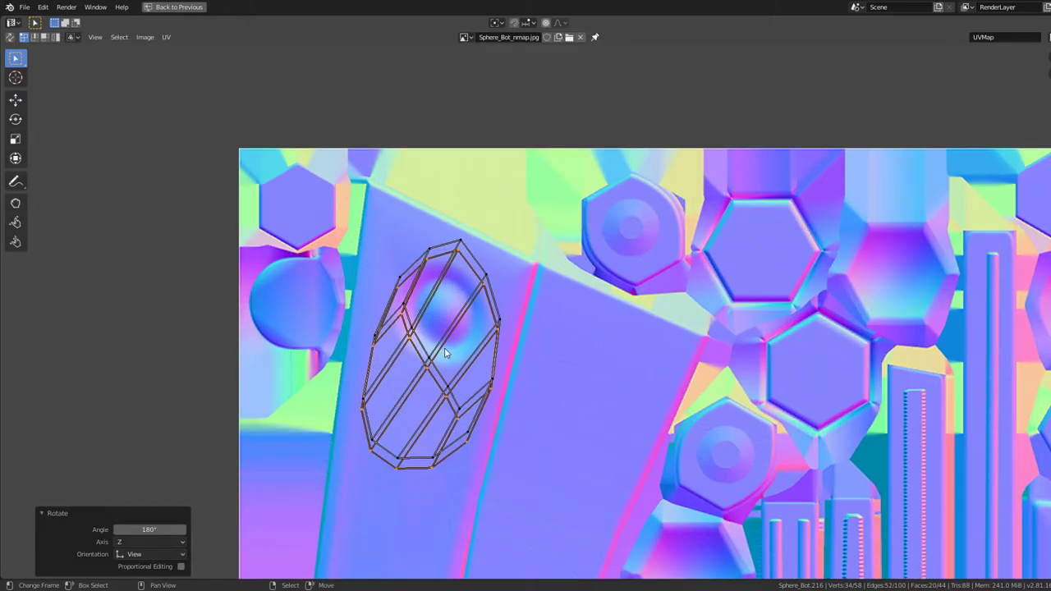
key("g")
left_click(448, 337)
left_click(448, 333)
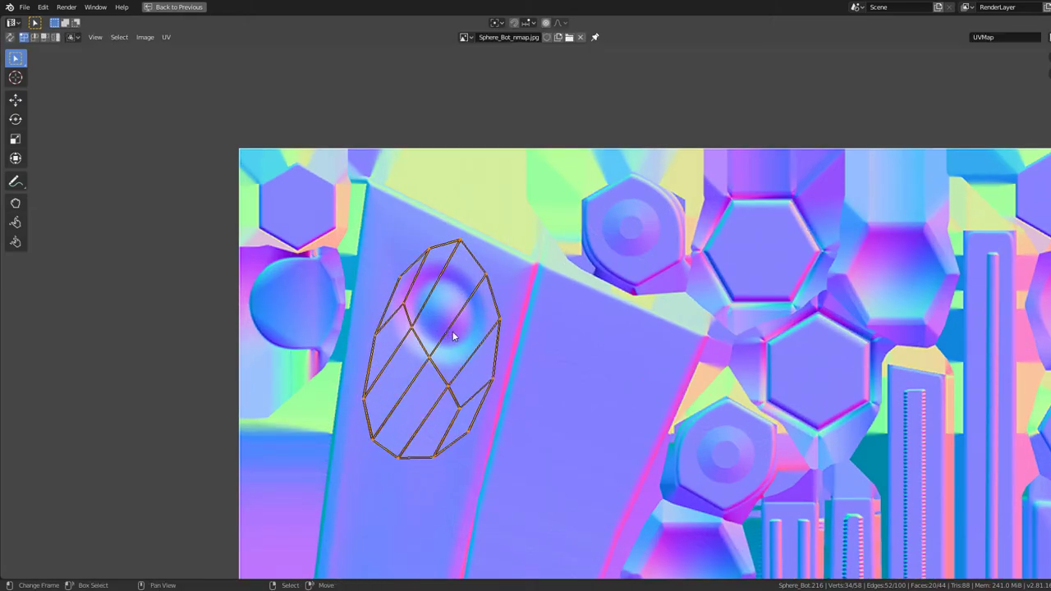
key("ctrl+space")
- Rotate the cap island and move it to a new spot on the atlas
middle_click_drag(501, 419, 460, 386)
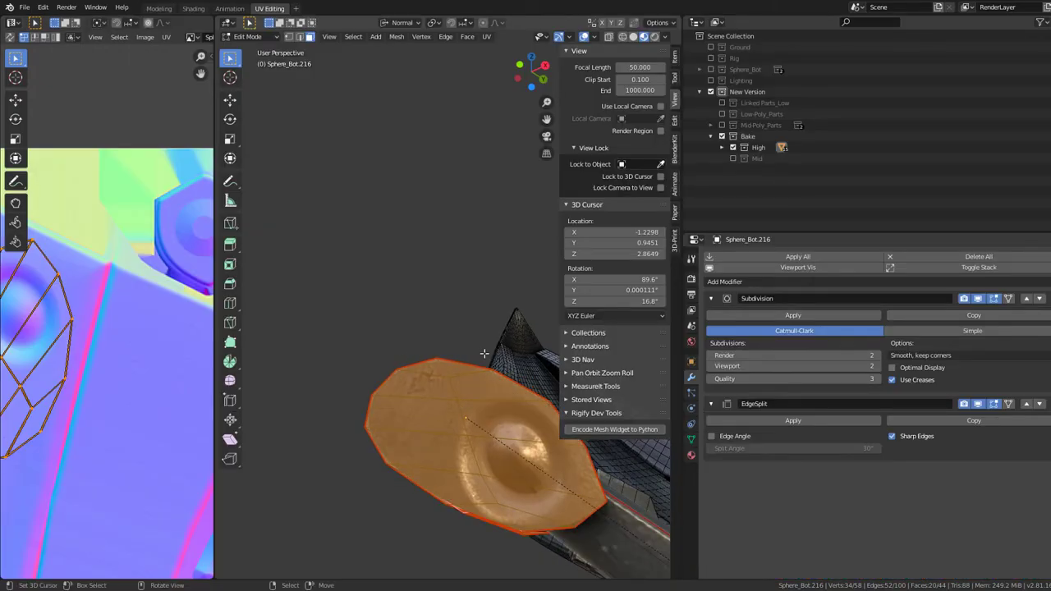
scroll(122, 348, "down", 2)
scroll(122, 348, "down", 2)
scroll(123, 347, "up", 1)
key("s")
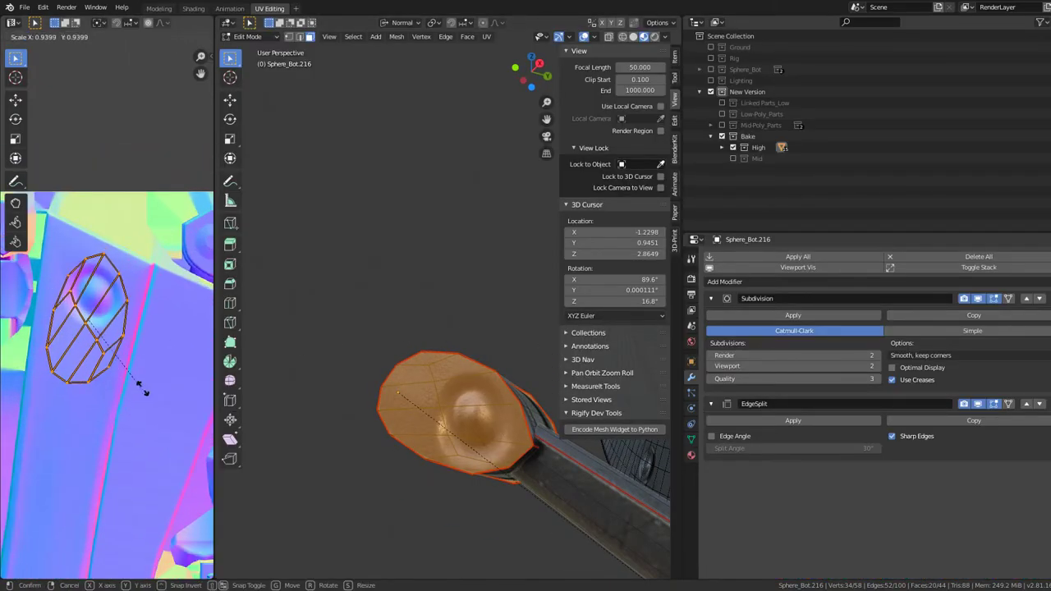
key("r")
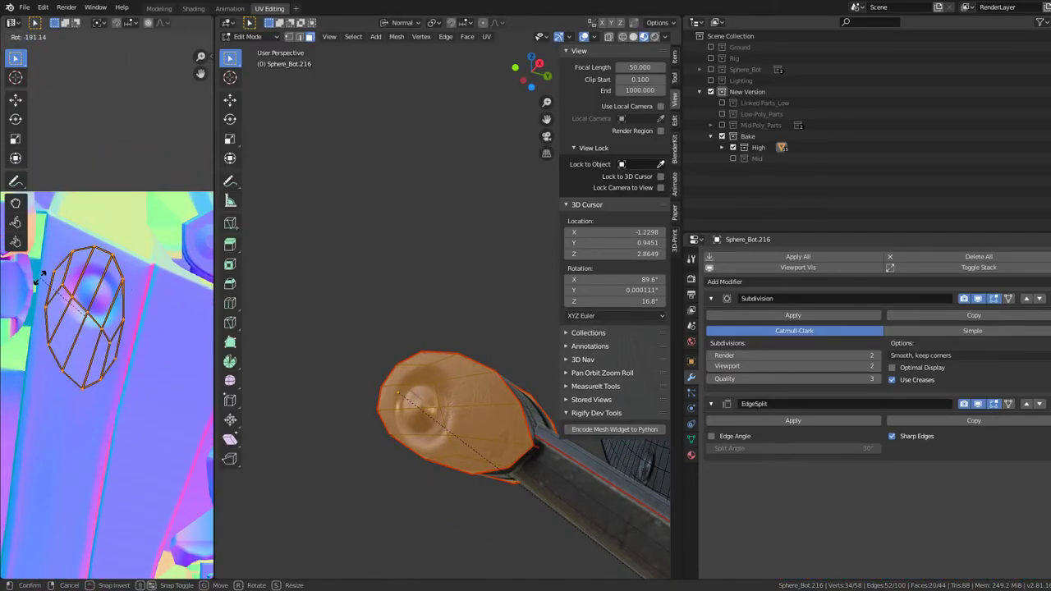
left_click(39, 278)
key("g")
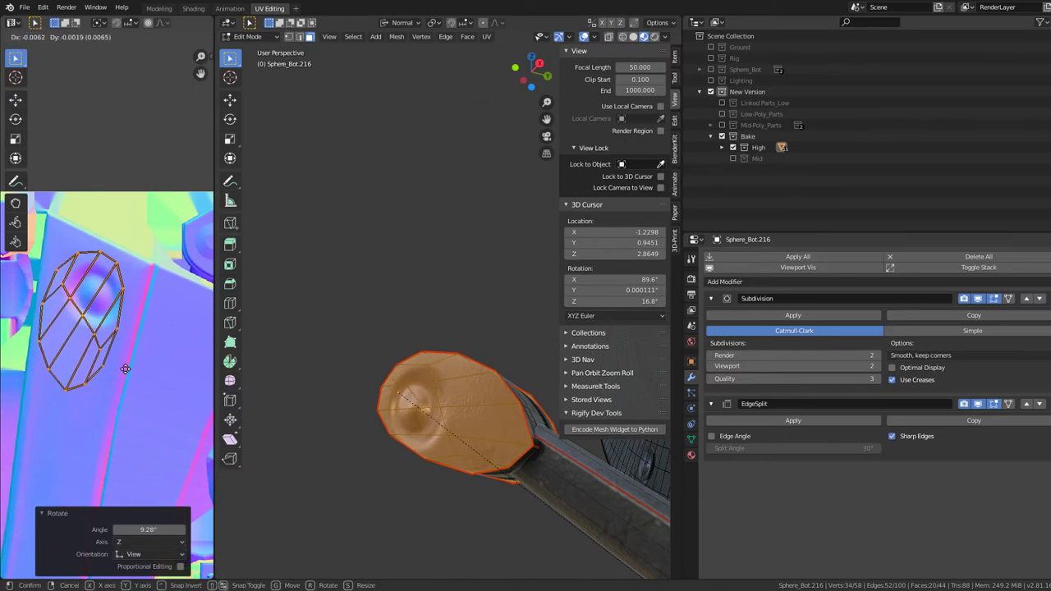
left_click(125, 369)
- Drop the cap island near the smaller round bolt beside the curved strip
key("g")
scroll(132, 371, "down", 3)
scroll(156, 371, "down", 3)
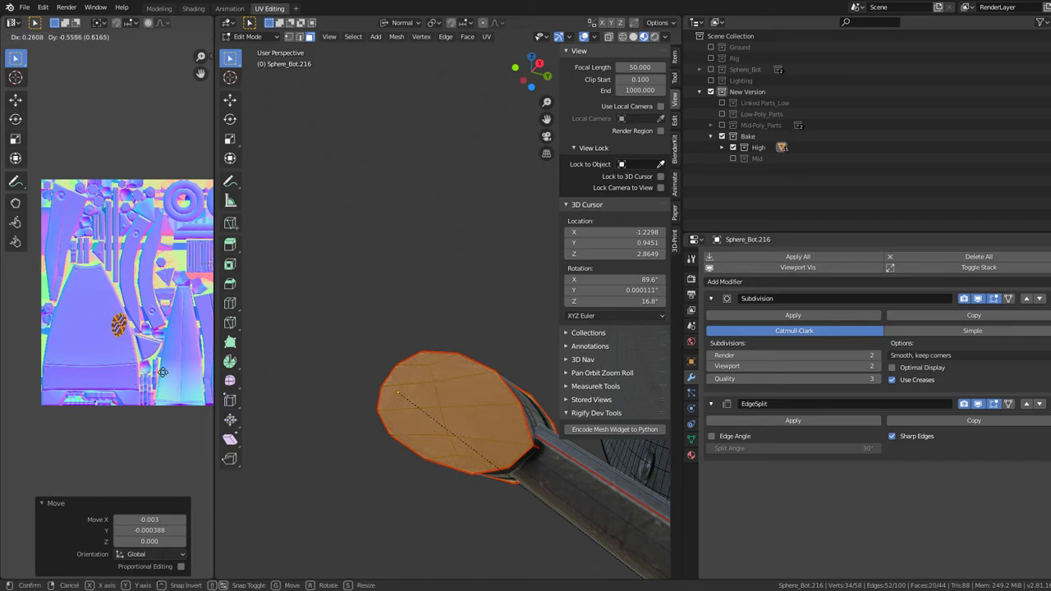
scroll(173, 295, "up", 2)
scroll(164, 263, "up", 2)
scroll(161, 214, "up", 2)
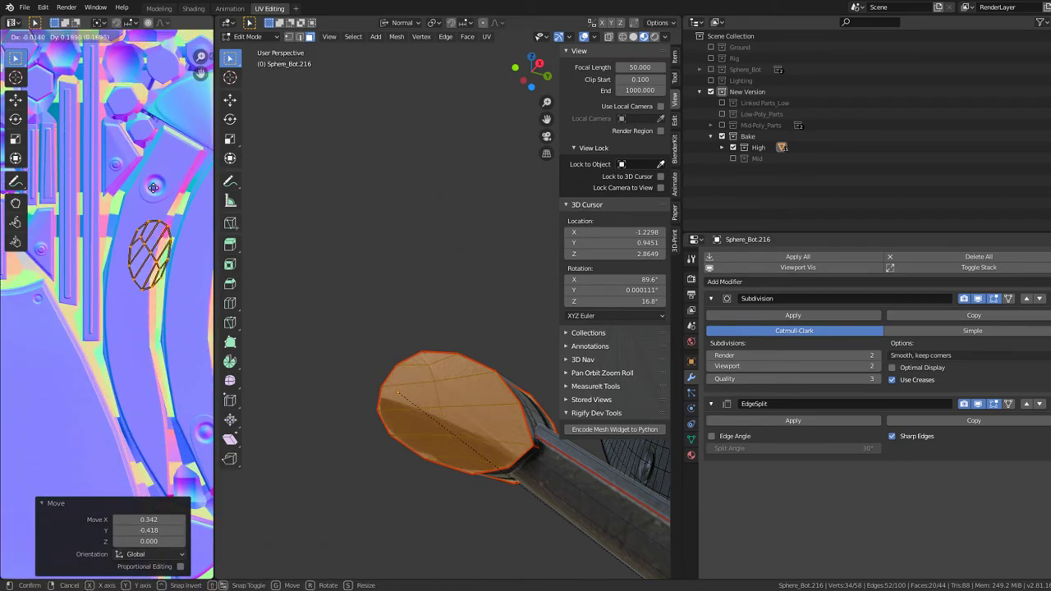
left_click(159, 162)
scroll(158, 162, "up", 2)
- Fit the island over the smaller bolt, shrinking it slightly to 0.807
key("g")
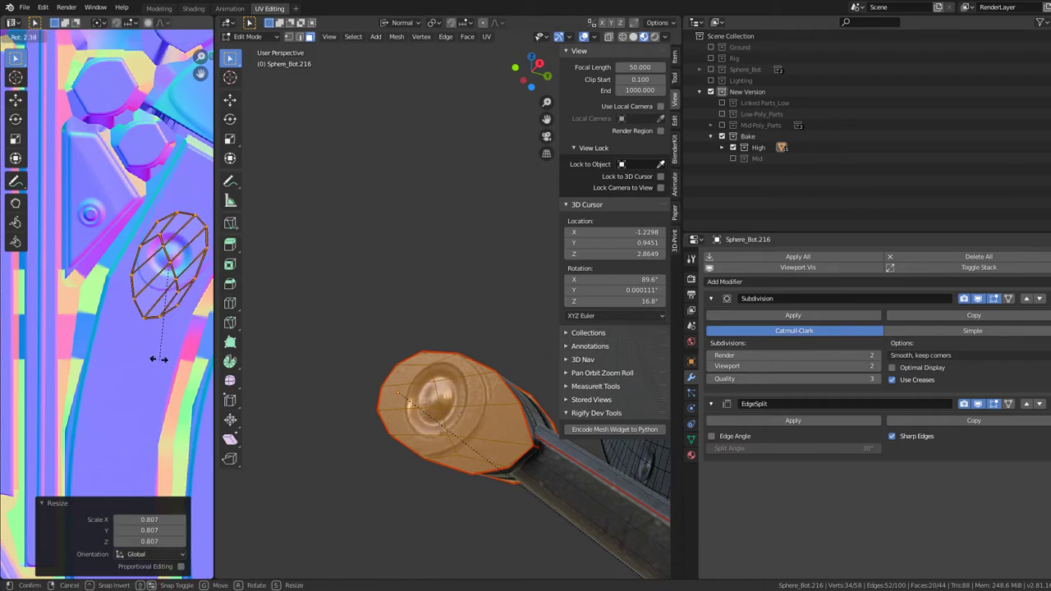
left_click(170, 230)
key("g")
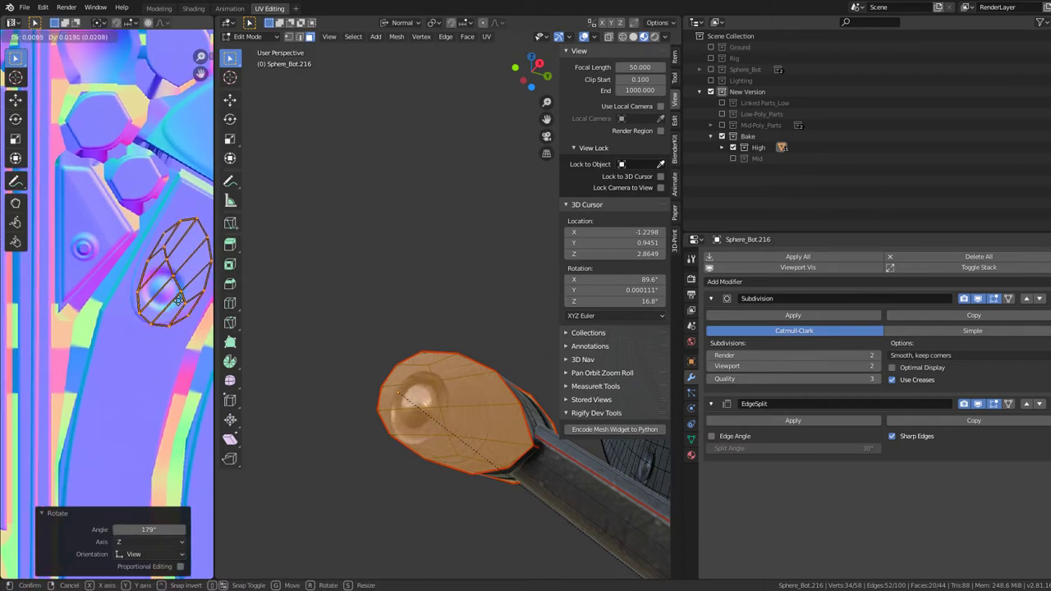
left_click(177, 302)
key("s")
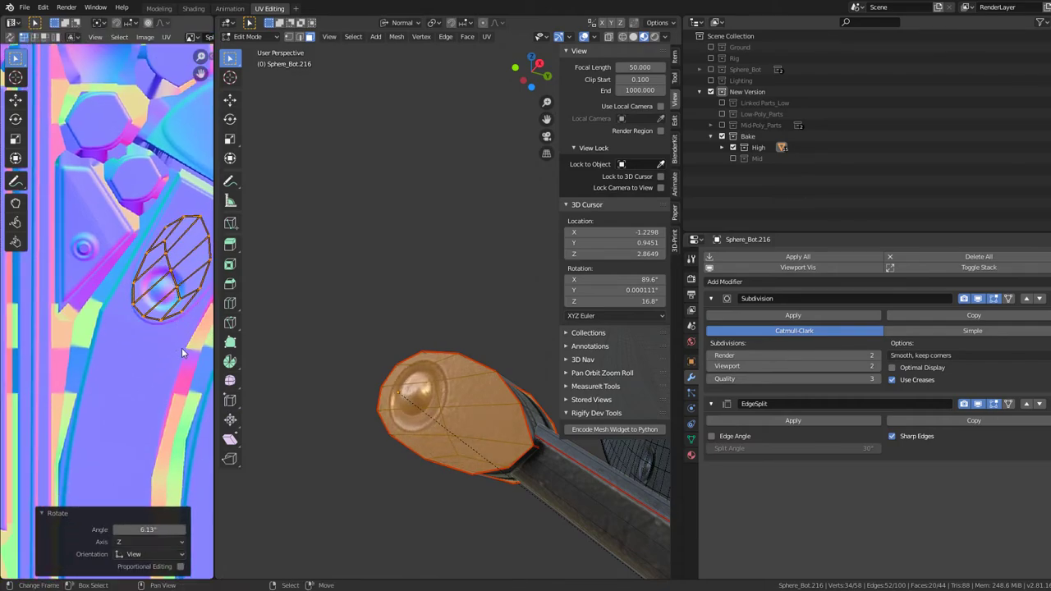
left_click(178, 351)
key("Escape")
- Return to Object Mode and orbit to inspect the textured cap
key("Tab")
mouse_move(511, 419)
middle_mouse_down()
mouse_move(257, 413)
mouse_move(398, 403)
middle_mouse_up()
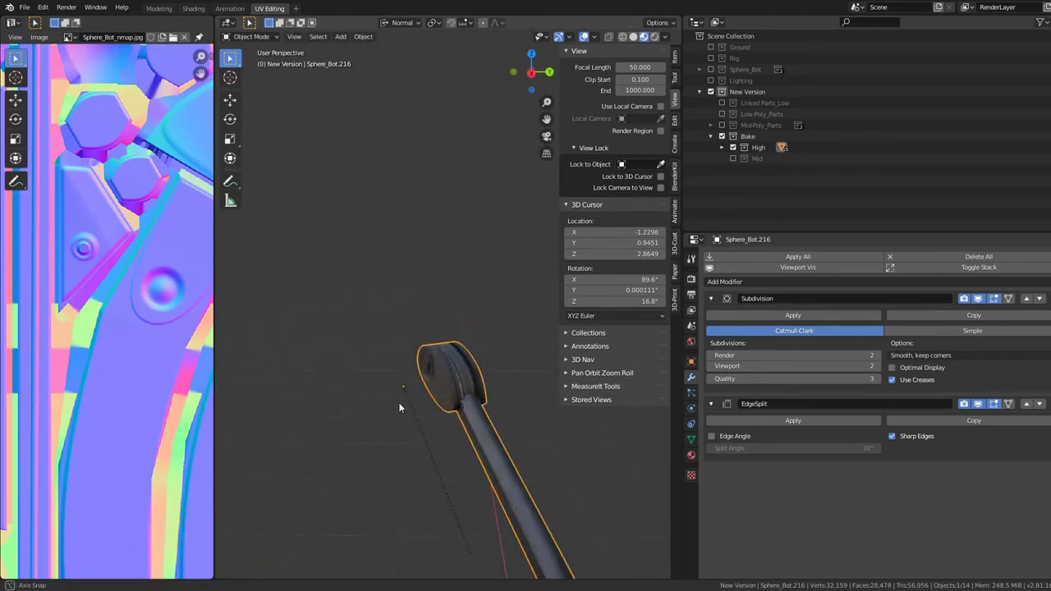
scroll(398, 403, "down", 3)
- Select Sphere_Bot.219 and select its whole linked cap mesh in Edit Mode
key("ctrl+space")
mouse_move(592, 398)
middle_mouse_down()
mouse_move(544, 313)
mouse_move(442, 309)
middle_mouse_up()
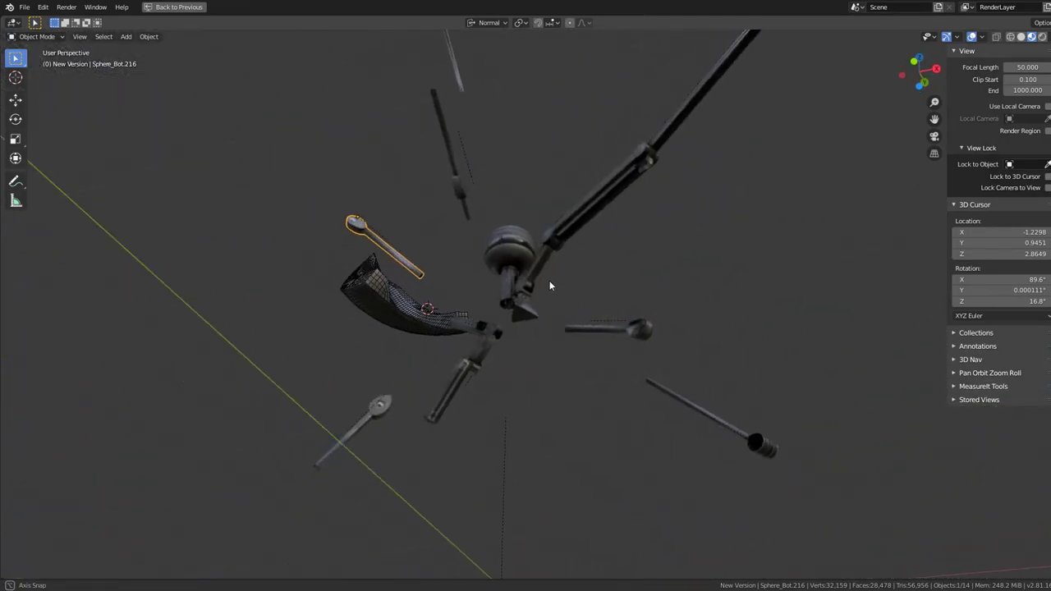
middle_click_drag(442, 310, 554, 284)
left_click(639, 342)
key("Tab")
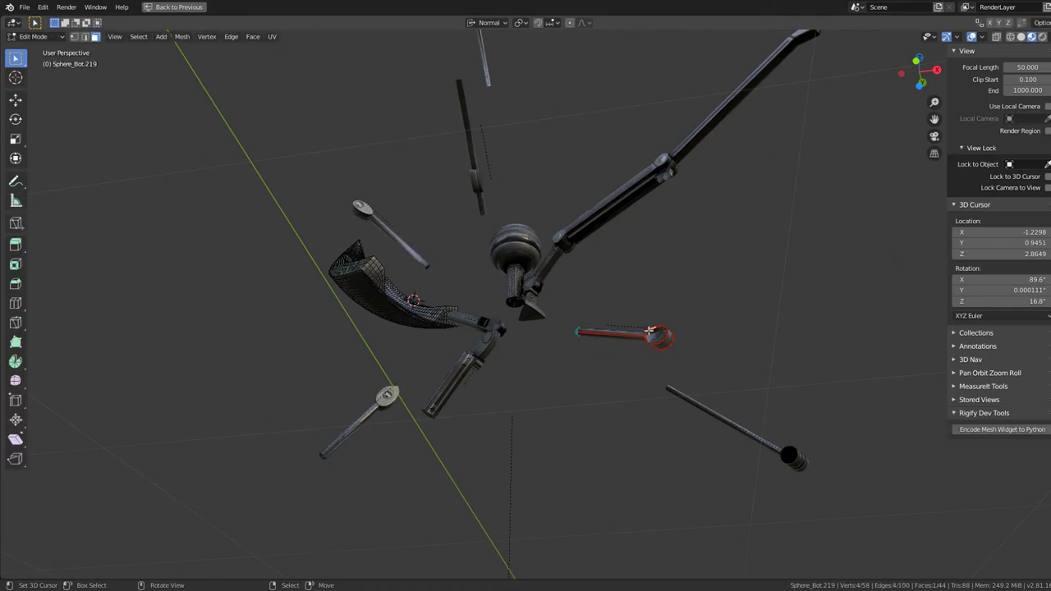
key("KP_Decimal")
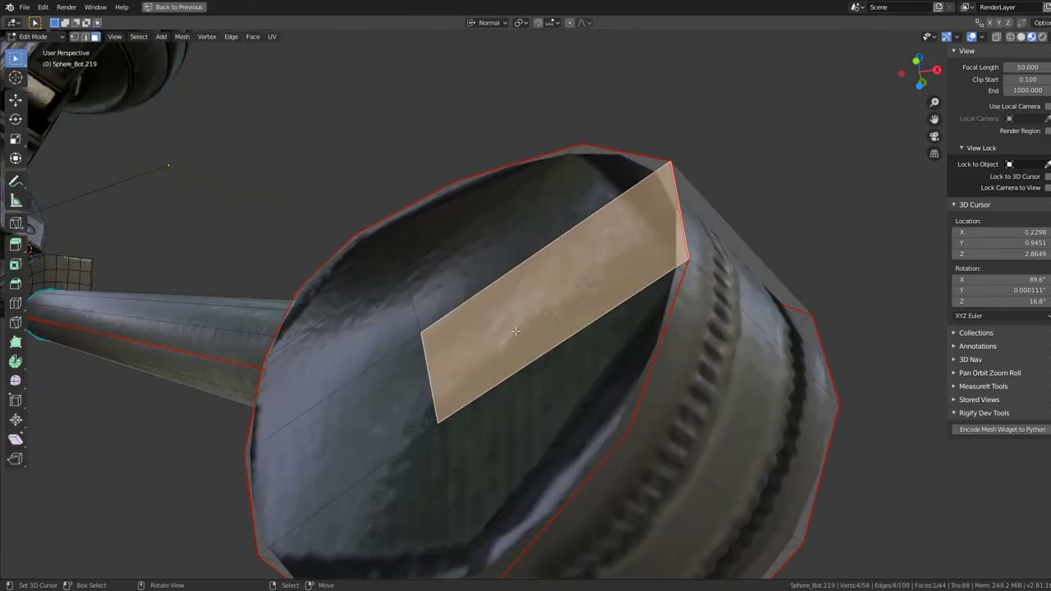
key("ctrl+l")
middle_click_drag(516, 328, 626, 265)
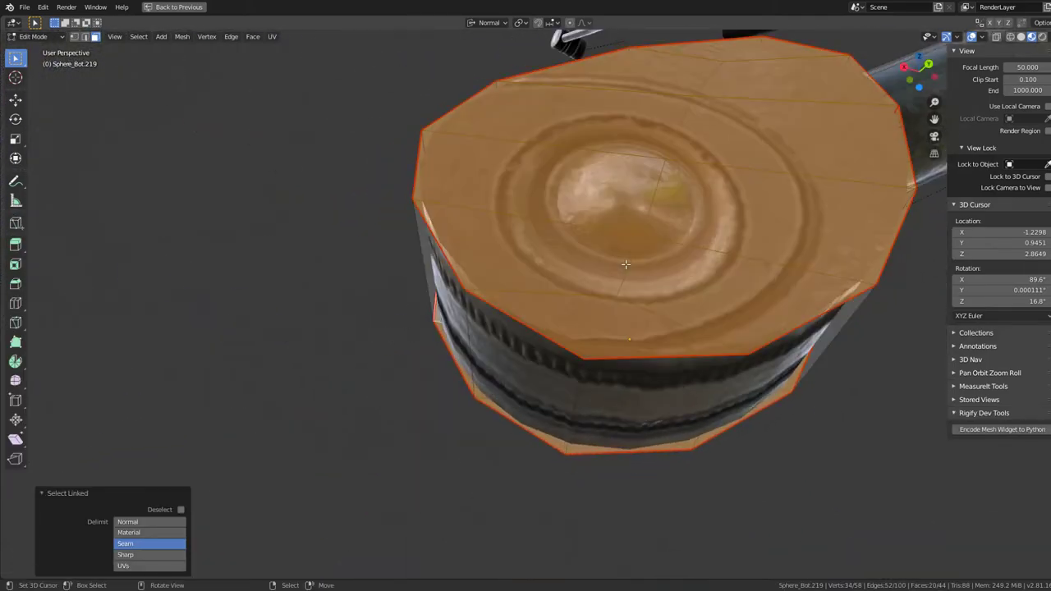
key("ctrl+space")
key("ctrl+space")
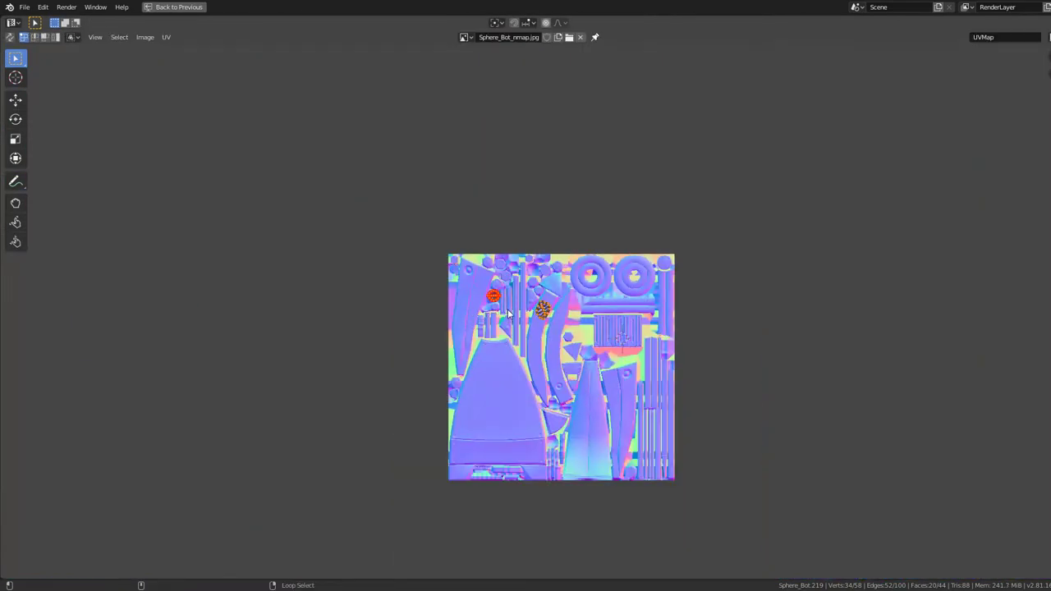
- Clear UV pins, unwrap the cap mesh, and shrink the islands onto the trapezoid panel
key("alt+p")
scroll(534, 314, "up", 5)
key("u")
left_click(615, 303)
scroll(615, 296, "down", 2)
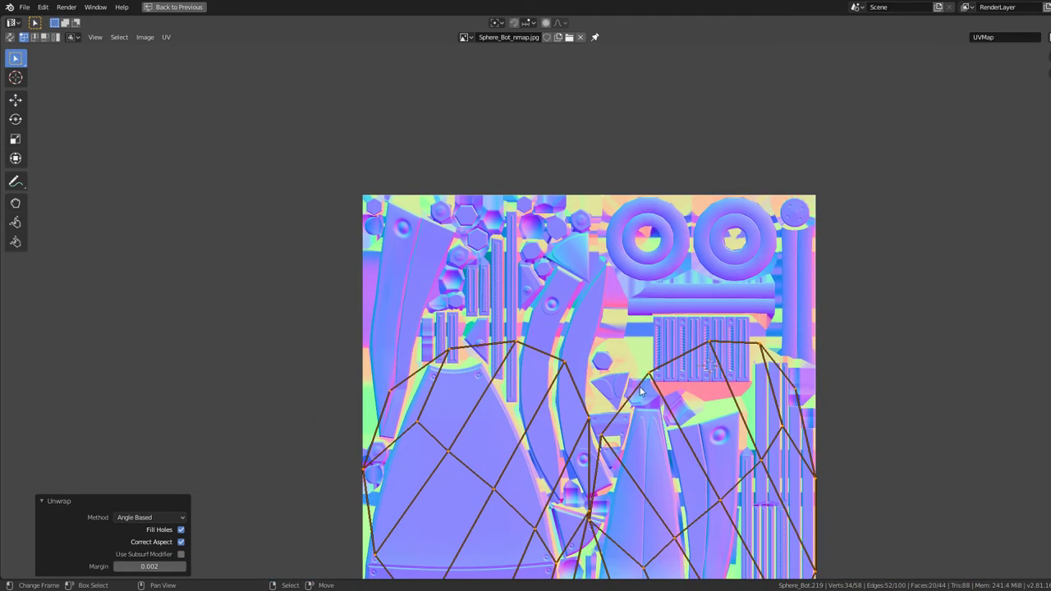
key("s")
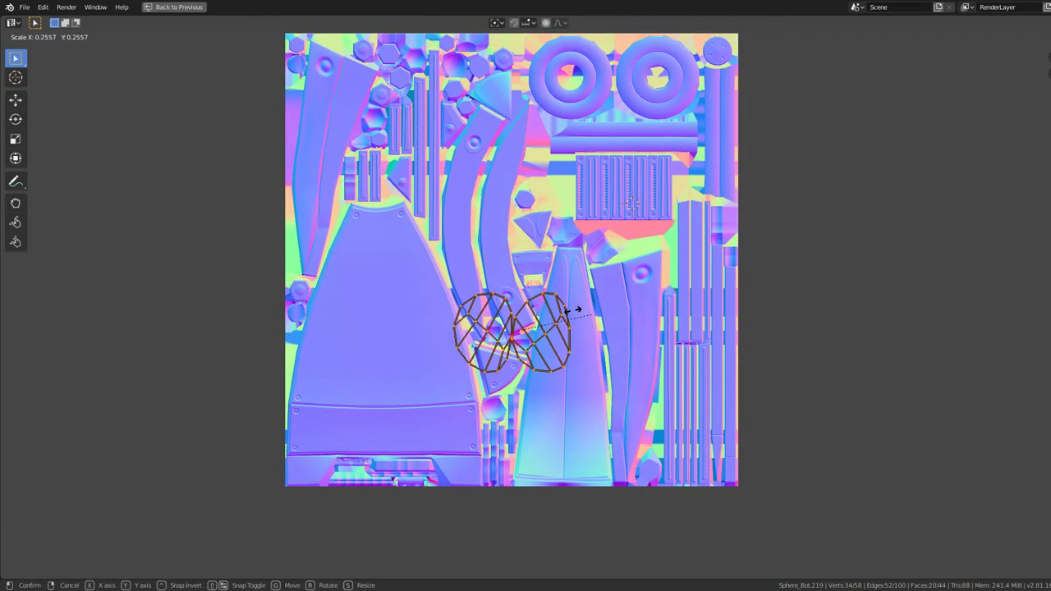
left_click(567, 312)
left_click_drag(521, 329, 386, 285)
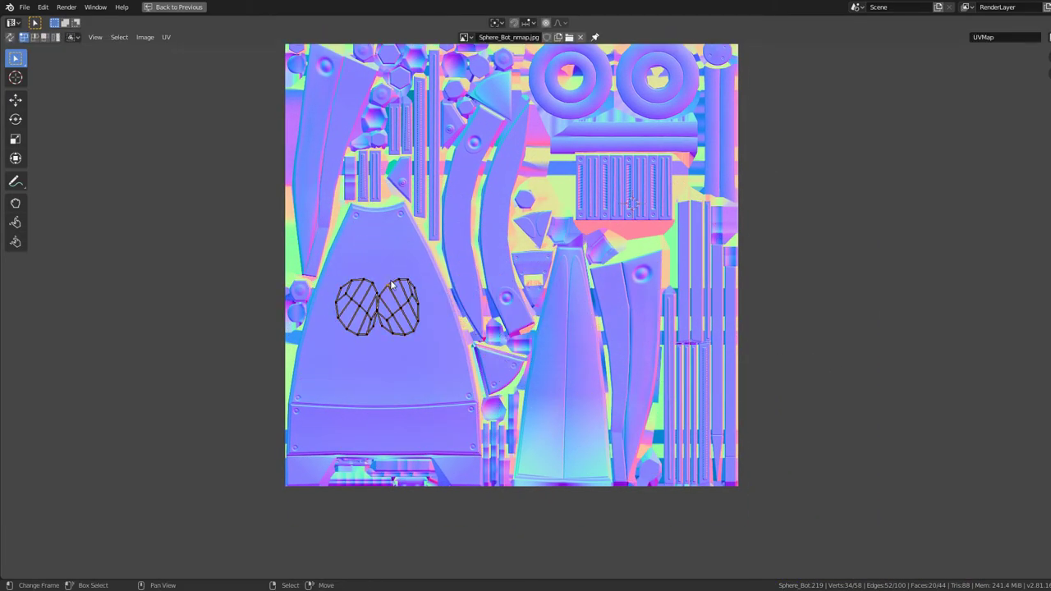
- Mirror the right-hand cap island horizontally with an X scale of -1
key("l")
key("s")
key("x")
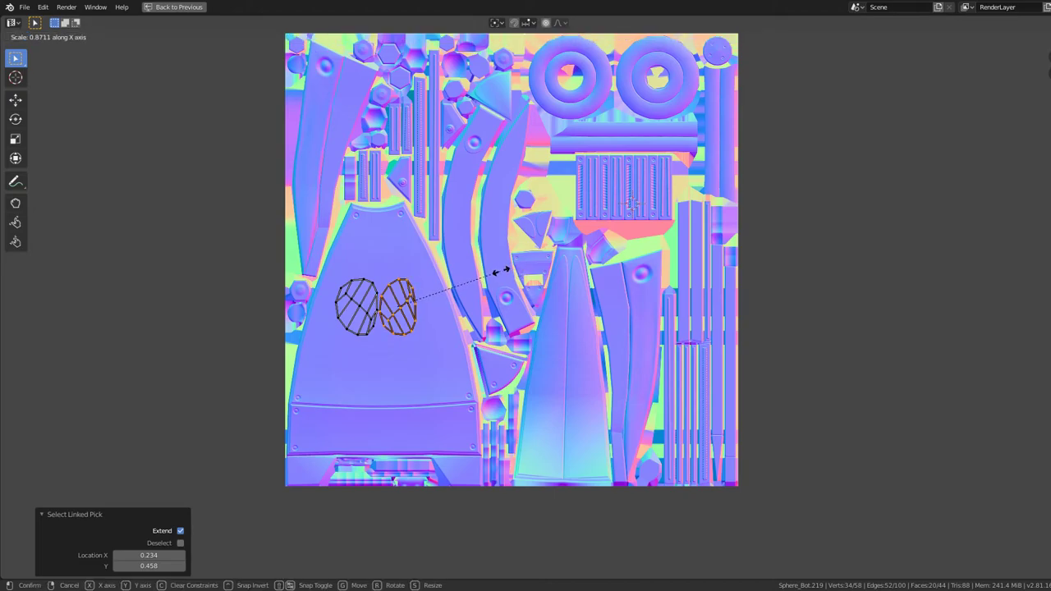
key("Return")
middle_click_drag(450, 320, 484, 320)
key("s")
key("x")
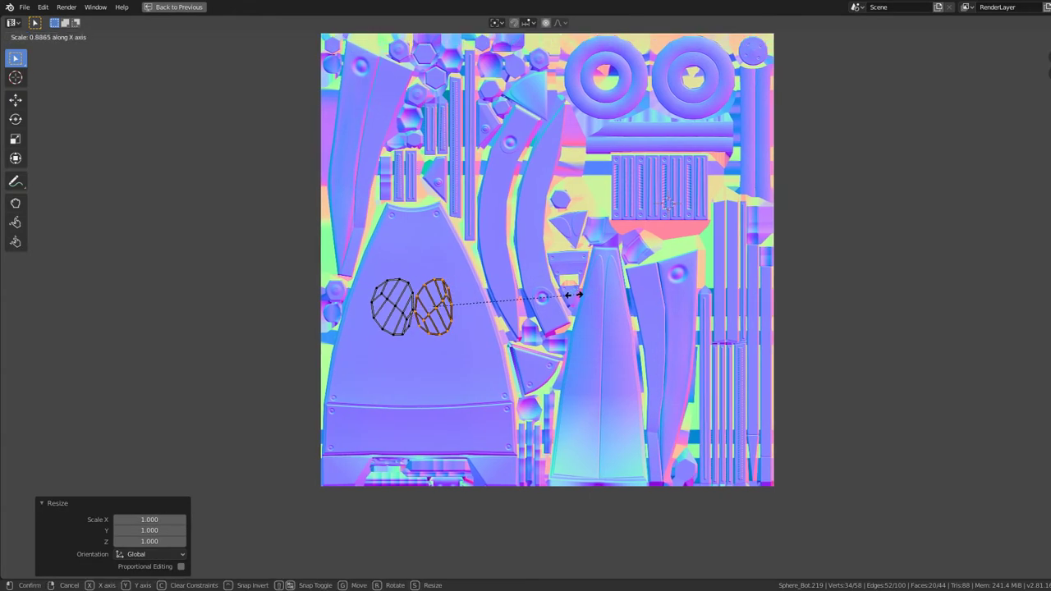
key("Return")
scroll(566, 301, "up", 4)
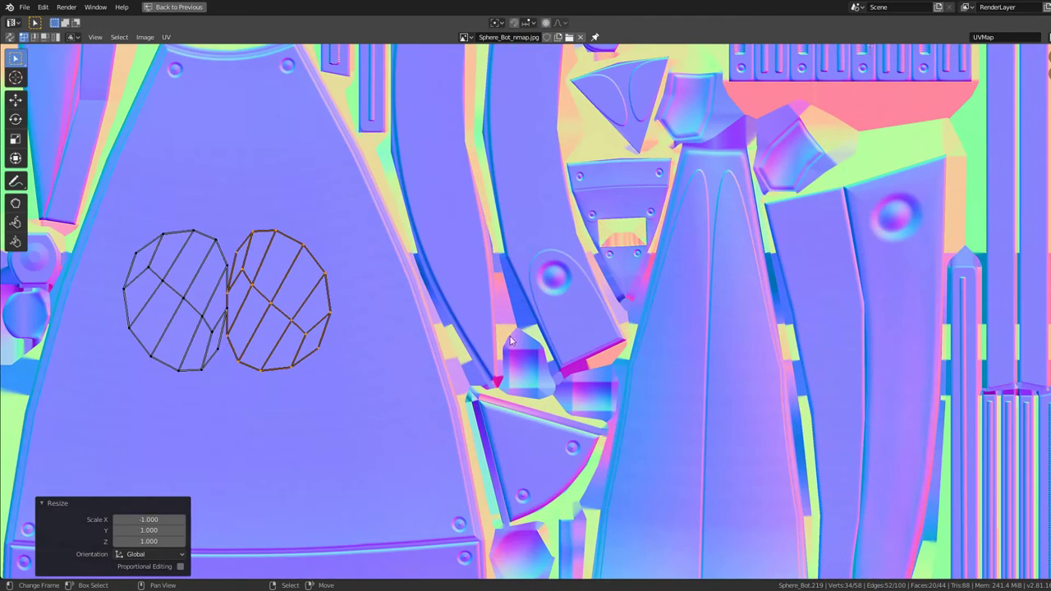
scroll(567, 312, "up", 3)
scroll(569, 340, "up", 1)
key("g")
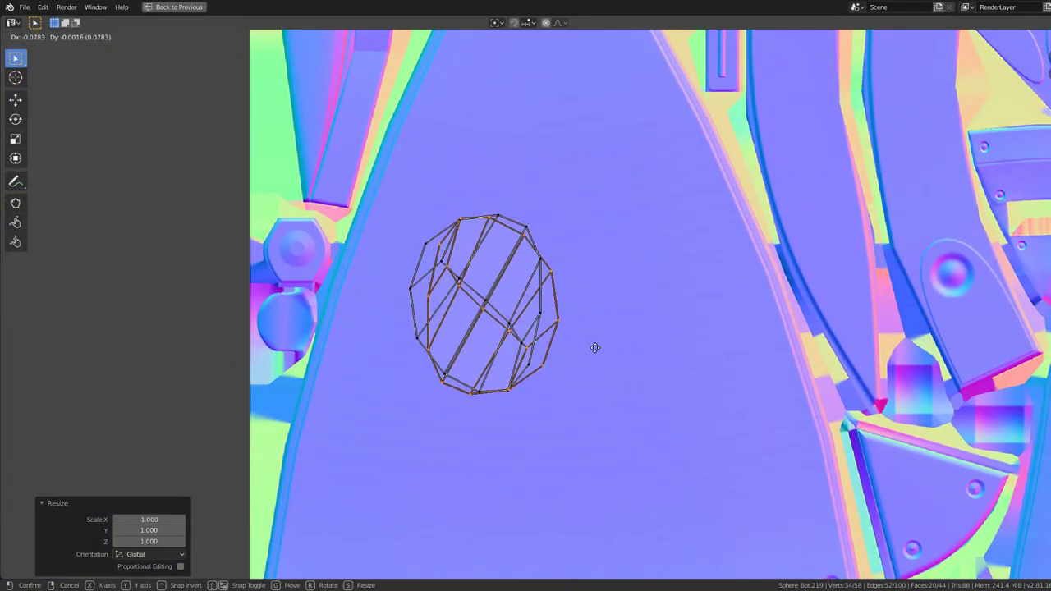
key("Escape")
- Place the mirrored island over the other, rotated 21.4° into alignment
key("g")
left_click(577, 308)
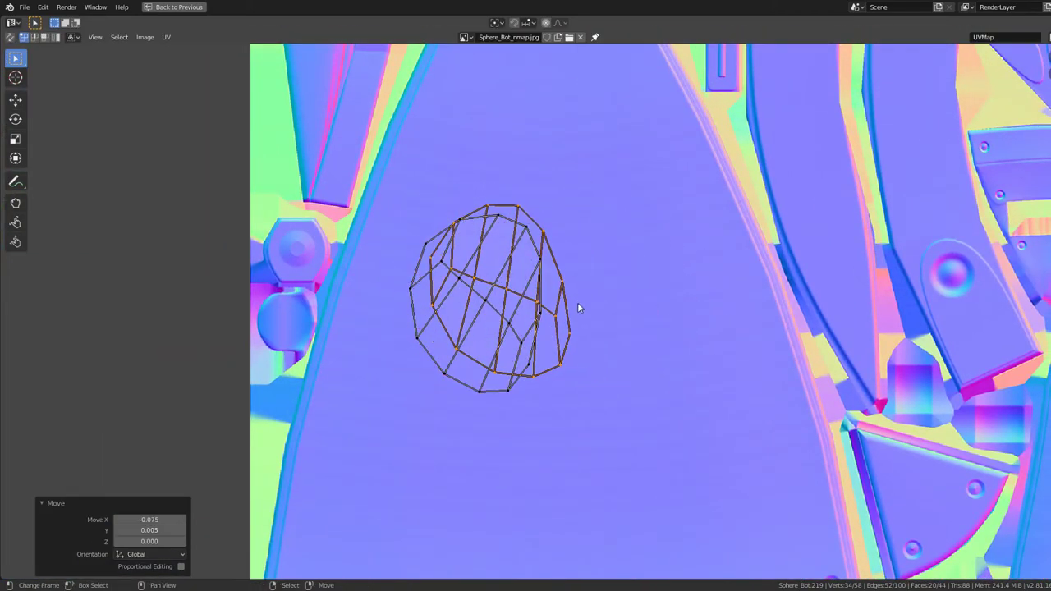
key("r")
left_click(575, 347)
key("g")
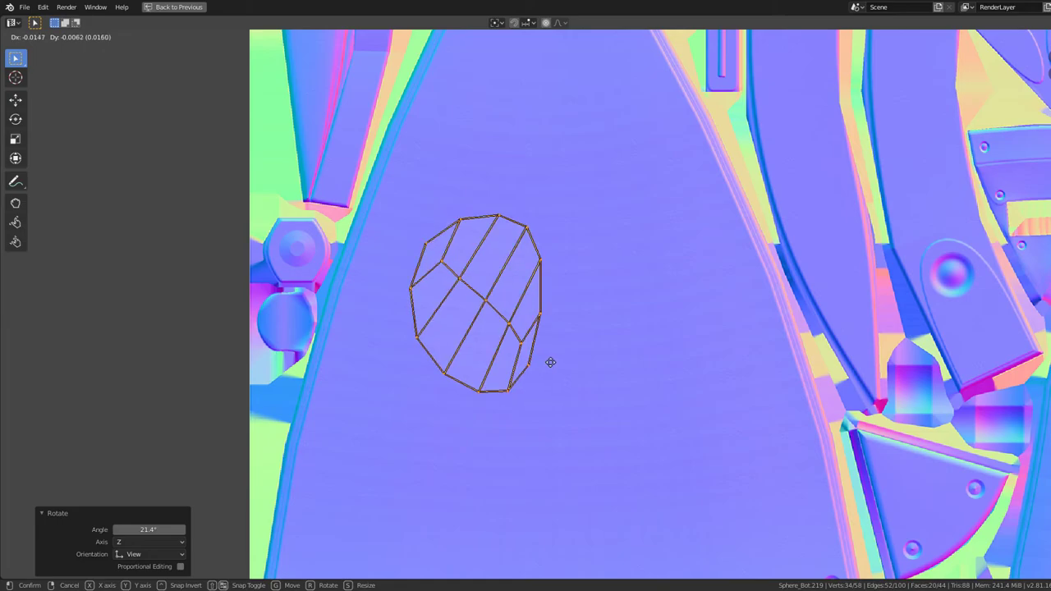
left_click(552, 365)
- Shrink the island to 0.612 and drop it beside the round bolt shape
key("s")
left_click(579, 330)
key("g")
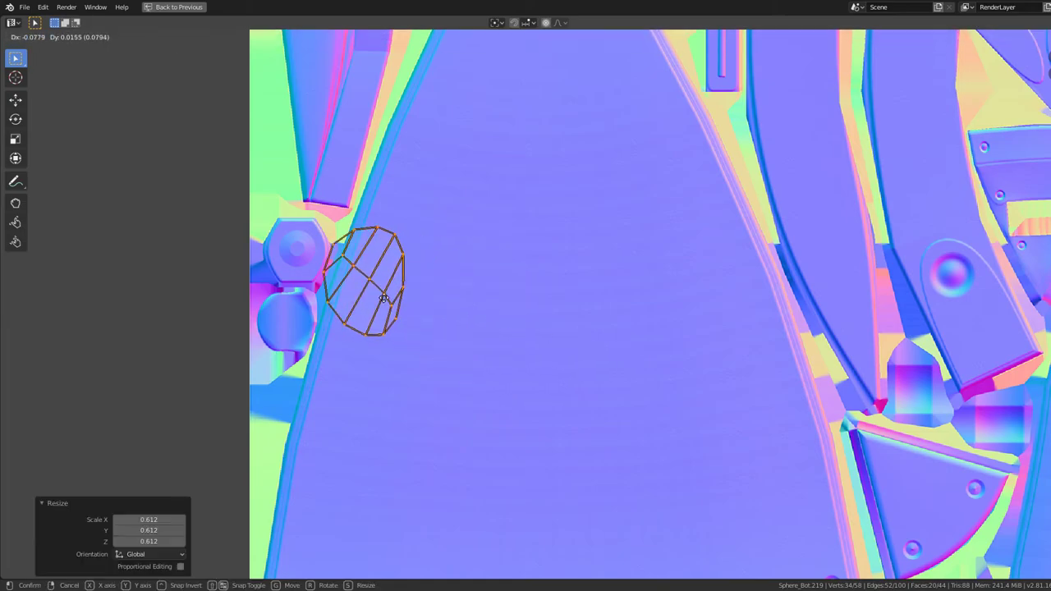
left_click(367, 263)
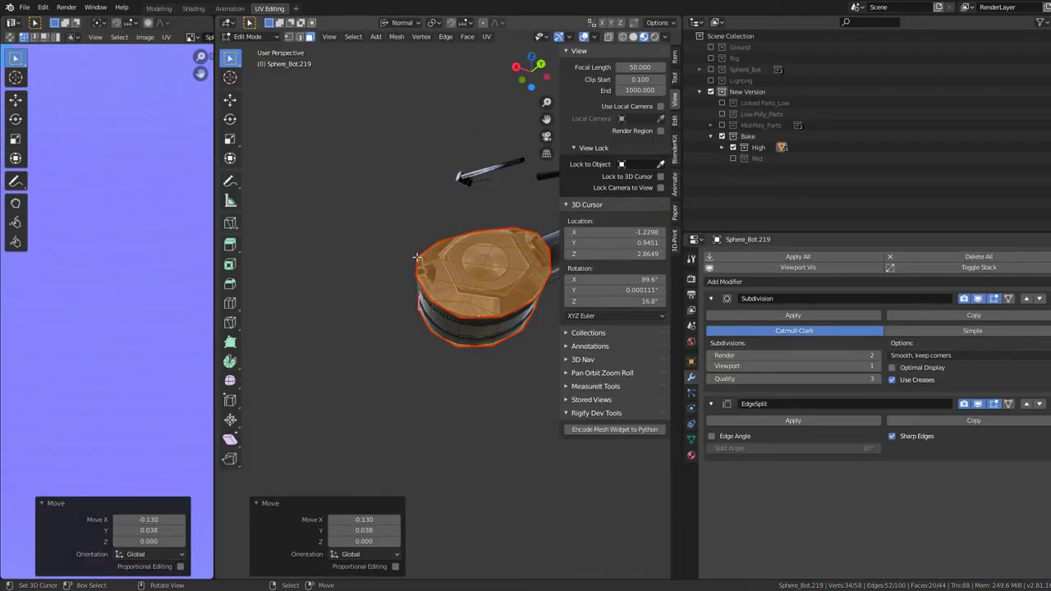
- Inspect the rod's cap in 3D, then move the cap island to a new atlas spot
key("ctrl+space")
middle_click_drag(366, 257, 455, 298)
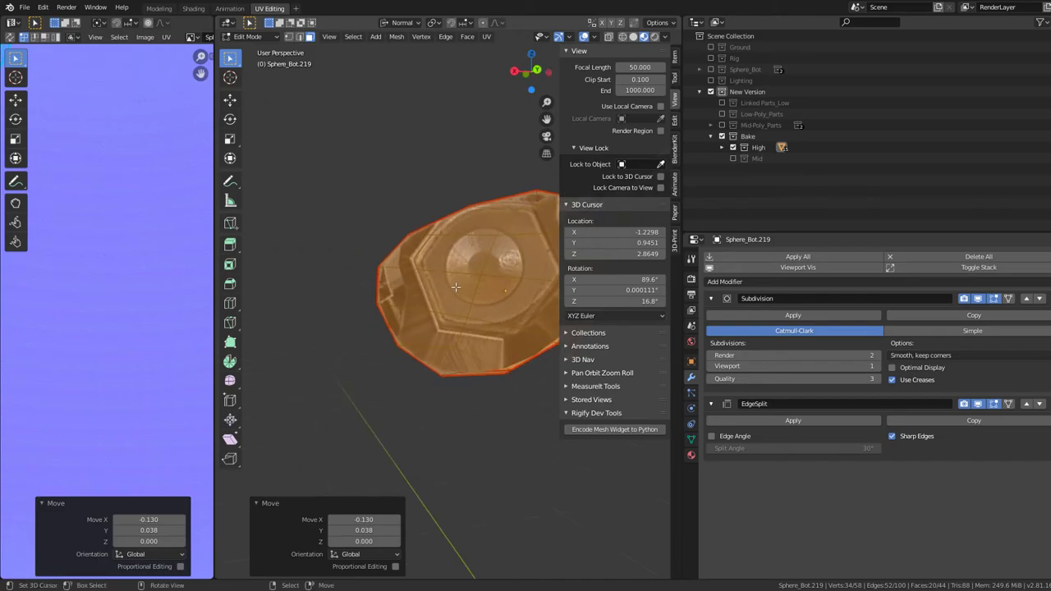
key("ctrl+space")
scroll(591, 281, "up", 2)
key("g")
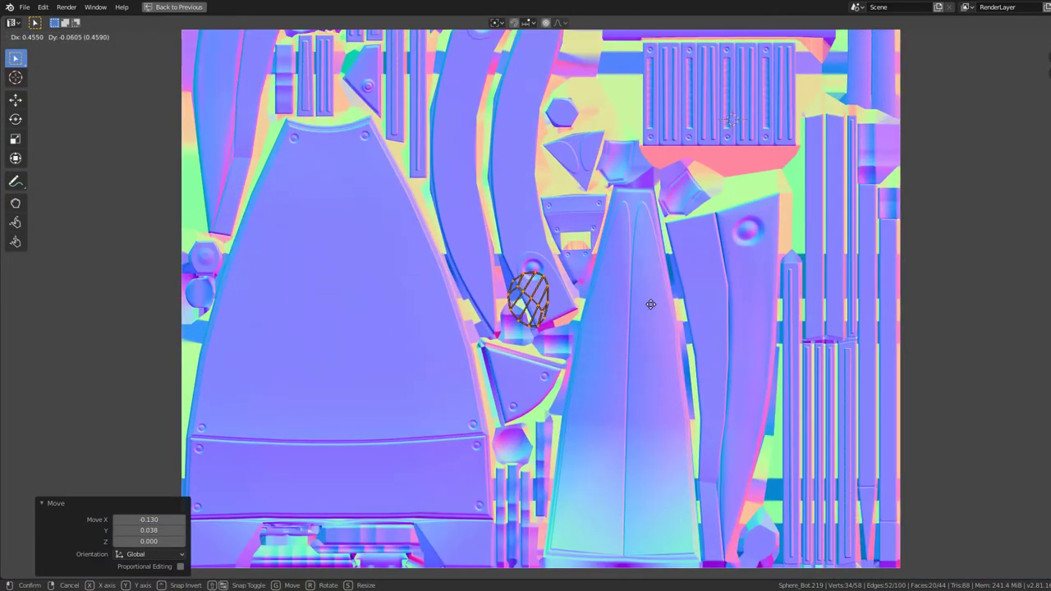
left_click(628, 395)
mouse_move(575, 206)
middle_mouse_down()
mouse_move(383, 387)
mouse_move(538, 447)
middle_mouse_up()
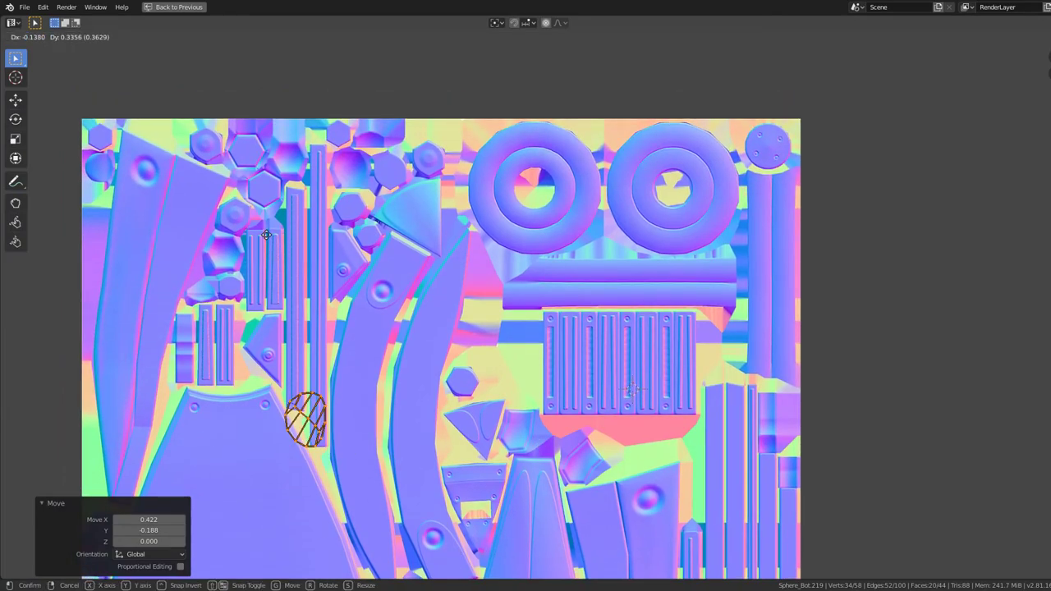
scroll(488, 288, "up", 3)
middle_click_drag(488, 288, 634, 369)
- Shrink the island to about a third and fit it over the triangular plate's round boss
key("s")
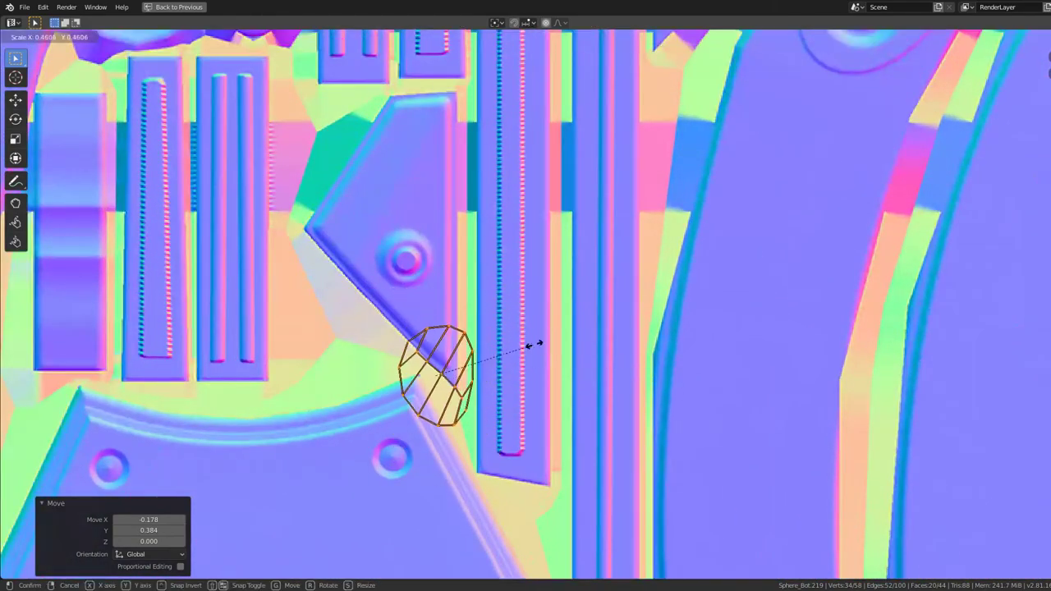
left_click(497, 349)
key("g")
left_click(428, 153)
key("r")
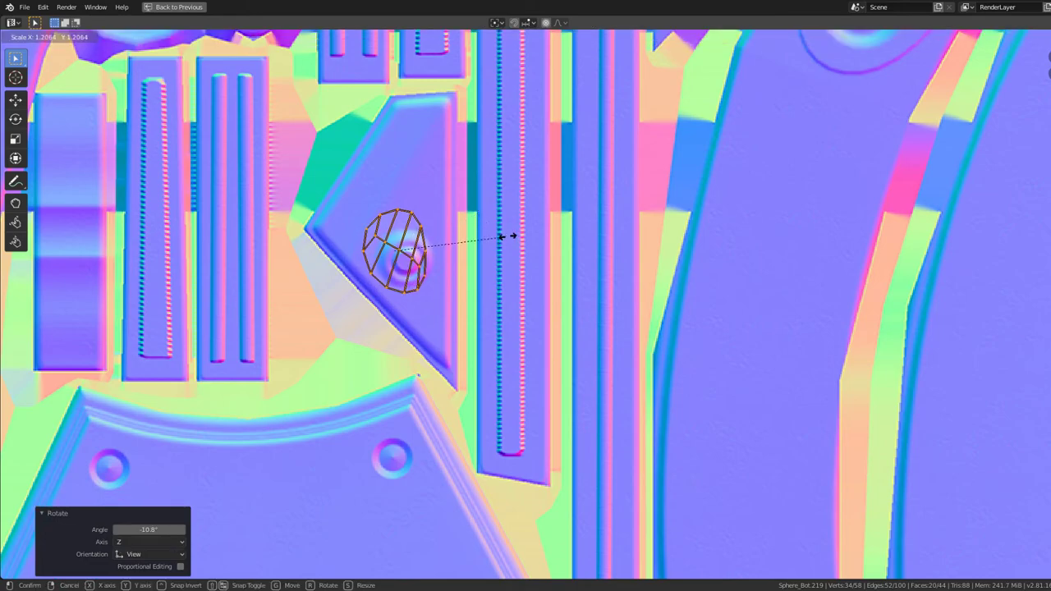
left_click(533, 257)
key("g")
left_click(529, 259)
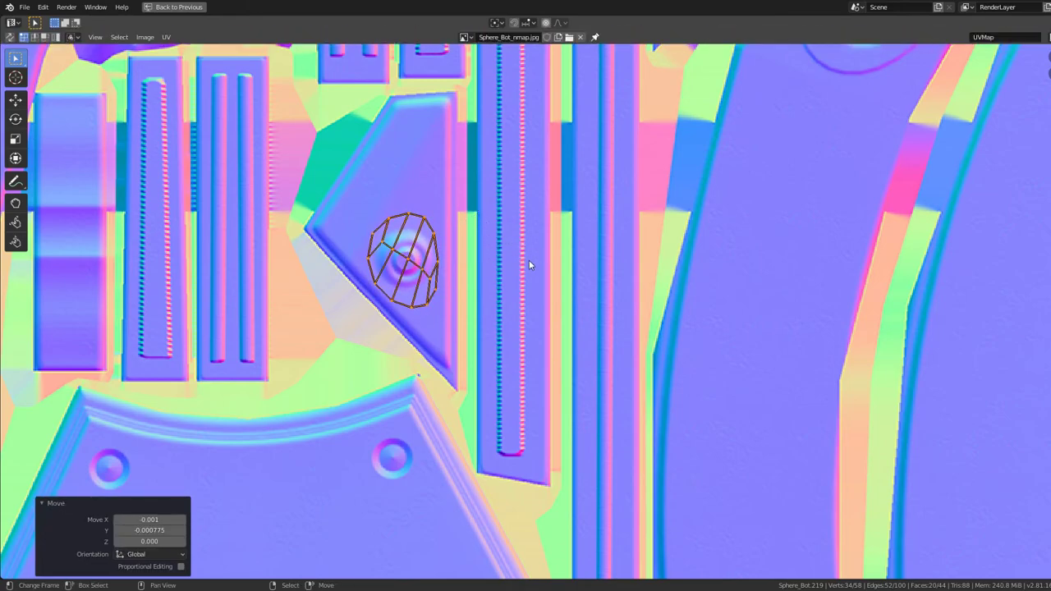
- Check the capped rod end in the 3D view
key("ctrl+space")
key("ctrl+space")
scroll(507, 254, "down", 5)
mouse_move(506, 254)
middle_mouse_down()
mouse_move(264, 283)
mouse_move(459, 247)
middle_mouse_up()
scroll(263, 283, "down", 5)
scroll(364, 270, "up", 5)
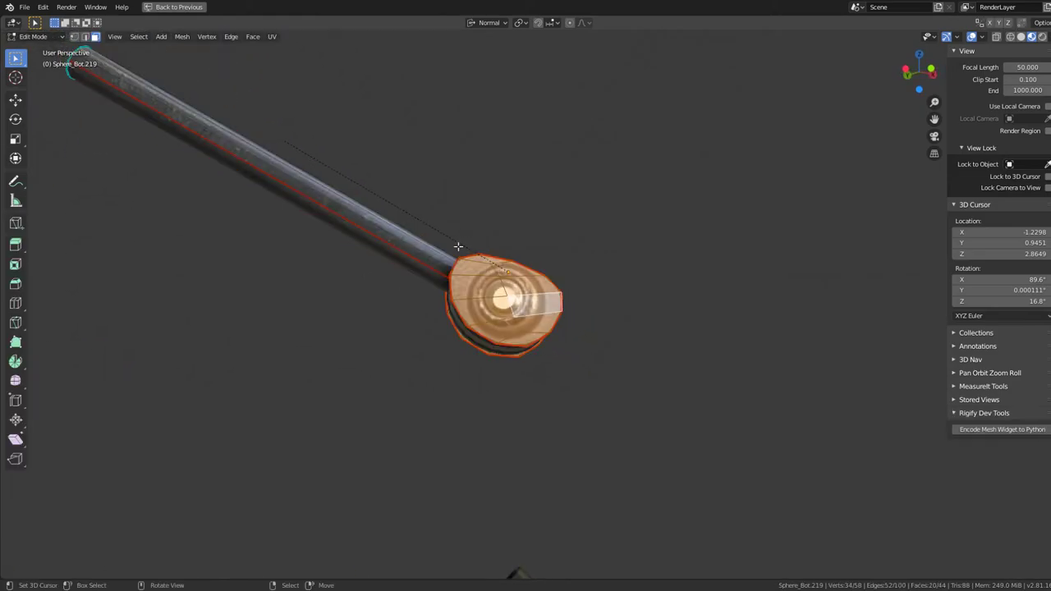
- In the maximized UV editor, move the island onto the large plate
key("ctrl+space")
key("ctrl+space")
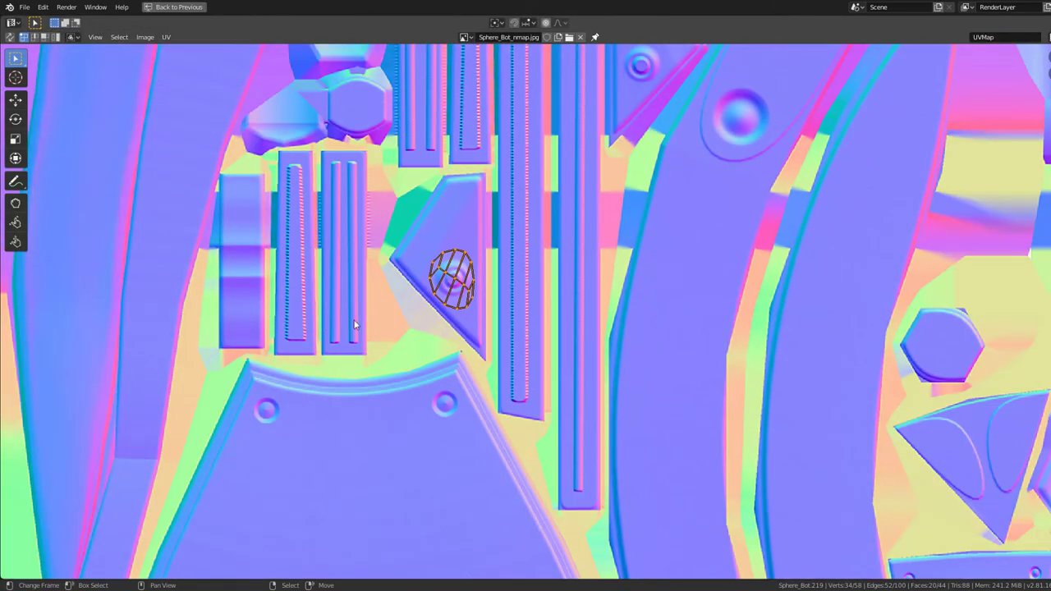
middle_click_drag(446, 287, 633, 369)
scroll(613, 408, "up", 2)
scroll(613, 408, "up", 1)
middle_click_drag(613, 408, 501, 215)
key("g")
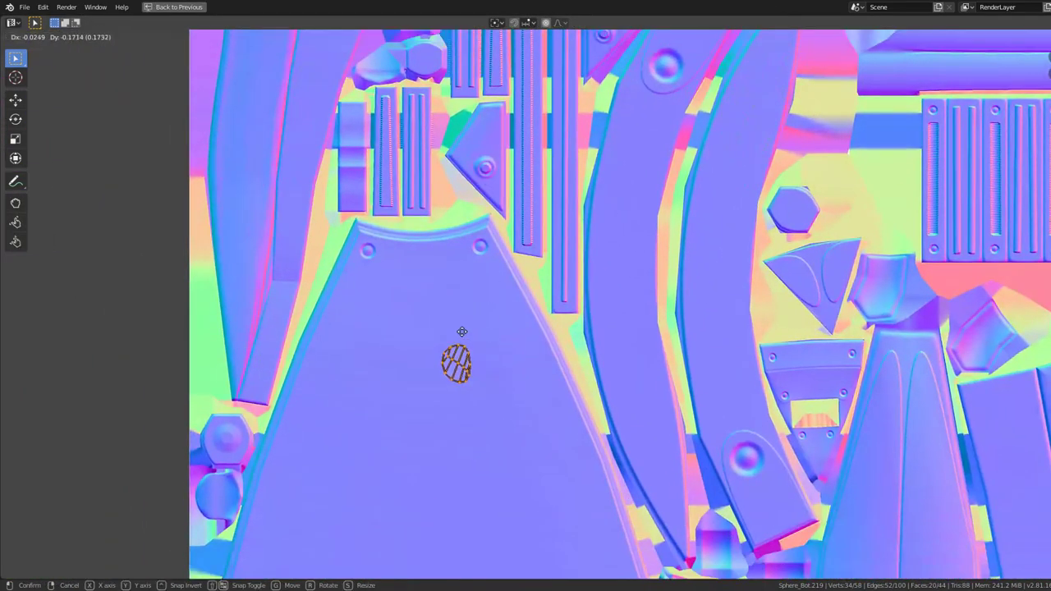
left_click(483, 222)
scroll(449, 358, "down", 2)
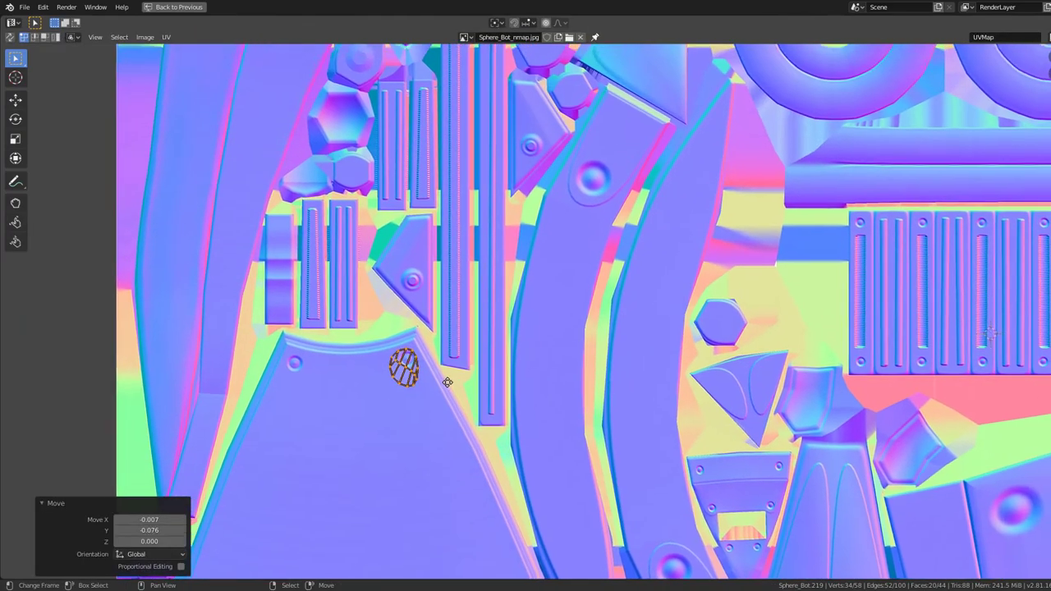
key("h")
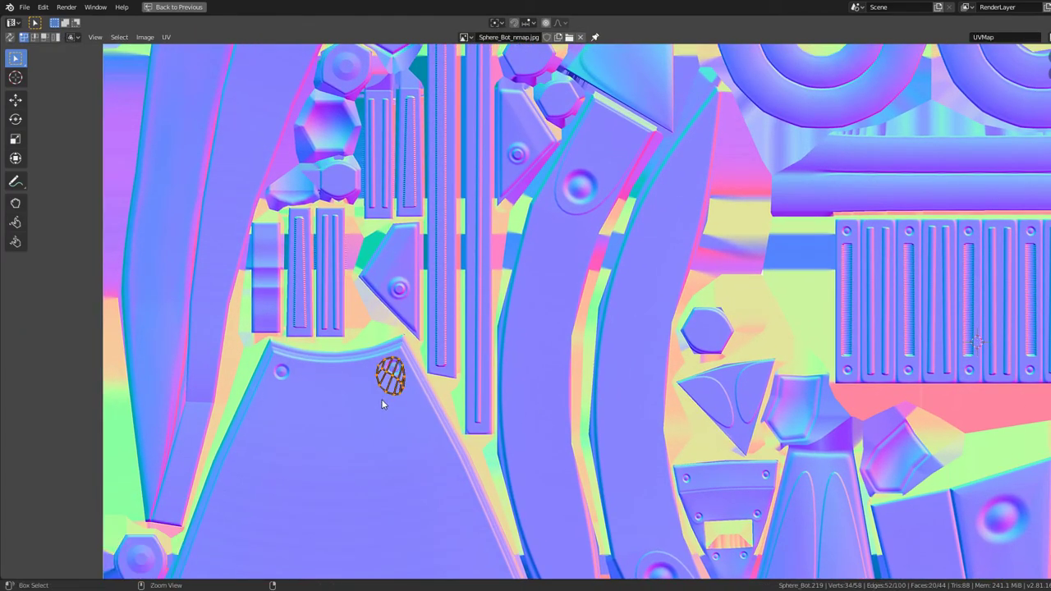
- Shift the island up-right, then over to the curved panel's round bump
key("g")
left_click(541, 218)
scroll(510, 222, "down", 4)
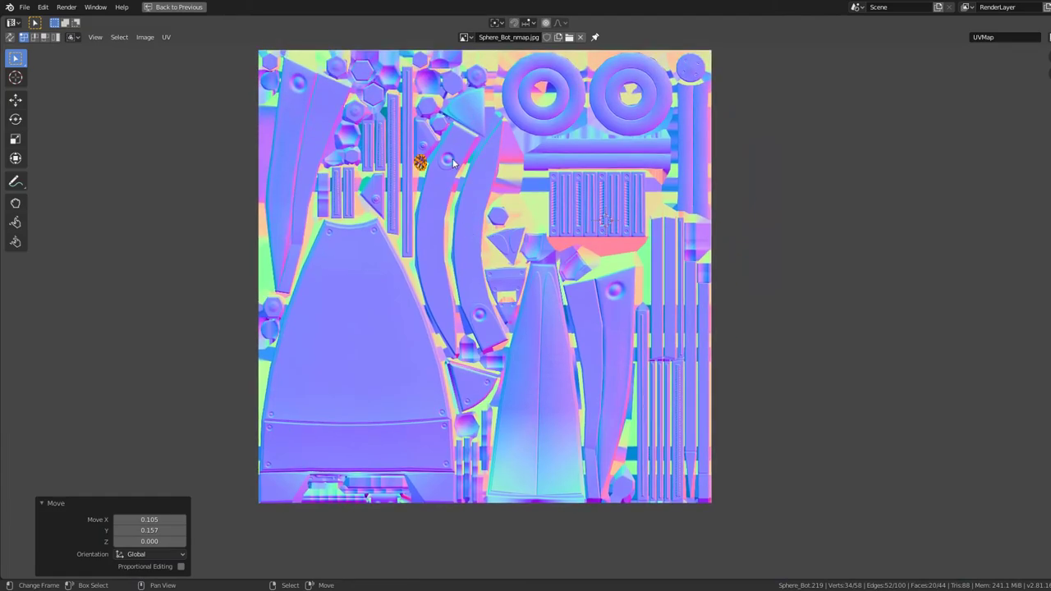
scroll(460, 295, "up", 1)
scroll(452, 145, "up", 2)
key("g")
left_click(544, 386)
scroll(411, 359, "up", 2)
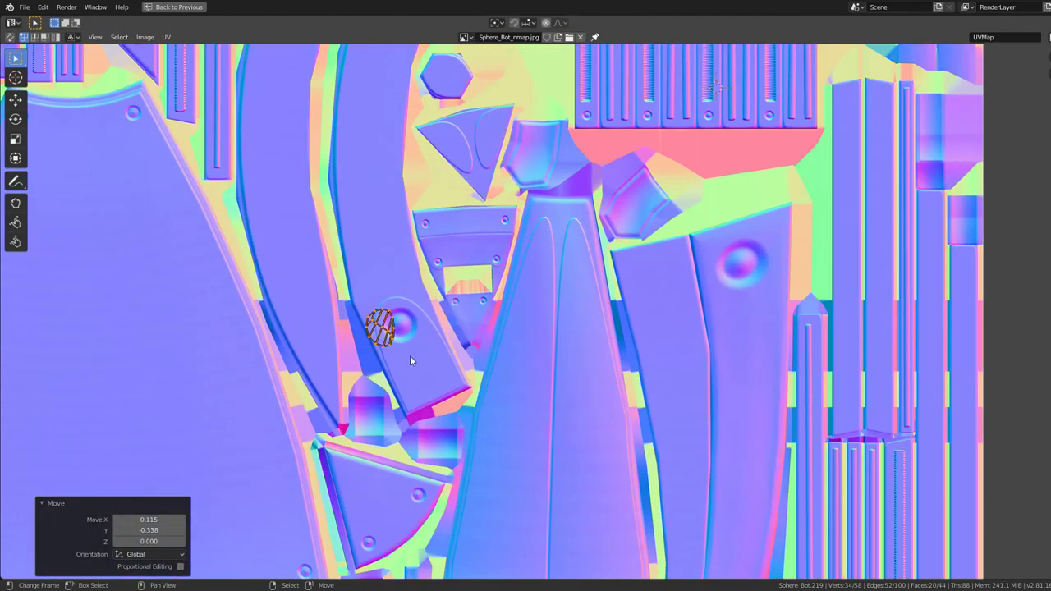
scroll(410, 360, "up", 2)
- Scale the island, rotate it -27.9°, and seat it on the round bump
key("s")
left_click(510, 338)
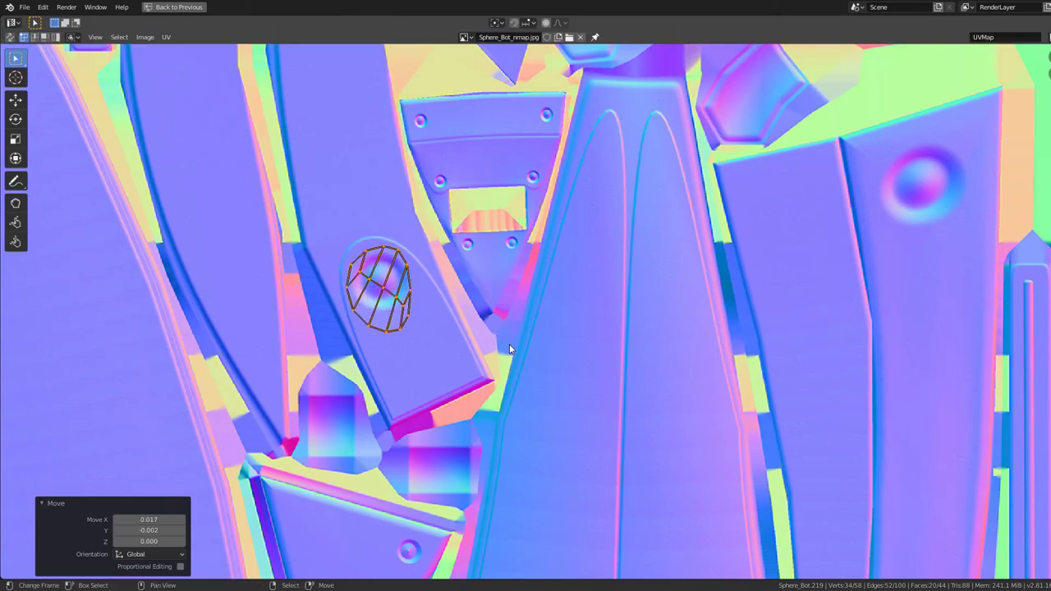
key("r")
left_click(500, 247)
key("g")
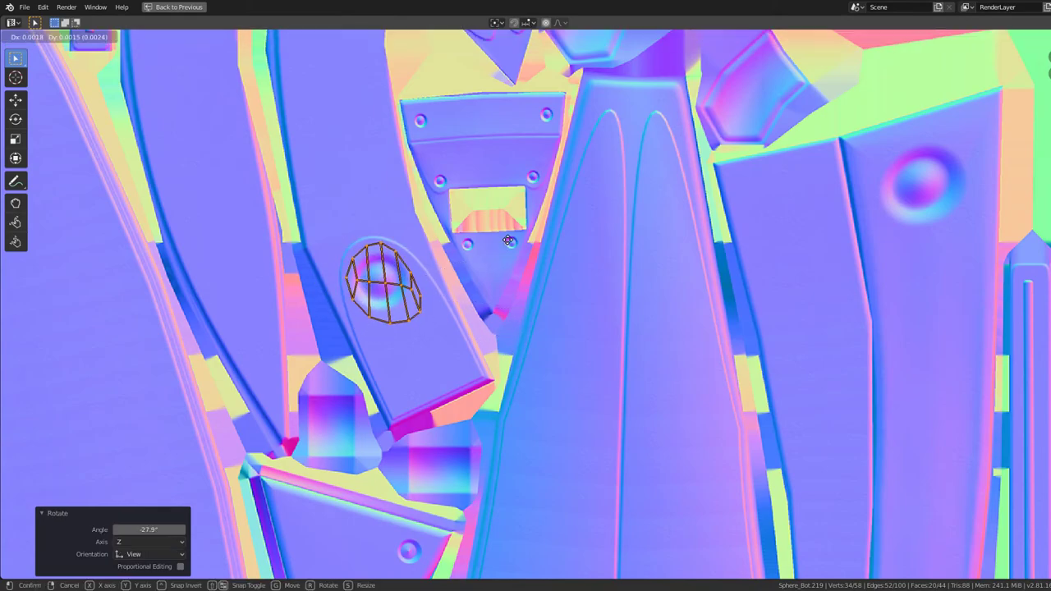
left_click(510, 241)
- Switch to Object Mode in a maximized 3D view and orbit around the robot's bolt-capped rod
key("ctrl+alt+space")
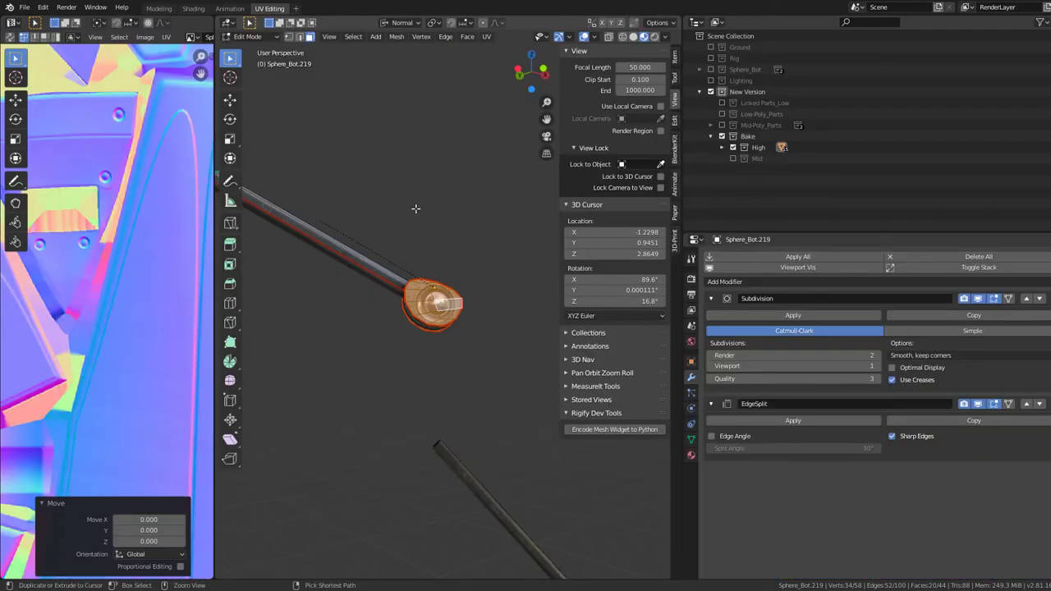
key("ctrl+alt+space")
key("Tab")
scroll(566, 325, "up", 3)
mouse_move(569, 323)
middle_mouse_down()
mouse_move(457, 367)
mouse_move(271, 372)
middle_mouse_up()
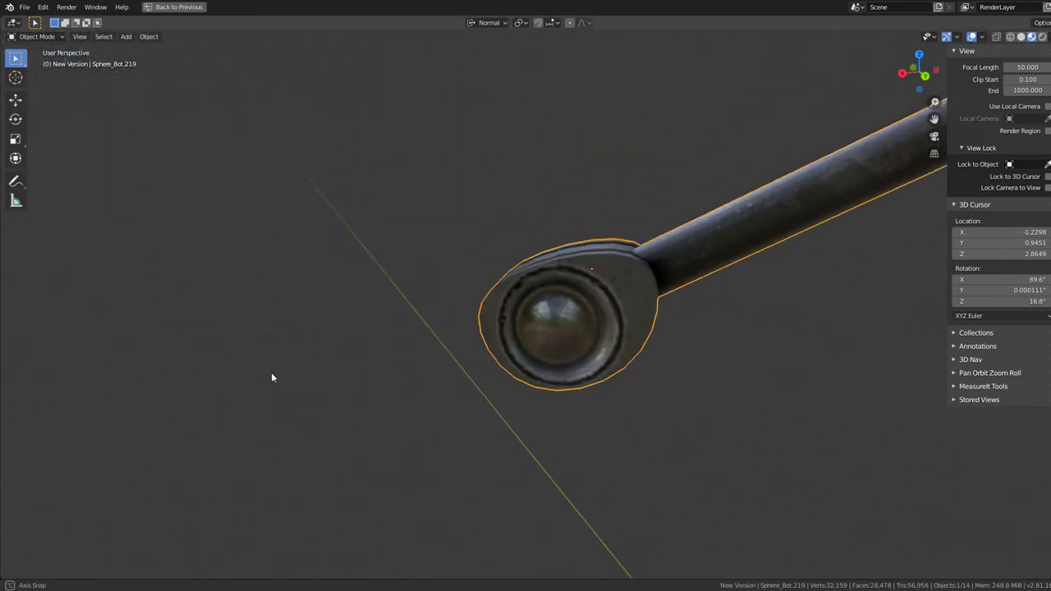
scroll(482, 321, "down", 4)
scroll(474, 352, "down", 4)
mouse_move(474, 352)
middle_mouse_down()
mouse_move(521, 345)
mouse_move(505, 265)
mouse_move(521, 289)
middle_mouse_up()
scroll(526, 319, "up", 5)
mouse_move(474, 303)
middle_mouse_down()
mouse_move(460, 321)
mouse_move(559, 323)
mouse_move(583, 379)
mouse_move(667, 297)
mouse_move(581, 328)
mouse_move(484, 294)
mouse_move(458, 228)
mouse_move(436, 346)
mouse_move(364, 307)
mouse_move(444, 352)
mouse_move(548, 297)
mouse_move(486, 368)
mouse_move(364, 340)
mouse_move(544, 299)
mouse_move(527, 499)
mouse_move(596, 308)
mouse_move(491, 312)
mouse_move(507, 348)
middle_mouse_up()
scroll(583, 379, "down", 5)
scroll(478, 281, "up", 3)
- Make the curved leg blade Sphere_Leg_2.042 active and save the file via File > Save
key("ctrl+space")
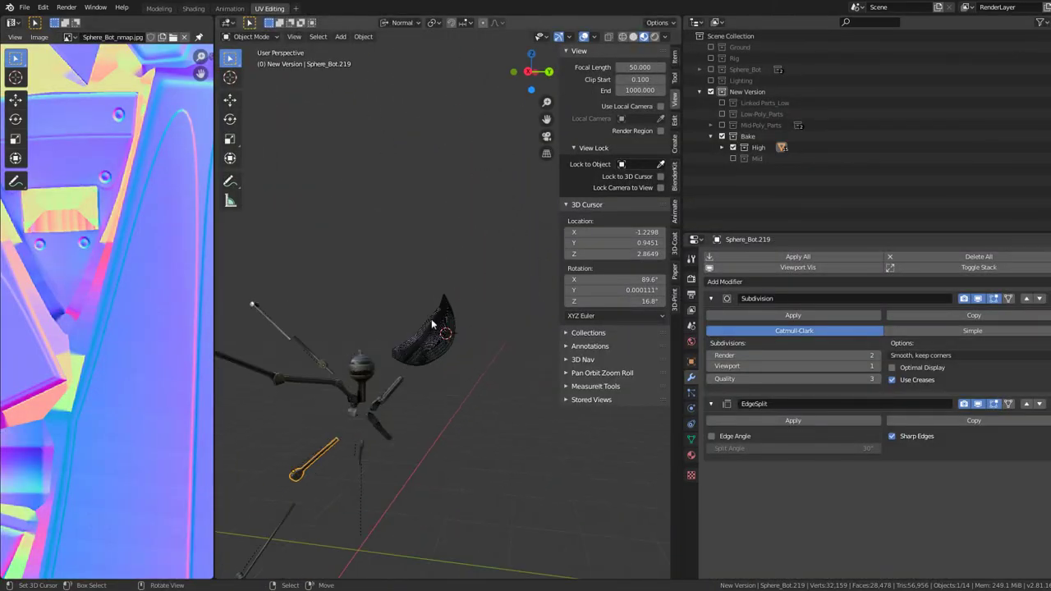
middle_click_drag(431, 318, 394, 324)
left_click(435, 304)
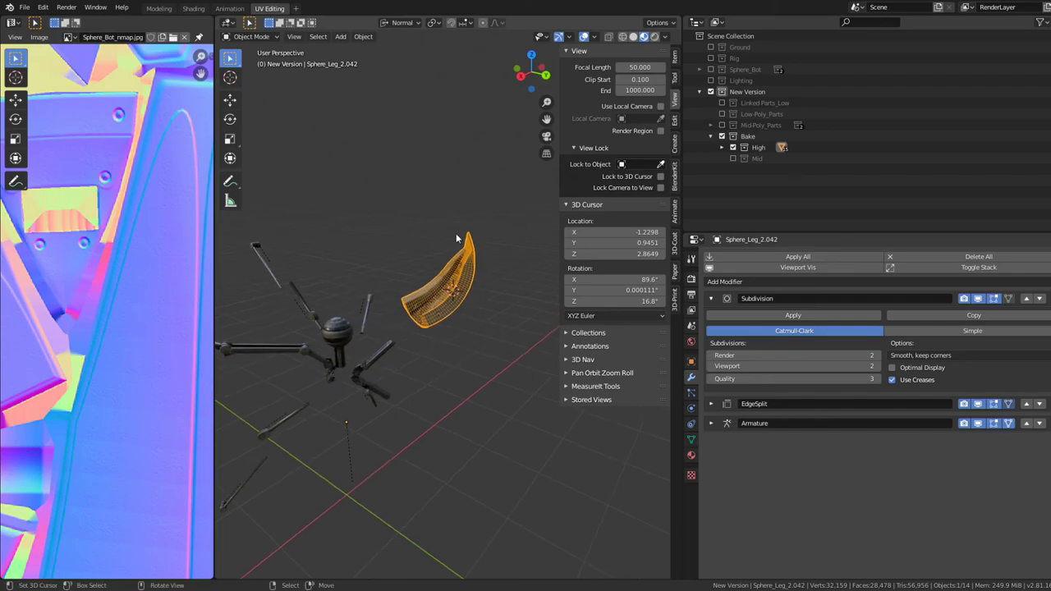
left_click(25, 7)
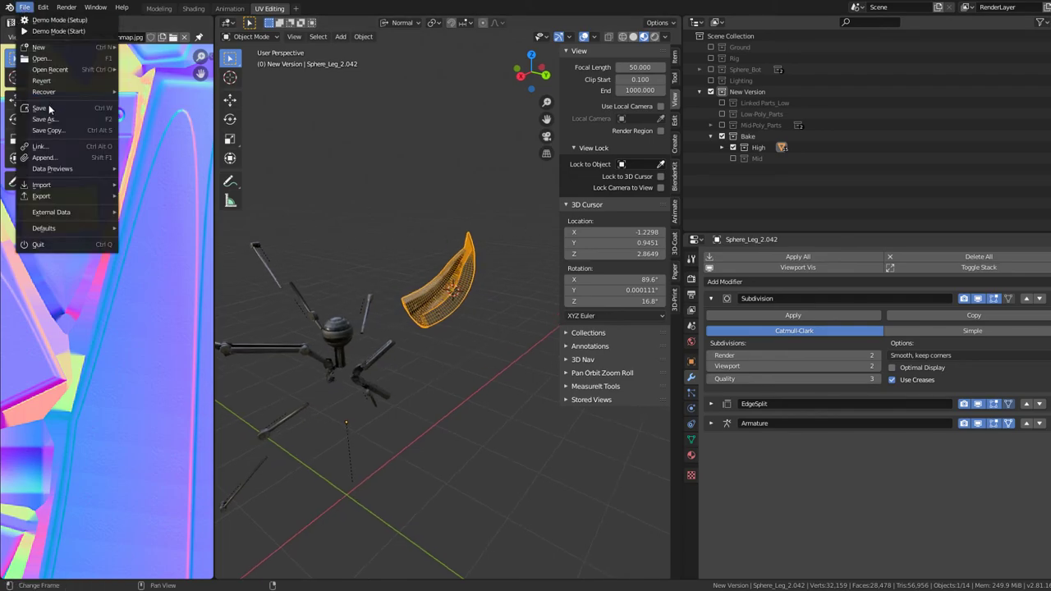
left_click(336, 164)
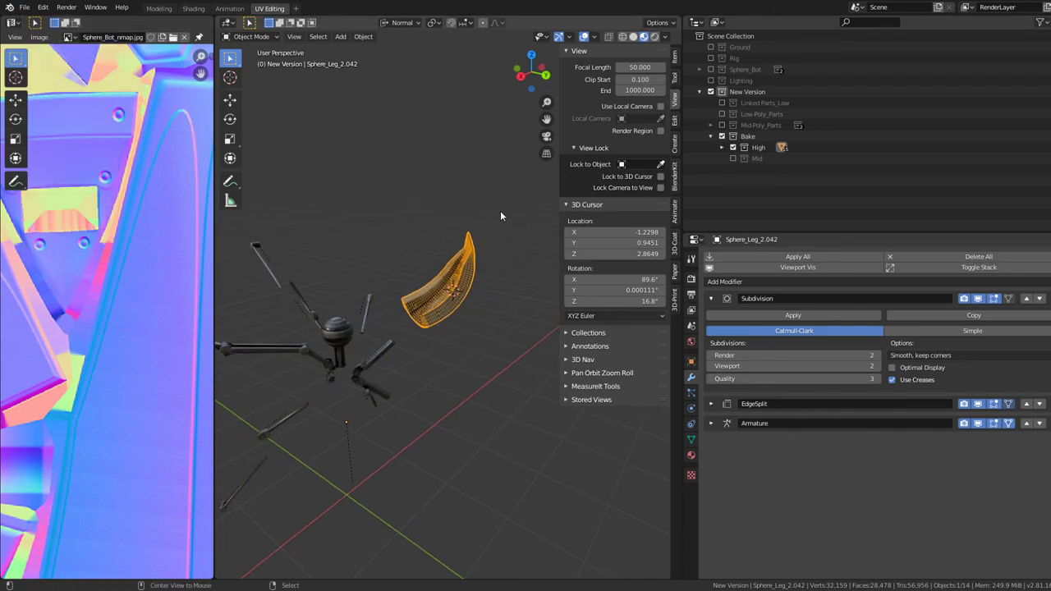